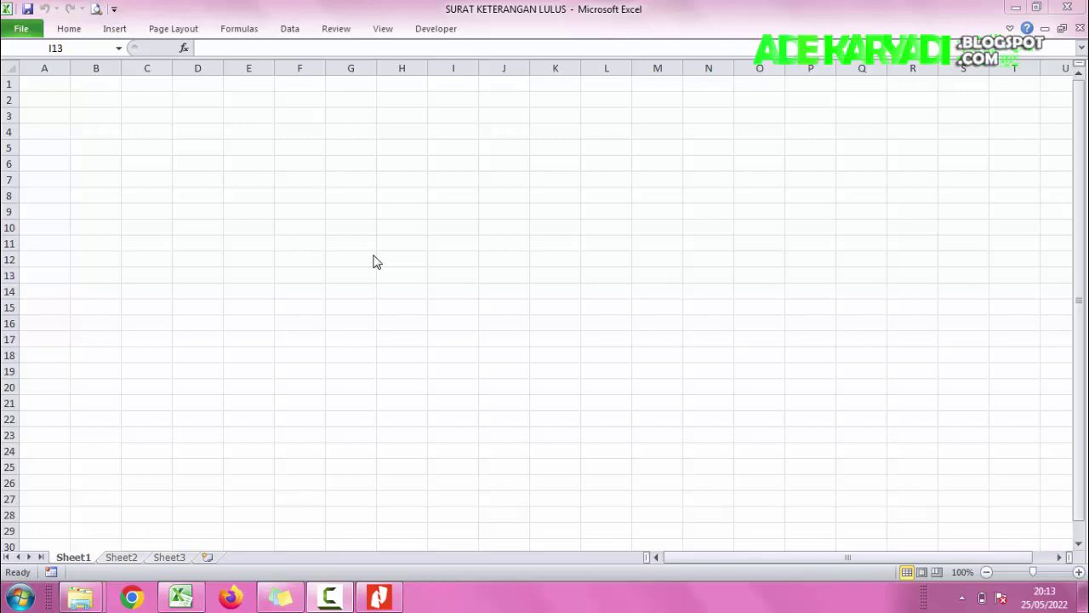
- Switch to SKL MADRASAH.pdf in Nitro Pro and scroll down through its sample certificate pages
{"action": "left_click", "coordinate": [138, 129]}
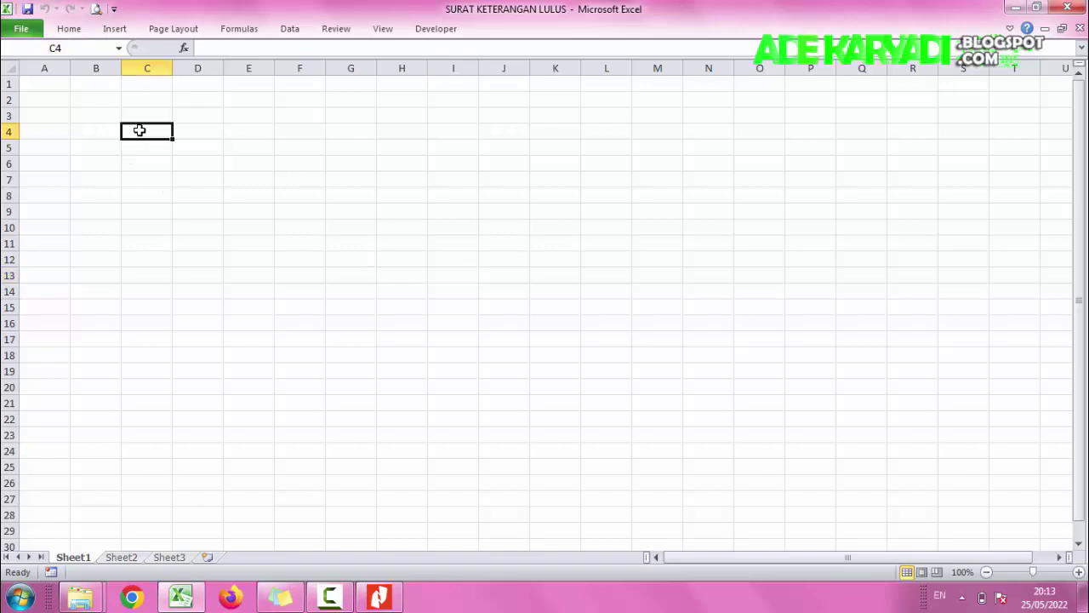
{"action": "left_click", "coordinate": [378, 596]}
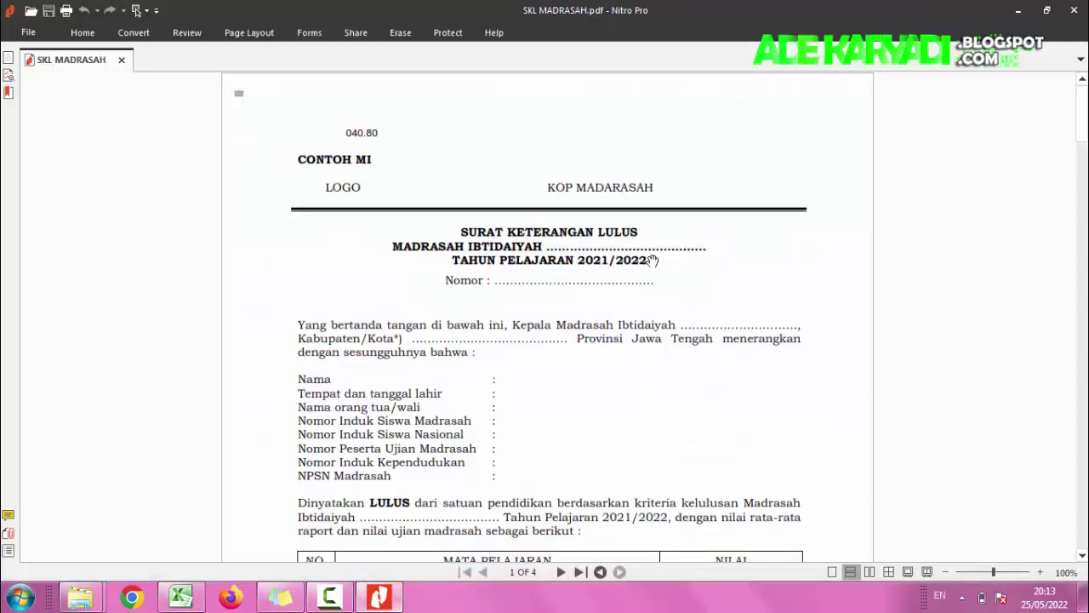
{"action": "scroll", "coordinate": [493, 255], "scroll_direction": "down", "scroll_amount": 5}
{"action": "scroll", "coordinate": [493, 255], "scroll_direction": "down", "scroll_amount": 1}
{"action": "scroll", "coordinate": [494, 256], "scroll_direction": "down", "scroll_amount": 1}
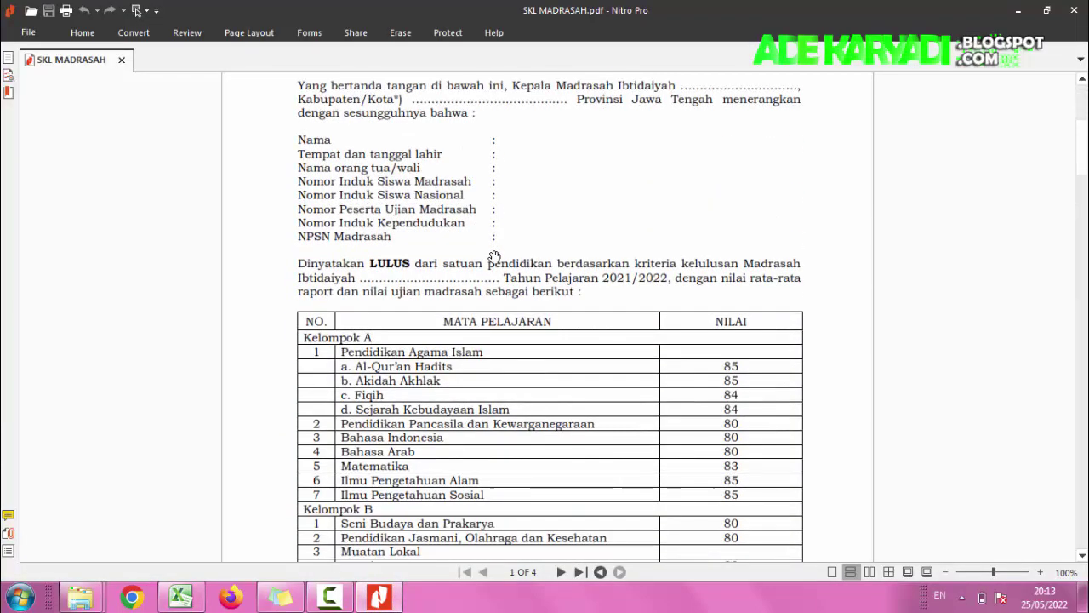
{"action": "scroll", "coordinate": [494, 255], "scroll_direction": "down", "scroll_amount": 2}
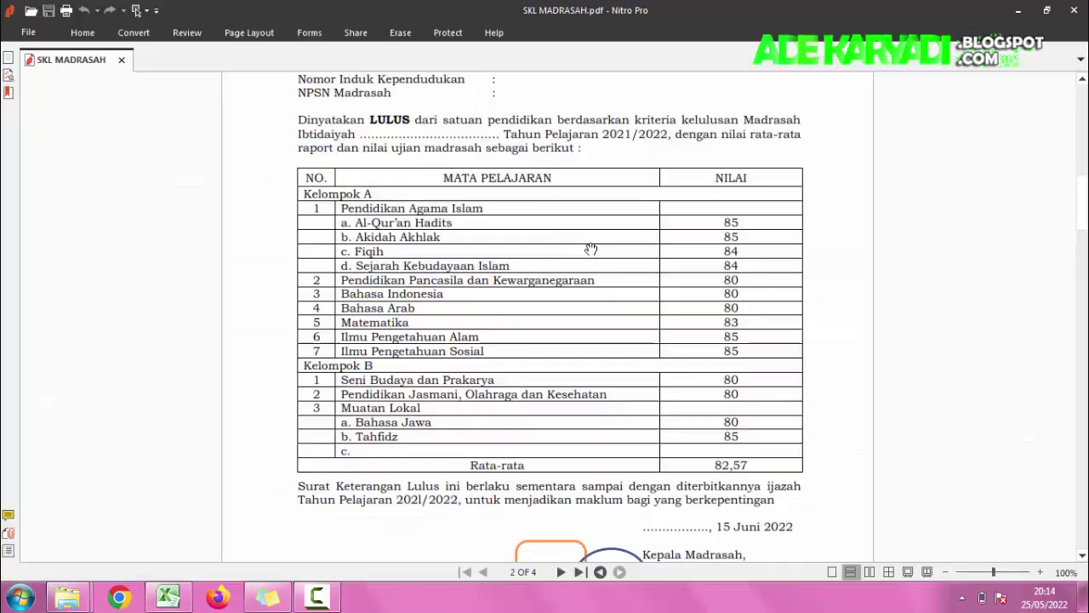
{"action": "scroll", "coordinate": [590, 248], "scroll_direction": "down", "scroll_amount": 3}
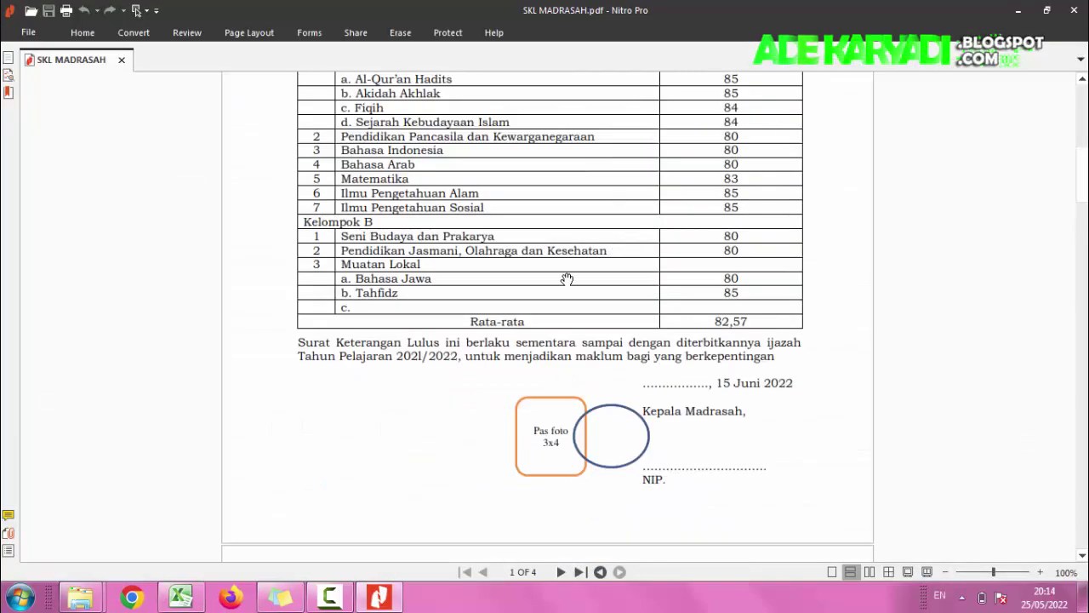
{"action": "scroll", "coordinate": [587, 293], "scroll_direction": "up", "scroll_amount": 12}
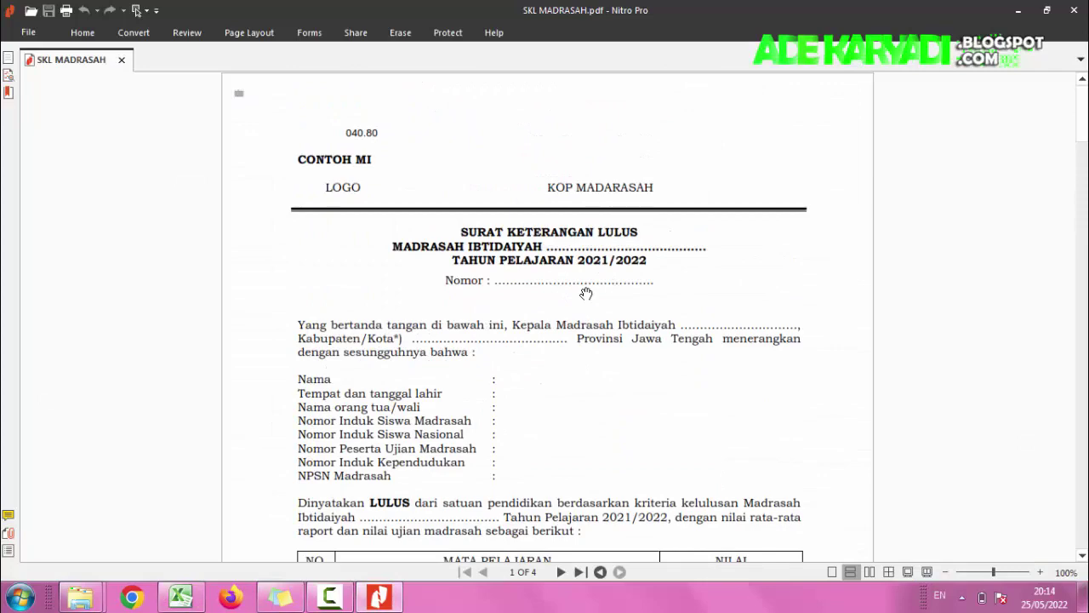
{"action": "scroll", "coordinate": [587, 293], "scroll_direction": "down", "scroll_amount": 2}
{"action": "scroll", "coordinate": [587, 294], "scroll_direction": "down", "scroll_amount": 3}
{"action": "scroll", "coordinate": [587, 294], "scroll_direction": "down", "scroll_amount": 4}
{"action": "scroll", "coordinate": [586, 296], "scroll_direction": "down", "scroll_amount": 2}
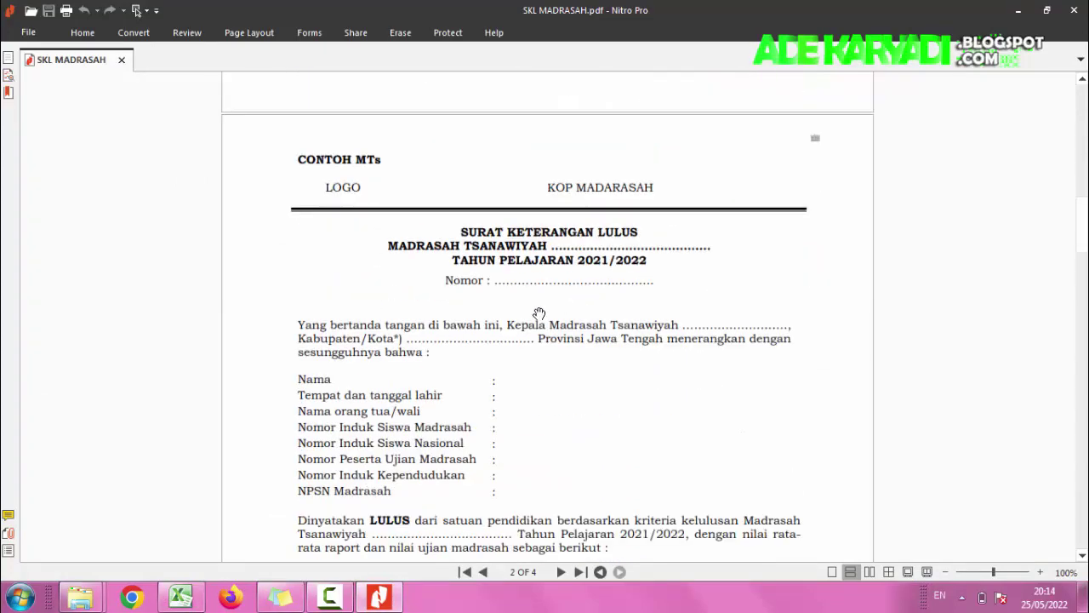
{"action": "scroll", "coordinate": [539, 314], "scroll_direction": "down", "scroll_amount": 1}
{"action": "scroll", "coordinate": [538, 314], "scroll_direction": "down", "scroll_amount": 5}
{"action": "scroll", "coordinate": [539, 314], "scroll_direction": "down", "scroll_amount": 3}
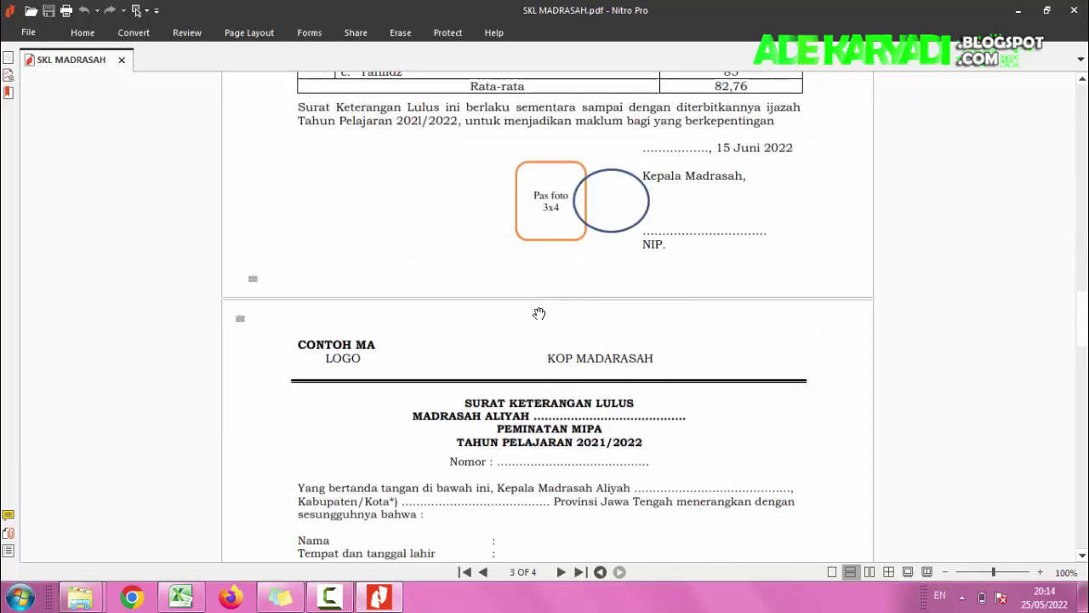
{"action": "scroll", "coordinate": [538, 314], "scroll_direction": "down", "scroll_amount": 4}
{"action": "scroll", "coordinate": [539, 314], "scroll_direction": "down", "scroll_amount": 5}
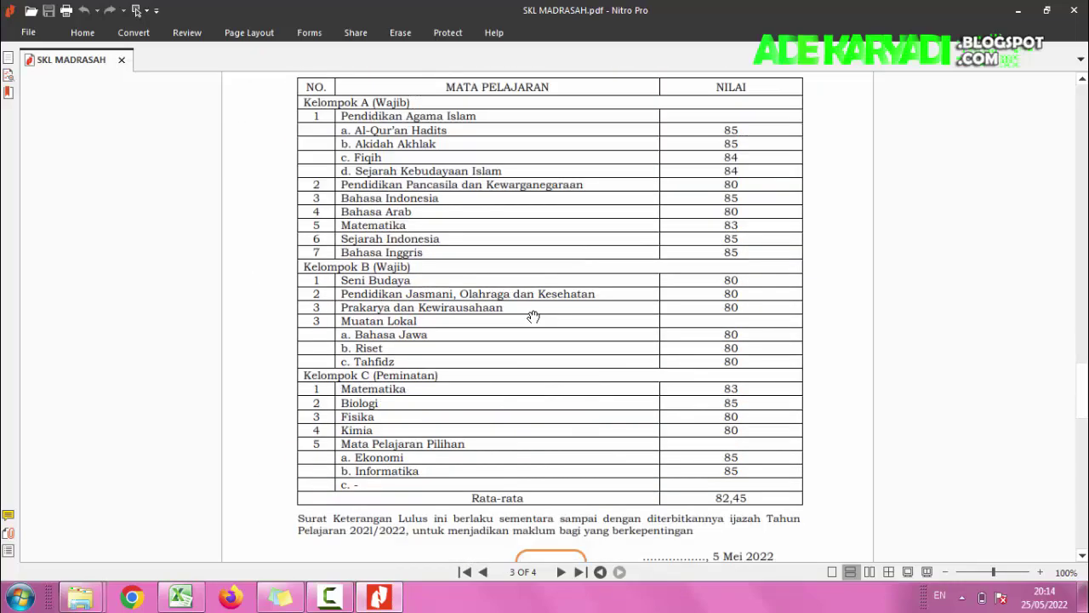
{"action": "scroll", "coordinate": [533, 317], "scroll_direction": "down", "scroll_amount": 7}
{"action": "scroll", "coordinate": [533, 317], "scroll_direction": "down", "scroll_amount": 3}
- Scroll back up to page 1's letterhead and show Nitro Pro's Home tools
{"action": "scroll", "coordinate": [533, 317], "scroll_direction": "up", "scroll_amount": 6}
{"action": "scroll", "coordinate": [533, 317], "scroll_direction": "up", "scroll_amount": 4}
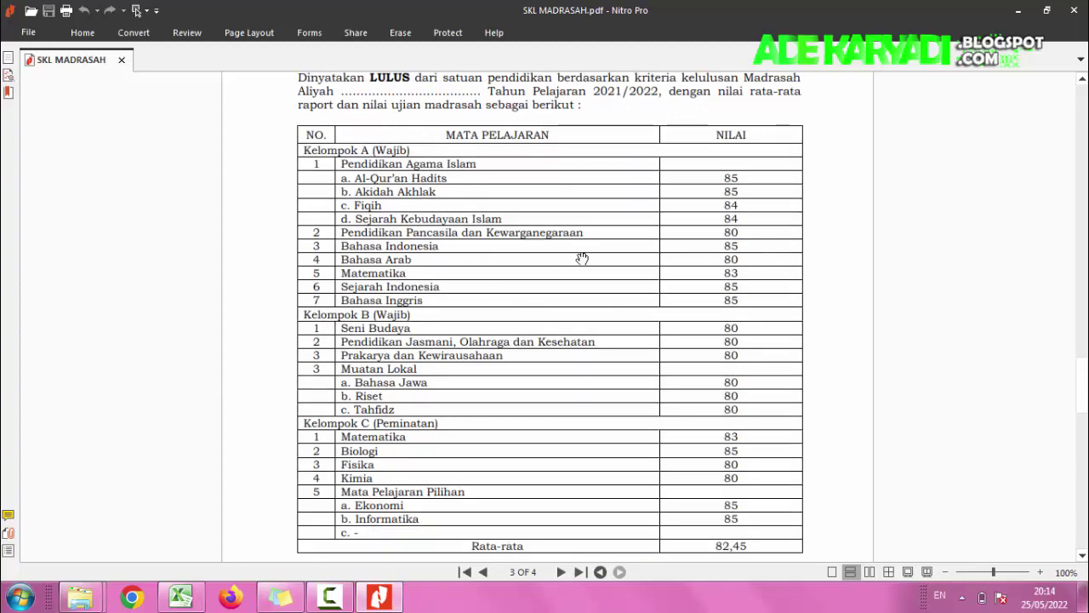
{"action": "scroll", "coordinate": [582, 257], "scroll_direction": "up", "scroll_amount": 4}
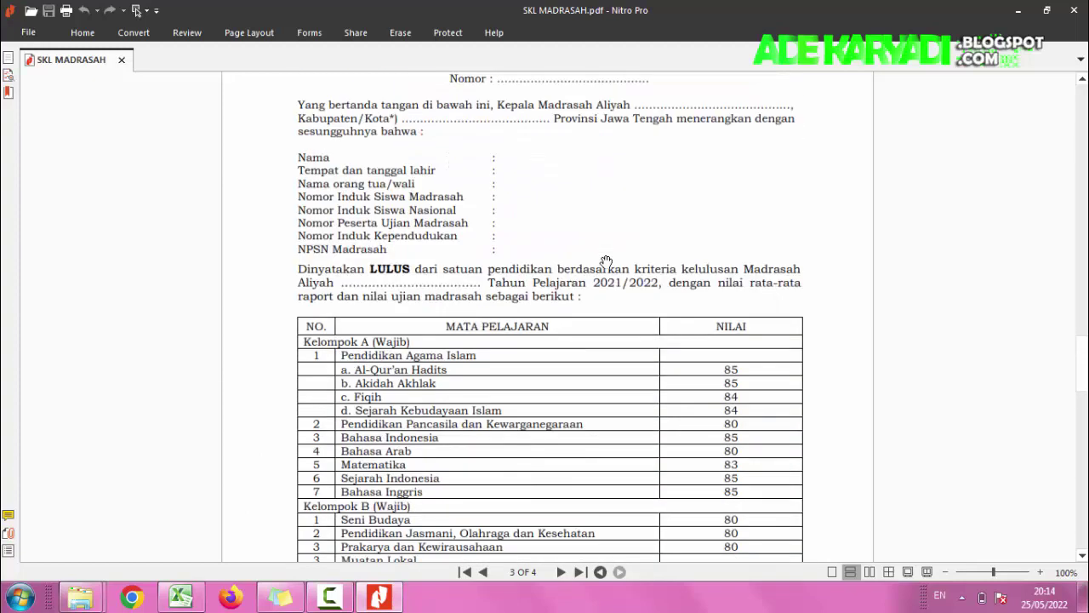
{"action": "scroll", "coordinate": [606, 260], "scroll_direction": "up", "scroll_amount": 4}
{"action": "scroll", "coordinate": [606, 261], "scroll_direction": "up", "scroll_amount": 8}
{"action": "scroll", "coordinate": [606, 261], "scroll_direction": "up", "scroll_amount": 10}
{"action": "scroll", "coordinate": [606, 261], "scroll_direction": "up", "scroll_amount": 6}
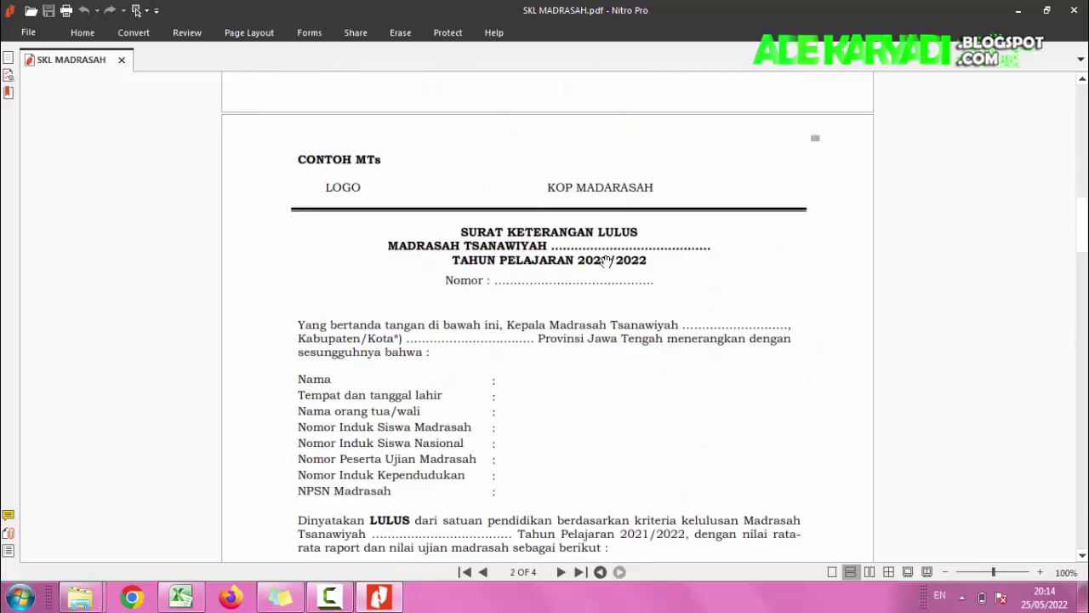
{"action": "scroll", "coordinate": [606, 260], "scroll_direction": "up", "scroll_amount": 6}
{"action": "scroll", "coordinate": [606, 261], "scroll_direction": "up", "scroll_amount": 1}
{"action": "scroll", "coordinate": [606, 260], "scroll_direction": "up", "scroll_amount": 4}
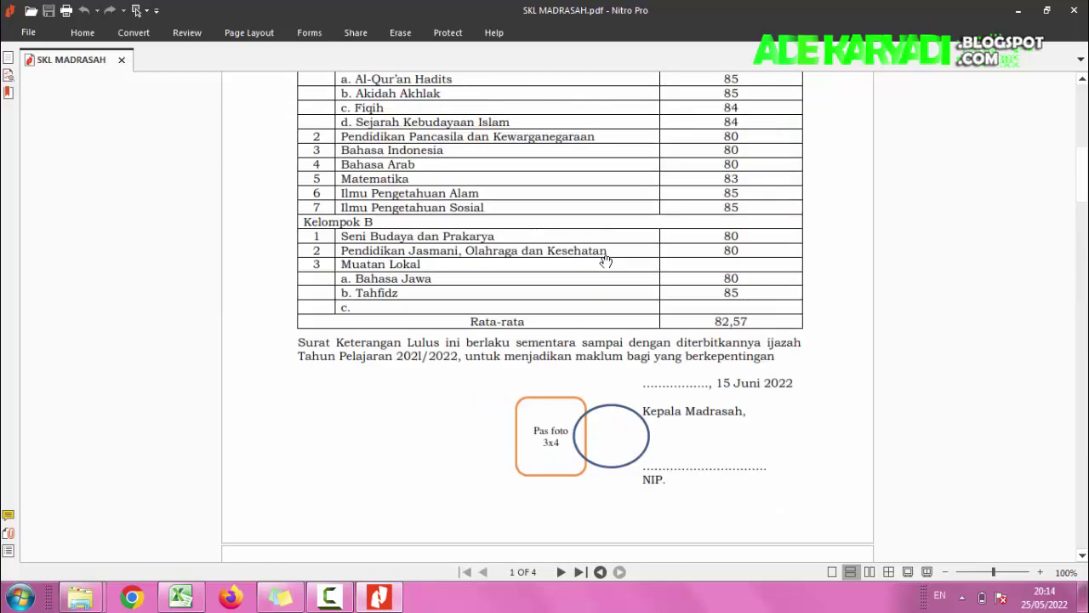
{"action": "scroll", "coordinate": [606, 260], "scroll_direction": "up", "scroll_amount": 4}
{"action": "scroll", "coordinate": [606, 260], "scroll_direction": "up", "scroll_amount": 2}
{"action": "scroll", "coordinate": [606, 261], "scroll_direction": "up", "scroll_amount": 2}
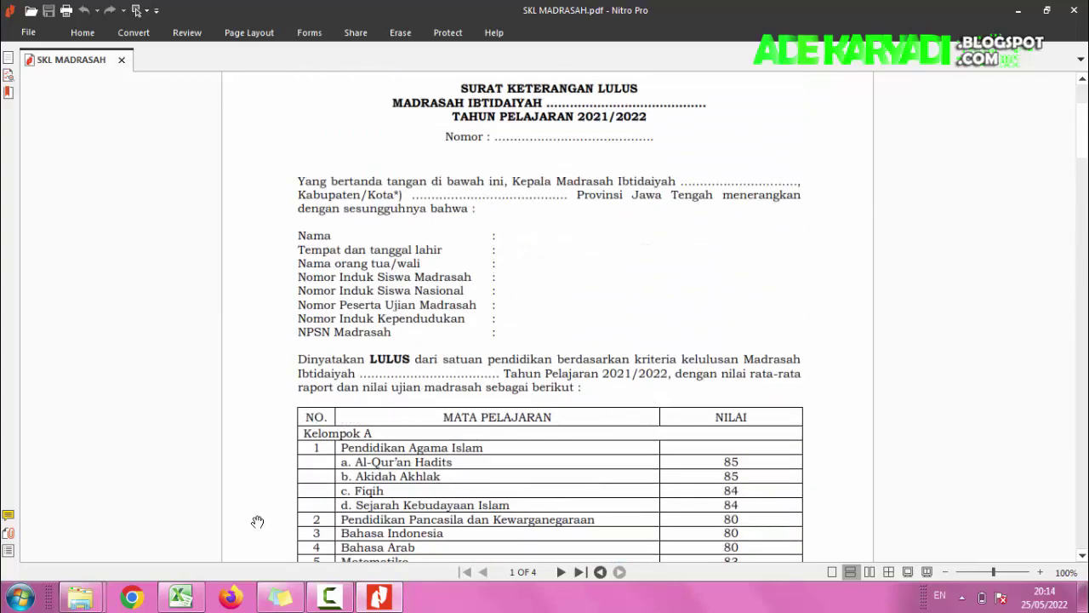
{"action": "left_click", "coordinate": [181, 600]}
{"action": "left_click", "coordinate": [385, 601]}
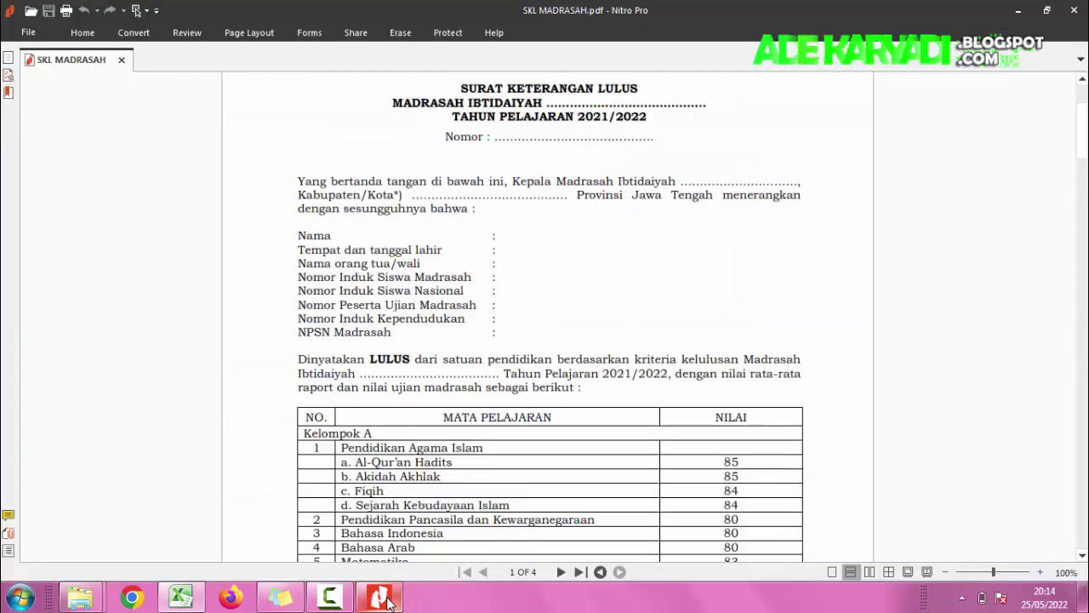
{"action": "scroll", "coordinate": [611, 248], "scroll_direction": "up", "scroll_amount": 4}
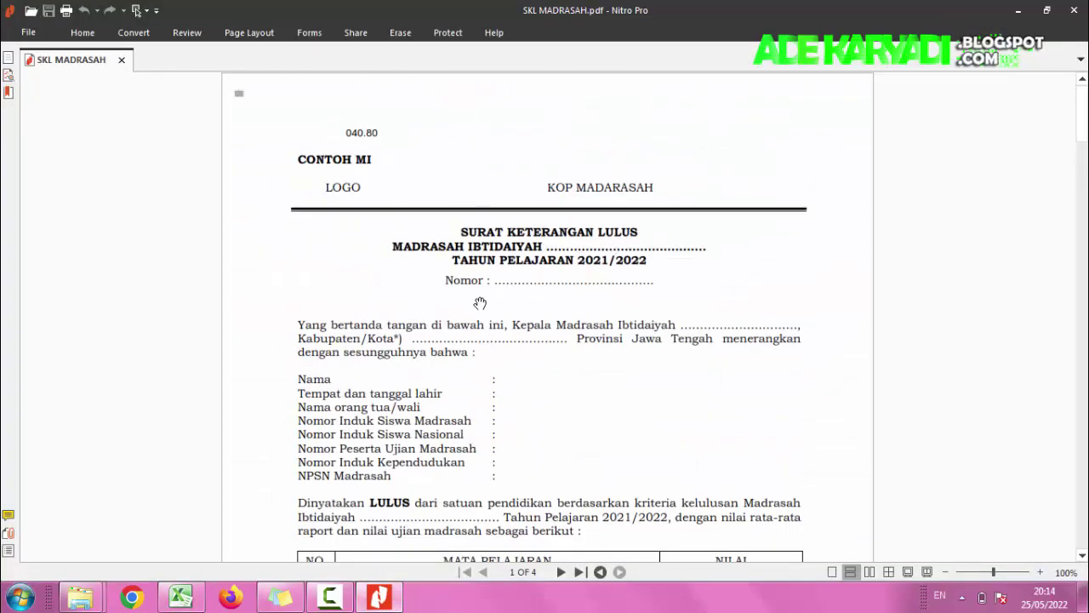
{"action": "scroll", "coordinate": [434, 309], "scroll_direction": "down", "scroll_amount": 3}
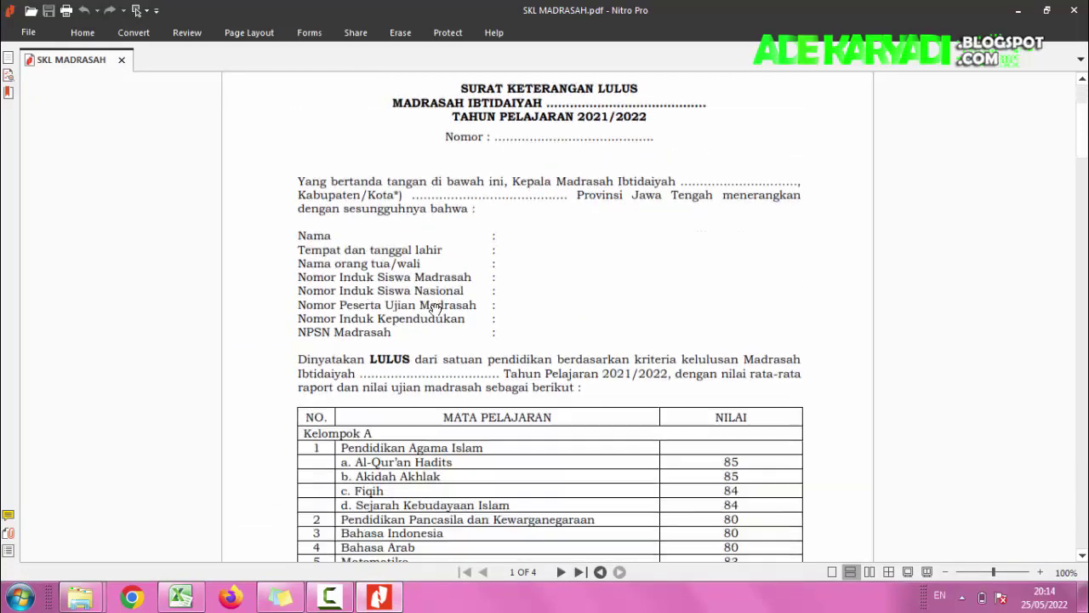
{"action": "scroll", "coordinate": [430, 312], "scroll_direction": "down", "scroll_amount": 2}
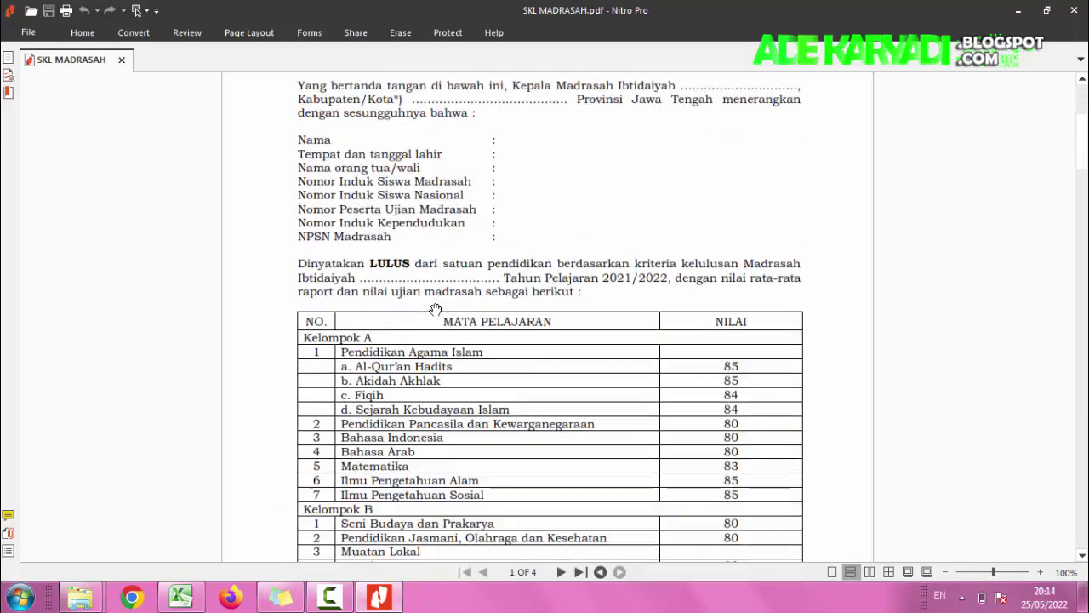
{"action": "left_click", "coordinate": [194, 594]}
{"action": "left_click", "coordinate": [378, 596]}
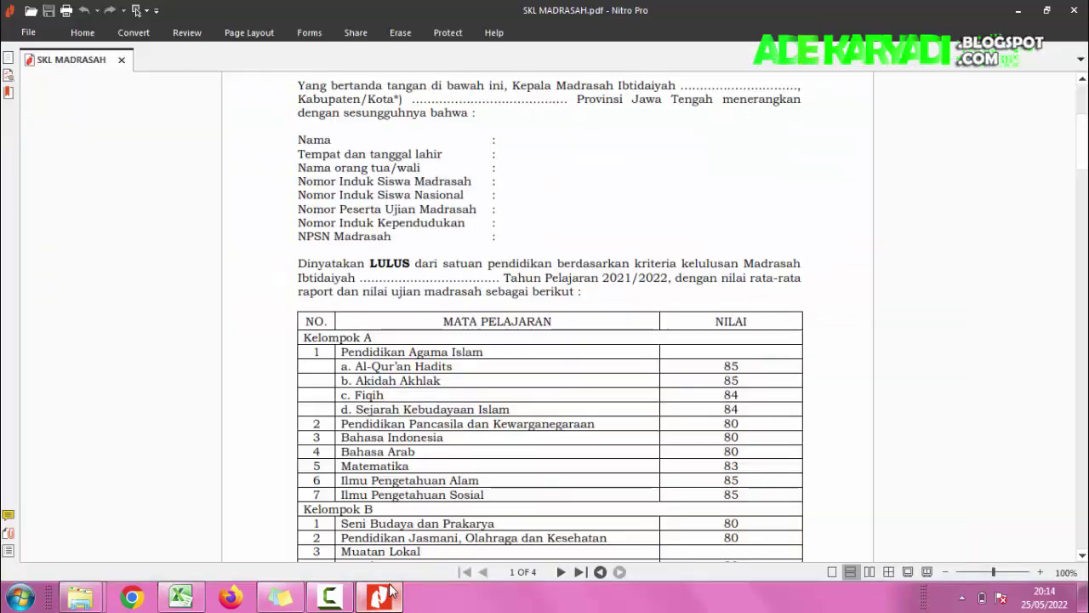
{"action": "scroll", "coordinate": [517, 259], "scroll_direction": "up", "scroll_amount": 5}
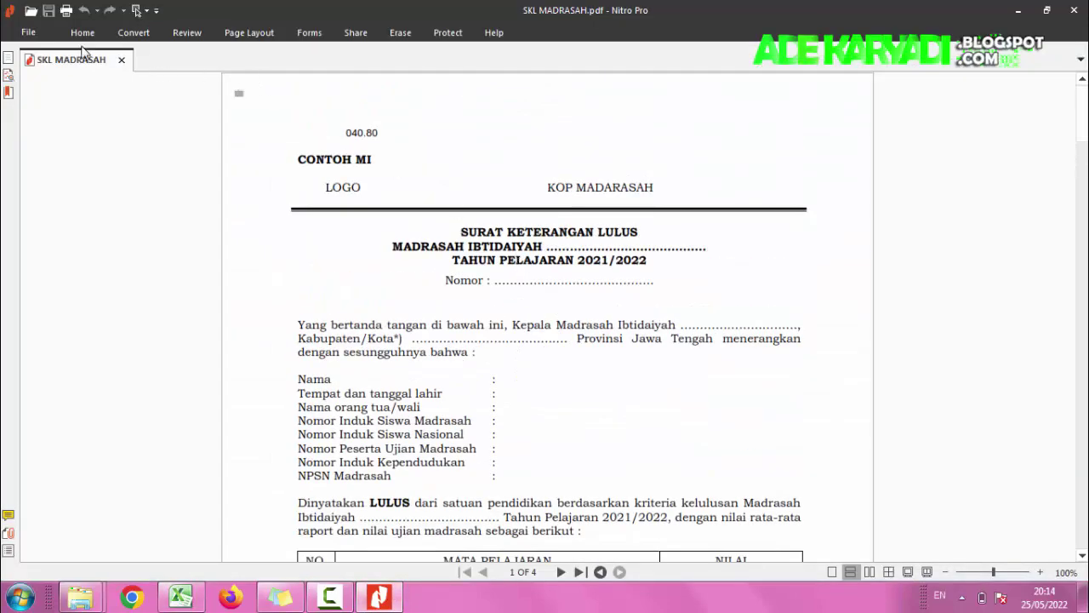
{"action": "left_click", "coordinate": [82, 40]}
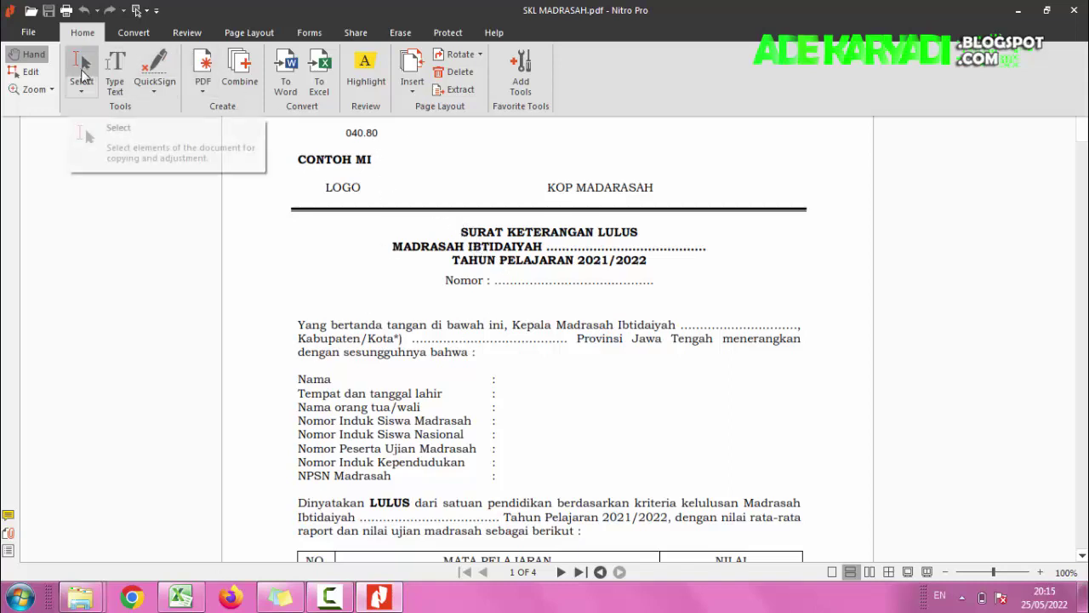
- Select the SURAT KETERANGAN LULUS title, Nomor line and opening paragraph, then return to Excel
{"action": "left_click", "coordinate": [82, 61]}
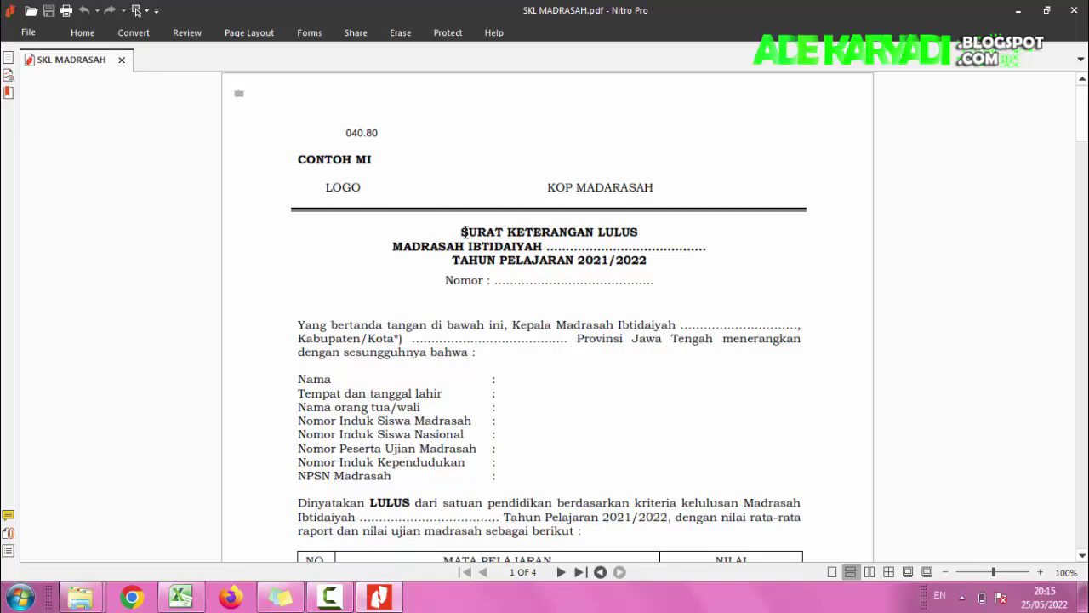
{"action": "left_click_drag", "start_coordinate": [460, 230], "coordinate": [694, 357]}
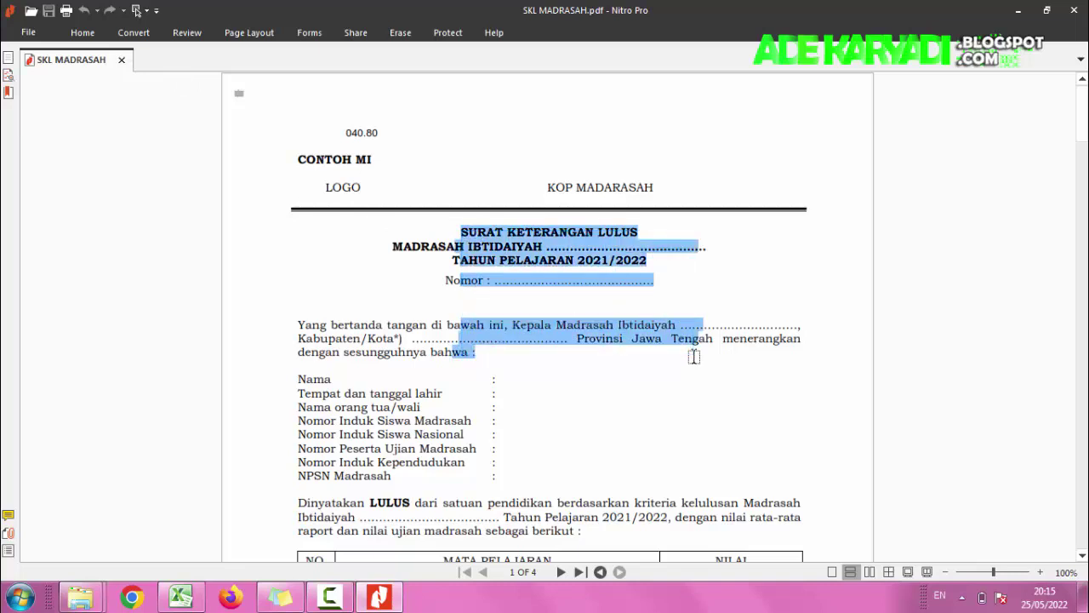
{"action": "left_click", "coordinate": [578, 304]}
{"action": "left_click", "coordinate": [96, 32]}
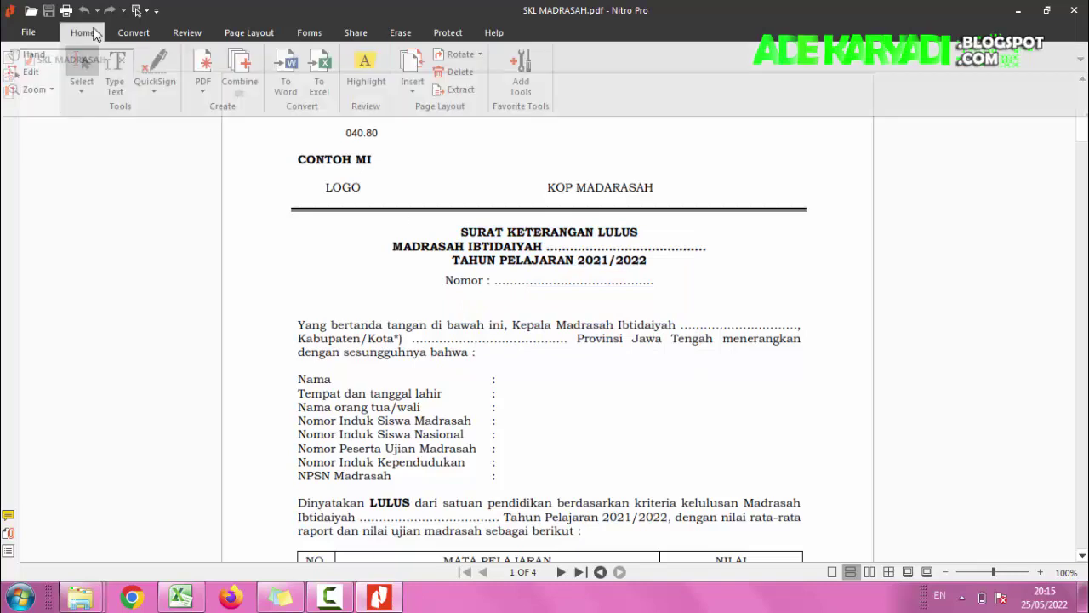
{"action": "left_click", "coordinate": [93, 59]}
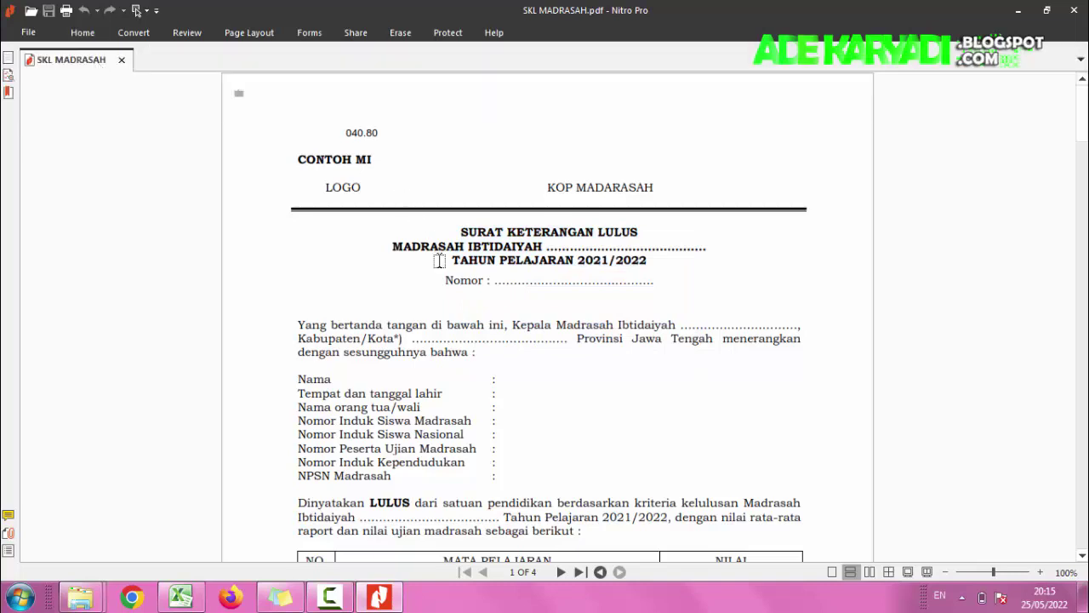
{"action": "mouse_move", "coordinate": [462, 230]}
{"action": "left_mouse_down"}
{"action": "mouse_move", "coordinate": [659, 323]}
{"action": "mouse_move", "coordinate": [717, 364]}
{"action": "mouse_move", "coordinate": [584, 382]}
{"action": "mouse_move", "coordinate": [492, 362]}
{"action": "left_mouse_up"}
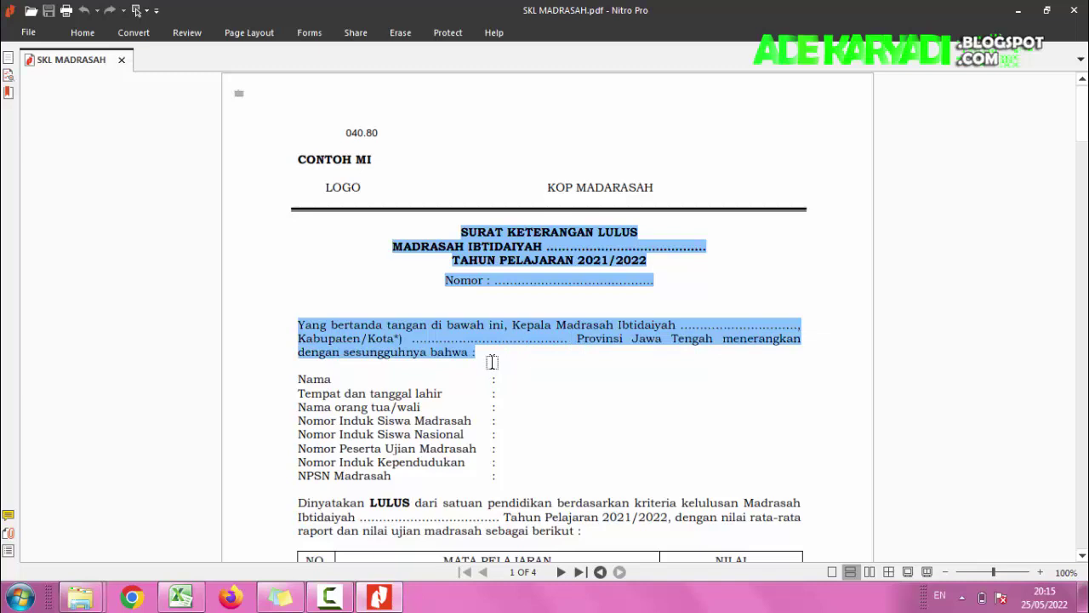
{"action": "left_click", "coordinate": [180, 595]}
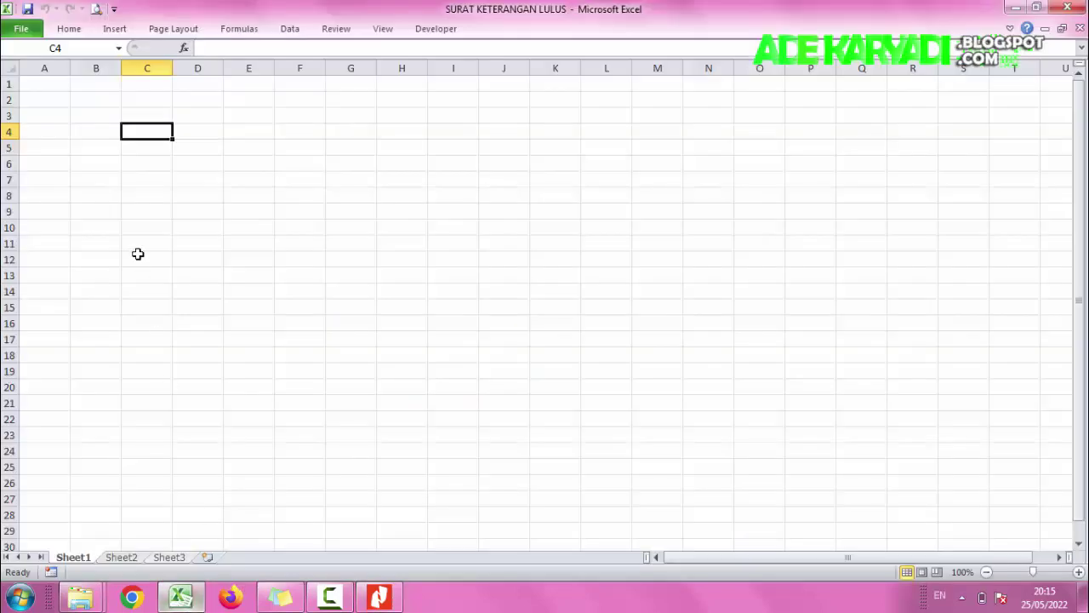
- Paste the copied certificate text into cell C5 as plain text
{"action": "left_click", "coordinate": [139, 149]}
{"action": "right_click", "coordinate": [139, 152]}
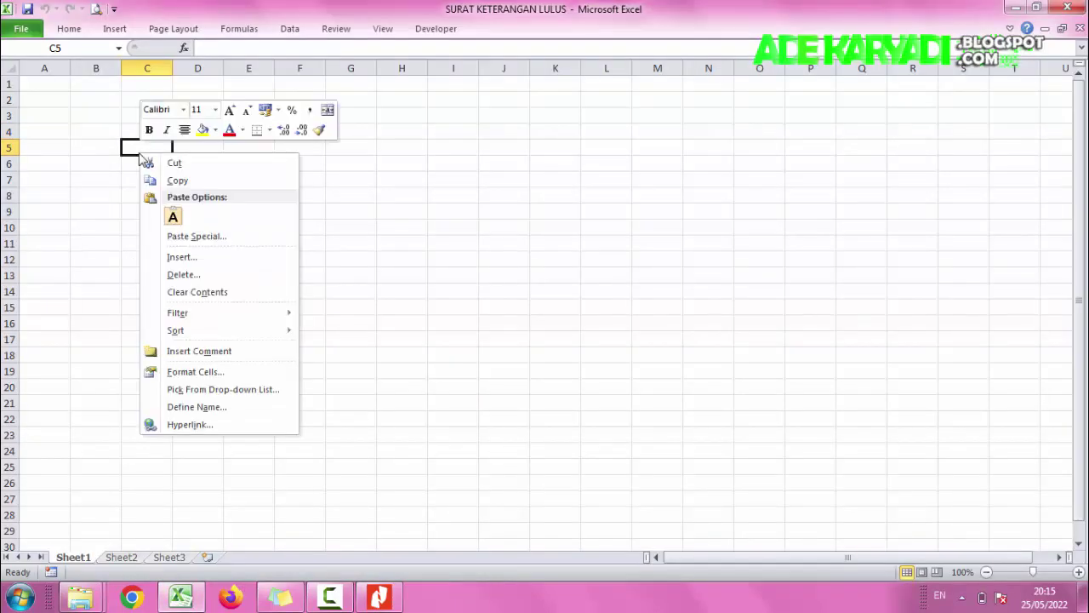
{"action": "left_click", "coordinate": [173, 217]}
{"action": "left_click", "coordinate": [347, 340]}
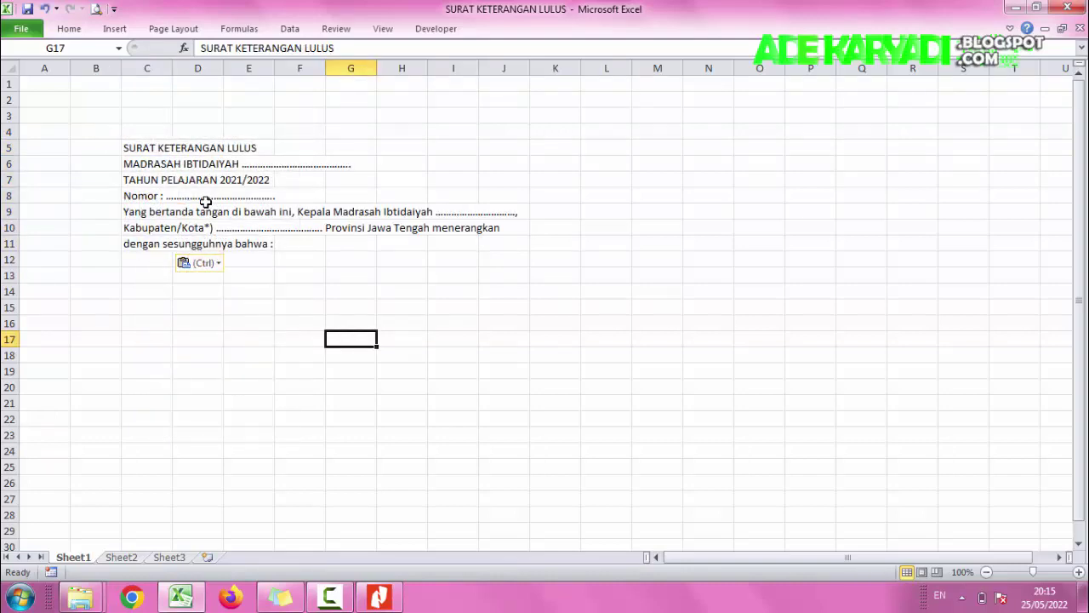
- Make the three title lines in C5:C7 bold at font size 14
{"action": "left_click_drag", "start_coordinate": [147, 147], "coordinate": [146, 179]}
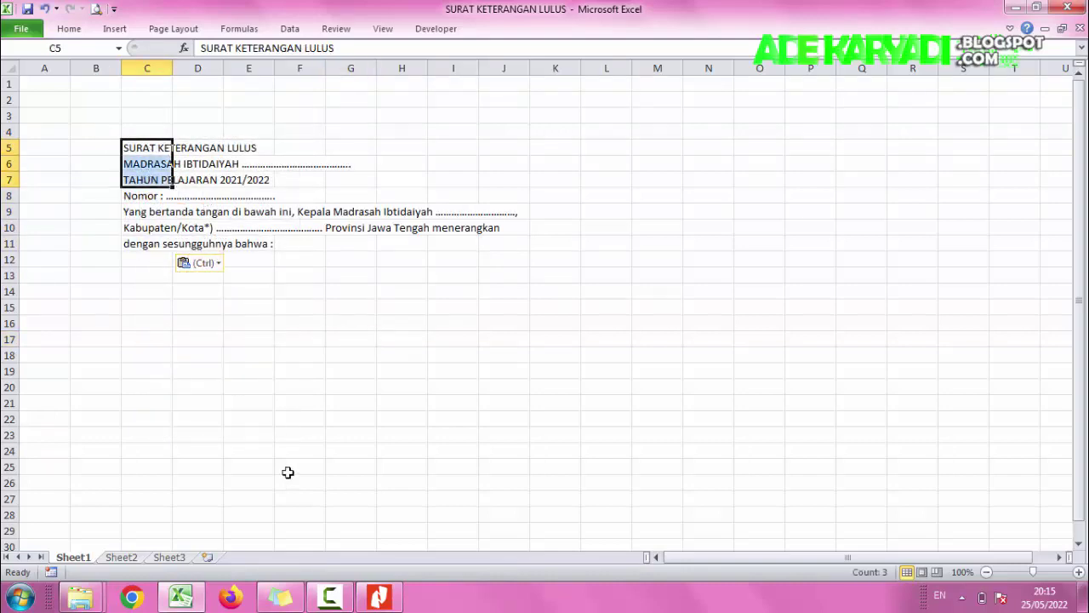
{"action": "left_click", "coordinate": [390, 599]}
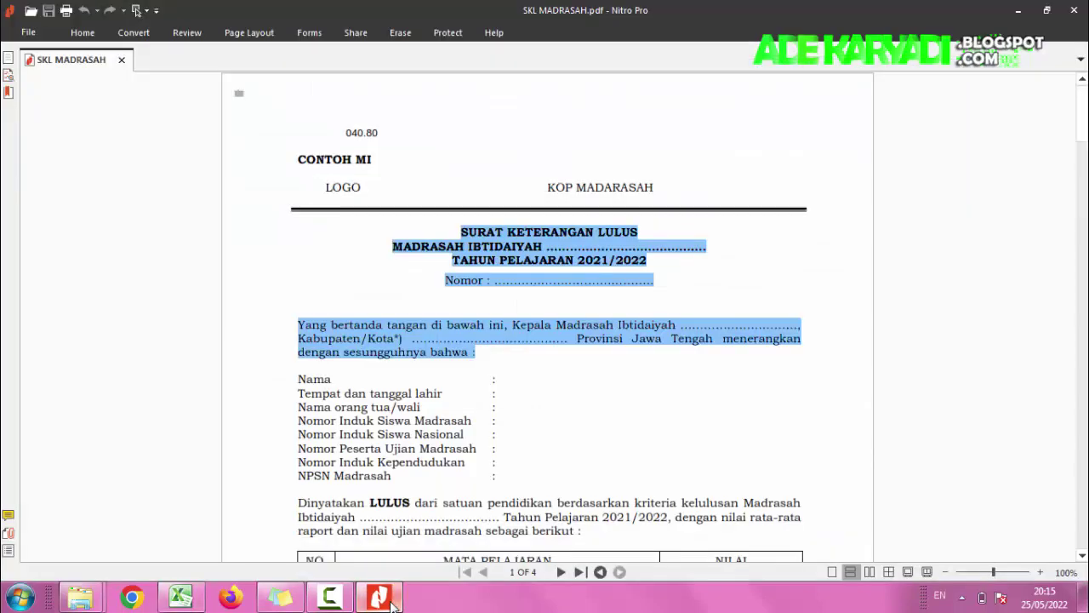
{"action": "left_click", "coordinate": [391, 603]}
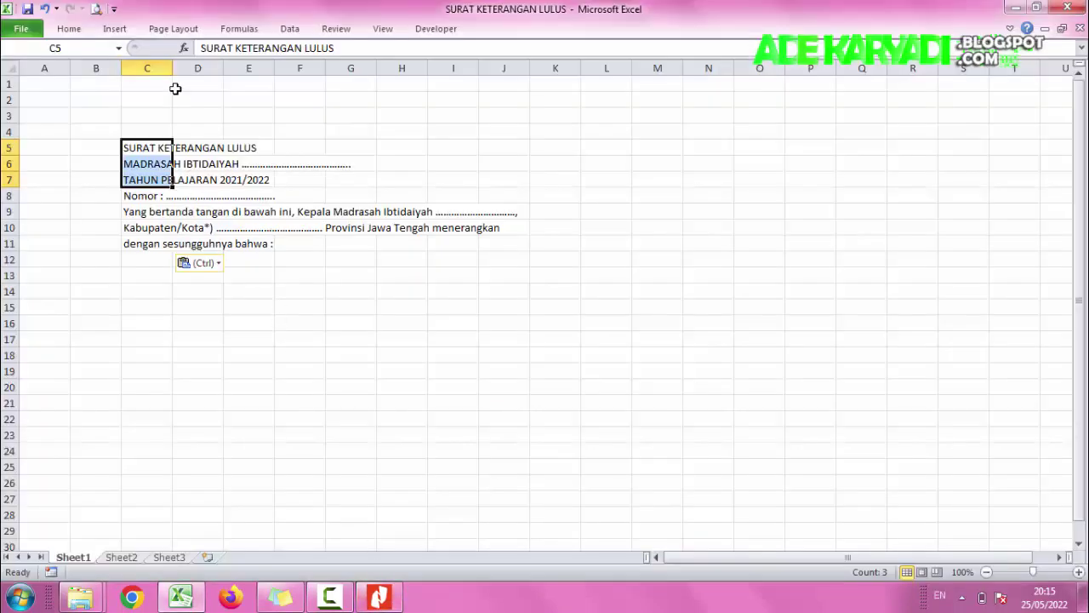
{"action": "key", "text": "ctrl+b"}
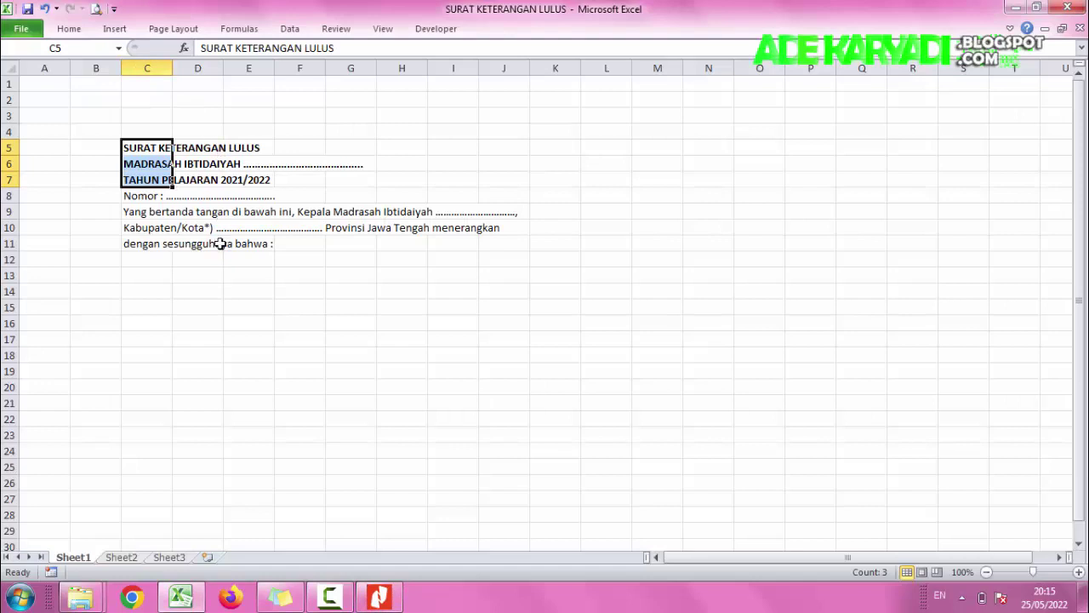
{"action": "left_click", "coordinate": [76, 32]}
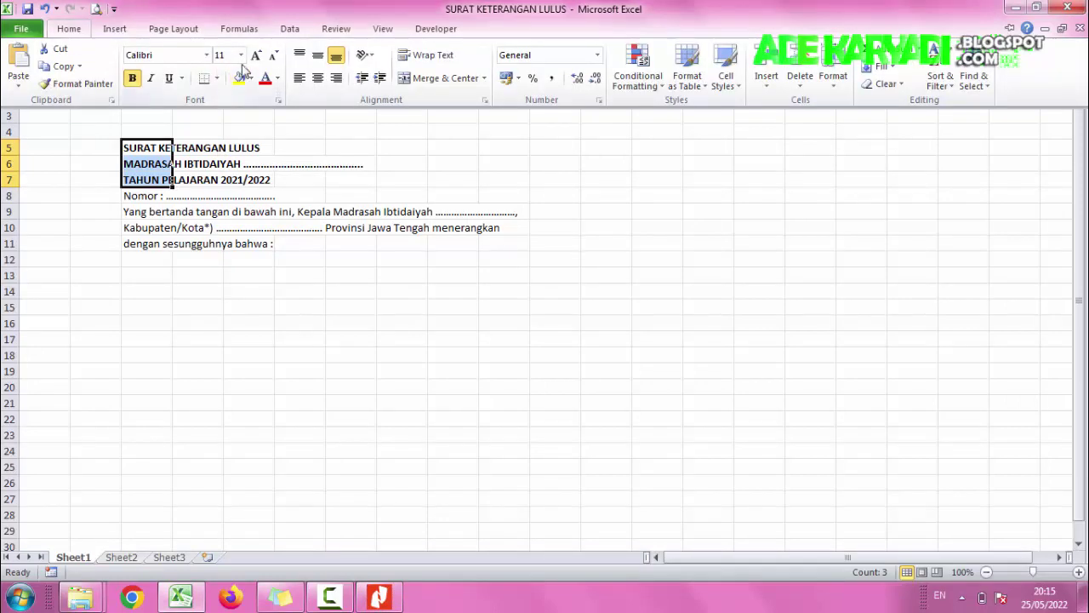
{"action": "left_click", "coordinate": [241, 54]}
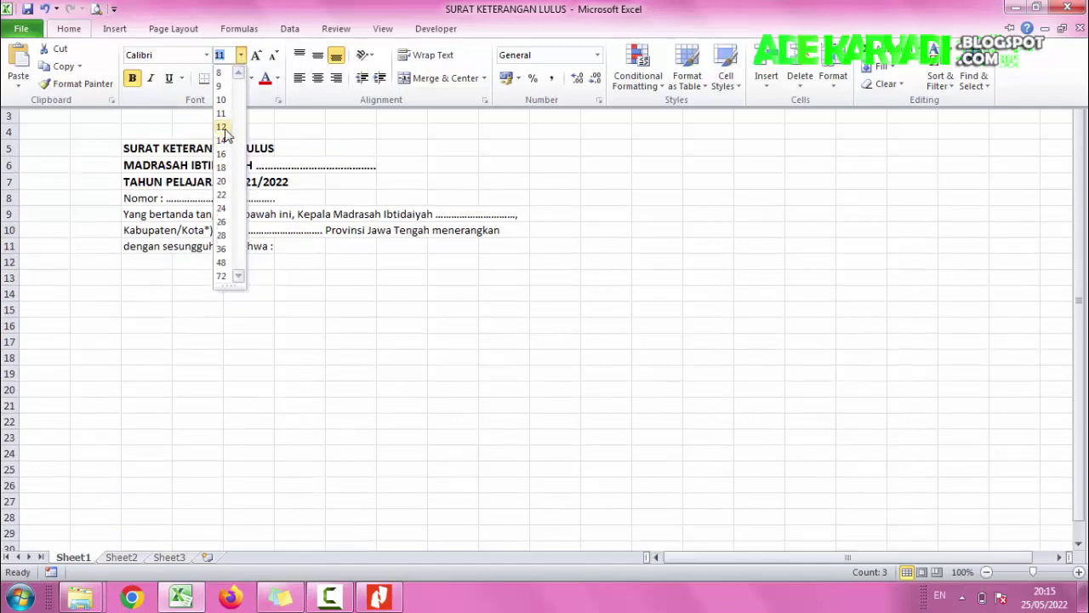
{"action": "left_click", "coordinate": [226, 138]}
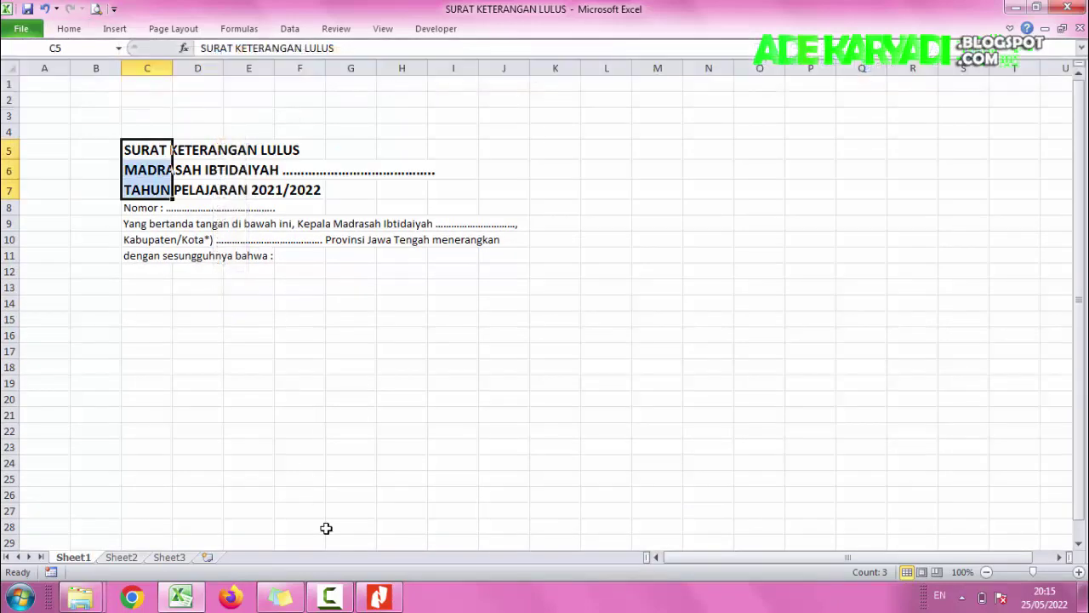
- Insert a blank row above the first paragraph line and hide the sheet gridlines
{"action": "left_click", "coordinate": [395, 597]}
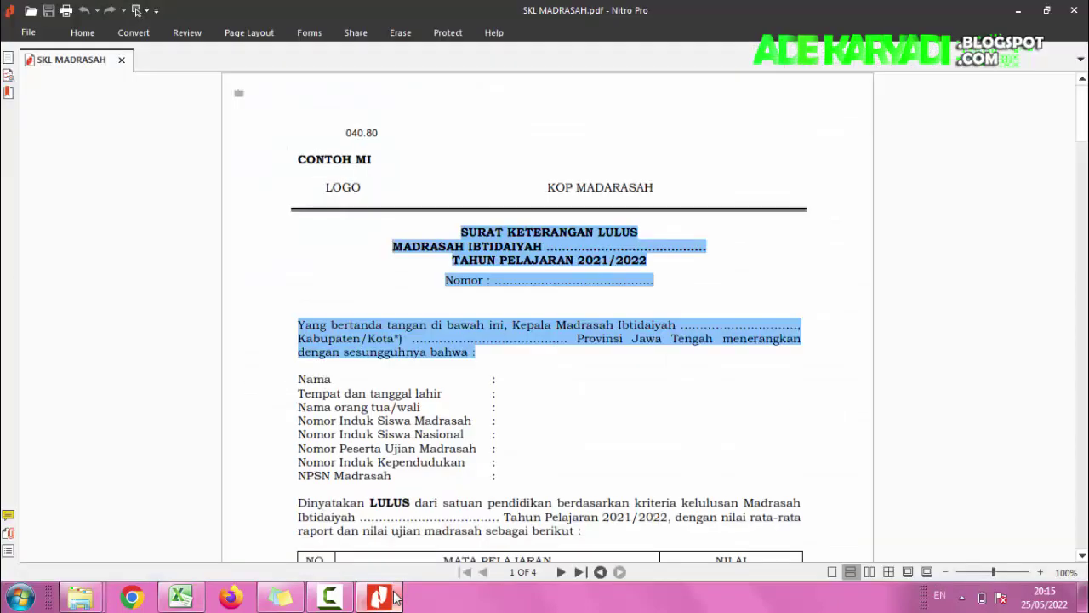
{"action": "left_click", "coordinate": [395, 598]}
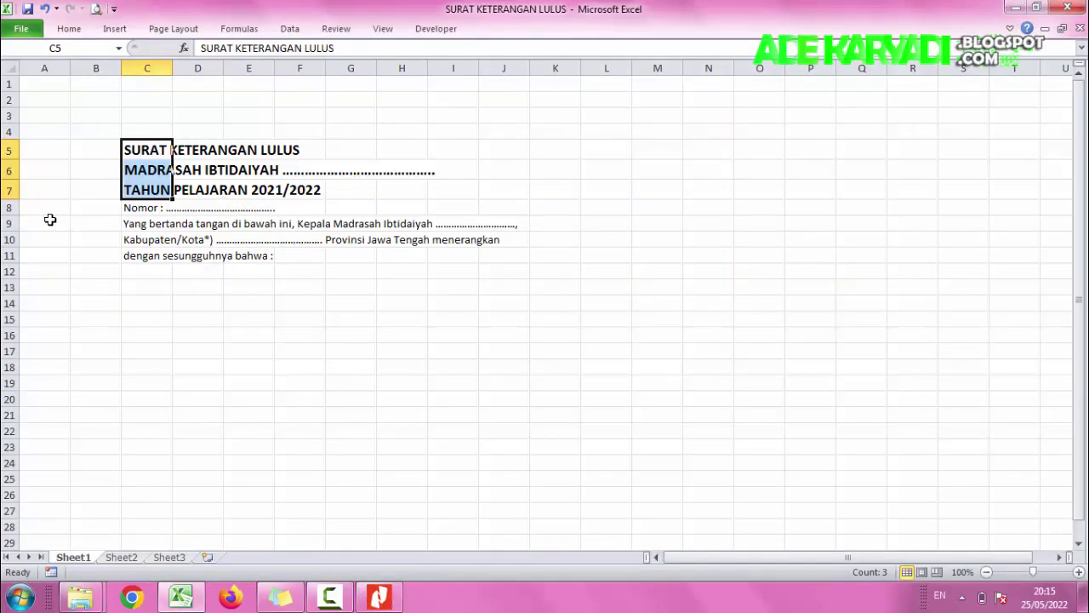
{"action": "left_click", "coordinate": [9, 223]}
{"action": "right_click", "coordinate": [11, 223]}
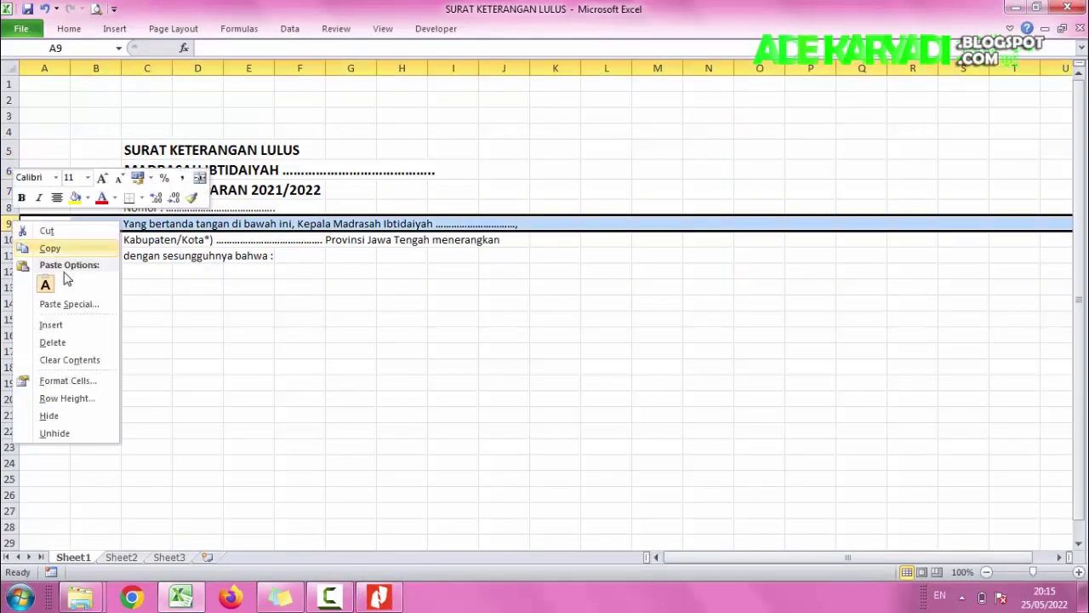
{"action": "left_click", "coordinate": [67, 326]}
{"action": "left_click", "coordinate": [201, 292]}
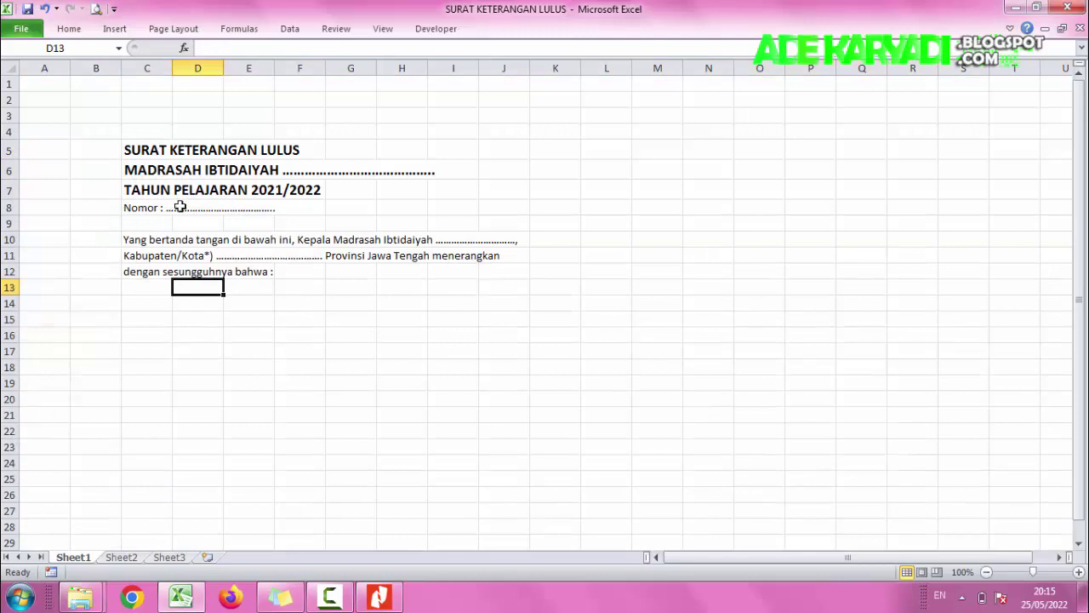
{"action": "left_click", "coordinate": [382, 29]}
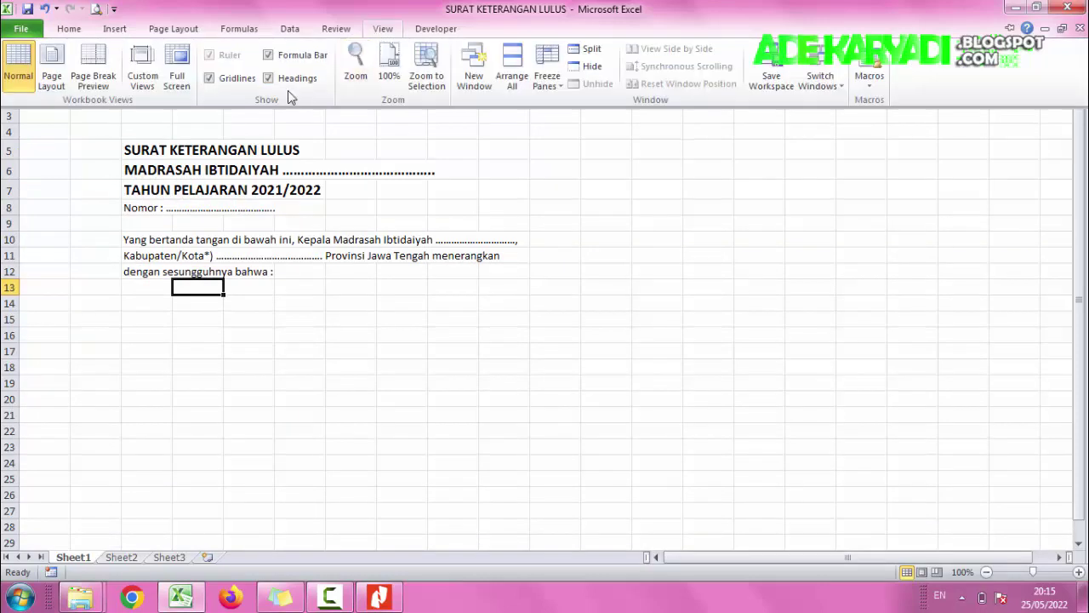
{"action": "left_click", "coordinate": [242, 79]}
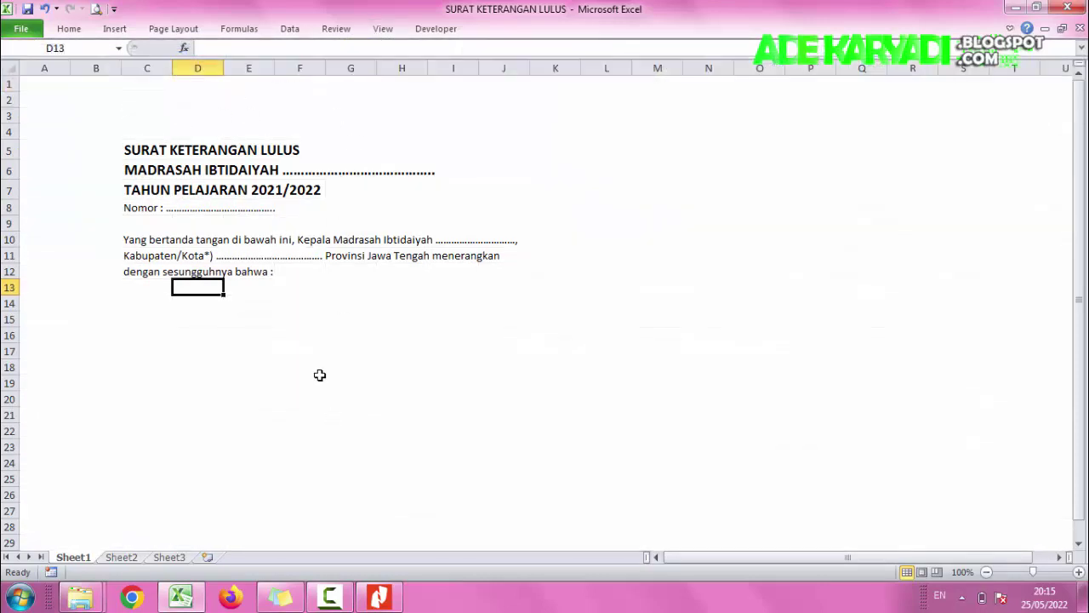
- Maximize the PDF and select the lines from Nama through the Dinyatakan LULUS paragraph
{"action": "left_click", "coordinate": [379, 600]}
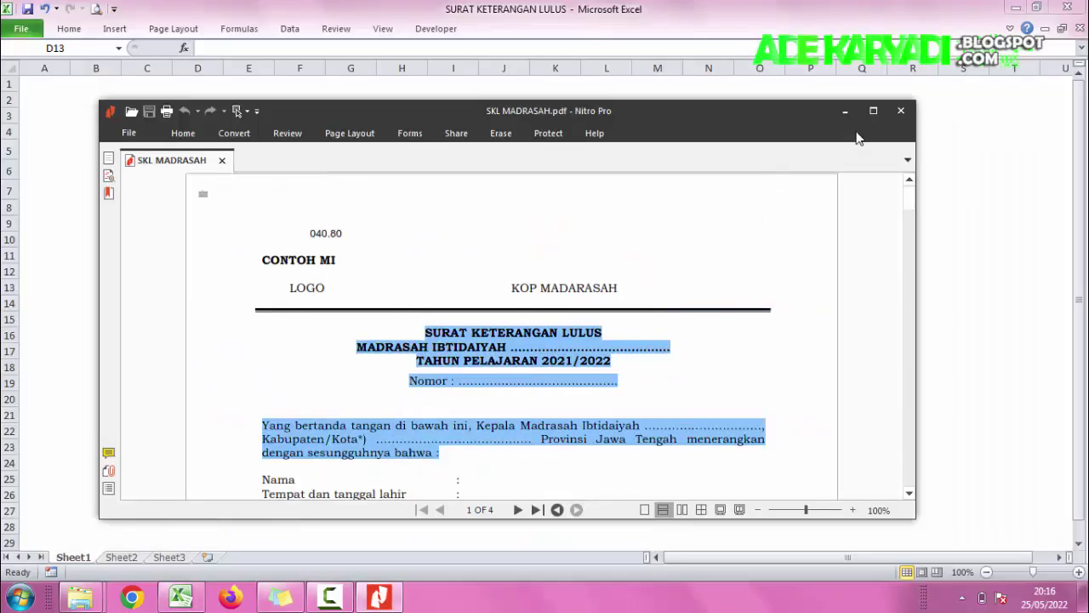
{"action": "left_click_drag", "start_coordinate": [790, 110], "coordinate": [886, 97]}
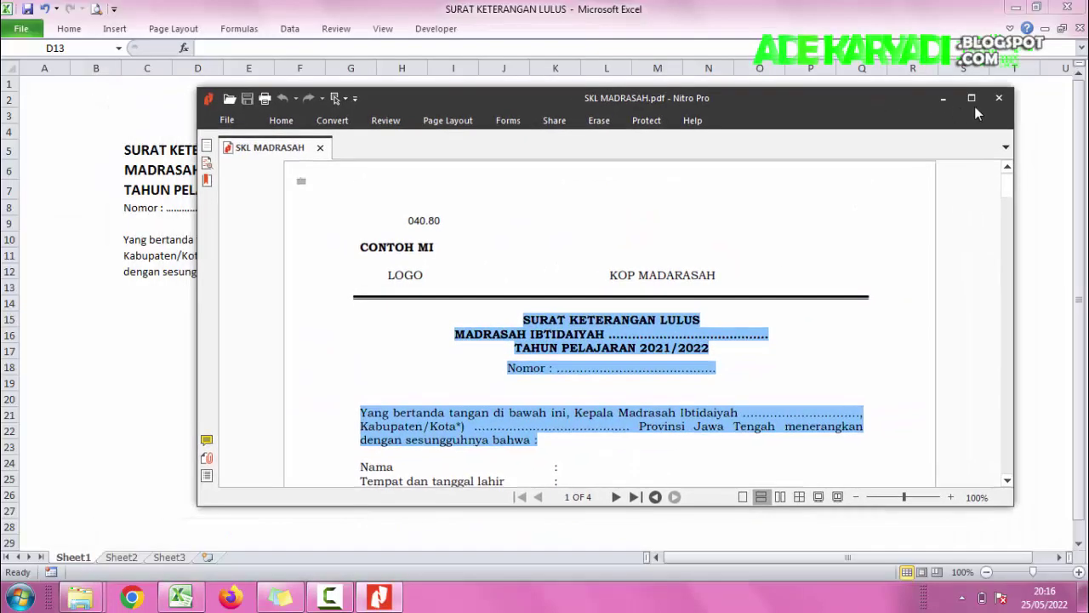
{"action": "left_click", "coordinate": [974, 98]}
{"action": "left_click", "coordinate": [389, 416]}
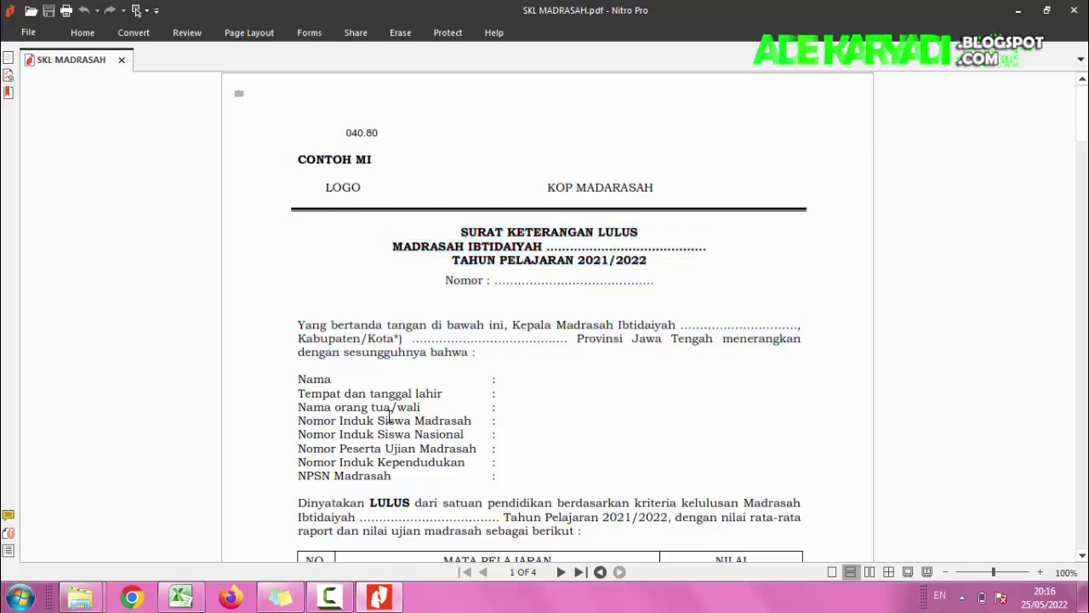
{"action": "scroll", "coordinate": [389, 416], "scroll_direction": "down", "scroll_amount": 3}
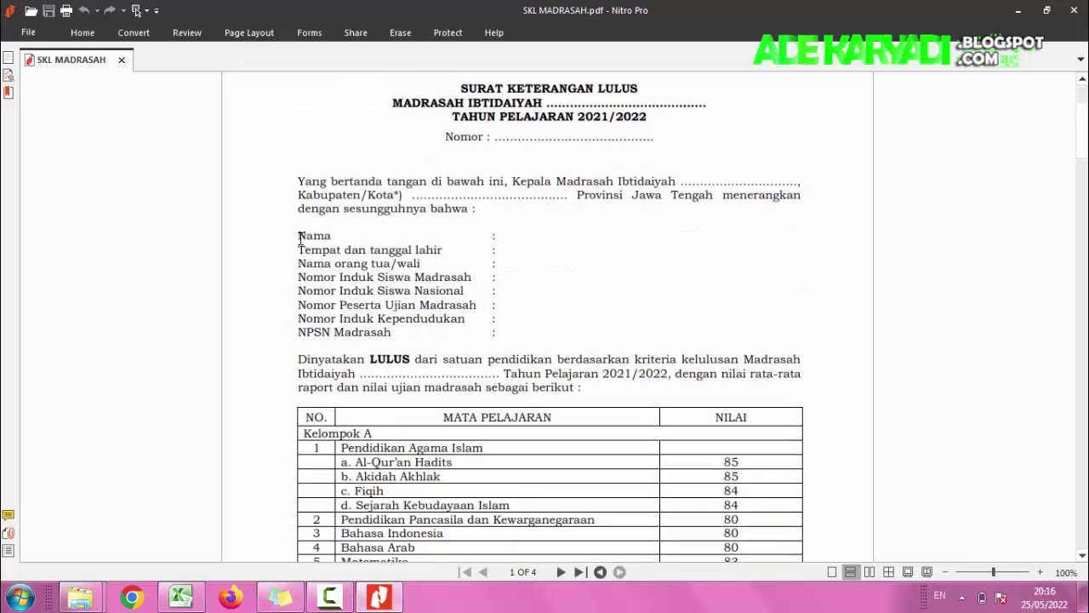
{"action": "left_click_drag", "start_coordinate": [300, 241], "coordinate": [493, 333]}
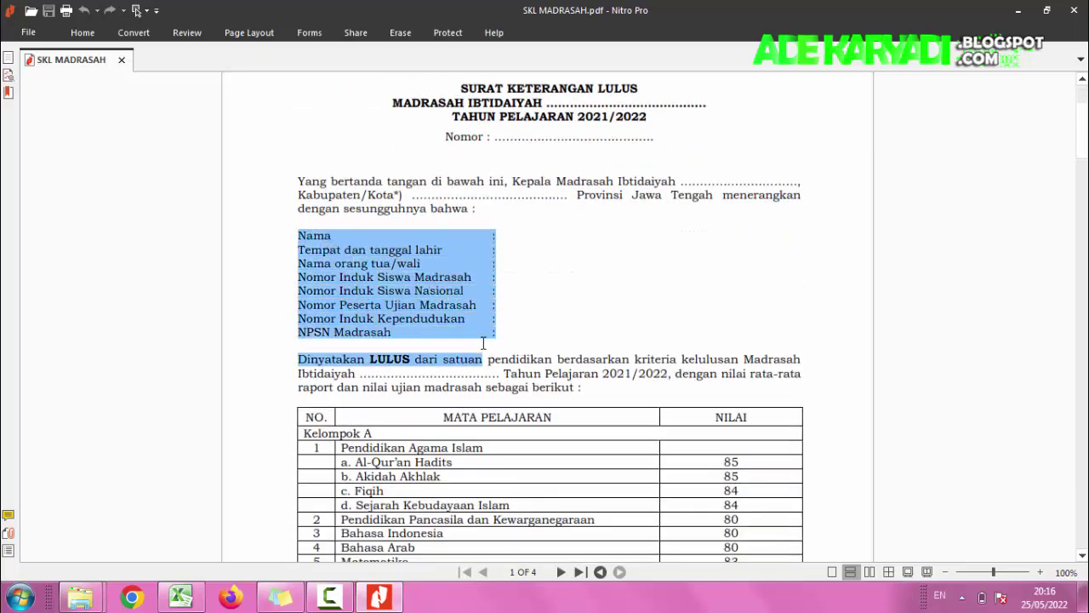
{"action": "mouse_move", "coordinate": [494, 332]}
{"action": "left_mouse_down"}
{"action": "mouse_move", "coordinate": [601, 389]}
{"action": "mouse_move", "coordinate": [580, 388]}
{"action": "left_mouse_up"}
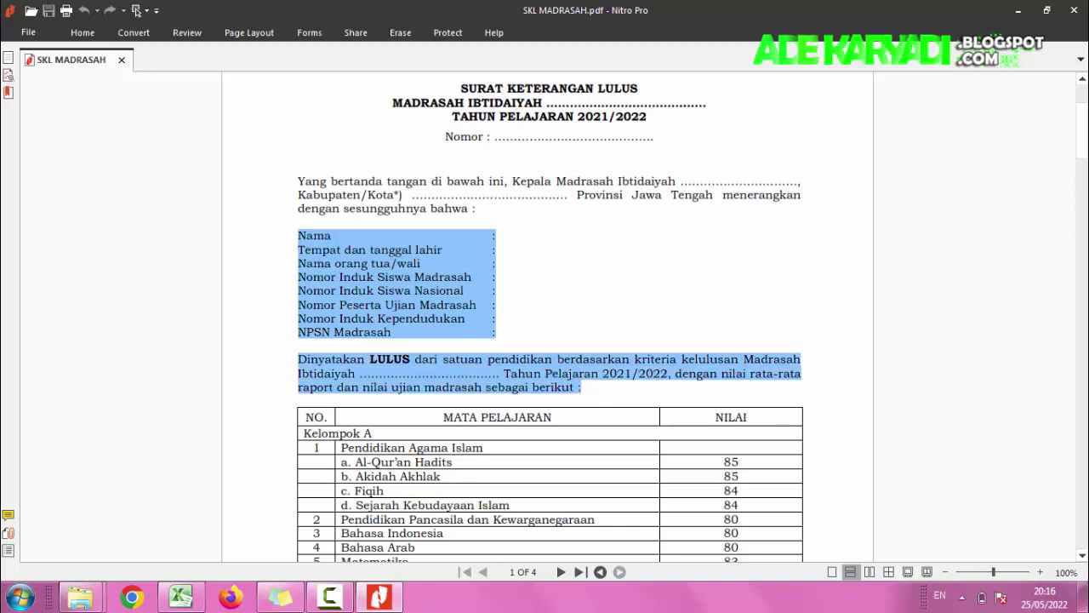
{"action": "left_click", "coordinate": [181, 596]}
- Paste the copied student-detail text into C14 as plain text
{"action": "left_click", "coordinate": [144, 300]}
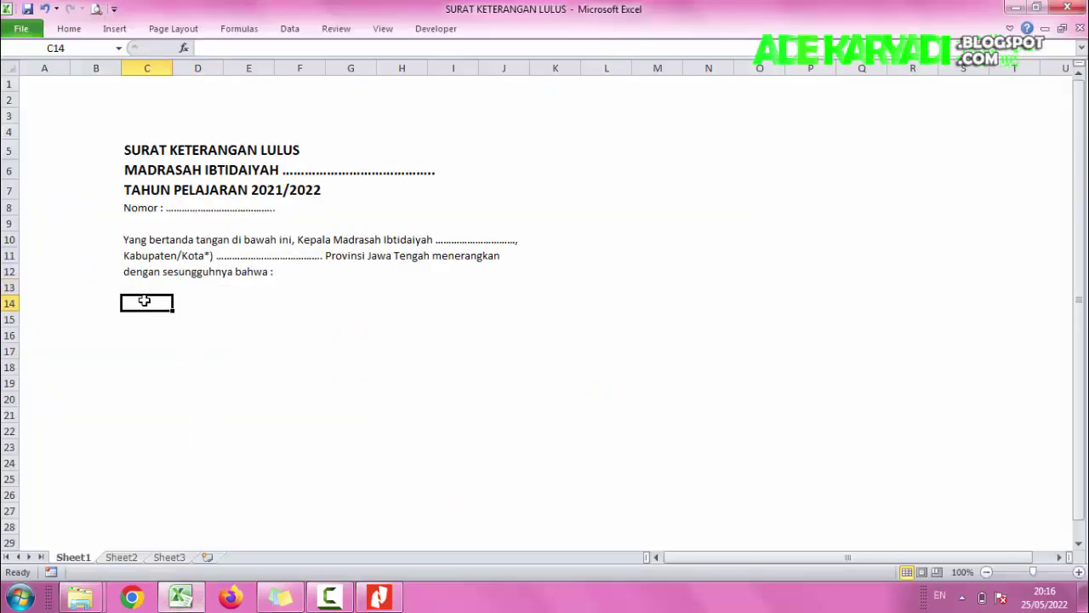
{"action": "right_click", "coordinate": [145, 301]}
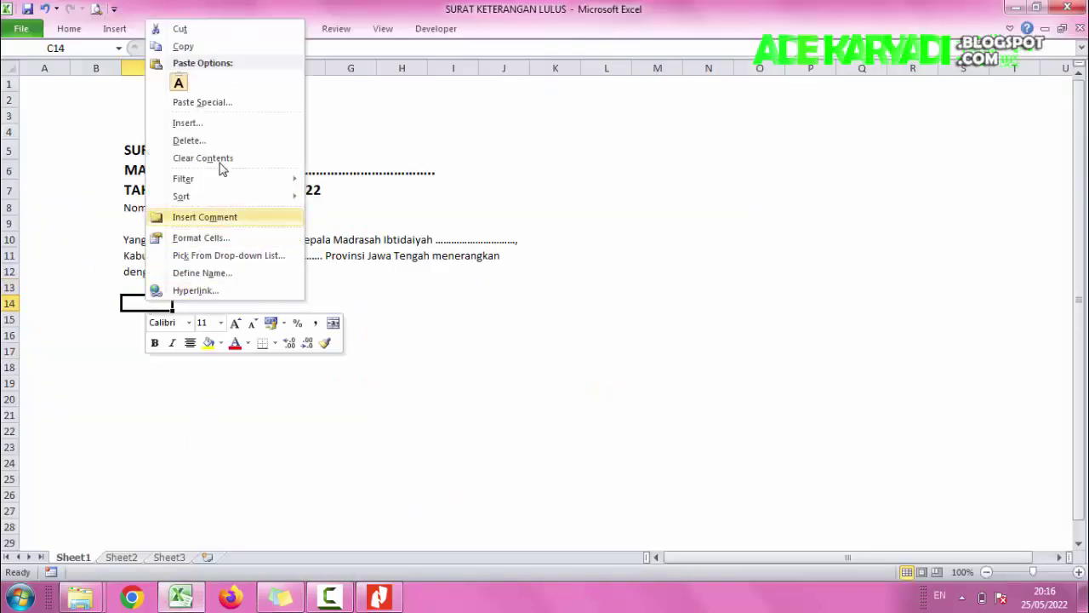
{"action": "left_click", "coordinate": [184, 82]}
{"action": "scroll", "coordinate": [262, 344], "scroll_direction": "down", "scroll_amount": 4}
{"action": "scroll", "coordinate": [262, 344], "scroll_direction": "up", "scroll_amount": 3}
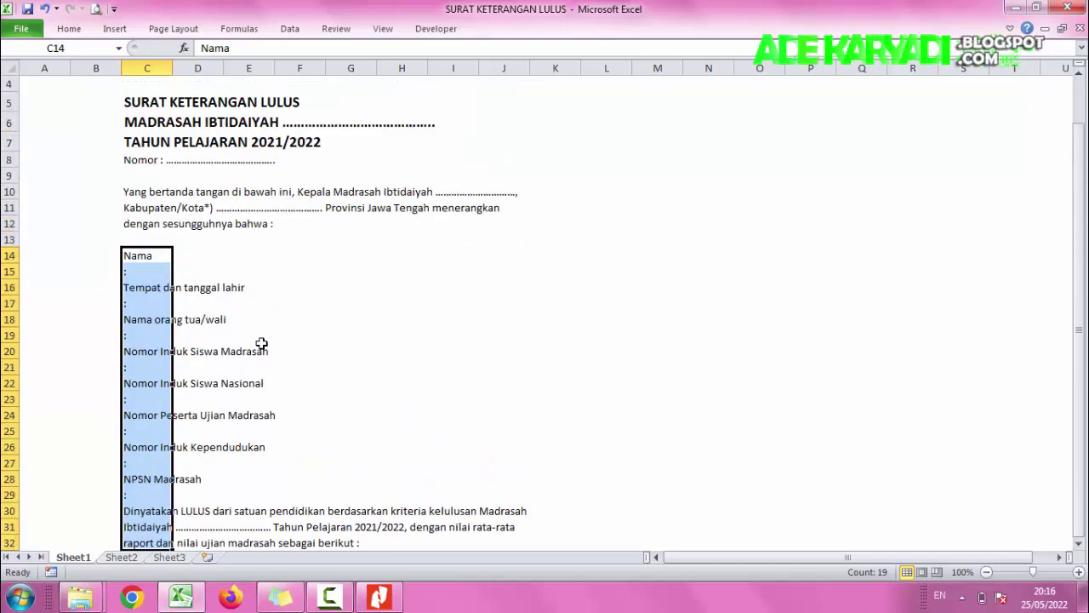
- Delete the colon-only row 15
{"action": "left_click", "coordinate": [137, 269]}
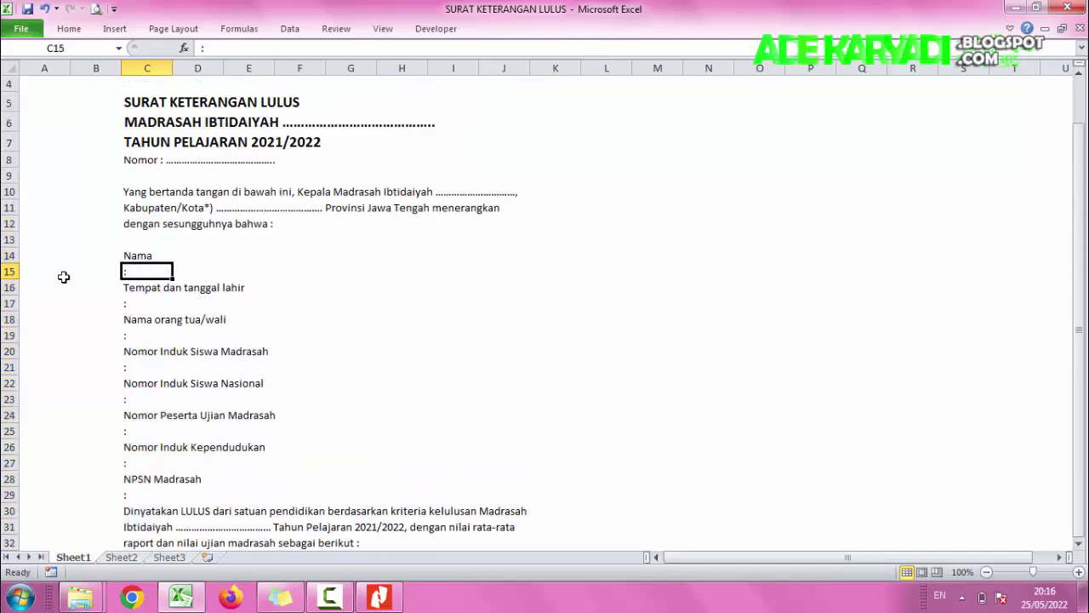
{"action": "left_click", "coordinate": [7, 270]}
{"action": "right_click", "coordinate": [9, 271]}
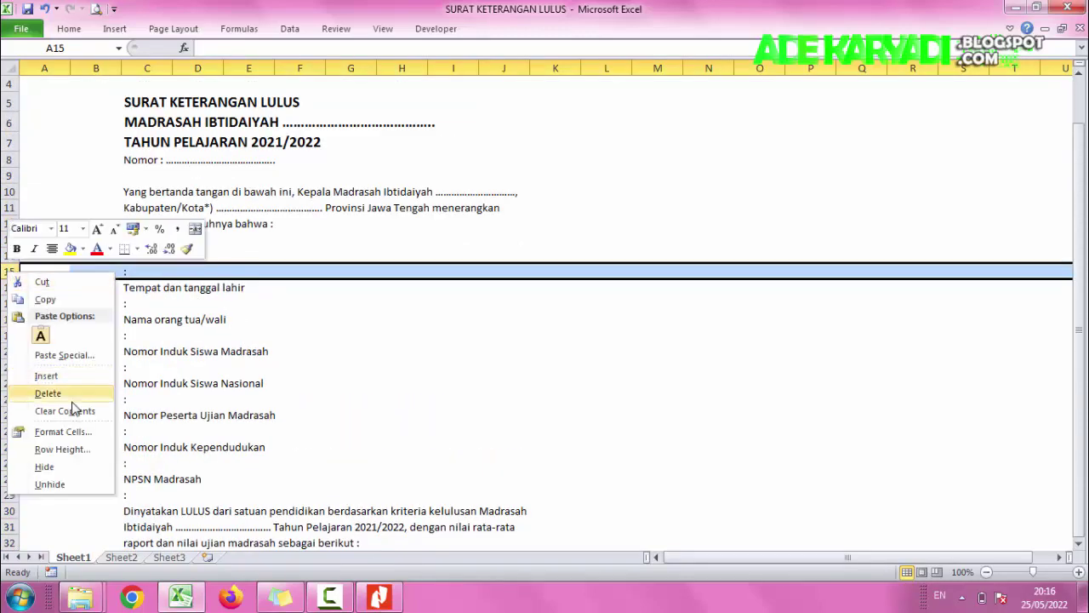
{"action": "left_click", "coordinate": [70, 397]}
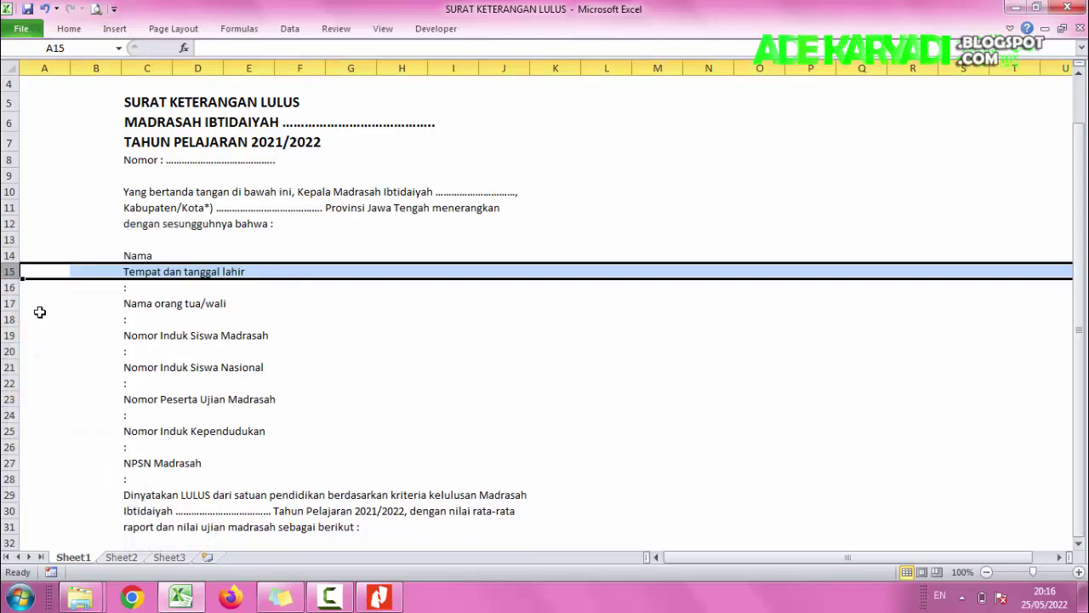
- Delete the remaining colon-only rows 16, 18, 20, 22, 24, 26 and 28 together
{"action": "left_click", "coordinate": [7, 289]}
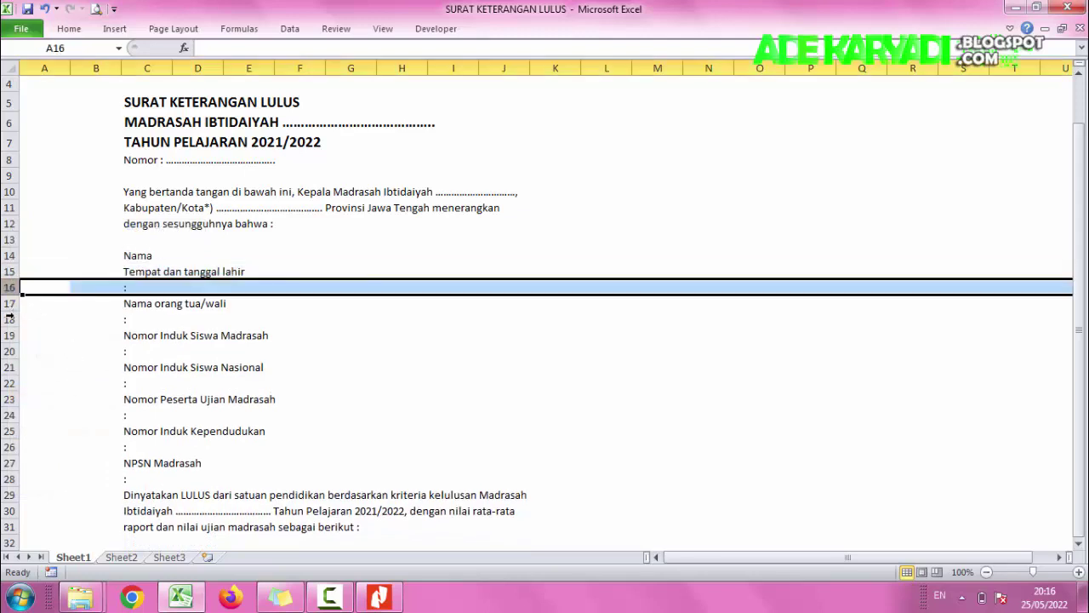
{"action": "left_click", "coordinate": [9, 319], "text": "ctrl"}
{"action": "left_click", "coordinate": [8, 351], "text": "ctrl"}
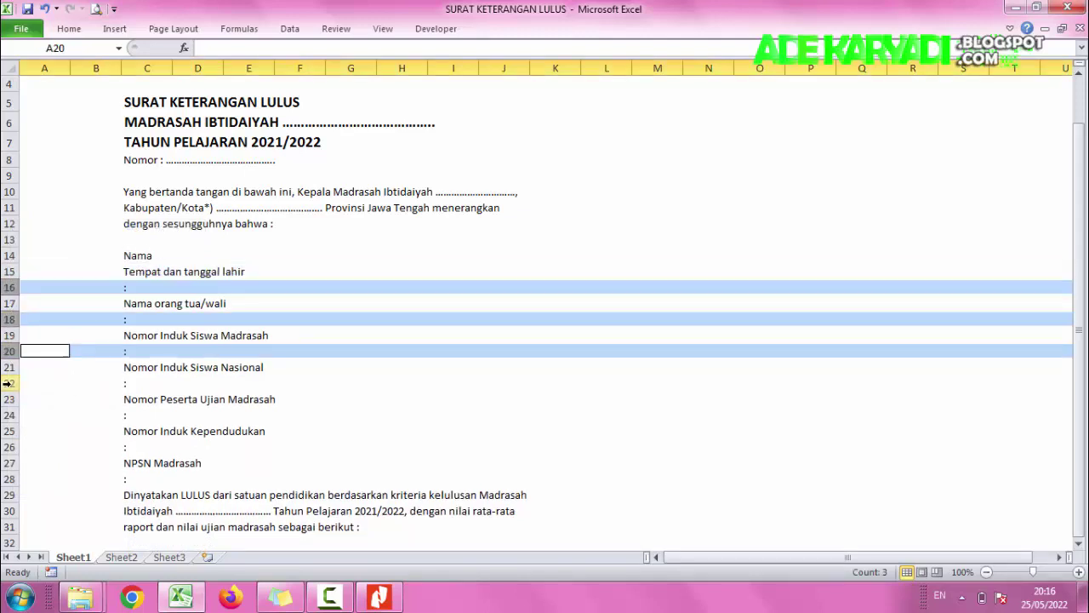
{"action": "left_click", "coordinate": [9, 383], "text": "ctrl"}
{"action": "left_click", "coordinate": [8, 414], "text": "ctrl"}
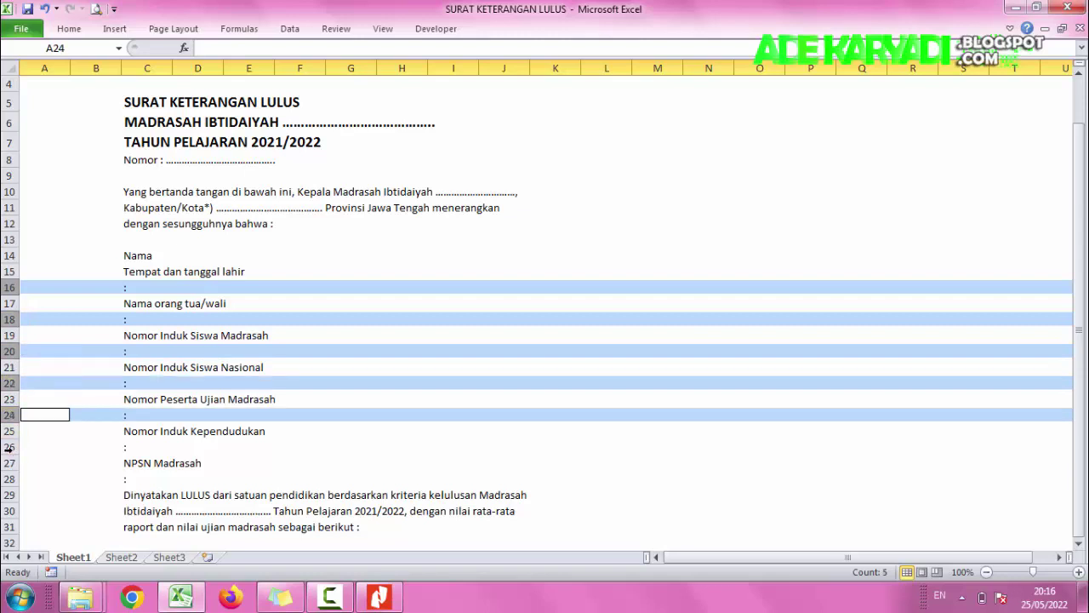
{"action": "left_click", "coordinate": [9, 447], "text": "ctrl"}
{"action": "left_click", "coordinate": [8, 478], "text": "ctrl"}
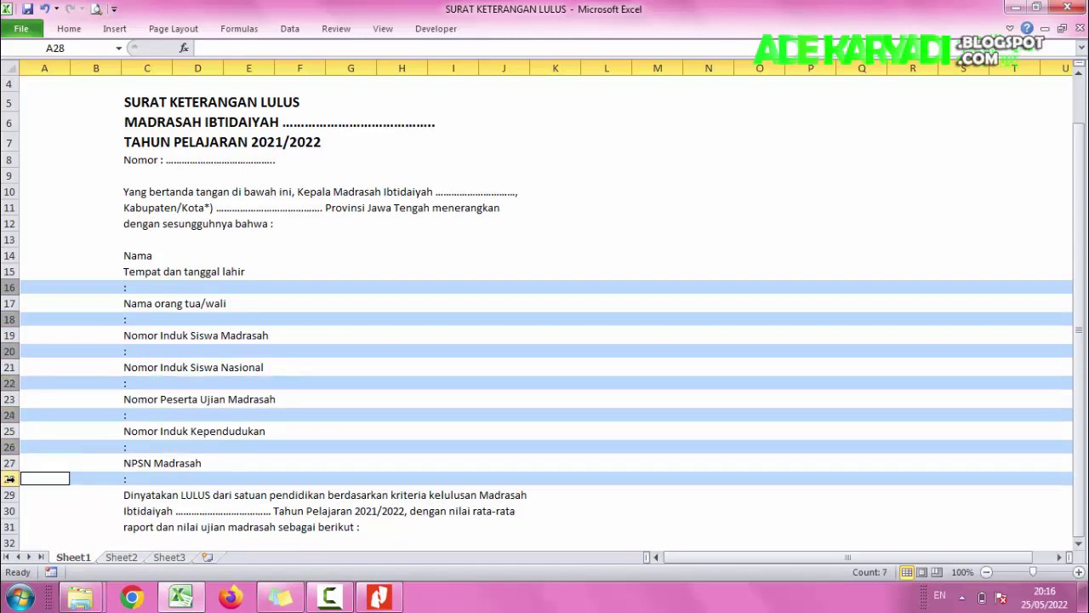
{"action": "right_click", "coordinate": [8, 479]}
{"action": "left_click", "coordinate": [47, 380]}
{"action": "left_click", "coordinate": [313, 363]}
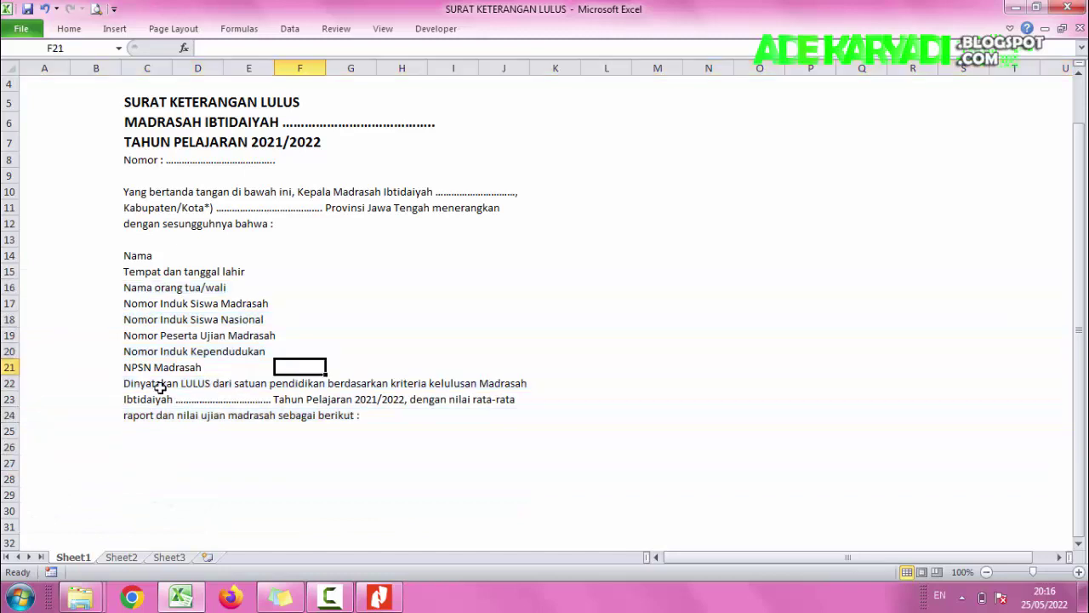
- Insert a blank row at row 22, before the Dinyatakan LULUS paragraph
{"action": "left_click", "coordinate": [7, 383]}
{"action": "right_click", "coordinate": [7, 383]}
{"action": "left_click", "coordinate": [51, 267]}
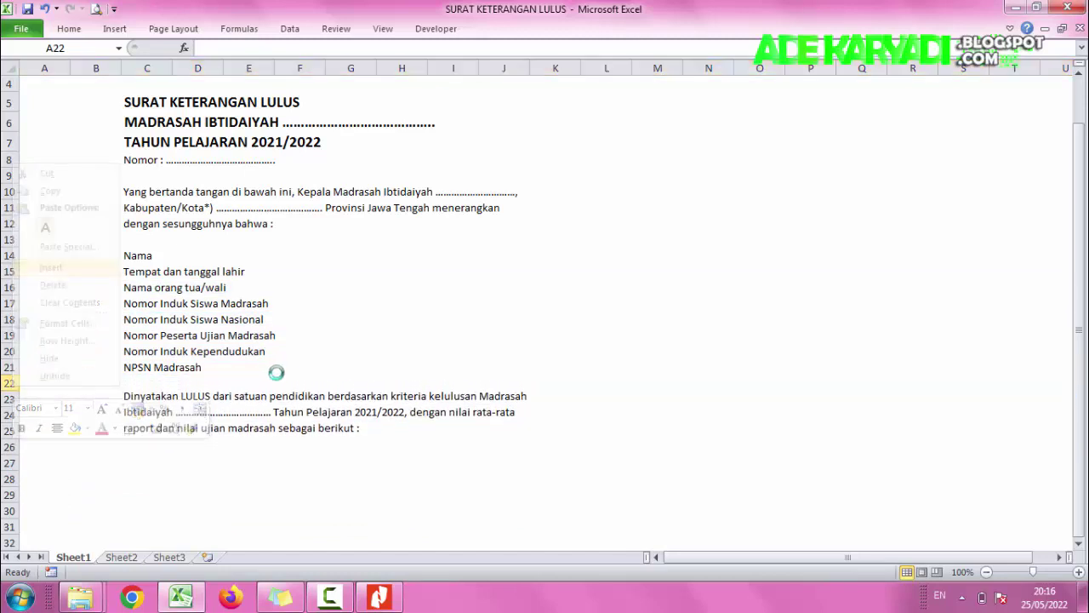
{"action": "left_click", "coordinate": [277, 372]}
{"action": "left_click", "coordinate": [291, 256]}
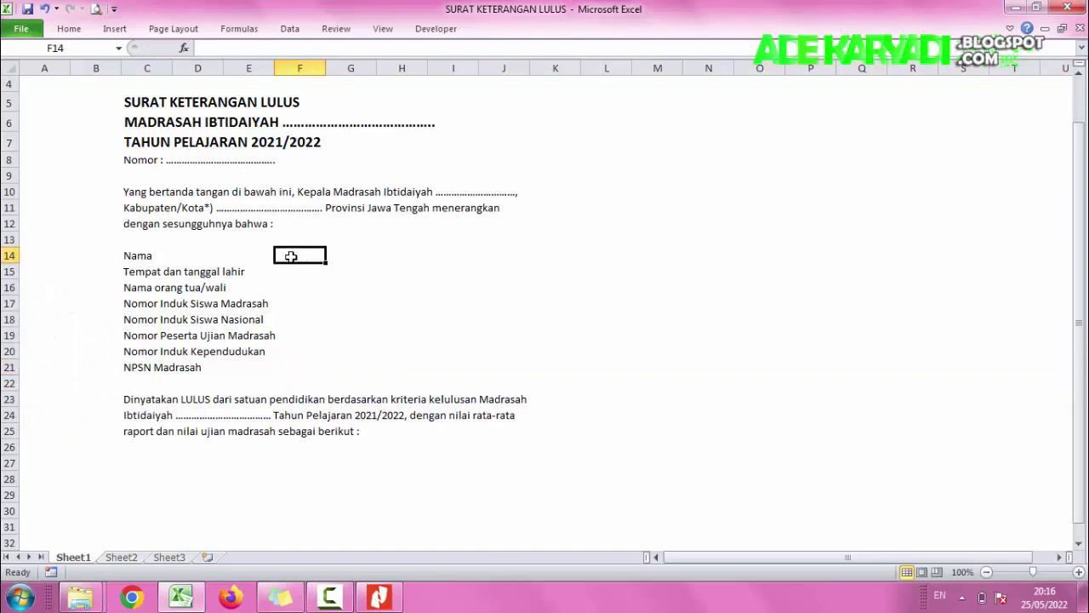
{"action": "left_click", "coordinate": [288, 302]}
- Enter ':' in F14, copy it beside each label down to NPSN Madrasah, and widen column E
{"action": "left_click", "coordinate": [289, 259]}
{"action": "type", "text": ":"}
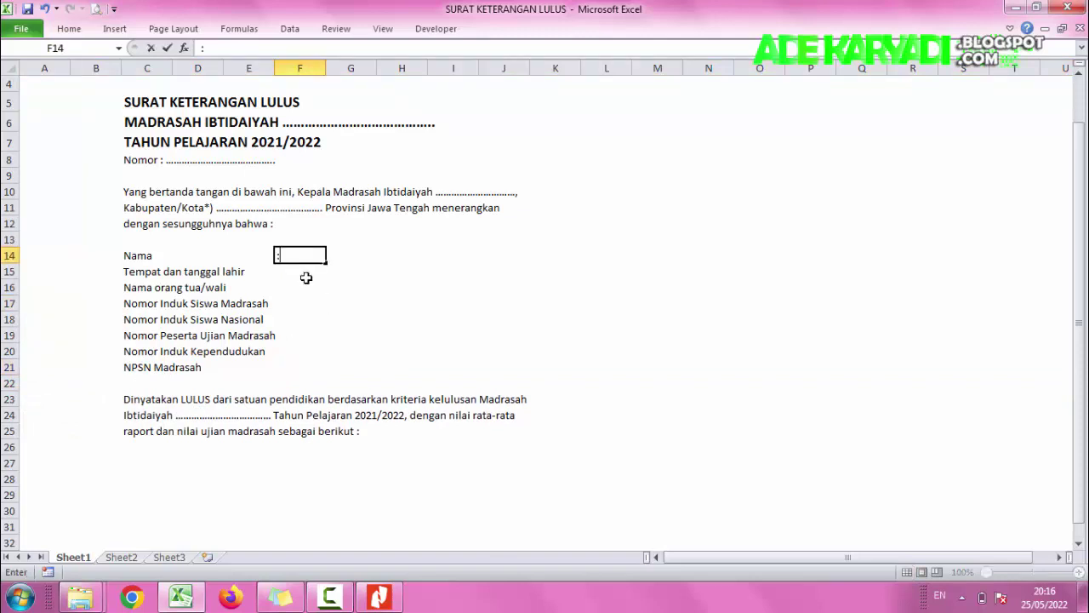
{"action": "scroll", "coordinate": [306, 278], "scroll_direction": "up", "scroll_amount": 1}
{"action": "left_click", "coordinate": [306, 273]}
{"action": "left_click", "coordinate": [294, 304]}
{"action": "key", "text": "ctrl+c"}
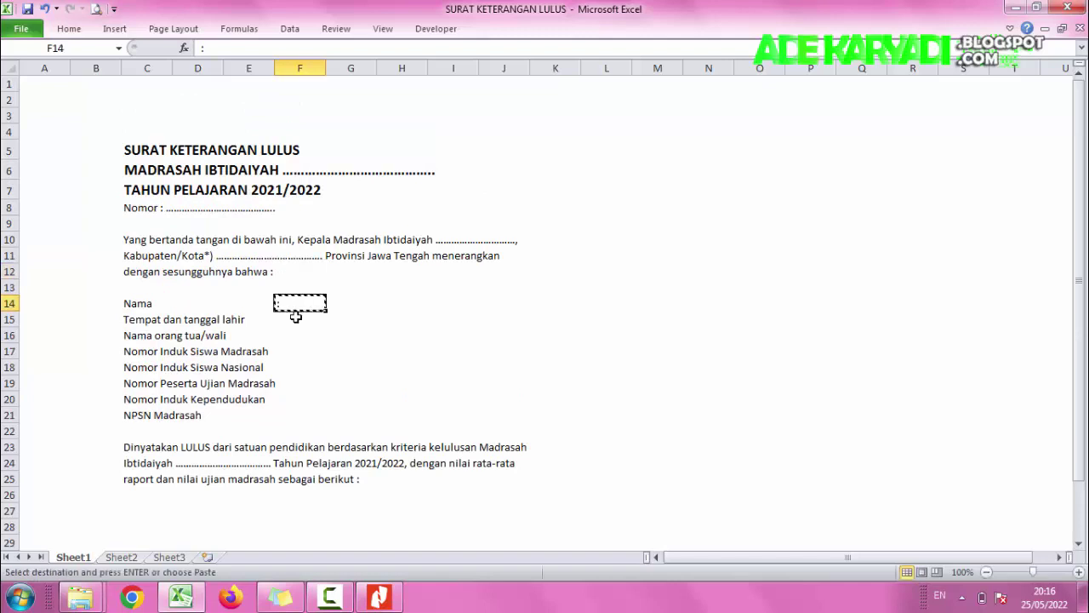
{"action": "left_click_drag", "start_coordinate": [296, 319], "coordinate": [294, 412]}
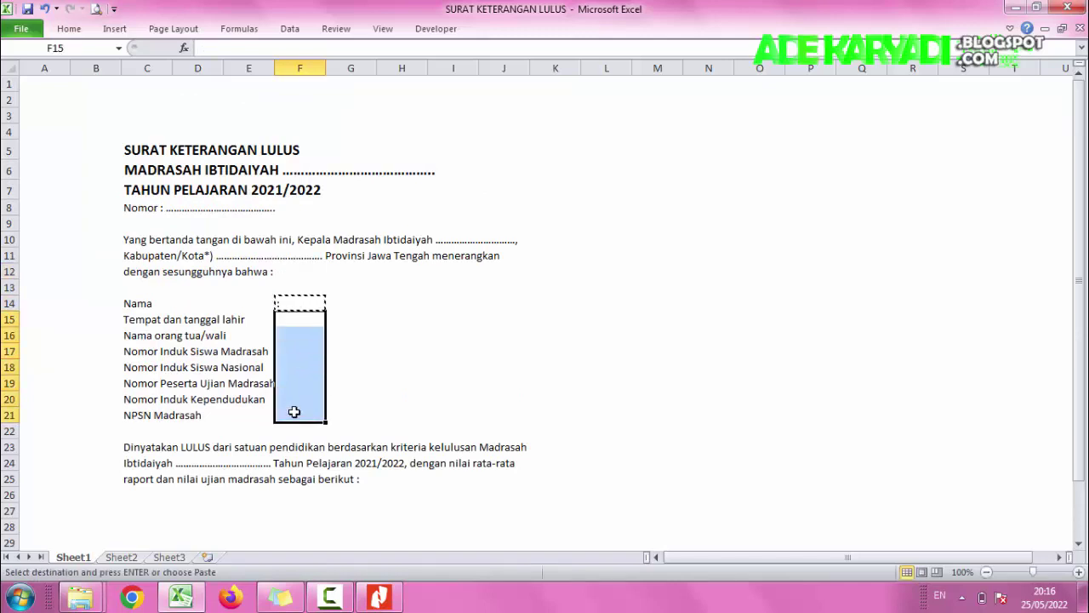
{"action": "key", "text": "ctrl+v"}
{"action": "left_click", "coordinate": [377, 388]}
{"action": "key", "text": "Escape"}
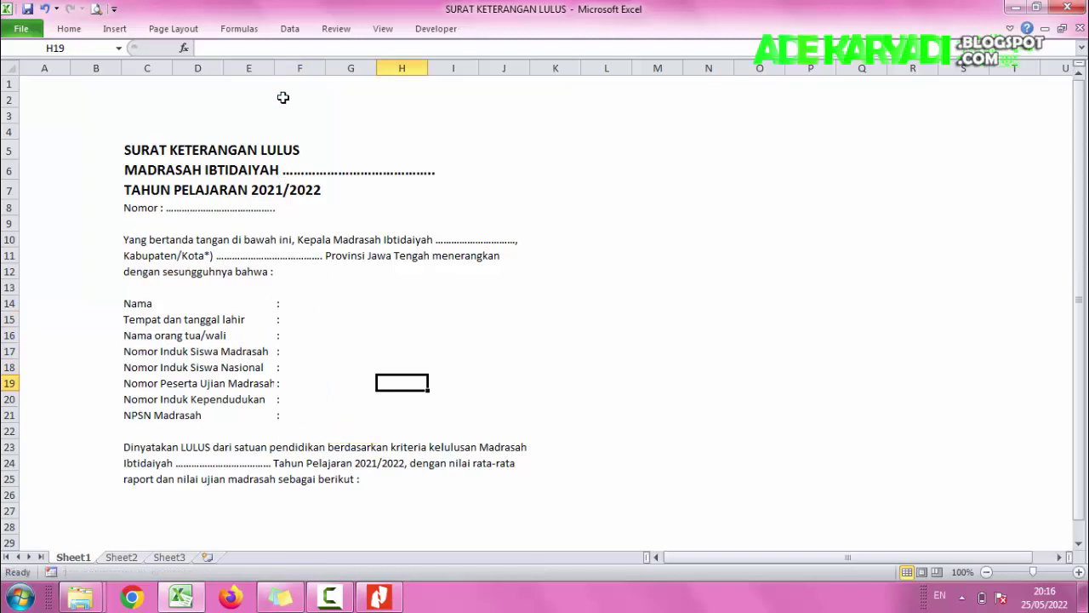
{"action": "left_click_drag", "start_coordinate": [276, 67], "coordinate": [285, 67]}
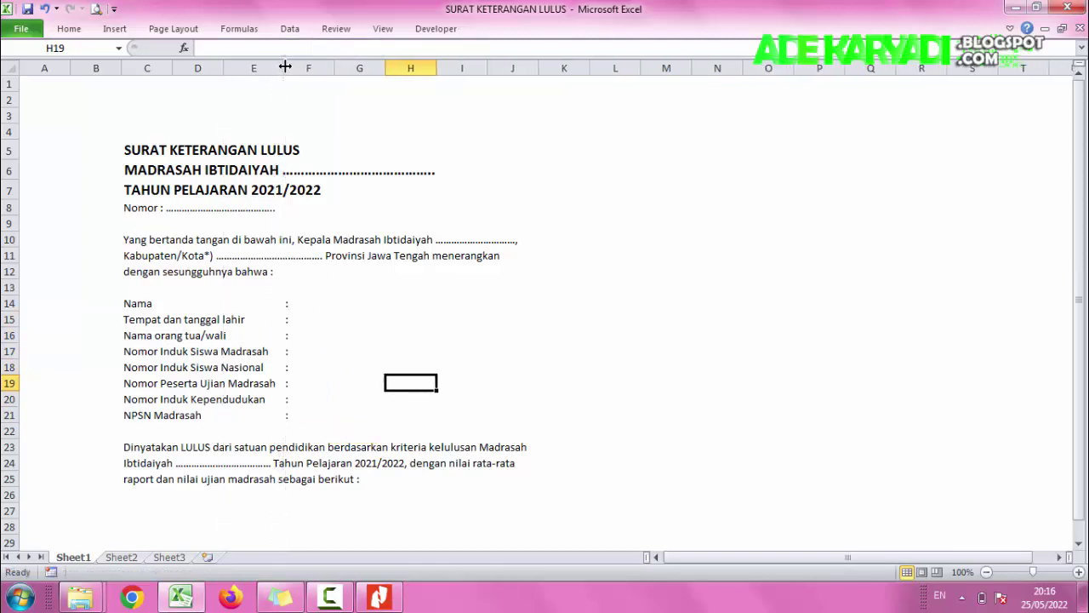
{"action": "left_click", "coordinate": [365, 300]}
- Scroll the PDF to the grades table, highlight the entire table, and return to Excel
{"action": "left_click", "coordinate": [378, 596]}
{"action": "scroll", "coordinate": [596, 428], "scroll_direction": "down", "scroll_amount": 3}
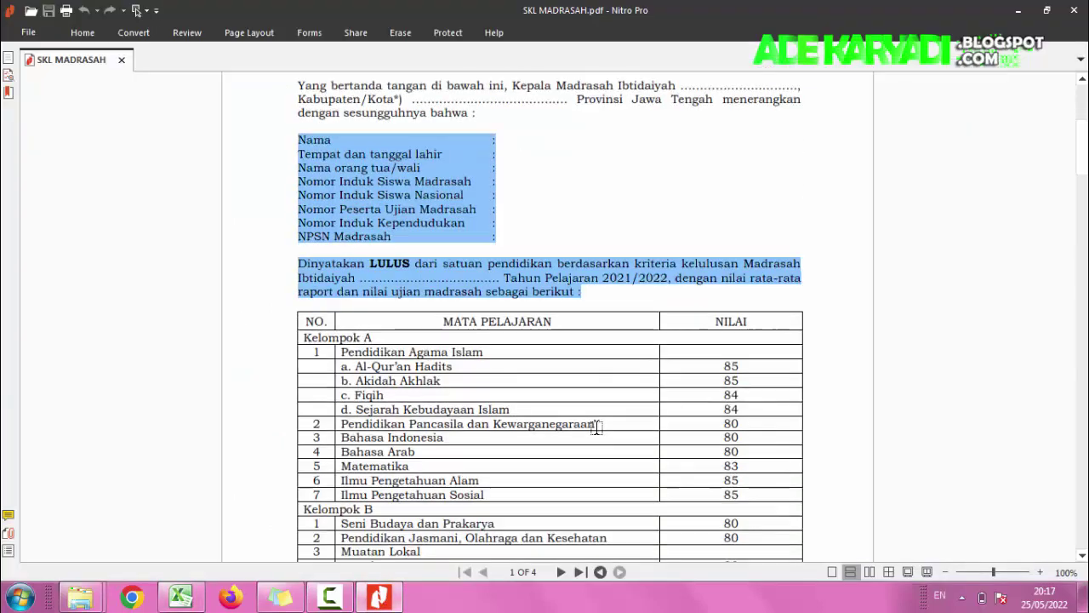
{"action": "scroll", "coordinate": [596, 429], "scroll_direction": "down", "scroll_amount": 3}
{"action": "scroll", "coordinate": [596, 428], "scroll_direction": "down", "scroll_amount": 3}
{"action": "scroll", "coordinate": [611, 362], "scroll_direction": "up", "scroll_amount": 4}
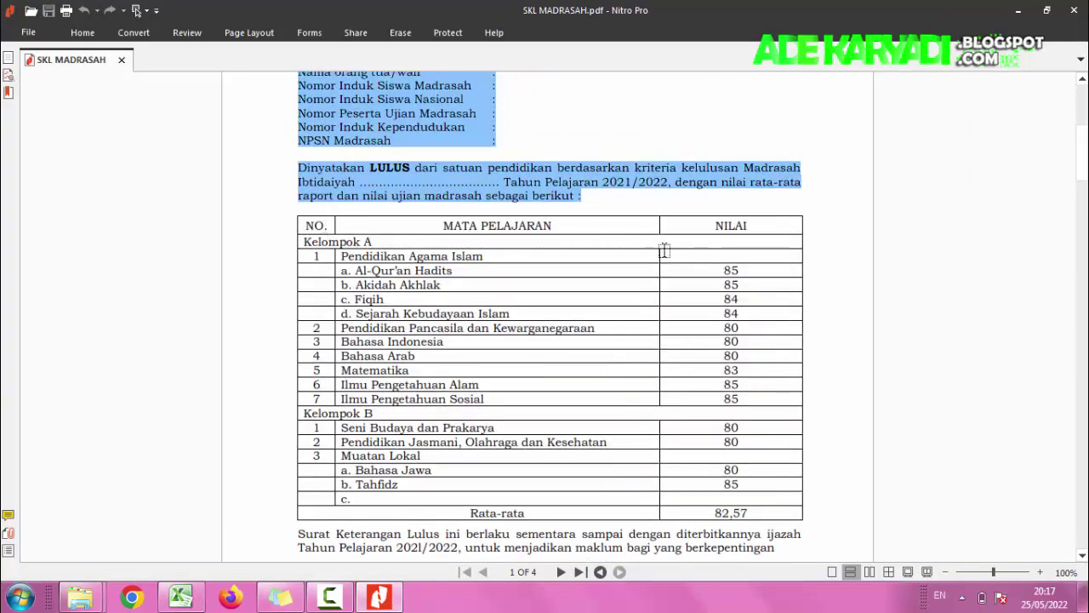
{"action": "scroll", "coordinate": [633, 341], "scroll_direction": "down", "scroll_amount": 3}
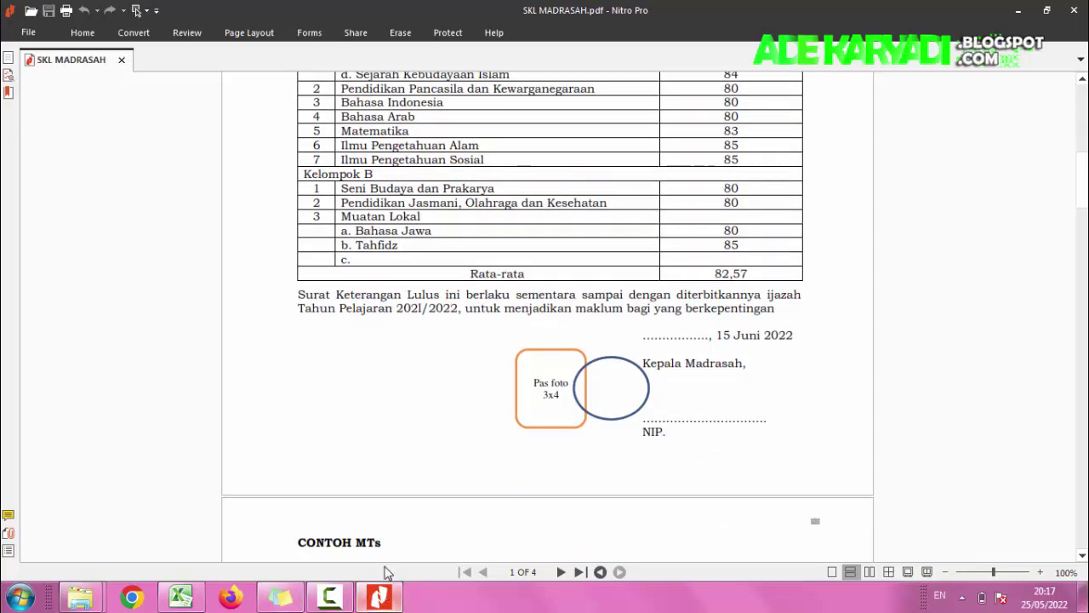
{"action": "scroll", "coordinate": [383, 460], "scroll_direction": "up", "scroll_amount": 3}
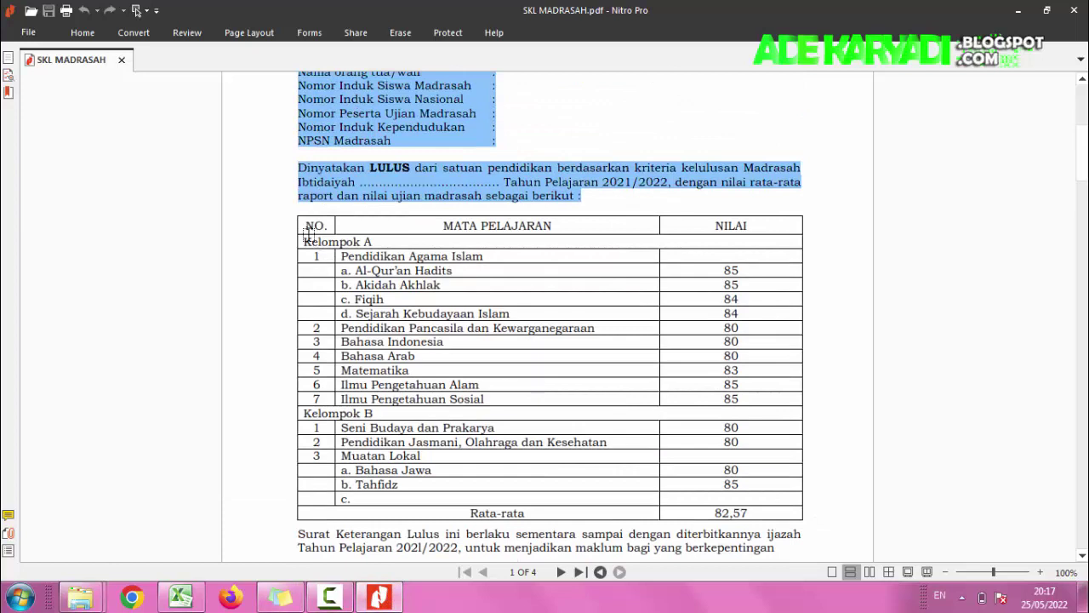
{"action": "left_click_drag", "start_coordinate": [306, 223], "coordinate": [789, 521]}
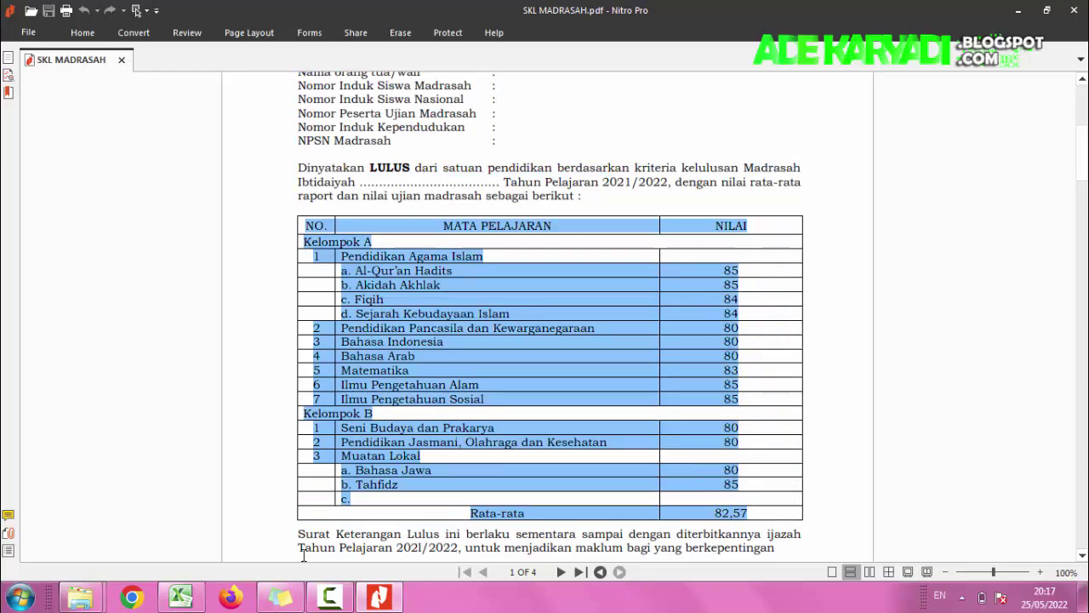
{"action": "left_click", "coordinate": [179, 594]}
{"action": "scroll", "coordinate": [162, 481], "scroll_direction": "down", "scroll_amount": 2}
{"action": "scroll", "coordinate": [145, 364], "scroll_direction": "down", "scroll_amount": 1}
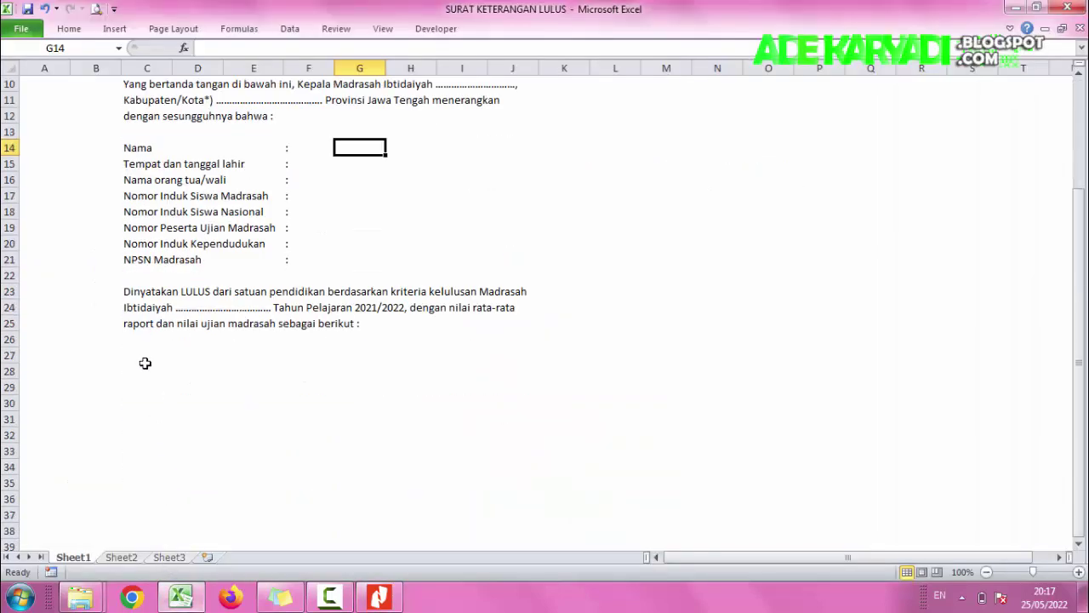
{"action": "left_click", "coordinate": [140, 352]}
{"action": "right_click", "coordinate": [143, 353]}
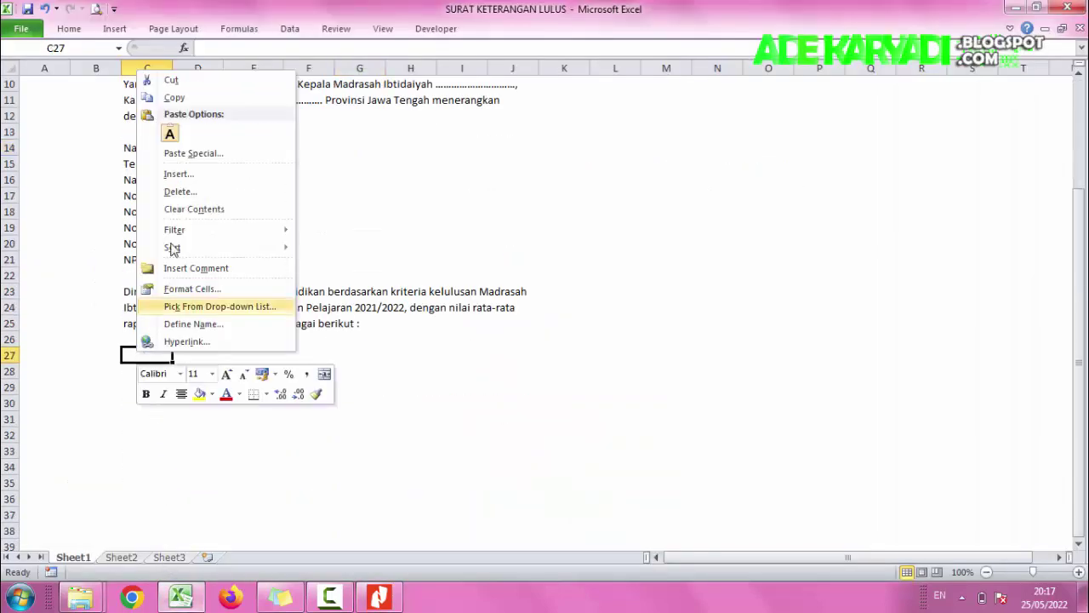
{"action": "left_click", "coordinate": [172, 134]}
{"action": "scroll", "coordinate": [221, 365], "scroll_direction": "down", "scroll_amount": 2}
{"action": "scroll", "coordinate": [221, 365], "scroll_direction": "down", "scroll_amount": 1}
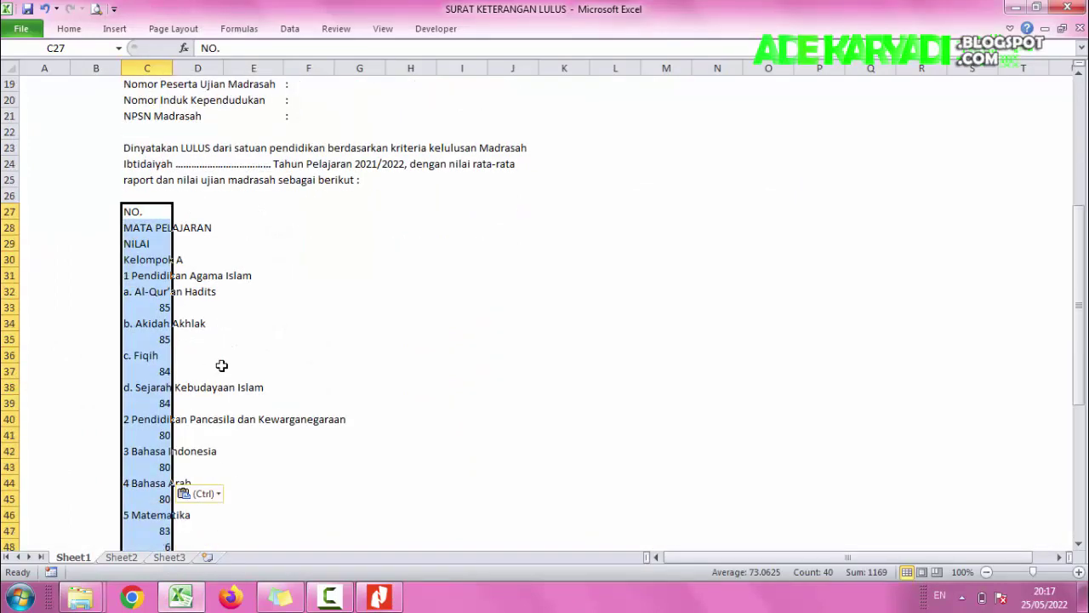
{"action": "key", "text": "Delete"}
{"action": "left_click", "coordinate": [229, 340]}
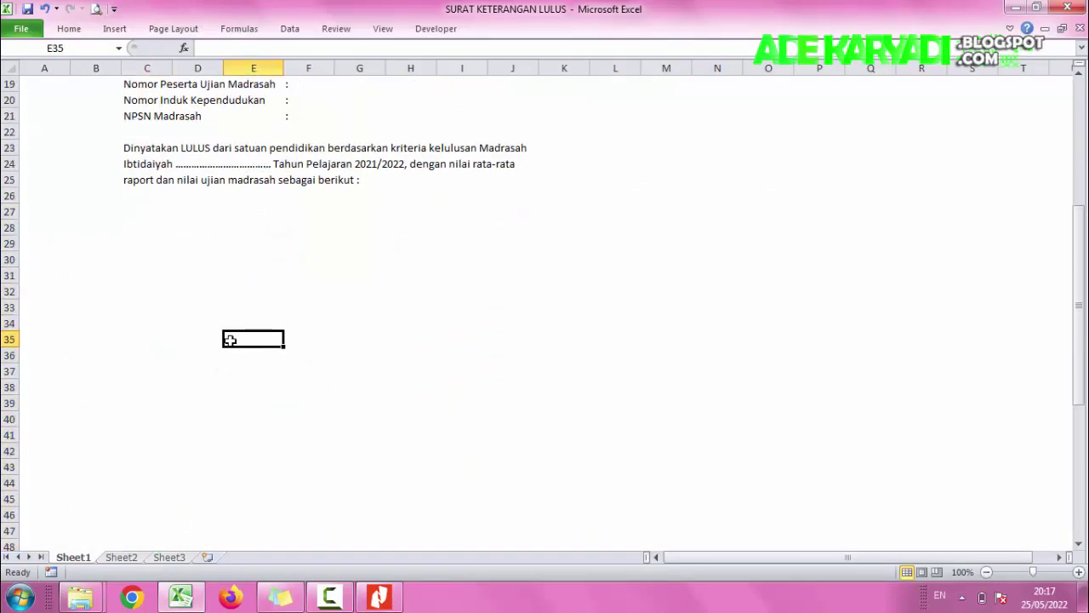
{"action": "scroll", "coordinate": [231, 340], "scroll_direction": "up", "scroll_amount": 2}
{"action": "scroll", "coordinate": [213, 349], "scroll_direction": "up", "scroll_amount": 1}
{"action": "left_click", "coordinate": [141, 352]}
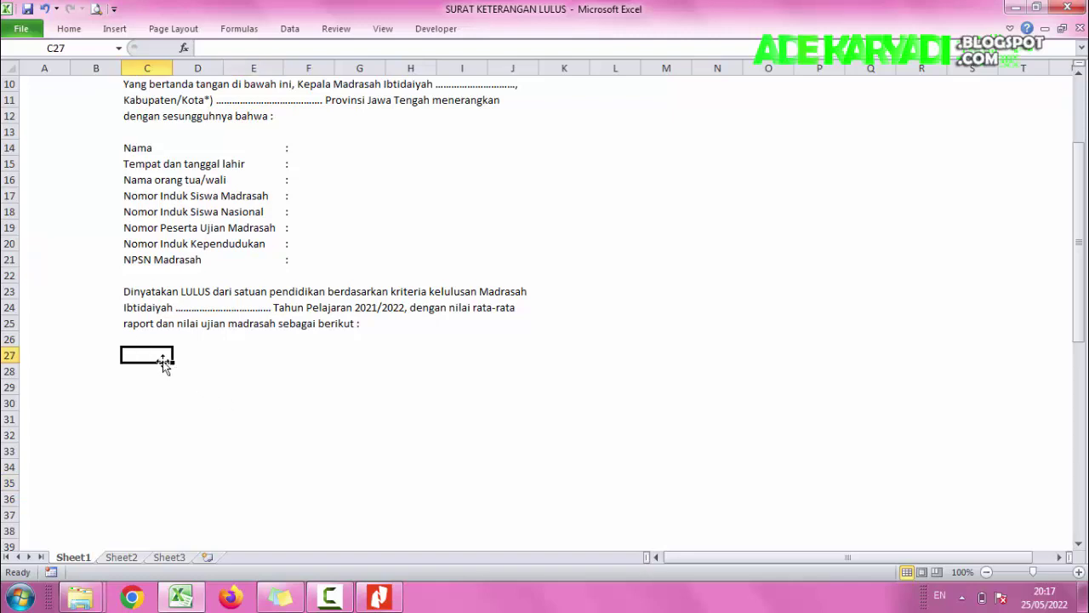
{"action": "mouse_move", "coordinate": [147, 357]}
{"action": "left_mouse_down"}
{"action": "mouse_move", "coordinate": [514, 360]}
{"action": "mouse_move", "coordinate": [530, 516]}
{"action": "left_mouse_up"}
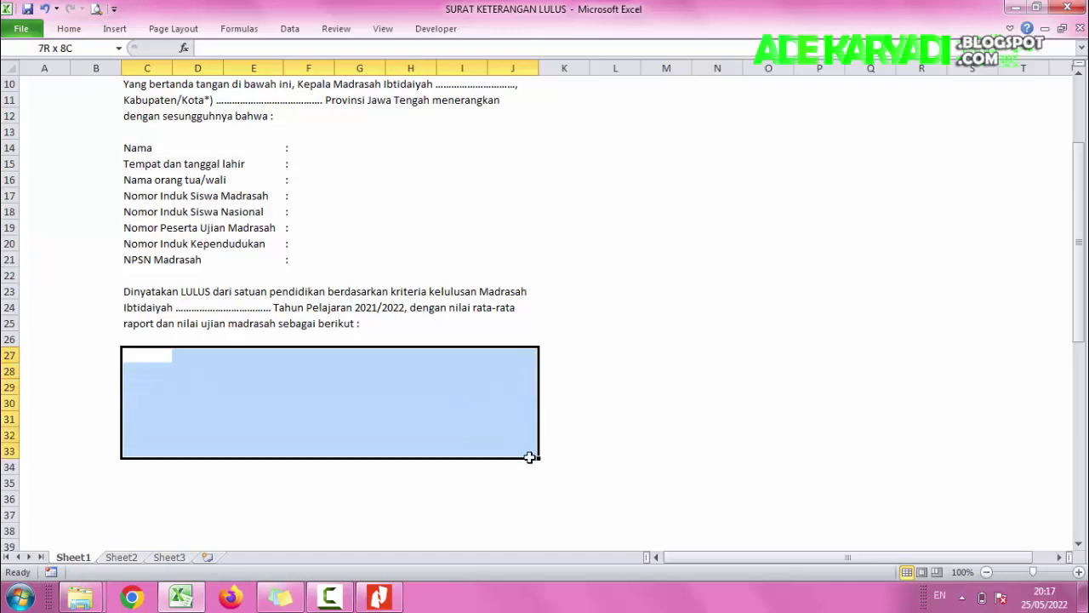
- Apply All Borders to the range C27:J37
{"action": "left_click", "coordinate": [69, 28]}
{"action": "left_click", "coordinate": [217, 77]}
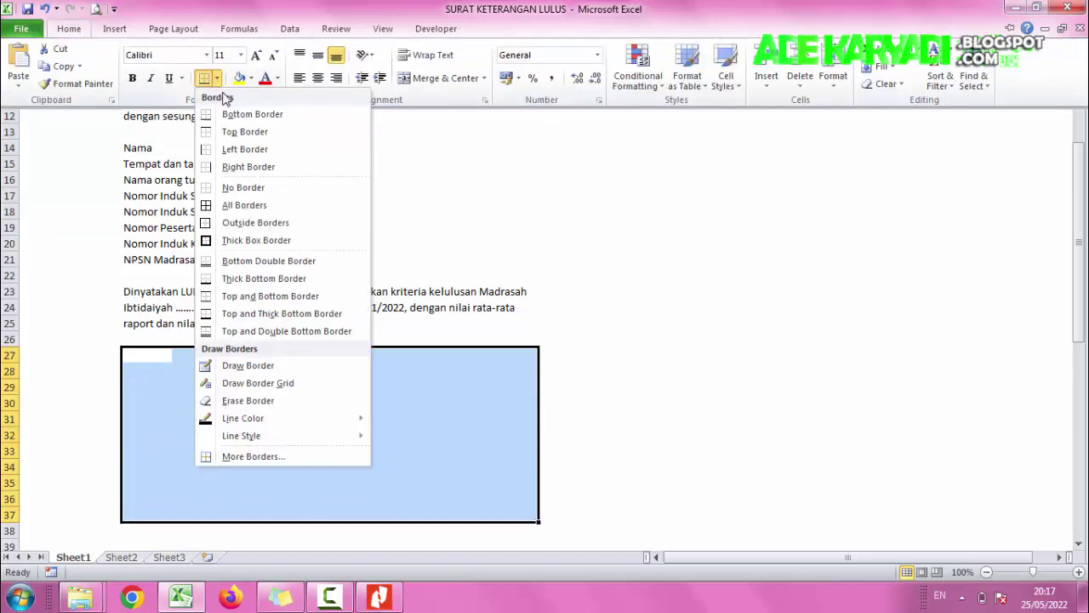
{"action": "left_click", "coordinate": [244, 205]}
{"action": "left_click", "coordinate": [232, 435]}
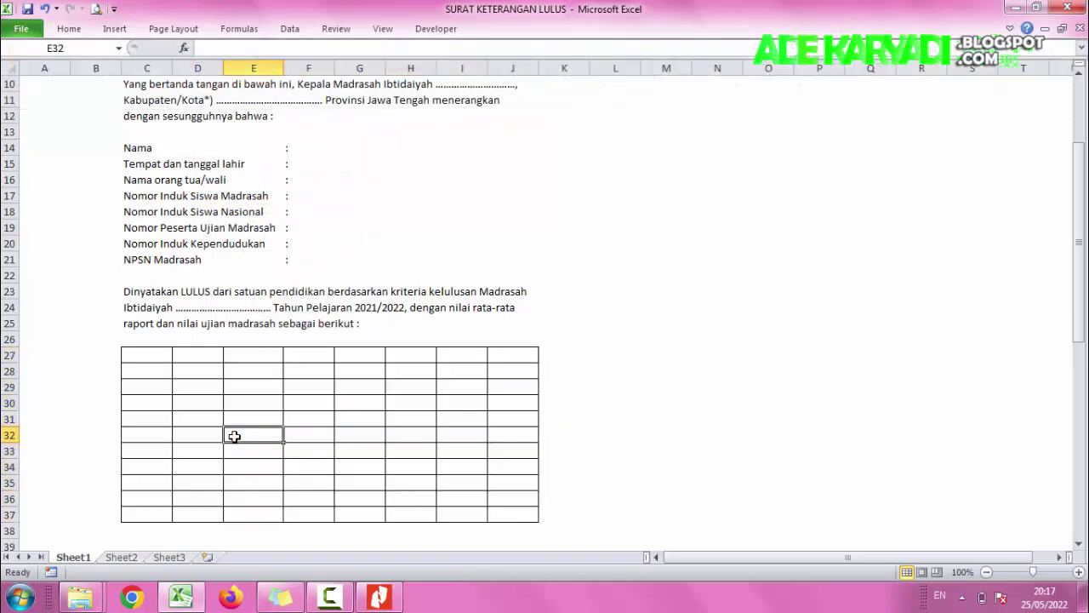
{"action": "left_click", "coordinate": [394, 601]}
{"action": "left_click", "coordinate": [394, 601]}
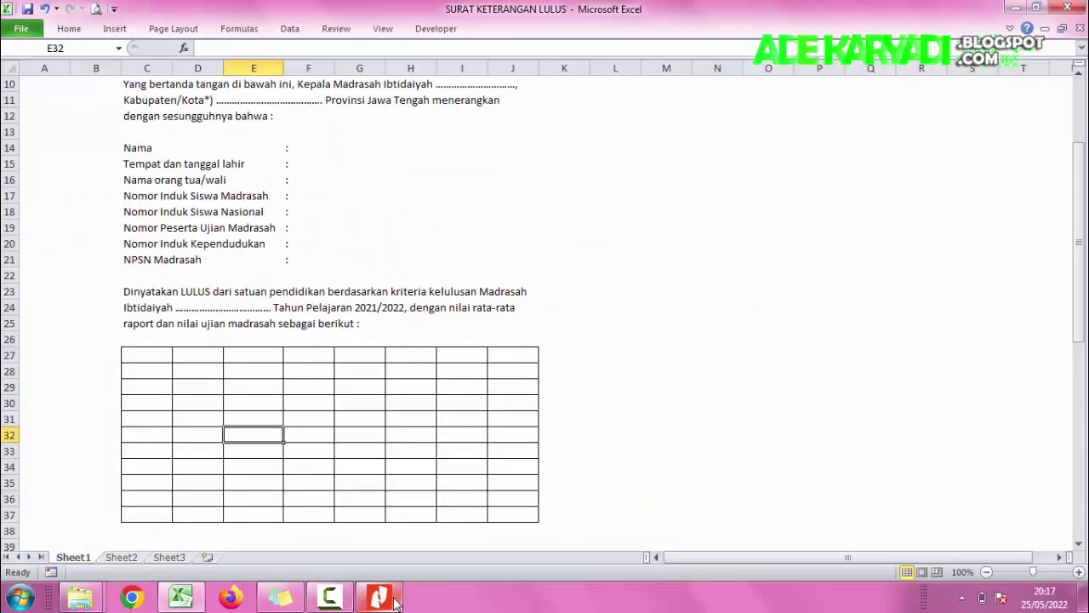
- Type the headings NO in C27, MATA PELAJARAN in D27 and NILAI in I27
{"action": "left_click", "coordinate": [154, 356]}
{"action": "type", "text": "NO"}
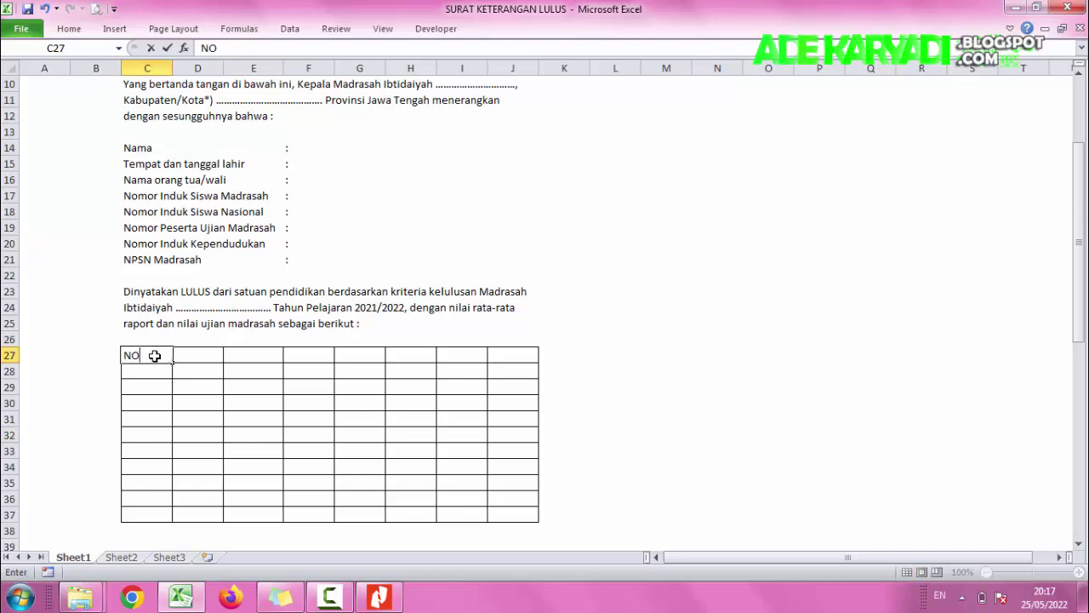
{"action": "key", "text": "Tab"}
{"action": "type", "text": "MA"}
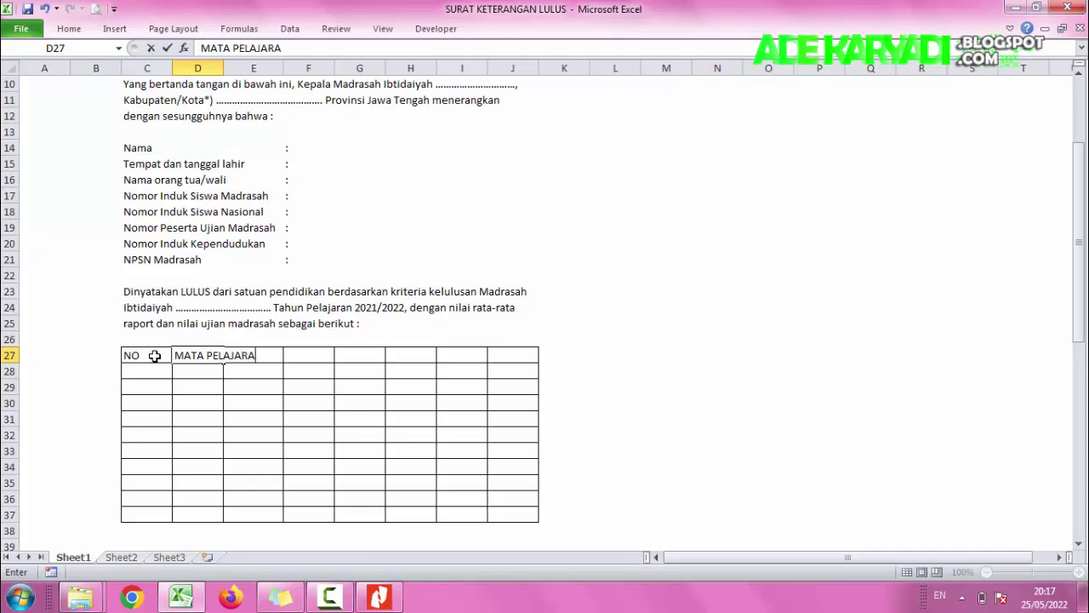
{"action": "key", "text": "Tab"}
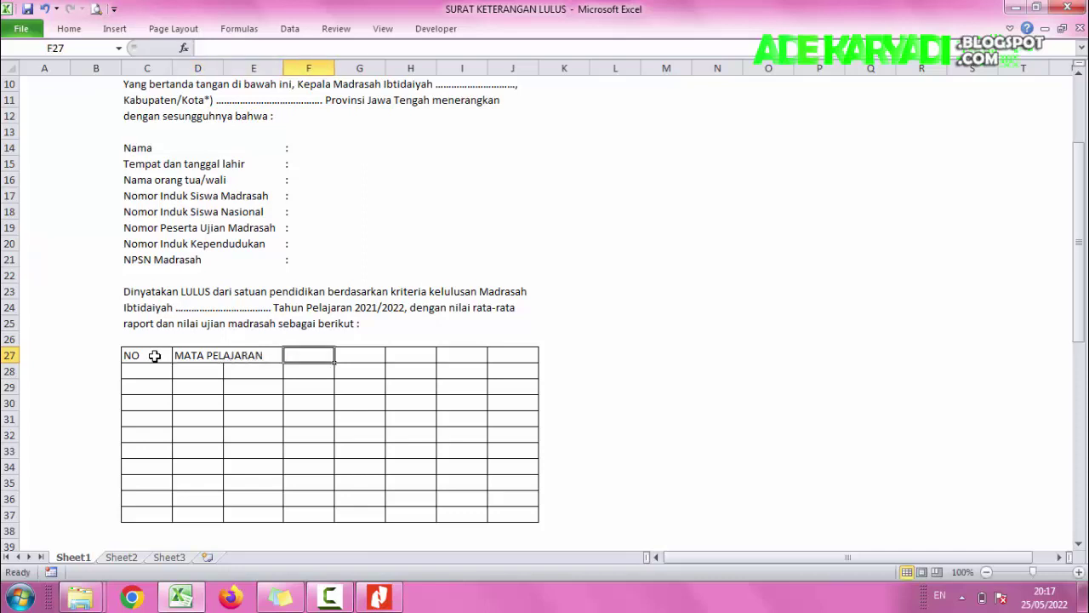
{"action": "key", "text": "Tab"}
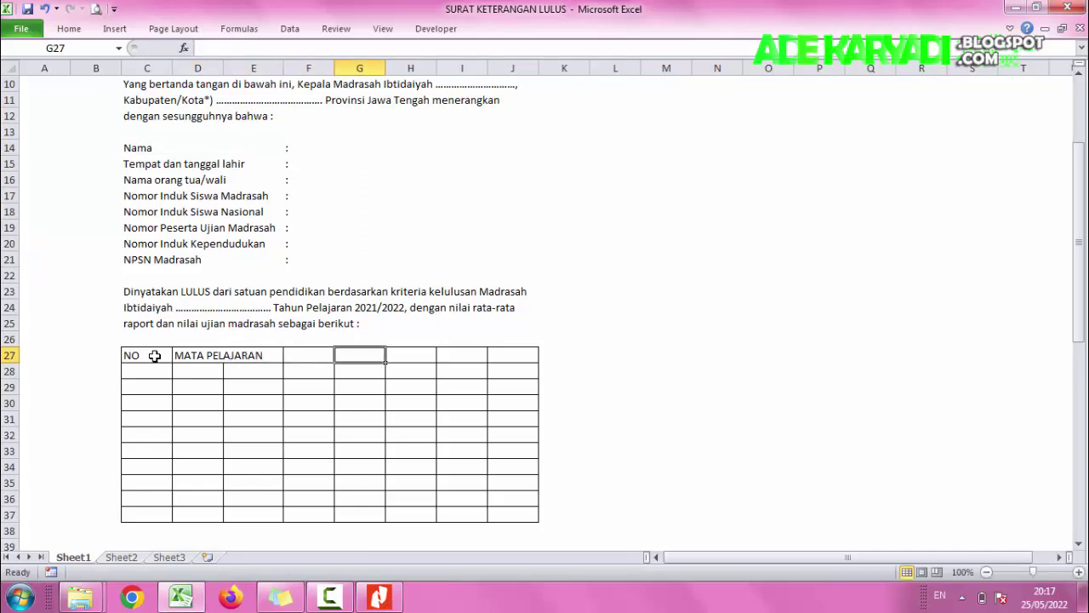
{"action": "key", "text": "Tab"}
{"action": "key", "text": "Tab"}
{"action": "type", "text": "NILA"}
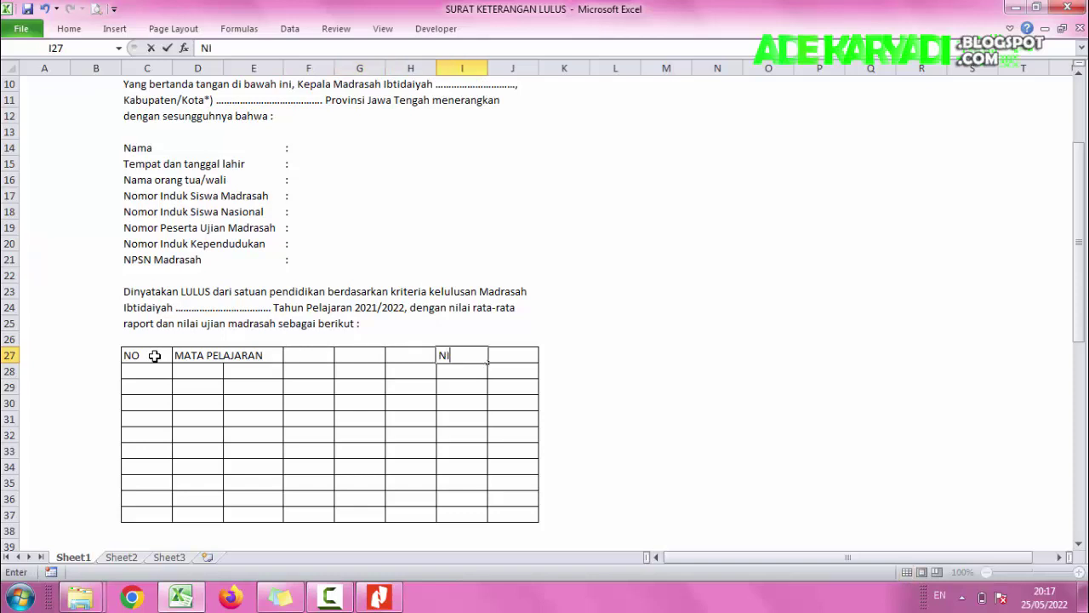
{"action": "type", "text": "I"}
{"action": "key", "text": "Return"}
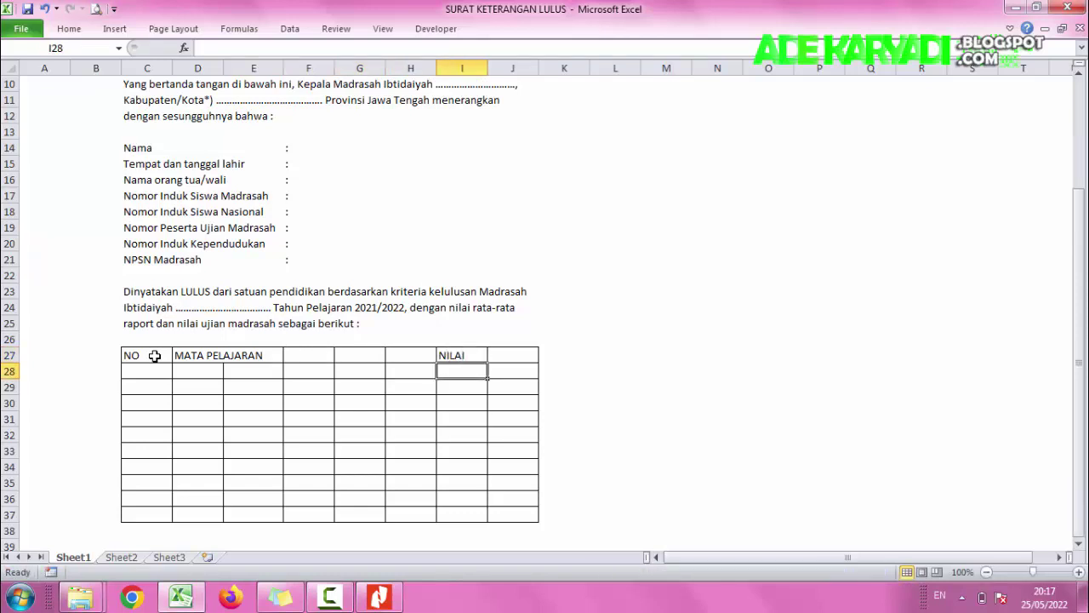
- Clear the text selection in the certificate PDF and go back to Excel
{"action": "left_click", "coordinate": [379, 596]}
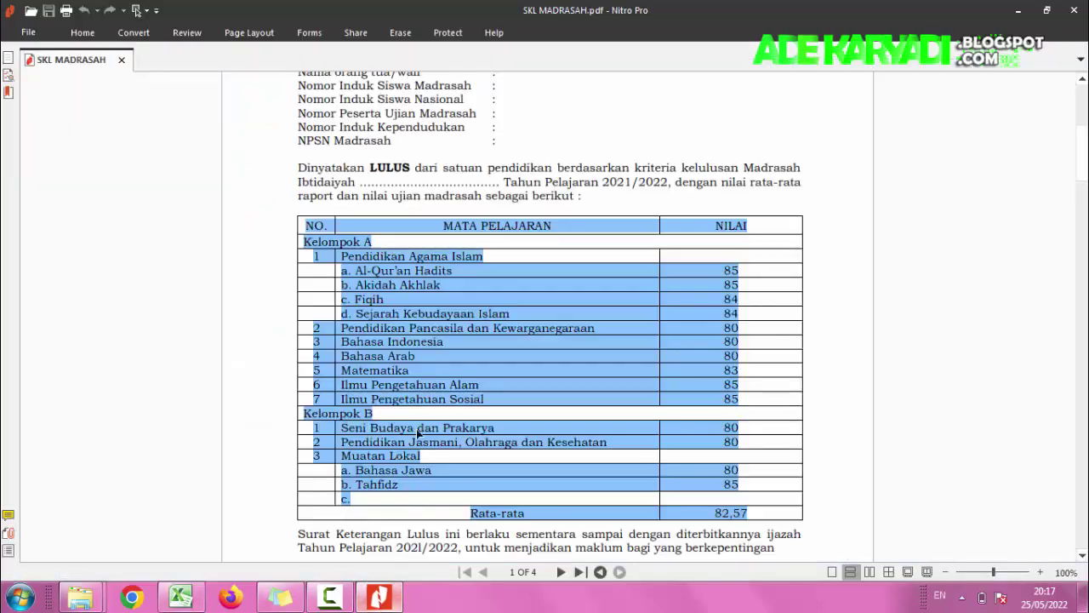
{"action": "left_click", "coordinate": [407, 296]}
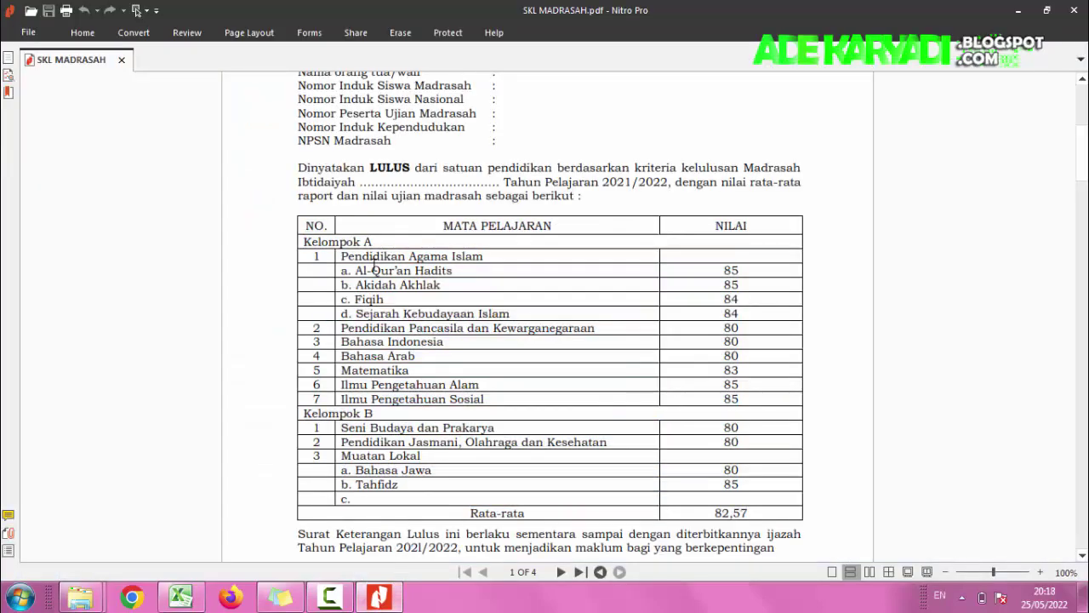
{"action": "left_click", "coordinate": [379, 595]}
- Merge and centre C28:J28, enter 'Kelompok A' in it, then bring the certificate PDF forward
{"action": "left_click", "coordinate": [148, 366]}
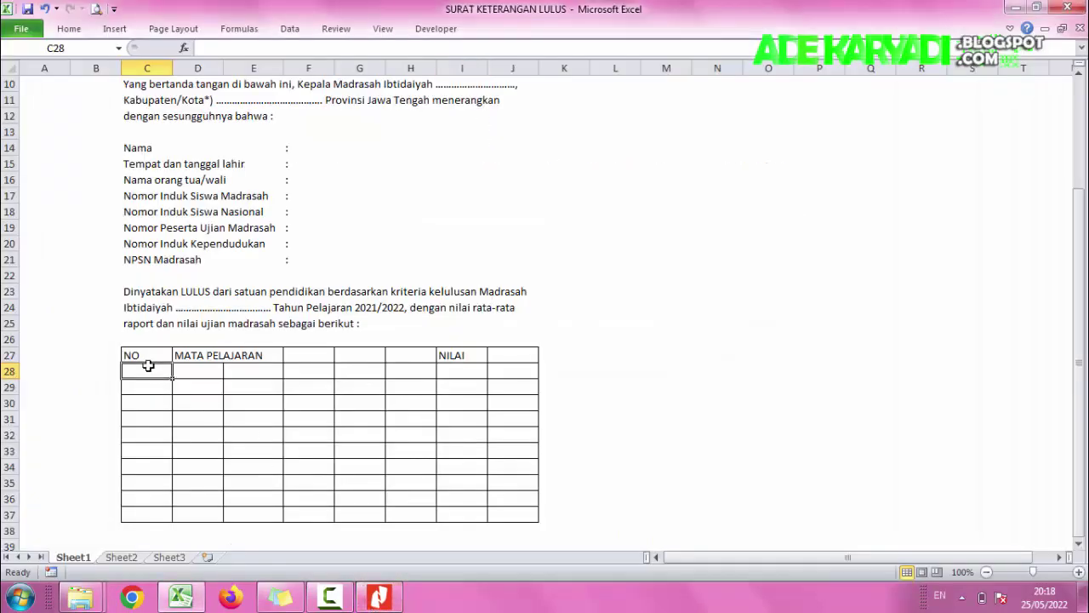
{"action": "left_click_drag", "start_coordinate": [148, 366], "coordinate": [492, 363]}
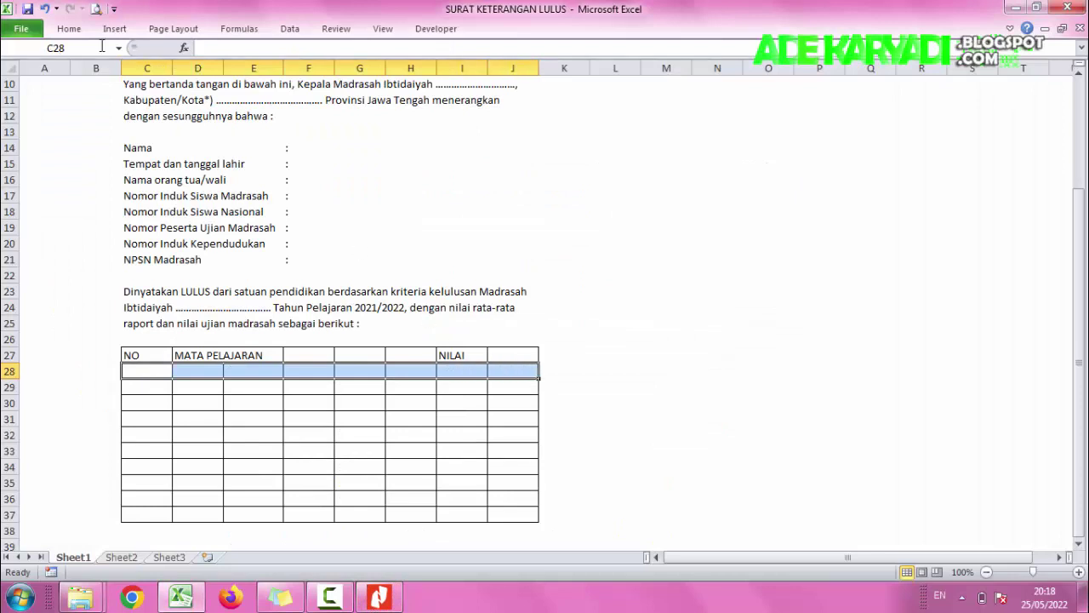
{"action": "left_click", "coordinate": [68, 28]}
{"action": "left_click", "coordinate": [414, 77]}
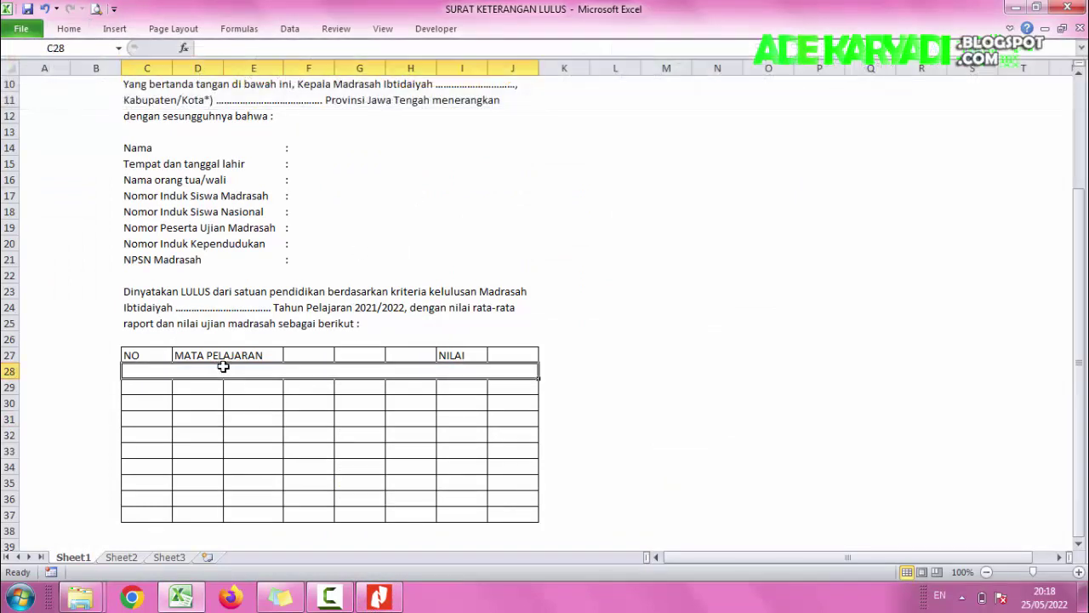
{"action": "type", "text": "k"}
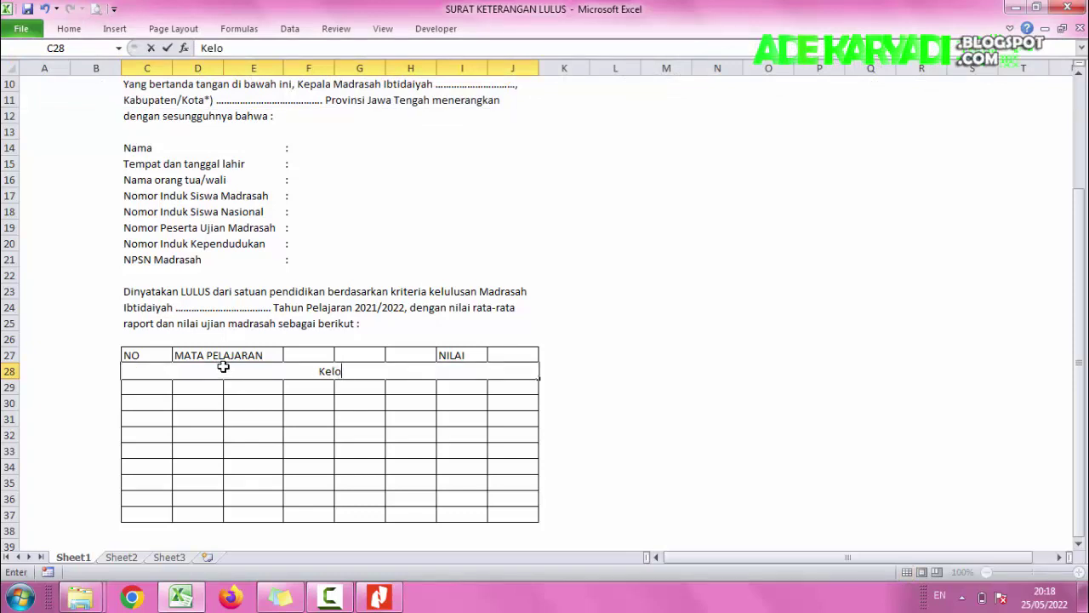
{"action": "type", "text": "mpol"}
{"action": "key", "text": "BackSpace"}
{"action": "type", "text": "k A"}
{"action": "key", "text": "Return"}
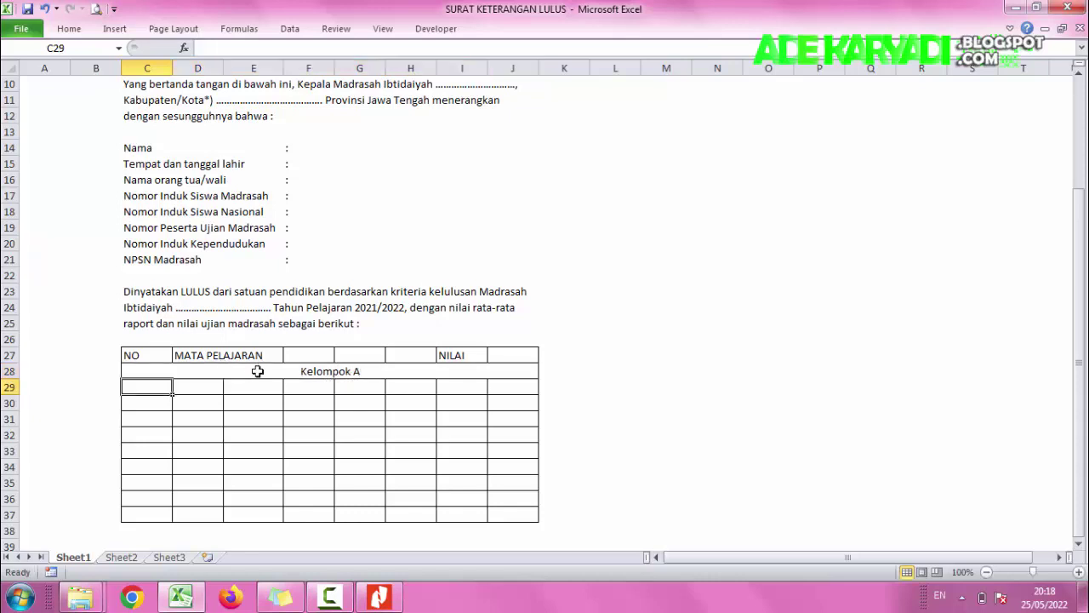
{"action": "left_click", "coordinate": [377, 599]}
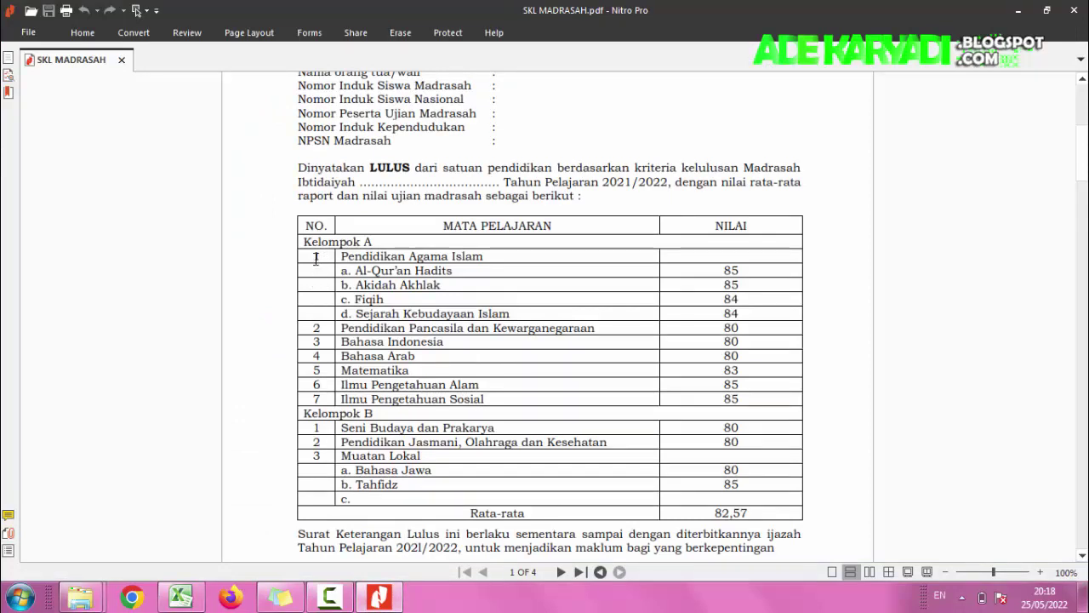
- Select subjects 1–7 and scores, Pendidikan Agama Islam to Ilmu Pengetahuan Sosial, in SKL MADRASAH
{"action": "left_click_drag", "start_coordinate": [315, 257], "coordinate": [749, 405]}
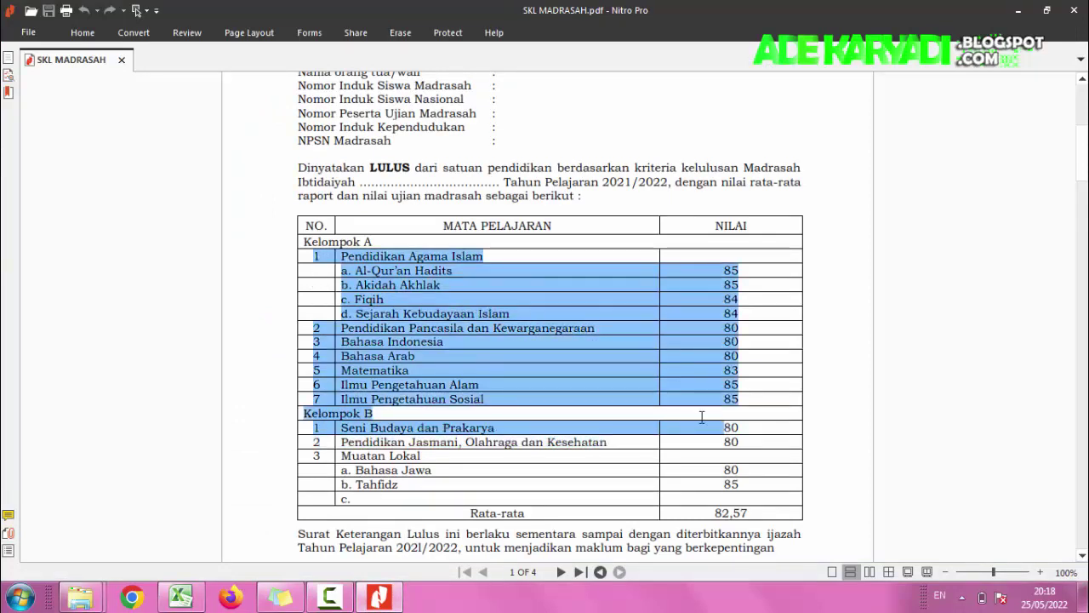
{"action": "right_click", "coordinate": [749, 406]}
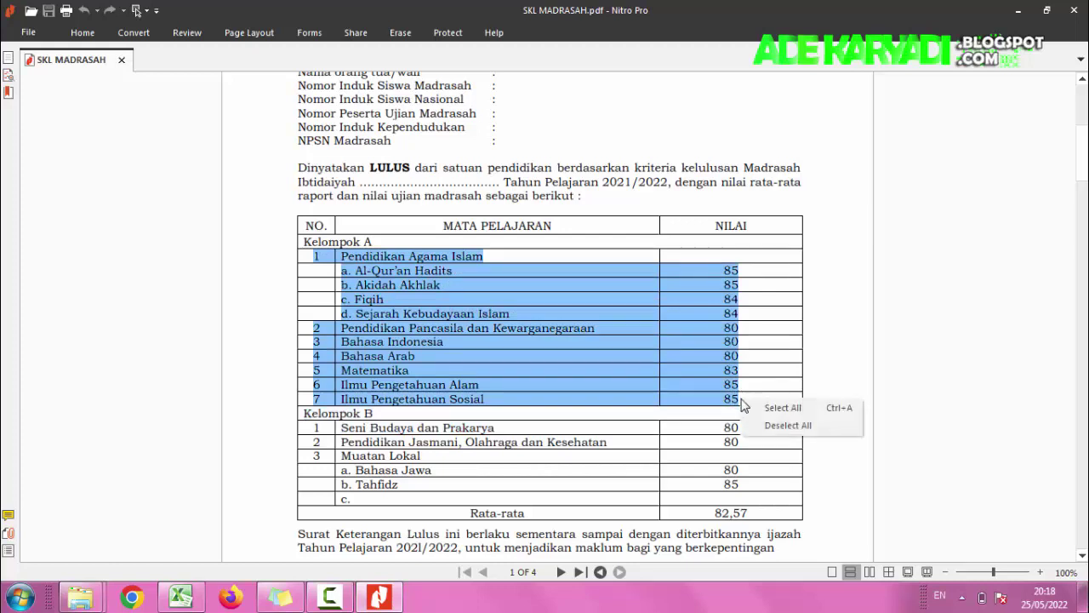
{"action": "left_click", "coordinate": [651, 361]}
{"action": "mouse_move", "coordinate": [739, 401]}
{"action": "left_mouse_down"}
{"action": "mouse_move", "coordinate": [291, 259]}
{"action": "mouse_move", "coordinate": [309, 260]}
{"action": "left_mouse_up"}
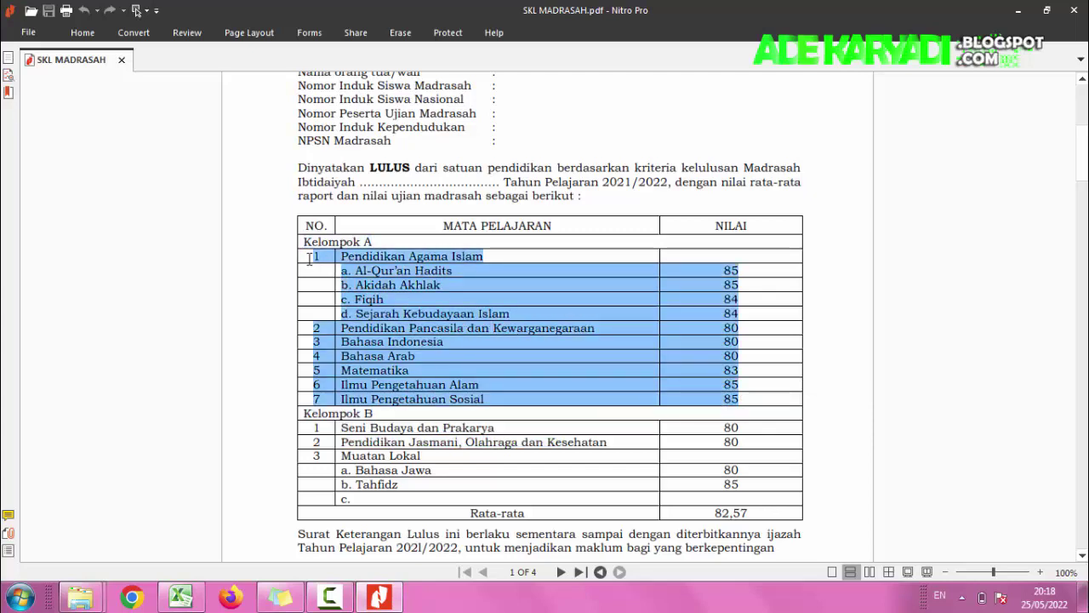
{"action": "left_click", "coordinate": [180, 596]}
- Paste the copied subjects and scores as text only starting at C29
{"action": "right_click", "coordinate": [144, 392]}
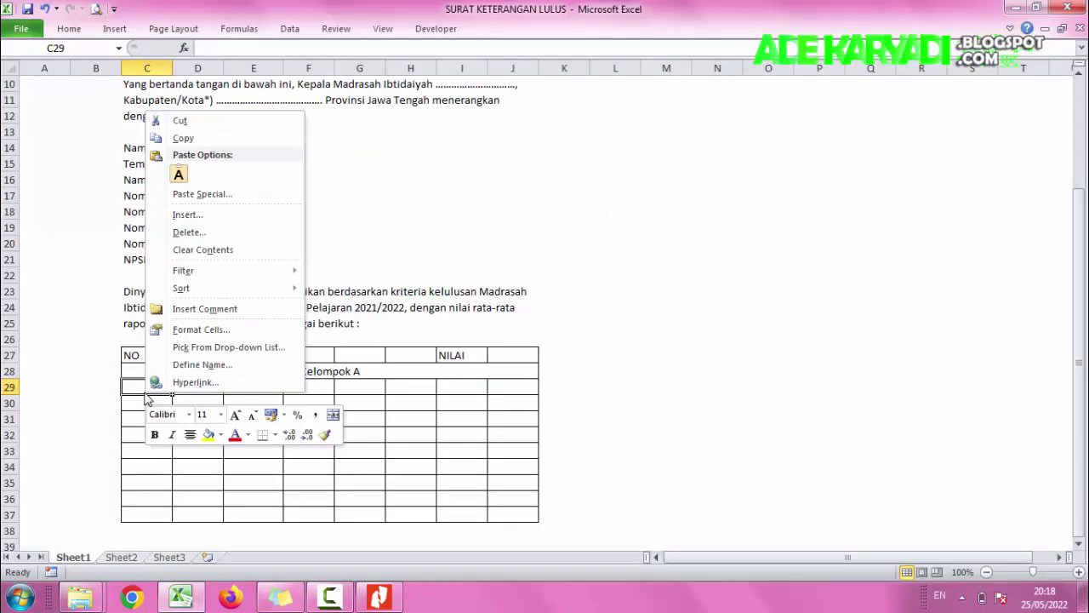
{"action": "left_click", "coordinate": [179, 177]}
{"action": "scroll", "coordinate": [213, 315], "scroll_direction": "down", "scroll_amount": 1}
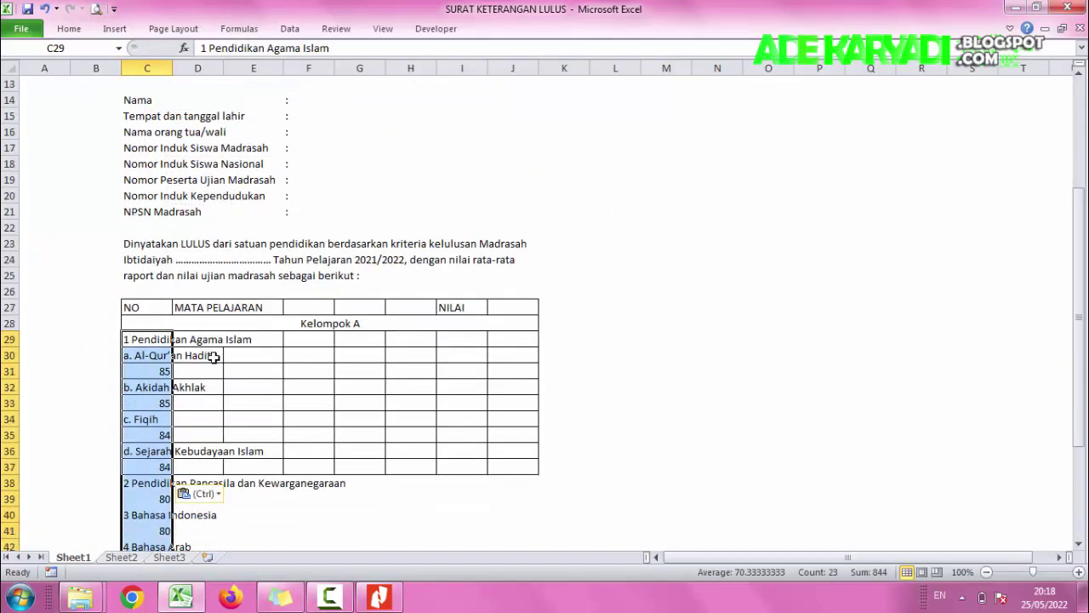
{"action": "scroll", "coordinate": [213, 375], "scroll_direction": "down", "scroll_amount": 1}
{"action": "scroll", "coordinate": [214, 388], "scroll_direction": "down", "scroll_amount": 1}
{"action": "left_click", "coordinate": [231, 322]}
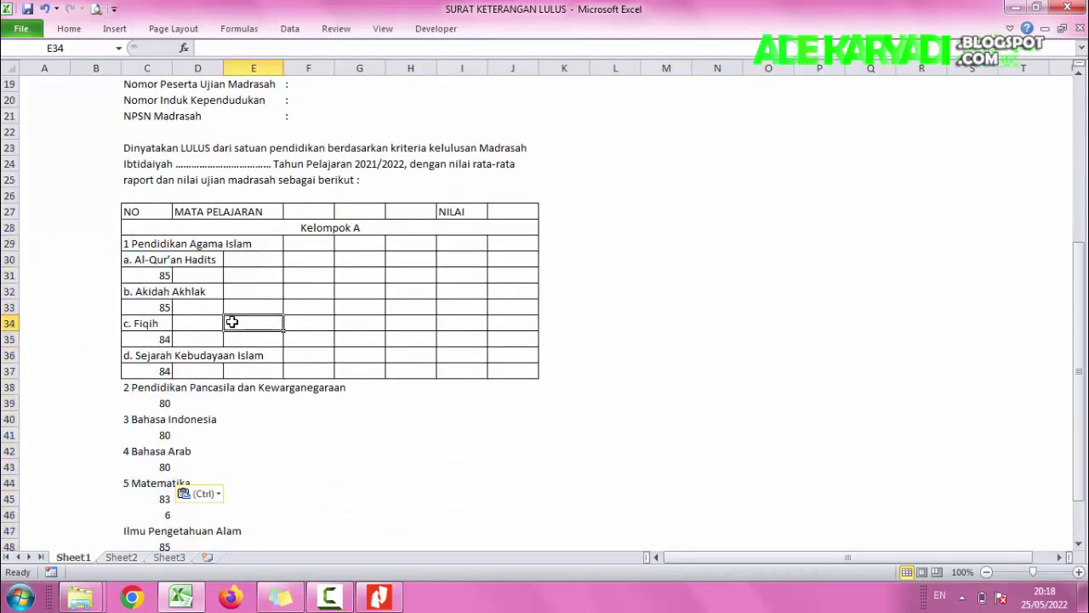
- Move the 85 scores from C31 and C33 into I29 and I30
{"action": "left_click", "coordinate": [156, 274]}
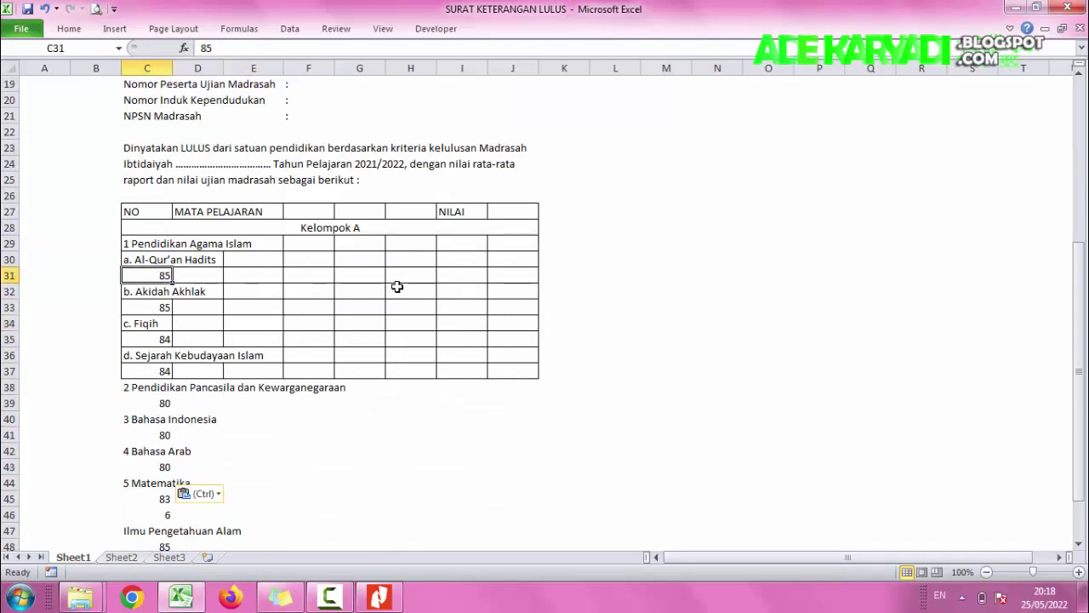
{"action": "key", "text": "ctrl+c"}
{"action": "left_click", "coordinate": [474, 246]}
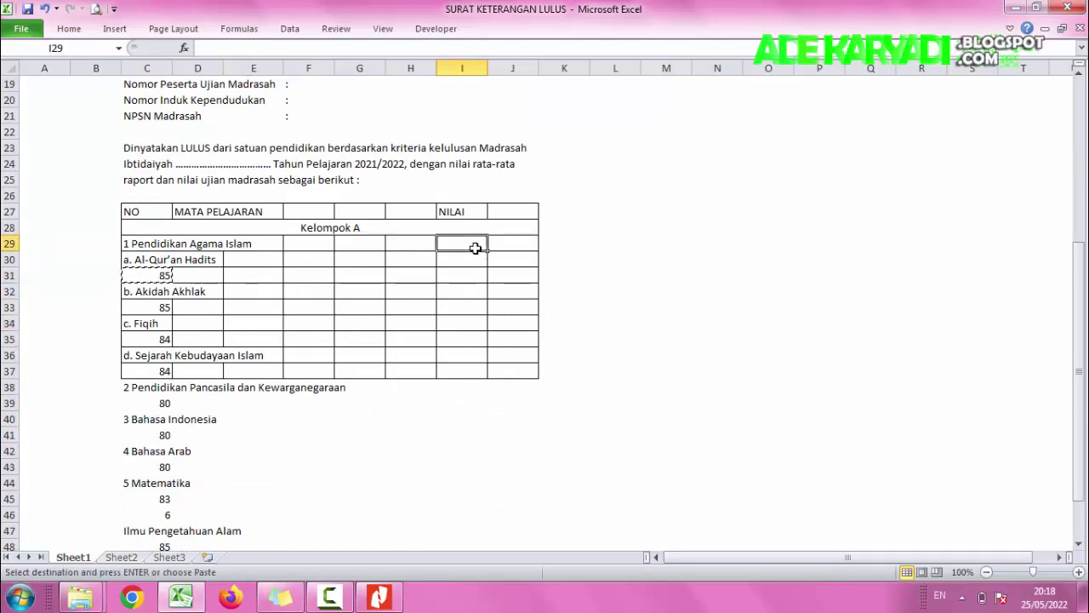
{"action": "key", "text": "ctrl+v"}
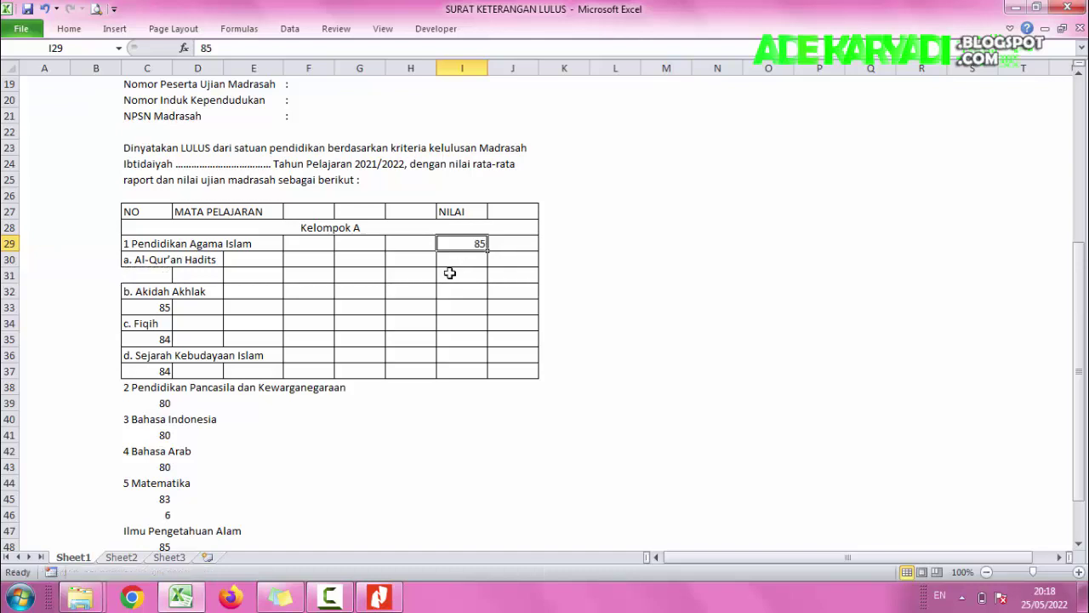
{"action": "left_click", "coordinate": [362, 293]}
{"action": "left_click", "coordinate": [10, 275]}
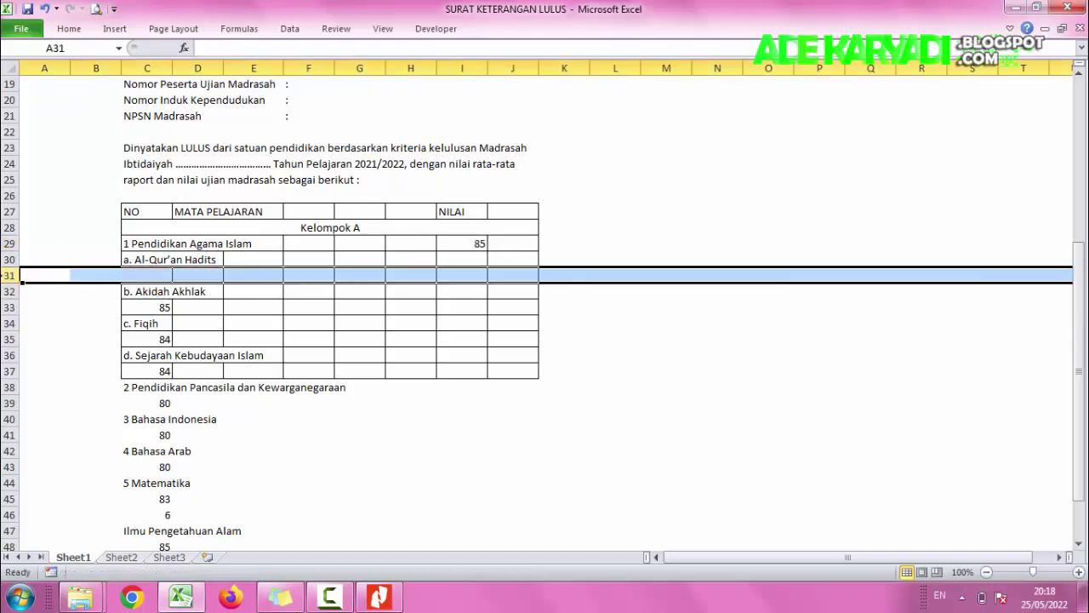
{"action": "left_click", "coordinate": [9, 308], "text": "ctrl"}
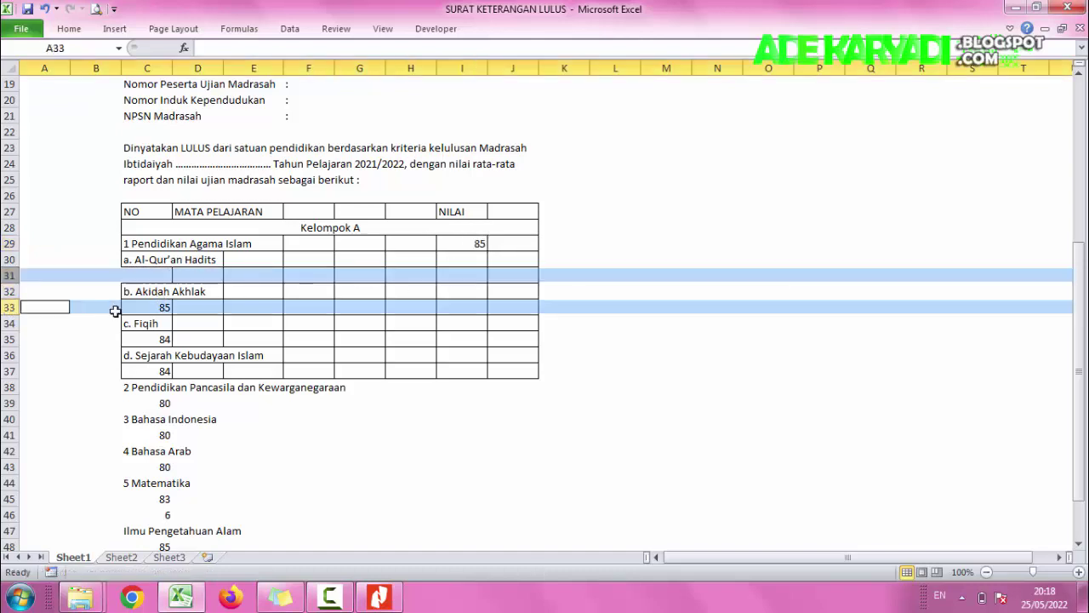
{"action": "left_click", "coordinate": [142, 306]}
{"action": "key", "text": "ctrl+x"}
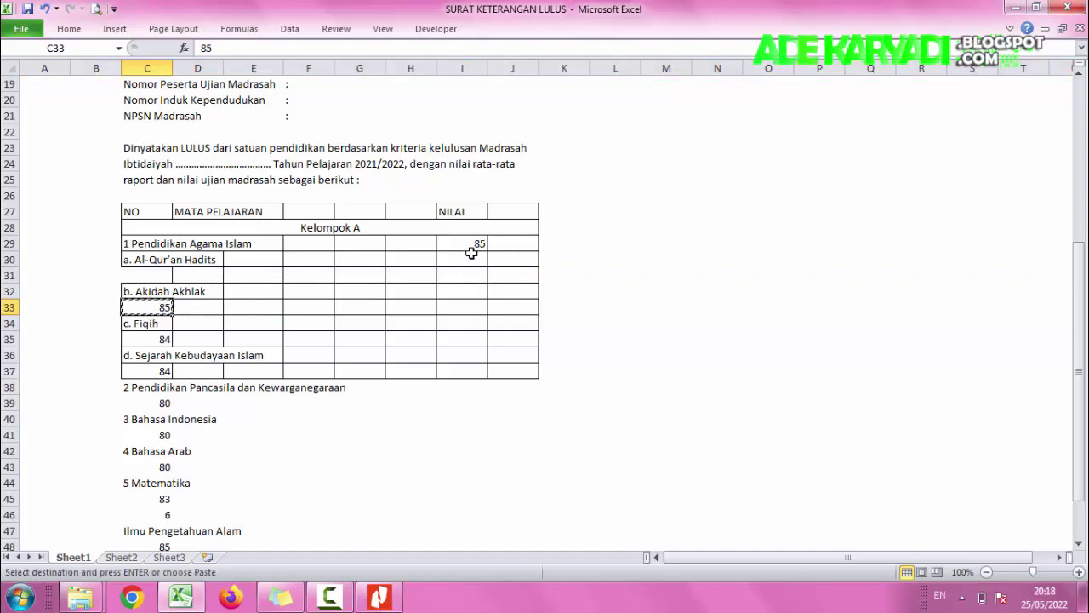
{"action": "left_click", "coordinate": [471, 253]}
{"action": "key", "text": "ctrl+v"}
{"action": "left_click", "coordinate": [147, 353]}
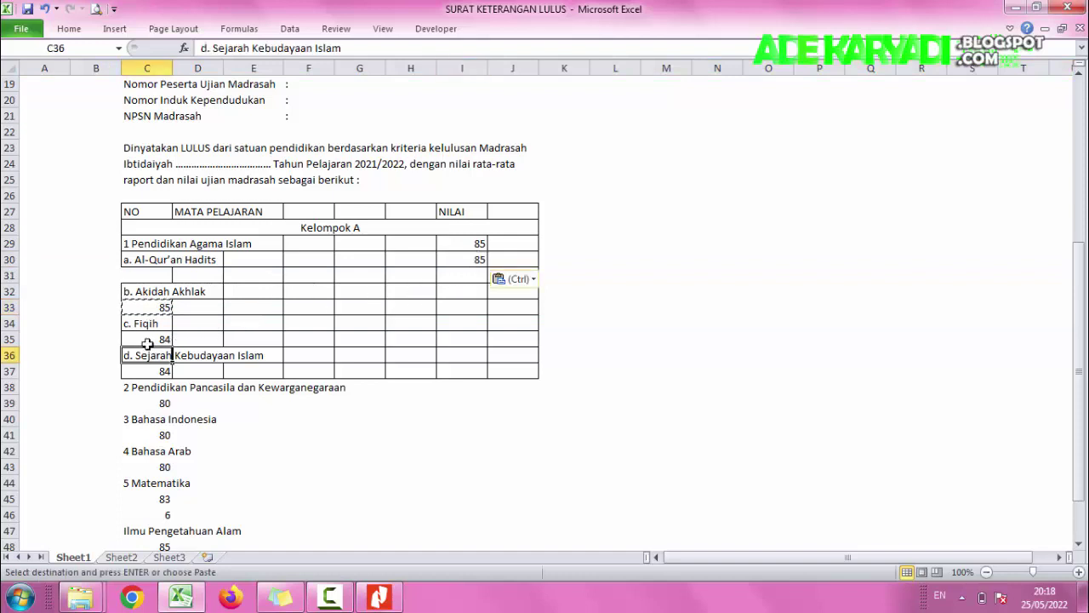
- Copy the 84 scores from C35 and C37 into I31 and I32
{"action": "left_click", "coordinate": [147, 341]}
{"action": "key", "text": "ctrl+c"}
{"action": "left_click", "coordinate": [467, 277]}
{"action": "key", "text": "ctrl+v"}
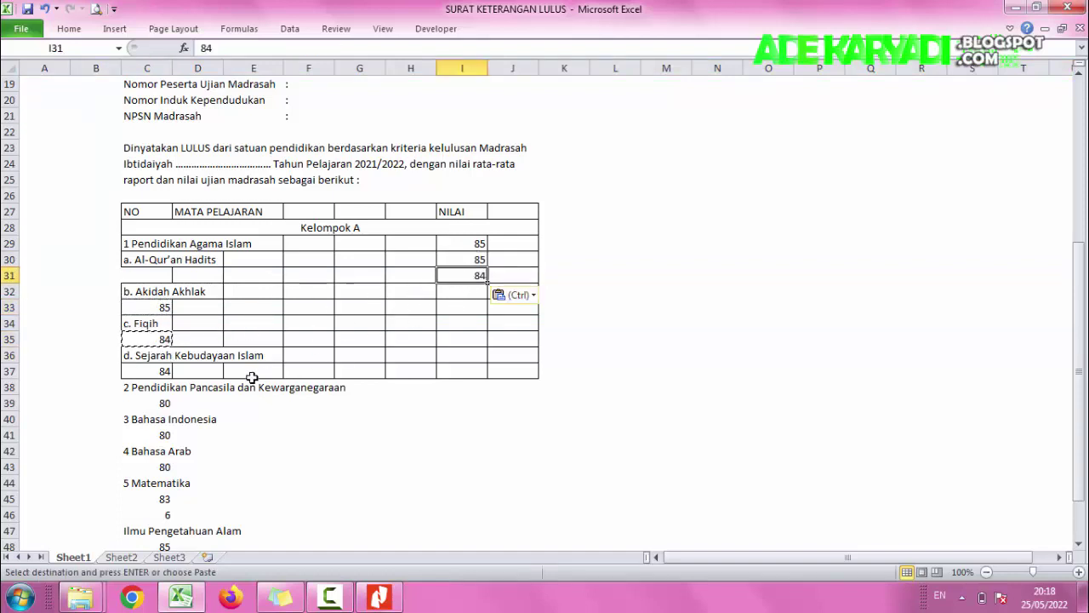
{"action": "left_click", "coordinate": [162, 371]}
{"action": "key", "text": "ctrl+c"}
{"action": "left_click", "coordinate": [473, 290]}
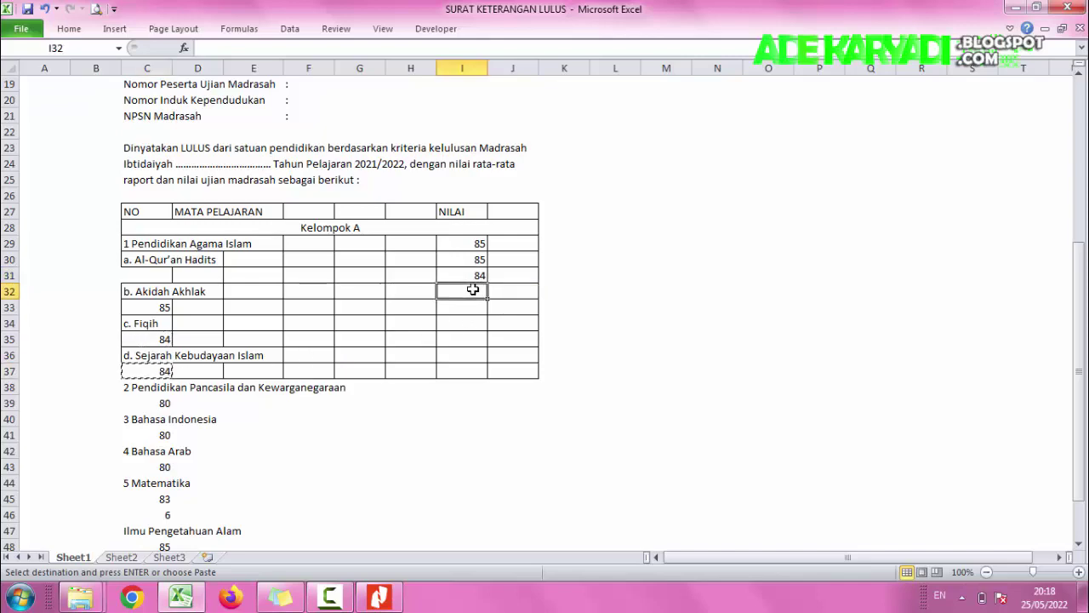
{"action": "key", "text": "ctrl+v"}
- Copy the six scores 80, 80, 80, 83, 85, 85 from C39 through C51
{"action": "scroll", "coordinate": [468, 323], "scroll_direction": "down", "scroll_amount": 1}
{"action": "scroll", "coordinate": [467, 324], "scroll_direction": "down", "scroll_amount": 5}
{"action": "scroll", "coordinate": [467, 323], "scroll_direction": "up", "scroll_amount": 3}
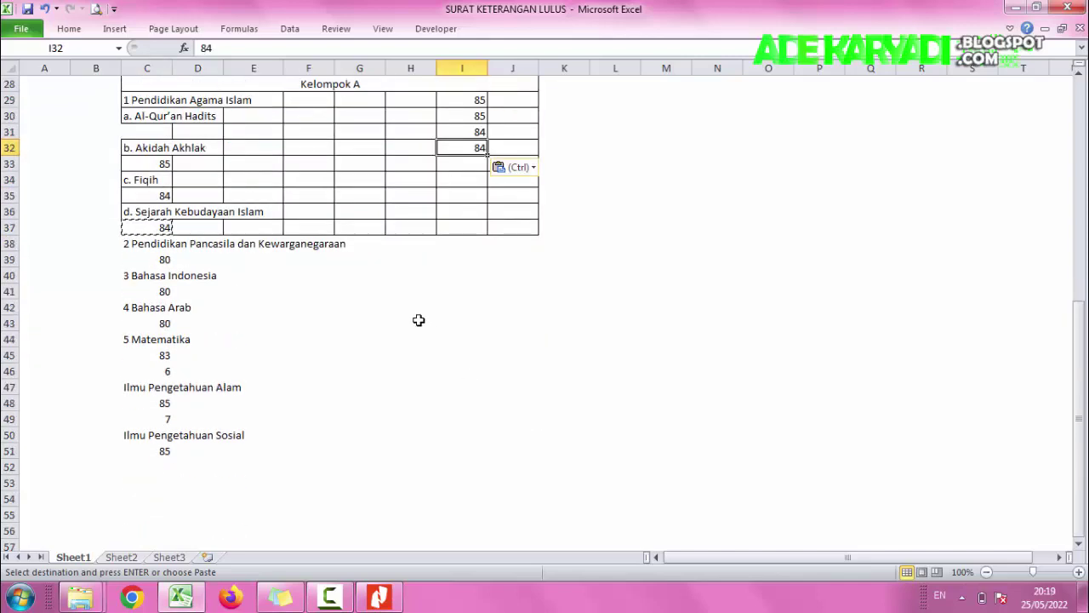
{"action": "left_click", "coordinate": [165, 260]}
{"action": "left_click", "coordinate": [168, 290], "text": "ctrl"}
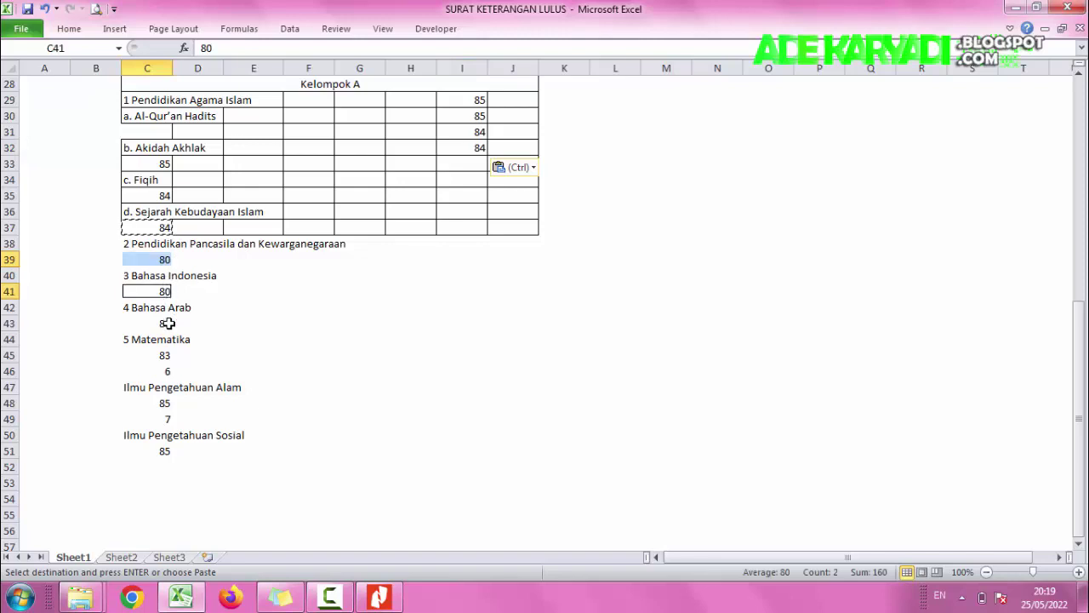
{"action": "left_click", "coordinate": [168, 324], "text": "ctrl"}
{"action": "left_click", "coordinate": [166, 355], "text": "ctrl"}
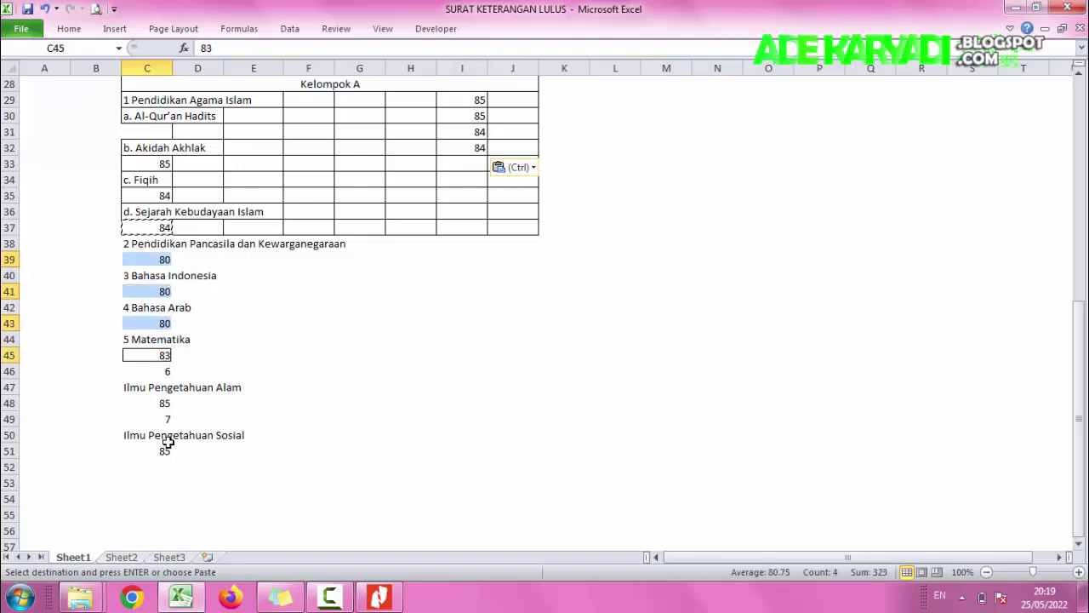
{"action": "left_click", "coordinate": [168, 399], "text": "ctrl"}
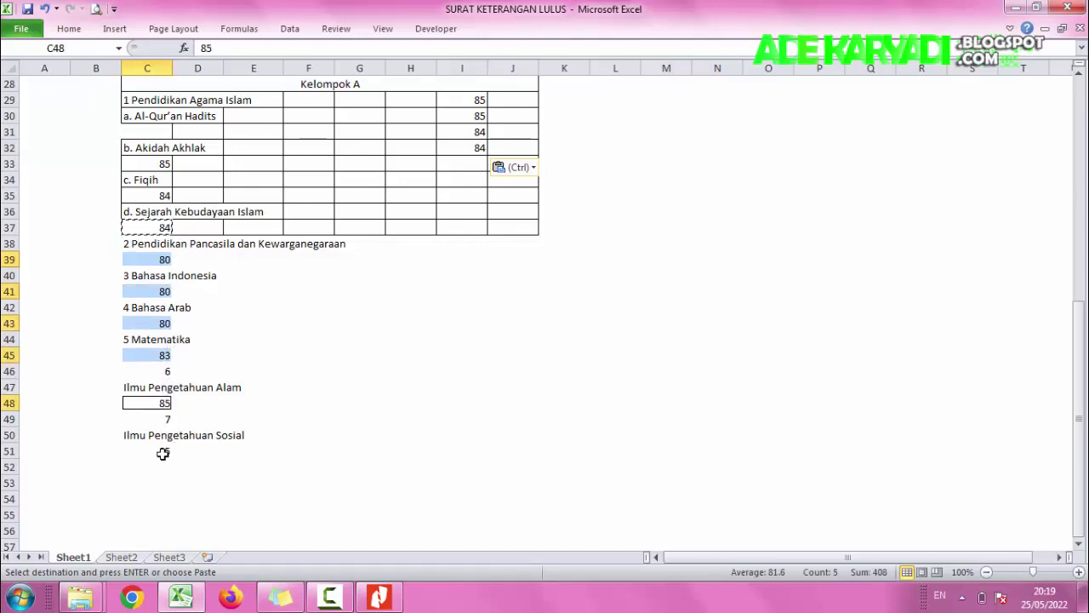
{"action": "left_click", "coordinate": [160, 451], "text": "ctrl"}
{"action": "key", "text": "ctrl+c"}
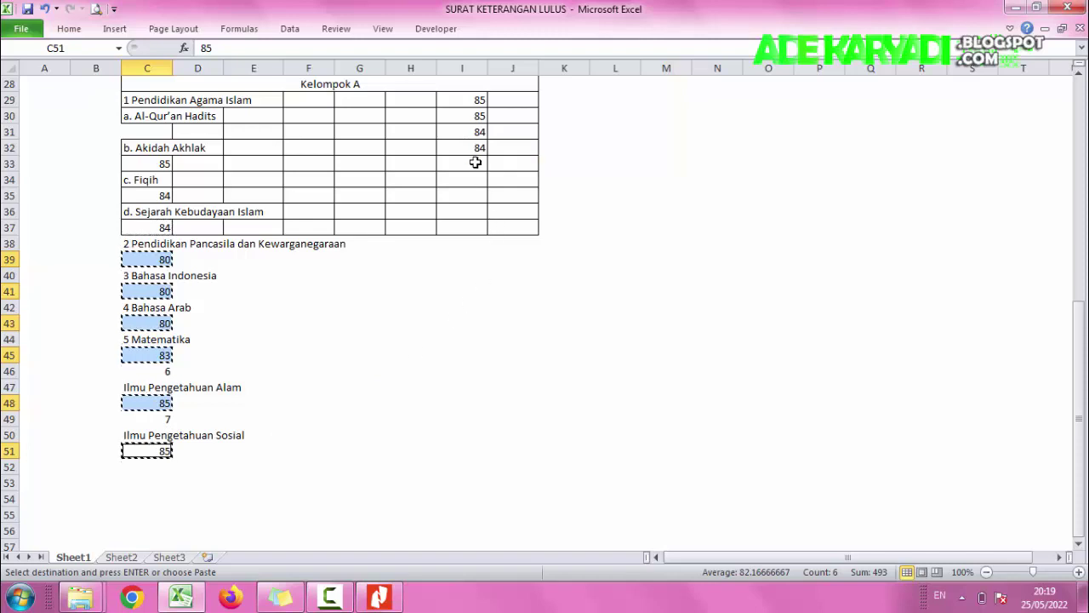
{"action": "left_click", "coordinate": [475, 162]}
- Paste the six scores as values into the NILAI column from I33 down
{"action": "right_click", "coordinate": [475, 162]}
{"action": "left_click", "coordinate": [541, 224]}
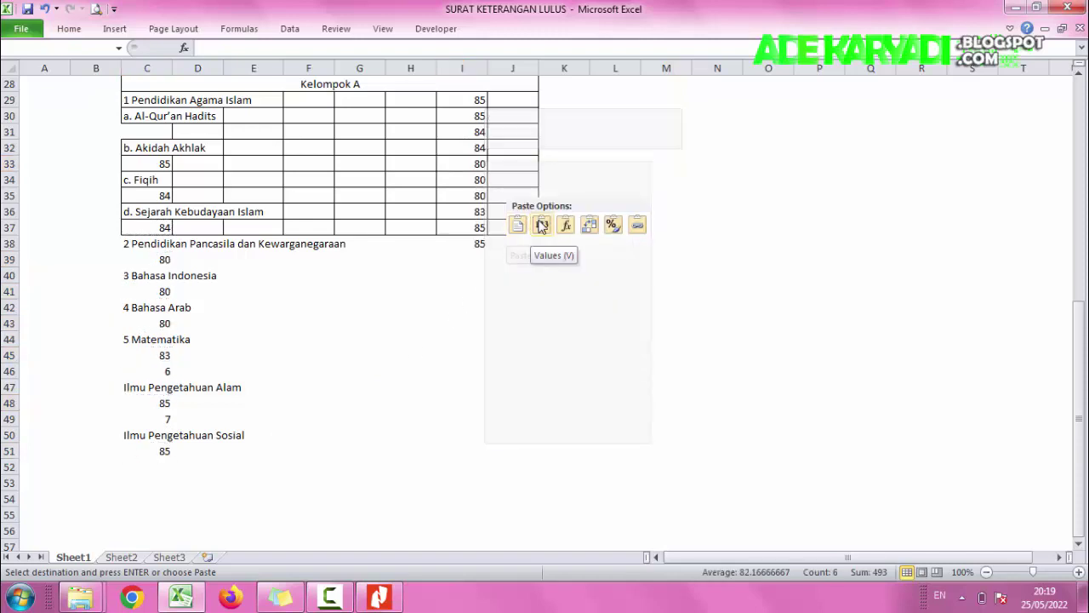
{"action": "left_click", "coordinate": [423, 370]}
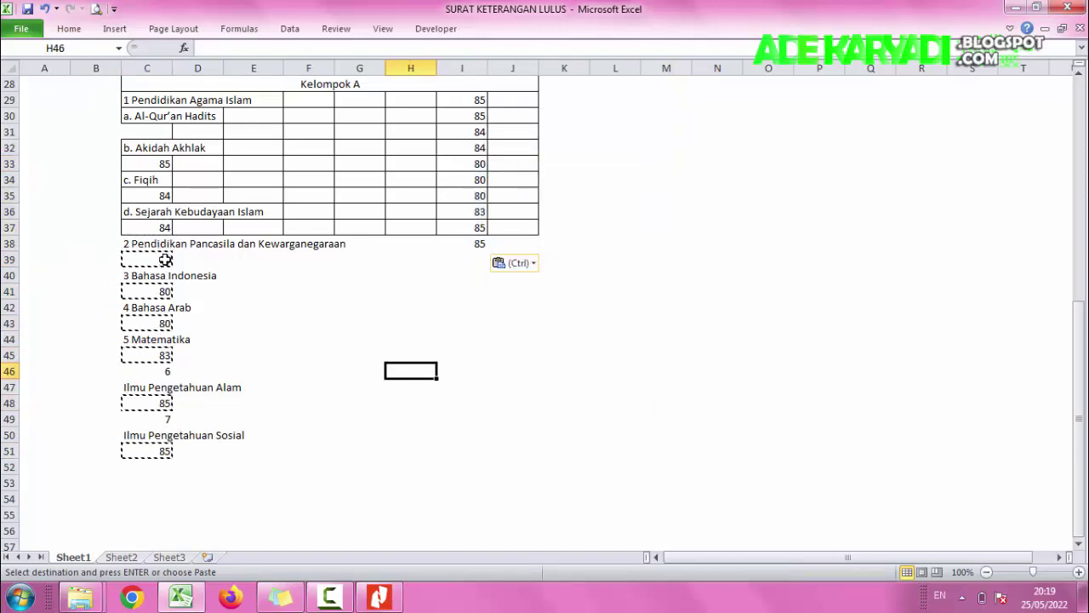
- Delete the leftover scores in column C from C33 to C51, checking against the PDF
{"action": "left_click", "coordinate": [156, 165]}
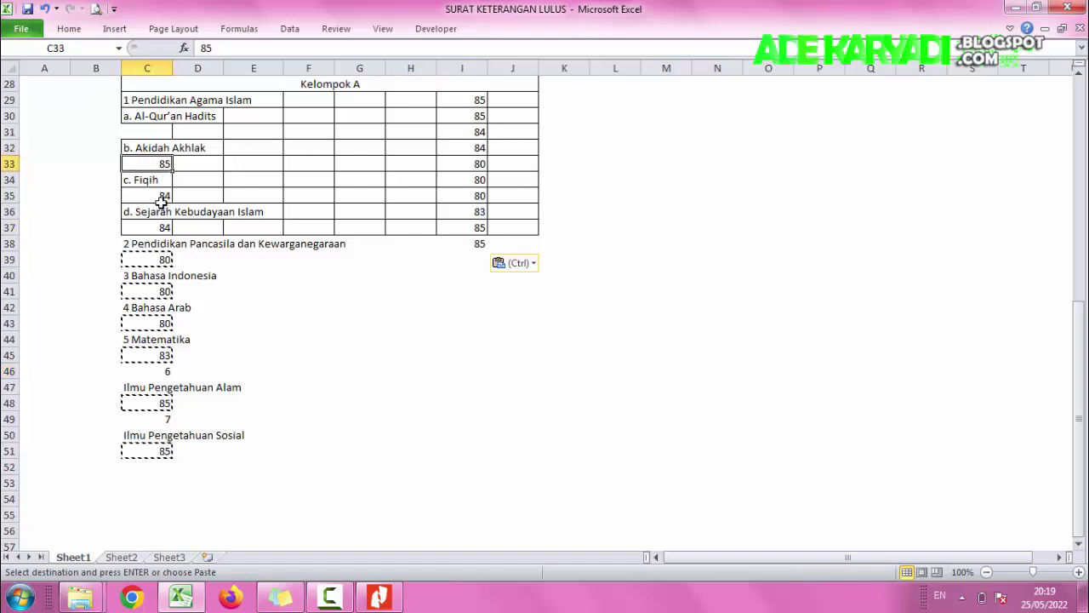
{"action": "key", "text": "Delete"}
{"action": "left_click", "coordinate": [162, 197]}
{"action": "key", "text": "Delete"}
{"action": "left_click", "coordinate": [162, 227]}
{"action": "key", "text": "Delete"}
{"action": "left_click", "coordinate": [159, 259]}
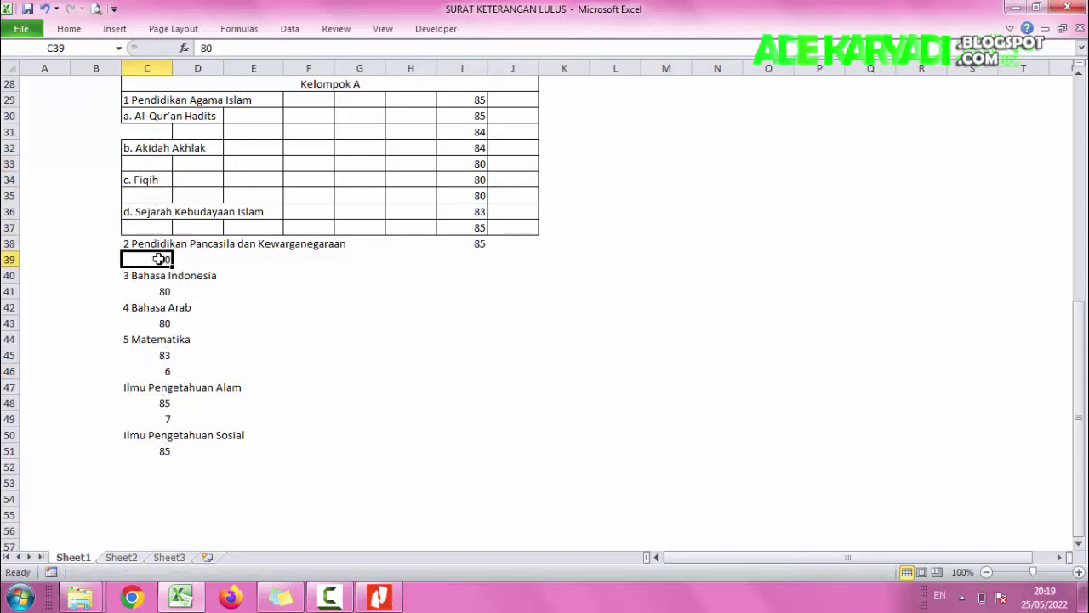
{"action": "key", "text": "Delete"}
{"action": "left_click", "coordinate": [162, 291]}
{"action": "key", "text": "Delete"}
{"action": "left_click", "coordinate": [161, 324]}
{"action": "key", "text": "Delete"}
{"action": "left_click", "coordinate": [161, 353]}
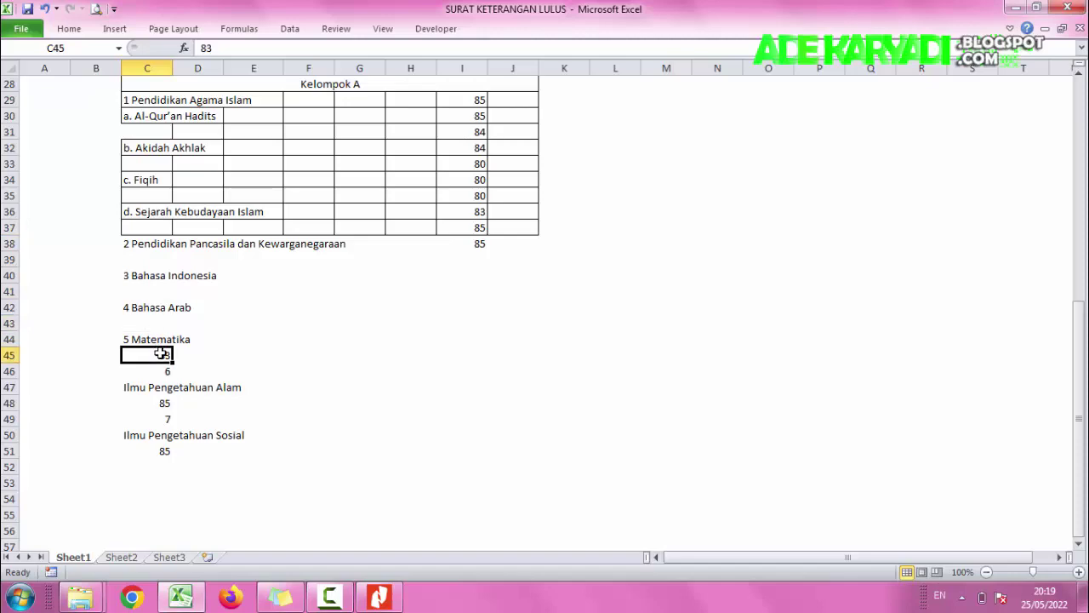
{"action": "left_click", "coordinate": [167, 374]}
{"action": "left_click", "coordinate": [162, 354]}
{"action": "key", "text": "Delete"}
{"action": "left_click", "coordinate": [165, 405]}
{"action": "key", "text": "Delete"}
{"action": "left_click", "coordinate": [165, 419]}
{"action": "left_click", "coordinate": [165, 448]}
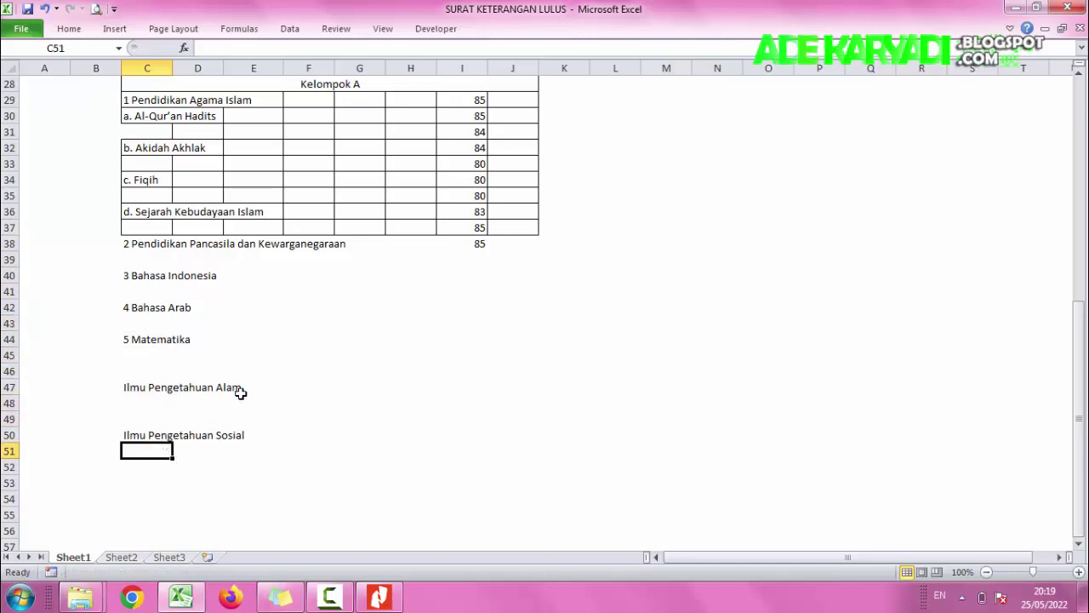
{"action": "scroll", "coordinate": [250, 376], "scroll_direction": "up", "scroll_amount": 5}
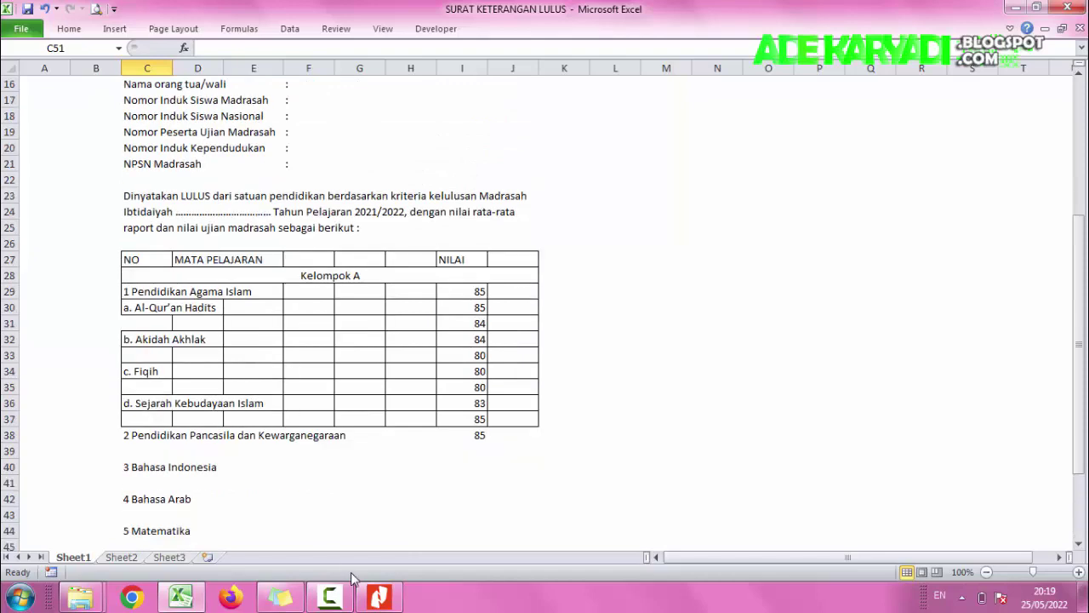
{"action": "left_click", "coordinate": [379, 598]}
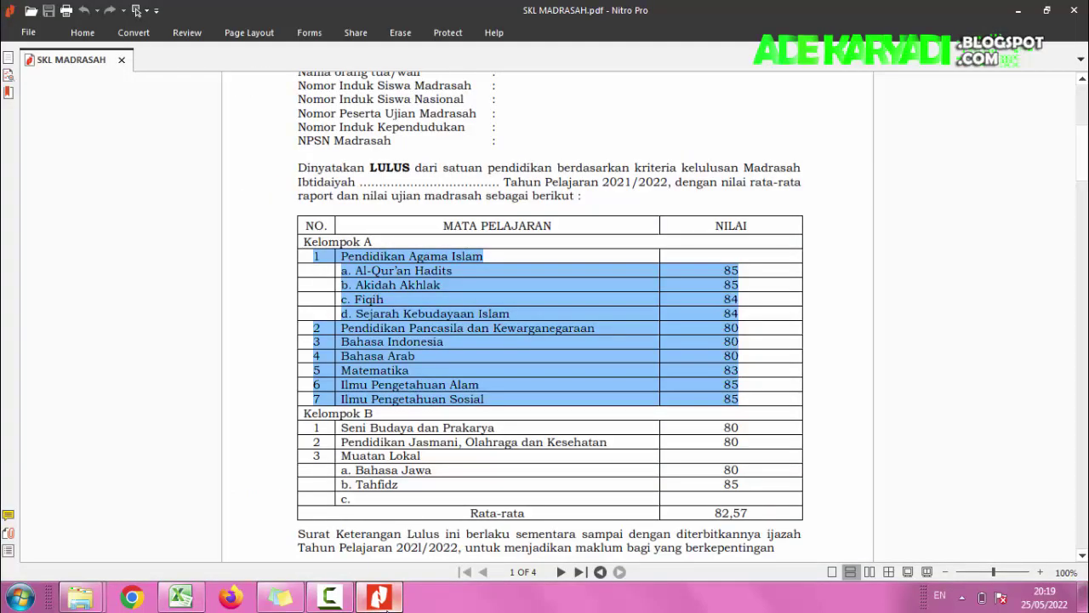
{"action": "left_click", "coordinate": [383, 600]}
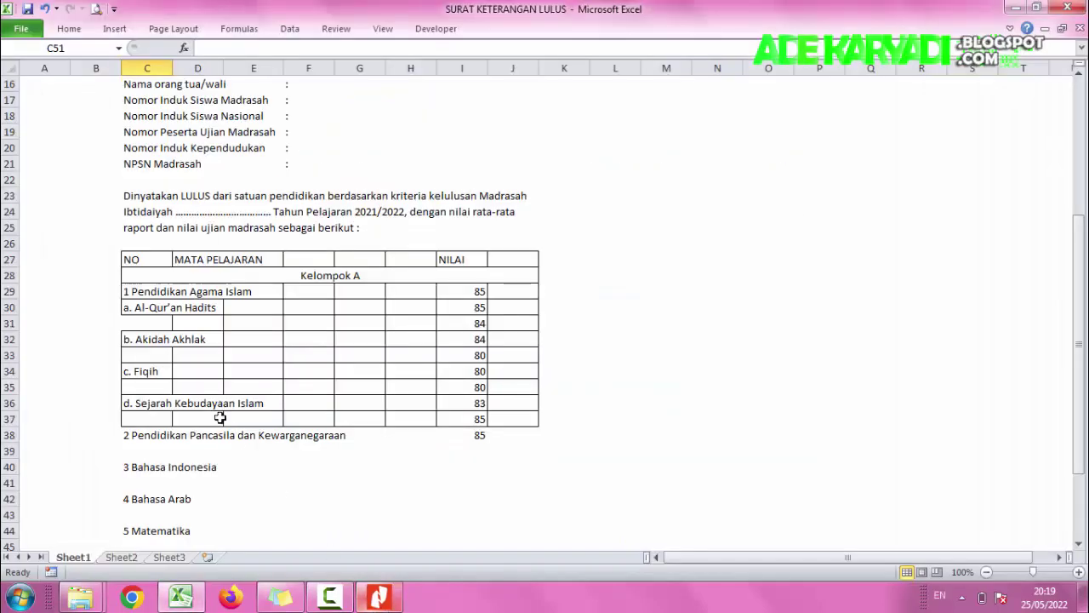
- Move 'Pendidikan Agama Islam' out of C29 into D29, leaving the number 1 in C29
{"action": "left_click", "coordinate": [140, 295]}
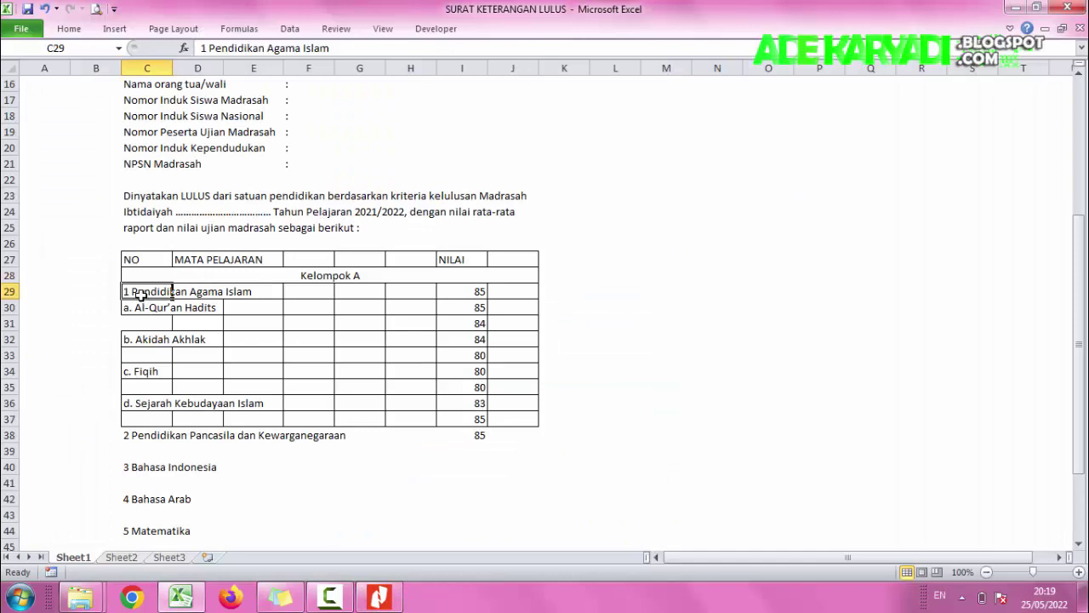
{"action": "left_click_drag", "start_coordinate": [206, 47], "coordinate": [409, 47]}
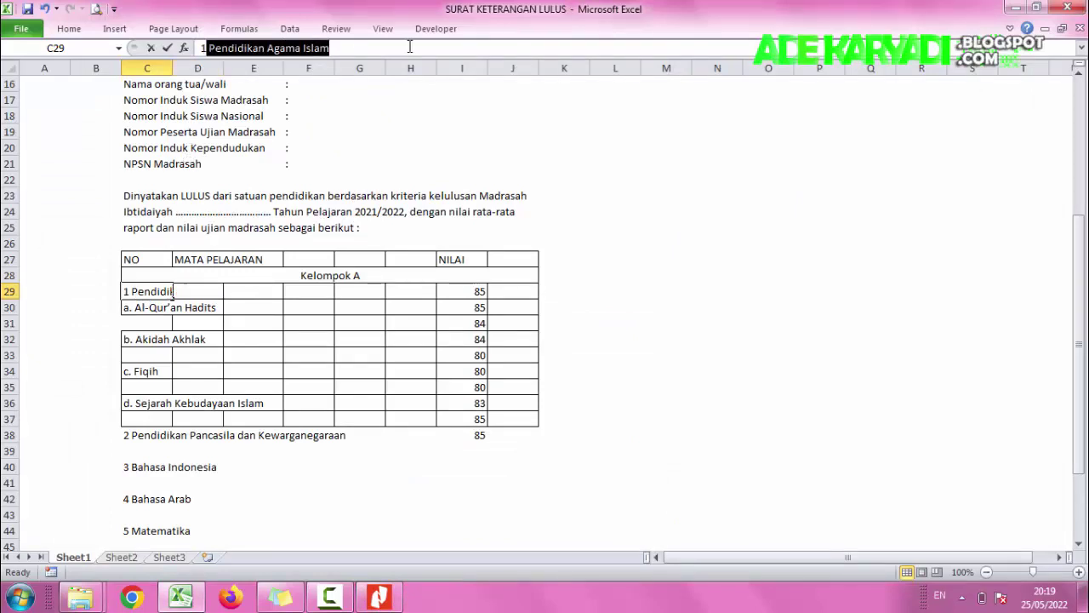
{"action": "key", "text": "ctrl+x"}
{"action": "left_click", "coordinate": [206, 323]}
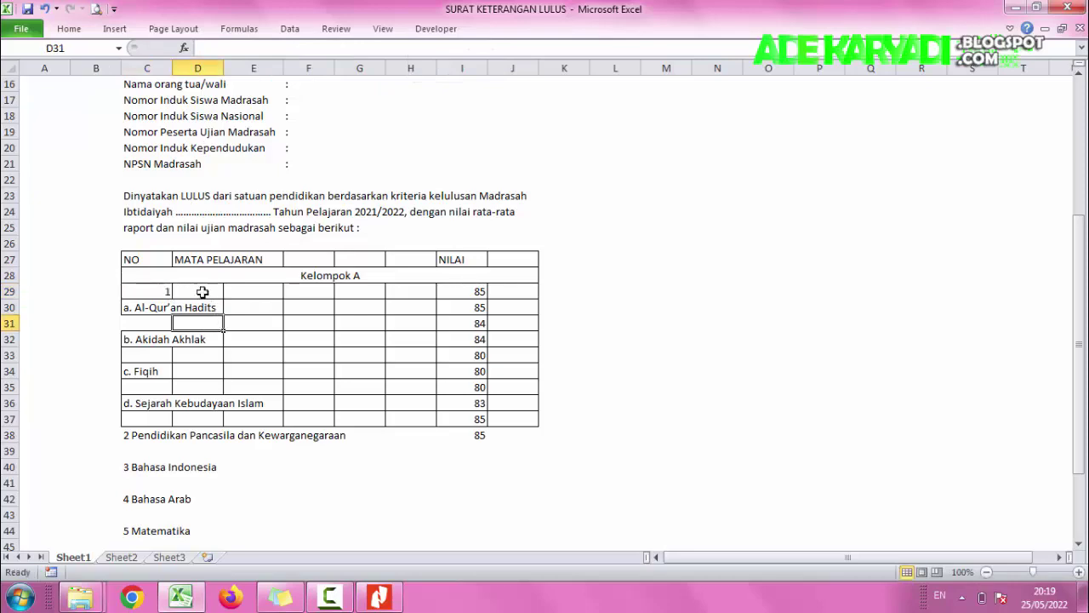
{"action": "left_click", "coordinate": [201, 290]}
{"action": "right_click", "coordinate": [199, 287]}
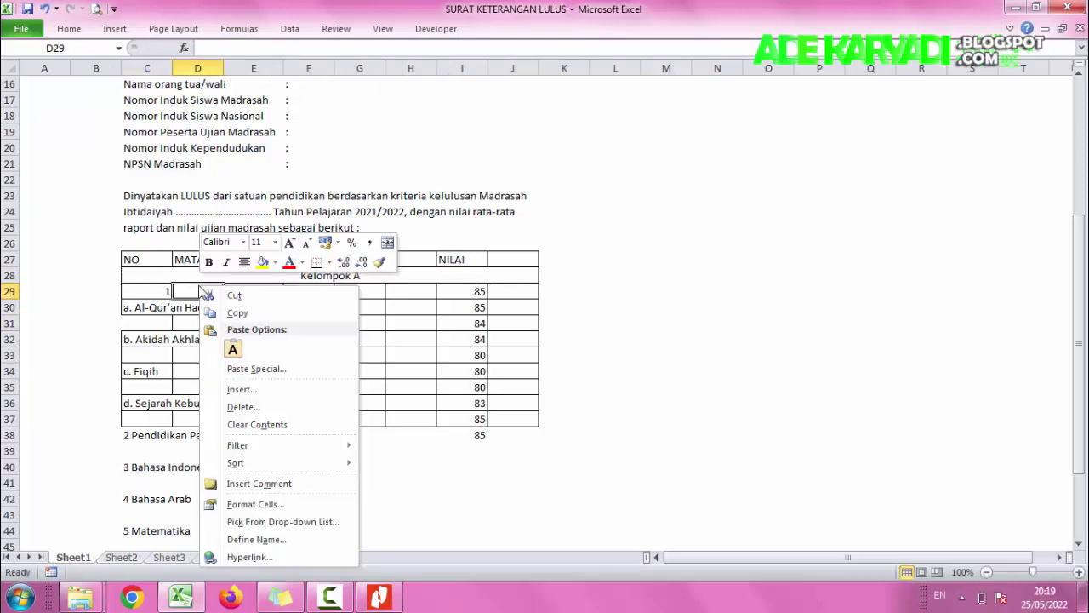
{"action": "left_click", "coordinate": [231, 347]}
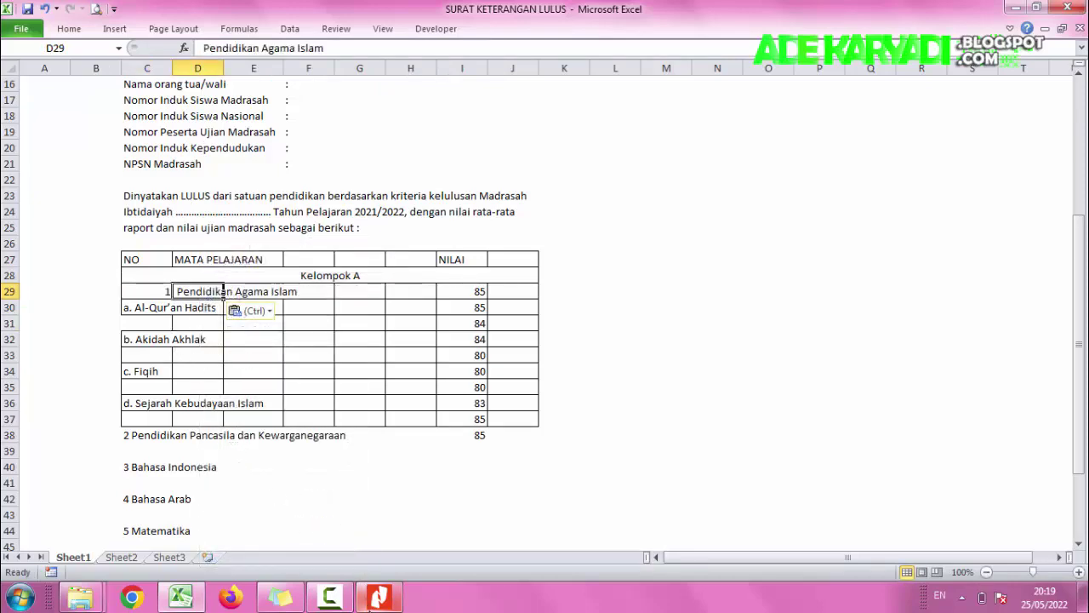
{"action": "left_click", "coordinate": [375, 597]}
{"action": "left_click", "coordinate": [372, 601]}
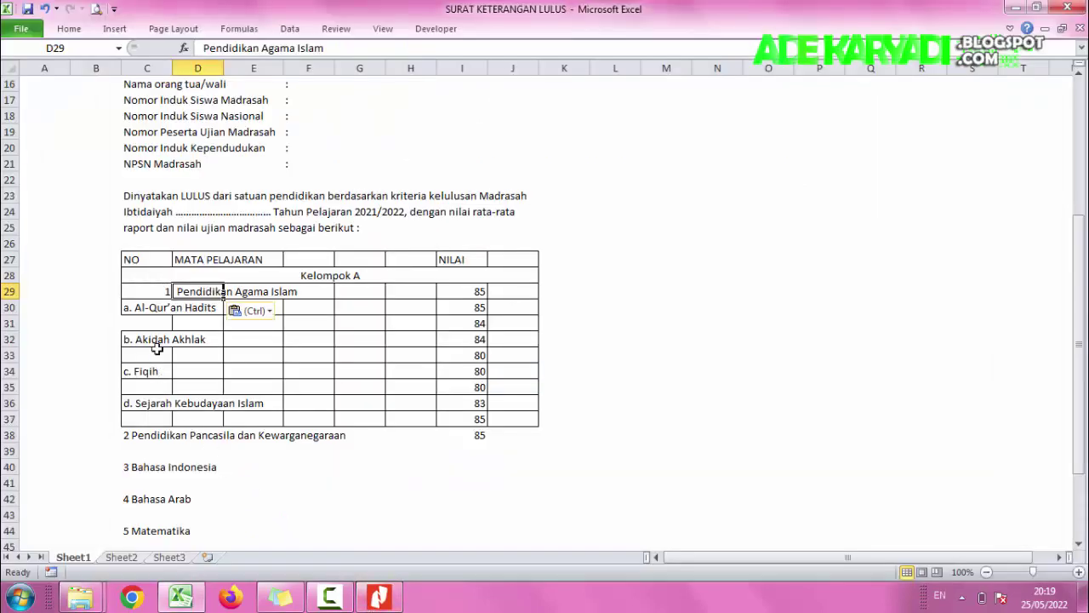
- Move sub-subjects a. Al-Qur'an Hadits through d. Sejarah Kebudayaan Islam into D30:D33
{"action": "left_click", "coordinate": [143, 311]}
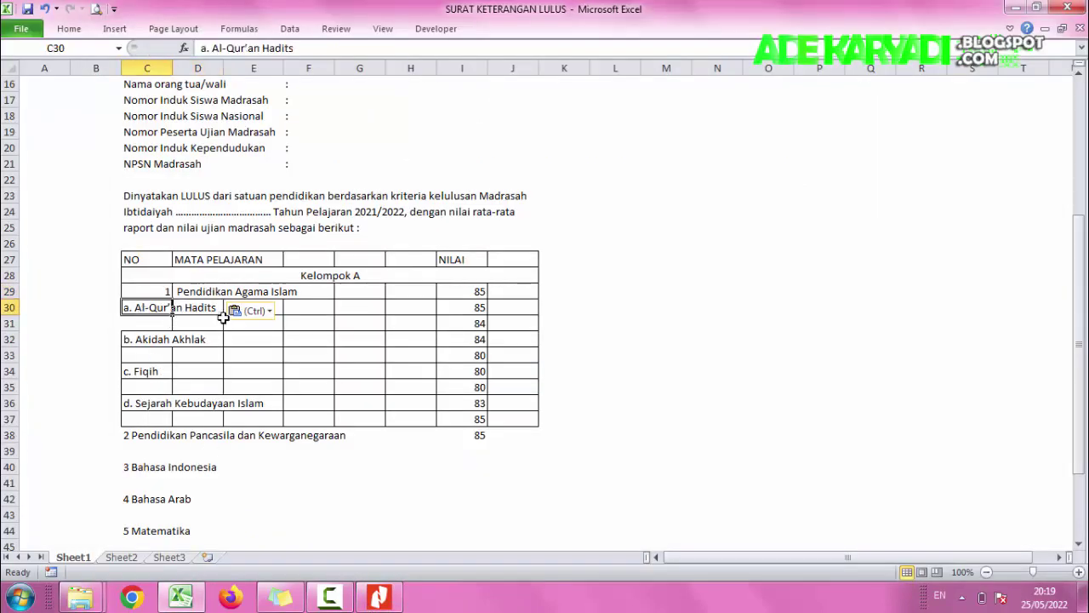
{"action": "left_click_drag", "start_coordinate": [161, 315], "coordinate": [213, 315]}
{"action": "left_click", "coordinate": [132, 338]}
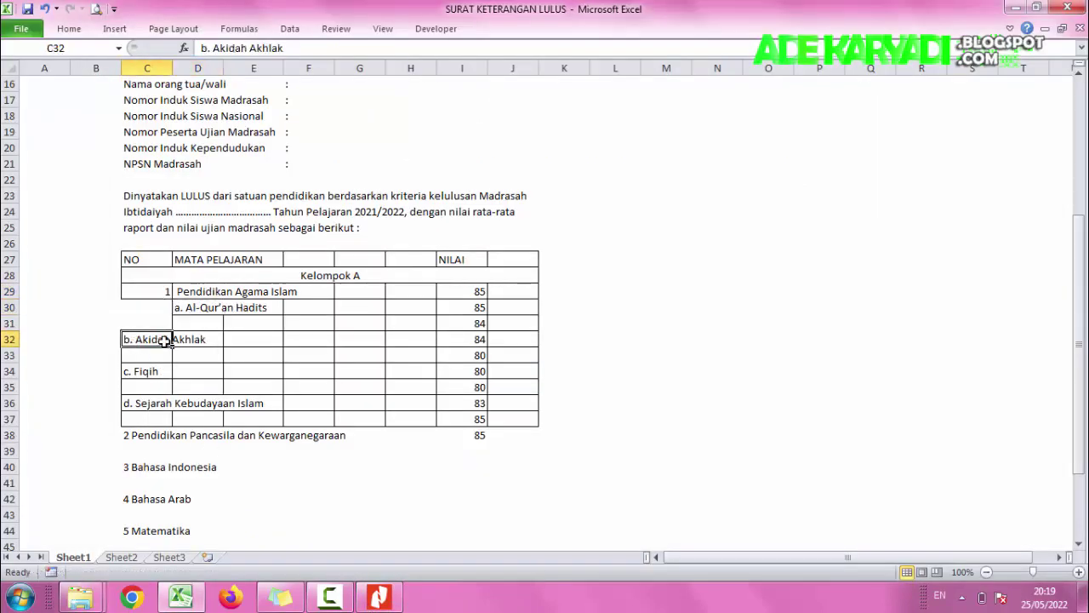
{"action": "key", "text": "ctrl+x"}
{"action": "left_click", "coordinate": [187, 322]}
{"action": "key", "text": "ctrl+v"}
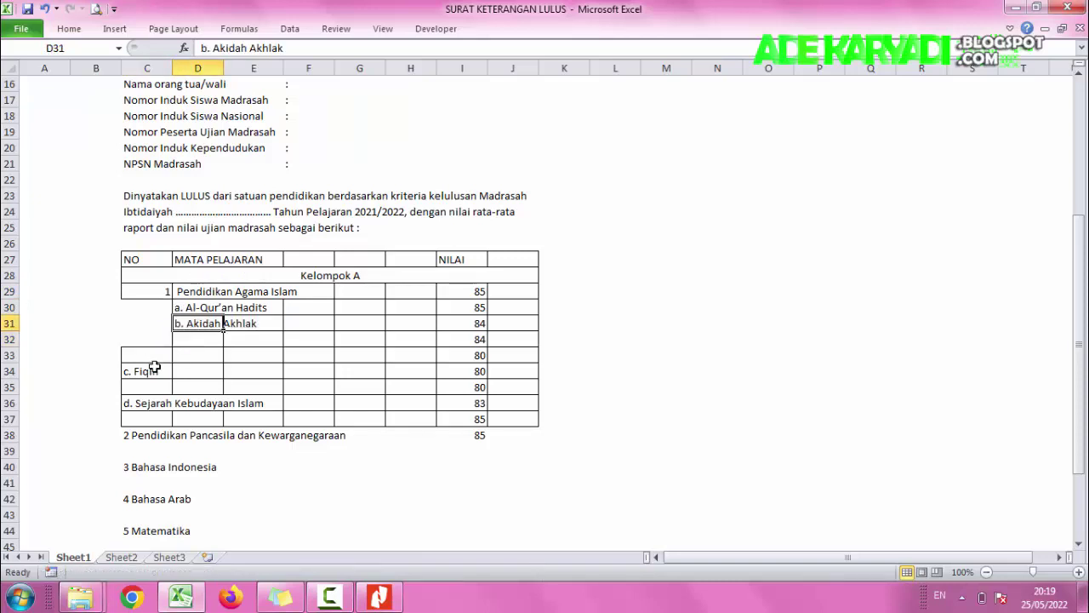
{"action": "left_click", "coordinate": [151, 366]}
{"action": "left_click_drag", "start_coordinate": [171, 383], "coordinate": [199, 338]}
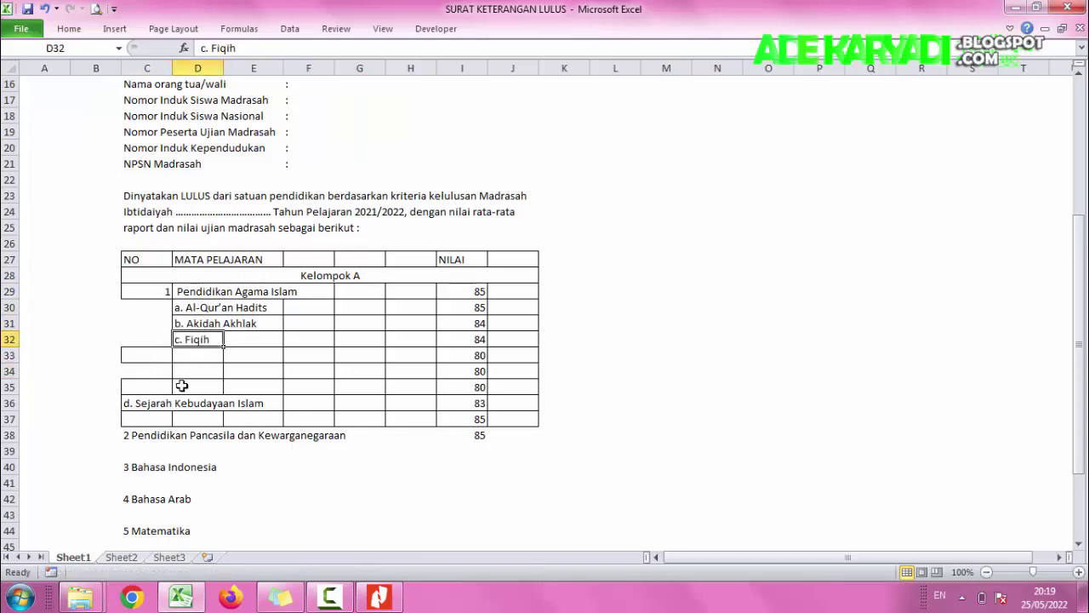
{"action": "left_click", "coordinate": [156, 400]}
{"action": "left_click_drag", "start_coordinate": [165, 400], "coordinate": [215, 355]}
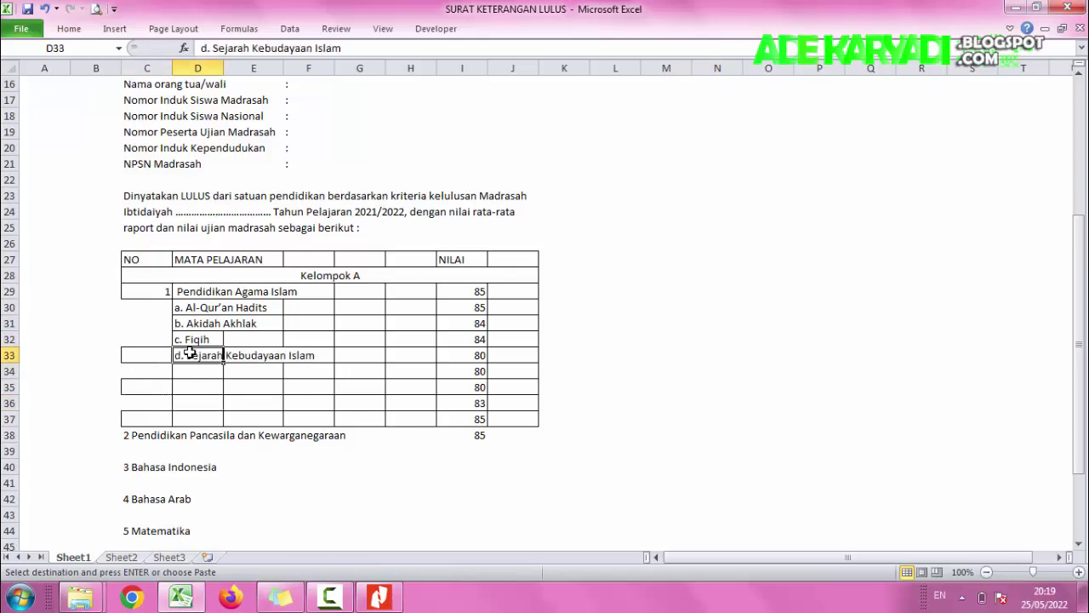
{"action": "left_click", "coordinate": [231, 375]}
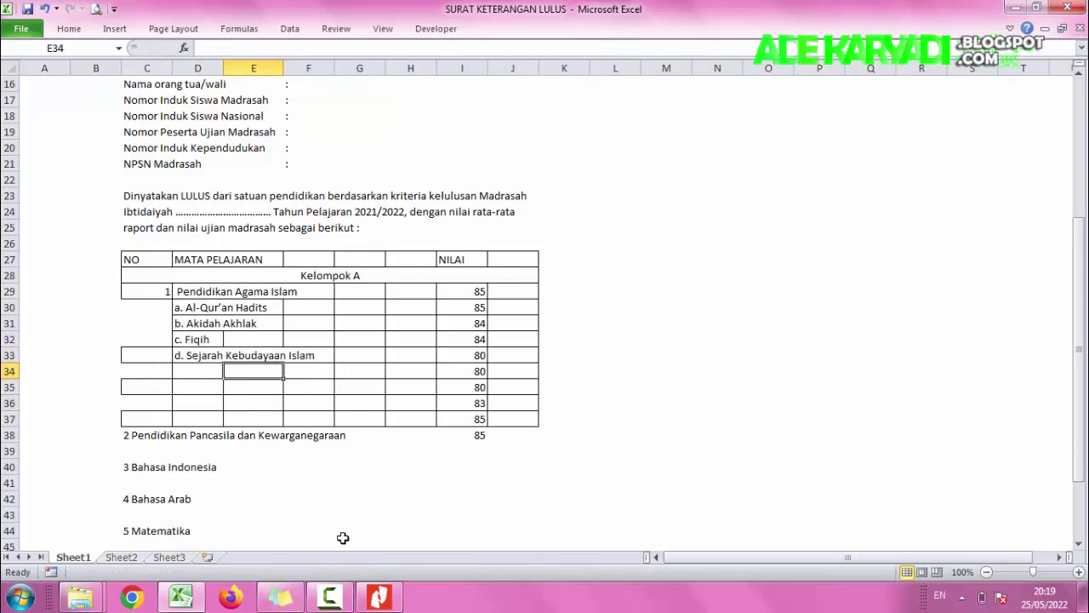
{"action": "left_click", "coordinate": [378, 595]}
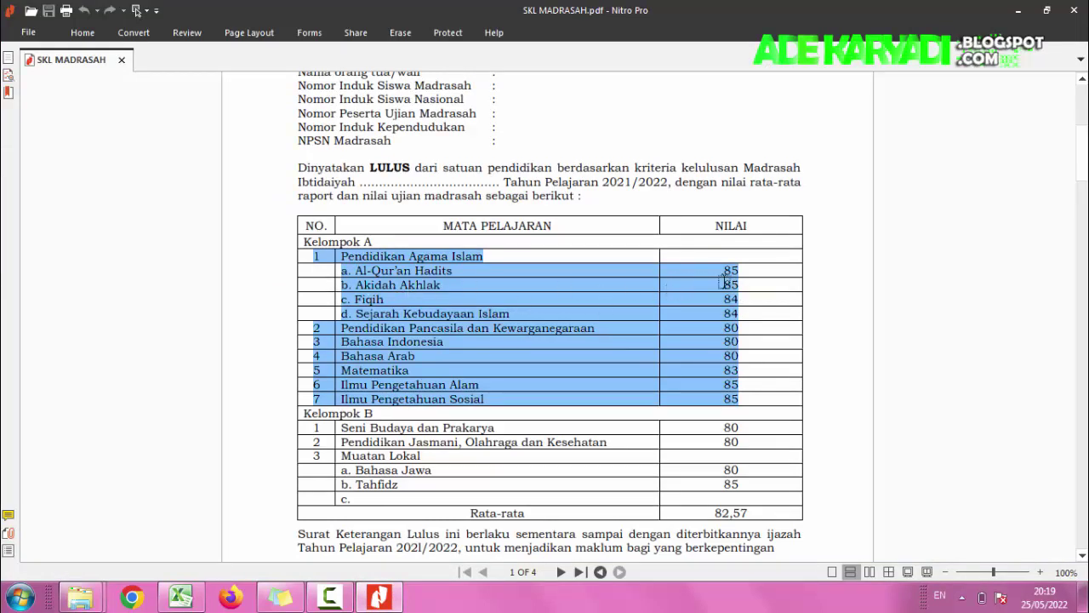
- Copy the grades in I29:I38 and paste them one row lower, starting at I30
{"action": "left_click", "coordinate": [379, 595]}
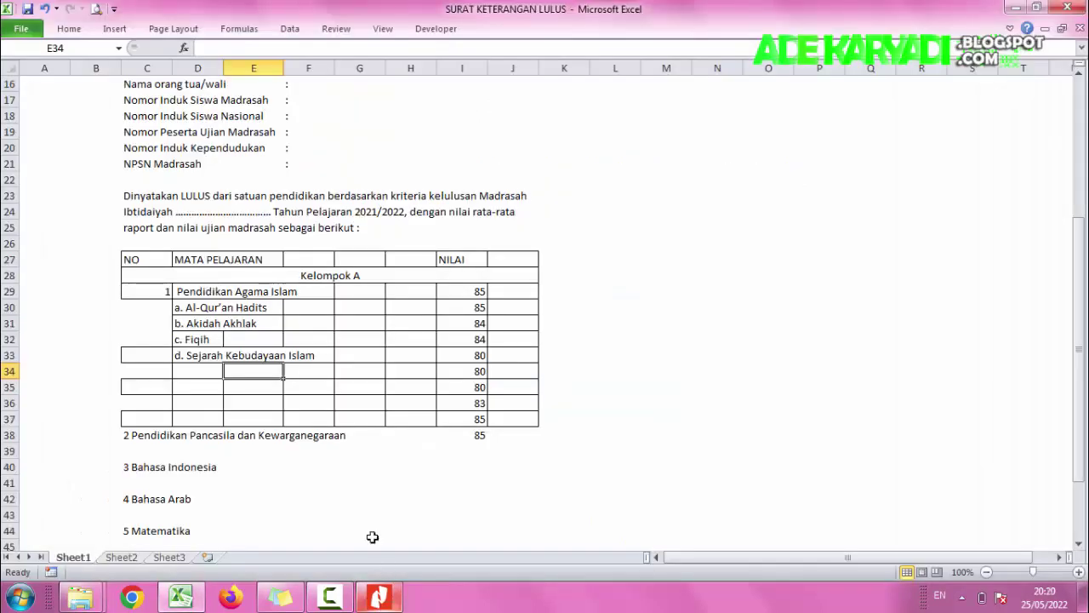
{"action": "left_click_drag", "start_coordinate": [480, 295], "coordinate": [479, 438]}
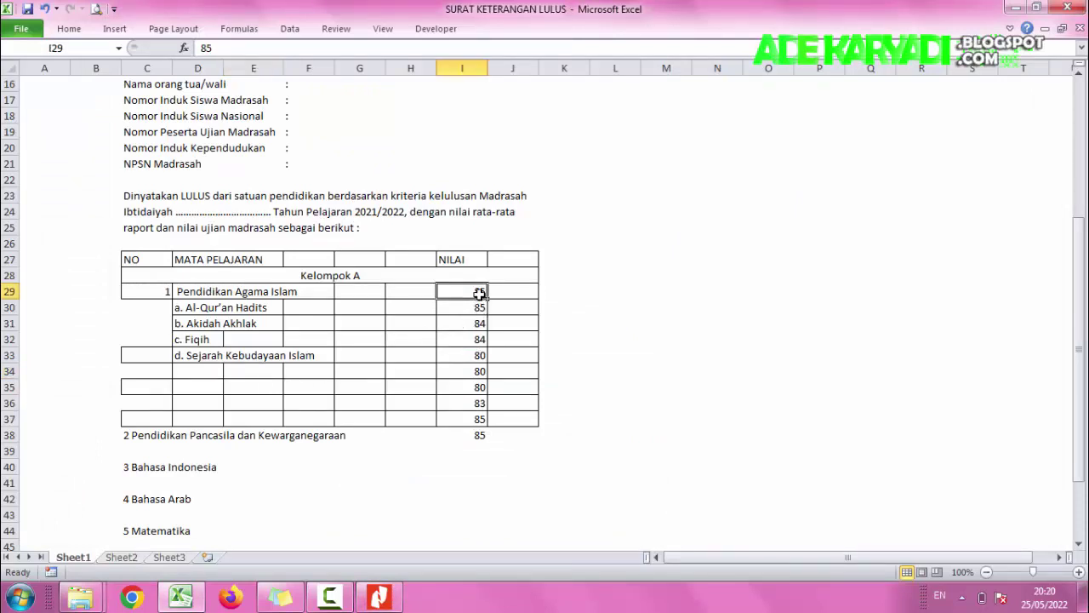
{"action": "key", "text": "ctrl+c"}
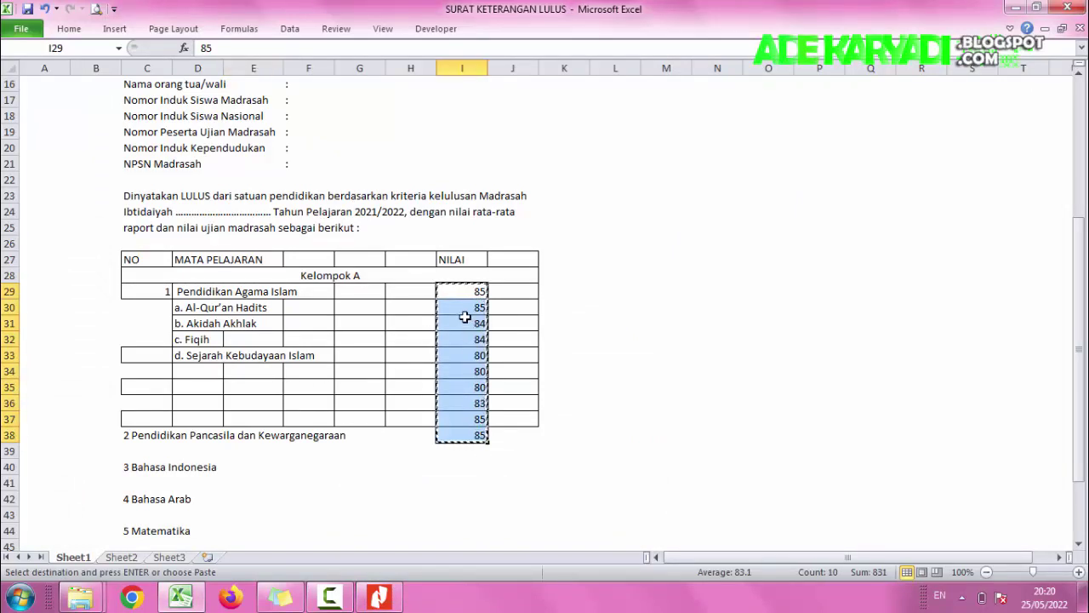
{"action": "left_click", "coordinate": [464, 322]}
{"action": "key", "text": "Return"}
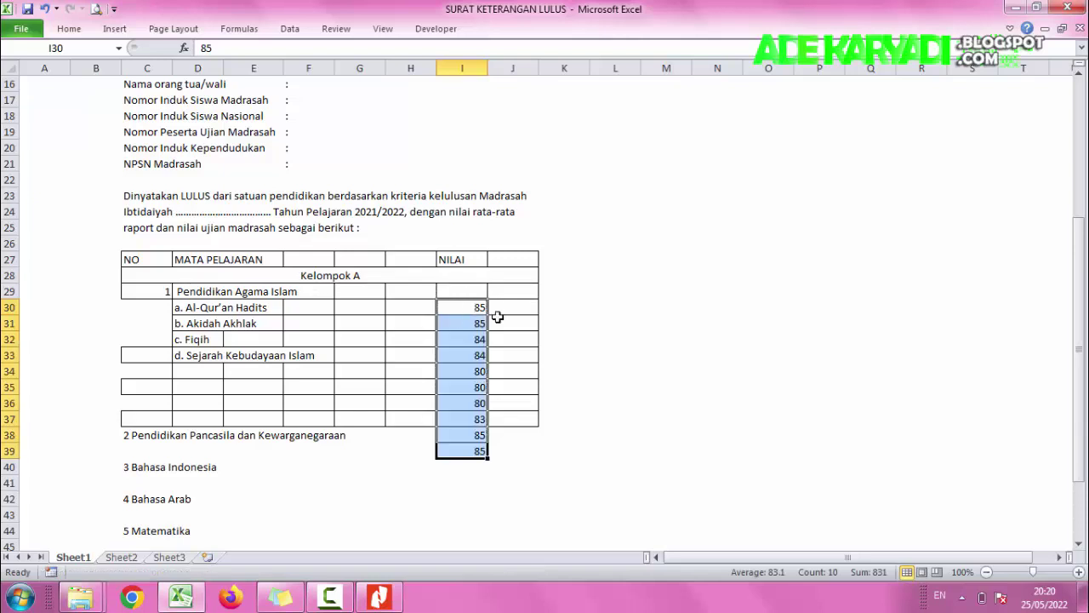
{"action": "left_click", "coordinate": [501, 321]}
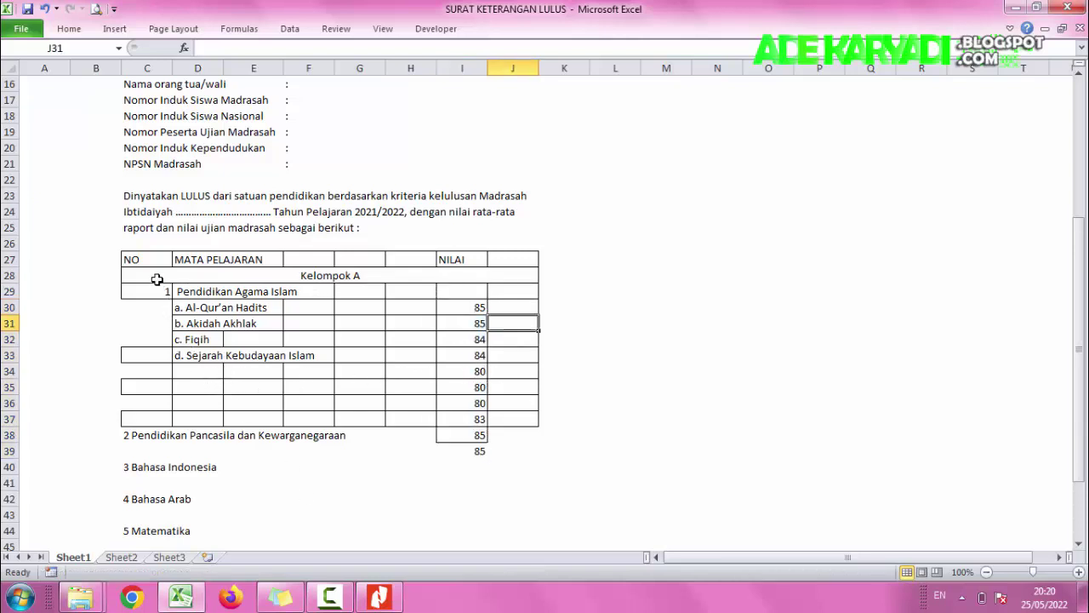
- Apply All Borders to the table range C28:J50
{"action": "mouse_move", "coordinate": [157, 279]}
{"action": "left_mouse_down"}
{"action": "mouse_move", "coordinate": [464, 445]}
{"action": "mouse_move", "coordinate": [464, 511]}
{"action": "left_mouse_up"}
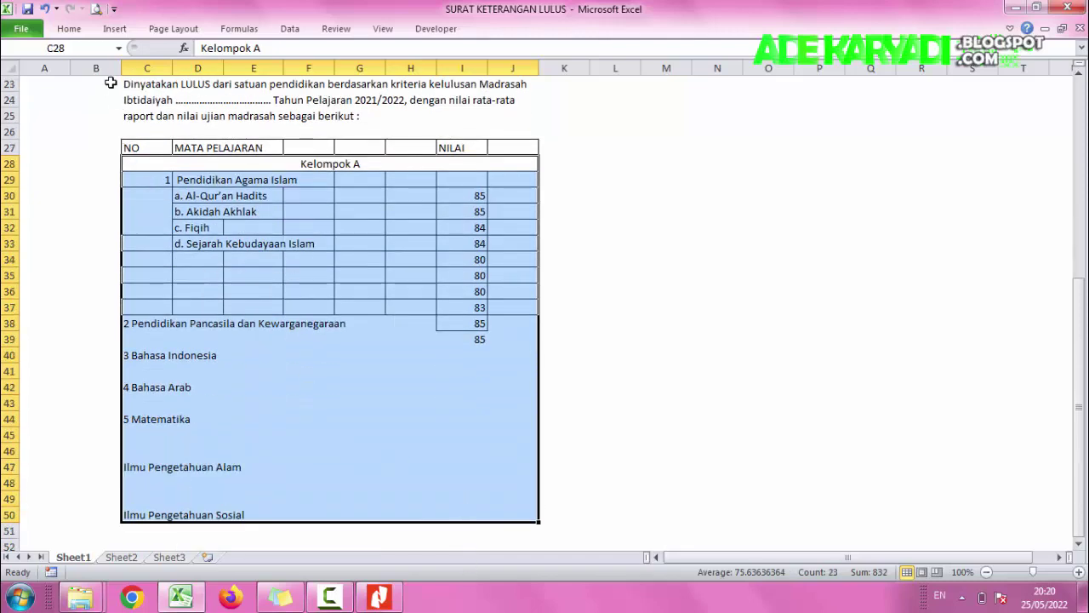
{"action": "left_click", "coordinate": [85, 28]}
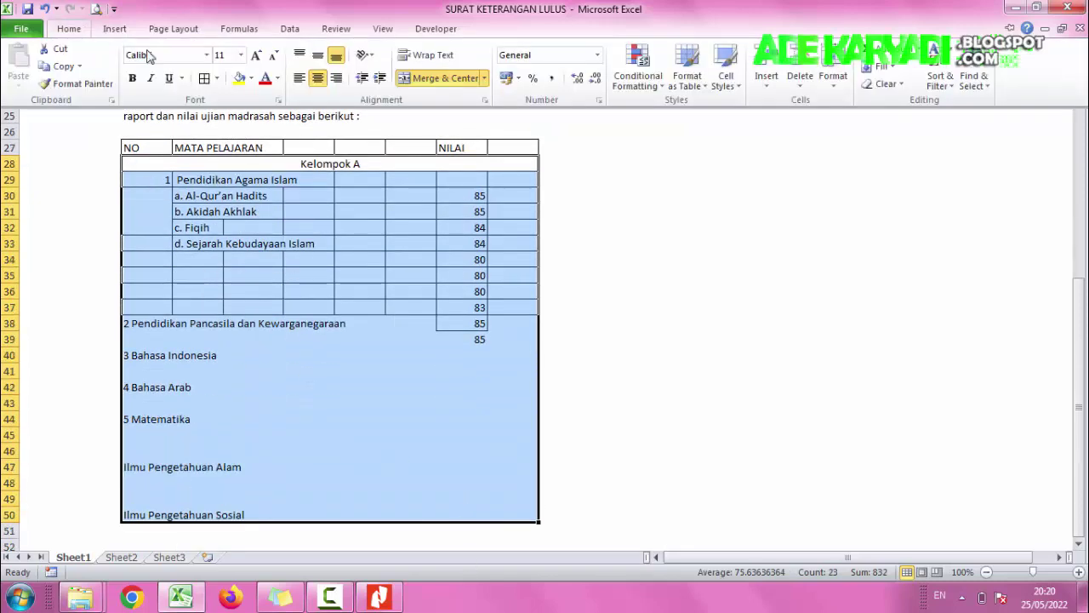
{"action": "left_click", "coordinate": [203, 80]}
{"action": "left_click", "coordinate": [360, 368]}
{"action": "scroll", "coordinate": [310, 396], "scroll_direction": "up", "scroll_amount": 2}
{"action": "scroll", "coordinate": [310, 399], "scroll_direction": "up", "scroll_amount": 1}
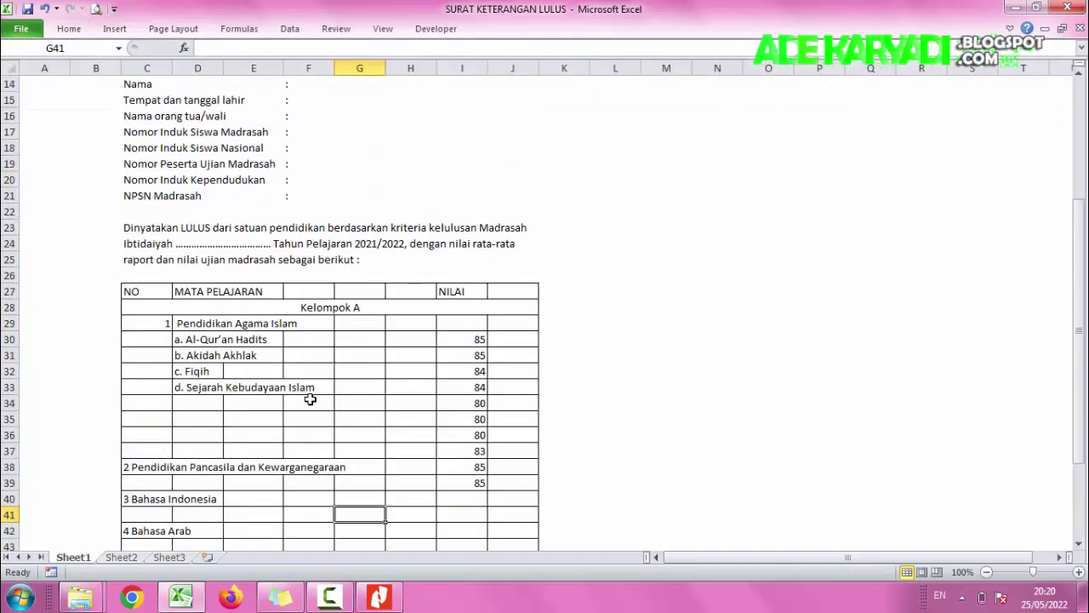
- Check the reference certificate PDF, then enter 2 in C34
{"action": "left_click", "coordinate": [375, 593]}
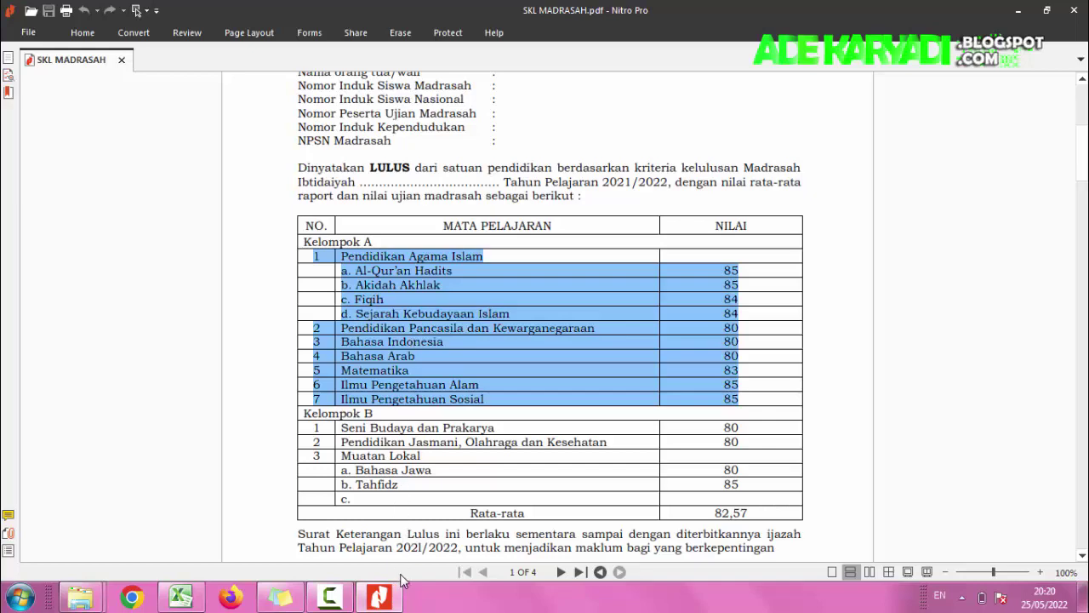
{"action": "left_click", "coordinate": [388, 598]}
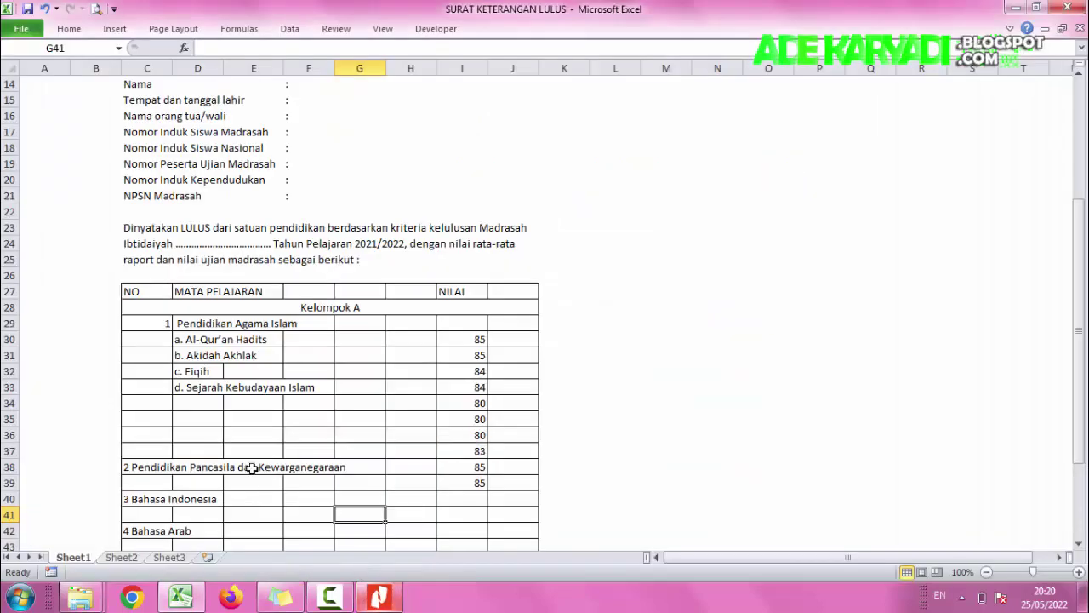
{"action": "left_click", "coordinate": [150, 408]}
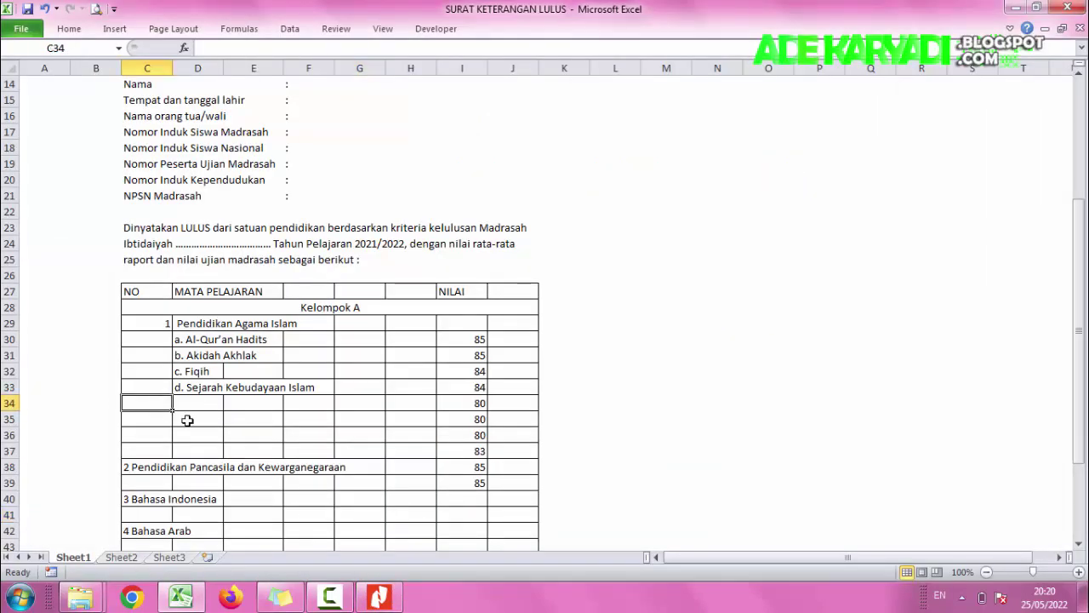
{"action": "type", "text": "2"}
{"action": "left_click", "coordinate": [187, 421]}
{"action": "left_click", "coordinate": [161, 398]}
- Copy the numbered subject names from C38, C40, C42, C44 and paste them as values into D34
{"action": "scroll", "coordinate": [192, 430], "scroll_direction": "down", "scroll_amount": 1}
{"action": "left_click_drag", "start_coordinate": [150, 418], "coordinate": [157, 544]}
{"action": "scroll", "coordinate": [157, 510], "scroll_direction": "up", "scroll_amount": 1}
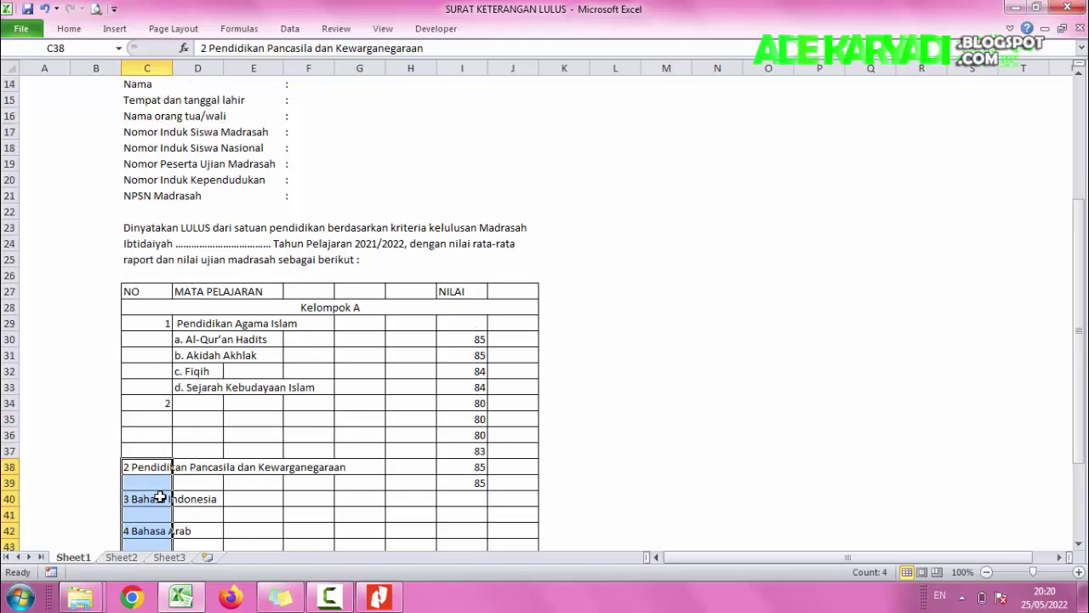
{"action": "scroll", "coordinate": [153, 498], "scroll_direction": "down", "scroll_amount": 3}
{"action": "left_click", "coordinate": [145, 328]}
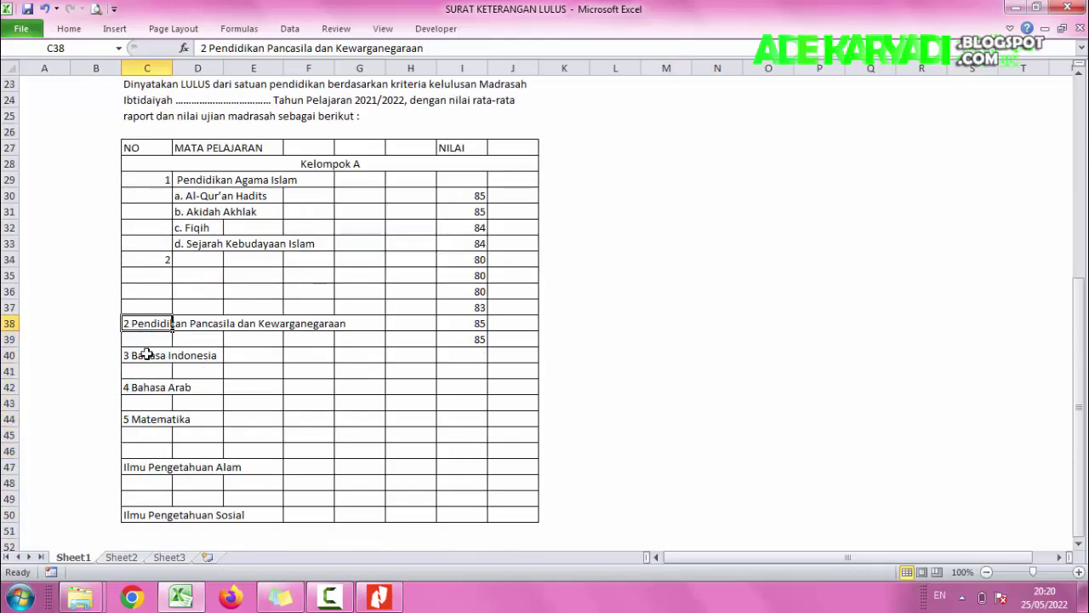
{"action": "left_click", "coordinate": [146, 354], "text": "ctrl"}
{"action": "left_click", "coordinate": [143, 388], "text": "ctrl"}
{"action": "left_click", "coordinate": [143, 417], "text": "ctrl"}
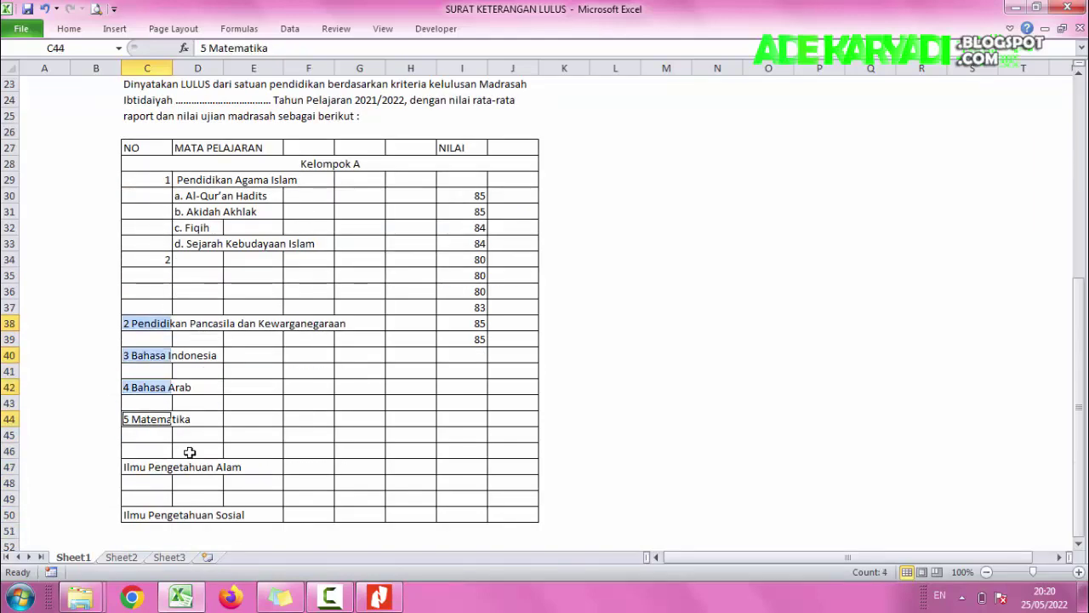
{"action": "key", "text": "ctrl+c"}
{"action": "scroll", "coordinate": [253, 447], "scroll_direction": "down", "scroll_amount": 1}
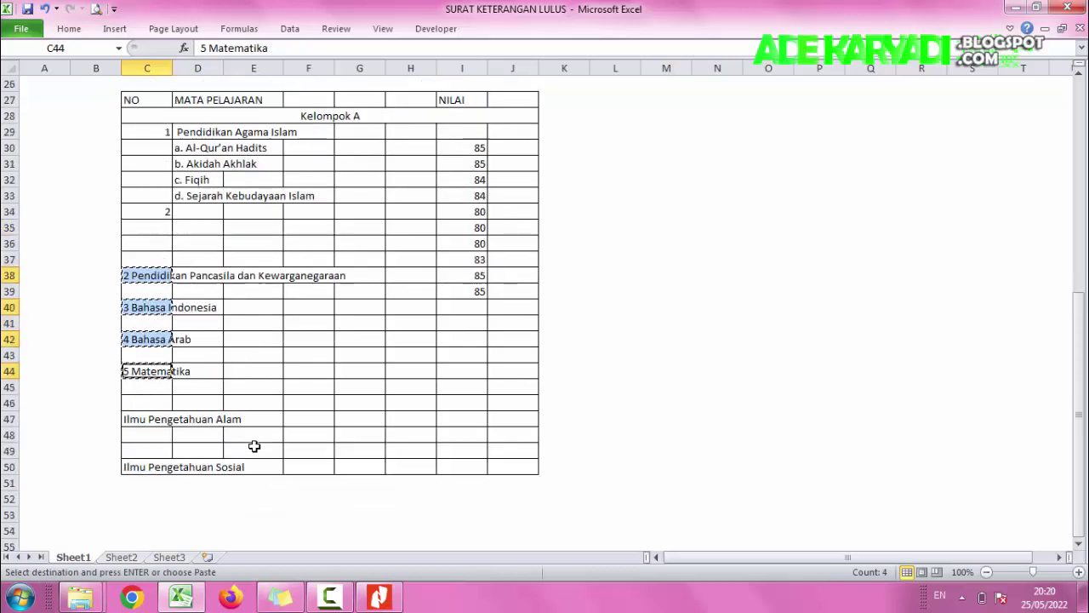
{"action": "scroll", "coordinate": [254, 447], "scroll_direction": "up", "scroll_amount": 2}
{"action": "right_click", "coordinate": [210, 309]}
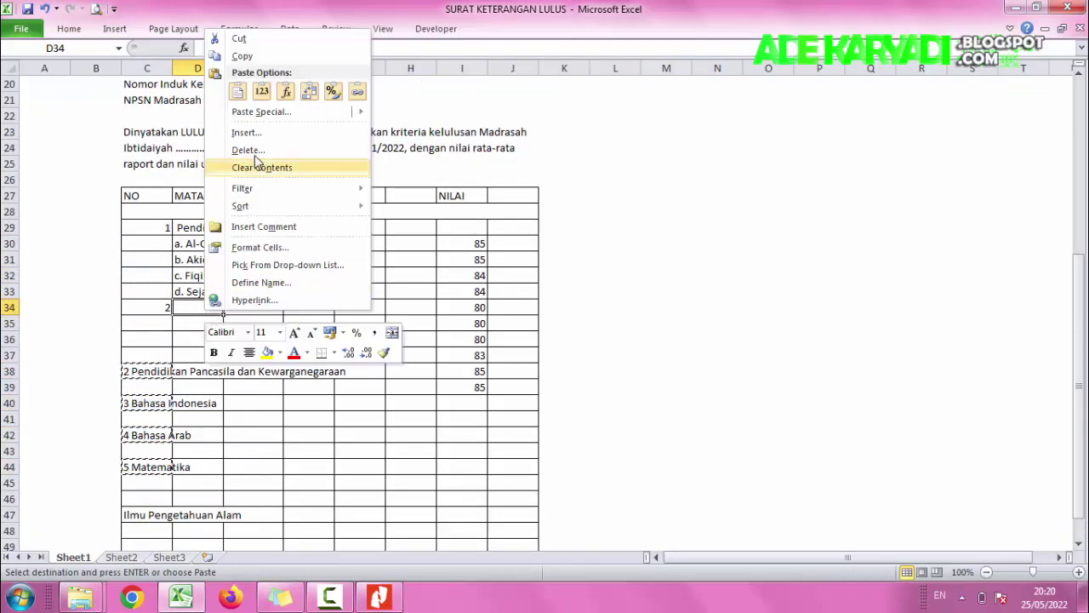
{"action": "left_click", "coordinate": [261, 94]}
- Clear the old subject entries from C38:C45
{"action": "scroll", "coordinate": [213, 374], "scroll_direction": "down", "scroll_amount": 2}
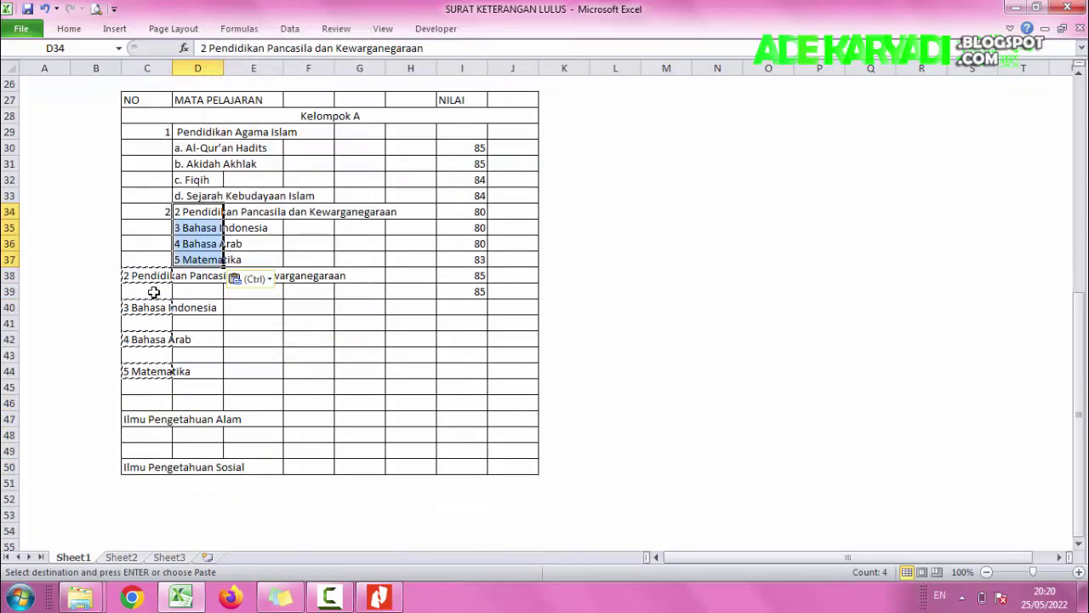
{"action": "left_click", "coordinate": [148, 277]}
{"action": "left_click_drag", "start_coordinate": [148, 277], "coordinate": [150, 384]}
{"action": "key", "text": "Delete"}
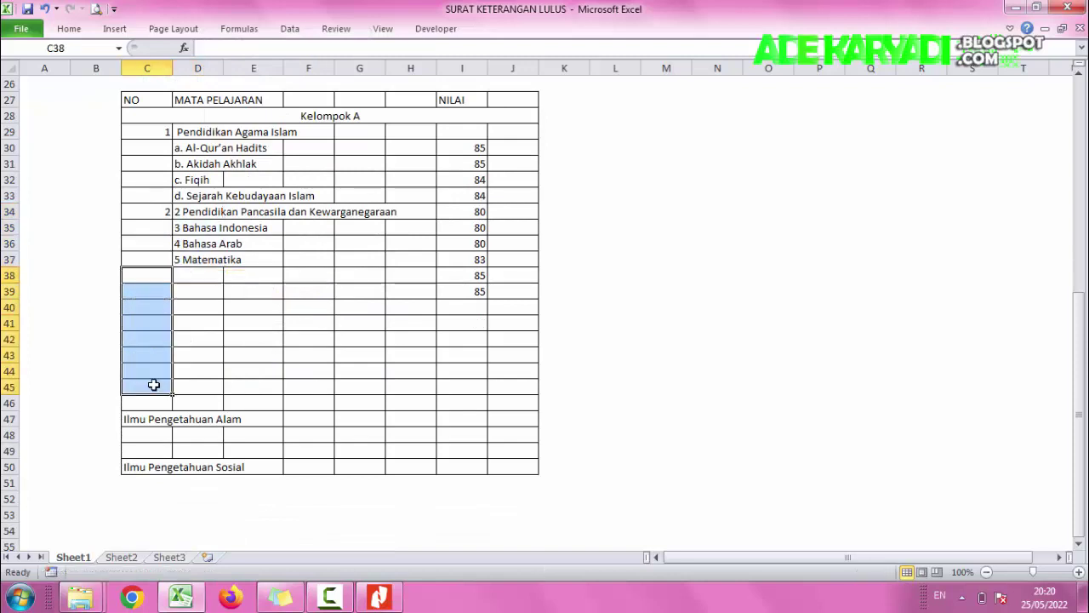
- Autofill C34:C37 as the number series 2, 3, 4, 5
{"action": "scroll", "coordinate": [218, 341], "scroll_direction": "up", "scroll_amount": 1}
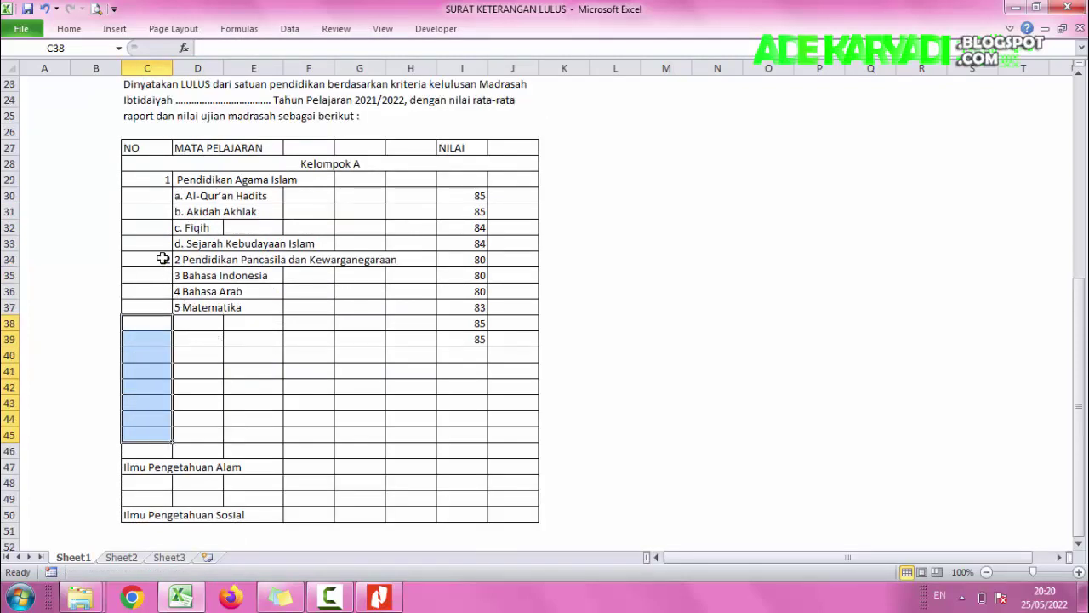
{"action": "left_click", "coordinate": [167, 260]}
{"action": "left_click_drag", "start_coordinate": [173, 264], "coordinate": [173, 314]}
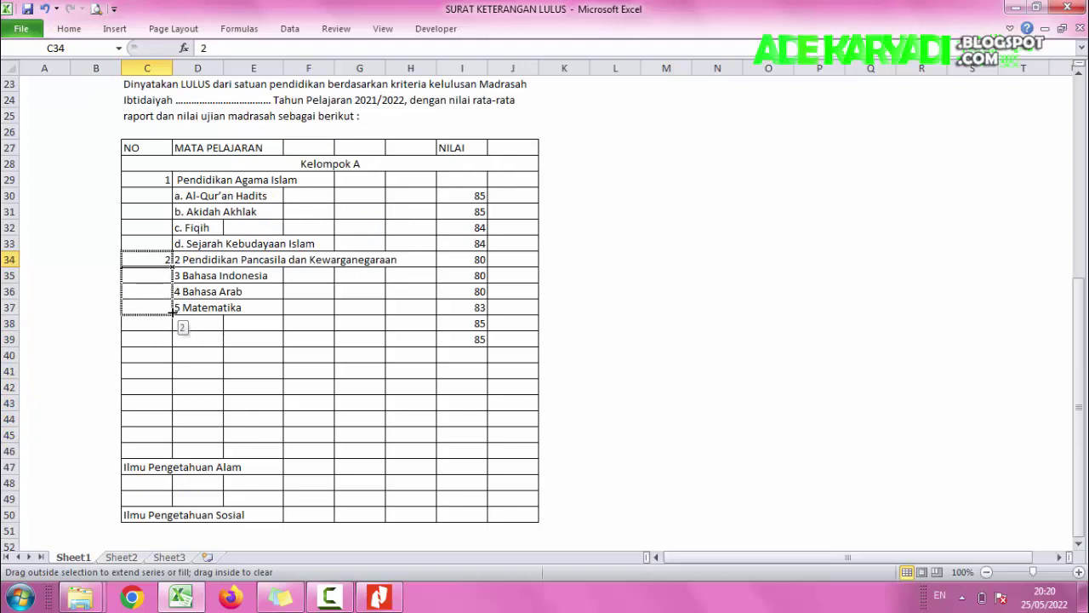
{"action": "left_click", "coordinate": [183, 325]}
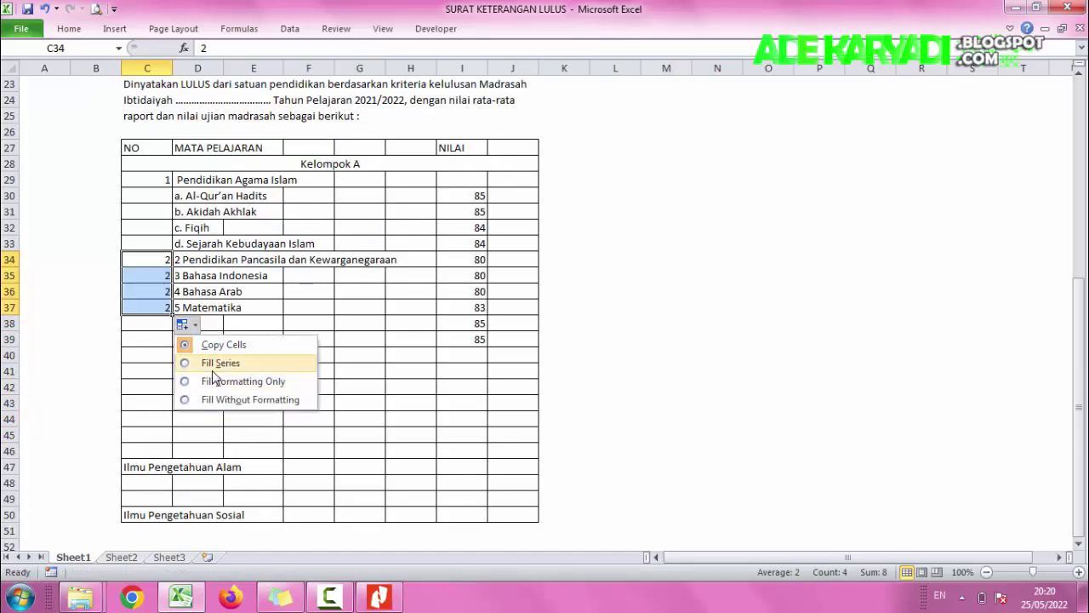
{"action": "left_click", "coordinate": [215, 363]}
- Strip the leading numbers from the subject names in D34 through D37
{"action": "left_click", "coordinate": [183, 259]}
{"action": "double_click", "coordinate": [183, 259]}
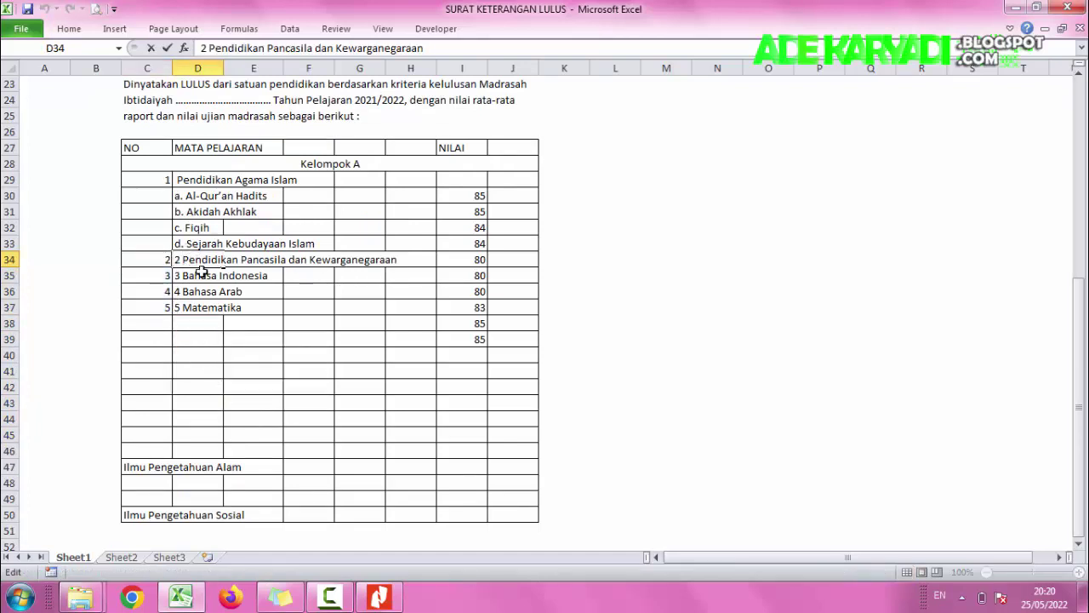
{"action": "key", "text": "BackSpace"}
{"action": "key", "text": "BackSpace"}
{"action": "double_click", "coordinate": [175, 277]}
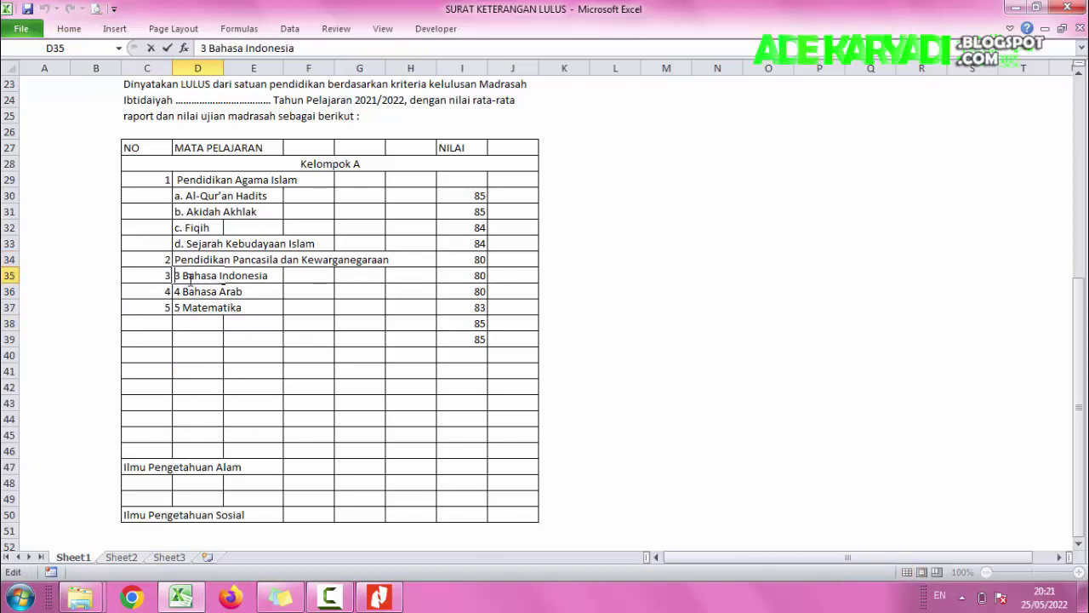
{"action": "key", "text": "BackSpace"}
{"action": "key", "text": "BackSpace"}
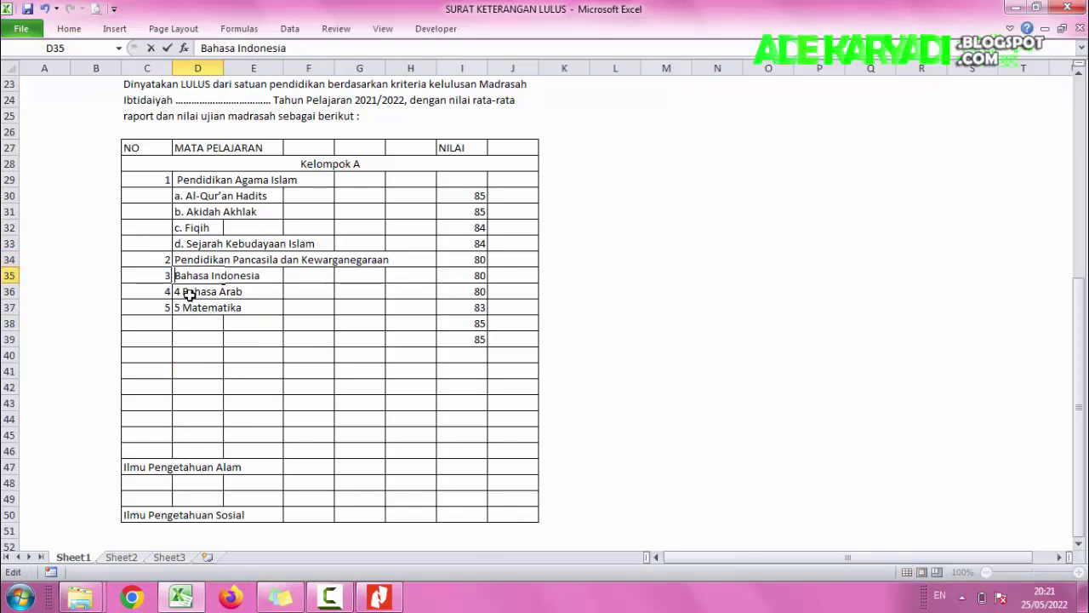
{"action": "double_click", "coordinate": [189, 291]}
{"action": "key", "text": "BackSpace"}
{"action": "key", "text": "BackSpace"}
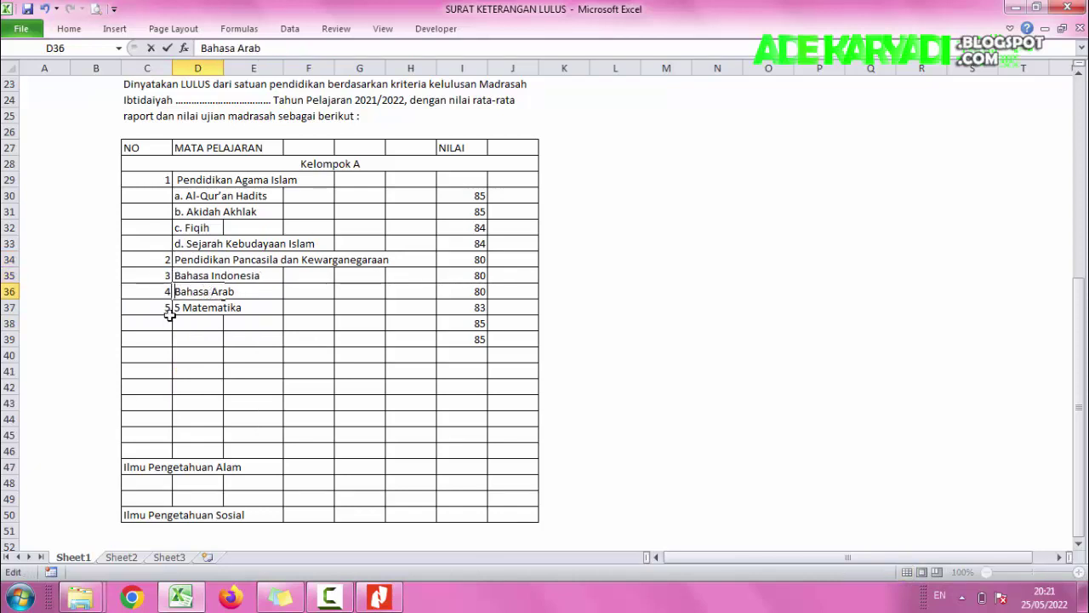
{"action": "double_click", "coordinate": [177, 308]}
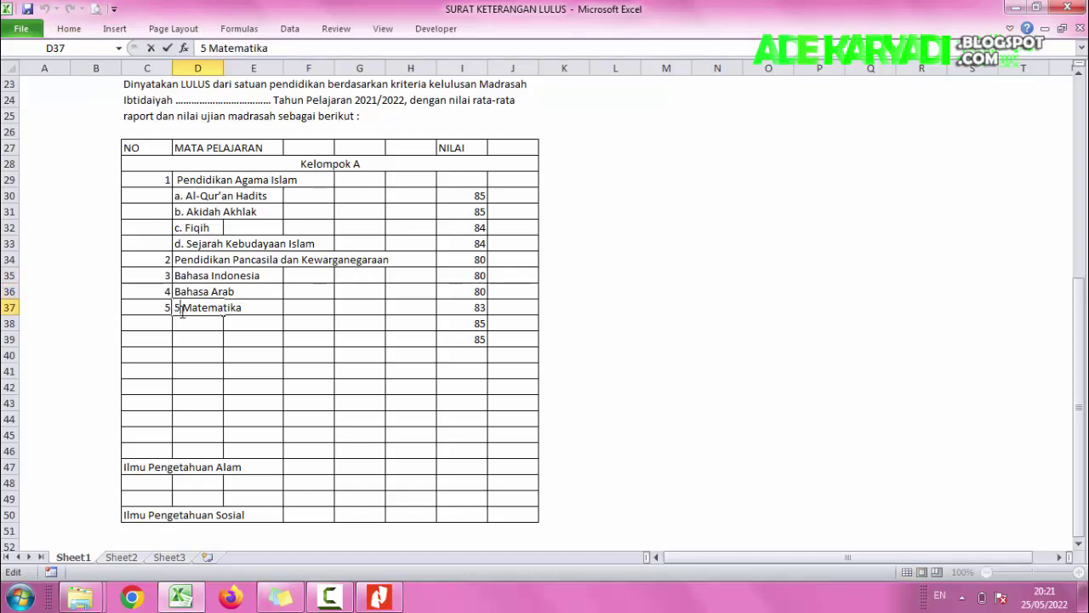
{"action": "key", "text": "BackSpace"}
{"action": "key", "text": "BackSpace"}
{"action": "left_click", "coordinate": [250, 342]}
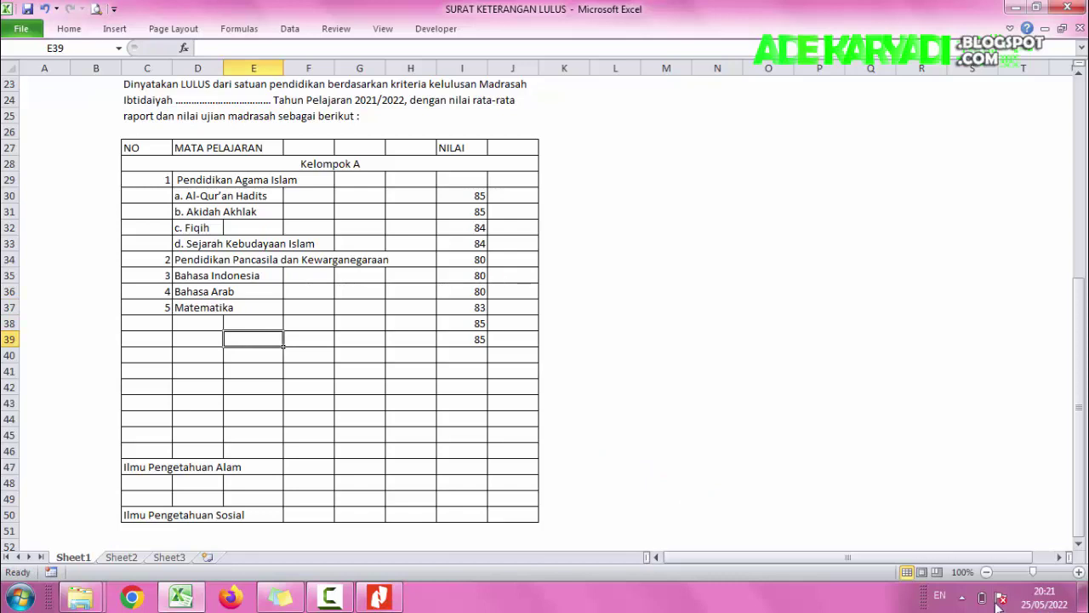
- After checking the SKL MADRASAH PDF, copy Ilmu Pengetahuan Alam (C47) and Ilmu Pengetahuan Sosial (C50)
{"action": "left_click", "coordinate": [203, 343]}
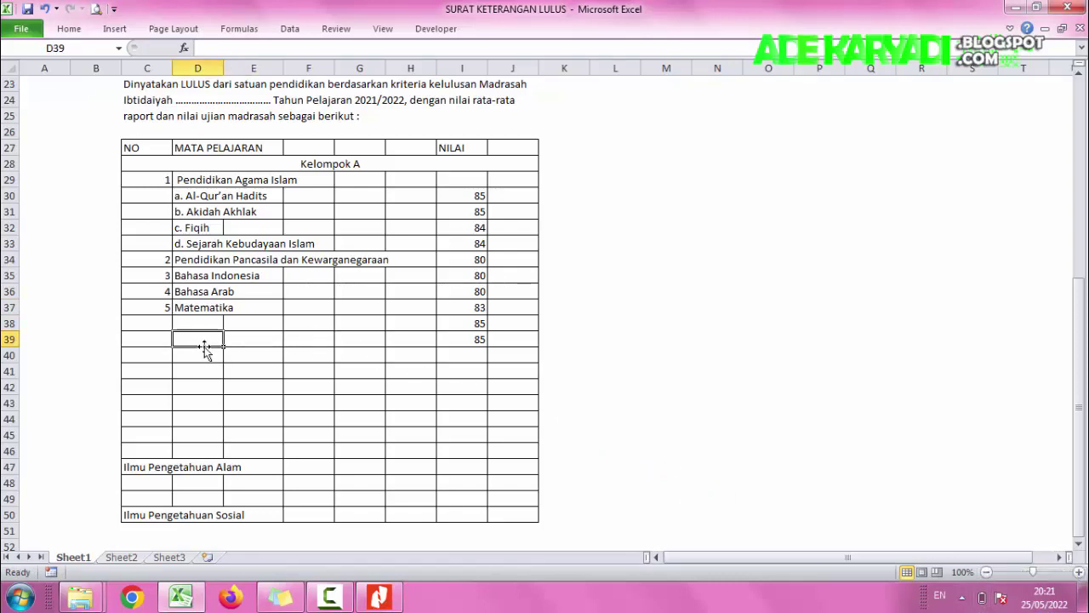
{"action": "scroll", "coordinate": [331, 343], "scroll_direction": "up", "scroll_amount": 1}
{"action": "scroll", "coordinate": [331, 357], "scroll_direction": "down", "scroll_amount": 1}
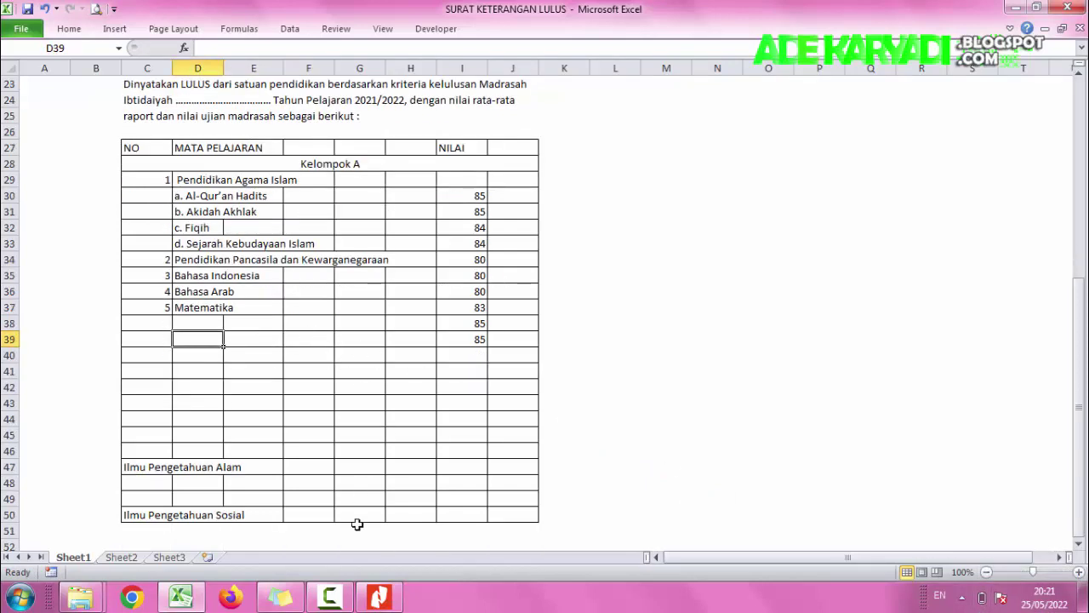
{"action": "left_click", "coordinate": [338, 600]}
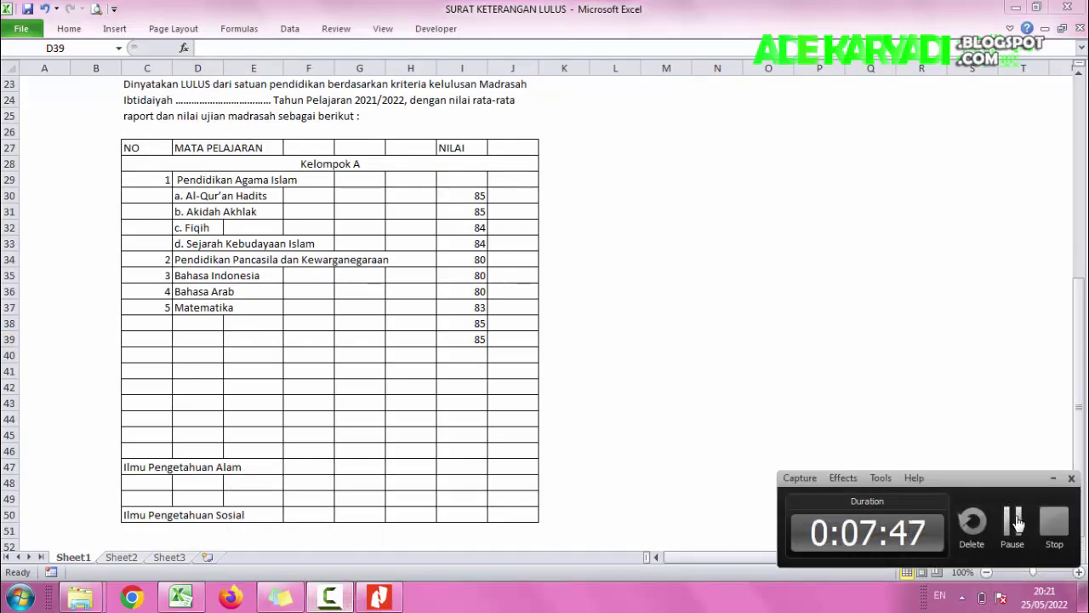
{"action": "left_click", "coordinate": [1013, 521]}
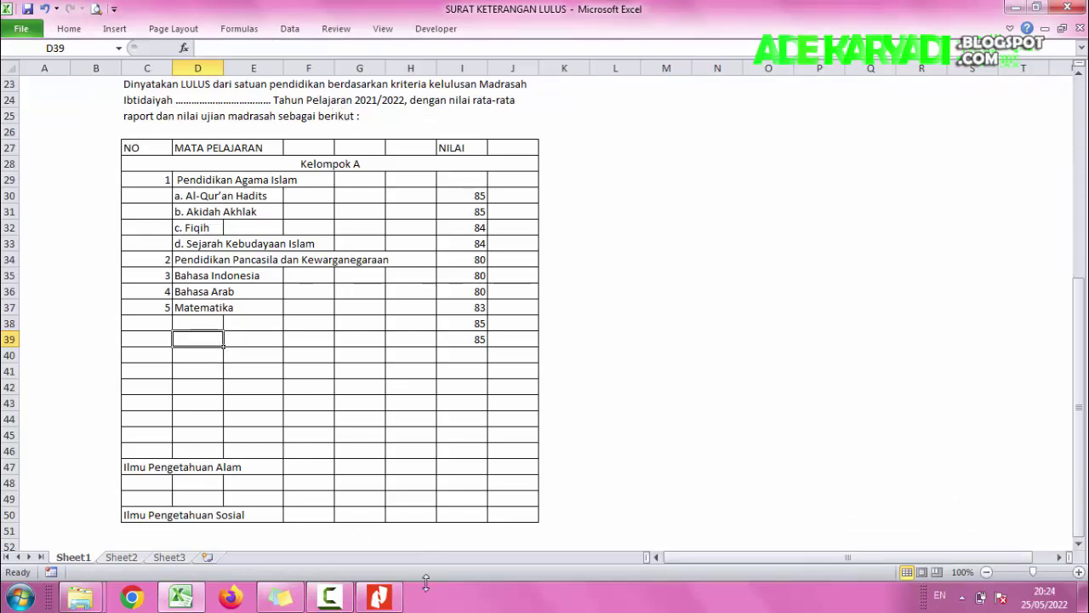
{"action": "left_click", "coordinate": [381, 597]}
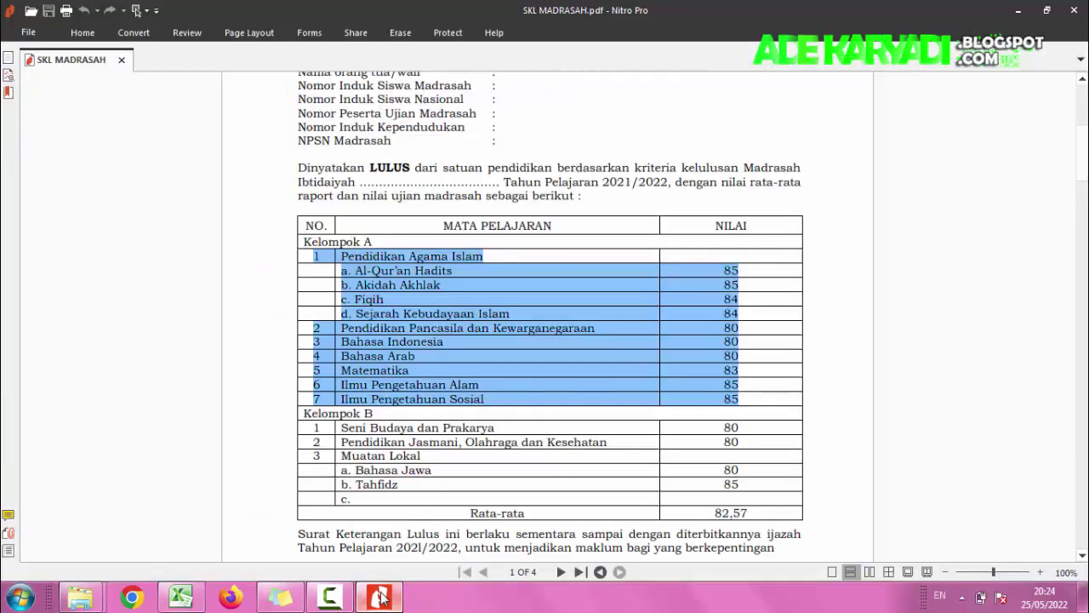
{"action": "left_click", "coordinate": [381, 597]}
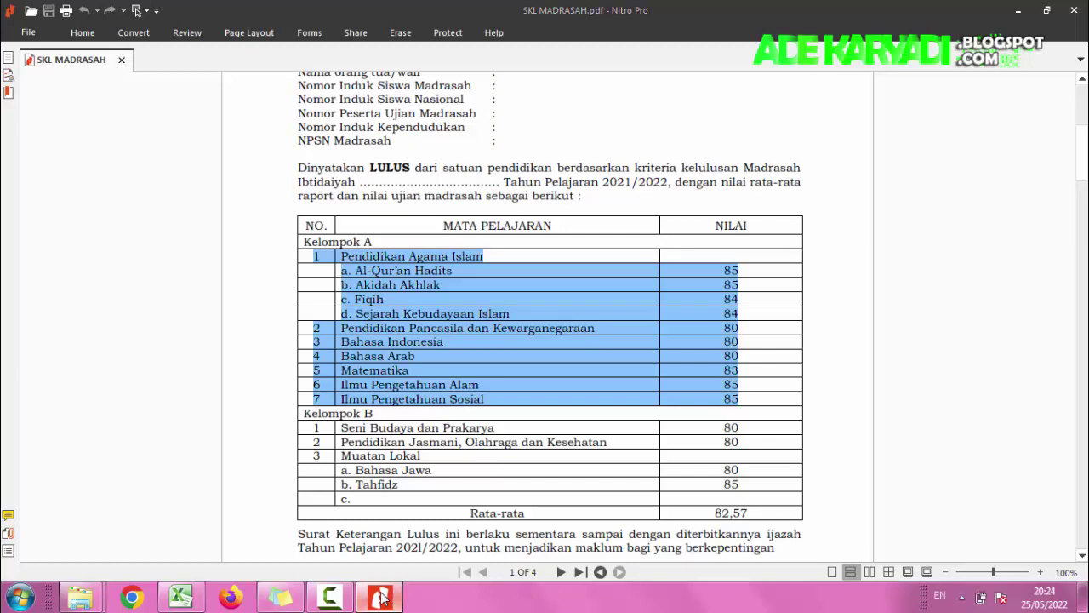
{"action": "left_click", "coordinate": [145, 470]}
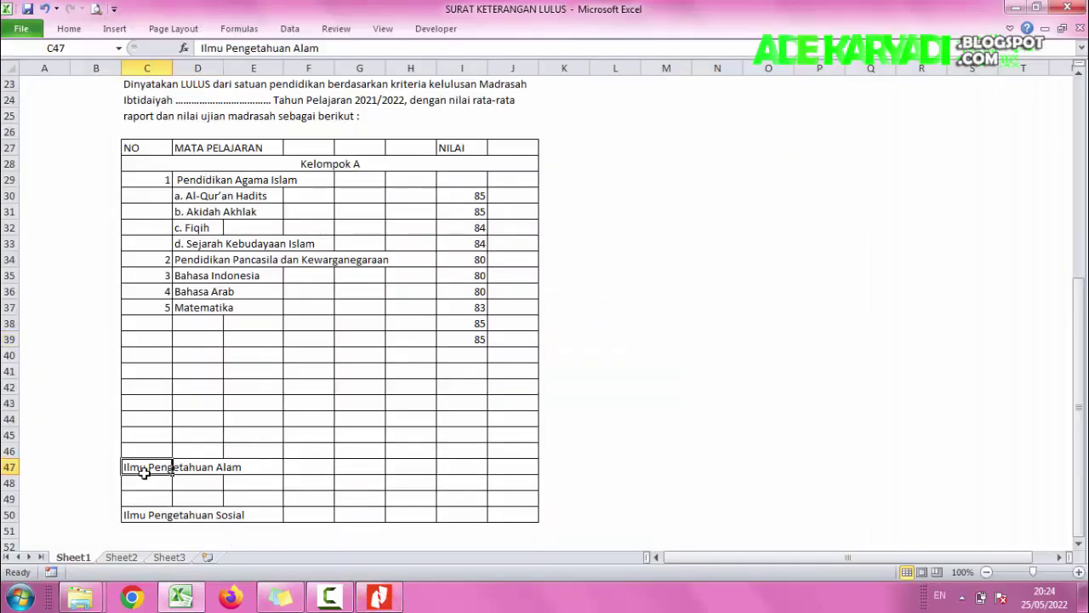
{"action": "left_click", "coordinate": [152, 513], "text": "ctrl"}
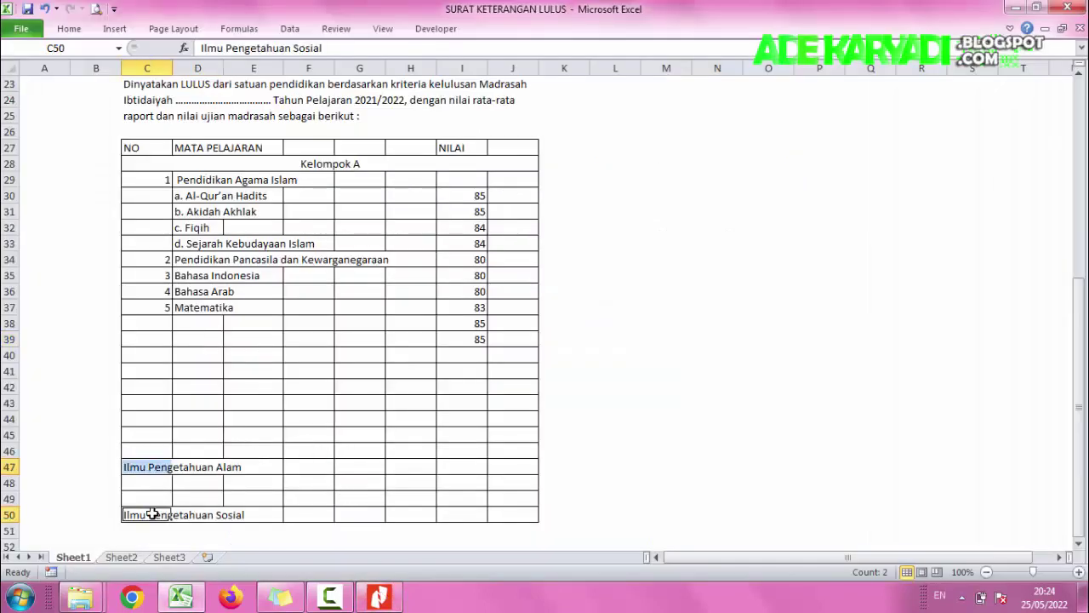
{"action": "key", "text": "ctrl+c"}
- Paste the two subject names into D38:D39, undoing a paste that overwrote Matematika
{"action": "left_click", "coordinate": [200, 333]}
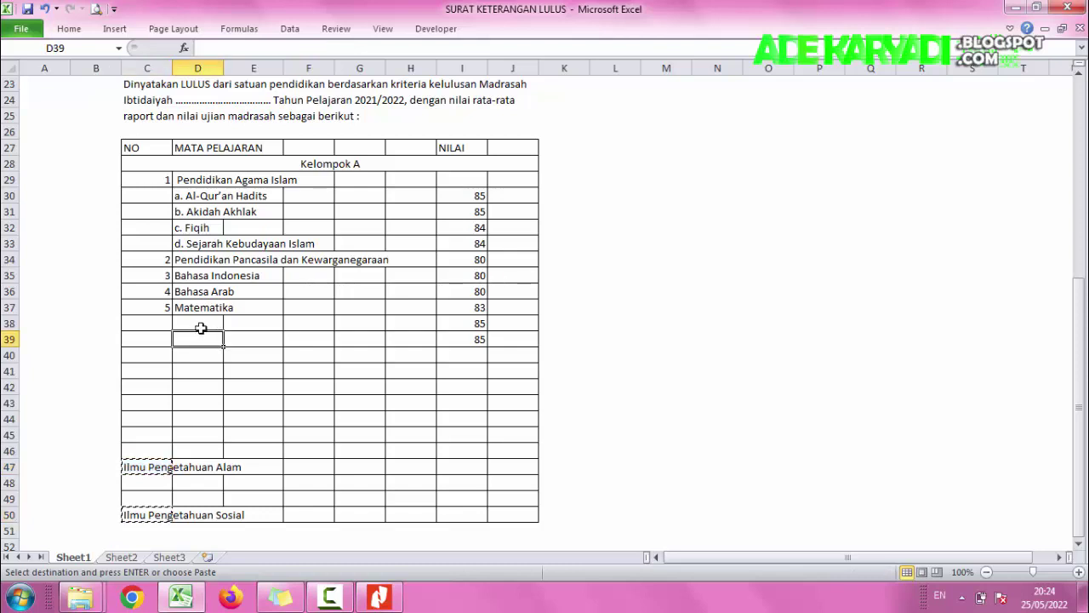
{"action": "left_click_drag", "start_coordinate": [201, 326], "coordinate": [206, 311]}
{"action": "key", "text": "ctrl+v"}
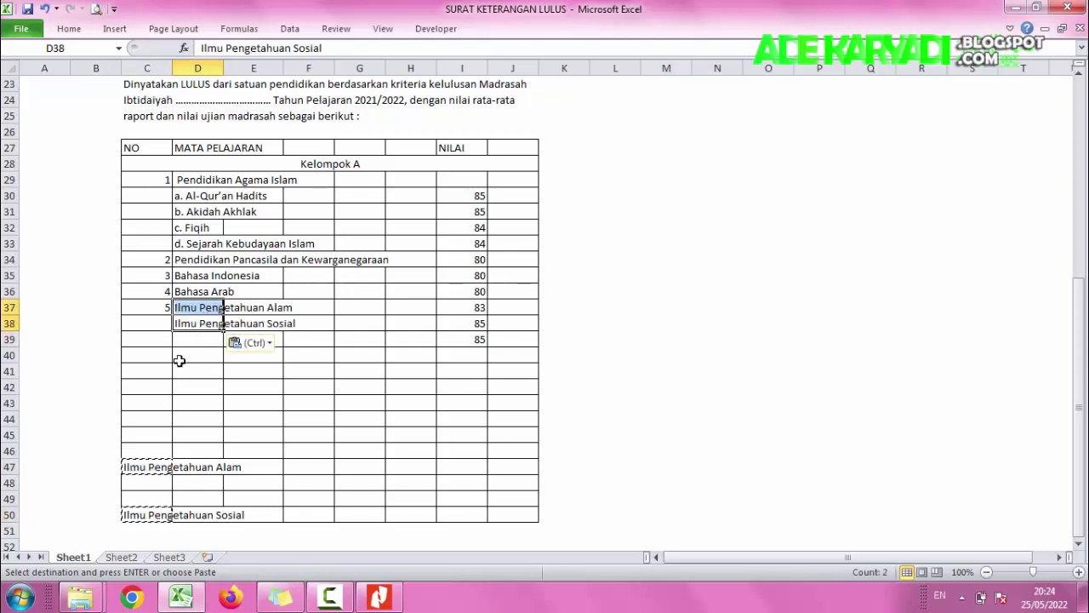
{"action": "key", "text": "ctrl+z"}
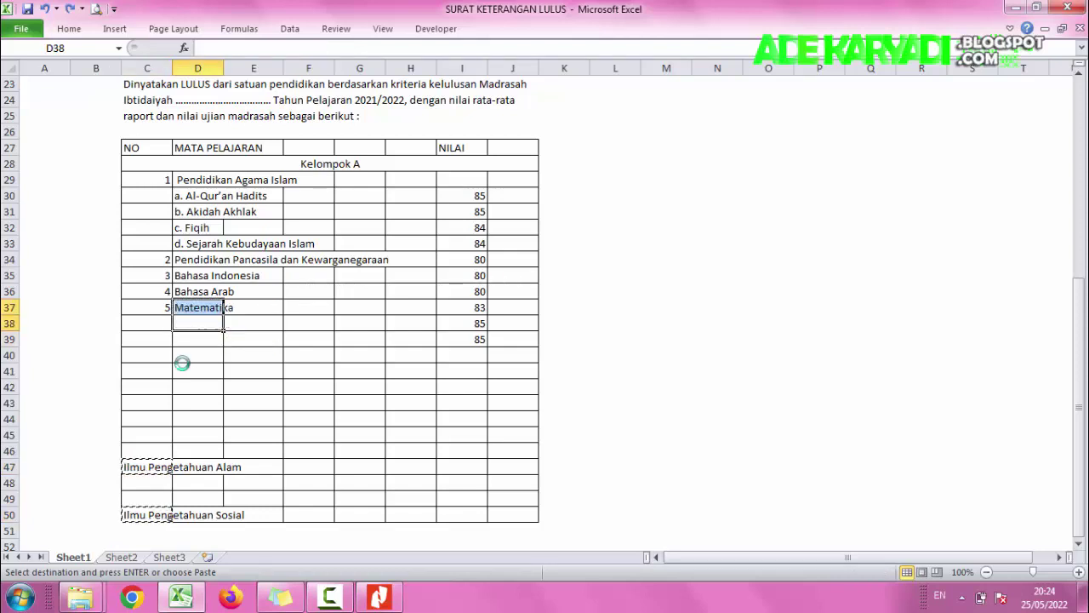
{"action": "left_click_drag", "start_coordinate": [201, 327], "coordinate": [201, 340]}
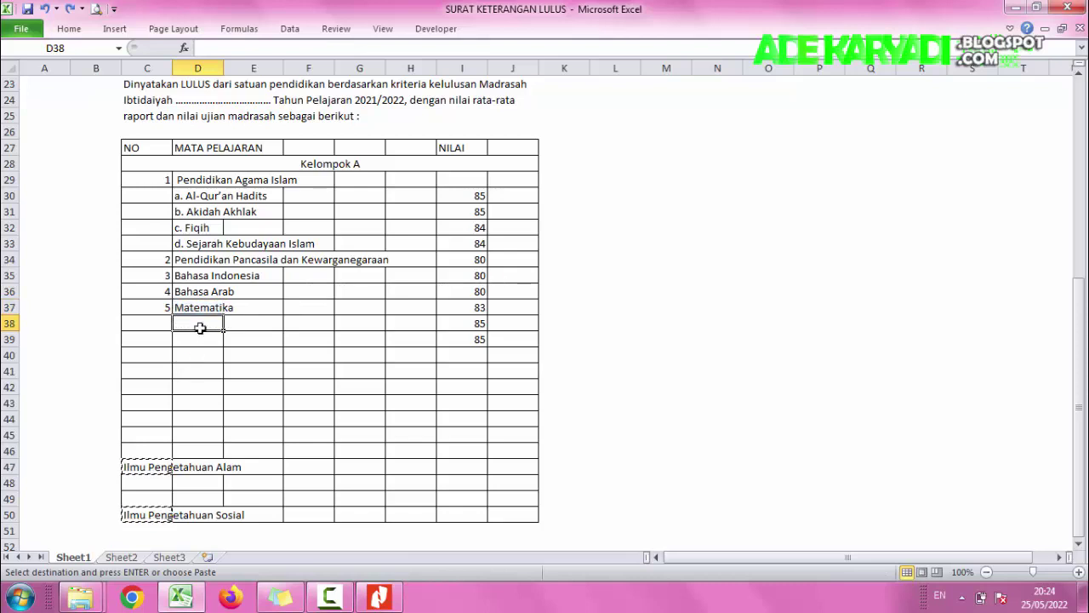
{"action": "key", "text": "ctrl+v"}
- Number the new subjects 6 in C38 and 7 in C39, then compare with the PDF
{"action": "left_click", "coordinate": [153, 325]}
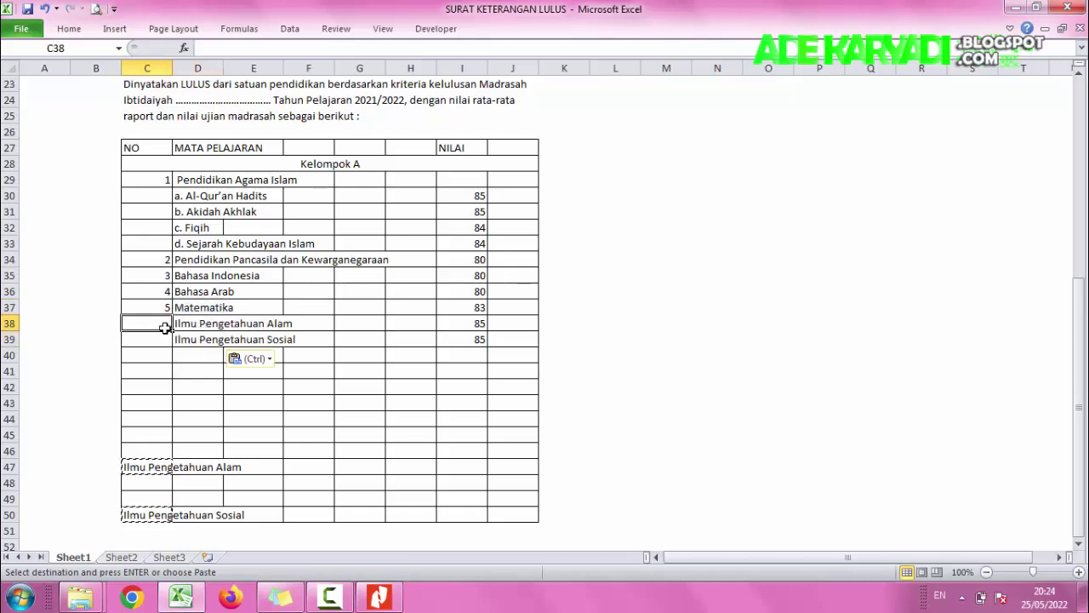
{"action": "type", "text": "6"}
{"action": "left_click", "coordinate": [165, 339]}
{"action": "type", "text": "7"}
{"action": "left_click", "coordinate": [206, 370]}
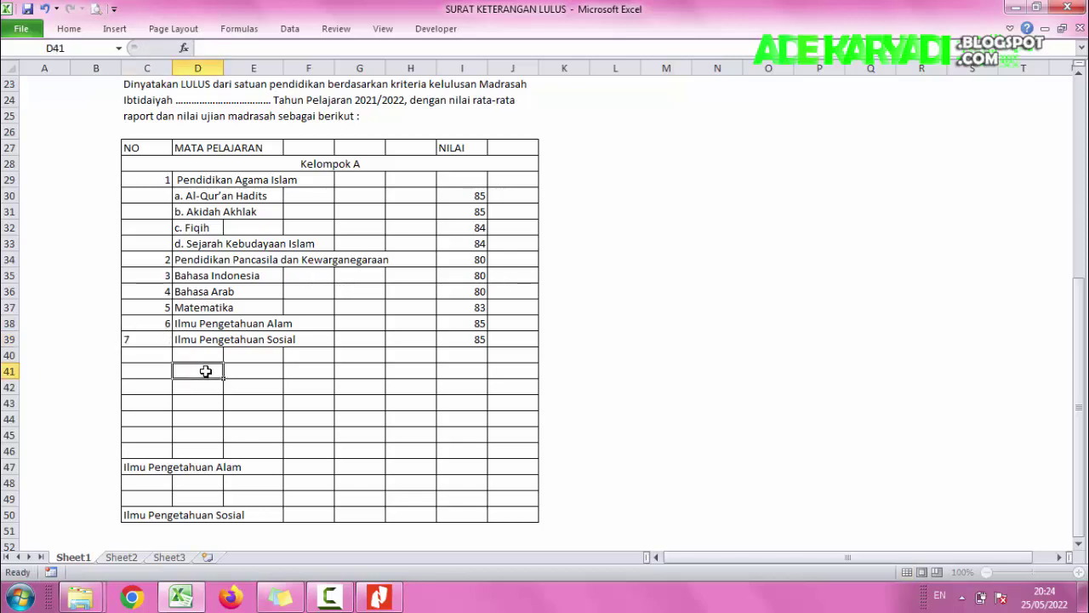
{"action": "left_click", "coordinate": [379, 598]}
- Select the Kelompok B subjects and scores in the SKL MADRASAH PDF's grade table for copying
{"action": "left_click", "coordinate": [378, 599]}
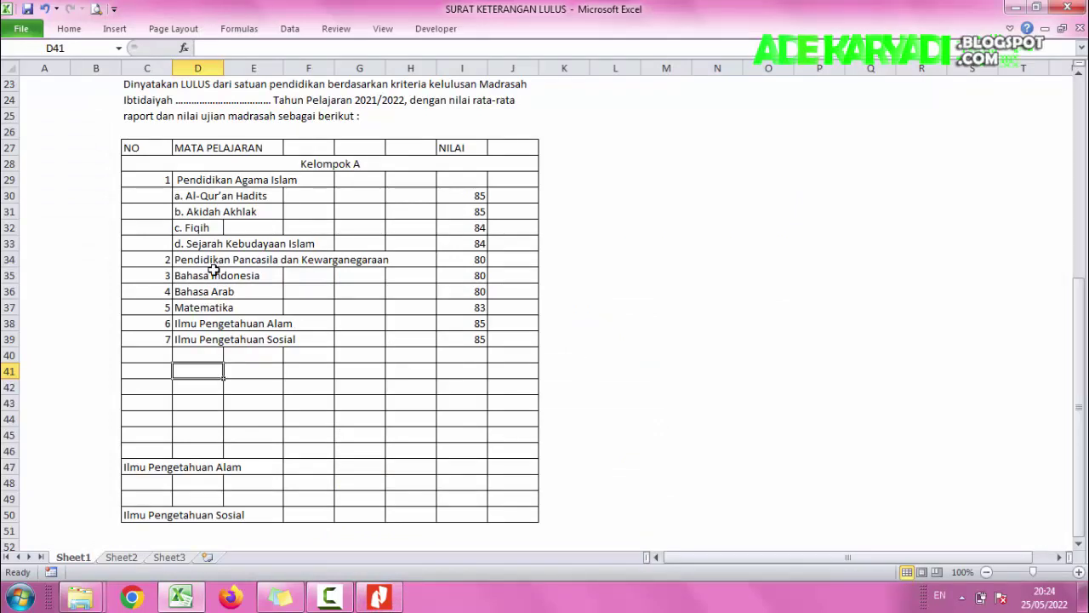
{"action": "left_click", "coordinate": [380, 595]}
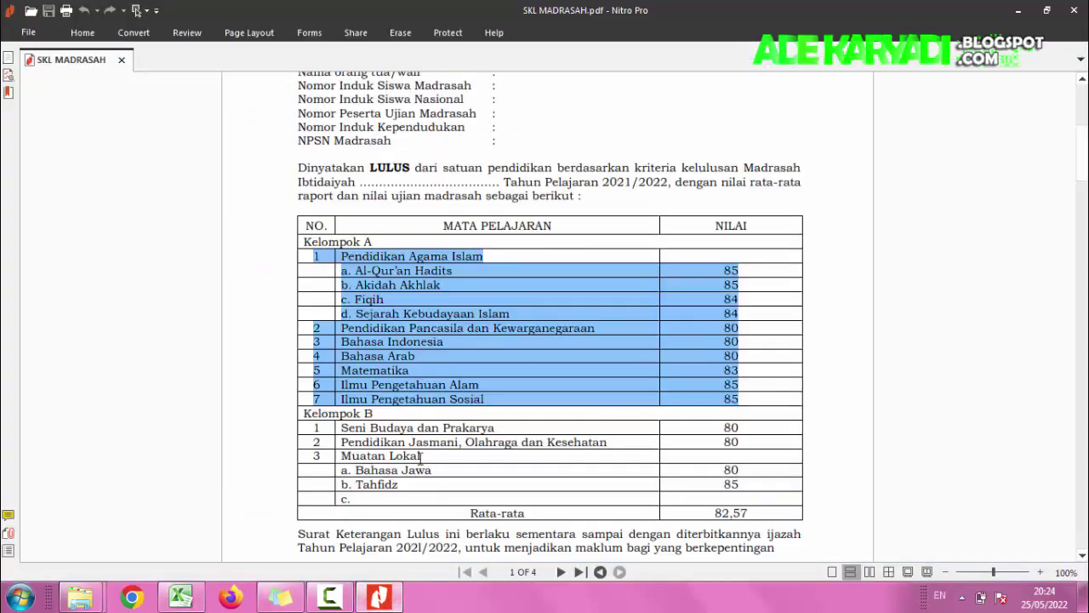
{"action": "scroll", "coordinate": [360, 363], "scroll_direction": "down", "scroll_amount": 3}
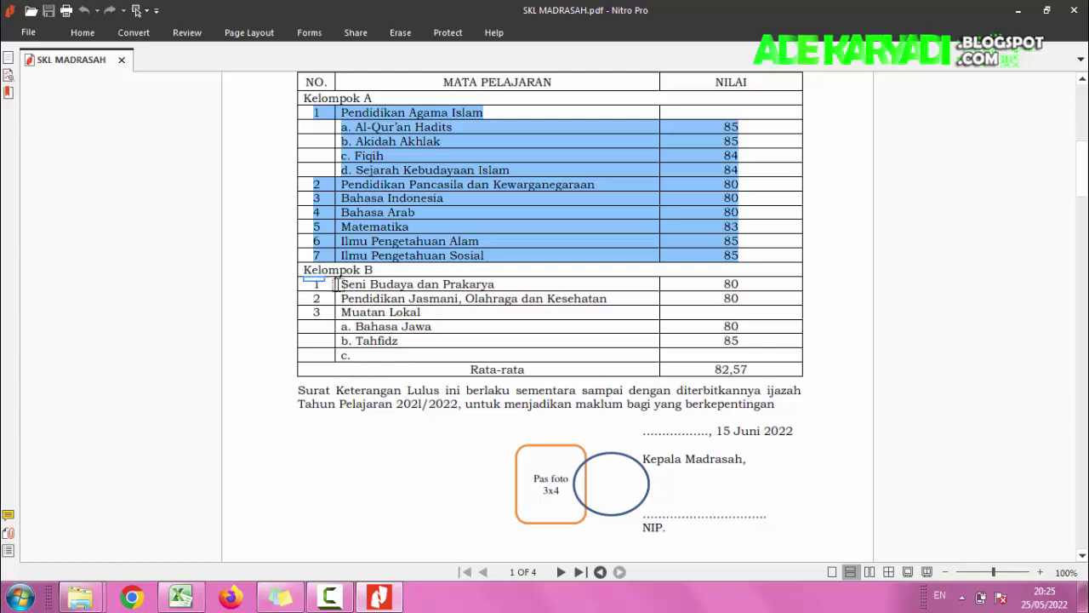
{"action": "left_click", "coordinate": [304, 275]}
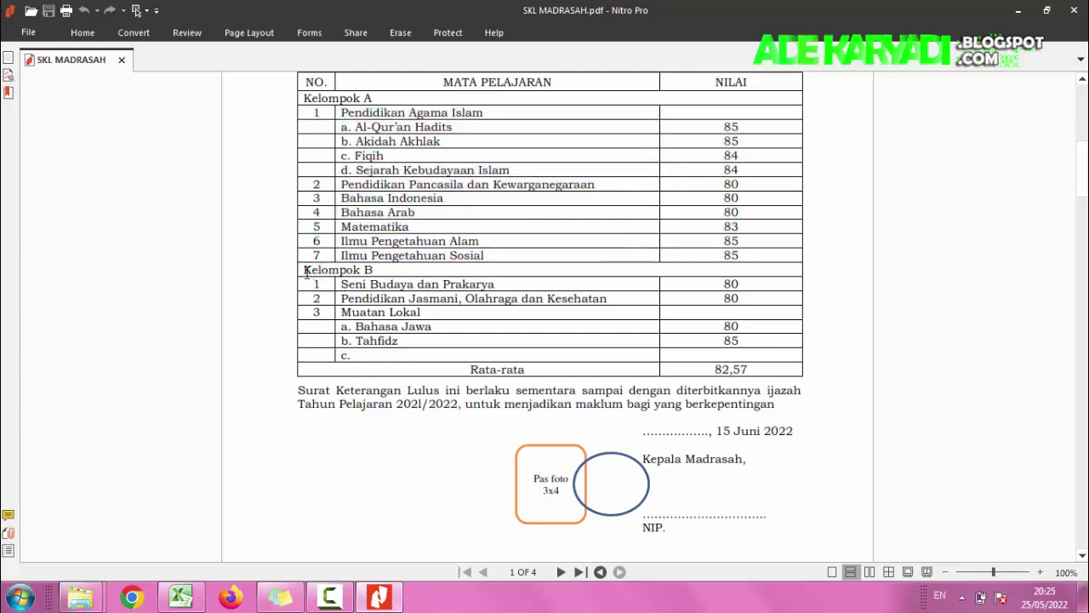
{"action": "left_click_drag", "start_coordinate": [306, 273], "coordinate": [748, 339]}
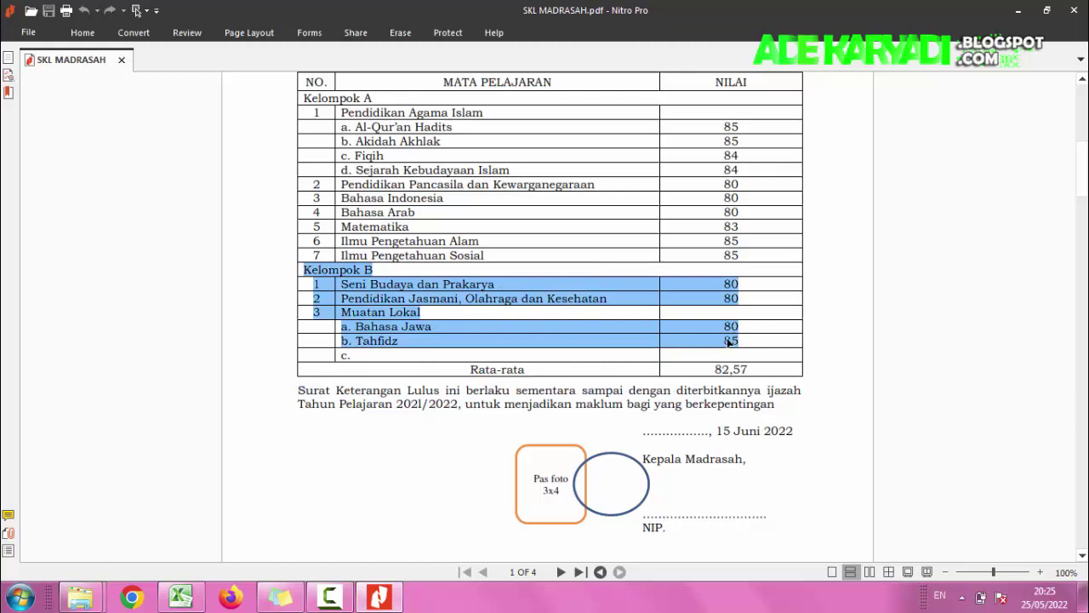
{"action": "left_click", "coordinate": [181, 597]}
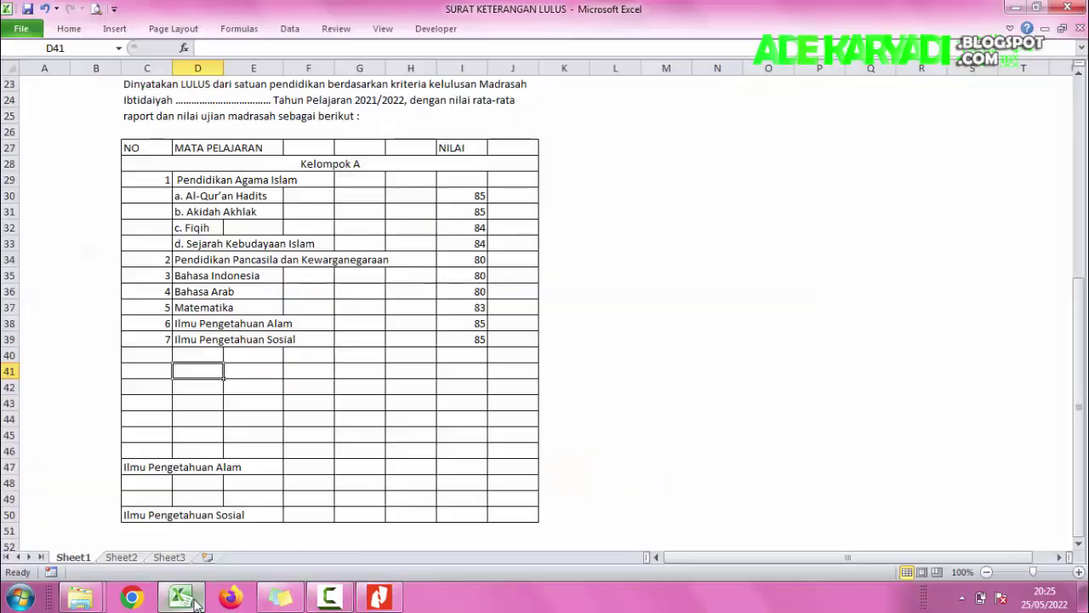
- Paste the Kelompok B rows starting at C40 and clear the leftover text in C50
{"action": "right_click", "coordinate": [138, 355]}
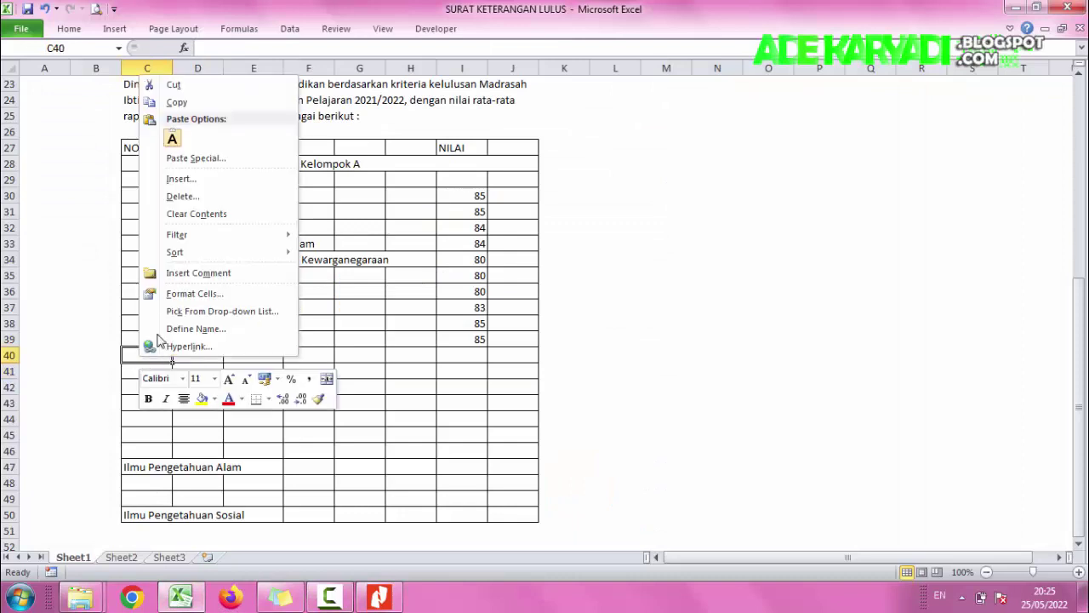
{"action": "left_click", "coordinate": [172, 142]}
{"action": "left_click", "coordinate": [142, 517]}
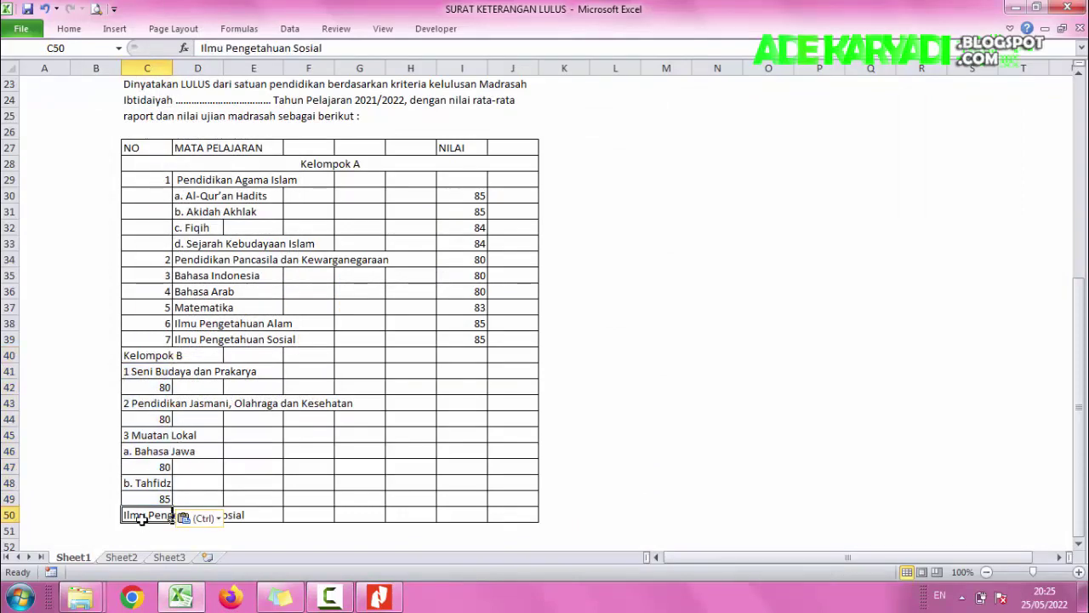
{"action": "key", "text": "Delete"}
- Paste the four Kelompok B scores from C42, C44, C47, C49 as values into I41:I44
{"action": "left_click", "coordinate": [149, 390]}
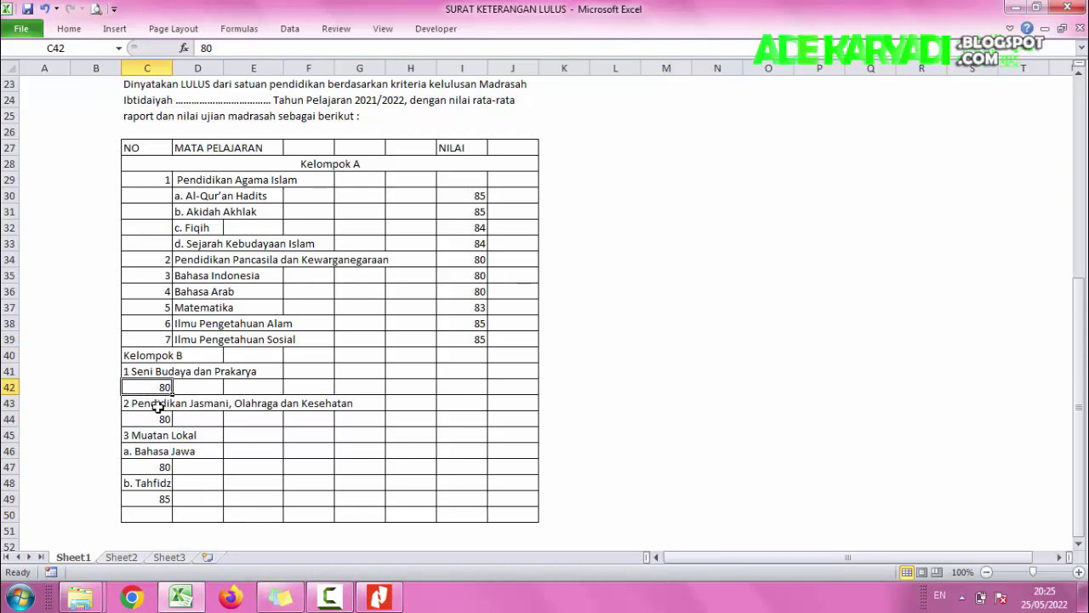
{"action": "left_click", "coordinate": [156, 418], "text": "ctrl"}
{"action": "left_click", "coordinate": [167, 468], "text": "ctrl"}
{"action": "left_click", "coordinate": [165, 498], "text": "ctrl"}
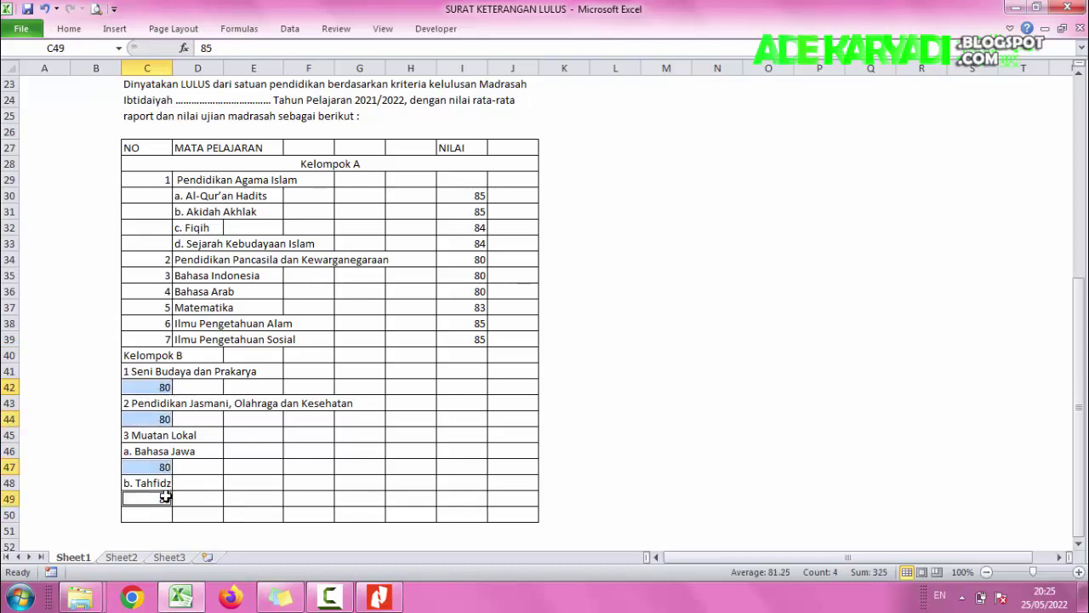
{"action": "key", "text": "ctrl+c"}
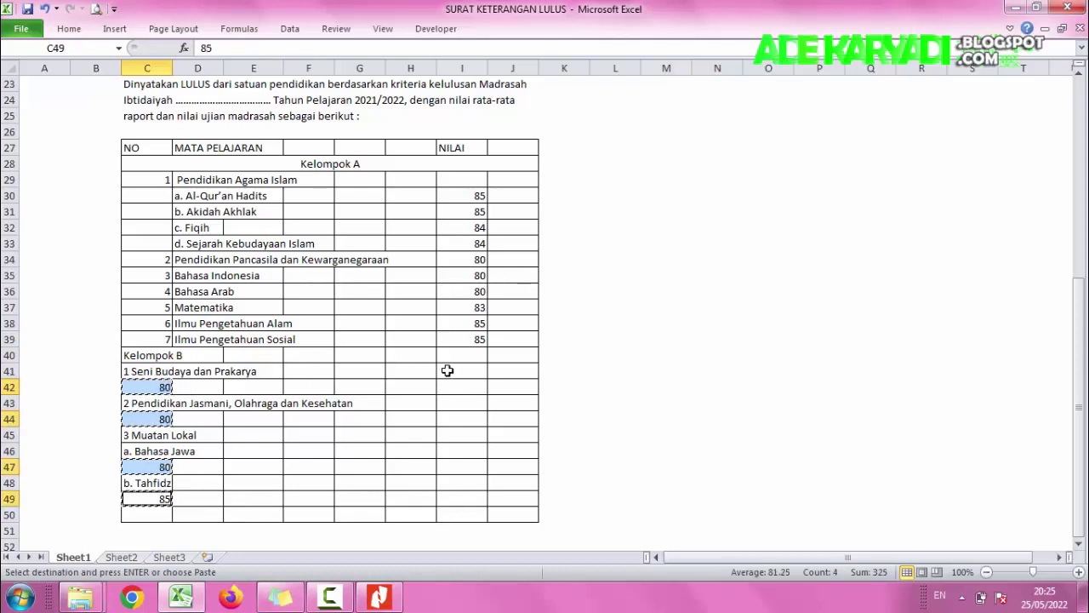
{"action": "left_click", "coordinate": [455, 371]}
{"action": "right_click", "coordinate": [464, 372]}
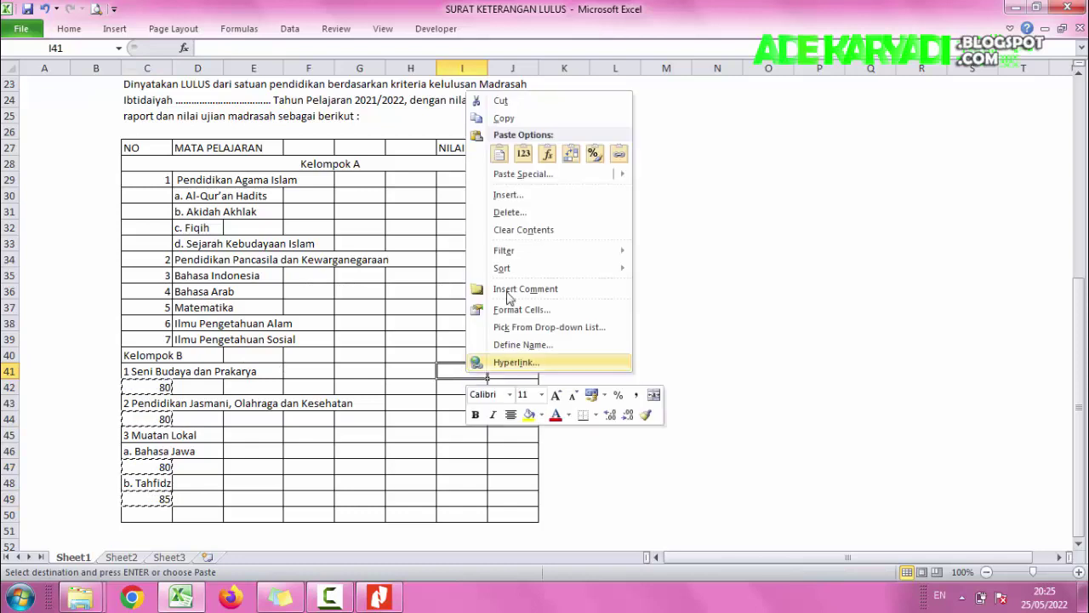
{"action": "left_click", "coordinate": [523, 154]}
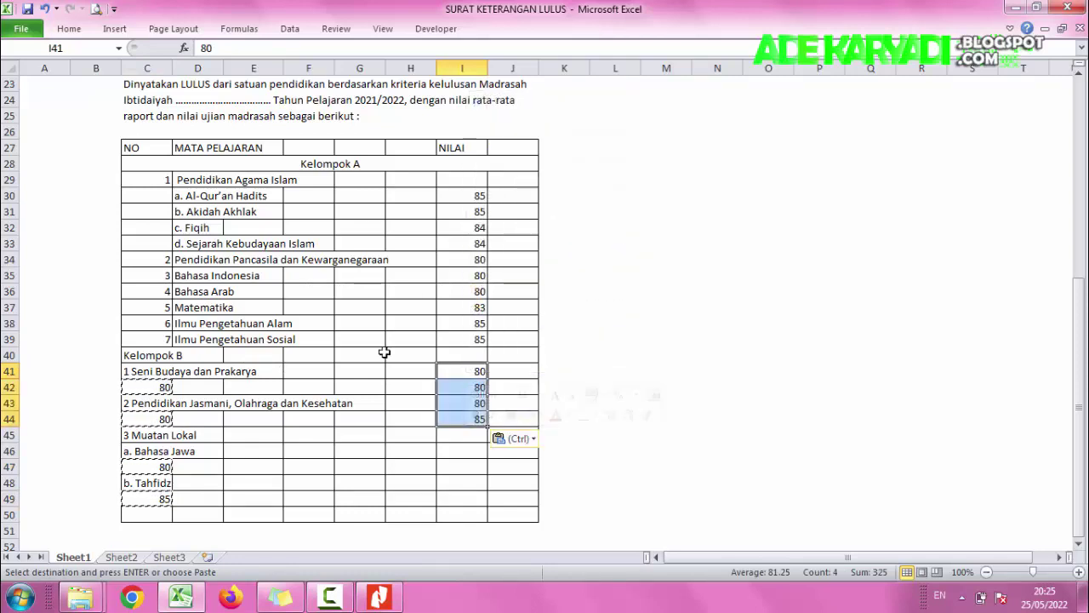
- Clear the duplicate scores from C42, C44, C47 and C49
{"action": "left_click", "coordinate": [163, 387]}
{"action": "left_click", "coordinate": [162, 419], "text": "ctrl"}
{"action": "left_click", "coordinate": [166, 466], "text": "ctrl"}
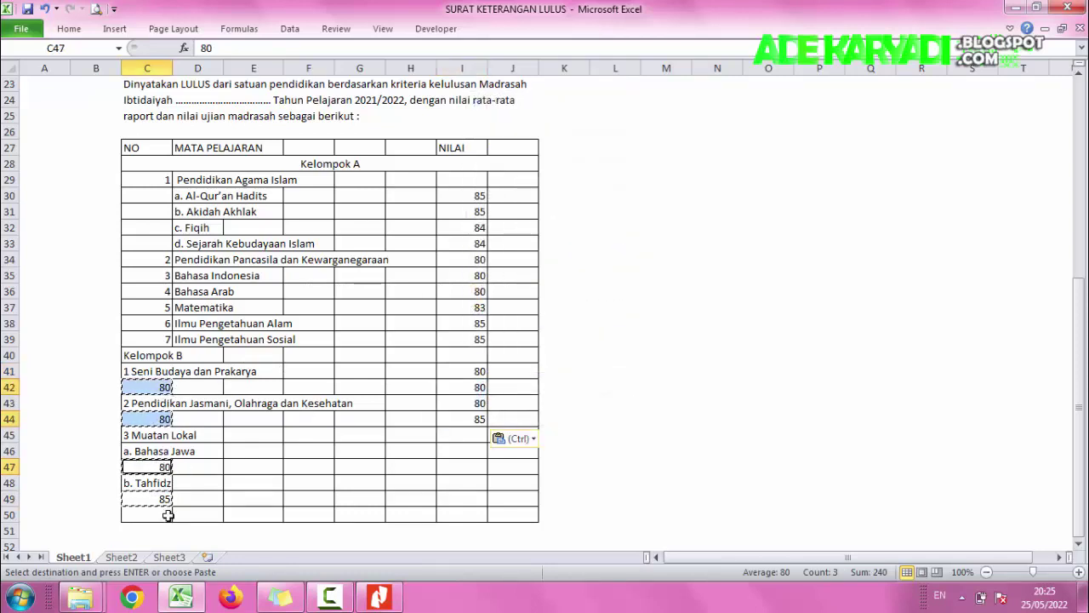
{"action": "left_click", "coordinate": [161, 502], "text": "ctrl"}
{"action": "key", "text": "Delete"}
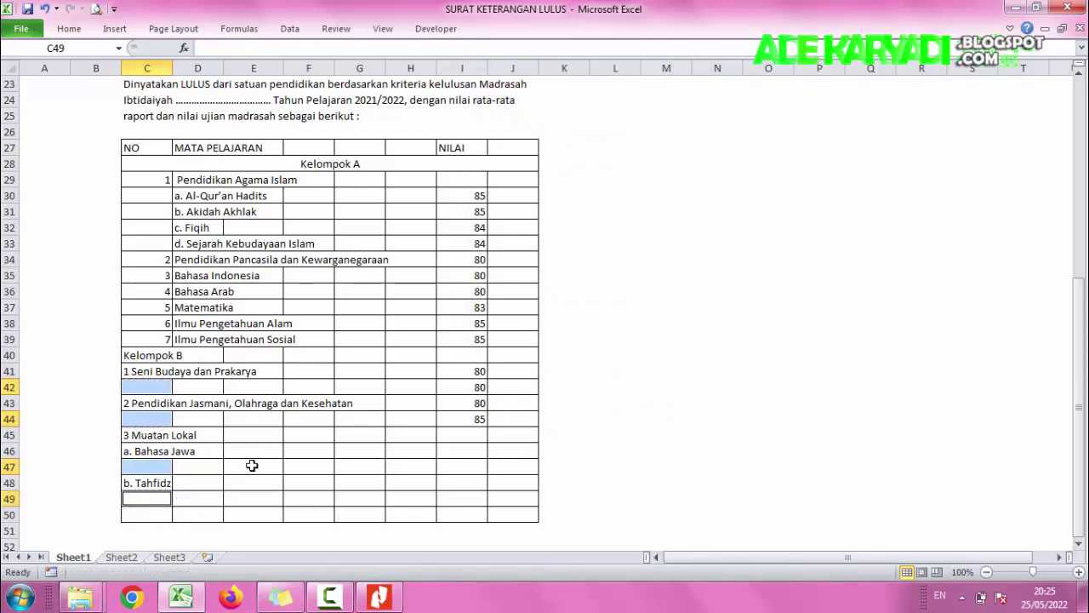
{"action": "left_click", "coordinate": [250, 466]}
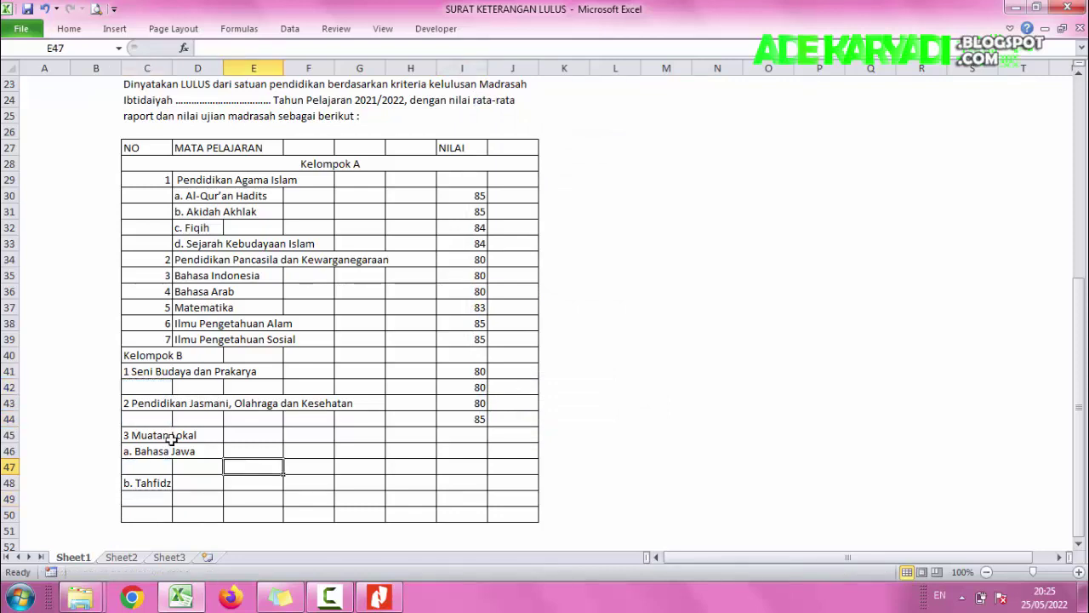
- Move the numbered Seni Budaya, Pendidikan Jasmani and Muatan Lokal entries to D41 and clear C41:C45
{"action": "left_click", "coordinate": [151, 386]}
{"action": "left_click", "coordinate": [146, 371]}
{"action": "left_click", "coordinate": [129, 405], "text": "ctrl"}
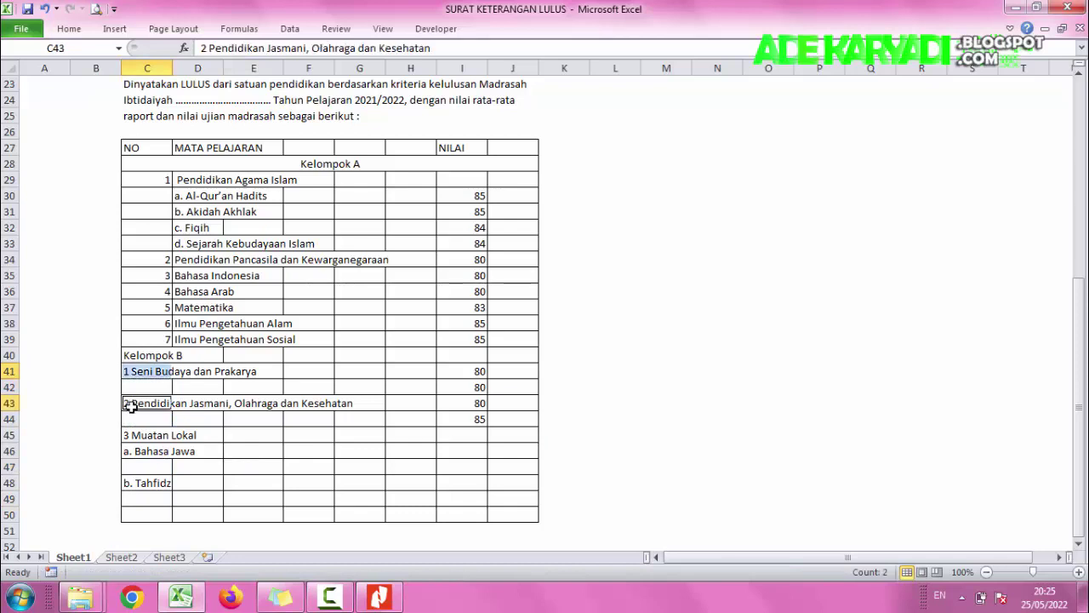
{"action": "left_click", "coordinate": [141, 433], "text": "ctrl"}
{"action": "key", "text": "ctrl+c"}
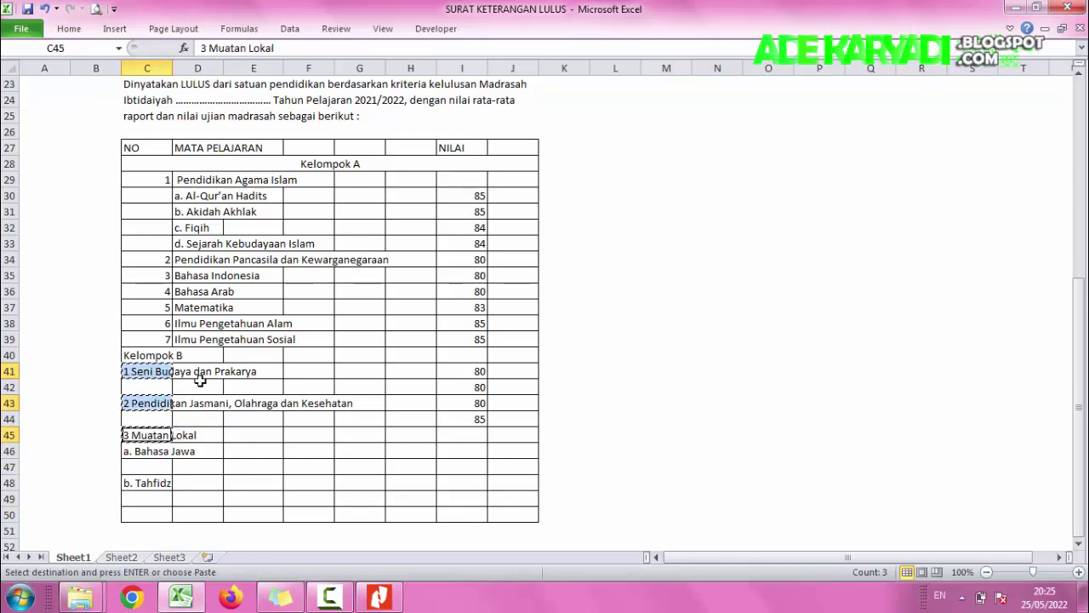
{"action": "left_click", "coordinate": [196, 372]}
{"action": "key", "text": "ctrl+v"}
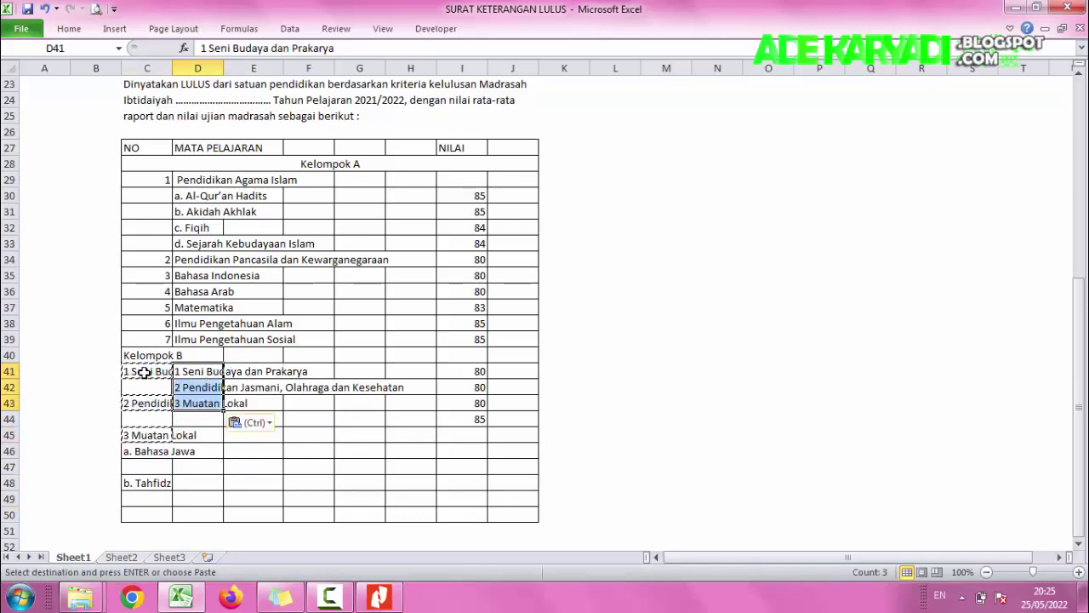
{"action": "left_click_drag", "start_coordinate": [144, 372], "coordinate": [145, 436]}
{"action": "key", "text": "Delete"}
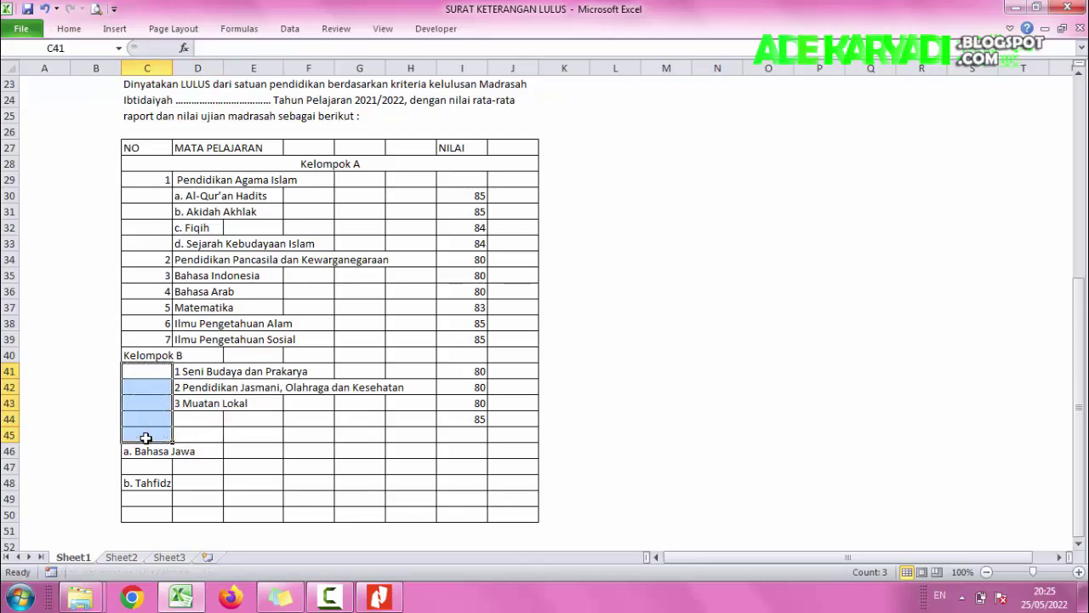
- Remove the leading numbers 1, 2, 3 from the subject names in D41:D43
{"action": "left_click", "coordinate": [187, 374]}
{"action": "double_click", "coordinate": [172, 372]}
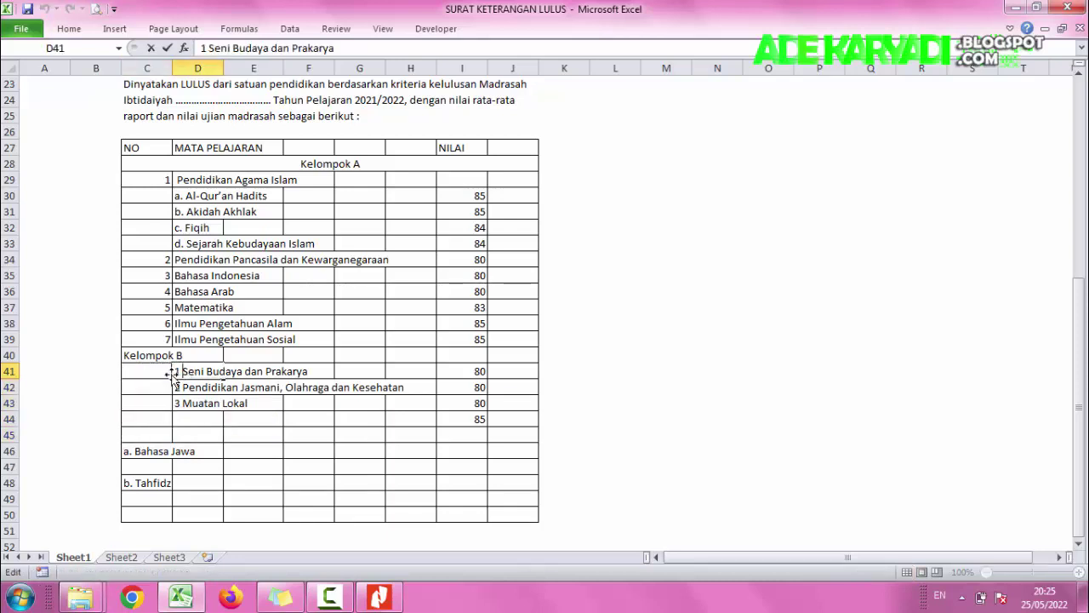
{"action": "key", "text": "Delete"}
{"action": "key", "text": "BackSpace"}
{"action": "double_click", "coordinate": [181, 385]}
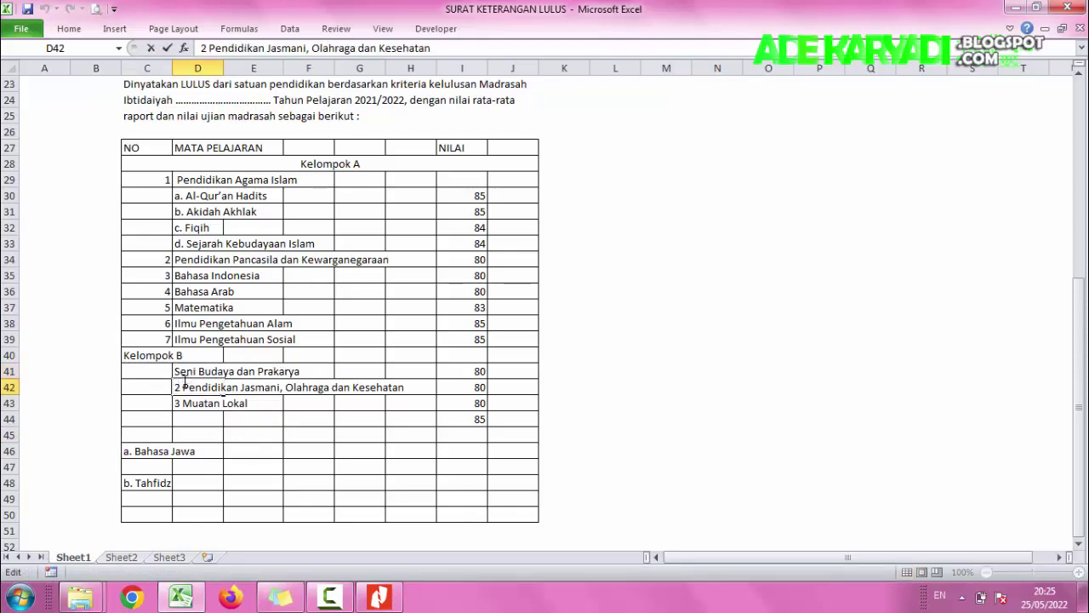
{"action": "key", "text": "Delete"}
{"action": "key", "text": "BackSpace"}
{"action": "double_click", "coordinate": [181, 403]}
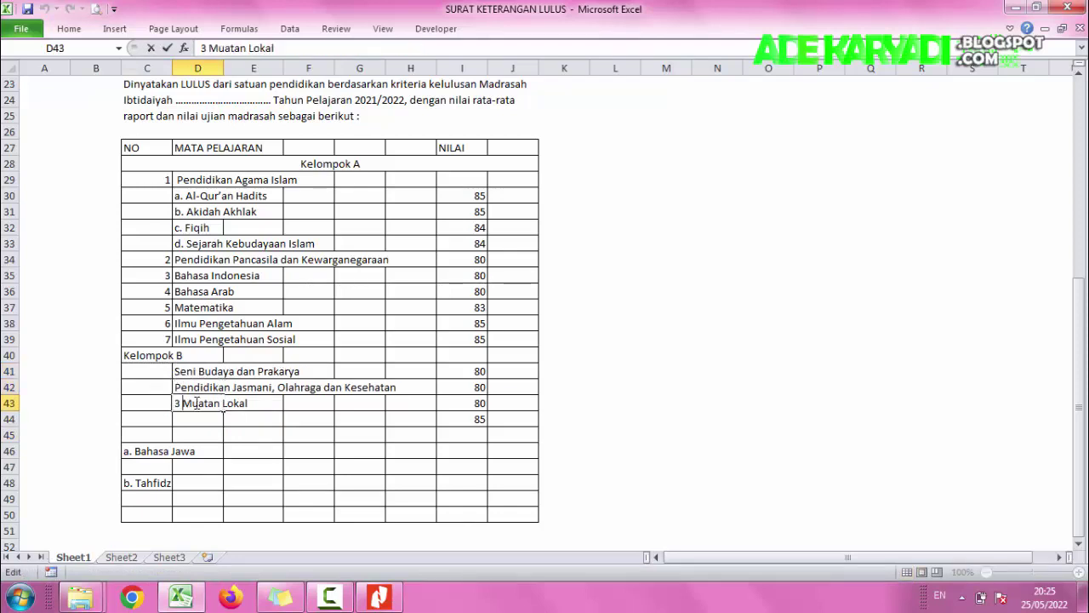
{"action": "key", "text": "Delete"}
{"action": "key", "text": "BackSpace"}
{"action": "left_click", "coordinate": [189, 435]}
- Enter 1, 2 and 3 in C41:C43 and compare with the reference PDF
{"action": "left_click", "coordinate": [157, 385]}
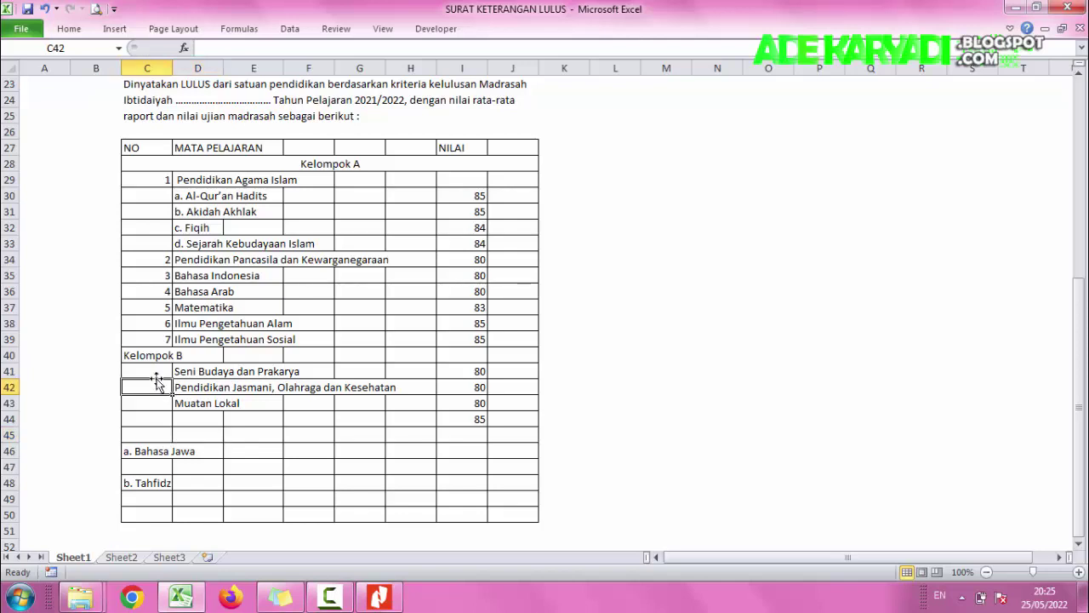
{"action": "left_click", "coordinate": [156, 375]}
{"action": "type", "text": "1"}
{"action": "left_click", "coordinate": [158, 387]}
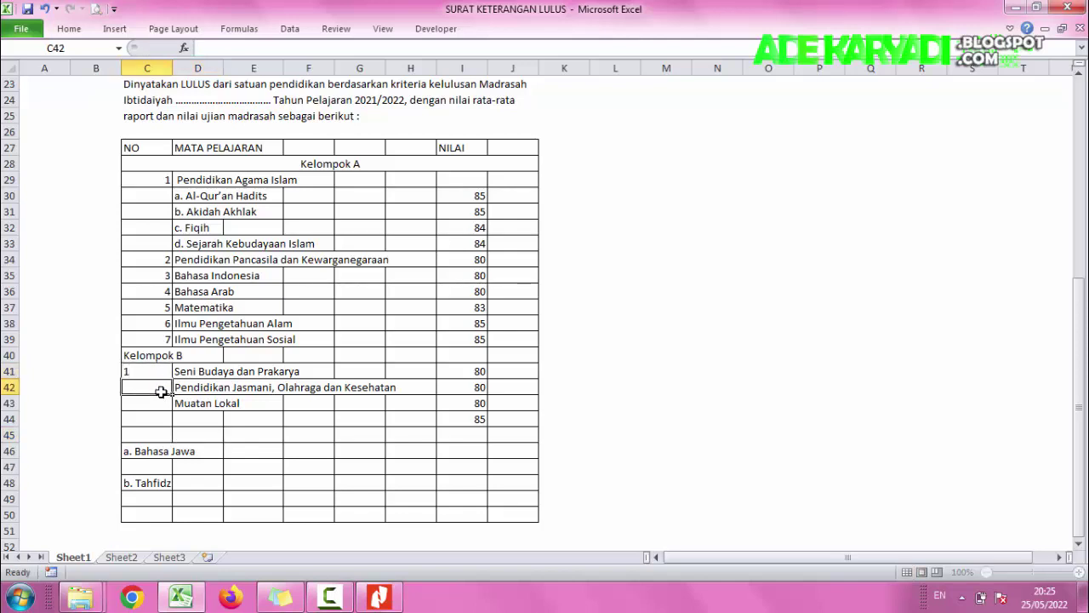
{"action": "type", "text": "2"}
{"action": "left_click", "coordinate": [158, 402]}
{"action": "type", "text": "3"}
{"action": "left_click", "coordinate": [180, 436]}
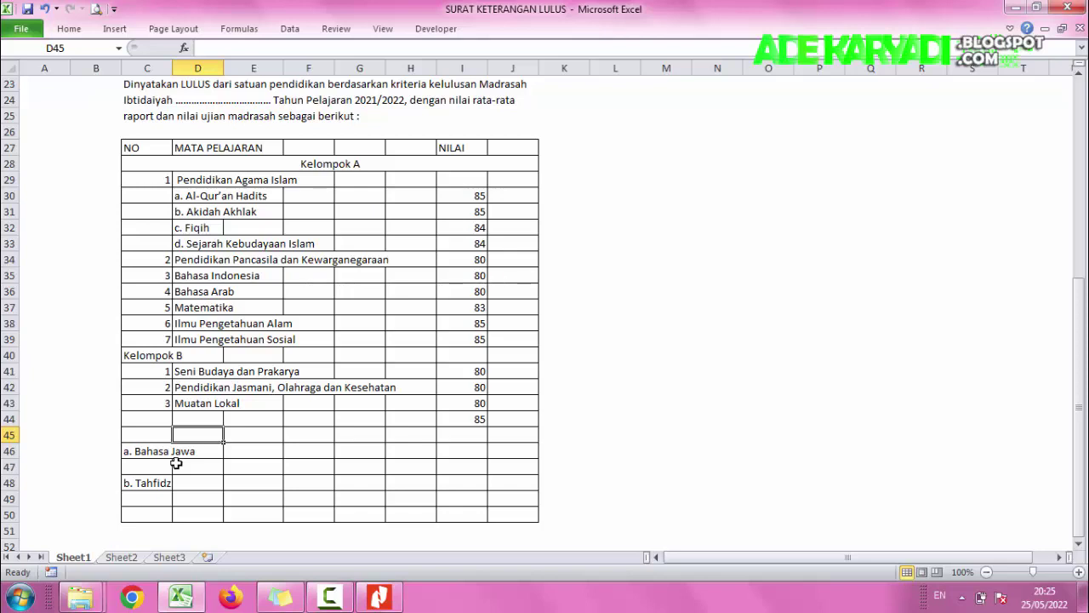
{"action": "left_click", "coordinate": [391, 601]}
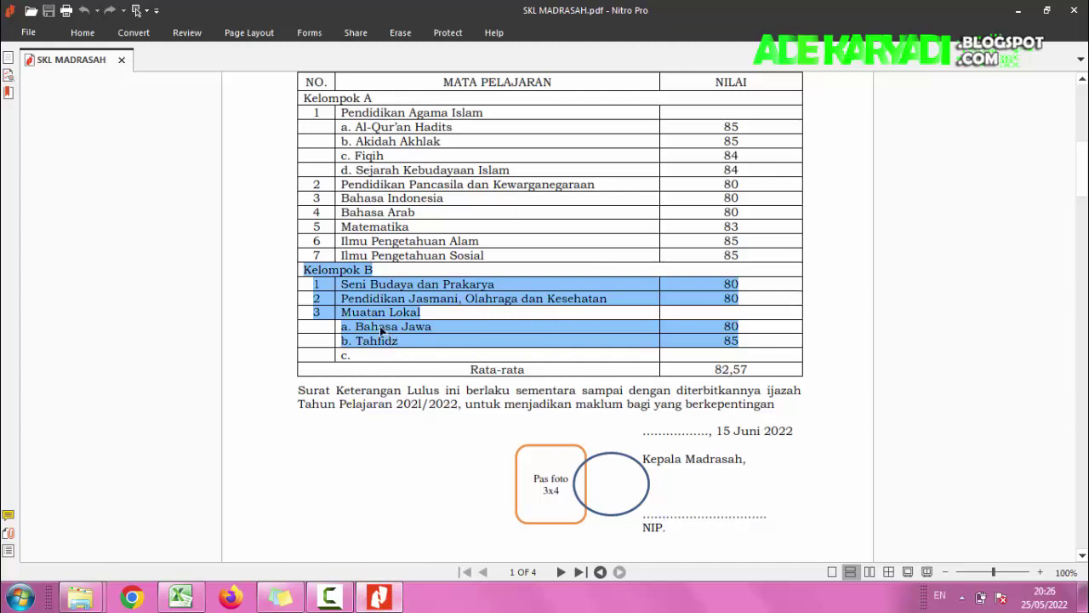
- Move a. Bahasa Jawa and b. Tahfidz from column C to D44 under Muatan Lokal
{"action": "left_click", "coordinate": [380, 600]}
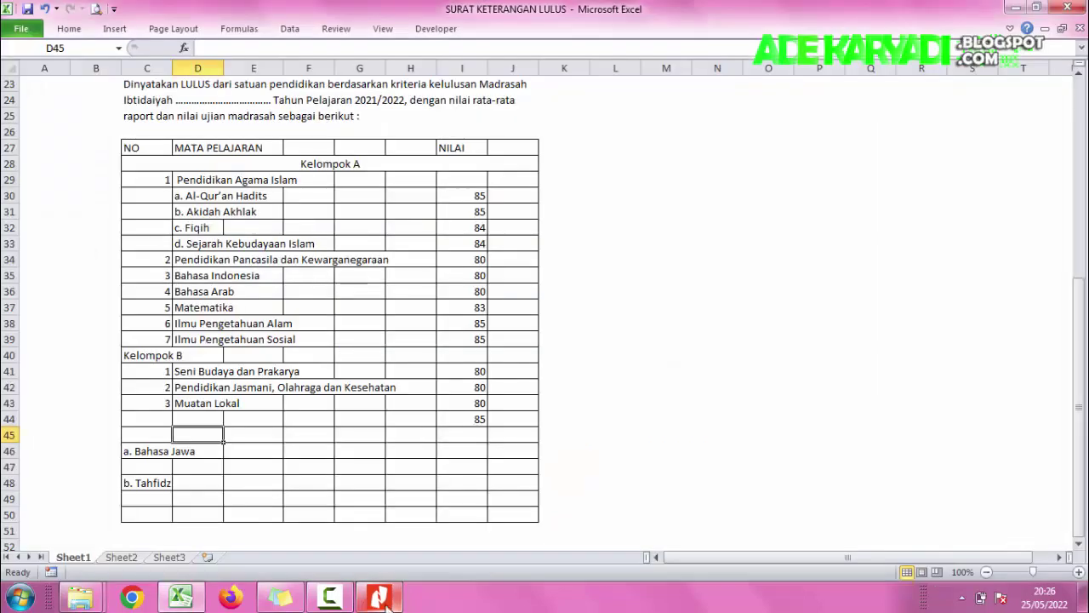
{"action": "left_click", "coordinate": [139, 451]}
{"action": "left_click", "coordinate": [146, 482], "text": "ctrl"}
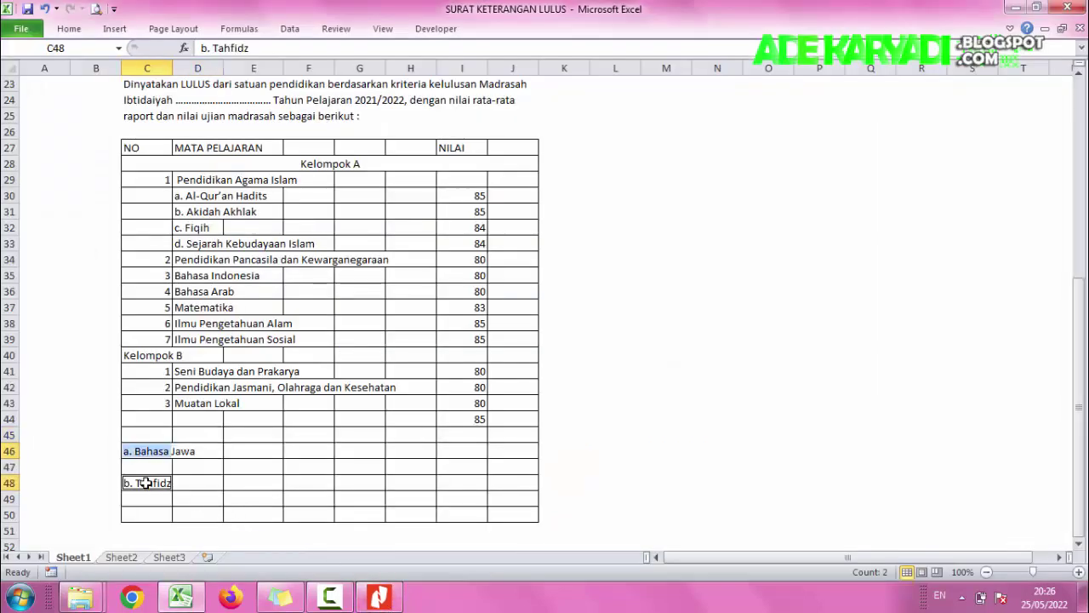
{"action": "key", "text": "ctrl+c"}
{"action": "left_click", "coordinate": [196, 419]}
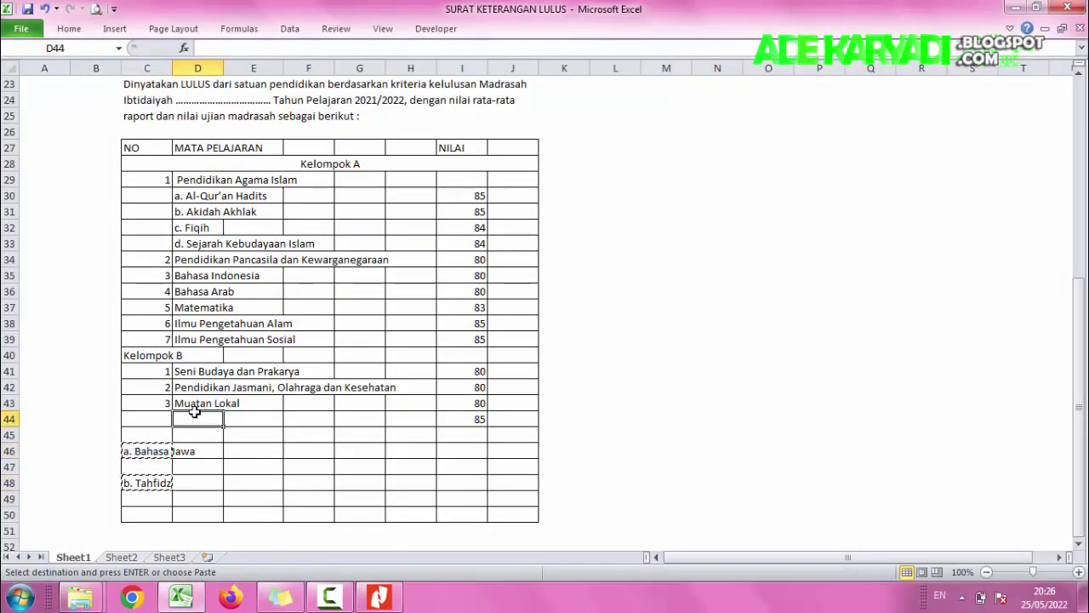
{"action": "key", "text": "ctrl+v"}
{"action": "left_click_drag", "start_coordinate": [160, 449], "coordinate": [151, 484]}
{"action": "key", "text": "Delete"}
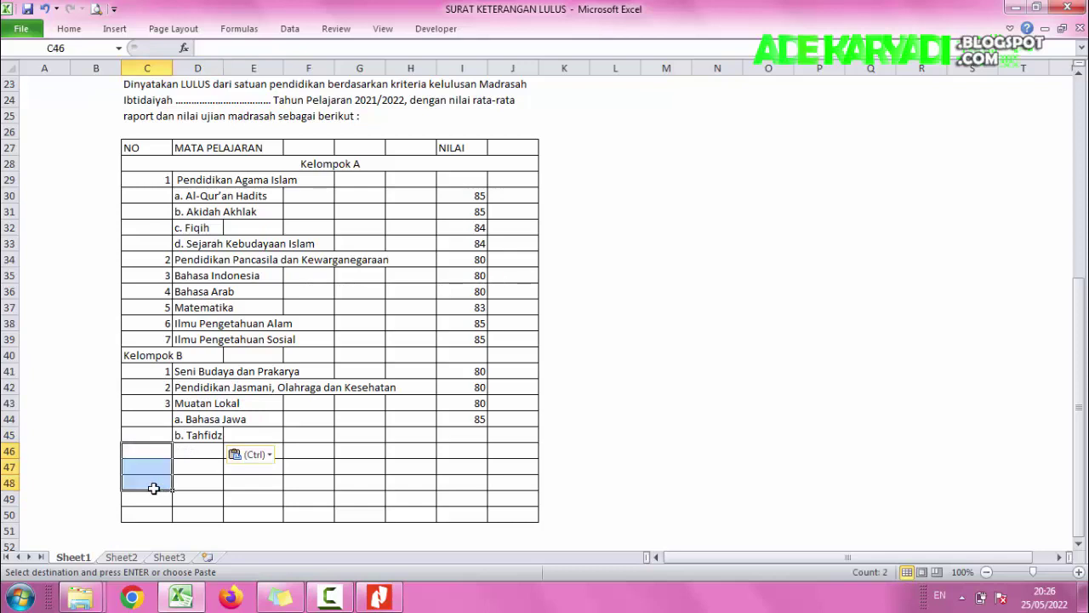
- Shift scores 80 and 85 down to I44:I45, clear Muatan Lokal's score, and check against the PDF
{"action": "left_click_drag", "start_coordinate": [464, 407], "coordinate": [462, 420]}
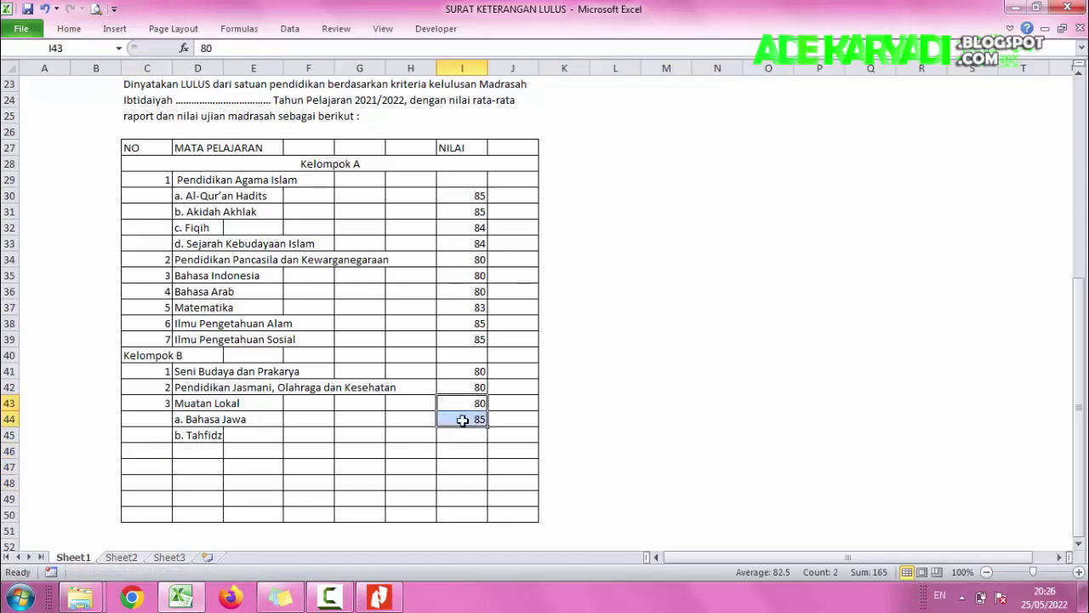
{"action": "key", "text": "ctrl+c"}
{"action": "left_click", "coordinate": [462, 419]}
{"action": "key", "text": "ctrl+v"}
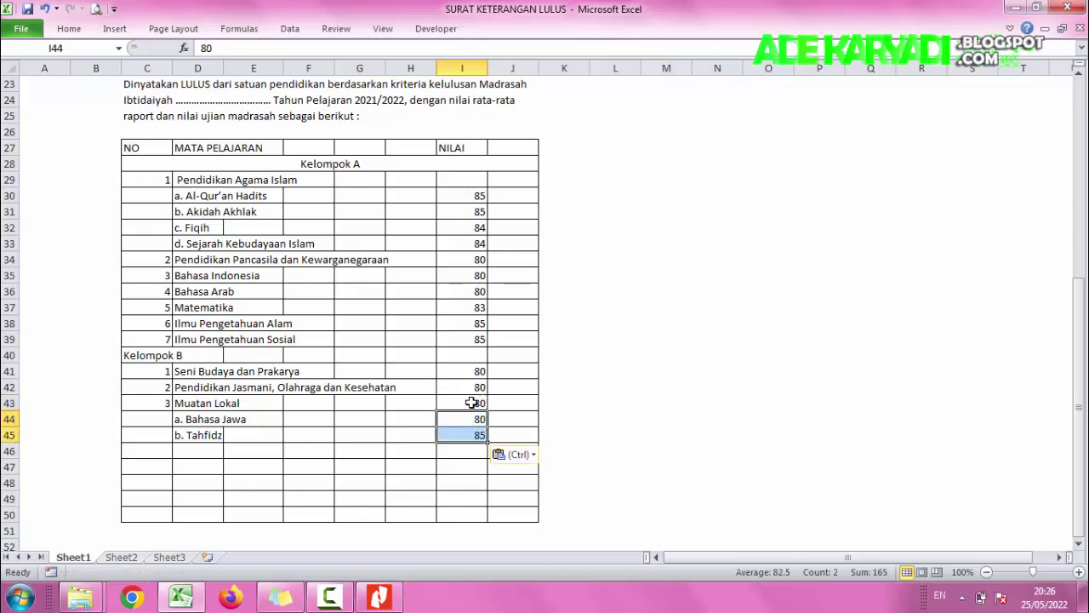
{"action": "left_click", "coordinate": [471, 403]}
{"action": "key", "text": "Delete"}
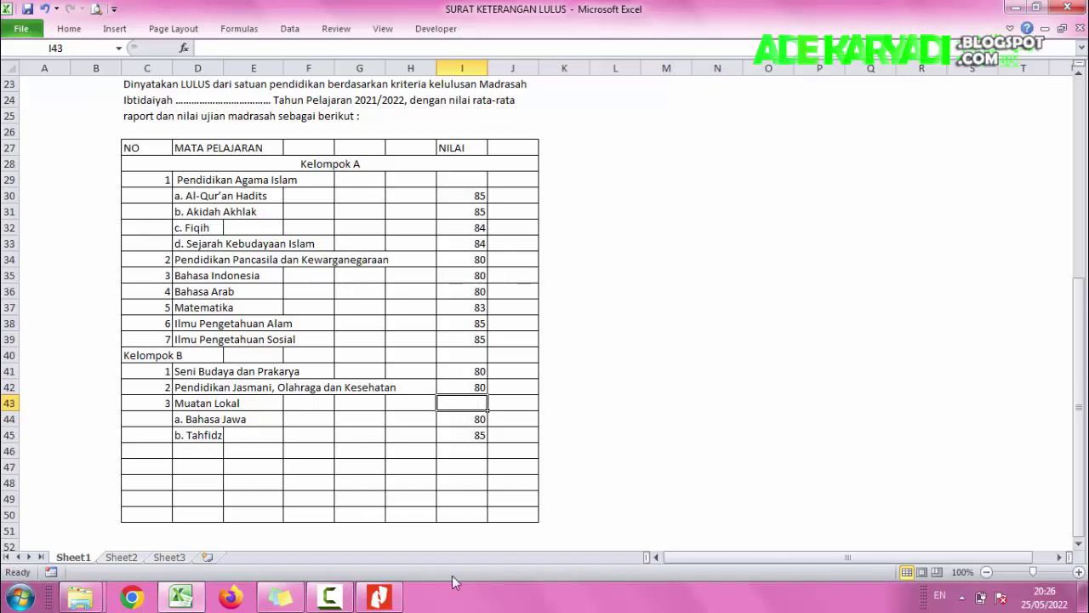
{"action": "left_click", "coordinate": [379, 599]}
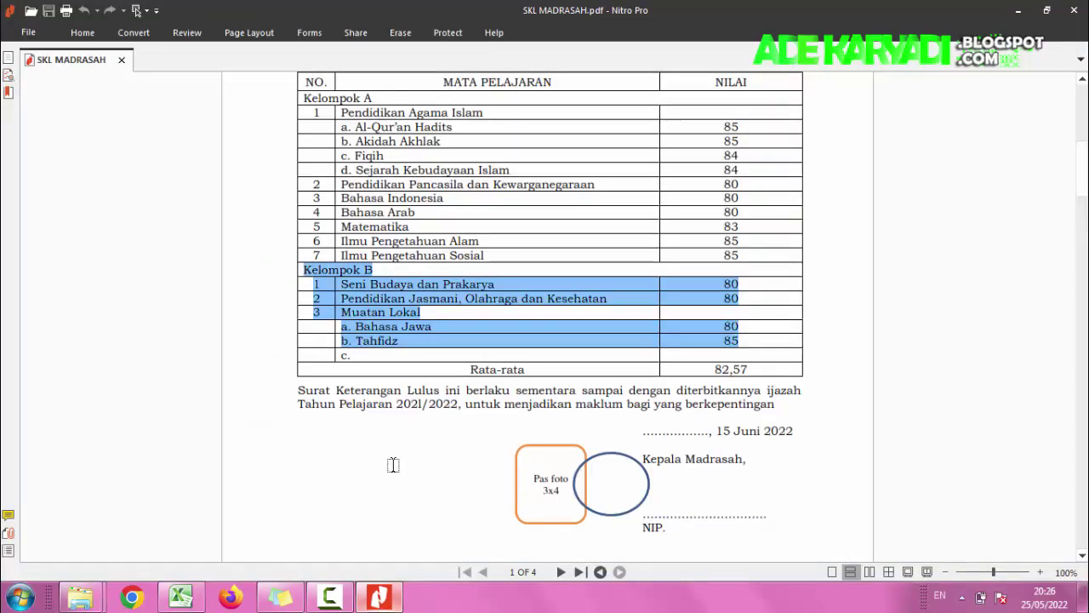
{"action": "left_click", "coordinate": [380, 599]}
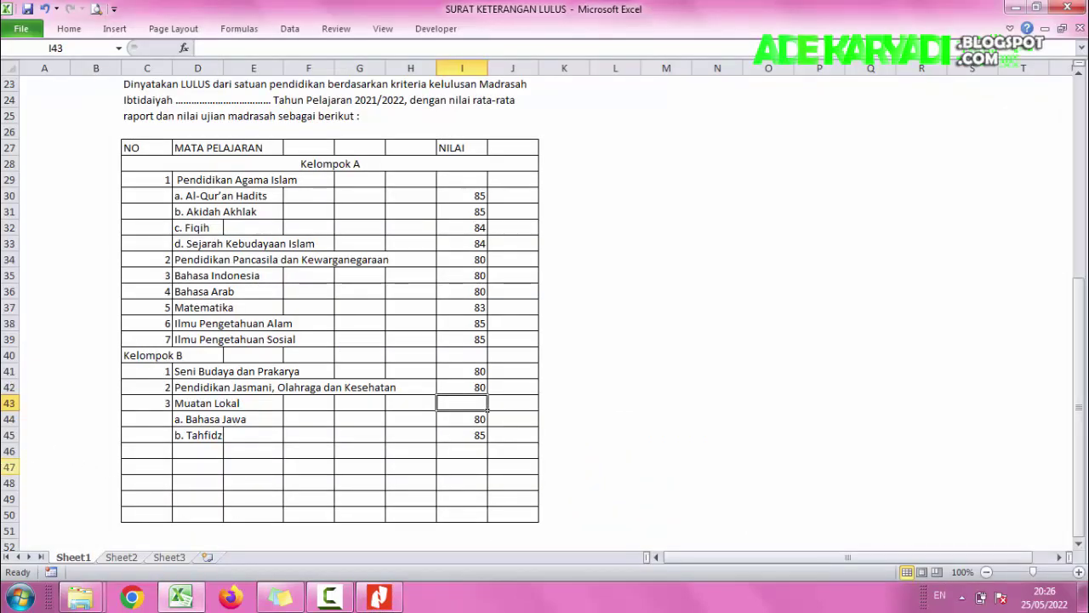
- Delete the spare rows 47–51 below the grades table
{"action": "left_click_drag", "start_coordinate": [6, 467], "coordinate": [9, 531]}
{"action": "right_click", "coordinate": [111, 517]}
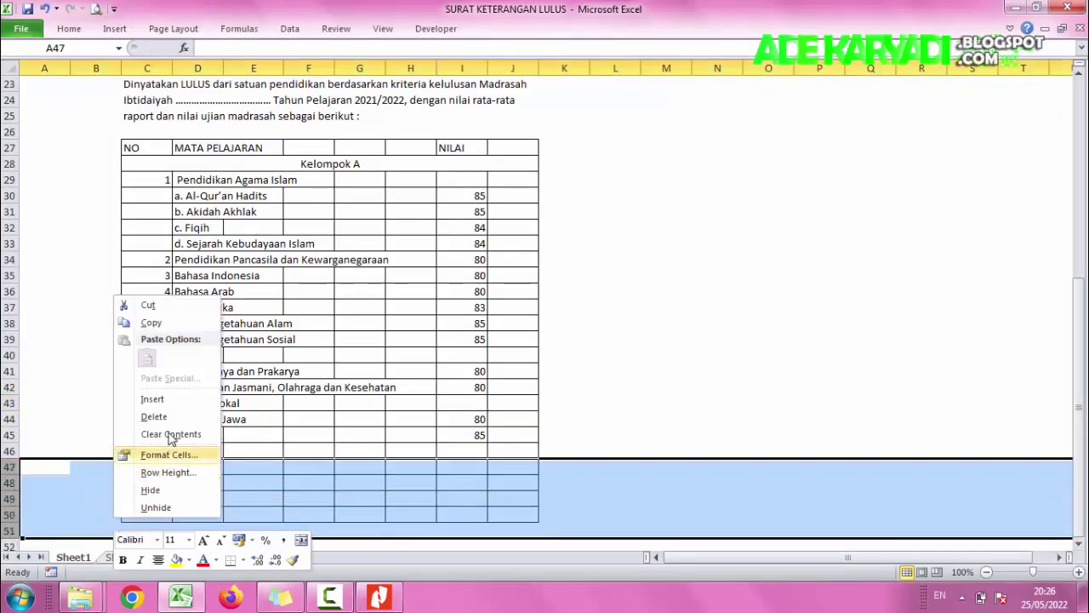
{"action": "left_click", "coordinate": [132, 414]}
- Merge and center C46:H46 and label it 'RATA -RATA'
{"action": "left_click_drag", "start_coordinate": [154, 448], "coordinate": [396, 447]}
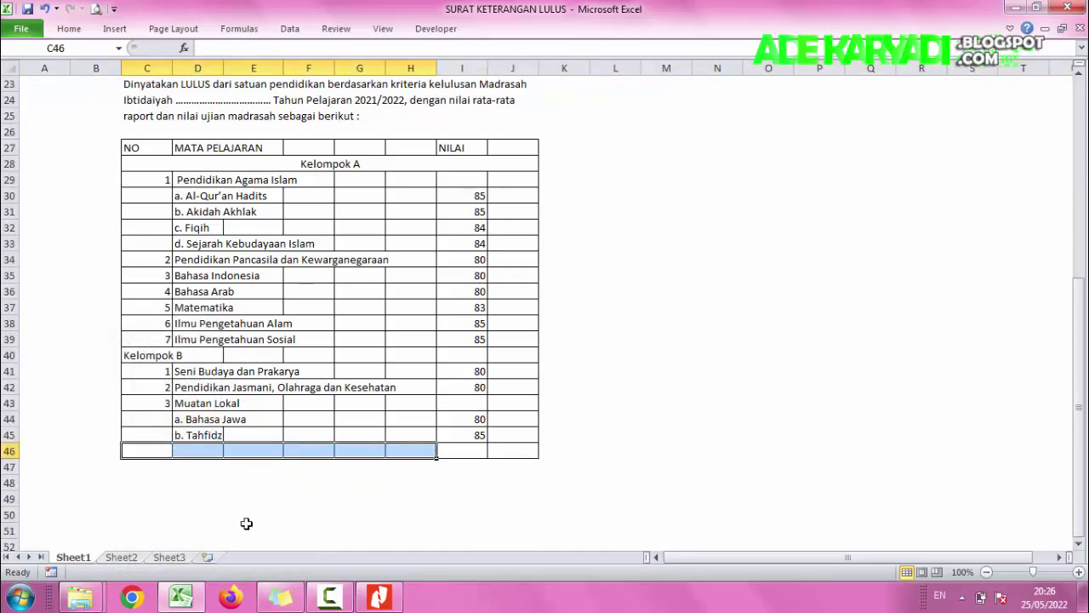
{"action": "left_click", "coordinate": [81, 32]}
{"action": "left_click", "coordinate": [400, 78]}
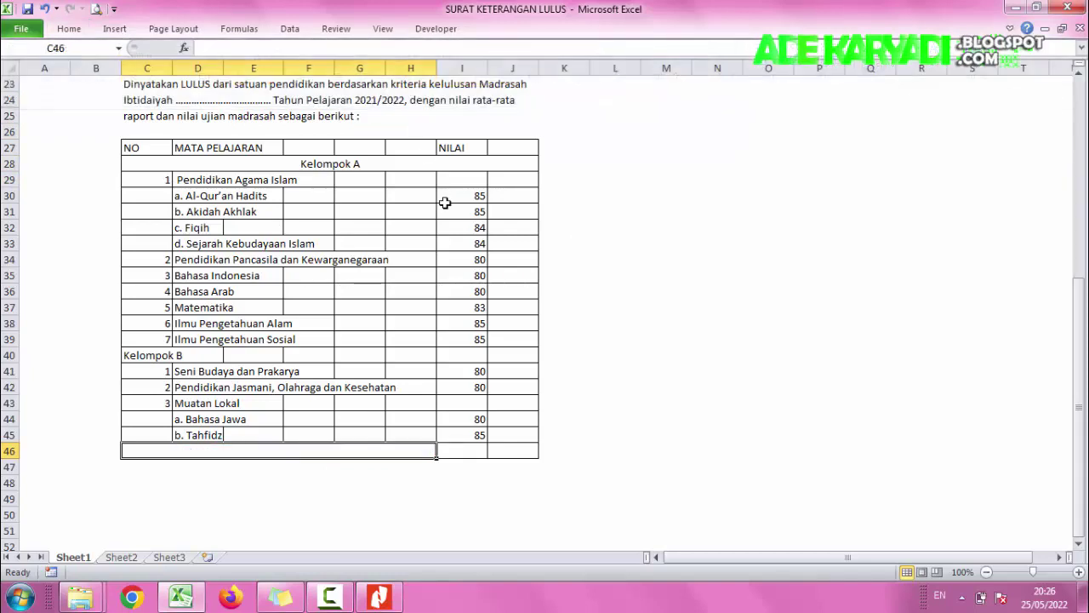
{"action": "type", "text": "T"}
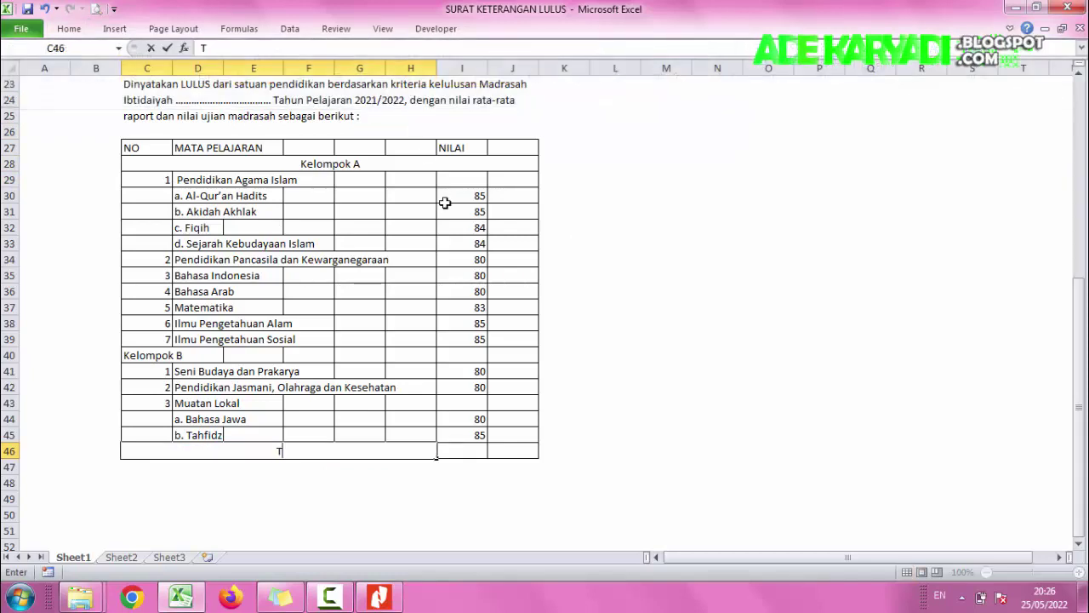
{"action": "type", "text": "TA"}
{"action": "type", "text": " -AR"}
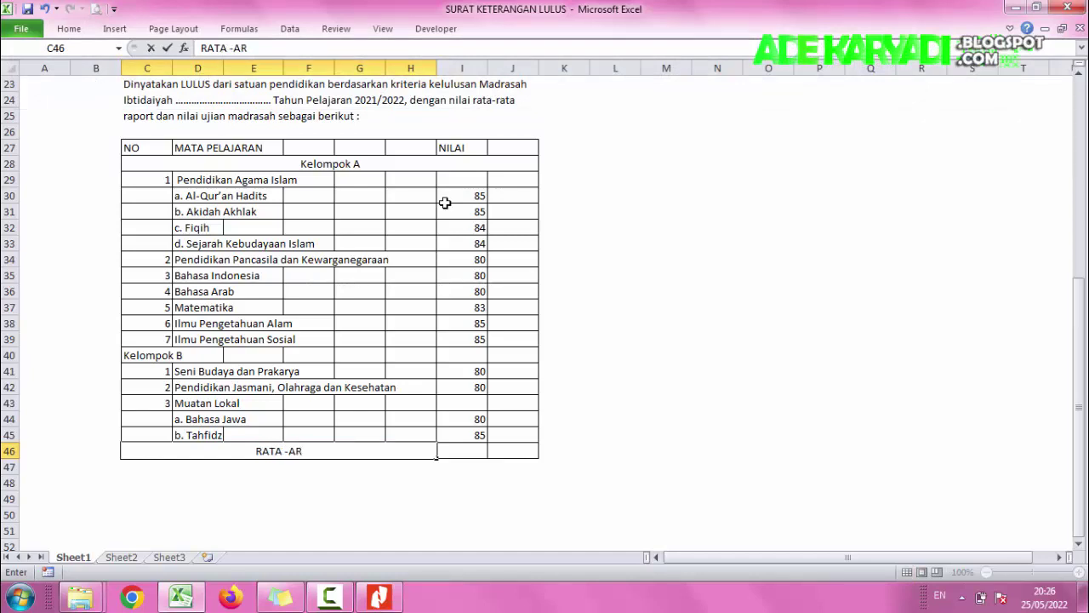
{"action": "key", "text": "BackSpace"}
{"action": "key", "text": "BackSpace"}
{"action": "type", "text": "RATA"}
{"action": "key", "text": "Tab"}
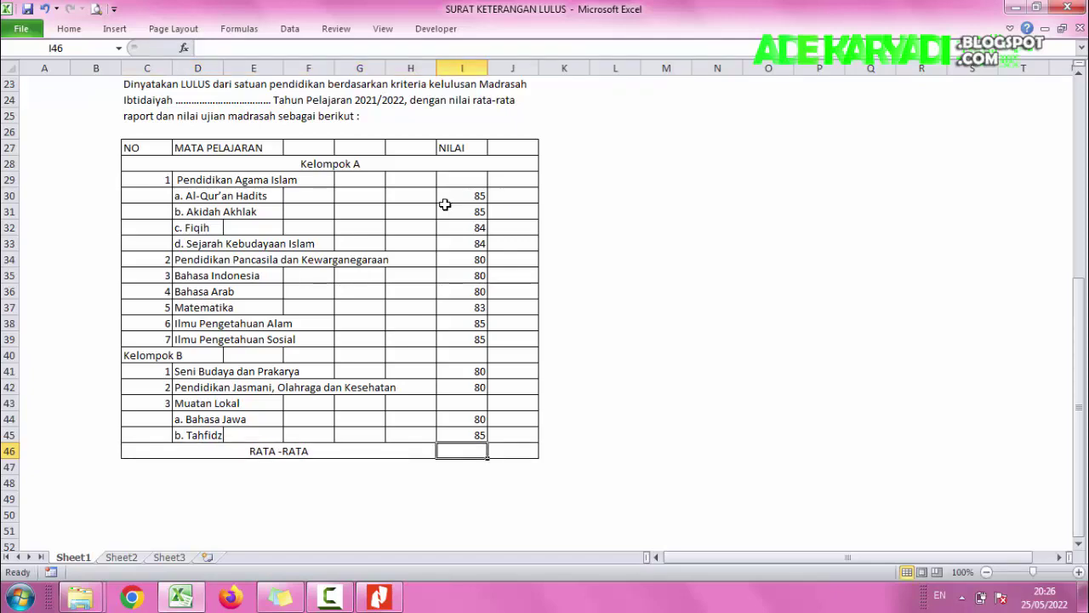
- Check the reference PDF and enter the average 82,57 in I46
{"action": "left_click", "coordinate": [398, 596]}
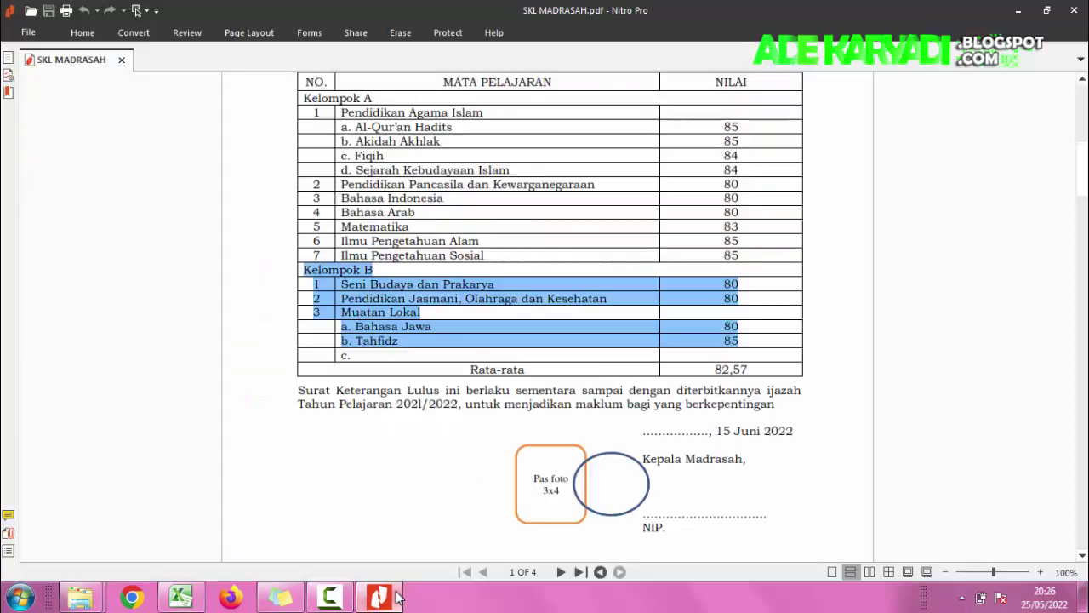
{"action": "left_click", "coordinate": [399, 595]}
{"action": "left_click", "coordinate": [399, 596]}
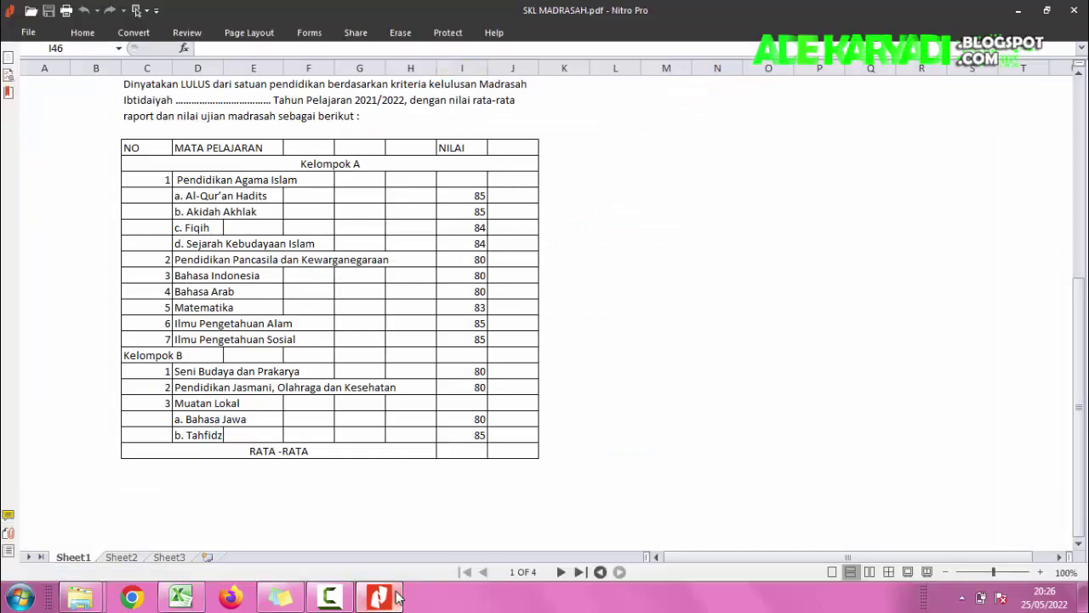
{"action": "left_click", "coordinate": [398, 596]}
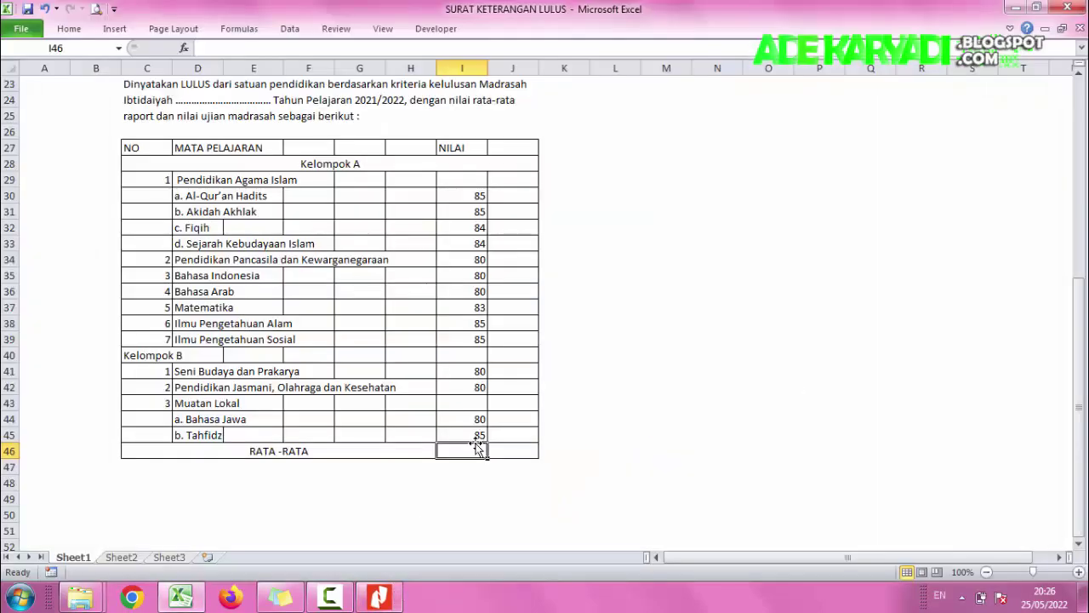
{"action": "type", "text": "82,5"}
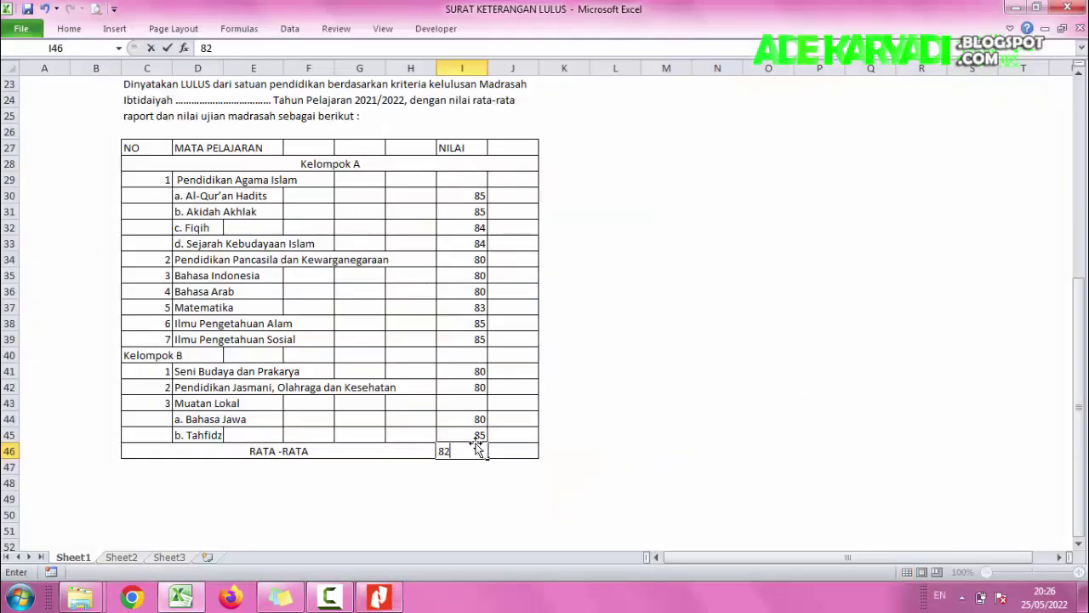
{"action": "type", "text": "7"}
{"action": "left_click", "coordinate": [511, 481]}
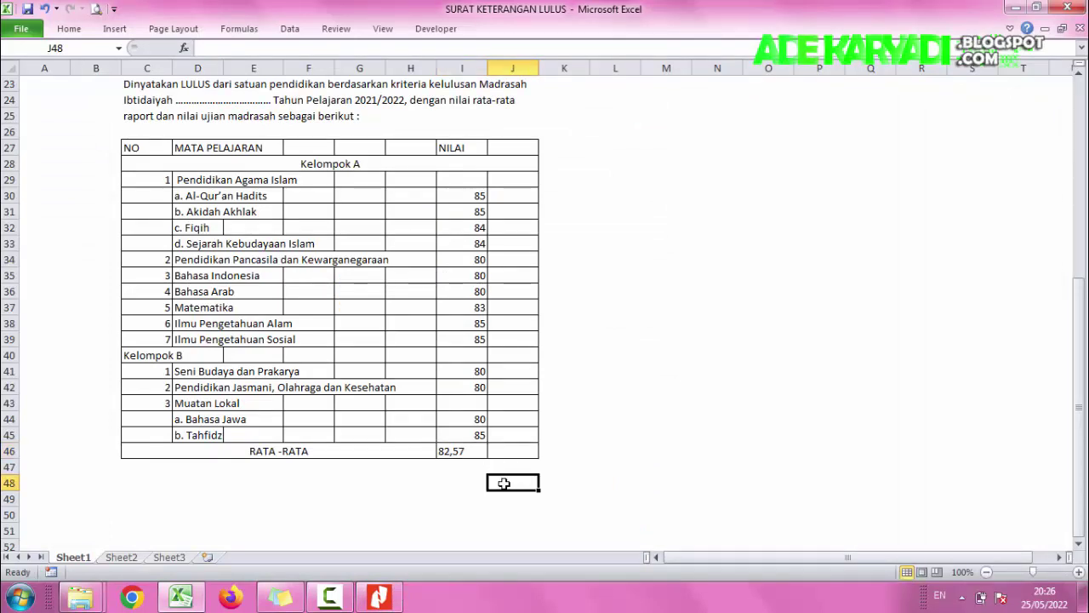
- Highlight the 'Surat Keterangan Lulus ini berlaku…' paragraph in the PDF, then return to Excel
{"action": "left_click", "coordinate": [385, 600]}
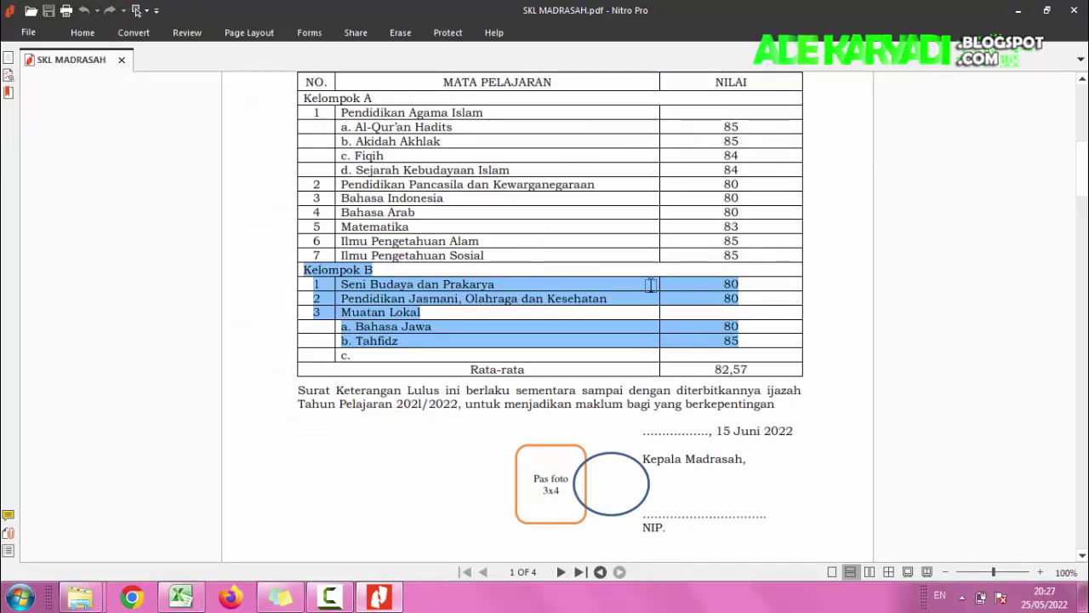
{"action": "scroll", "coordinate": [652, 284], "scroll_direction": "down", "scroll_amount": 4}
{"action": "scroll", "coordinate": [484, 326], "scroll_direction": "up", "scroll_amount": 2}
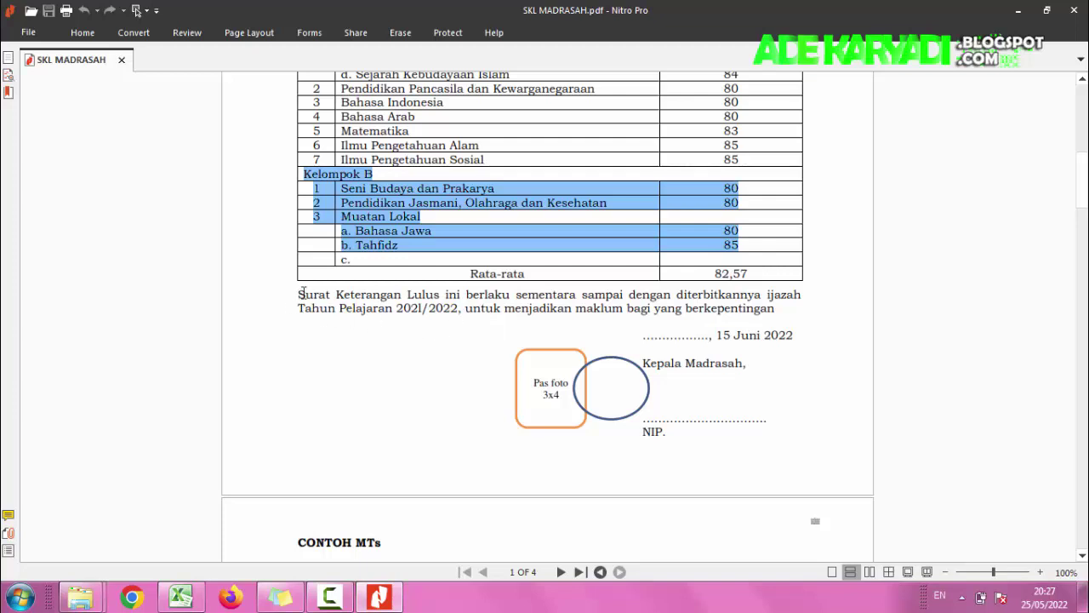
{"action": "left_click_drag", "start_coordinate": [293, 295], "coordinate": [820, 329]}
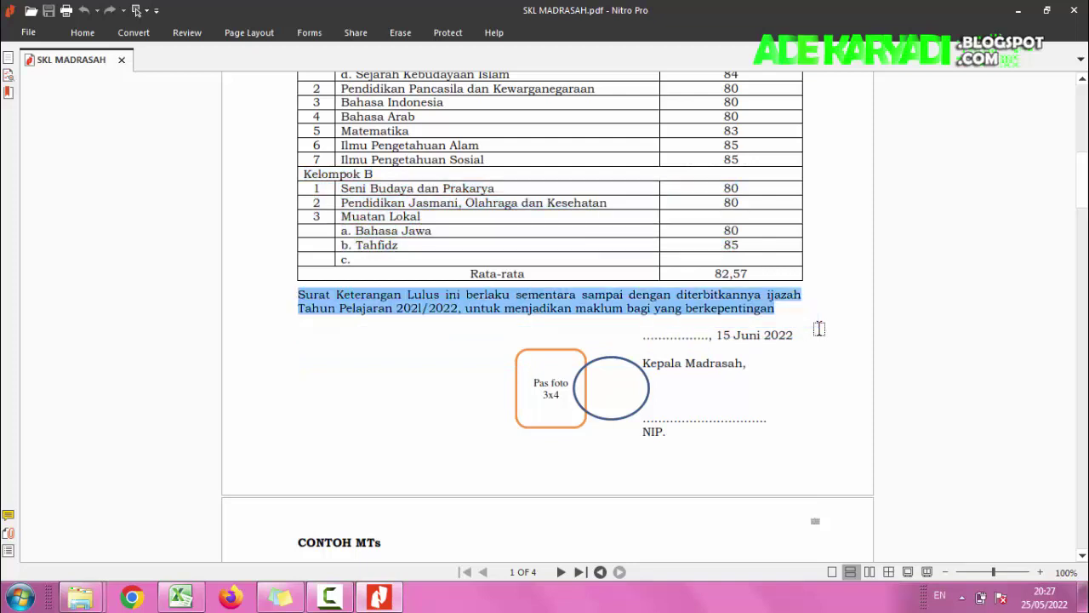
{"action": "left_click", "coordinate": [181, 596]}
- Paste the copied validity paragraph into C48 using Keep Text Only
{"action": "left_click", "coordinate": [137, 482]}
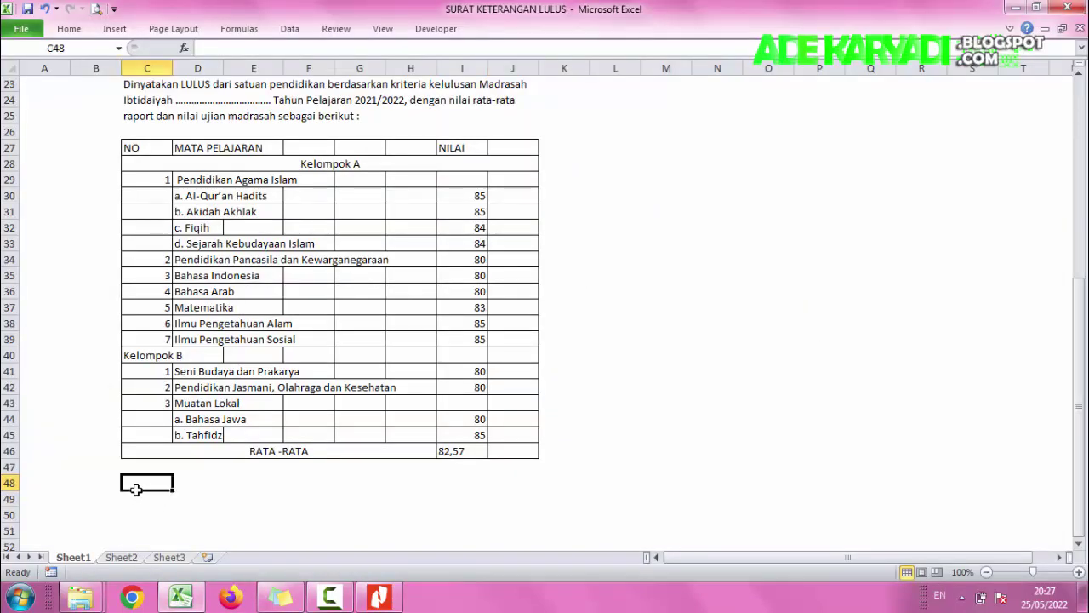
{"action": "right_click", "coordinate": [137, 486]}
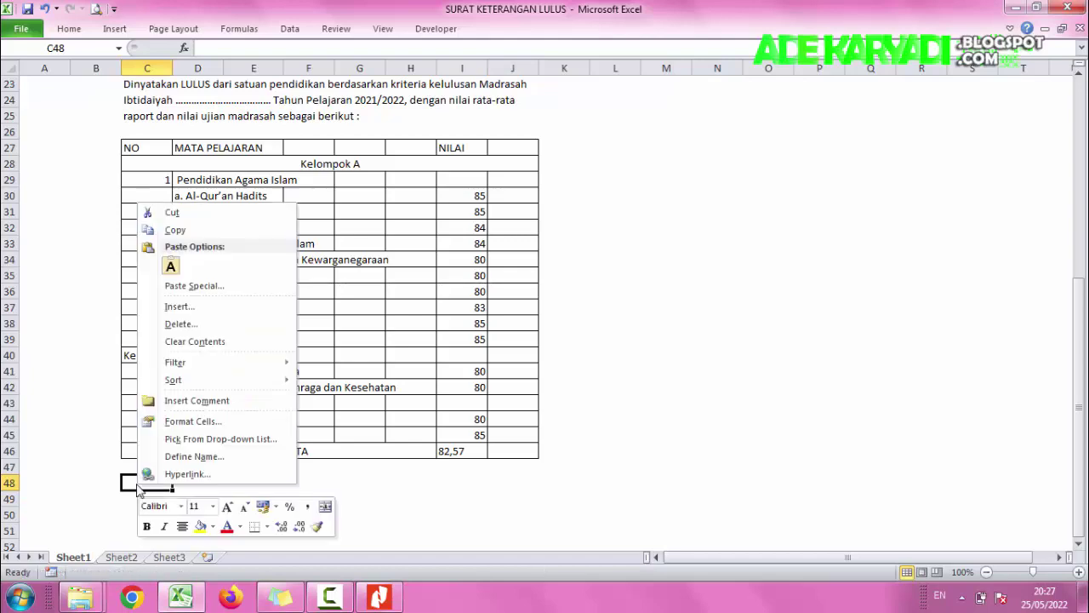
{"action": "left_click", "coordinate": [170, 267]}
{"action": "scroll", "coordinate": [395, 391], "scroll_direction": "down", "scroll_amount": 2}
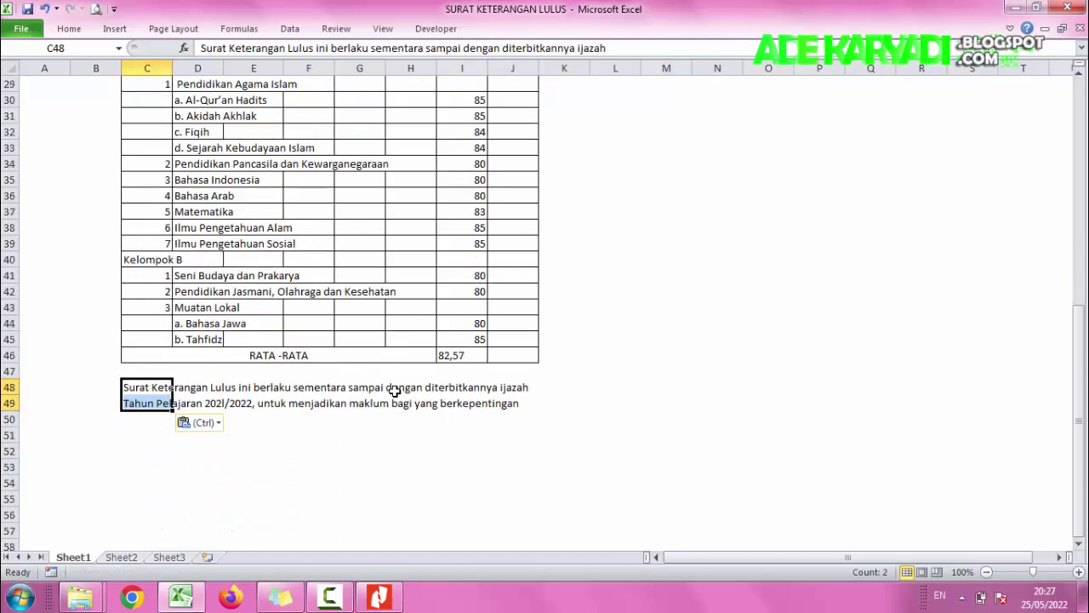
{"action": "key", "text": "Escape"}
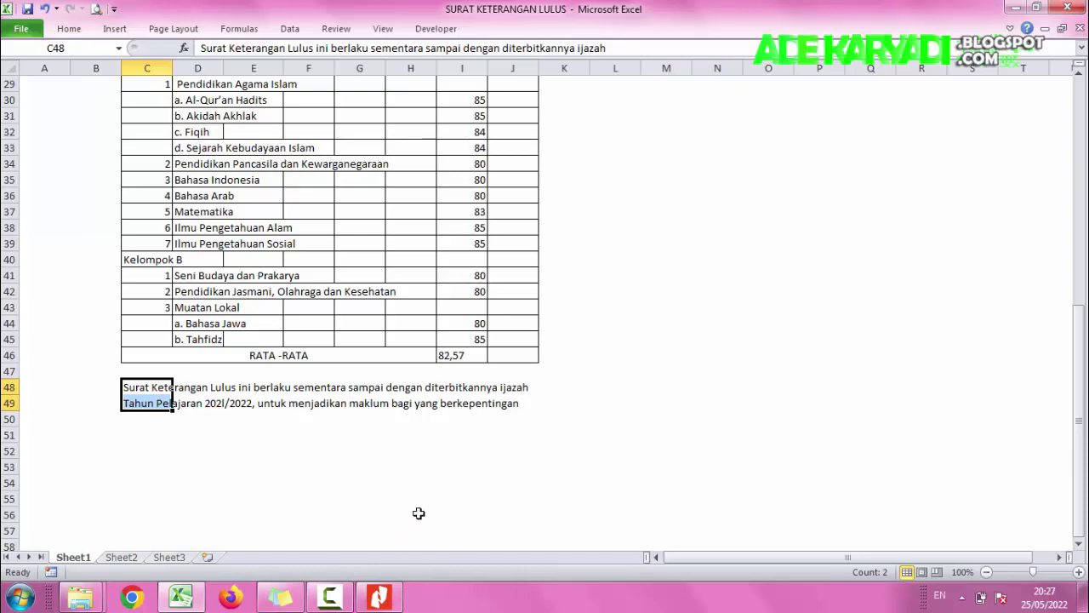
- Select row 4 above the title and switch back to the SKL MADRASAH PDF
{"action": "scroll", "coordinate": [389, 438], "scroll_direction": "up", "scroll_amount": 5}
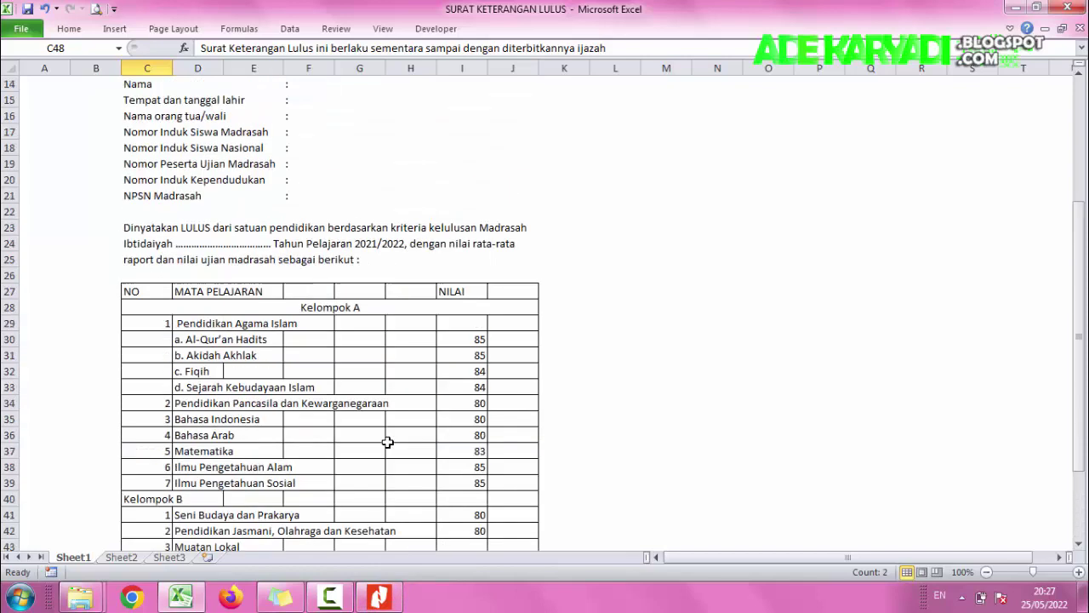
{"action": "scroll", "coordinate": [427, 419], "scroll_direction": "up", "scroll_amount": 4}
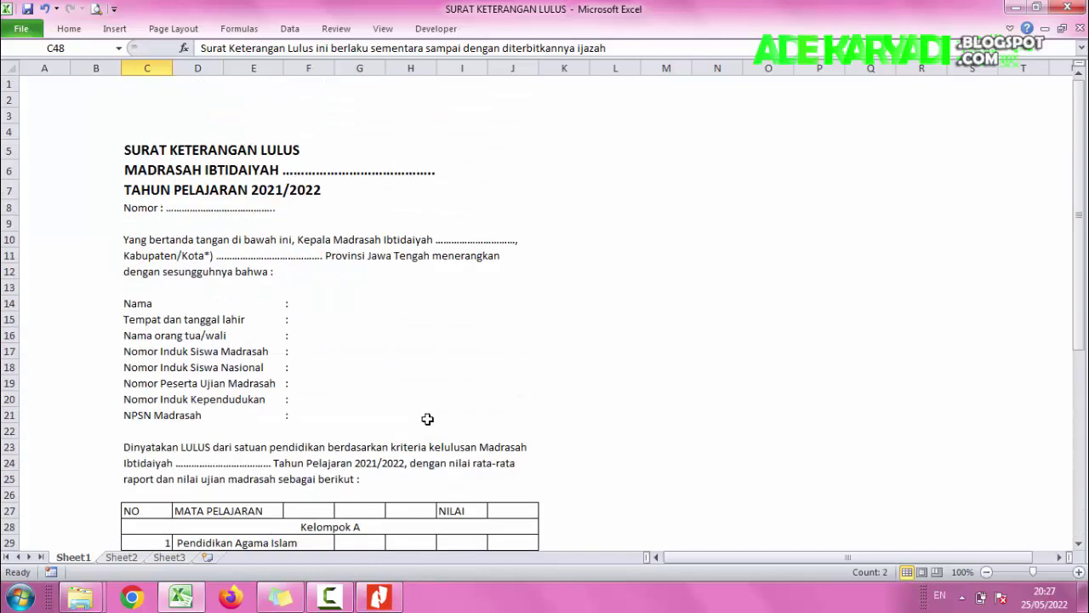
{"action": "left_click", "coordinate": [225, 113]}
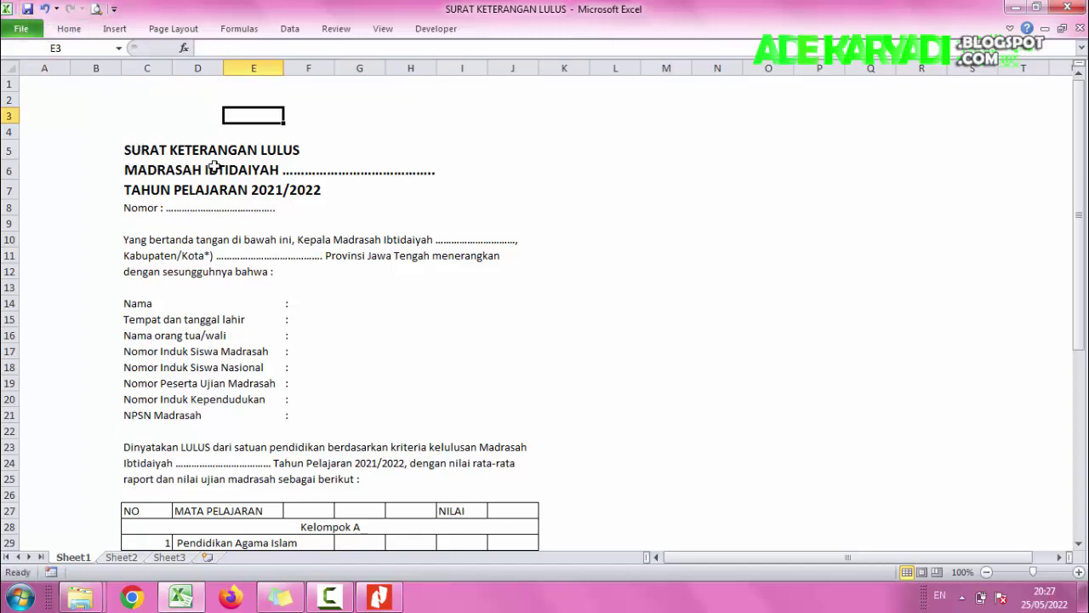
{"action": "left_click", "coordinate": [12, 133]}
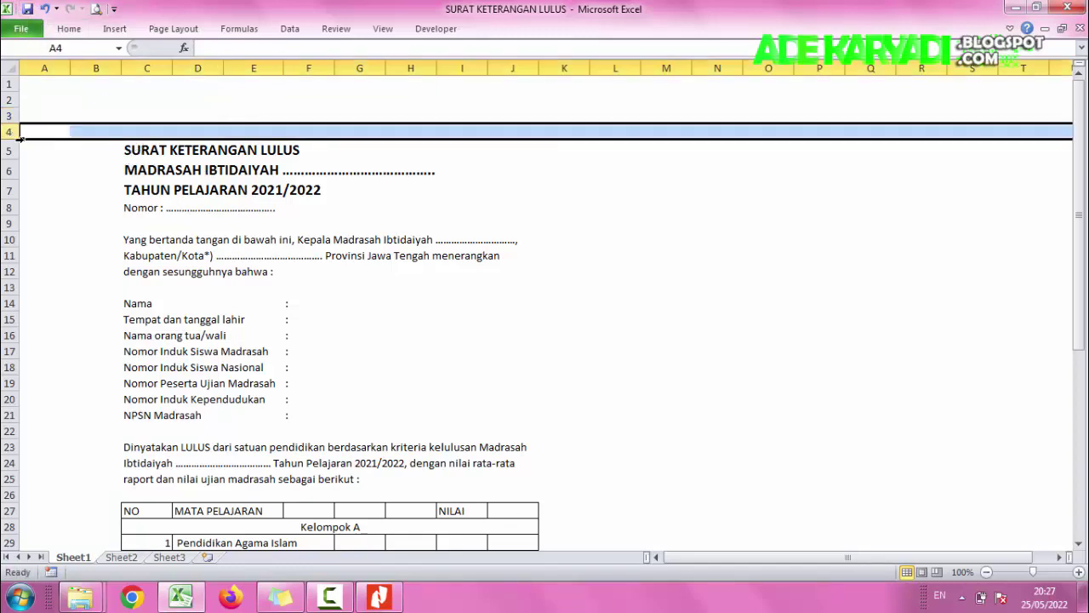
{"action": "left_click", "coordinate": [379, 596]}
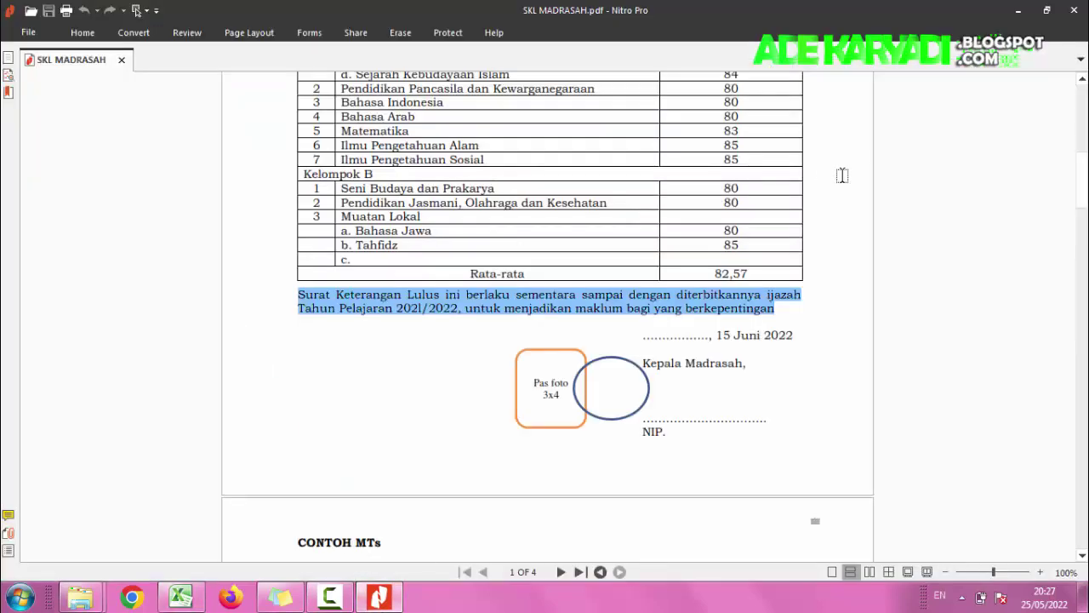
- Scroll the SKL MADRASAH PDF through pages 1–4, settling on page 3's MA grade table and signatures
{"action": "scroll", "coordinate": [841, 175], "scroll_direction": "up", "scroll_amount": 5}
{"action": "scroll", "coordinate": [842, 175], "scroll_direction": "up", "scroll_amount": 5}
{"action": "scroll", "coordinate": [841, 175], "scroll_direction": "up", "scroll_amount": 2}
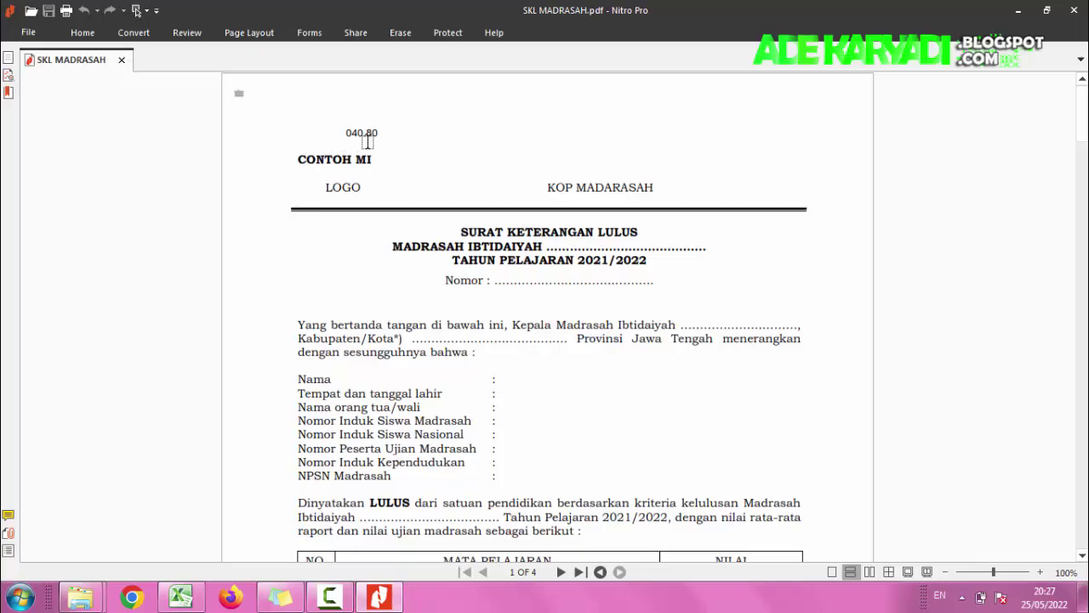
{"action": "scroll", "coordinate": [483, 198], "scroll_direction": "down", "scroll_amount": 5}
{"action": "scroll", "coordinate": [483, 199], "scroll_direction": "down", "scroll_amount": 5}
{"action": "scroll", "coordinate": [483, 198], "scroll_direction": "down", "scroll_amount": 5}
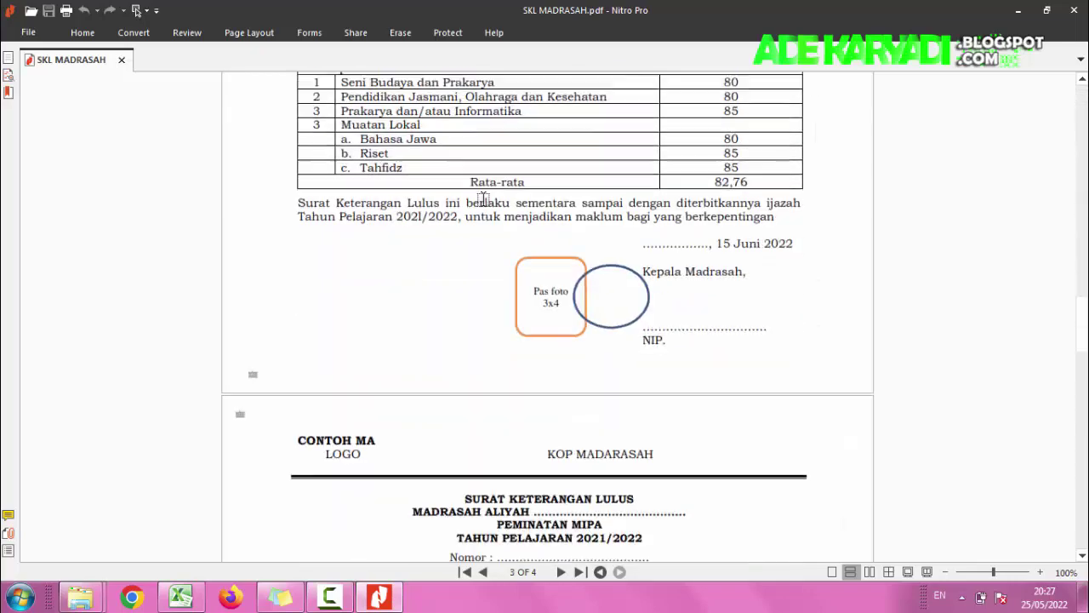
{"action": "scroll", "coordinate": [483, 198], "scroll_direction": "down", "scroll_amount": 5}
{"action": "scroll", "coordinate": [482, 199], "scroll_direction": "down", "scroll_amount": 3}
{"action": "scroll", "coordinate": [483, 198], "scroll_direction": "down", "scroll_amount": 5}
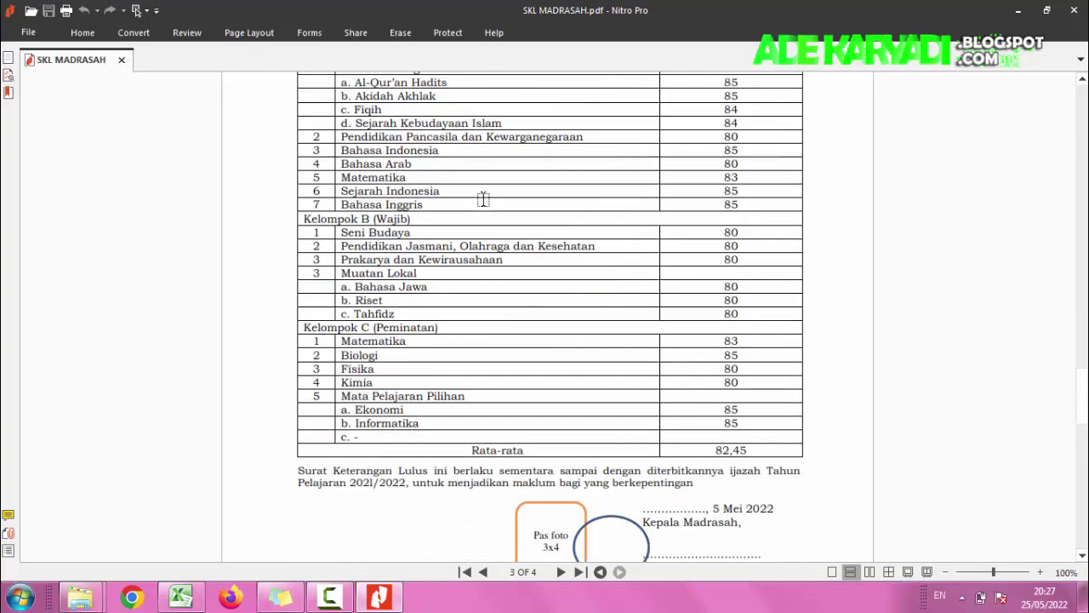
{"action": "scroll", "coordinate": [483, 199], "scroll_direction": "down", "scroll_amount": 5}
{"action": "scroll", "coordinate": [483, 198], "scroll_direction": "down", "scroll_amount": 3}
{"action": "scroll", "coordinate": [483, 198], "scroll_direction": "down", "scroll_amount": 5}
{"action": "scroll", "coordinate": [483, 199], "scroll_direction": "up", "scroll_amount": 10}
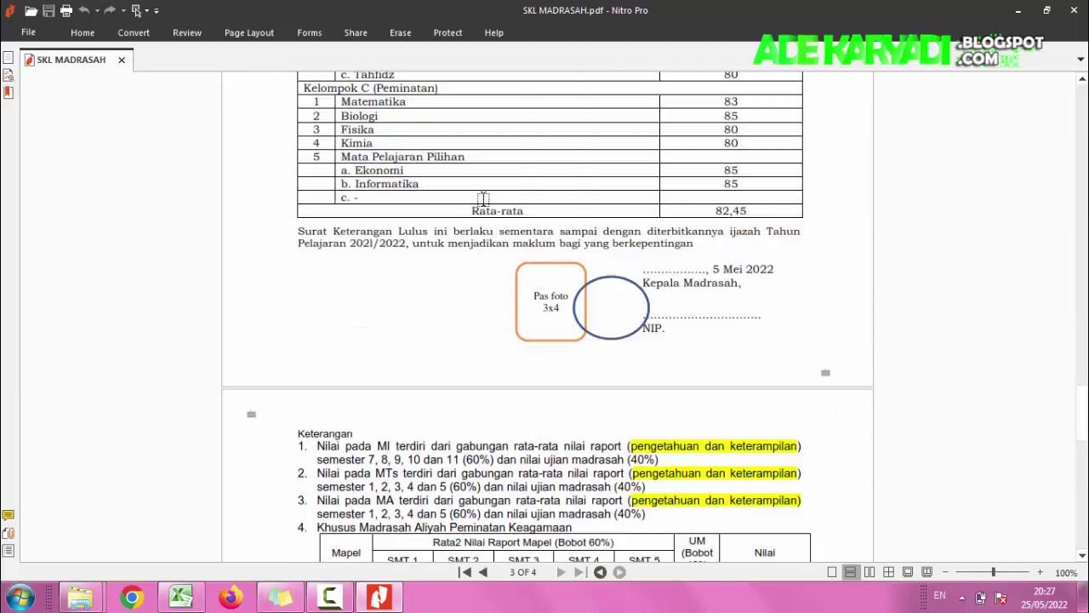
{"action": "scroll", "coordinate": [482, 198], "scroll_direction": "up", "scroll_amount": 10}
{"action": "scroll", "coordinate": [483, 199], "scroll_direction": "up", "scroll_amount": 5}
{"action": "scroll", "coordinate": [483, 199], "scroll_direction": "down", "scroll_amount": 2}
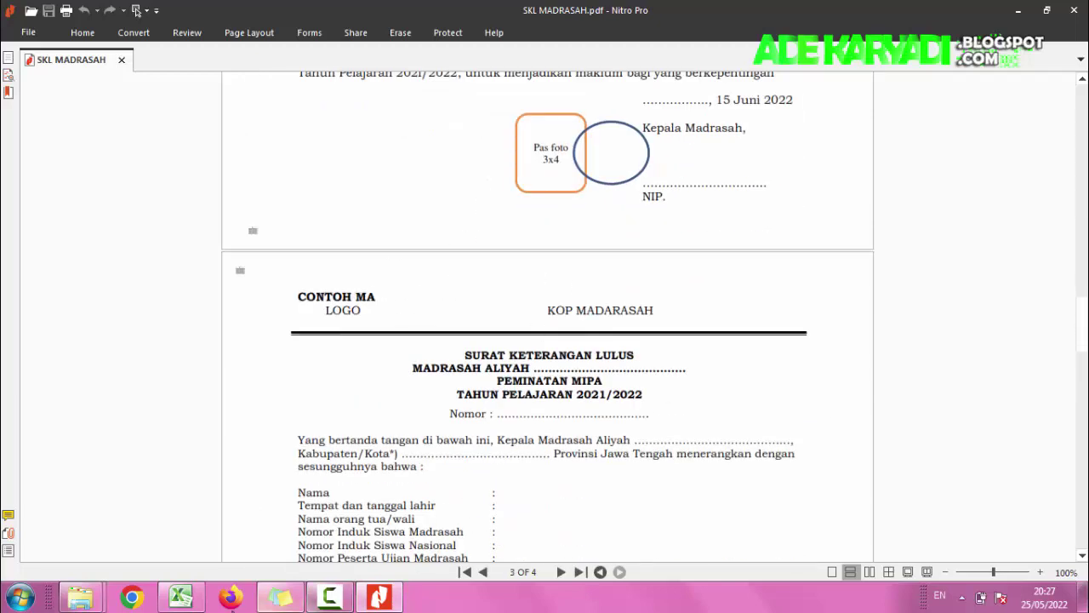
- Back in Excel, select cell C2 as the logo spot and show the Insert ribbon
{"action": "left_click", "coordinate": [182, 596]}
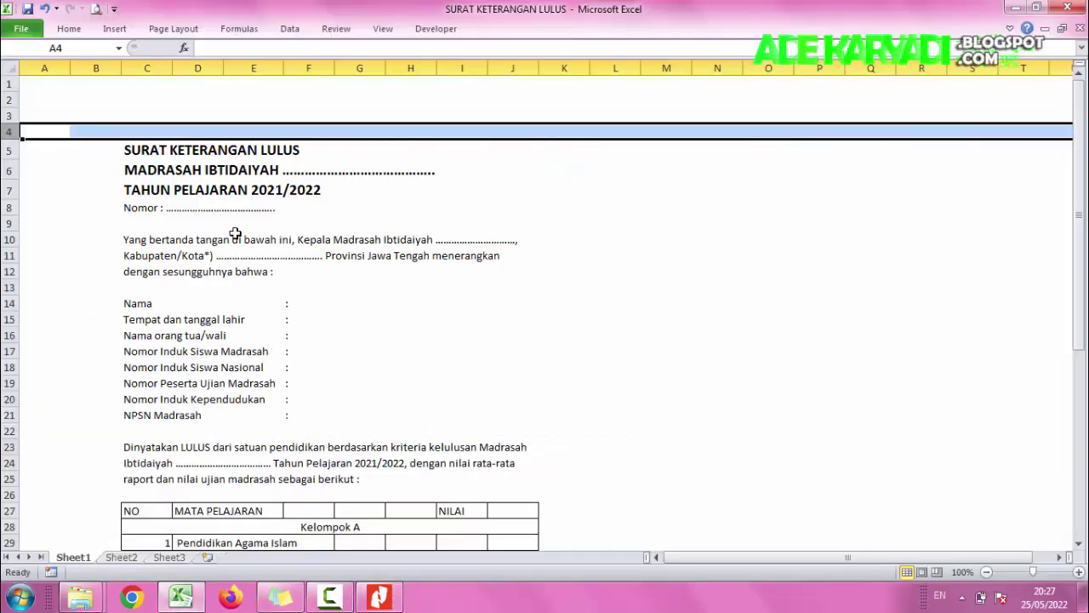
{"action": "left_click", "coordinate": [145, 98]}
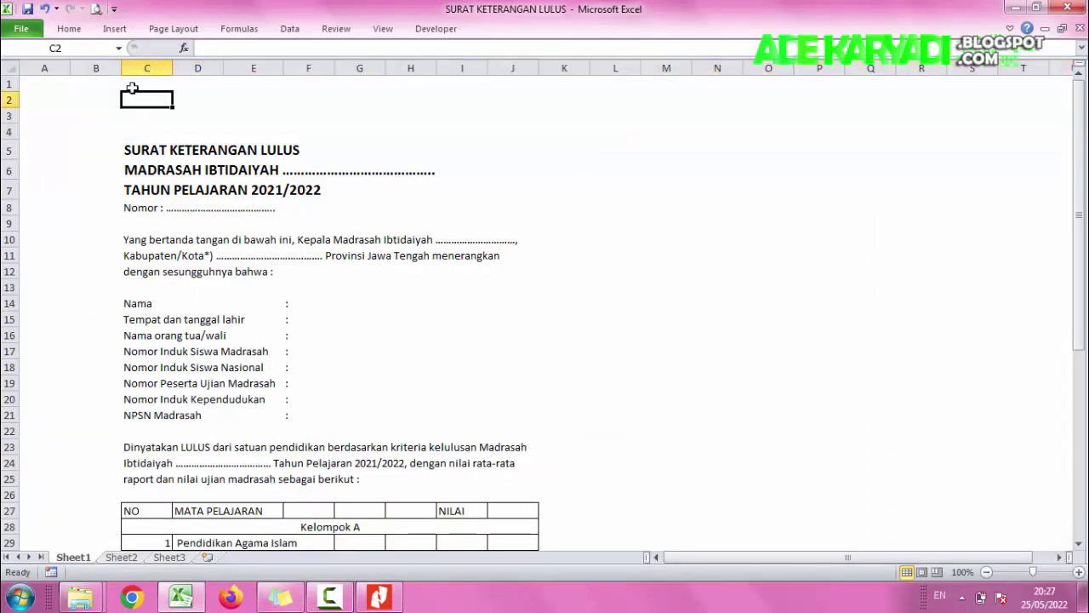
{"action": "left_click", "coordinate": [114, 28]}
- Insert the AK VIDEONEW picture from the Pictures library into the sheet
{"action": "left_click", "coordinate": [105, 66]}
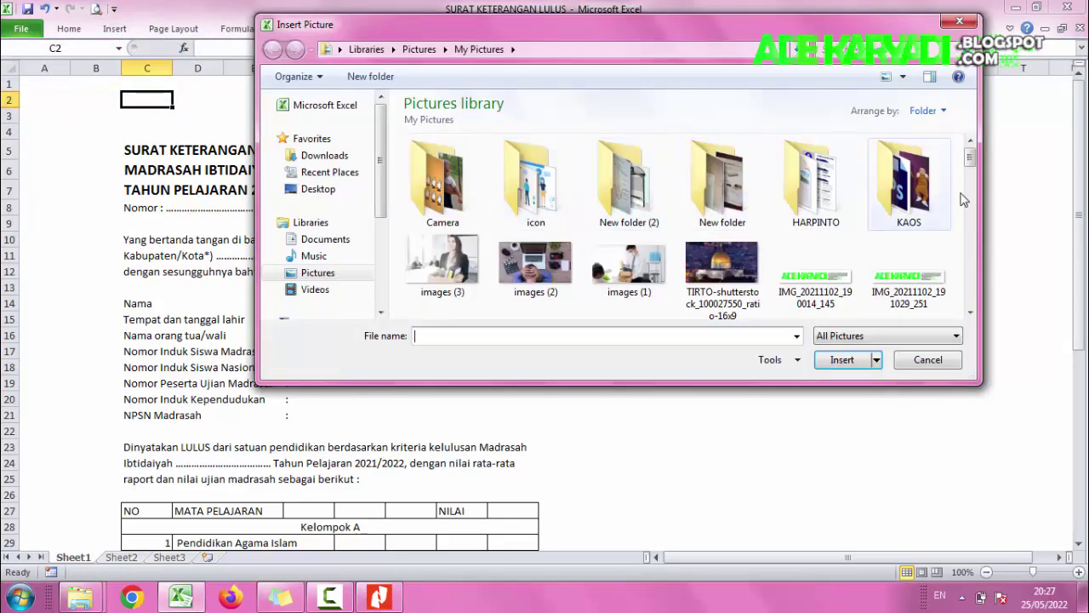
{"action": "left_click_drag", "start_coordinate": [975, 157], "coordinate": [975, 223]}
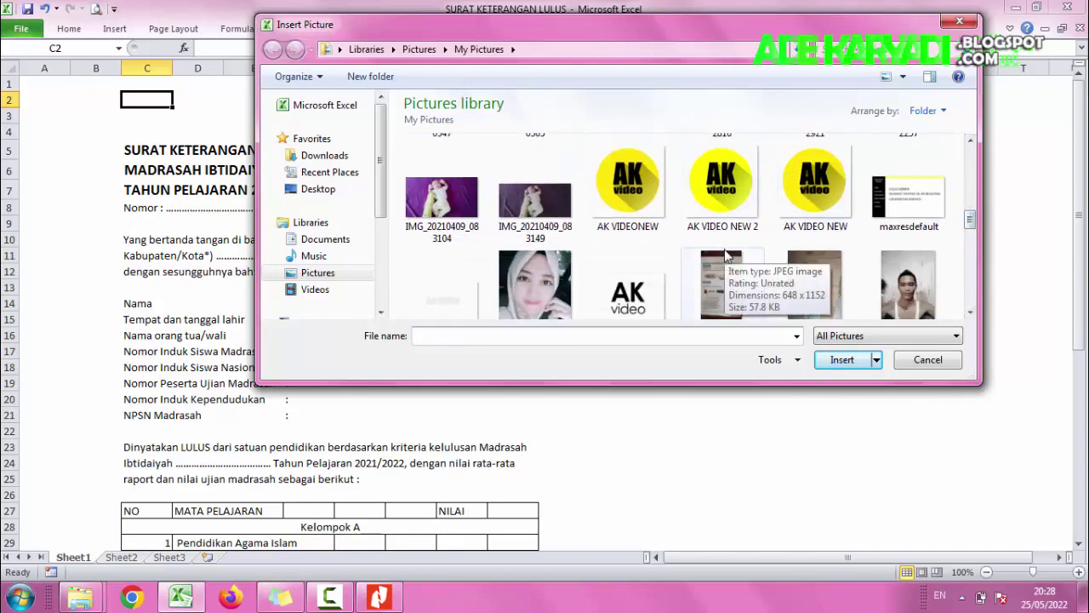
{"action": "left_click", "coordinate": [638, 194]}
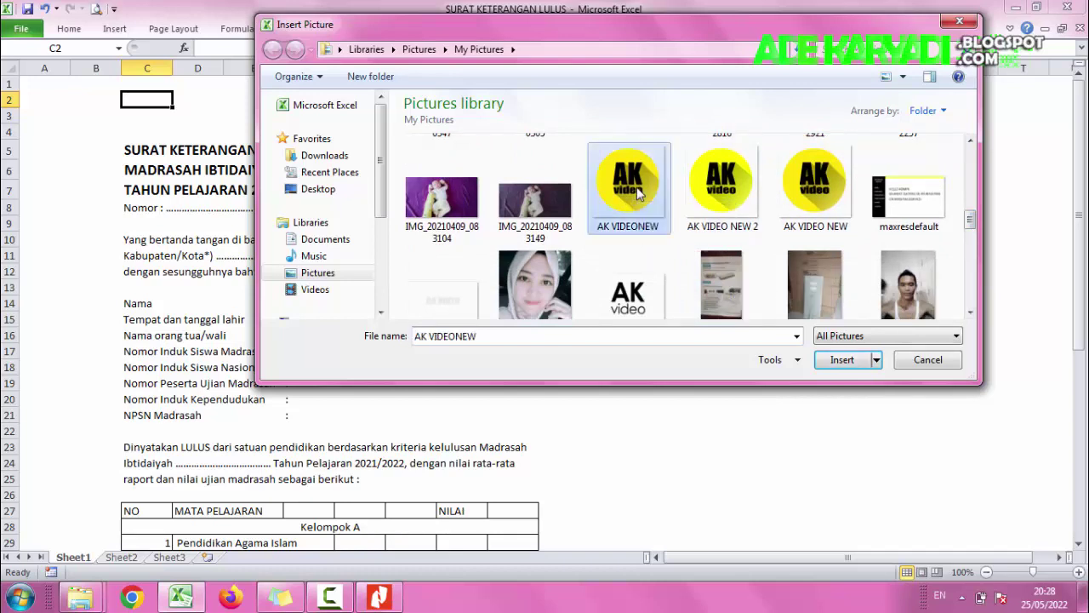
{"action": "left_click", "coordinate": [830, 361]}
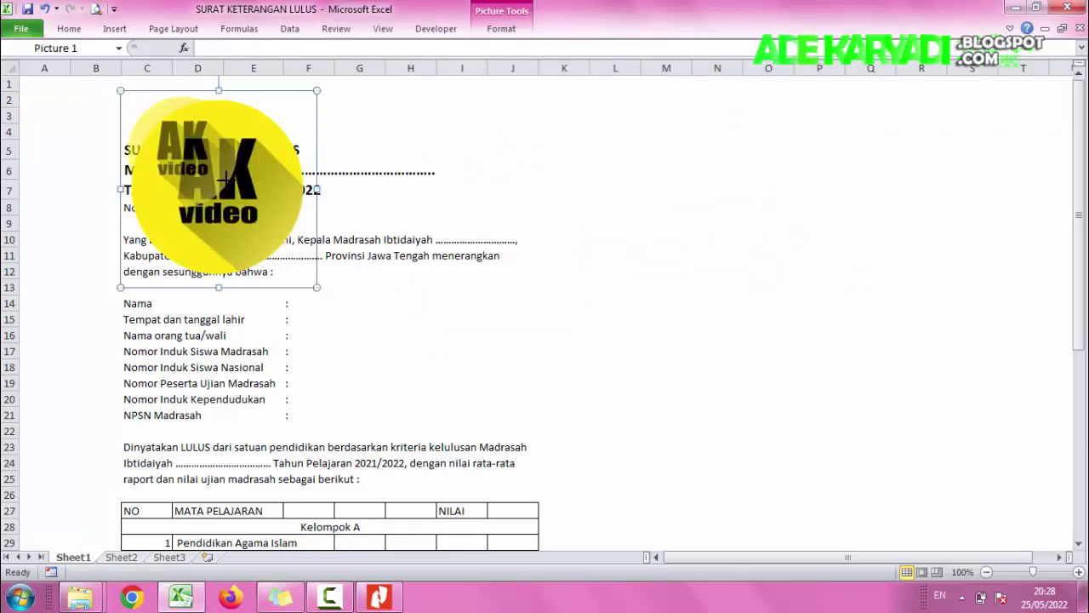
- Shrink the logo into the top-left corner and insert a blank row at row 5
{"action": "left_click_drag", "start_coordinate": [284, 254], "coordinate": [187, 158]}
{"action": "left_click", "coordinate": [308, 115]}
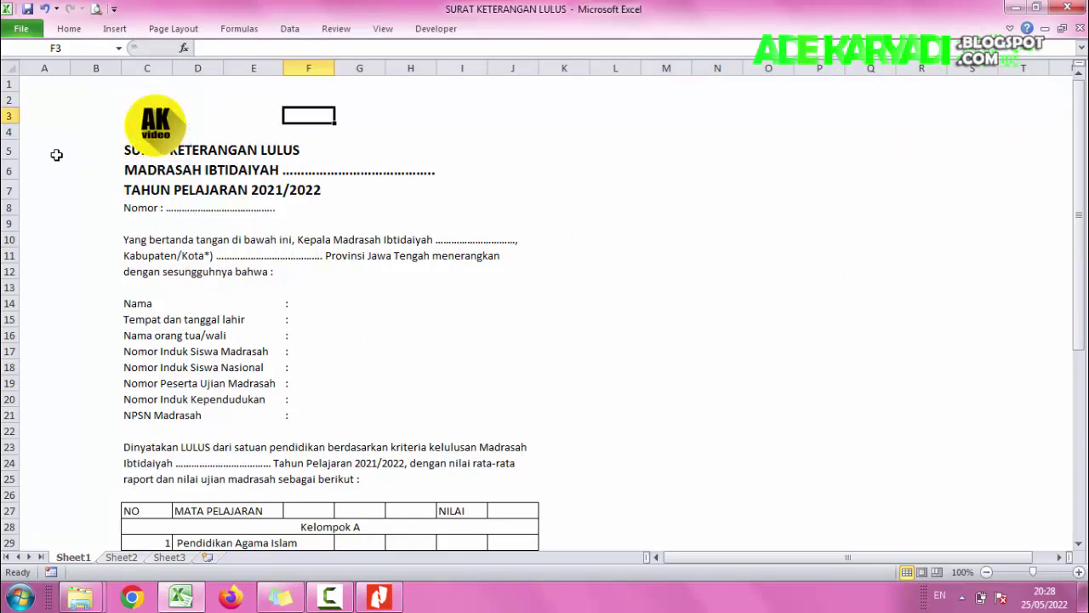
{"action": "right_click", "coordinate": [8, 150]}
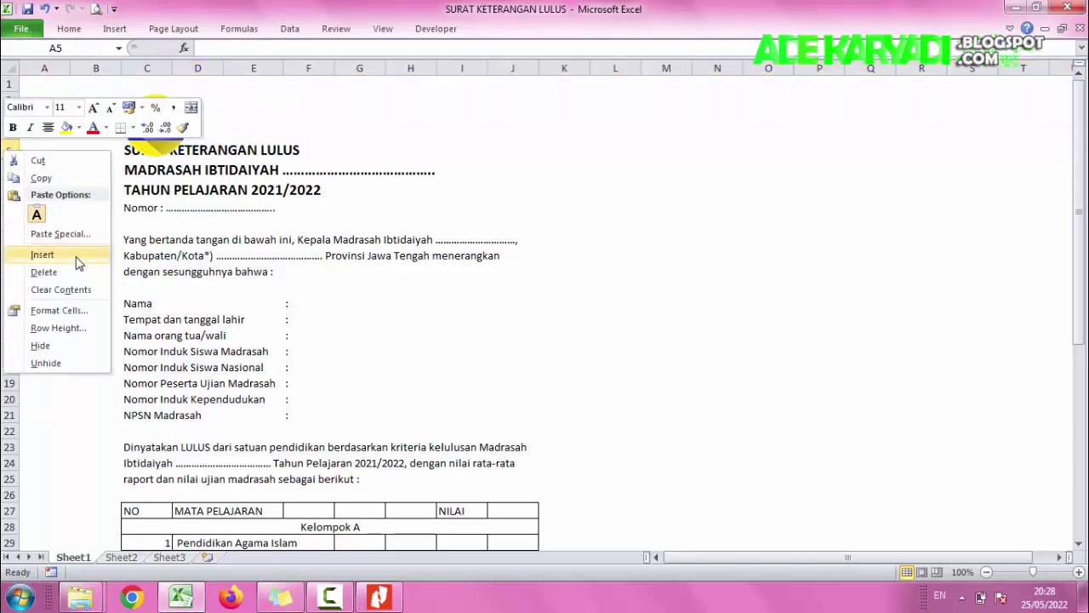
{"action": "left_click", "coordinate": [38, 252]}
- Nudge the logo up, insert another blank row at row 6, and select C6:K6
{"action": "left_click", "coordinate": [156, 123]}
{"action": "left_click_drag", "start_coordinate": [156, 123], "coordinate": [153, 111]}
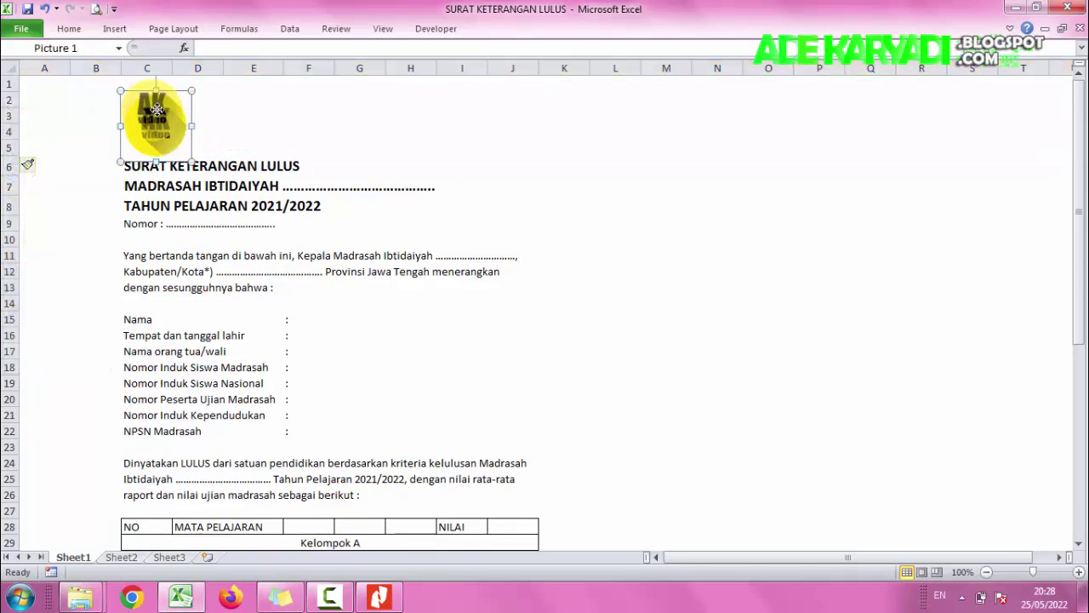
{"action": "left_click", "coordinate": [260, 112]}
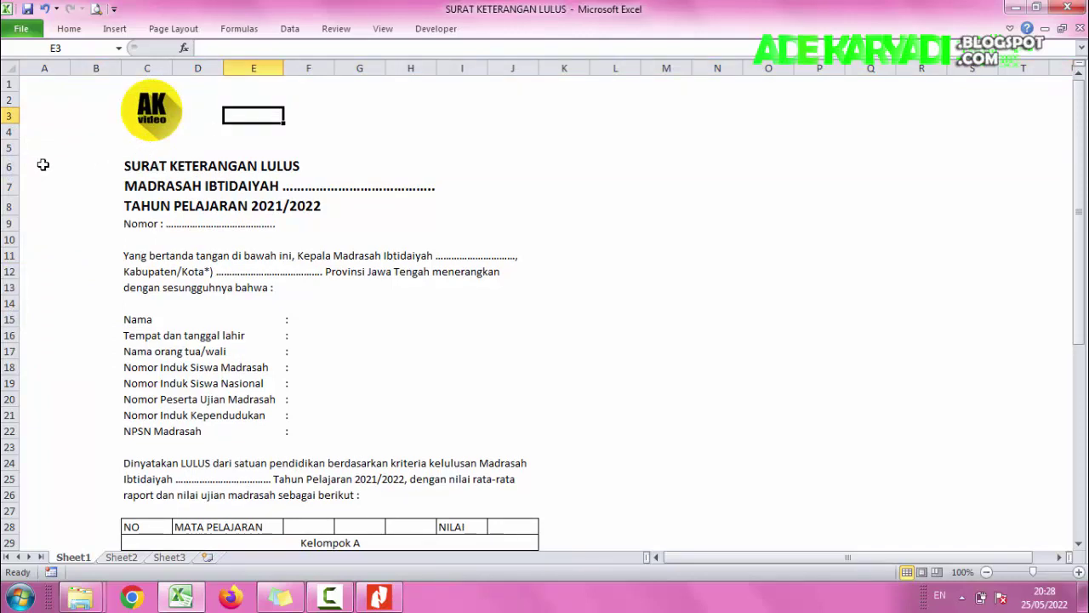
{"action": "left_click", "coordinate": [8, 165]}
{"action": "right_click", "coordinate": [8, 165]}
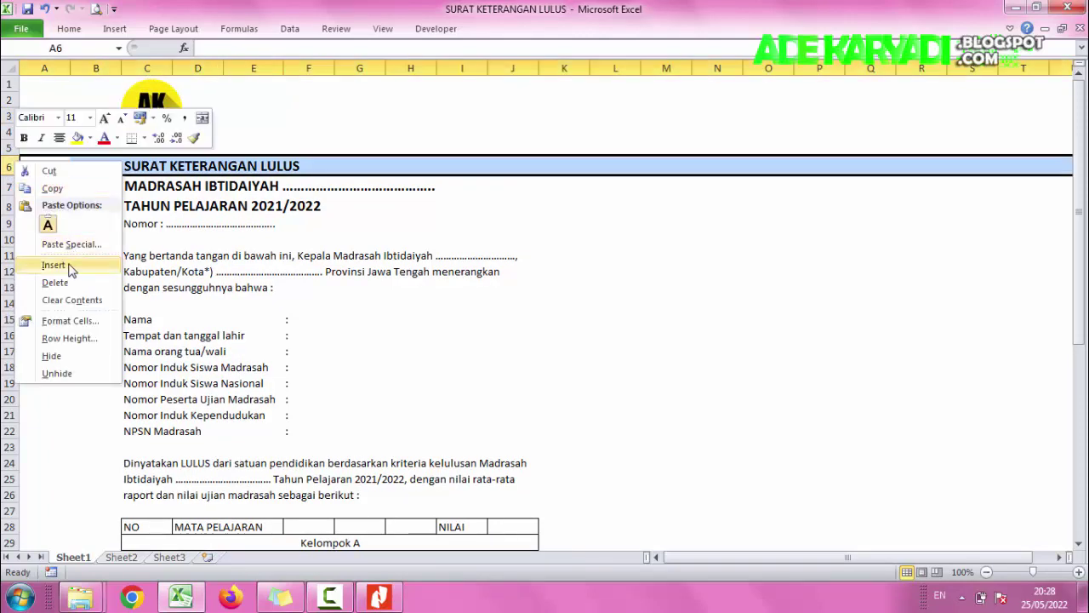
{"action": "left_click", "coordinate": [48, 260]}
{"action": "left_click", "coordinate": [132, 147]}
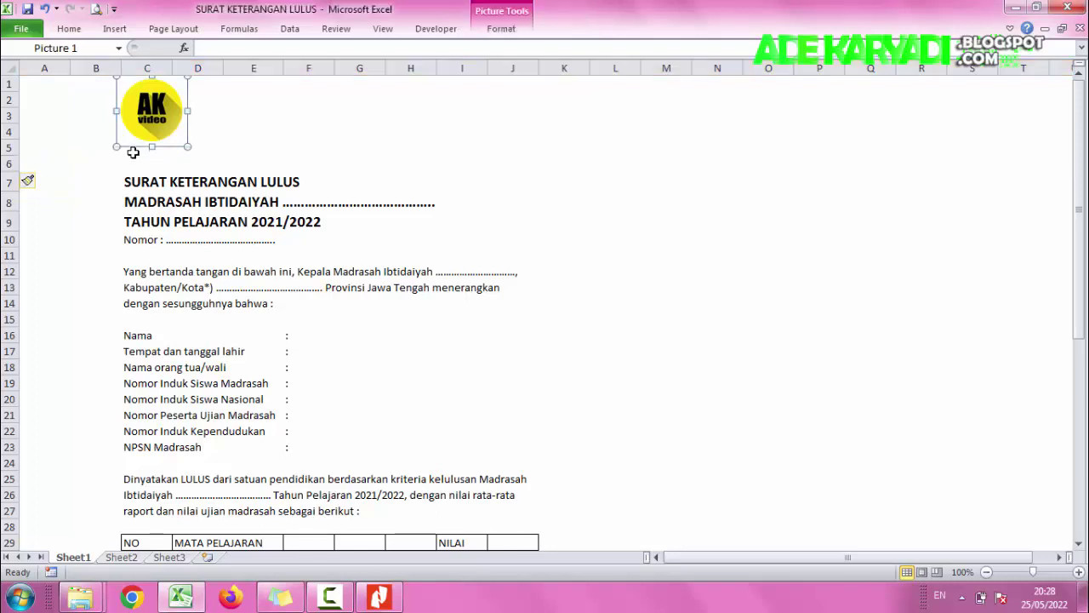
{"action": "key", "text": "Escape"}
{"action": "mouse_move", "coordinate": [139, 153]}
{"action": "left_mouse_down"}
{"action": "mouse_move", "coordinate": [549, 140]}
{"action": "mouse_move", "coordinate": [595, 161]}
{"action": "mouse_move", "coordinate": [562, 161]}
{"action": "left_mouse_up"}
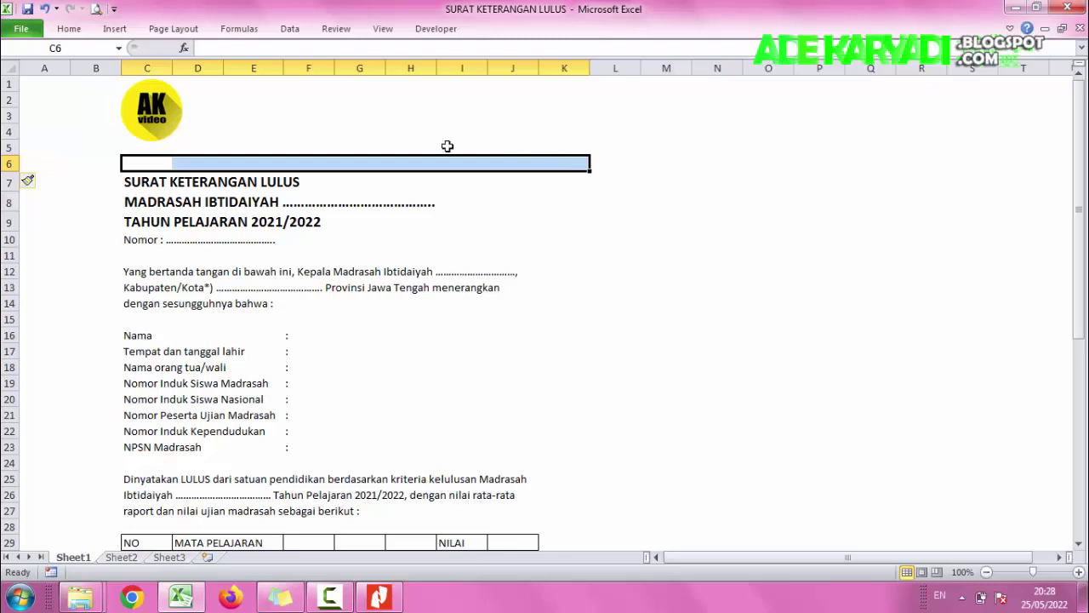
- Put a double bottom border under C6:K6 as the rule above the title
{"action": "left_click", "coordinate": [61, 28]}
{"action": "left_click", "coordinate": [218, 78]}
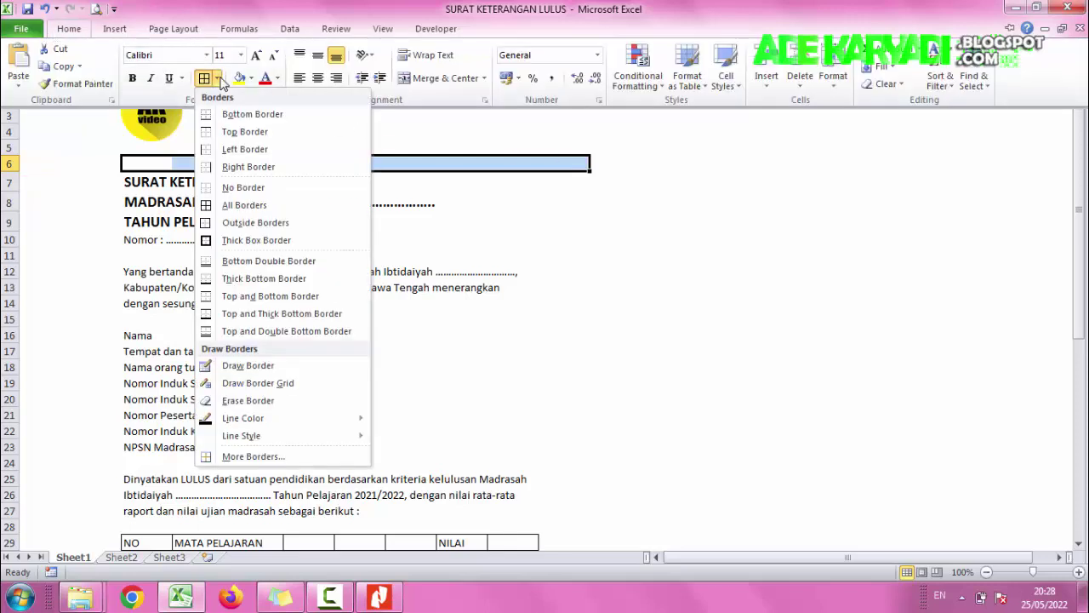
{"action": "left_click", "coordinate": [258, 263]}
{"action": "left_click", "coordinate": [618, 217]}
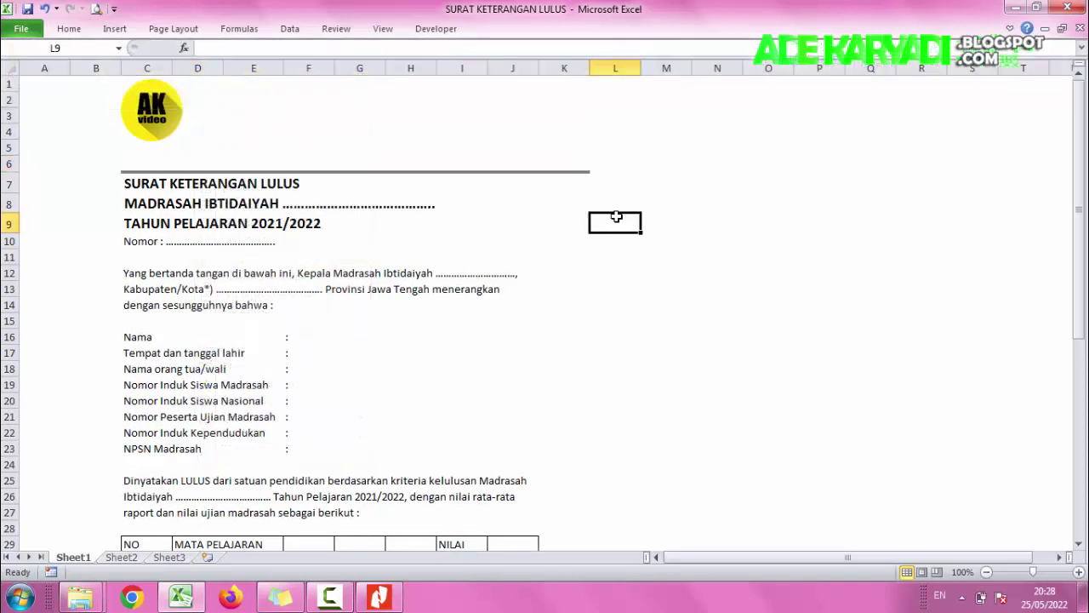
- Move the logo down into rows 2–5 and select E3, checking the sample PDF
{"action": "left_click_drag", "start_coordinate": [164, 132], "coordinate": [161, 157]}
{"action": "left_click", "coordinate": [214, 113]}
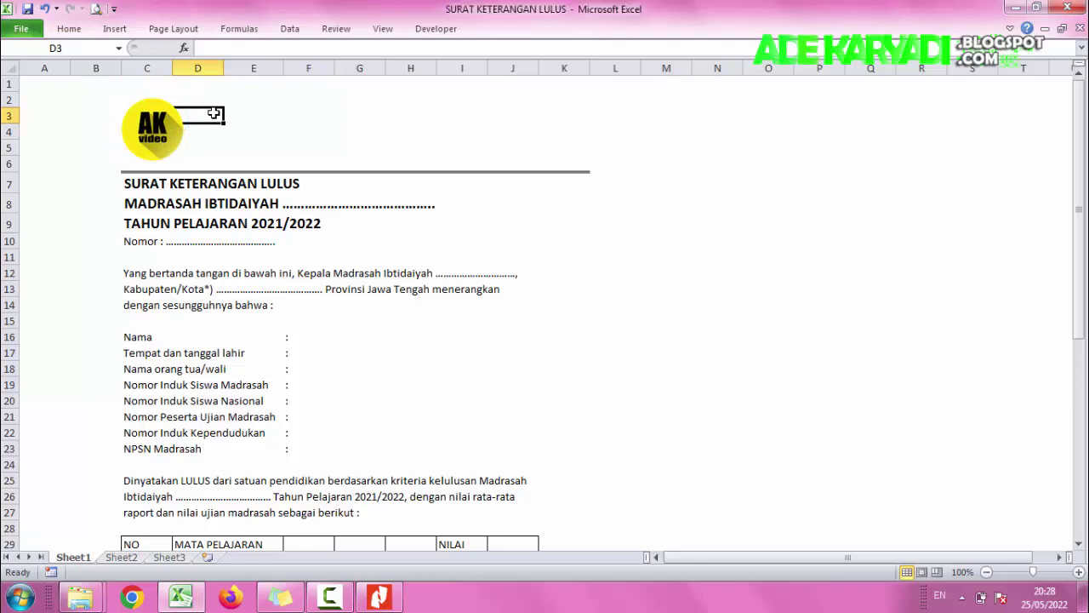
{"action": "left_click", "coordinate": [250, 103]}
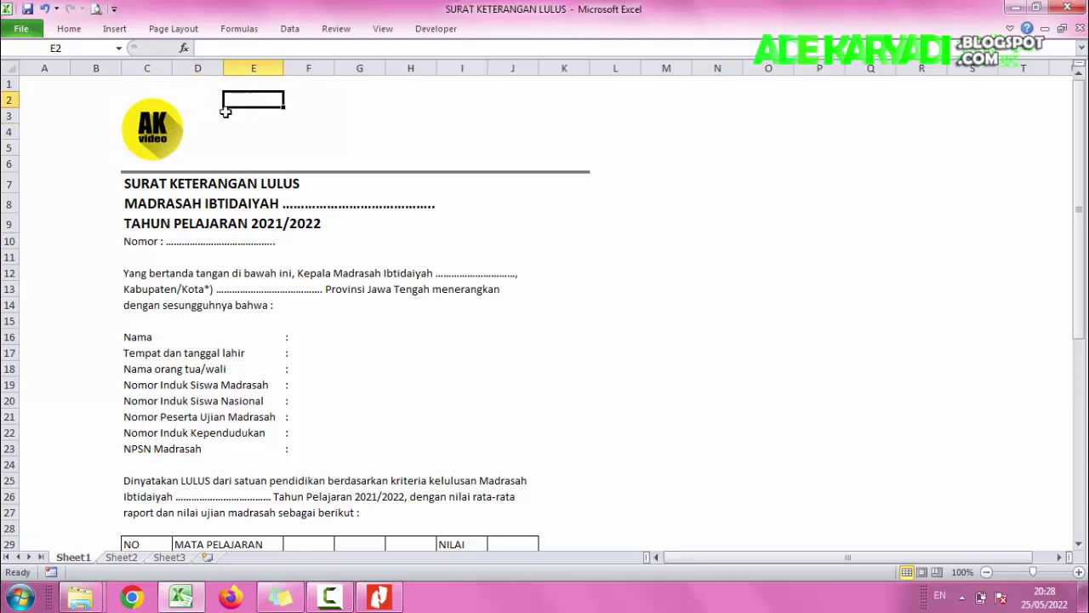
{"action": "left_click", "coordinate": [206, 114]}
{"action": "left_click", "coordinate": [239, 118]}
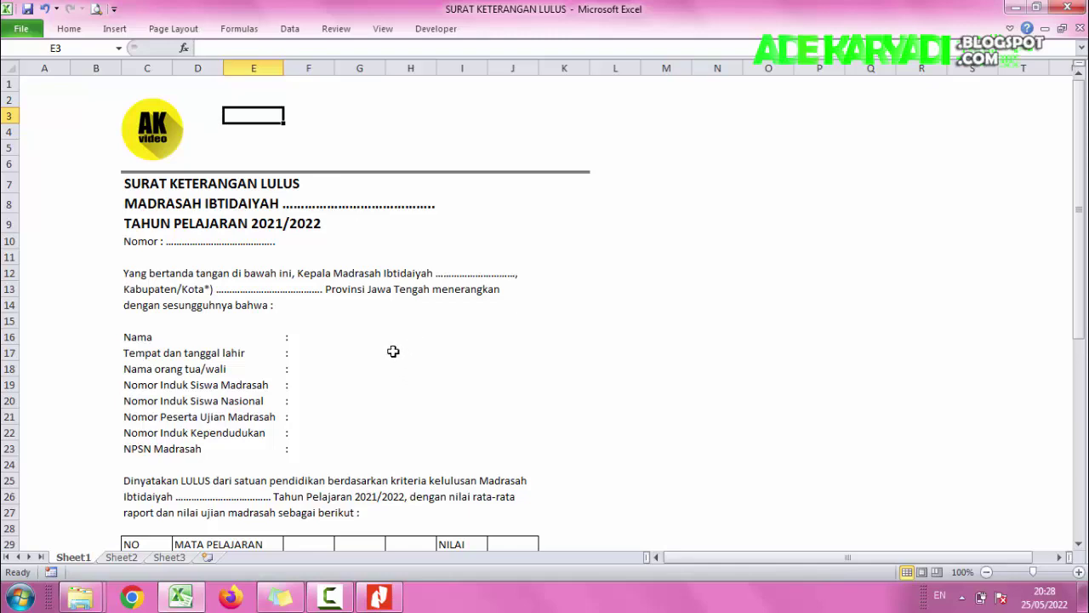
{"action": "left_click", "coordinate": [400, 602]}
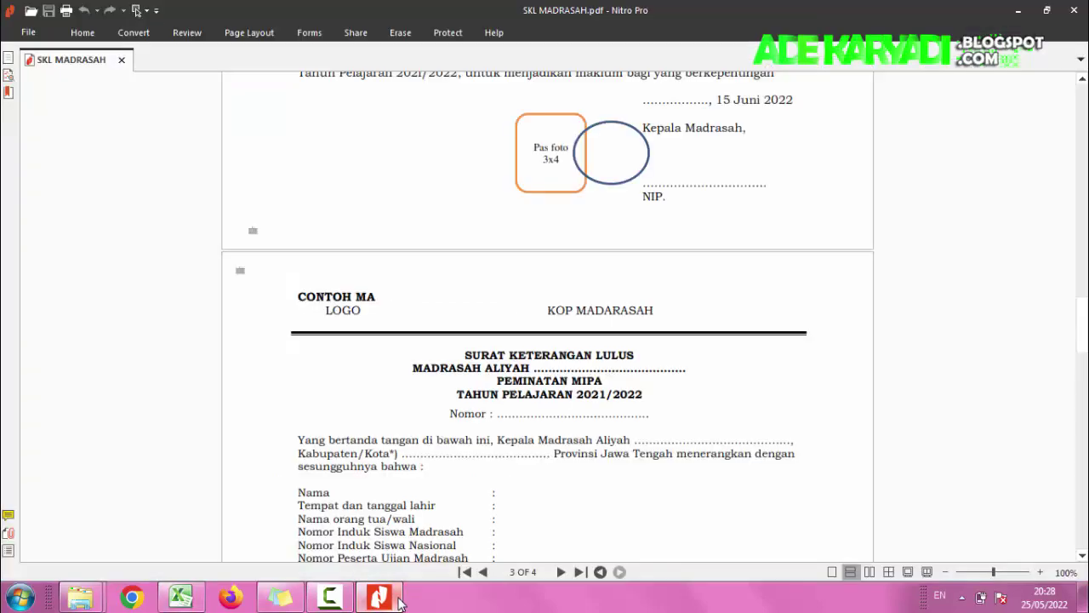
{"action": "left_click", "coordinate": [400, 602]}
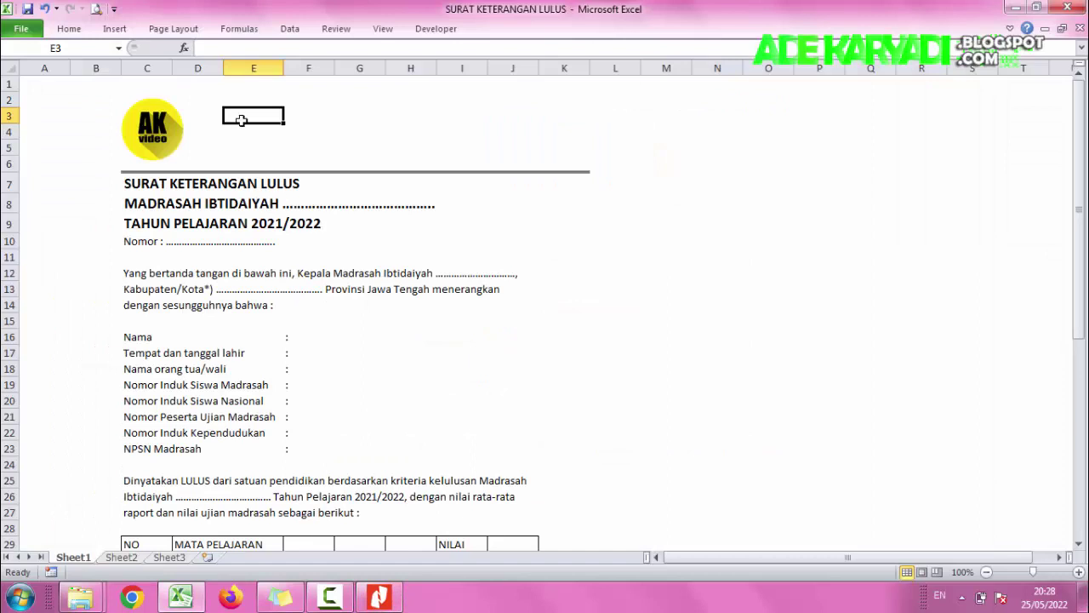
- Enter MADRASAH ALIYAH KARYADI in E3, bold at font size 24
{"action": "type", "text": "m"}
{"action": "key", "text": "BackSpace"}
{"action": "key", "text": "BackSpace"}
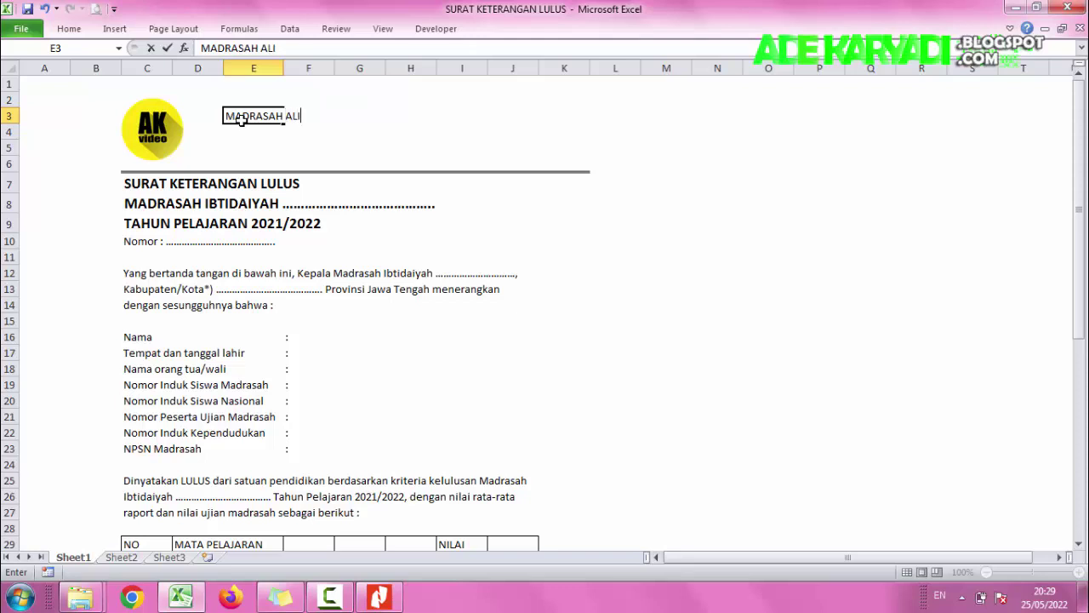
{"action": "type", "text": "KA"}
{"action": "type", "text": "RYADI"}
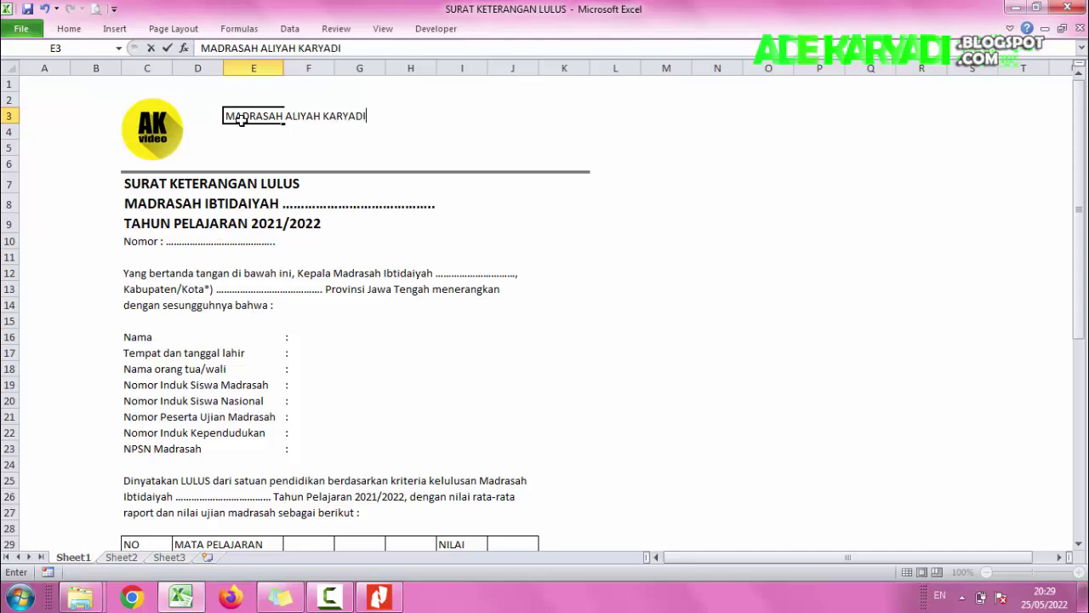
{"action": "key", "text": "Return"}
{"action": "left_click", "coordinate": [243, 122]}
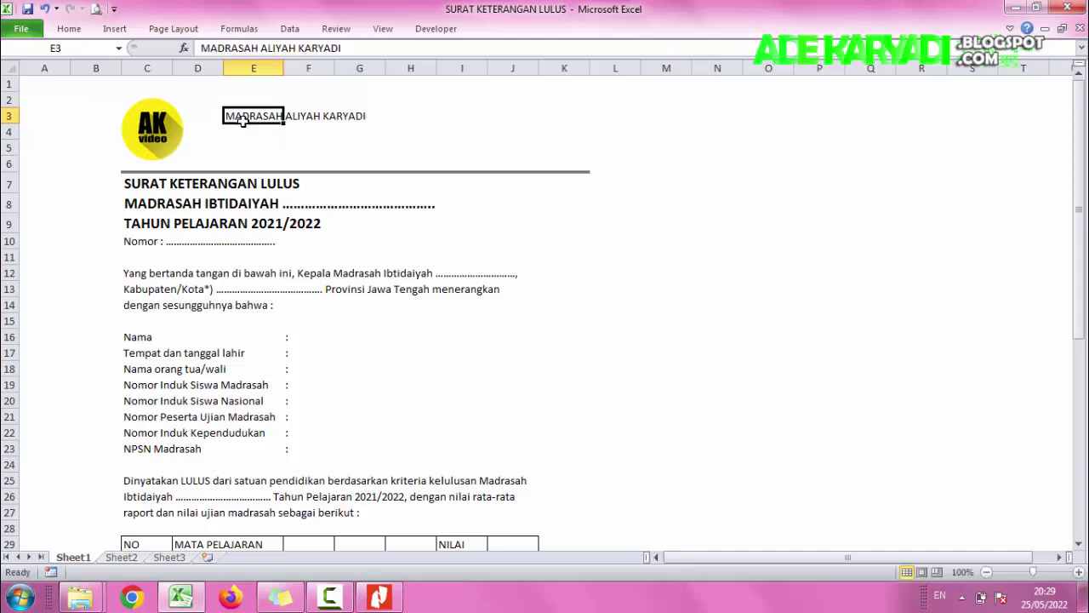
{"action": "key", "text": "ctrl+b"}
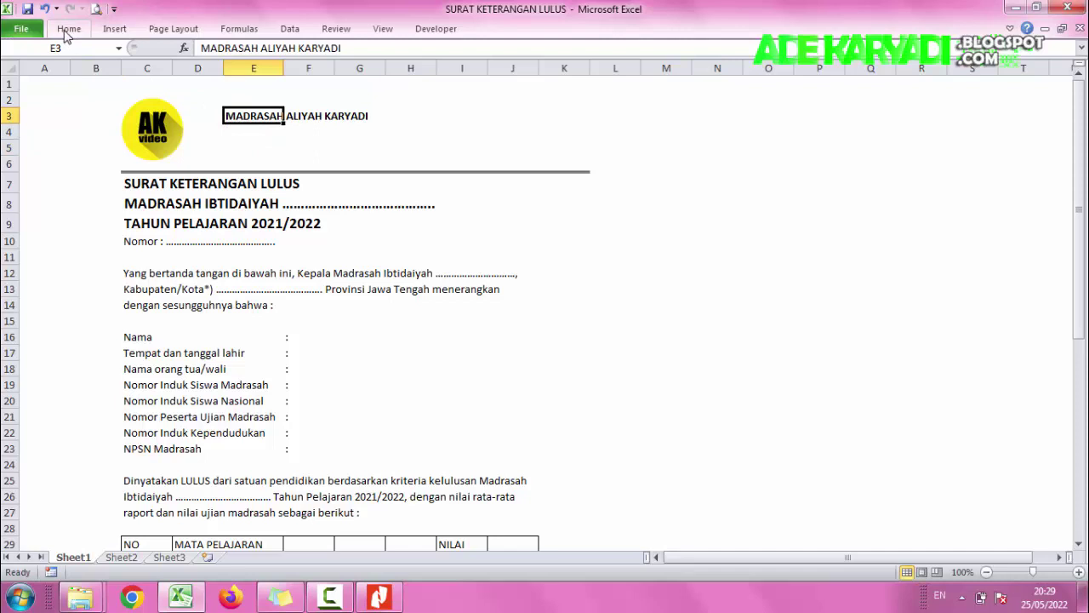
{"action": "left_click", "coordinate": [69, 30]}
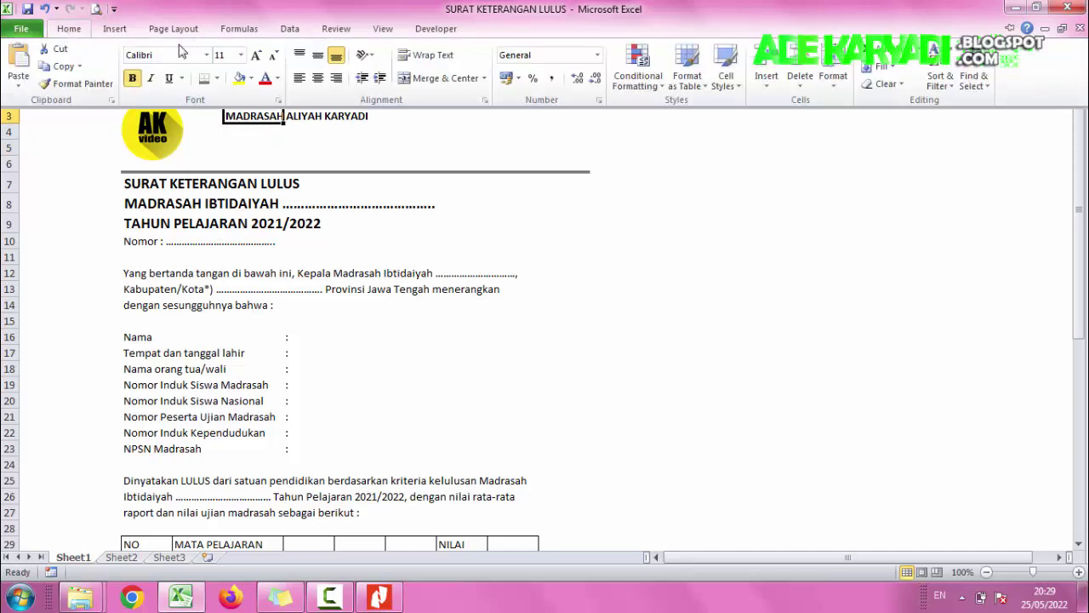
{"action": "left_click", "coordinate": [242, 56]}
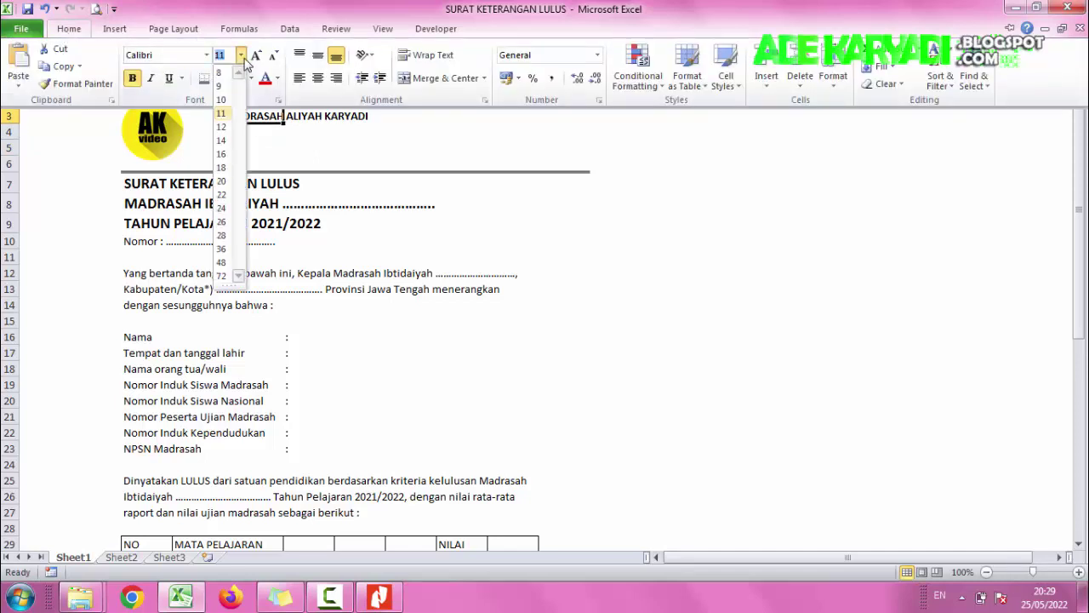
{"action": "left_click", "coordinate": [223, 208]}
- Shift the logo slightly toward the school name and save the workbook
{"action": "left_click", "coordinate": [267, 145]}
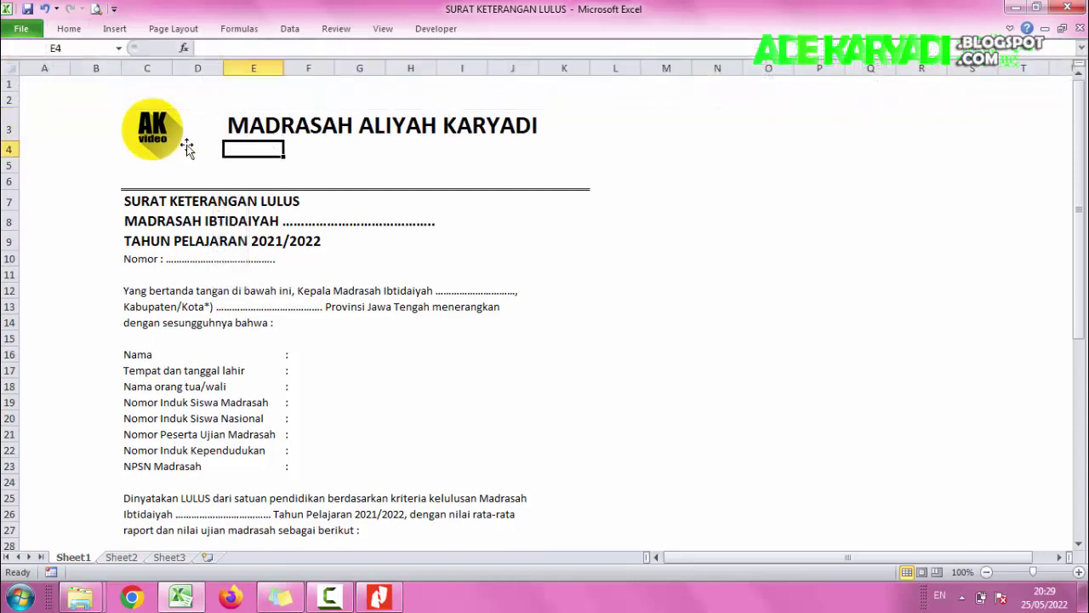
{"action": "left_click", "coordinate": [160, 132]}
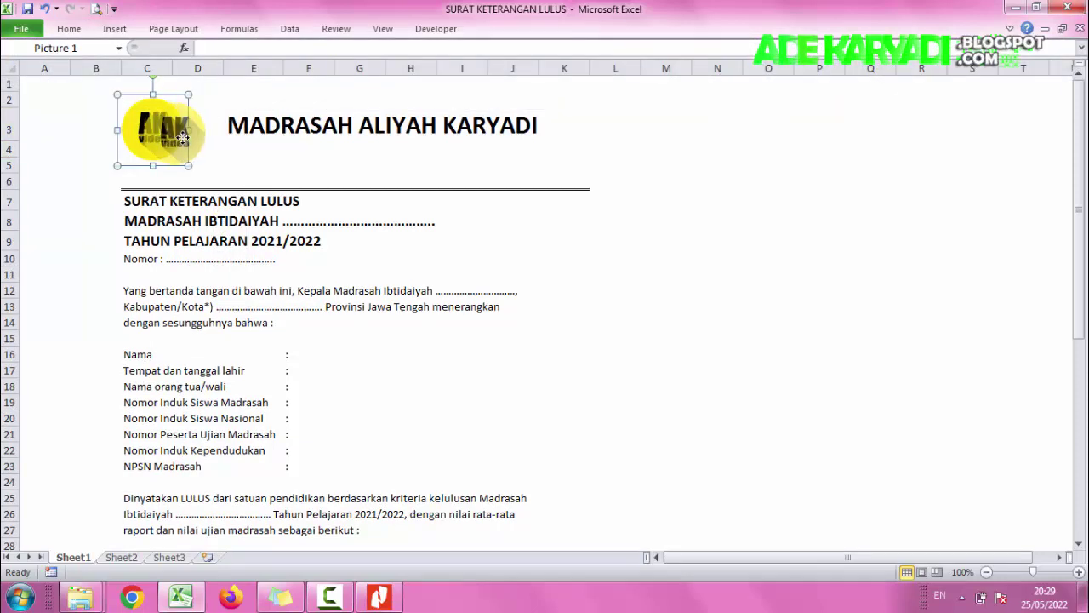
{"action": "left_click_drag", "start_coordinate": [182, 138], "coordinate": [183, 136]}
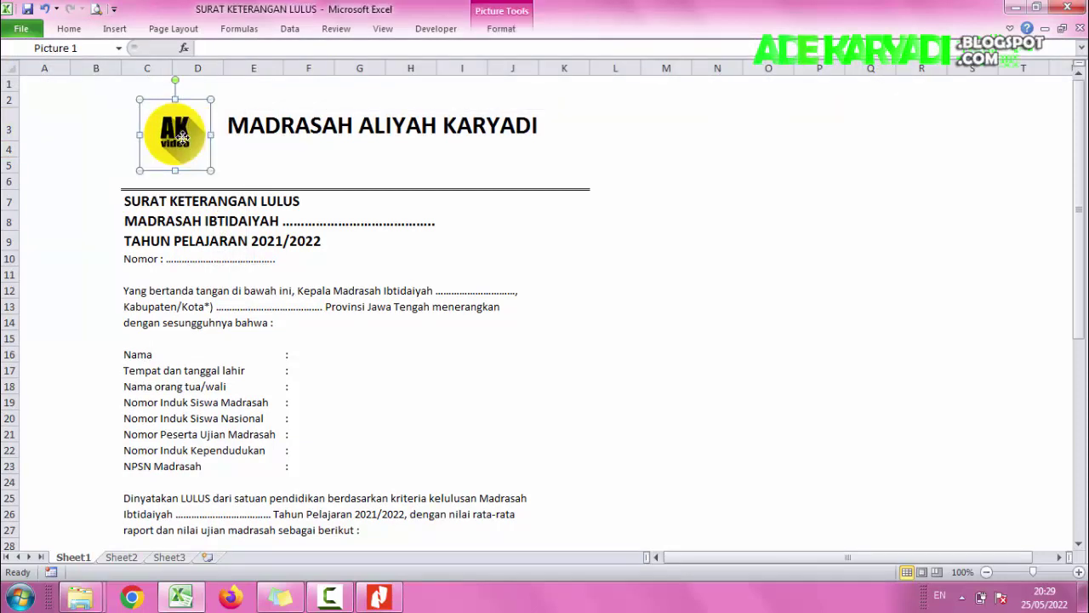
{"action": "left_click", "coordinate": [247, 159]}
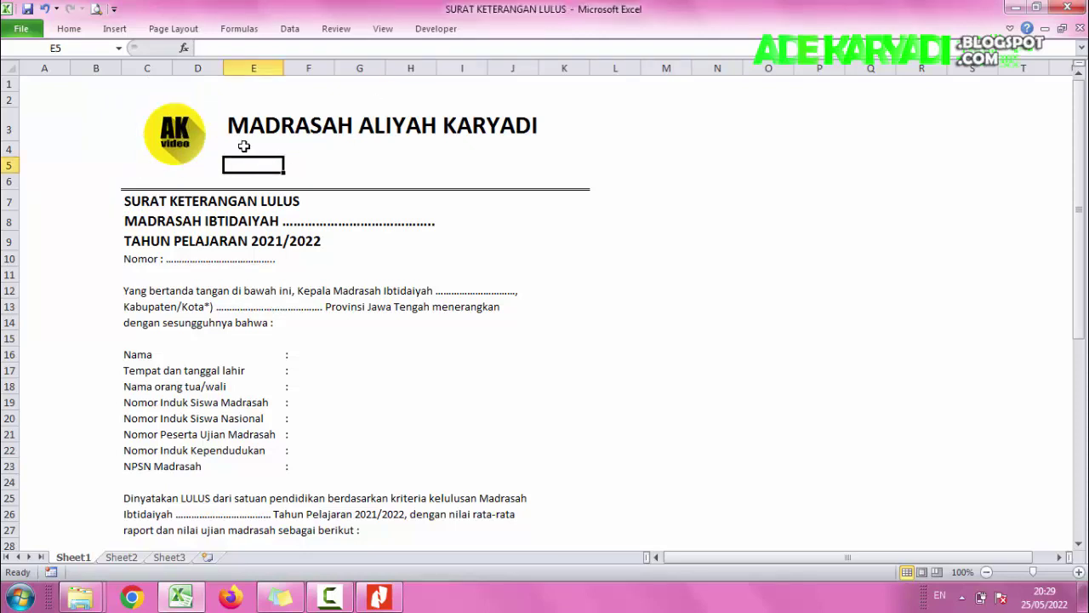
{"action": "key", "text": "ctrl+s"}
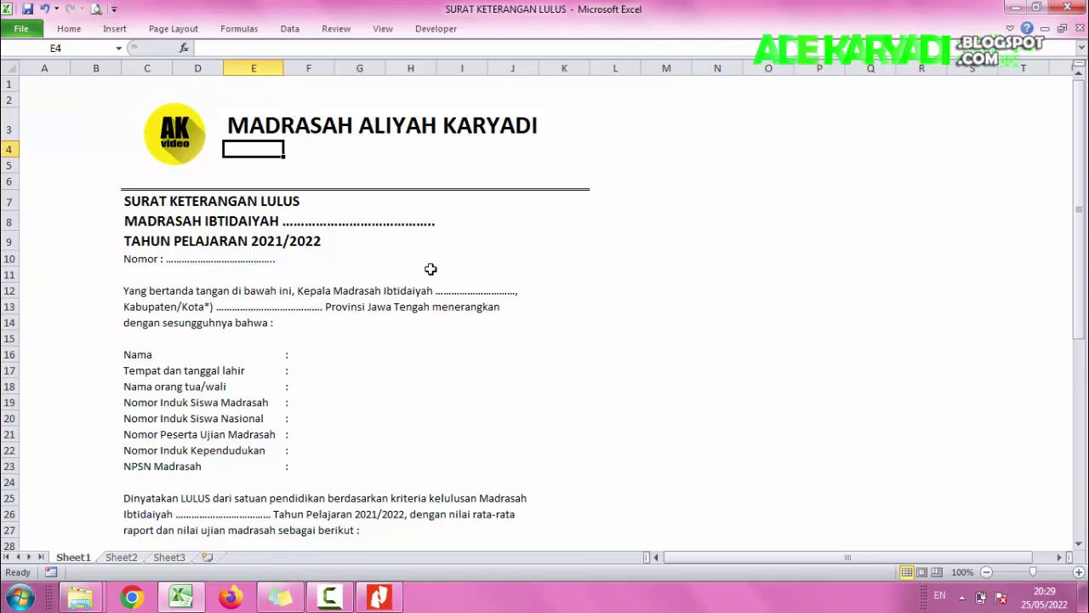
- Type the school's street address in E4, then add its house number via the formula bar
{"action": "left_click", "coordinate": [329, 595]}
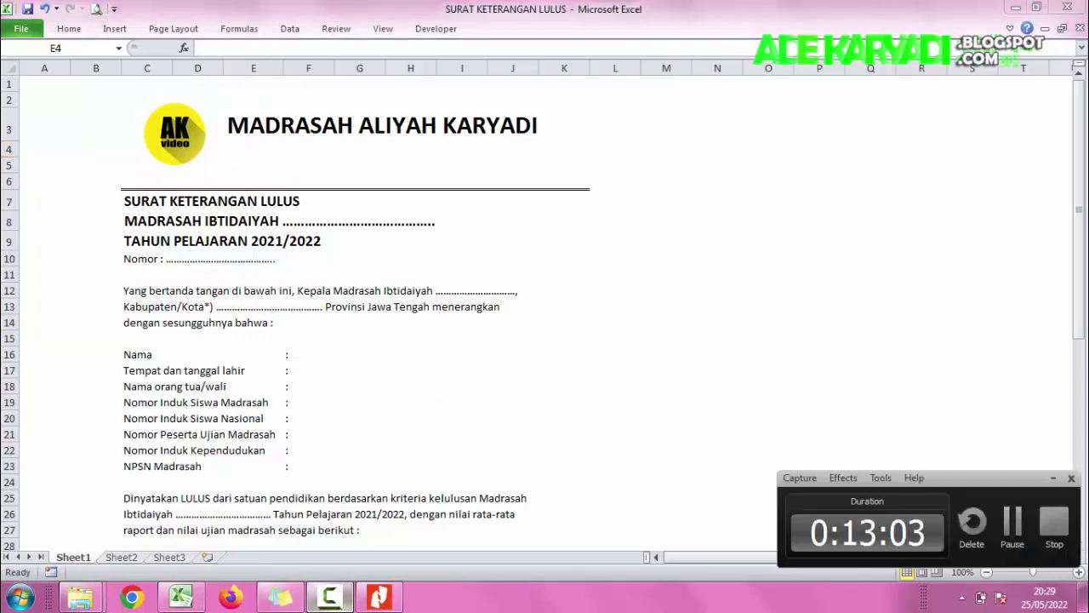
{"action": "left_click", "coordinate": [1011, 532]}
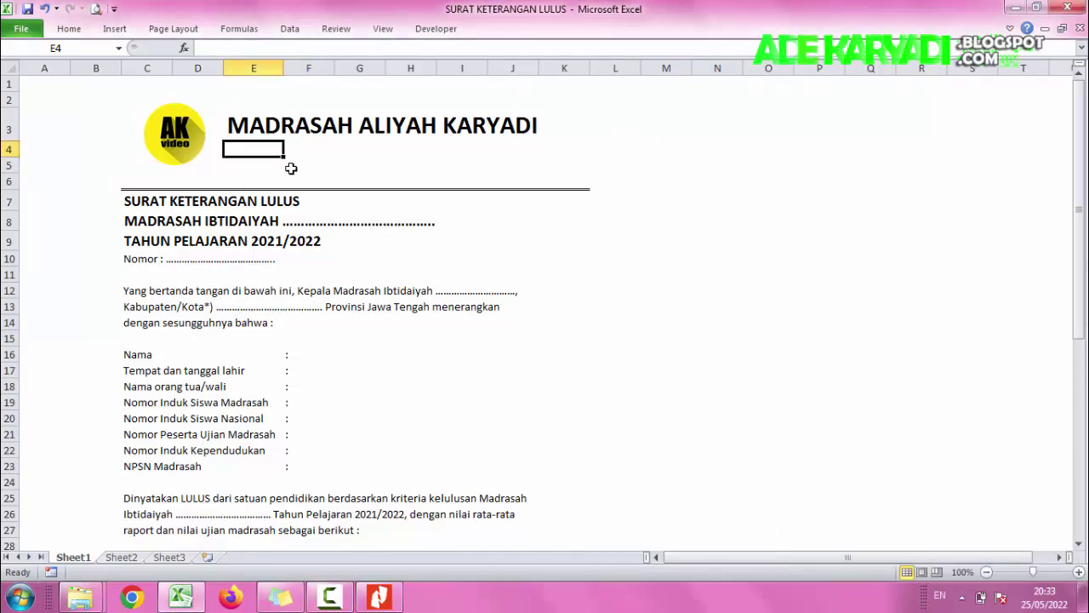
{"action": "type", "text": "j"}
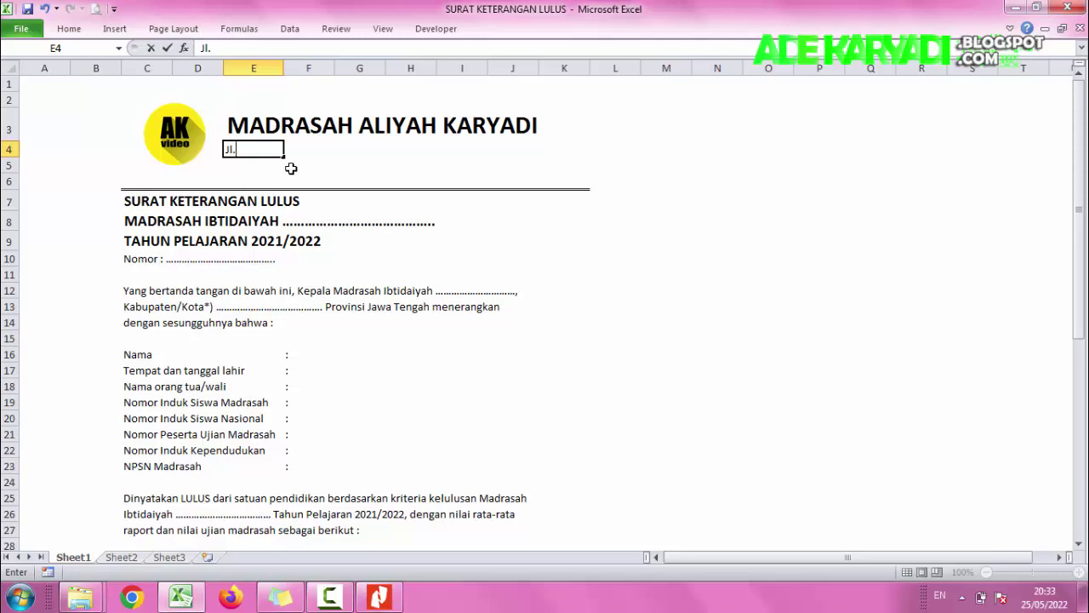
{"action": "type", "text": "Me"}
{"action": "type", "text": "rdeka"}
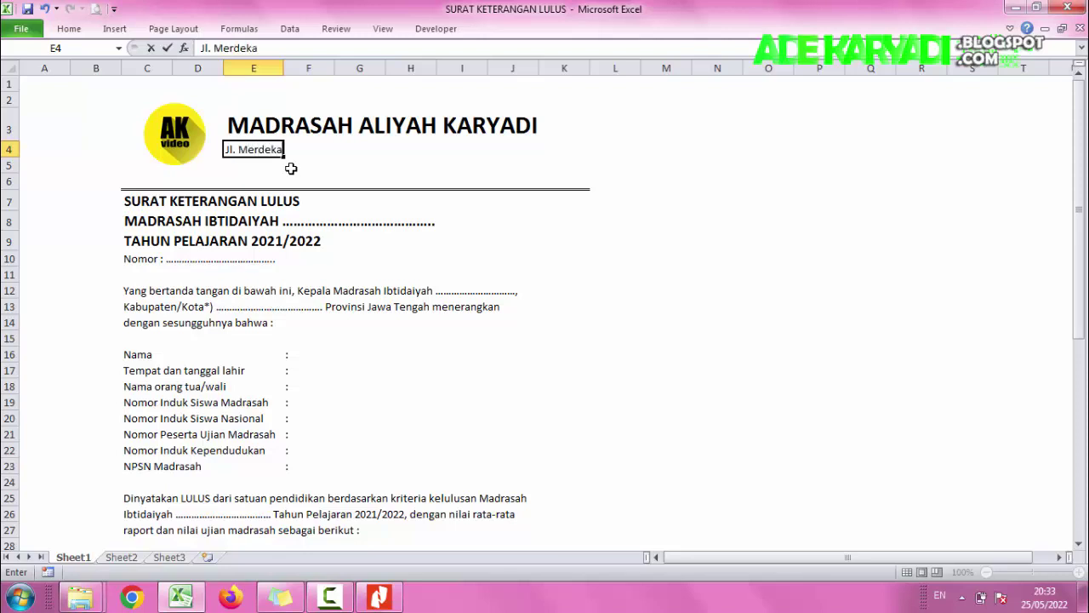
{"action": "type", "text": " Raya S"}
{"action": "type", "text": "umber -"}
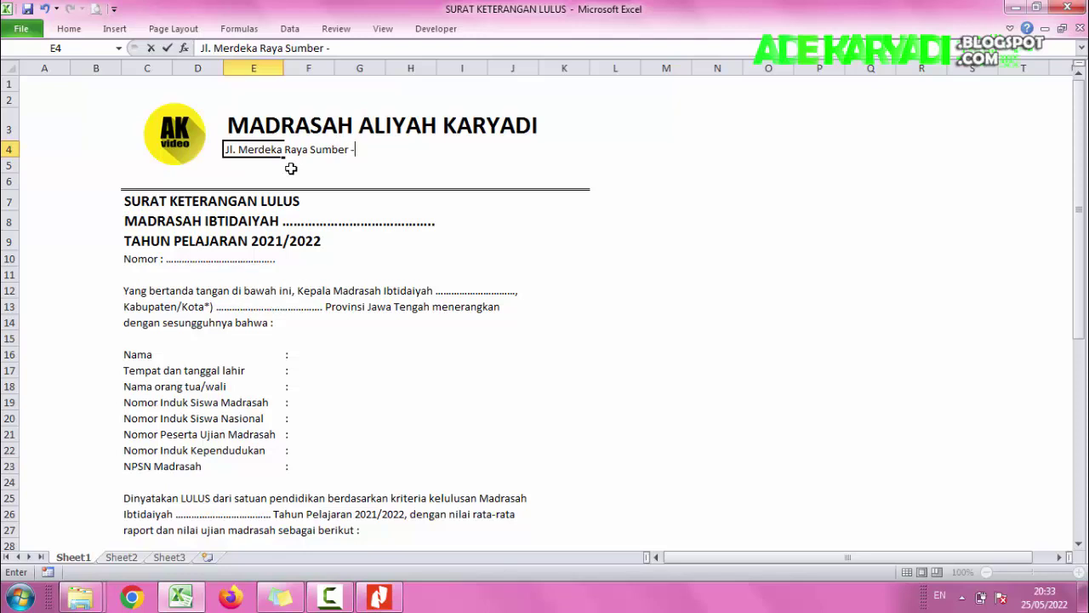
{"action": "type", "text": " cirebon "}
{"action": "type", "text": "No"}
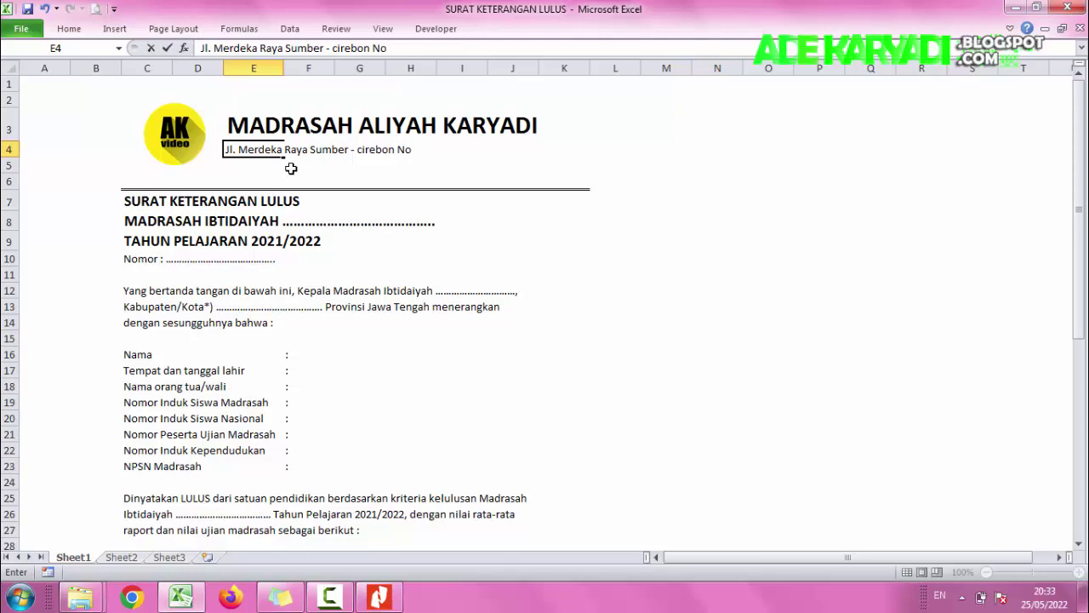
{"action": "key", "text": "BackSpace"}
{"action": "key", "text": "BackSpace"}
{"action": "key", "text": "Left"}
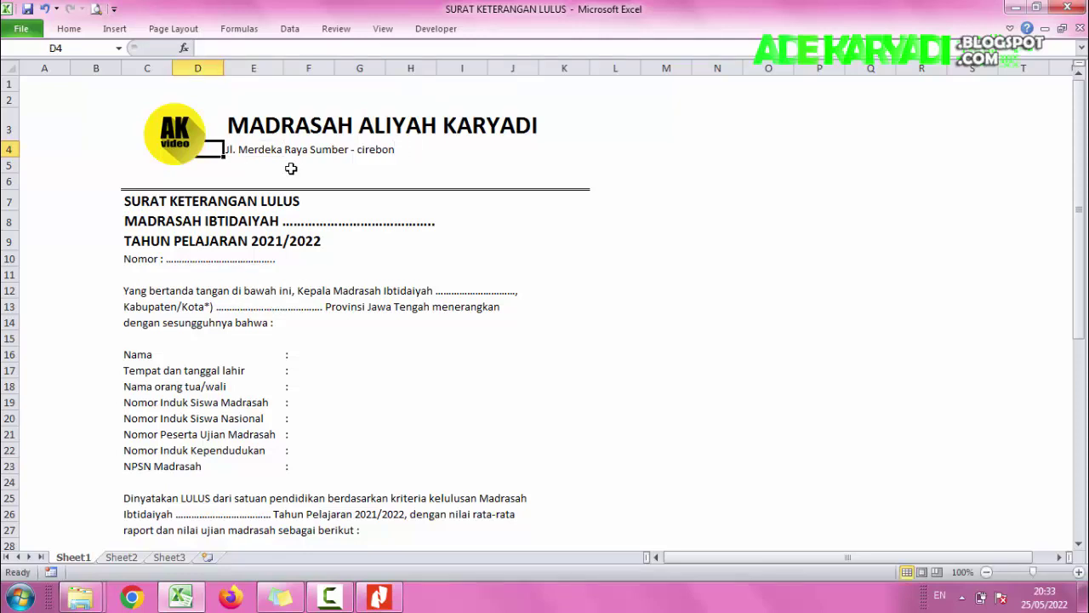
{"action": "left_click", "coordinate": [273, 151]}
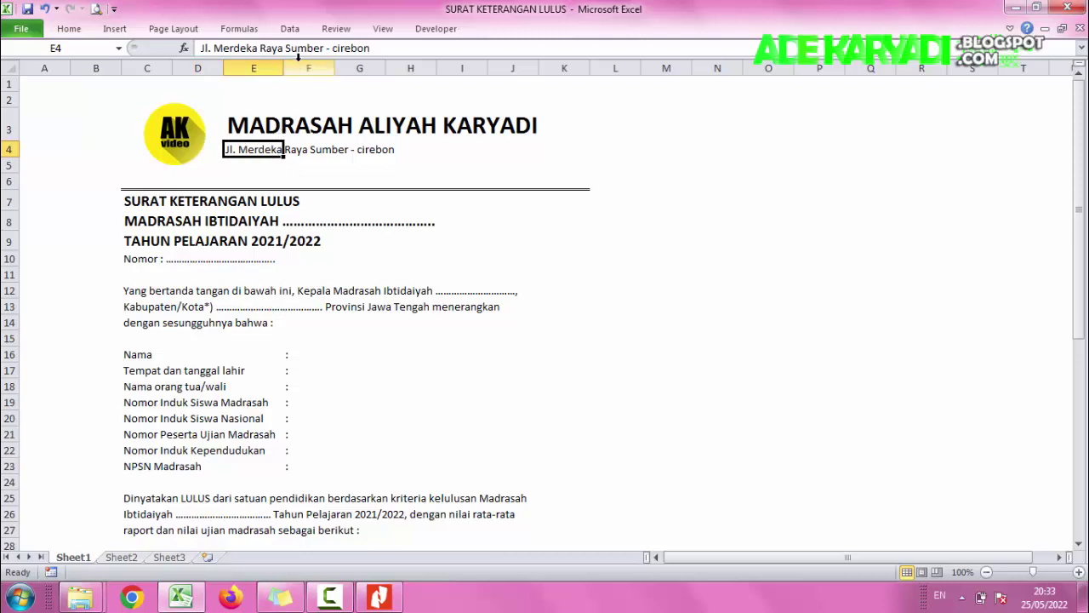
{"action": "left_click", "coordinate": [286, 47]}
{"action": "type", "text": "No"}
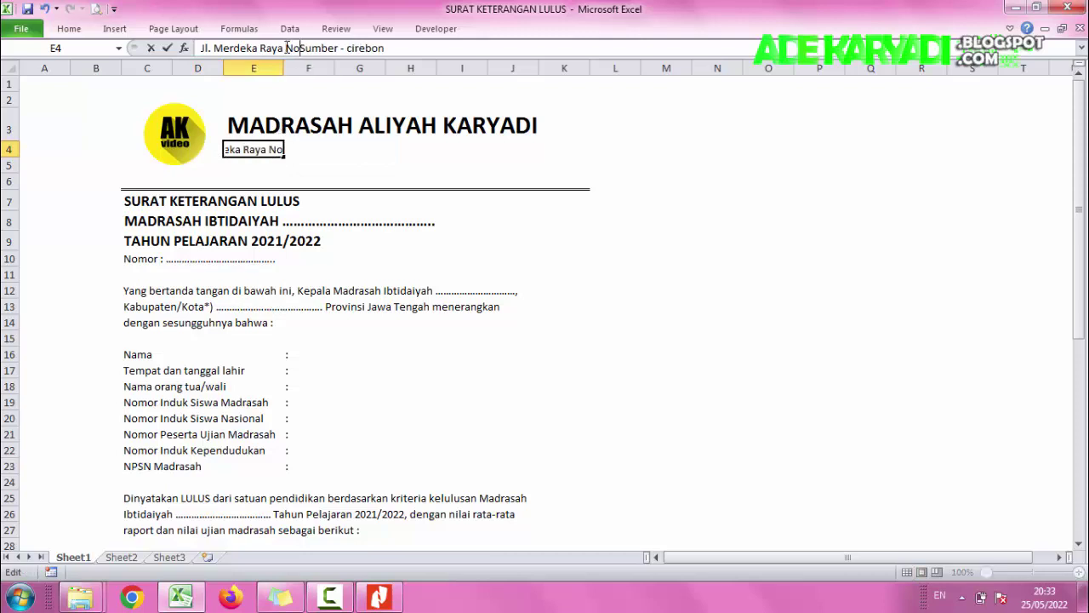
{"action": "type", "text": ". 00"}
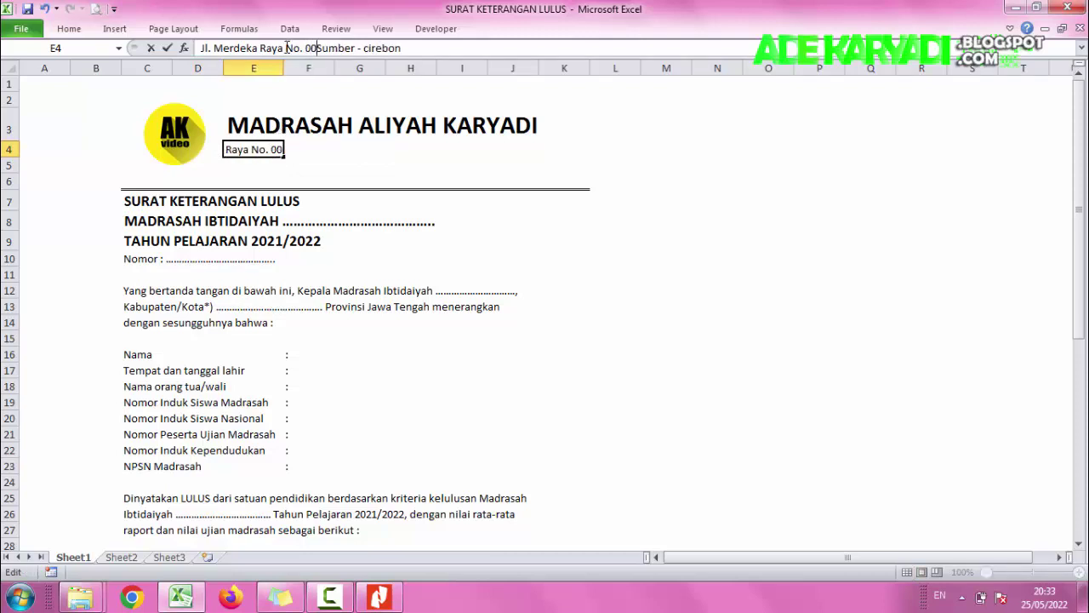
{"action": "type", "text": "9 Tukmudal"}
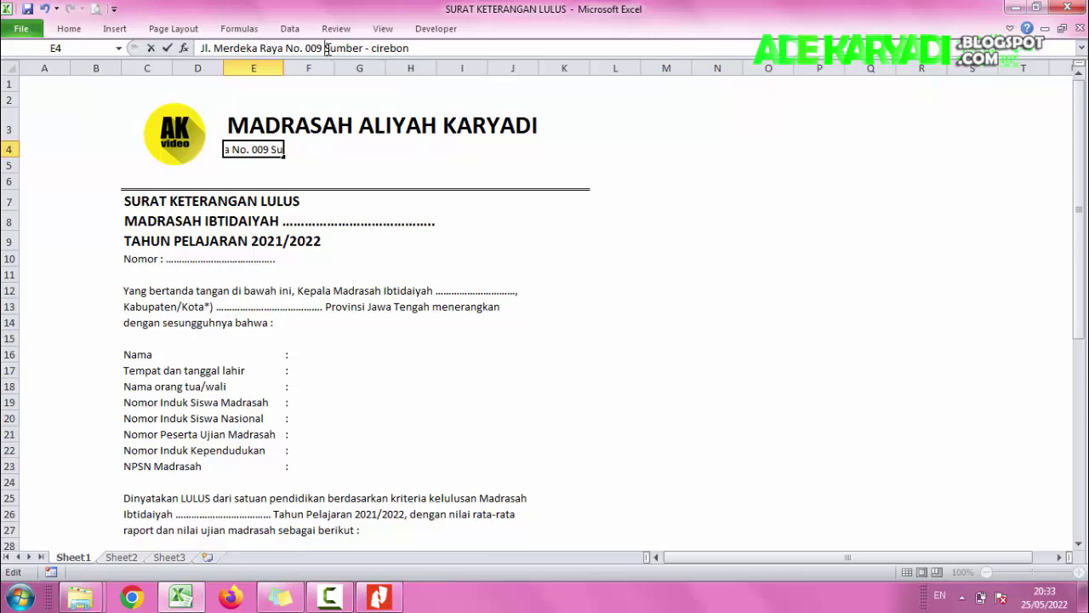
- Insert 'Tukmudal' before 'Sumber' in the school address line
{"action": "type", "text": "Tuk"}
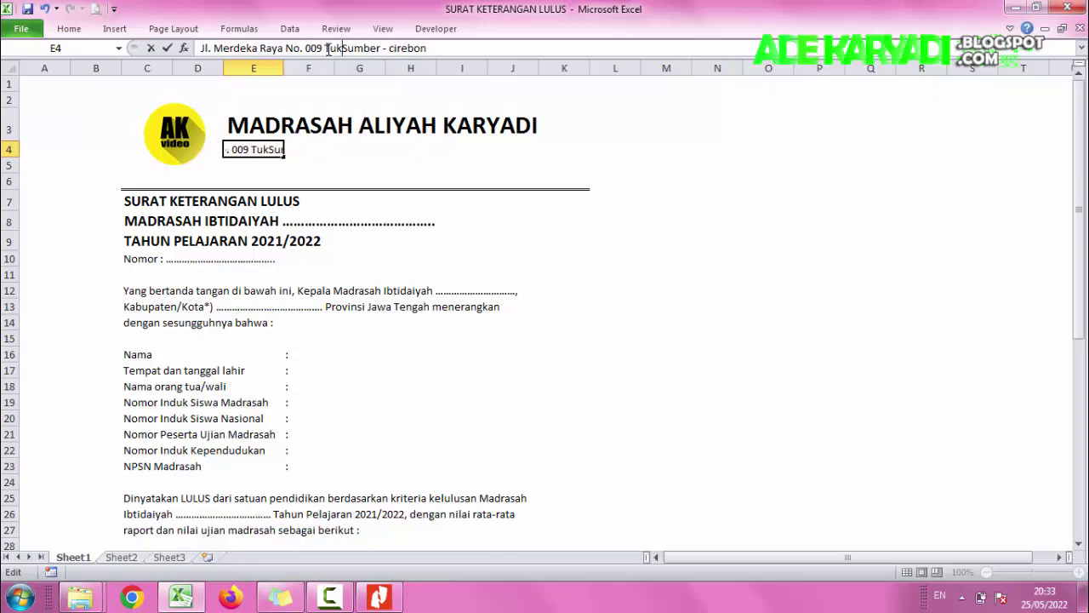
{"action": "type", "text": "mudal"}
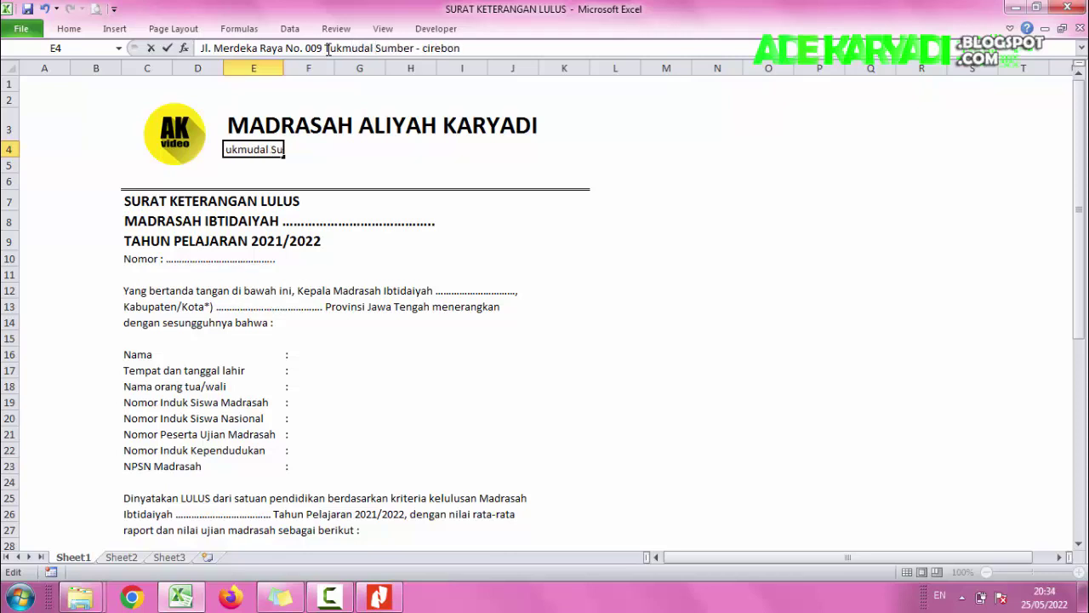
{"action": "key", "text": "Return"}
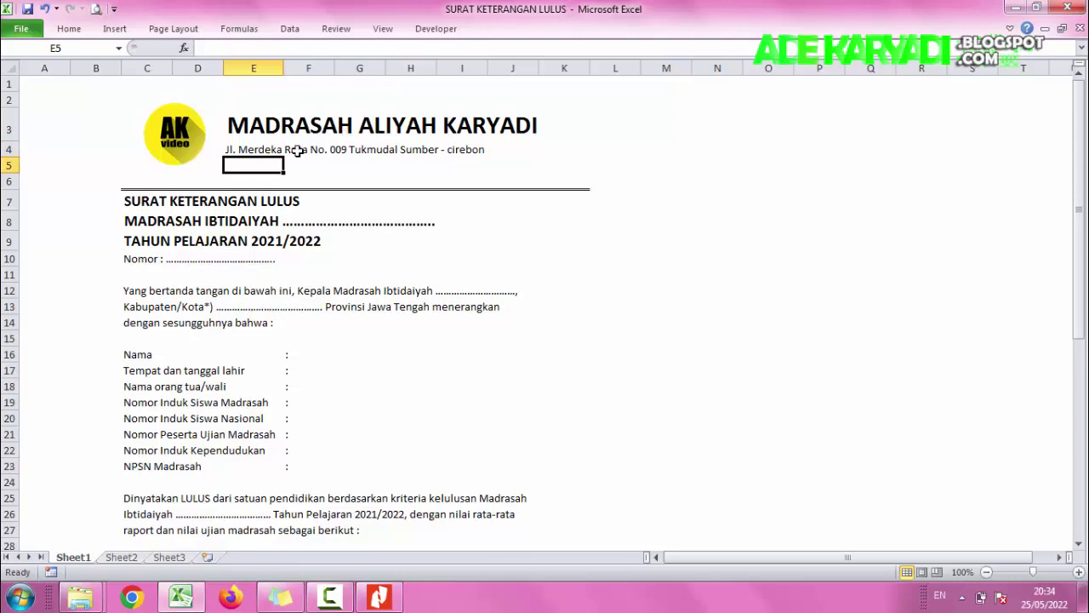
- Merge and centre the school name across C3:K3, middle-align it, and raise row 3 to about 27
{"action": "left_click", "coordinate": [232, 150]}
{"action": "left_click", "coordinate": [237, 126]}
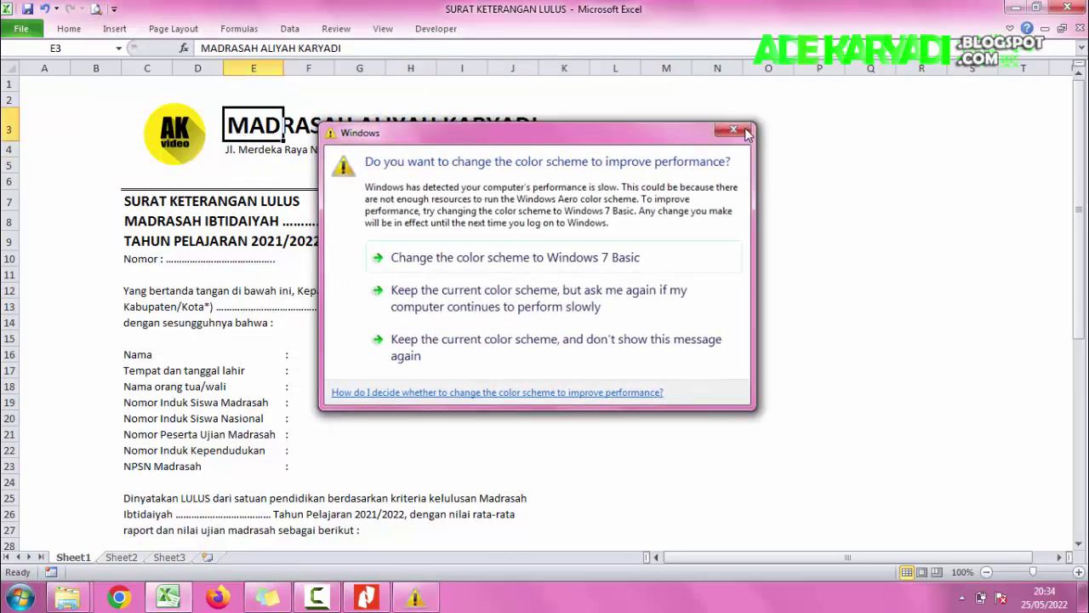
{"action": "left_click", "coordinate": [745, 129]}
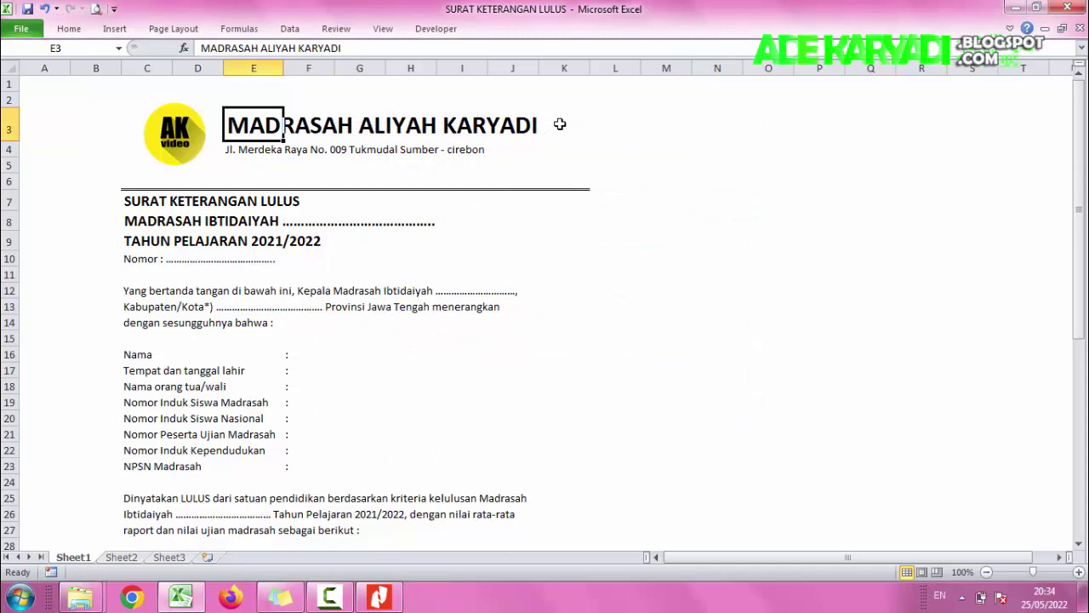
{"action": "left_click_drag", "start_coordinate": [558, 124], "coordinate": [147, 115]}
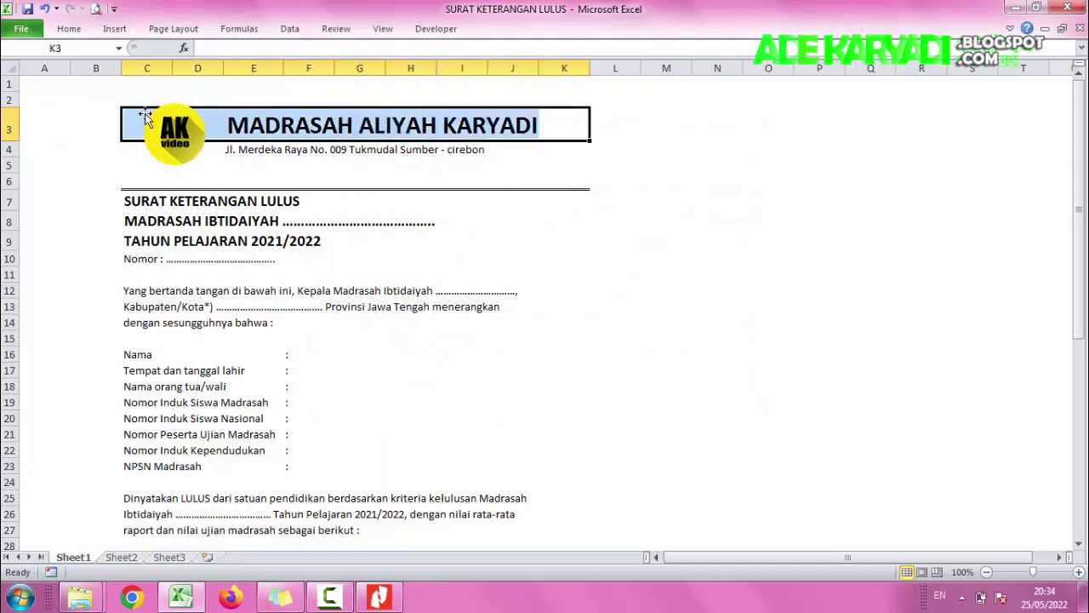
{"action": "left_click", "coordinate": [75, 29]}
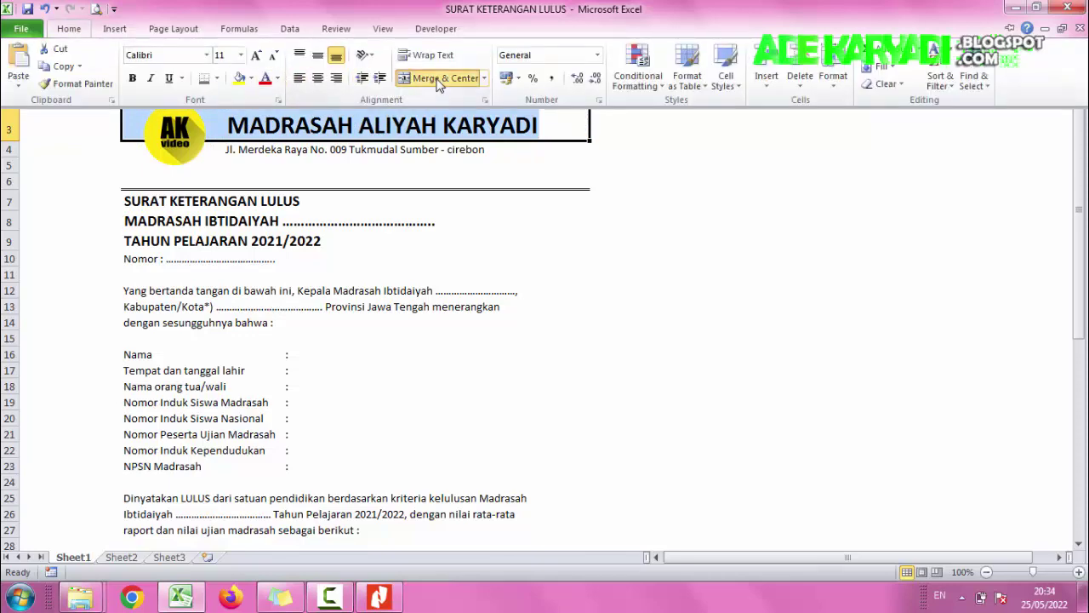
{"action": "left_click", "coordinate": [425, 79]}
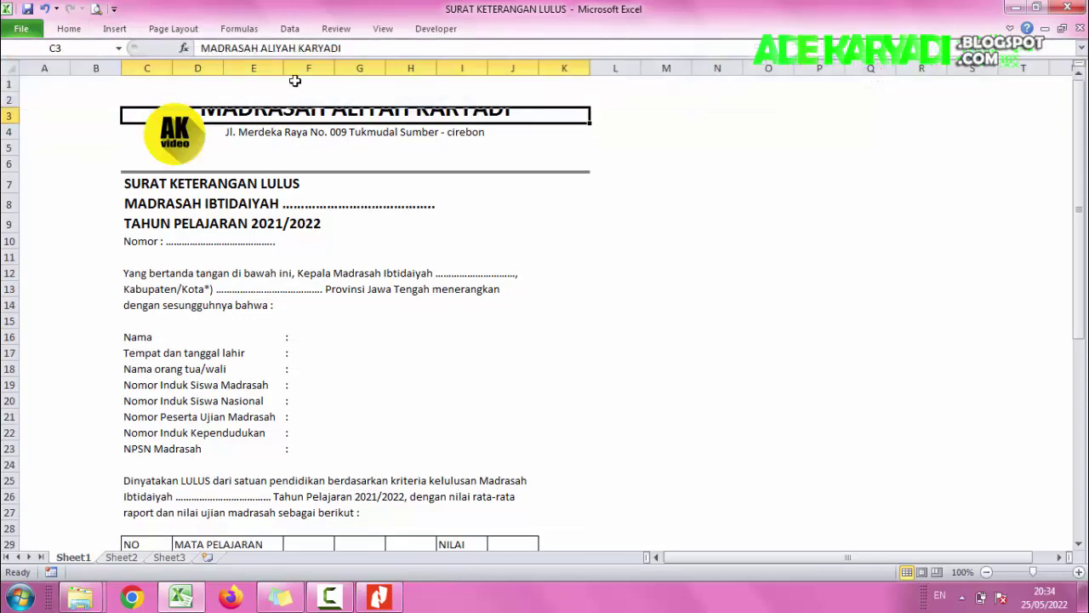
{"action": "left_click", "coordinate": [74, 29]}
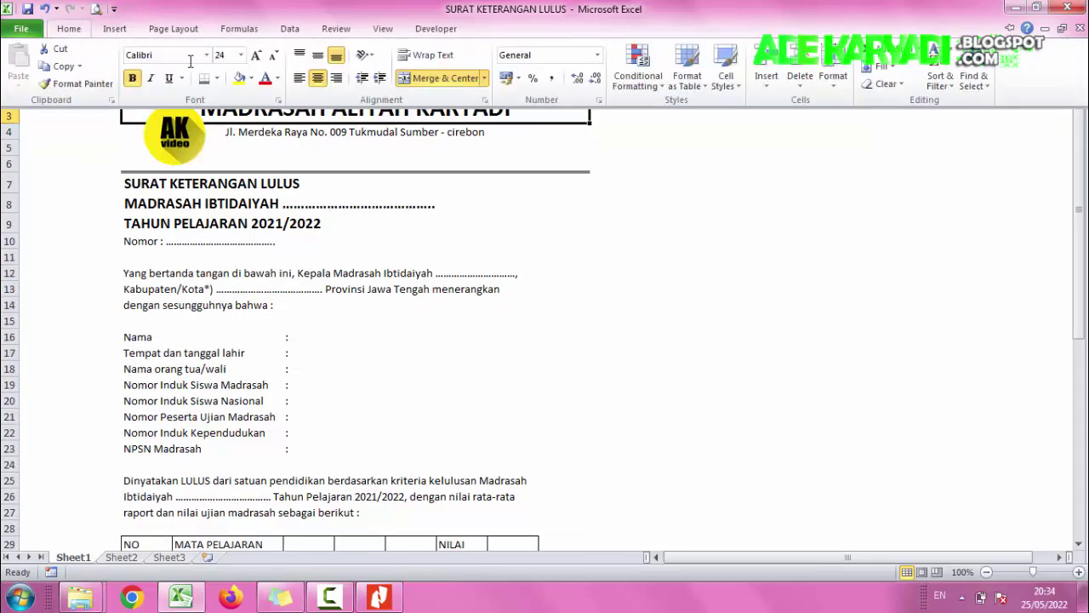
{"action": "left_click", "coordinate": [317, 54]}
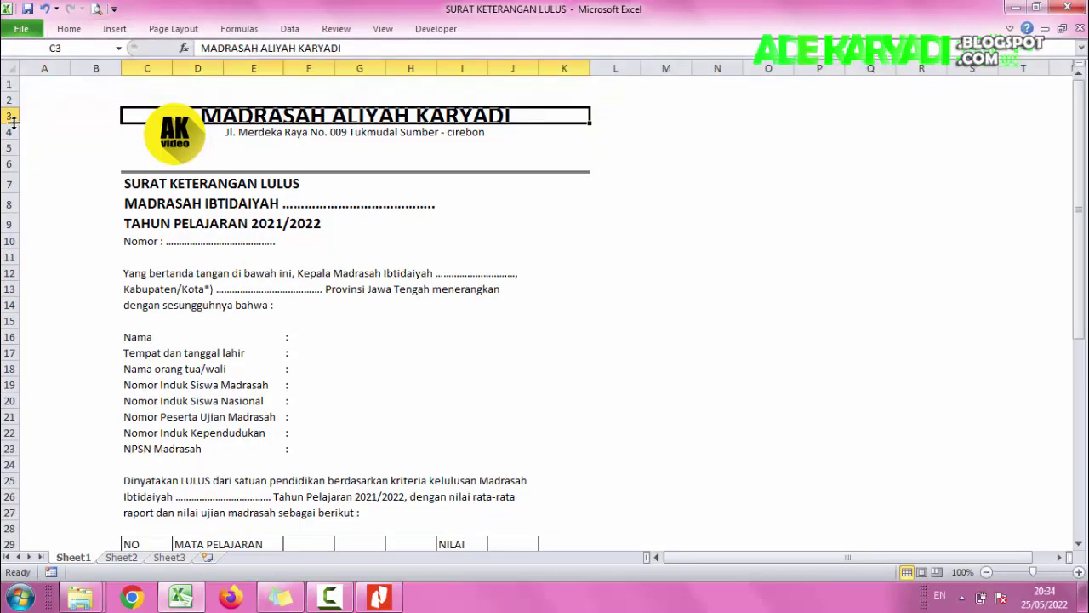
{"action": "left_click_drag", "start_coordinate": [9, 124], "coordinate": [9, 141]}
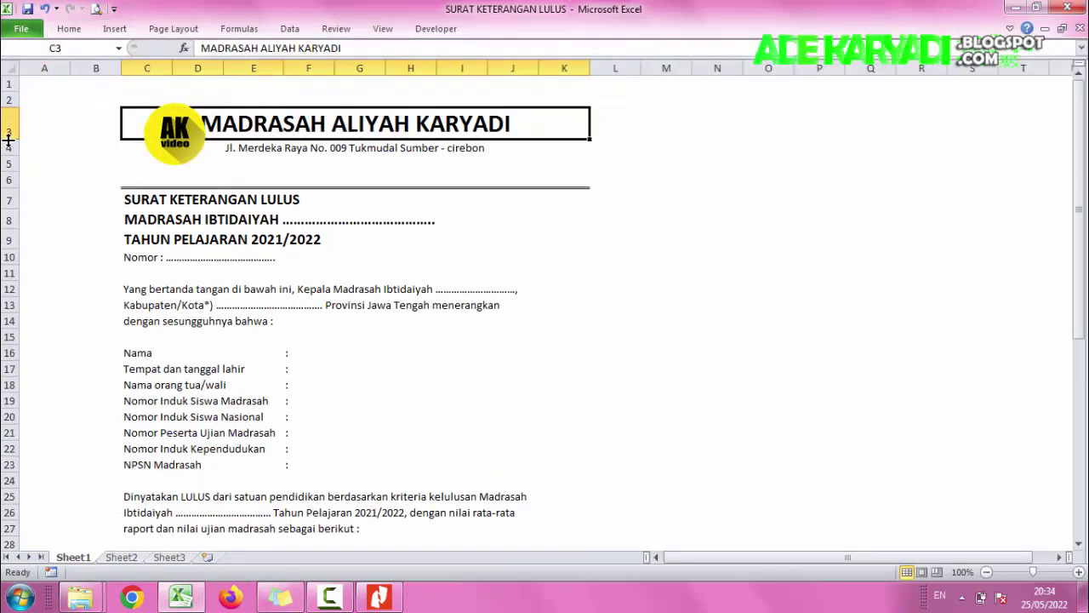
{"action": "left_click", "coordinate": [305, 162]}
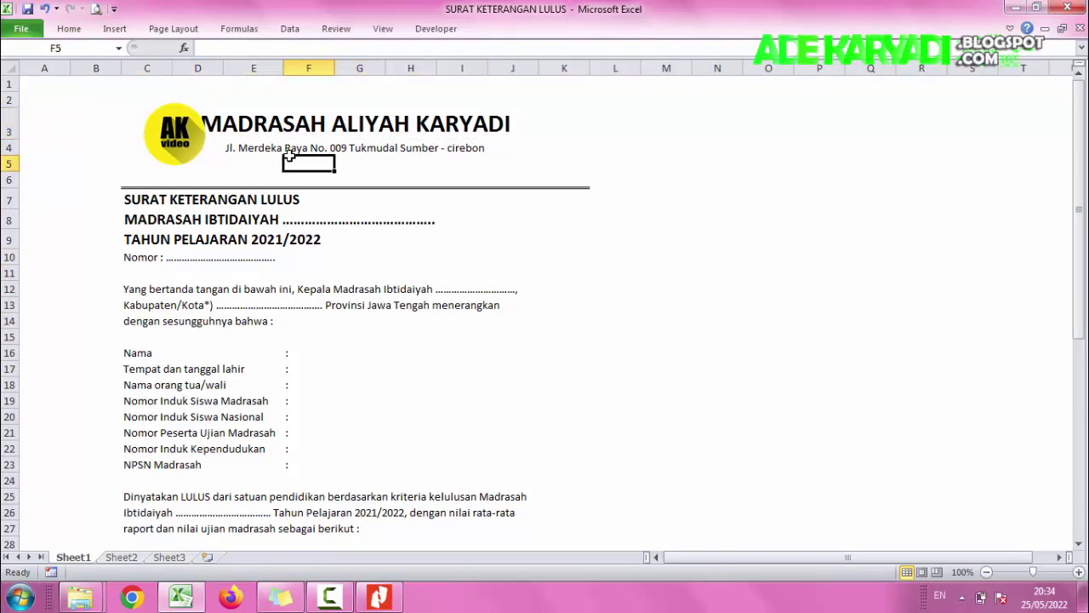
- Merge and centre the address across C4:K4 and middle-align it
{"action": "left_click", "coordinate": [536, 150]}
{"action": "left_click", "coordinate": [549, 124]}
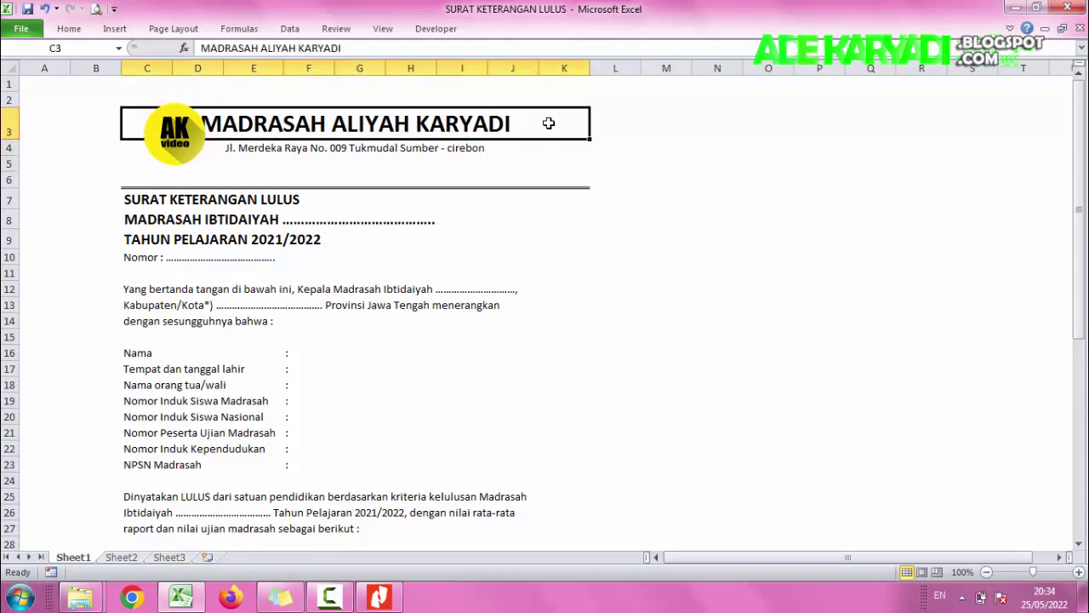
{"action": "left_click", "coordinate": [550, 145]}
{"action": "left_click_drag", "start_coordinate": [549, 147], "coordinate": [128, 148]}
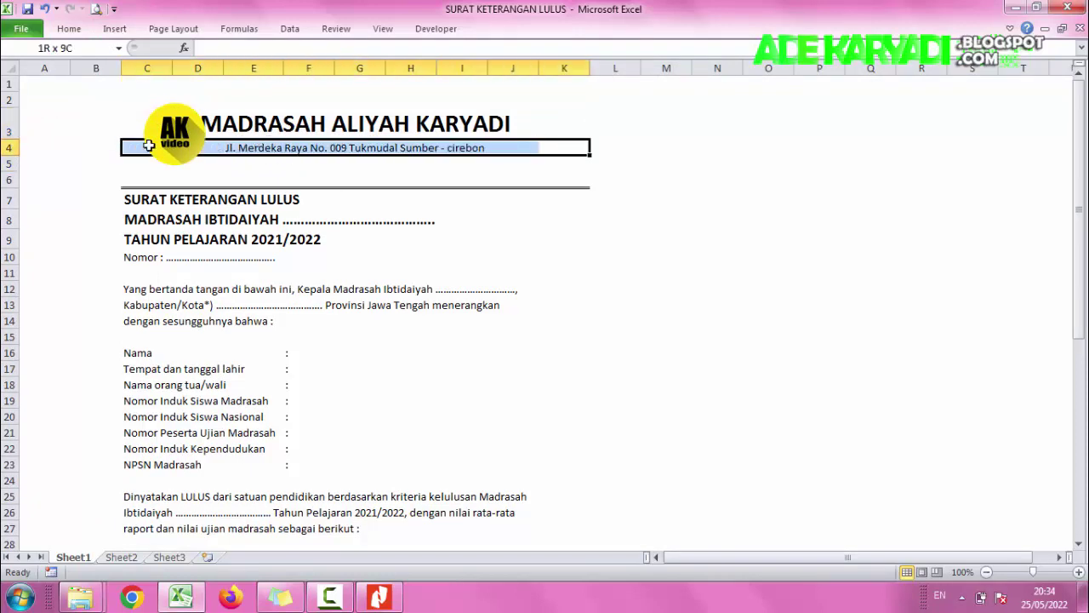
{"action": "left_click", "coordinate": [74, 30]}
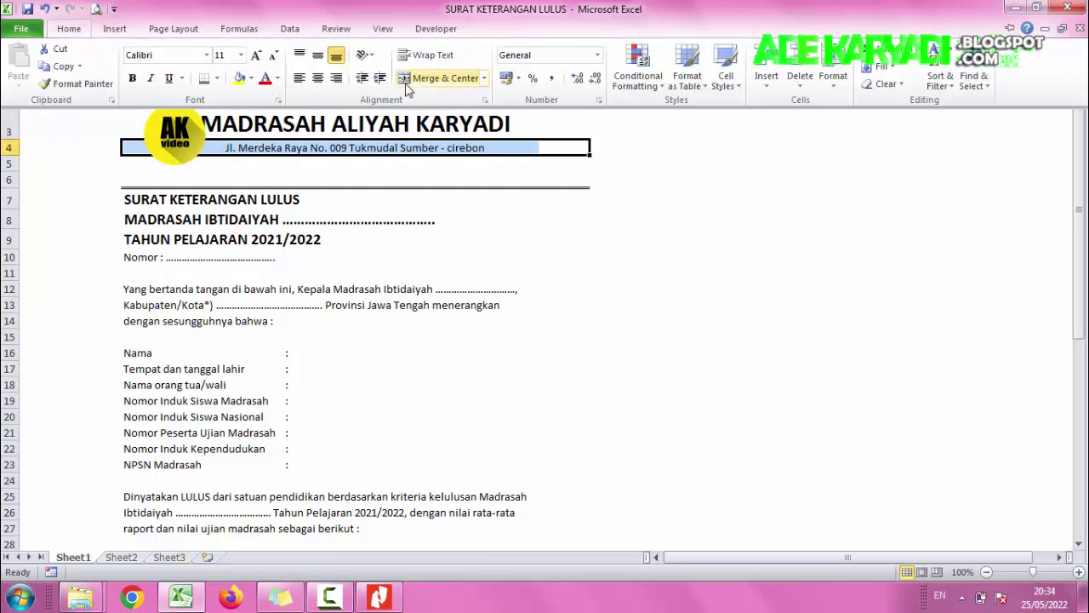
{"action": "left_click", "coordinate": [438, 78]}
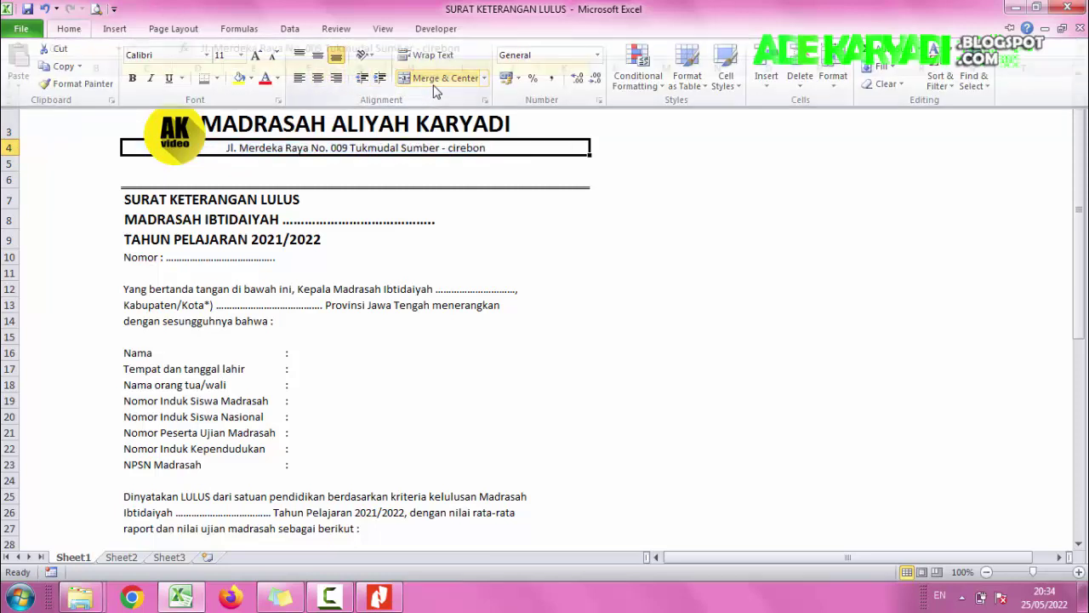
{"action": "left_click", "coordinate": [69, 28]}
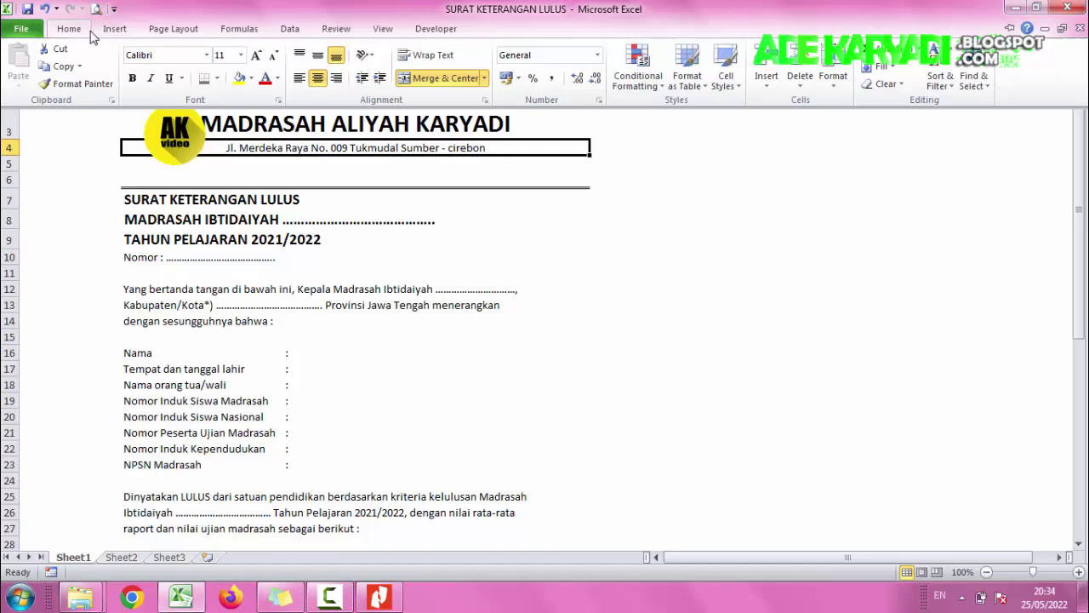
{"action": "left_click", "coordinate": [318, 50]}
{"action": "left_click", "coordinate": [387, 197]}
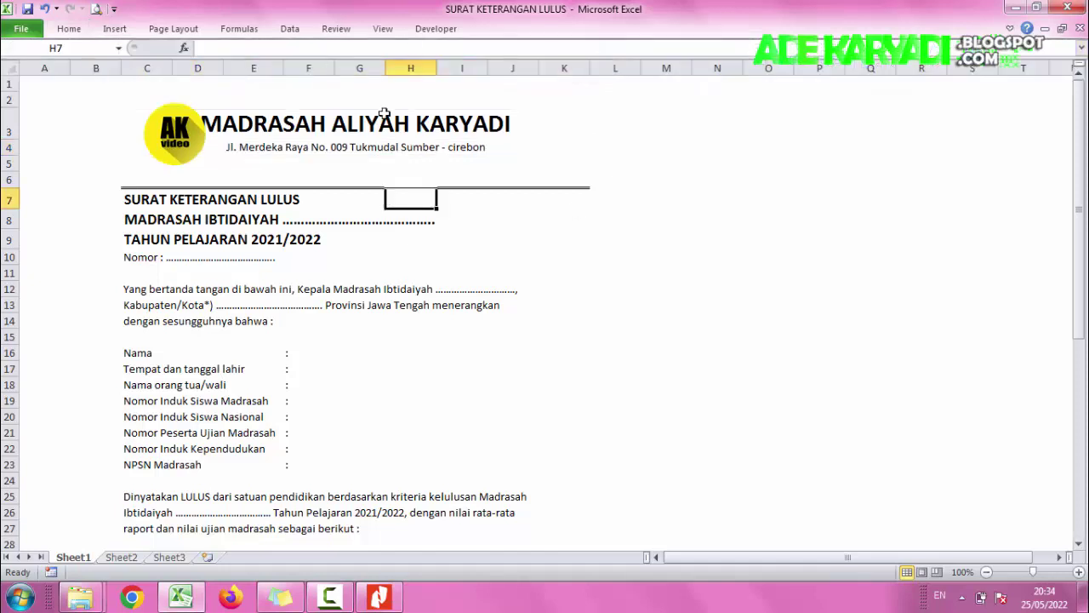
- Move the AK logo left and slightly down so it clears the school name
{"action": "left_click", "coordinate": [183, 140]}
{"action": "left_click_drag", "start_coordinate": [184, 140], "coordinate": [168, 142]}
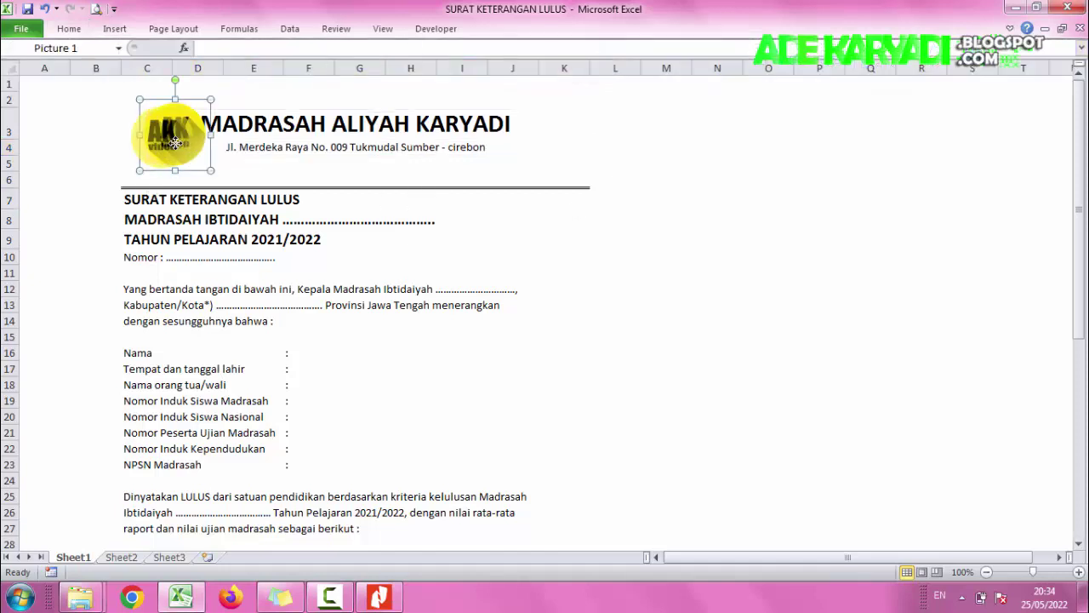
{"action": "left_click", "coordinate": [345, 177]}
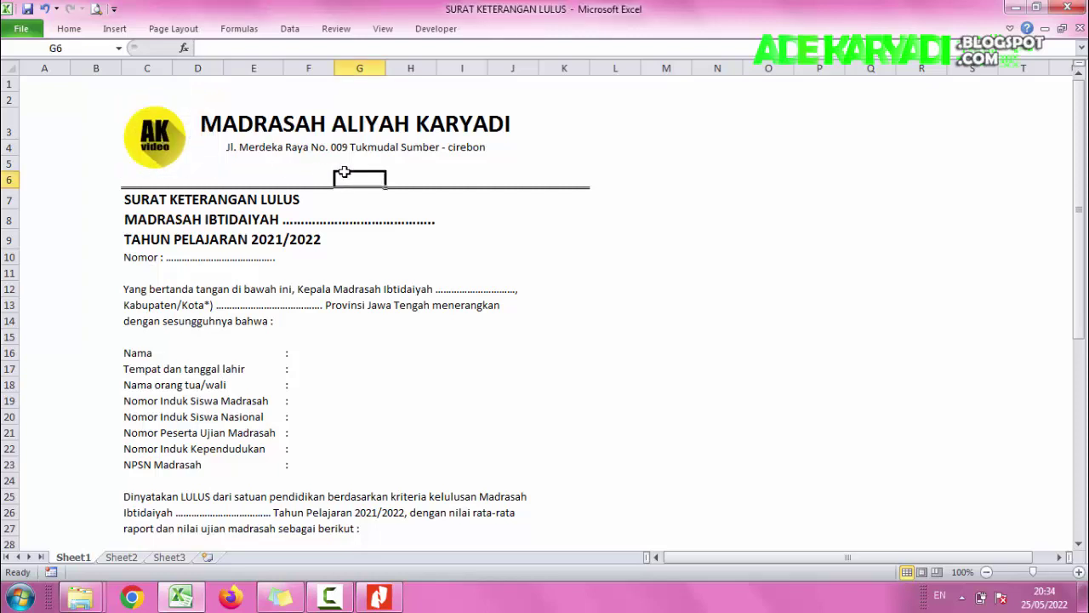
{"action": "left_click", "coordinate": [268, 162]}
{"action": "left_click", "coordinate": [326, 162]}
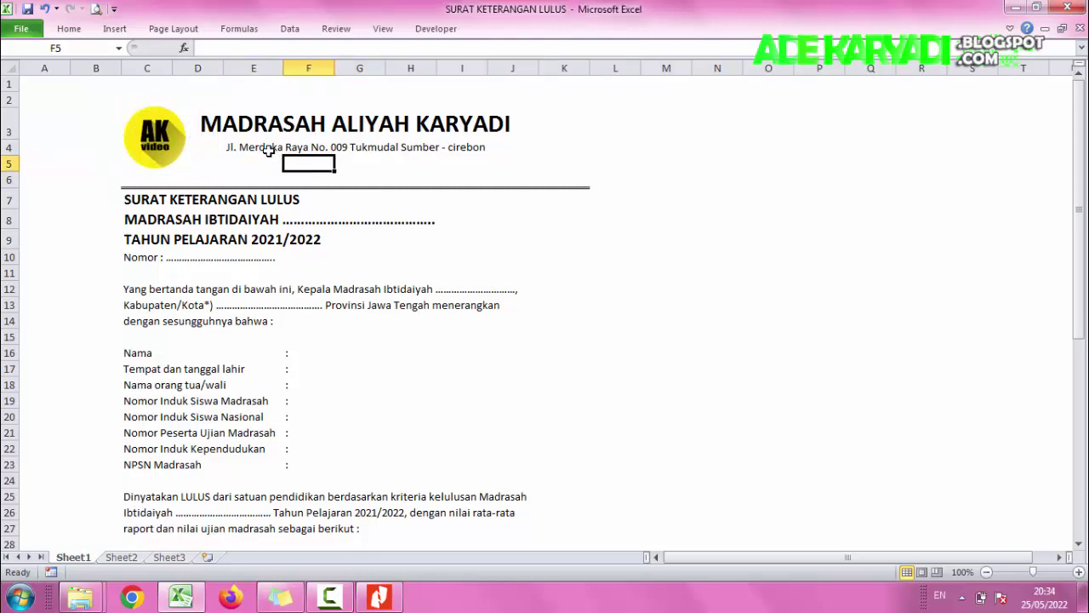
{"action": "left_click", "coordinate": [334, 147]}
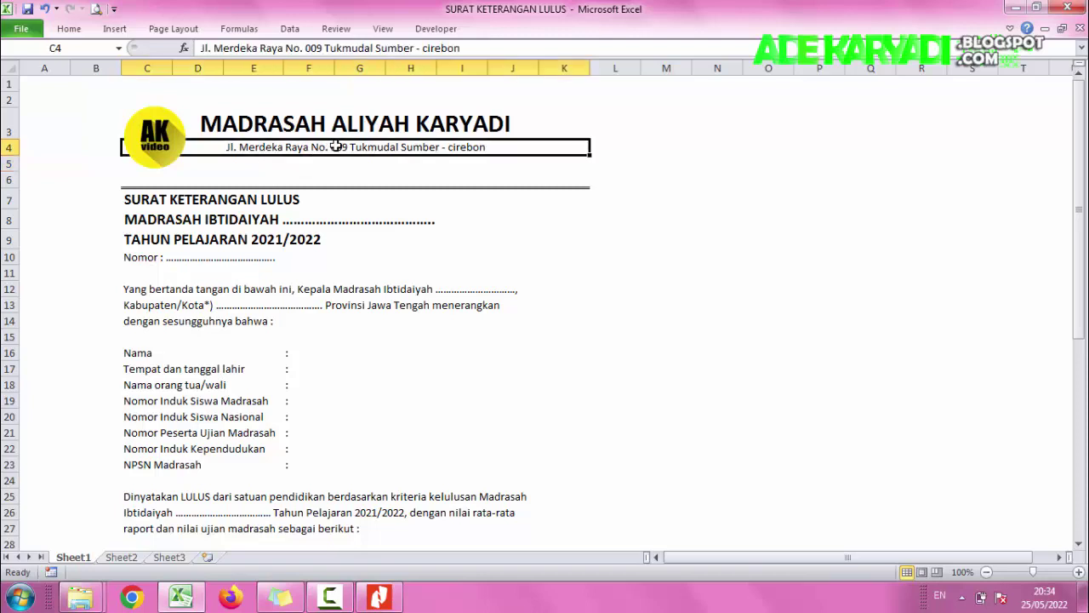
- Change the address to 'Desa Tukmudal, Kec. Sumber, Kab. cirebon', removing the dash
{"action": "left_click", "coordinate": [328, 51]}
{"action": "type", "text": "De"}
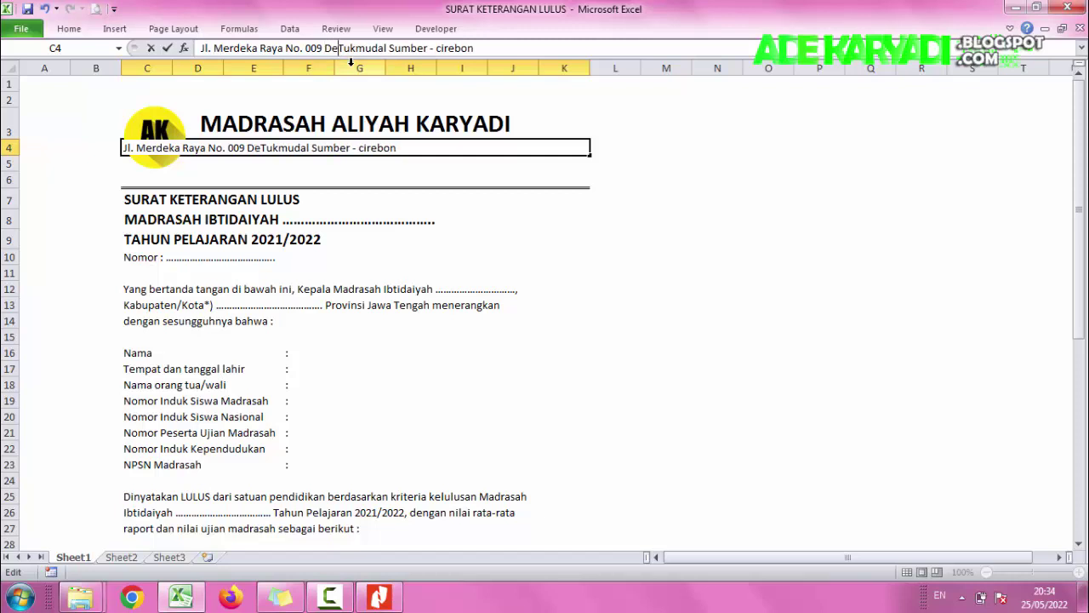
{"action": "type", "text": "sa"}
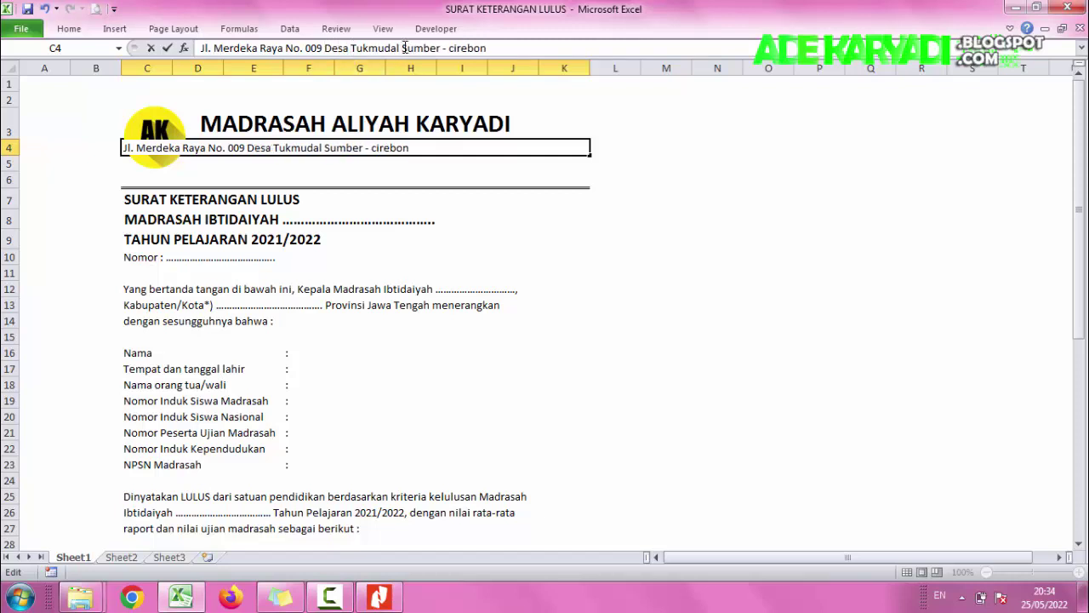
{"action": "left_click", "coordinate": [404, 47]}
{"action": "type", "text": "Kec"}
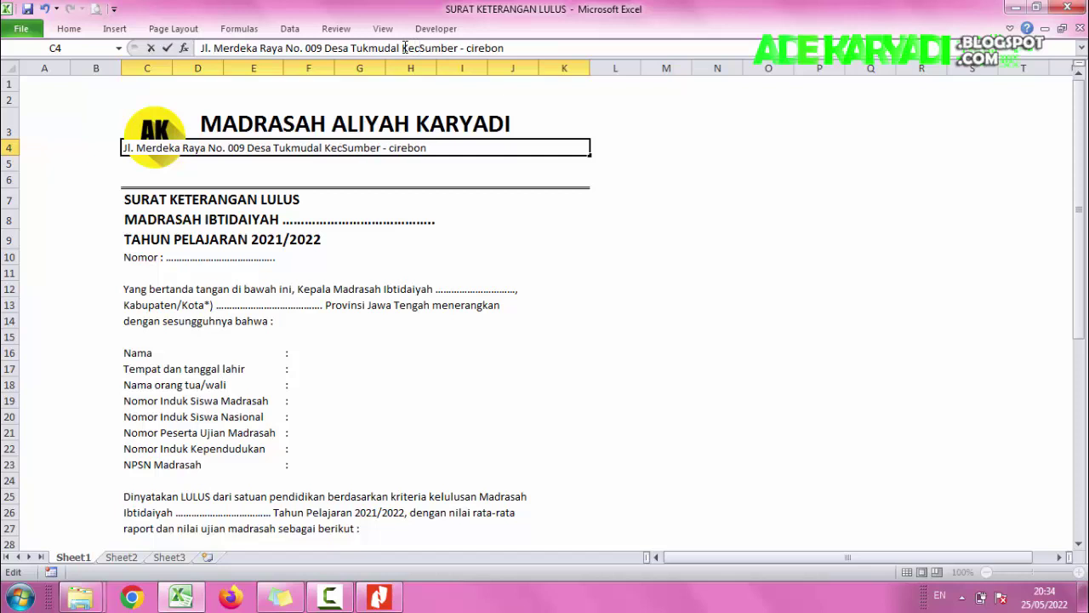
{"action": "type", "text": "."}
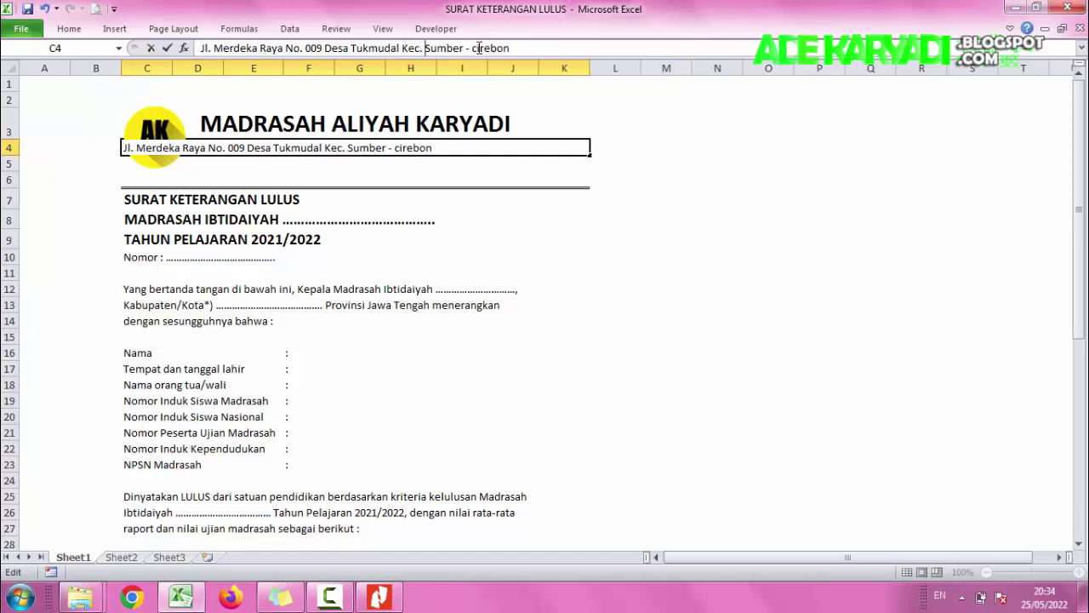
{"action": "left_click", "coordinate": [473, 48]}
{"action": "key", "text": "BackSpace"}
{"action": "key", "text": "BackSpace"}
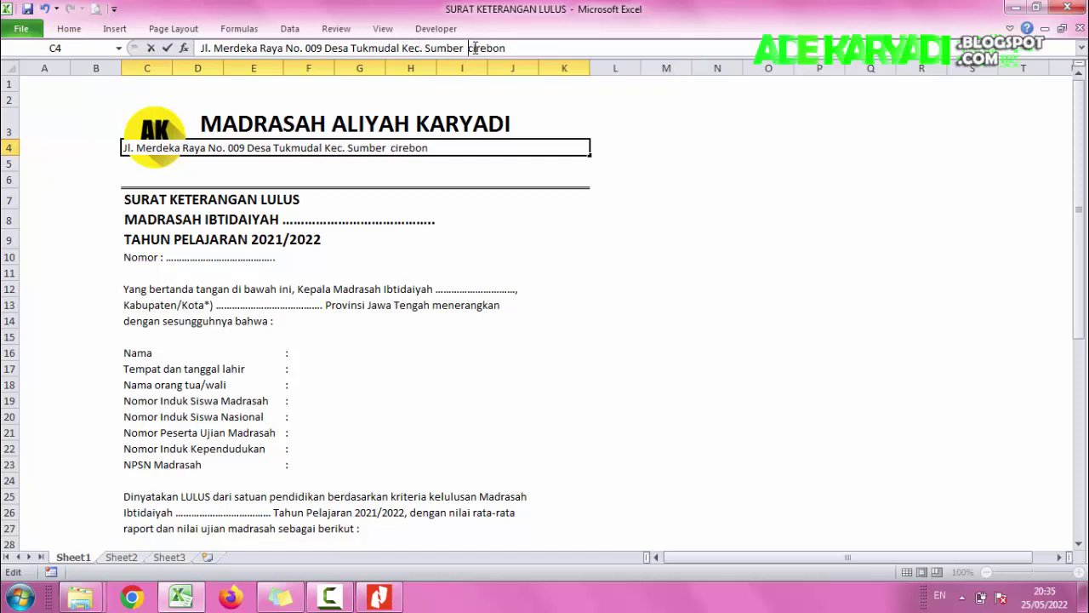
{"action": "type", "text": "Kab."}
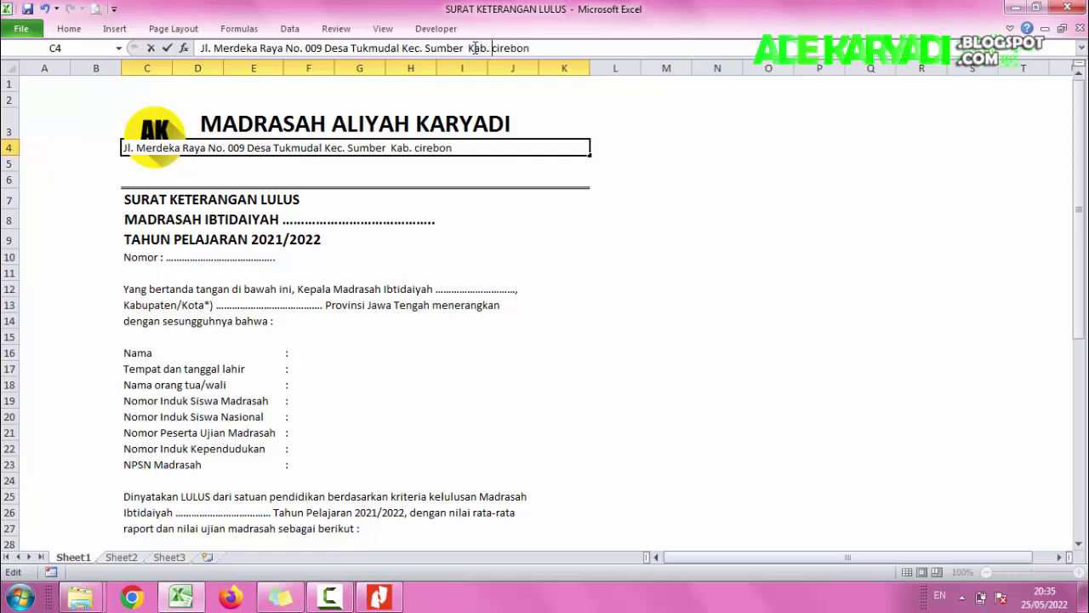
{"action": "key", "text": "Return"}
{"action": "left_click", "coordinate": [329, 163]}
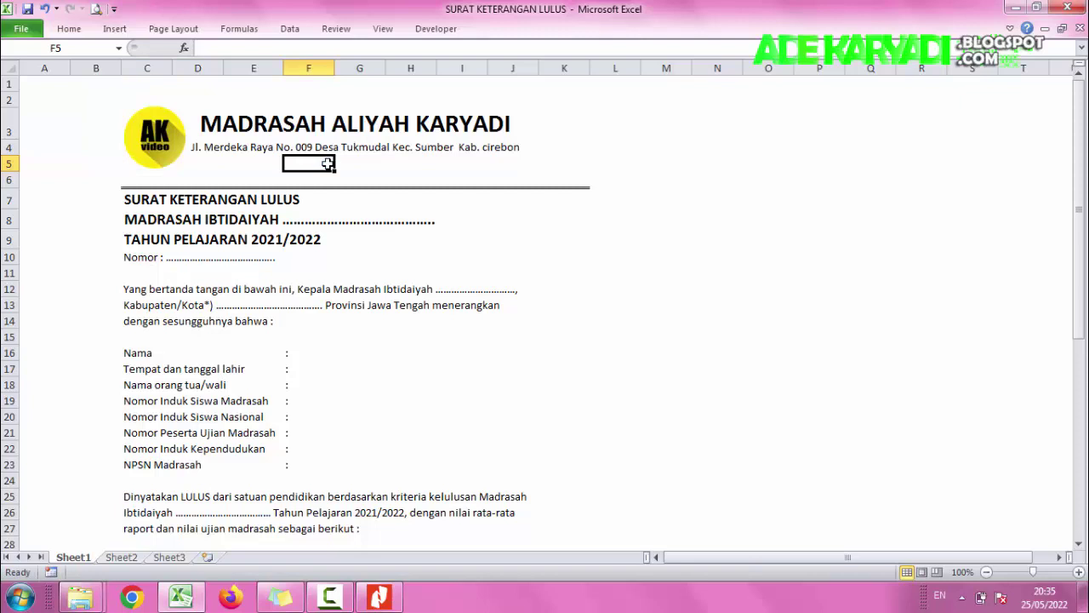
- Complete the F5 contact line with the school's e-mail address and telephone number
{"action": "type", "text": "Email :"}
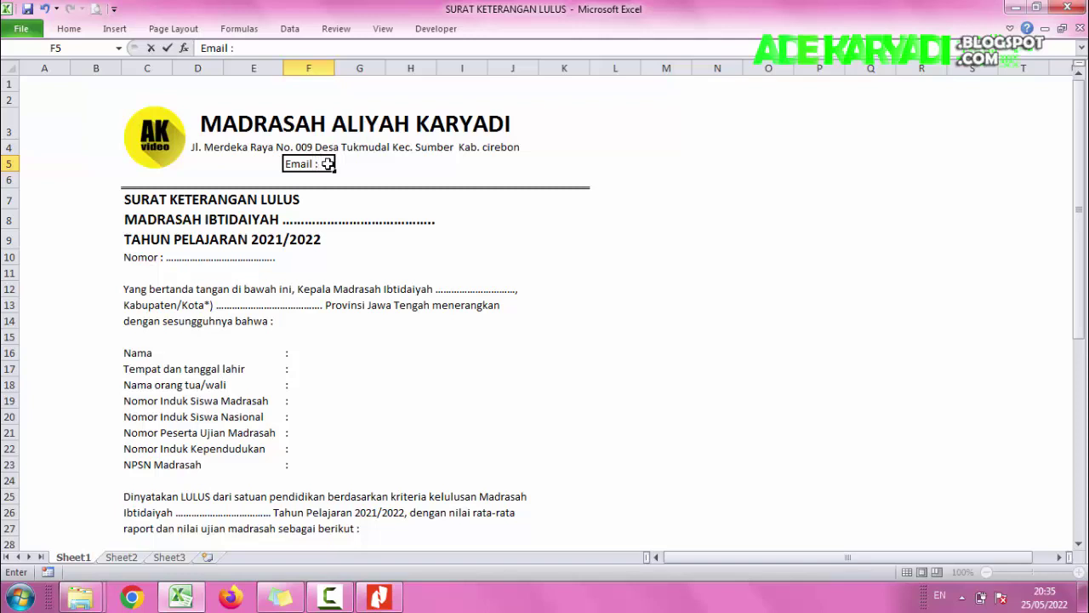
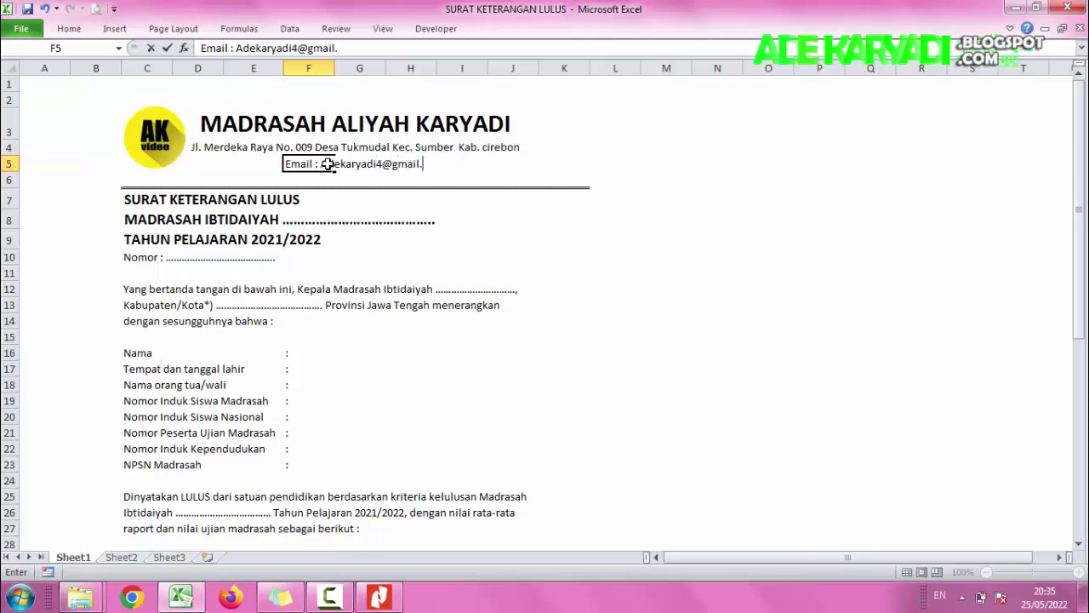
{"action": "type", "text": "elp."}
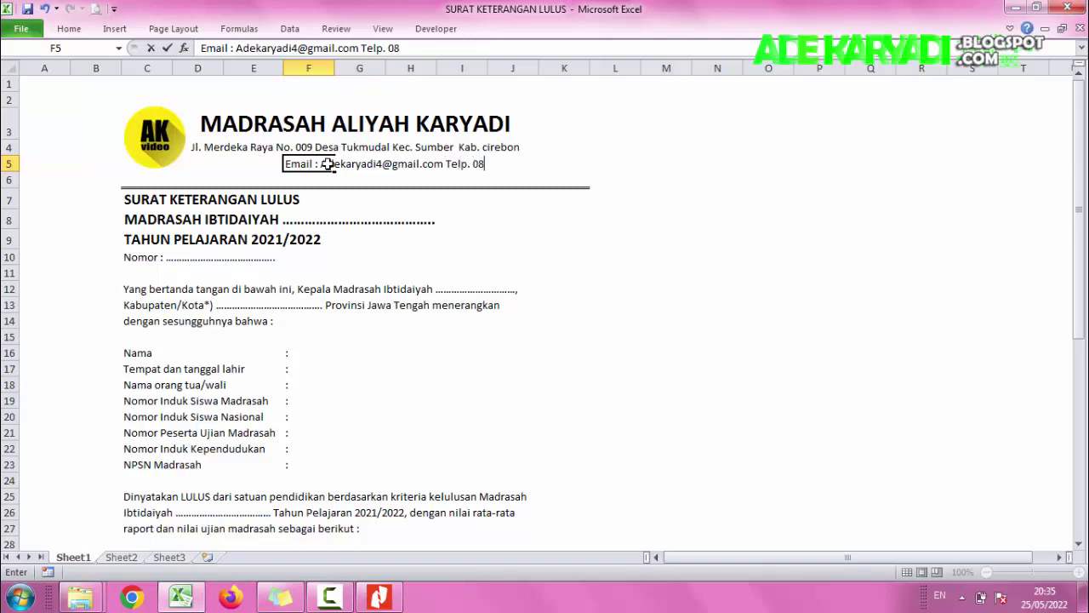
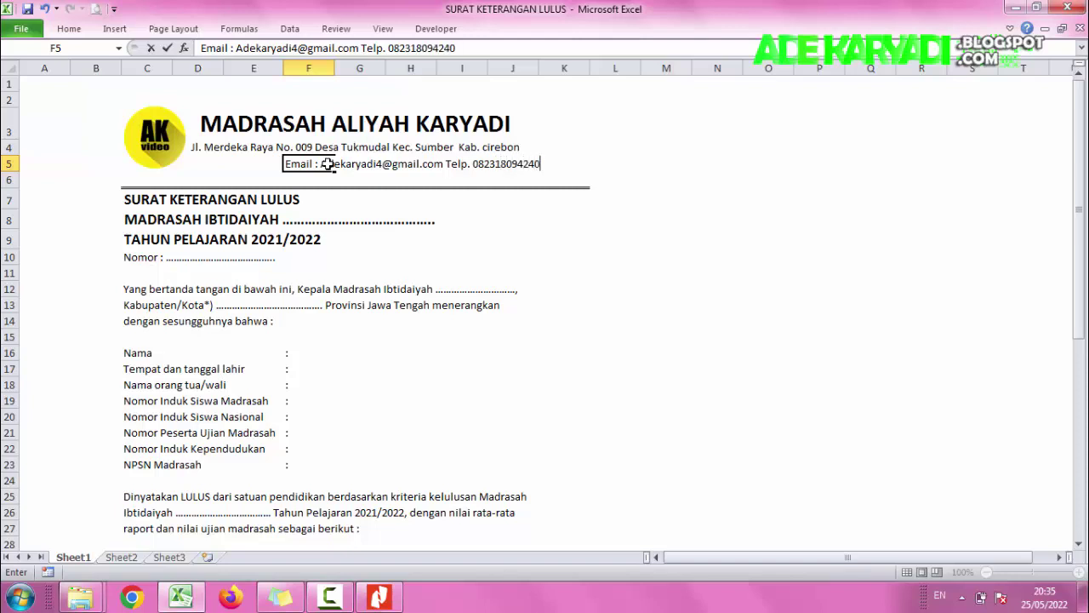
{"action": "key", "text": "Return"}
{"action": "left_click", "coordinate": [567, 165]}
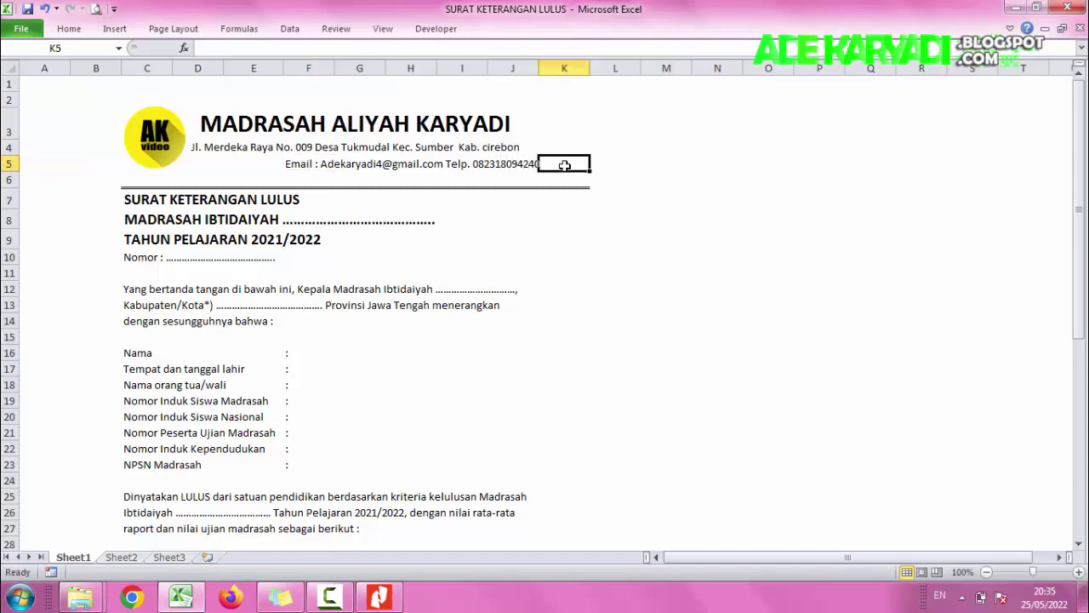
{"action": "left_click", "coordinate": [529, 147]}
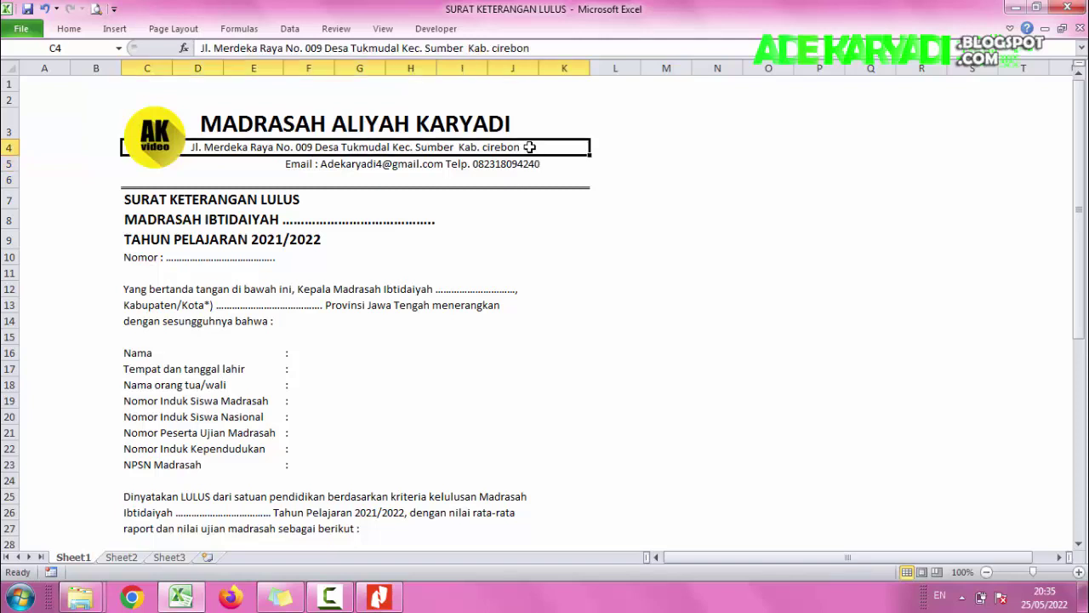
- Copy the address line's formatting onto the contact line and merge and centre row 5 across C–K
{"action": "left_click", "coordinate": [69, 28]}
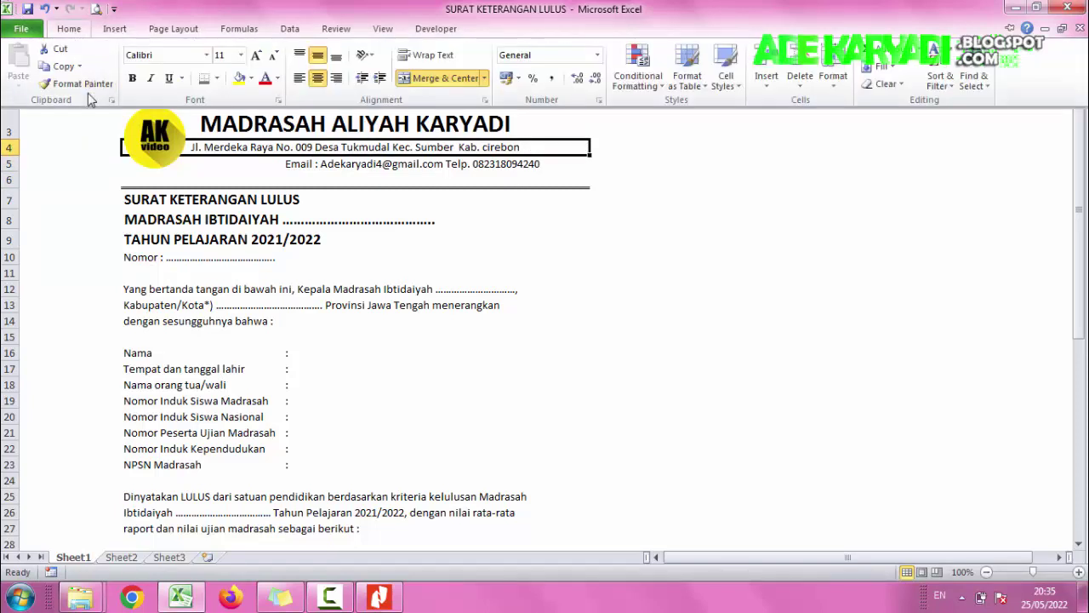
{"action": "left_click", "coordinate": [88, 92]}
{"action": "left_click", "coordinate": [88, 93]}
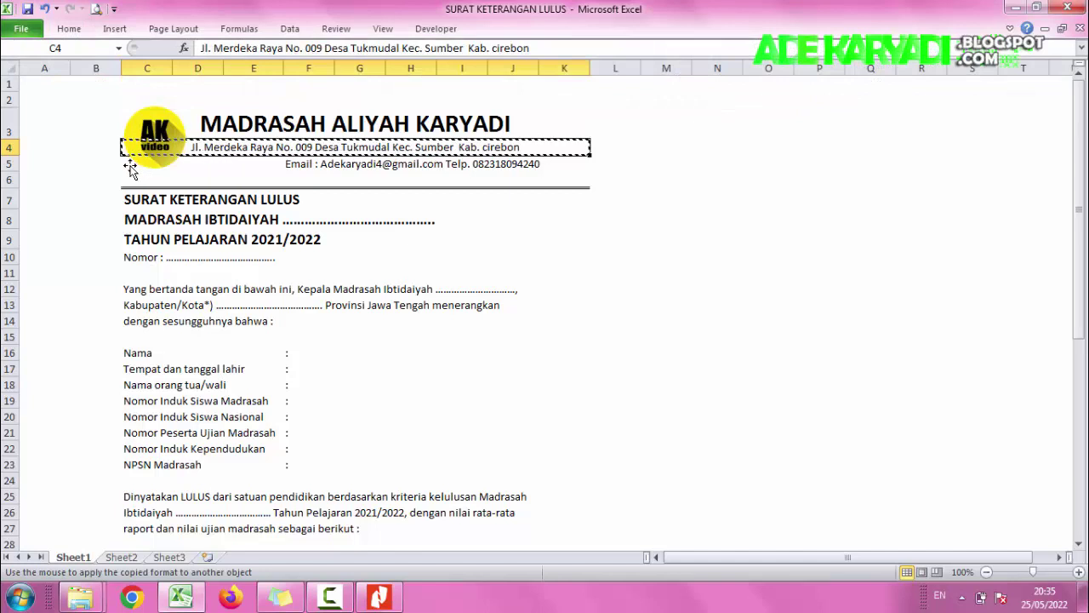
{"action": "mouse_move", "coordinate": [566, 163]}
{"action": "left_mouse_down"}
{"action": "mouse_move", "coordinate": [249, 141]}
{"action": "mouse_move", "coordinate": [150, 174]}
{"action": "left_mouse_up"}
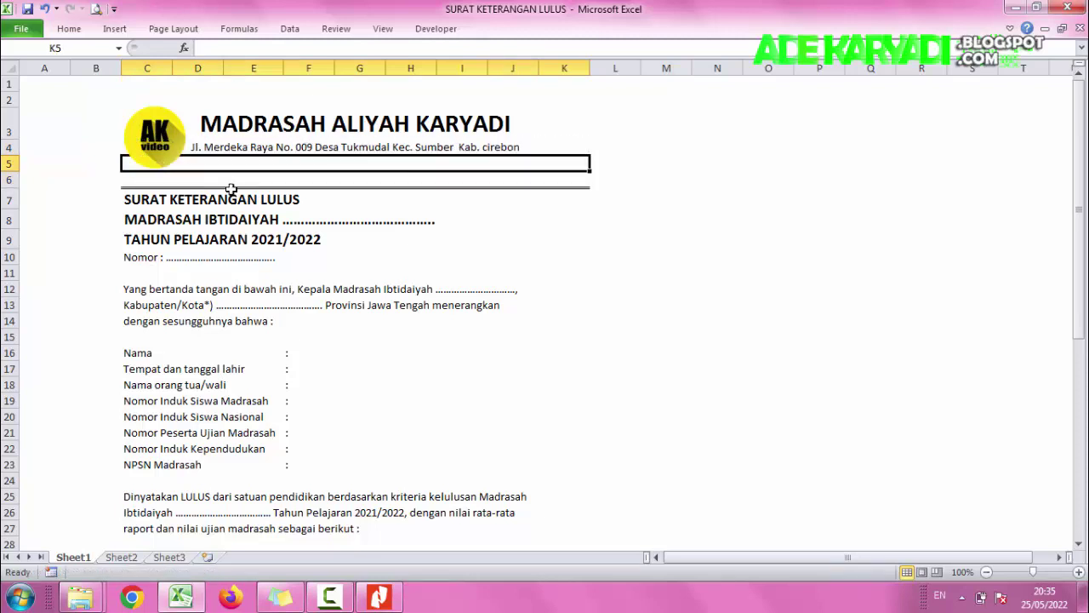
{"action": "key", "text": "ctrl+z"}
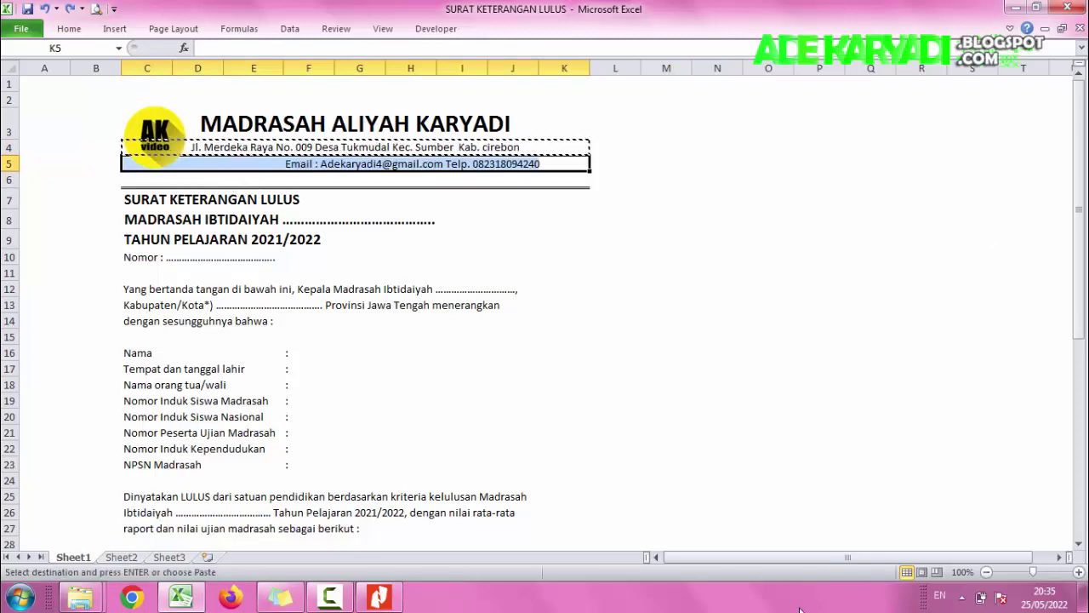
{"action": "left_click", "coordinate": [76, 30]}
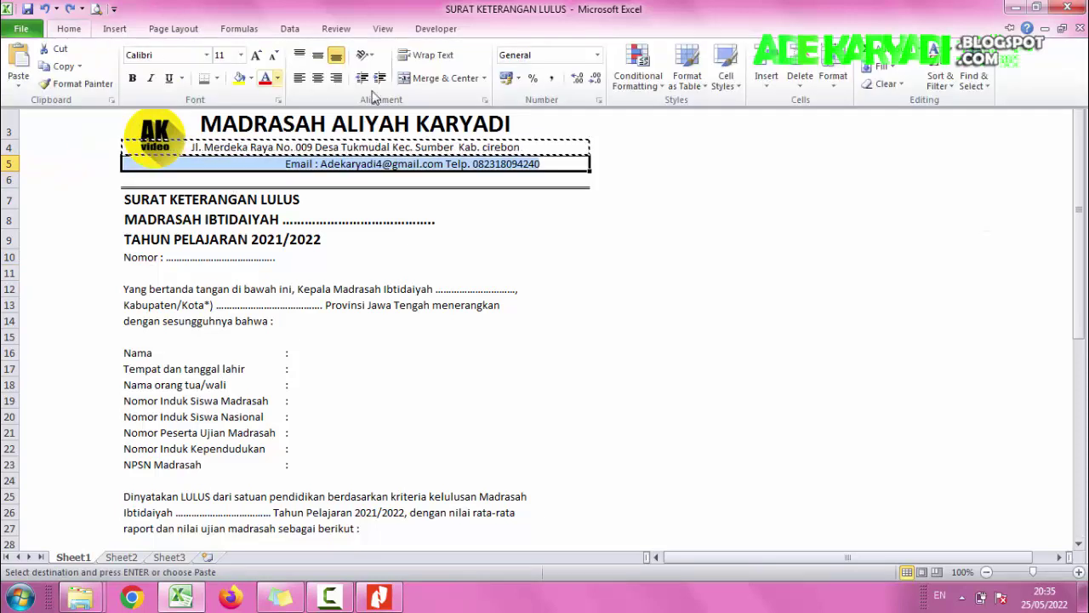
{"action": "left_click", "coordinate": [429, 85]}
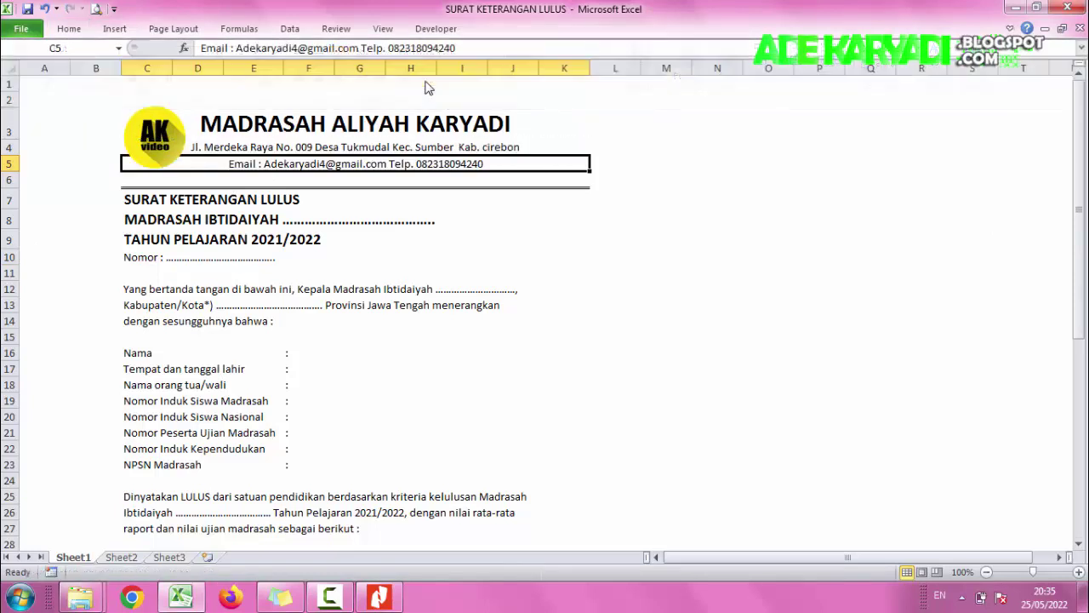
- Shrink row 6 to a thin row so the double rule sits under the contact line
{"action": "left_click", "coordinate": [626, 161]}
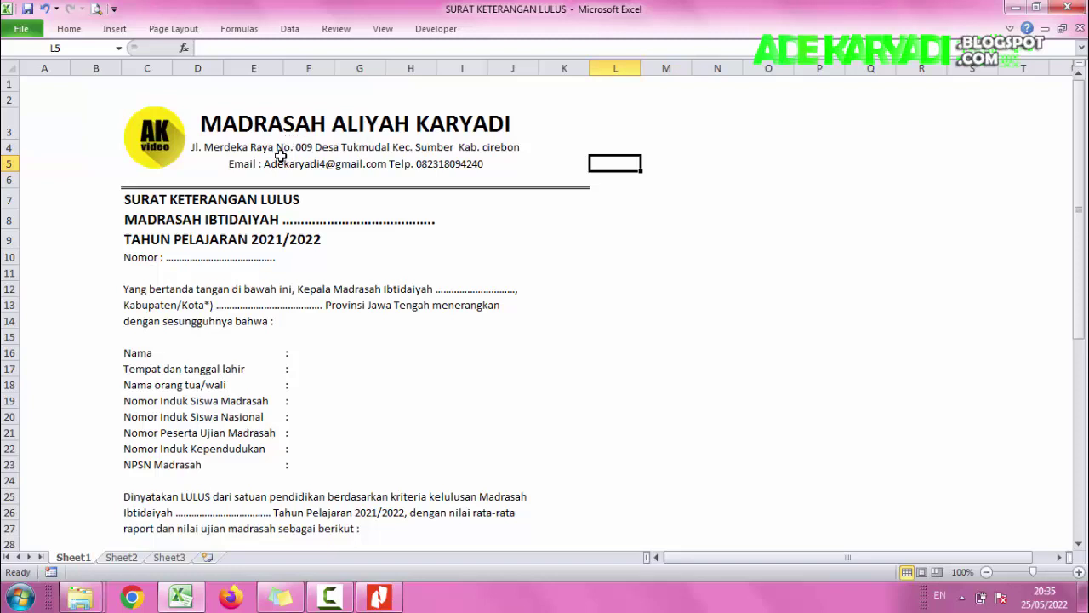
{"action": "left_click", "coordinate": [10, 179]}
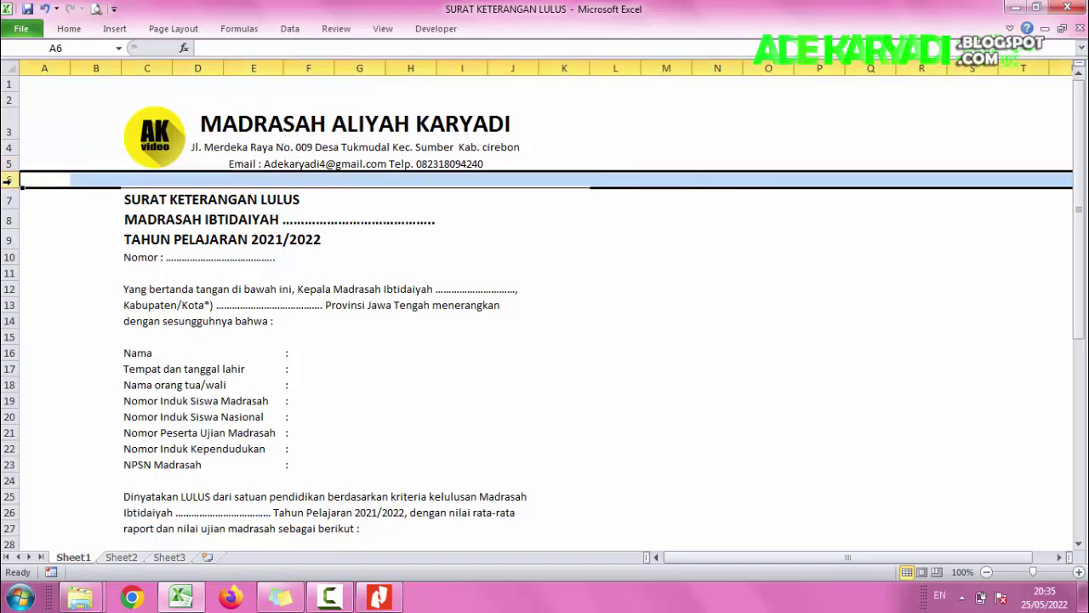
{"action": "left_click_drag", "start_coordinate": [11, 188], "coordinate": [11, 174]}
{"action": "left_click", "coordinate": [662, 150]}
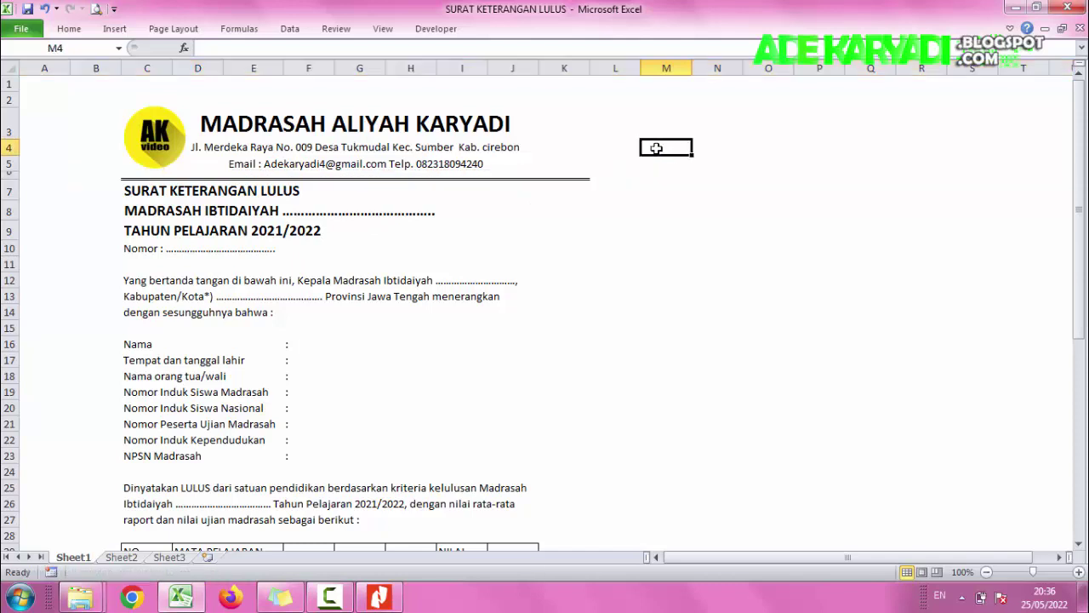
{"action": "left_click", "coordinate": [383, 133]}
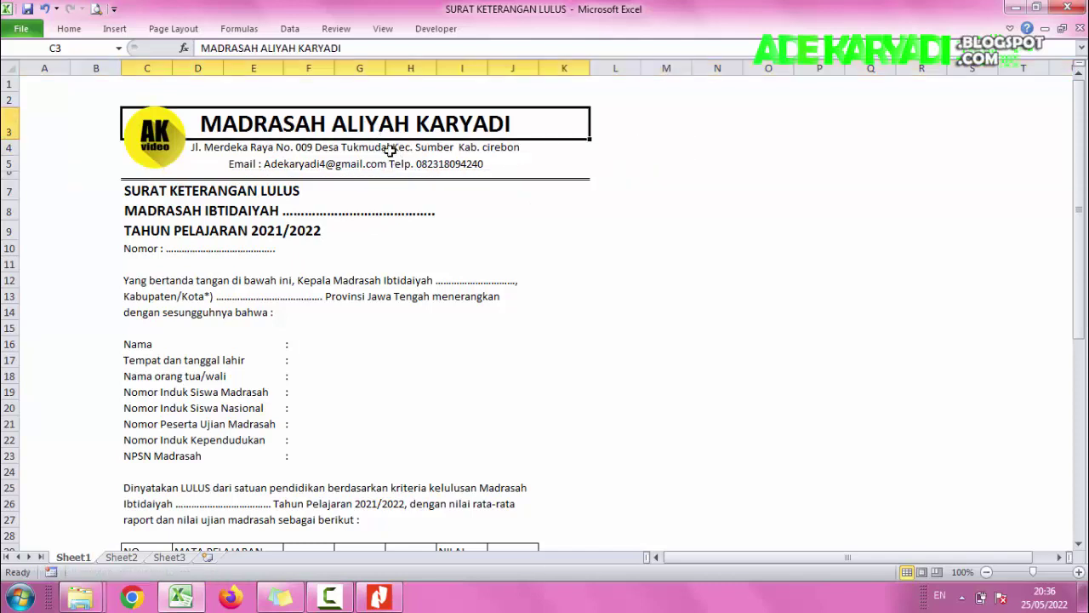
{"action": "left_click", "coordinate": [390, 150]}
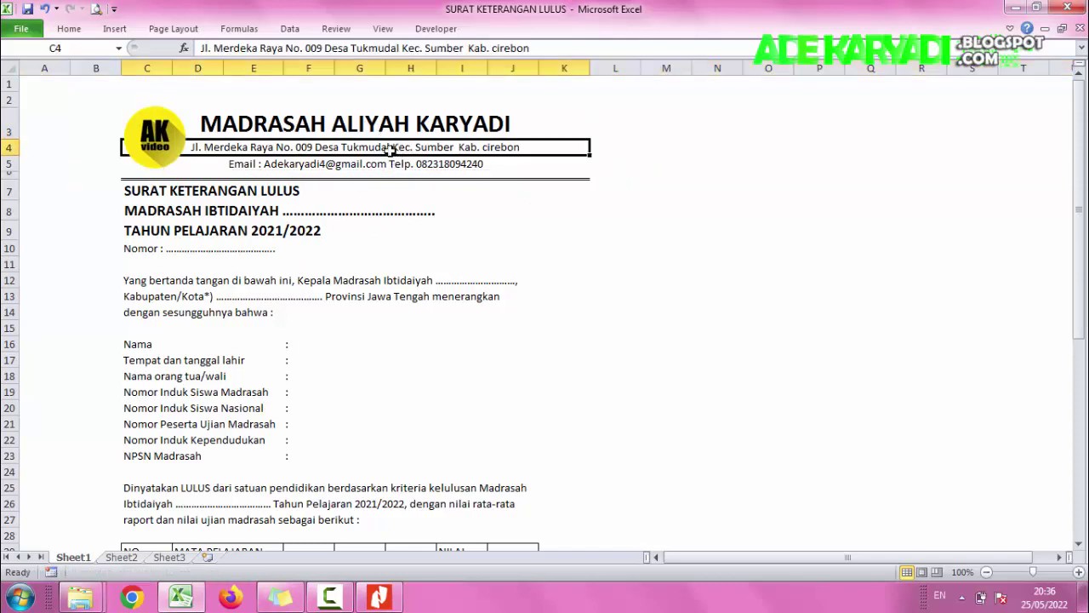
{"action": "left_click", "coordinate": [143, 146]}
{"action": "left_click", "coordinate": [271, 147]}
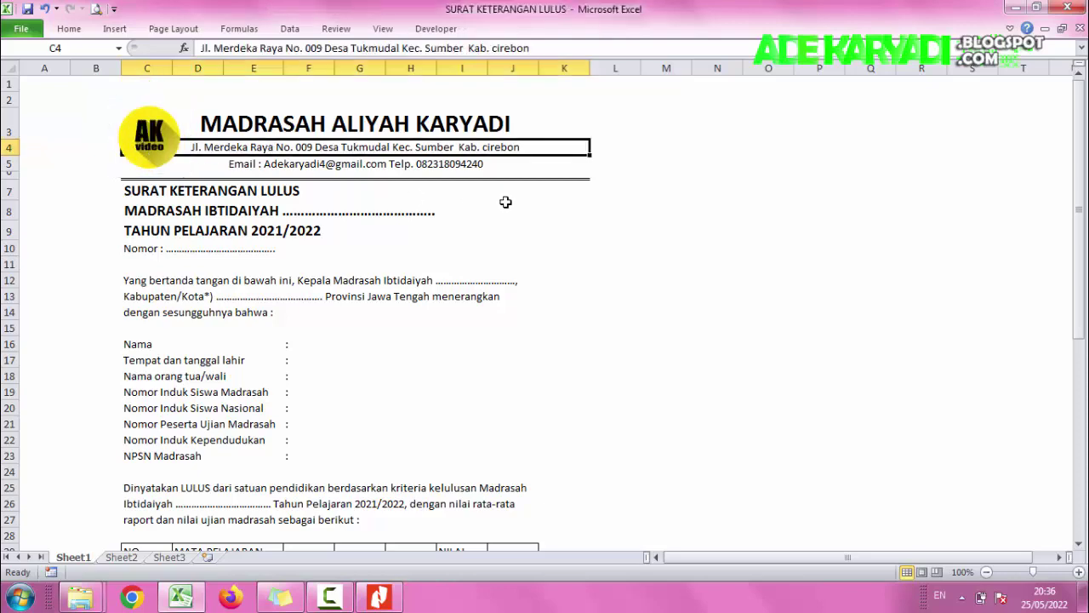
{"action": "scroll", "coordinate": [611, 212], "scroll_direction": "down", "scroll_amount": 1}
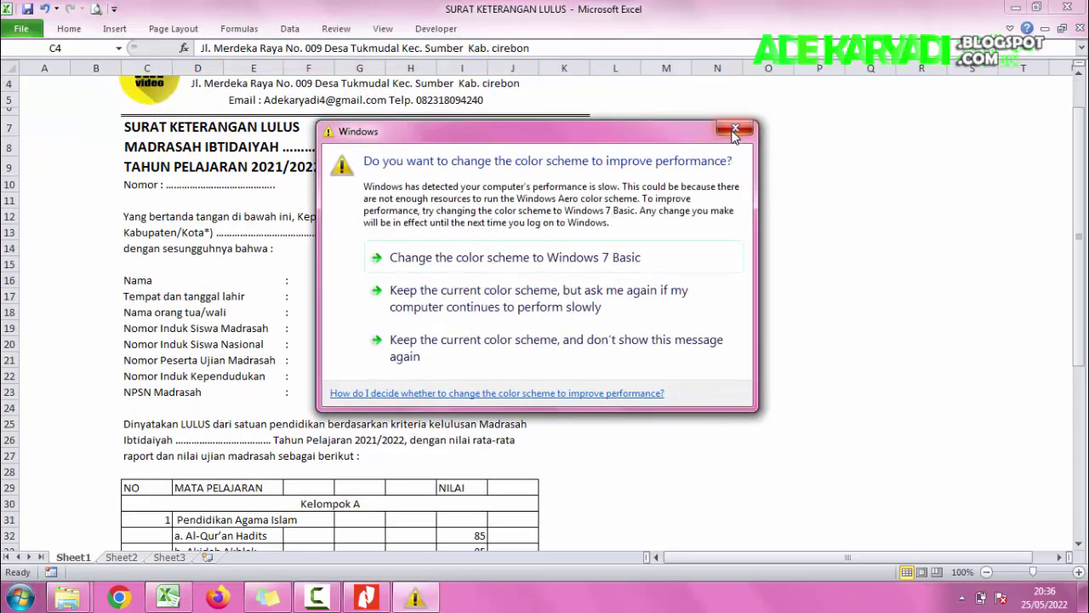
{"action": "left_click", "coordinate": [731, 123]}
{"action": "scroll", "coordinate": [556, 160], "scroll_direction": "up", "scroll_amount": 1}
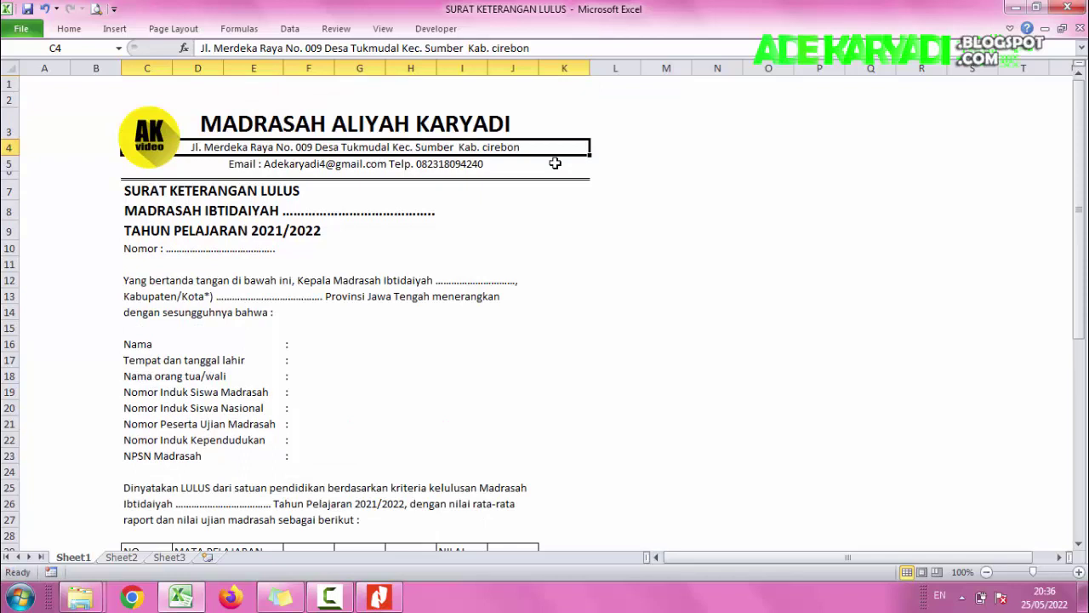
- Capitalise 'Cirebon' and append 'Pos.' with the postal code to the address line
{"action": "left_click", "coordinate": [554, 47]}
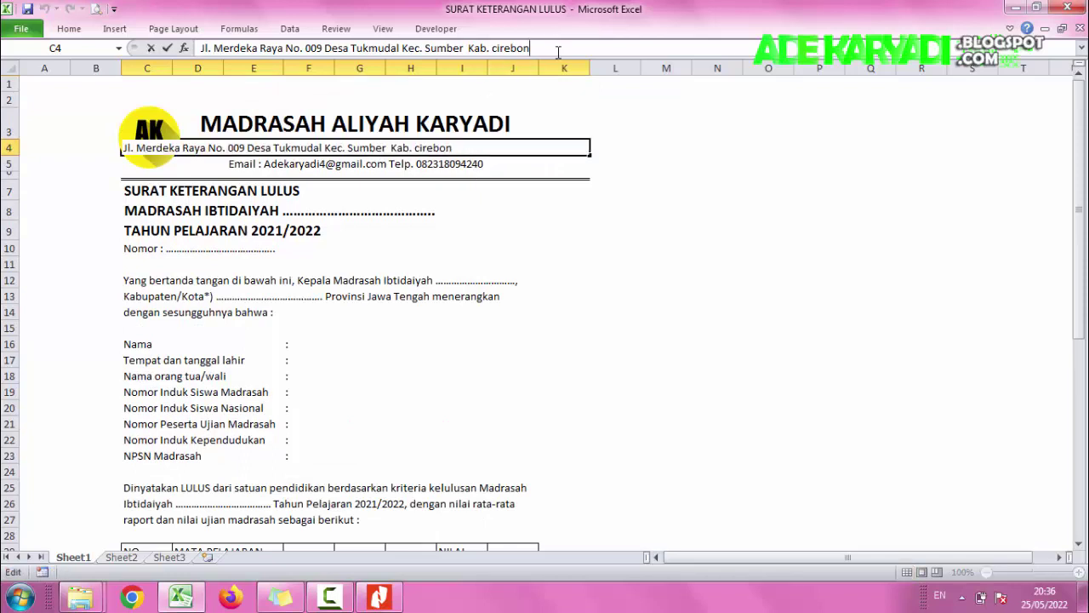
{"action": "key", "text": "BackSpace"}
{"action": "key", "text": "BackSpace"}
{"action": "key", "text": "BackSpace"}
{"action": "type", "text": "Cirebon Pos. 45"}
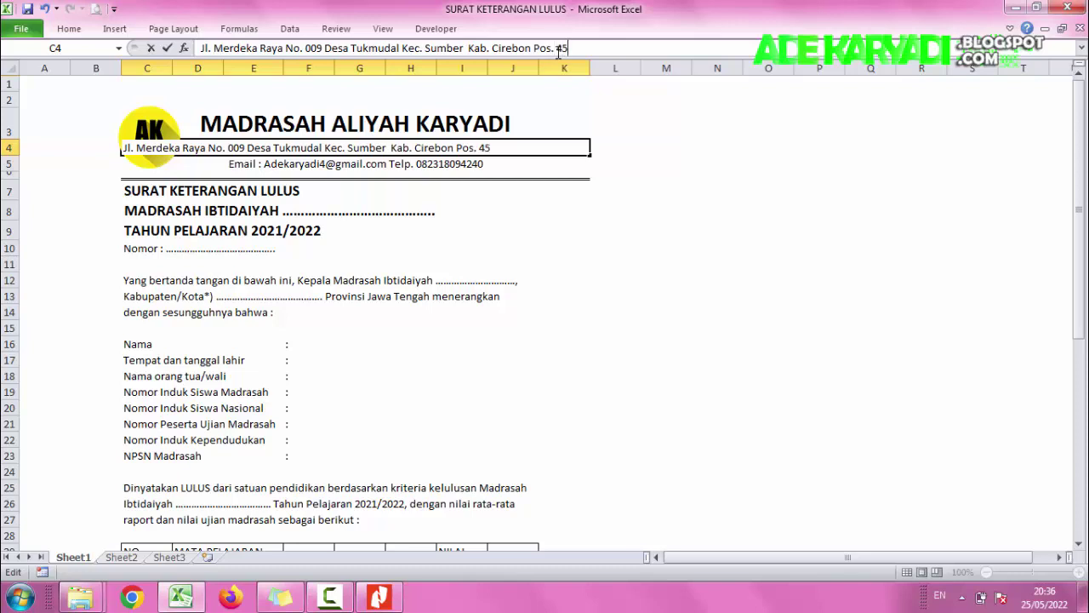
{"action": "type", "text": "611"}
{"action": "key", "text": "Return"}
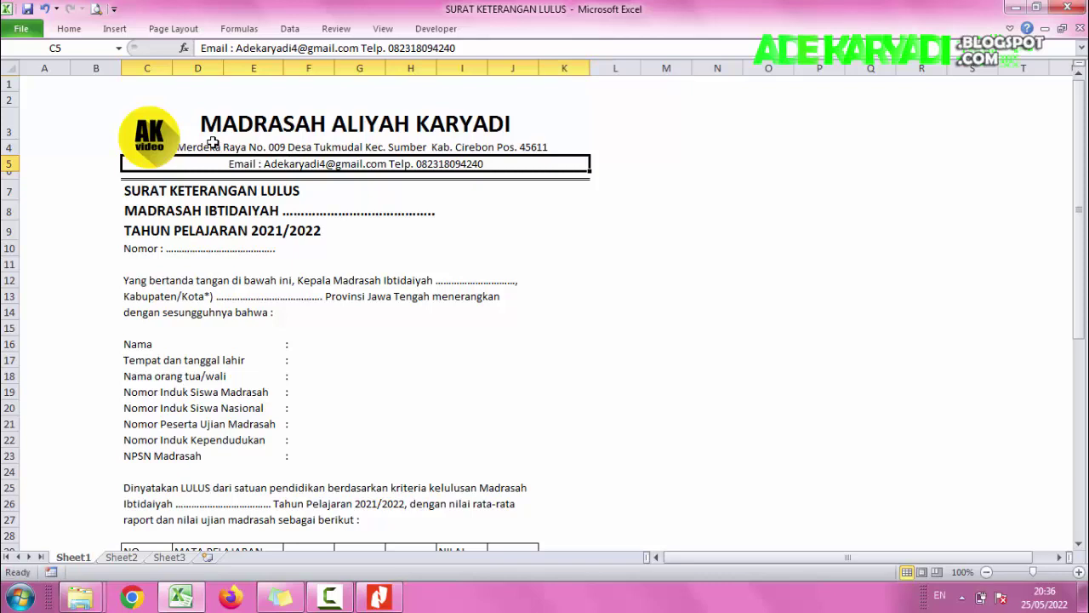
{"action": "left_click", "coordinate": [226, 126]}
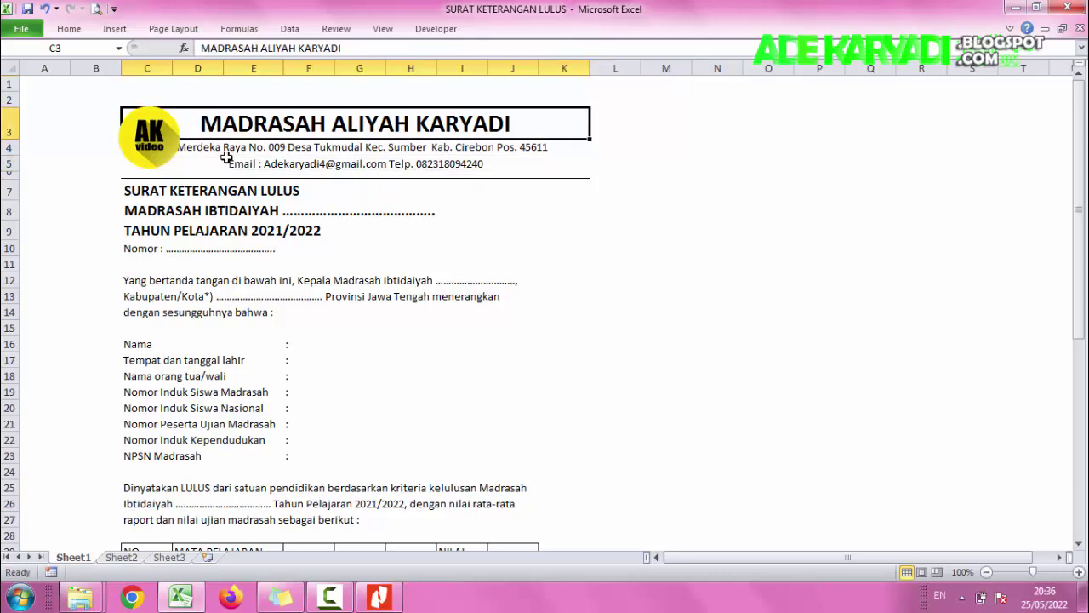
{"action": "left_click", "coordinate": [217, 148]}
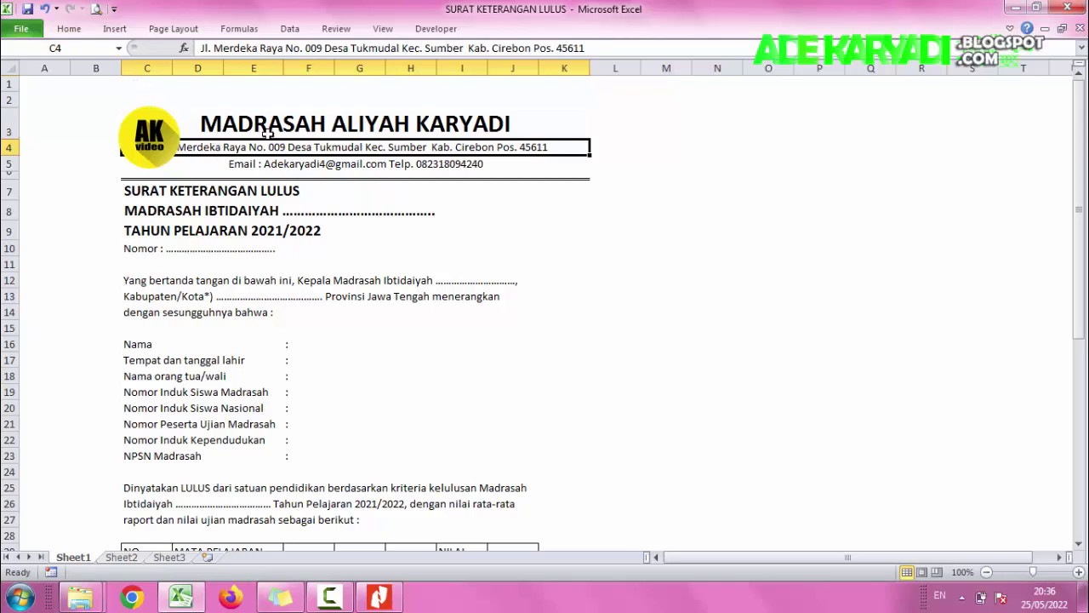
{"action": "left_click", "coordinate": [204, 48]}
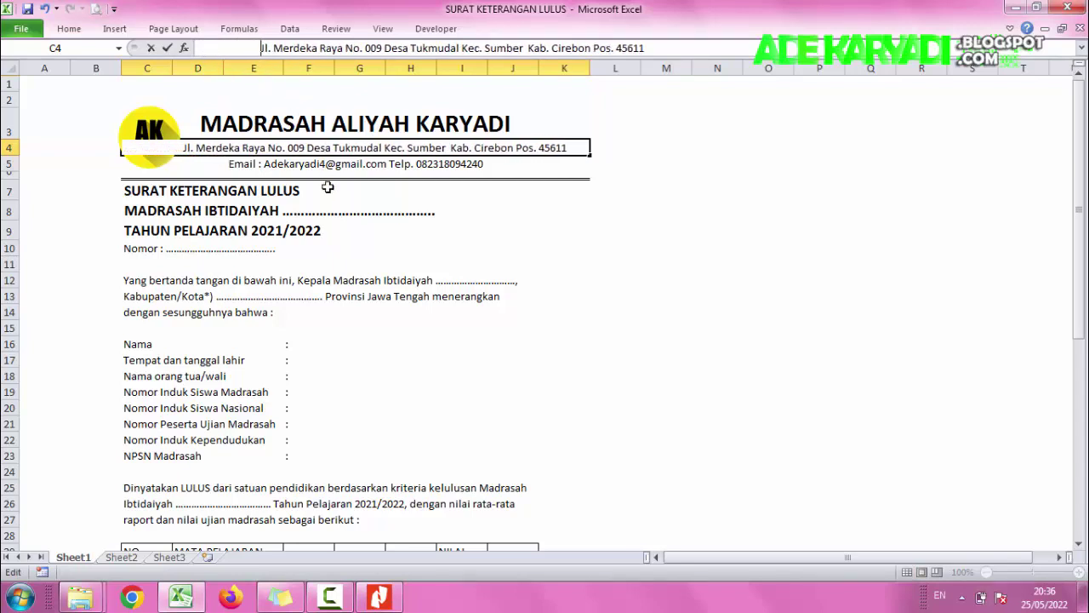
- Nudge the AK logo slightly right, keeping the space-shifted address clear of it
{"action": "left_click", "coordinate": [328, 187]}
{"action": "left_click", "coordinate": [590, 211]}
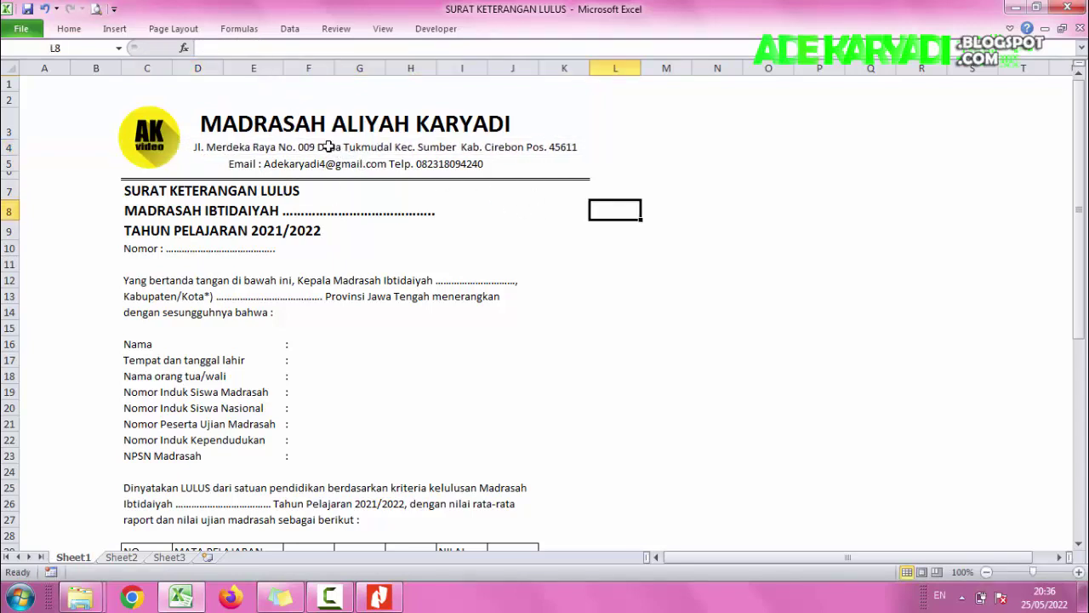
{"action": "left_click", "coordinate": [168, 139]}
{"action": "left_click_drag", "start_coordinate": [167, 139], "coordinate": [169, 139]}
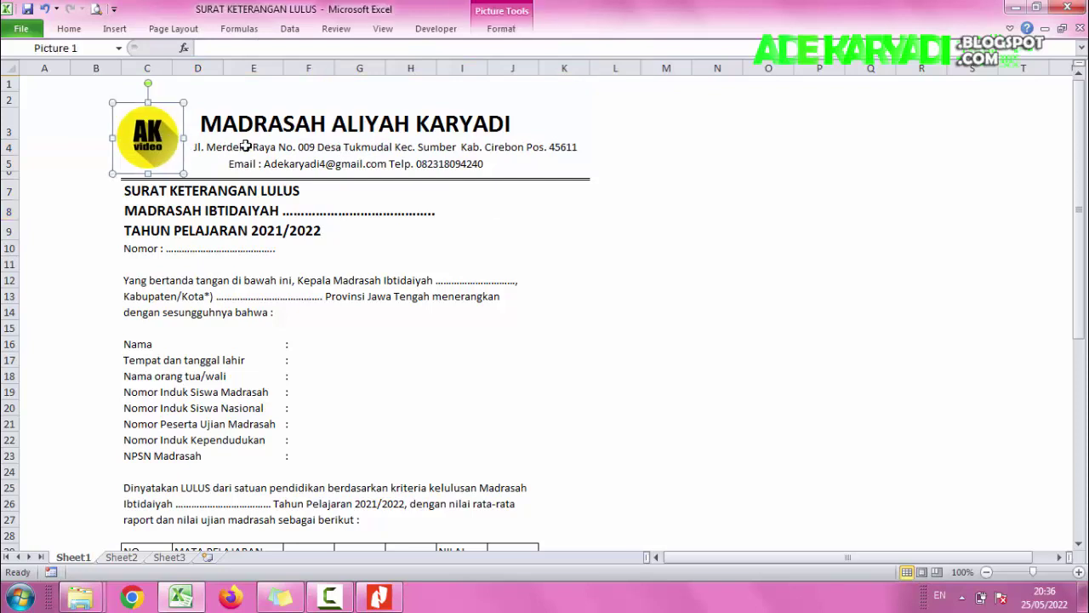
{"action": "left_click", "coordinate": [281, 146]}
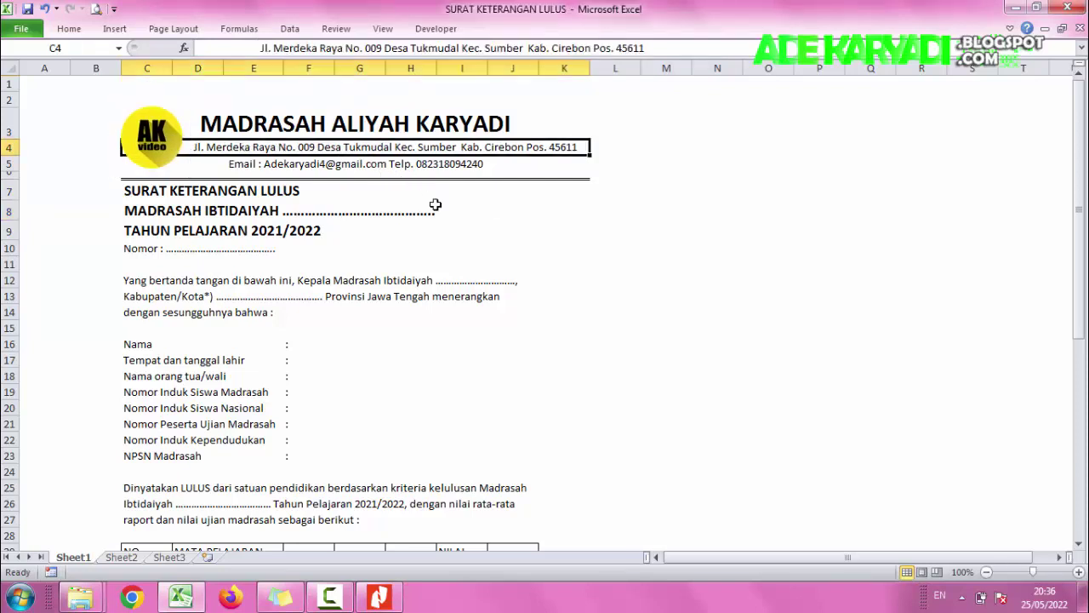
- Add leading spaces to the school name and contact line to shift them right
{"action": "left_click", "coordinate": [454, 108]}
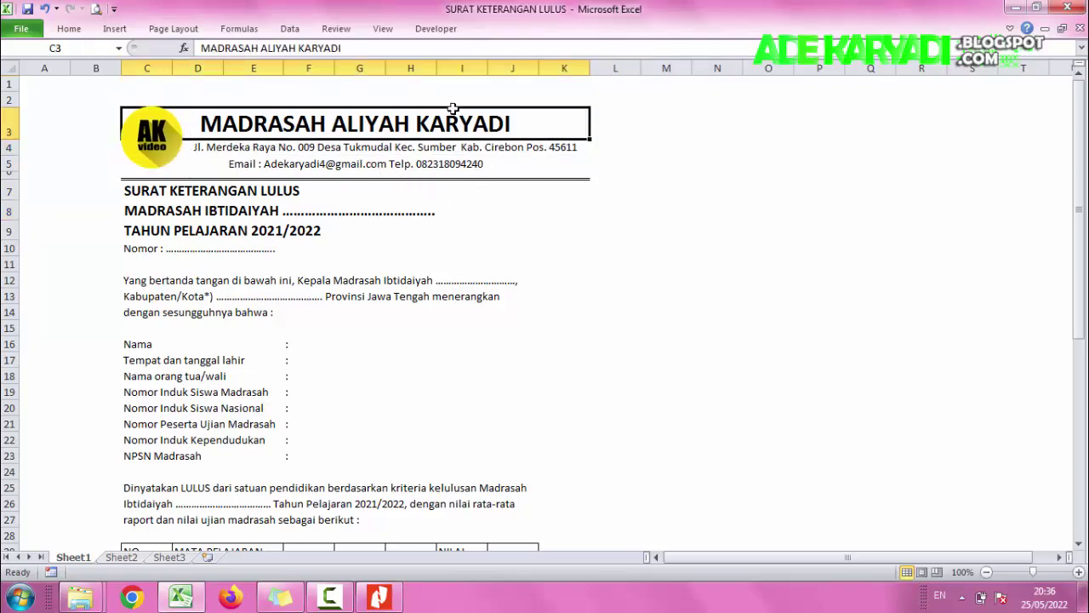
{"action": "left_click", "coordinate": [209, 48]}
{"action": "left_click", "coordinate": [564, 210]}
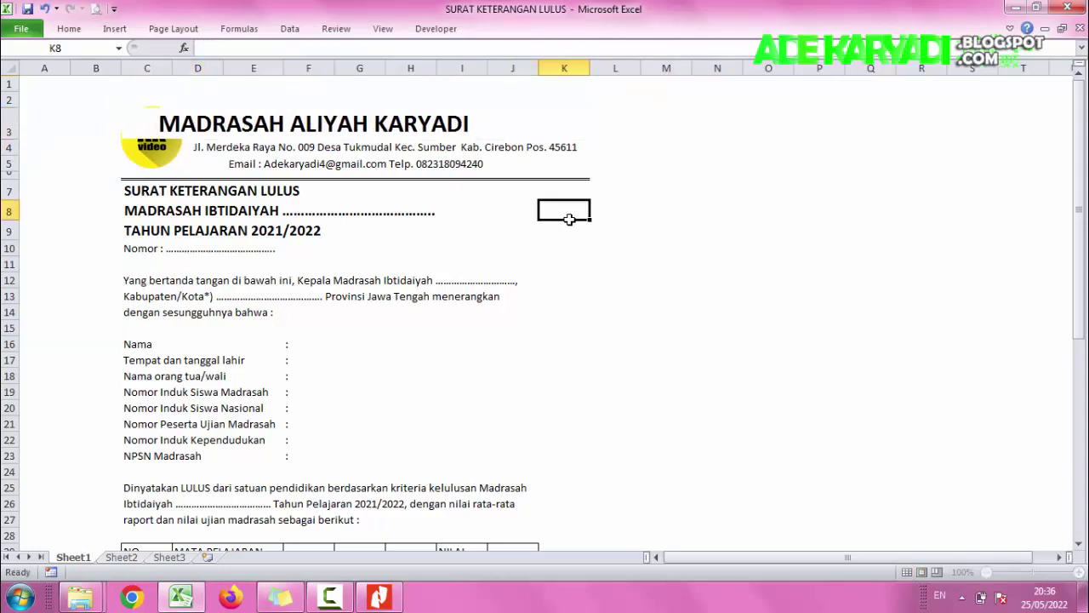
{"action": "left_click", "coordinate": [266, 116]}
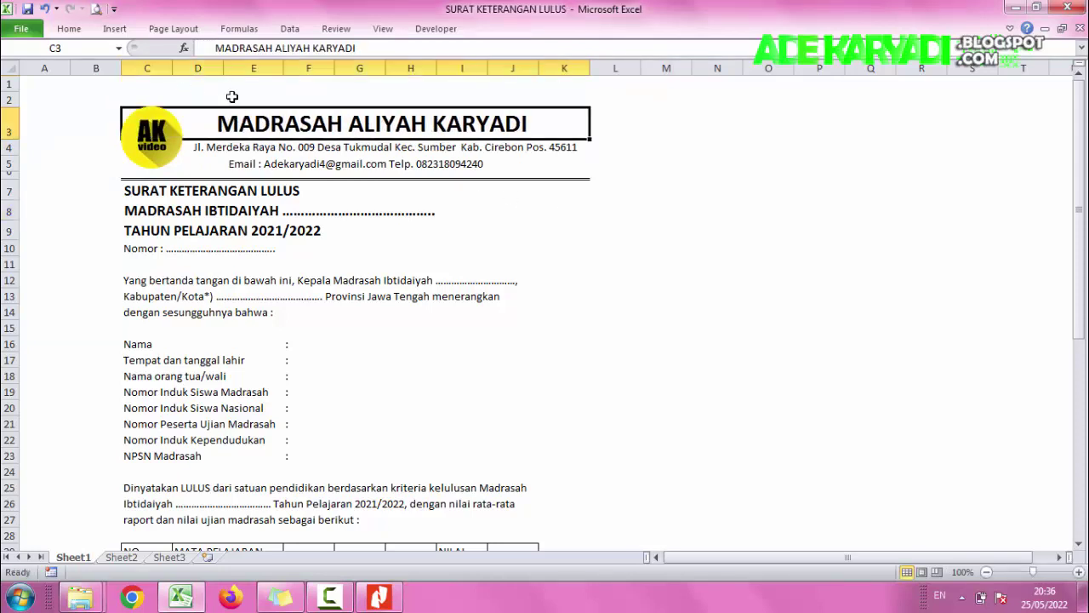
{"action": "left_click", "coordinate": [213, 48]}
{"action": "left_click", "coordinate": [462, 228]}
{"action": "left_click", "coordinate": [339, 162]}
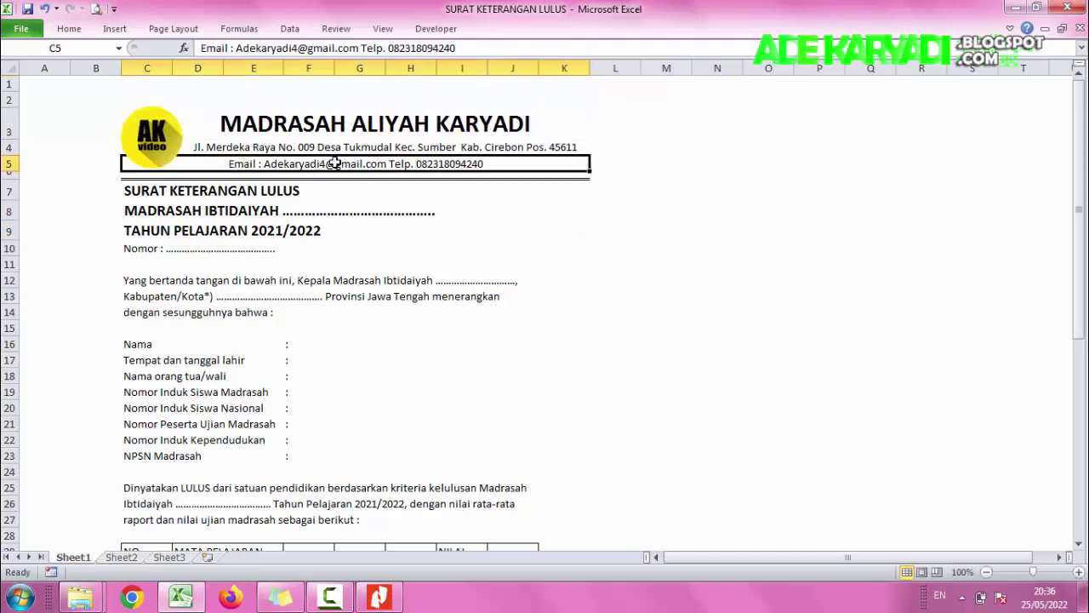
{"action": "left_click", "coordinate": [202, 47]}
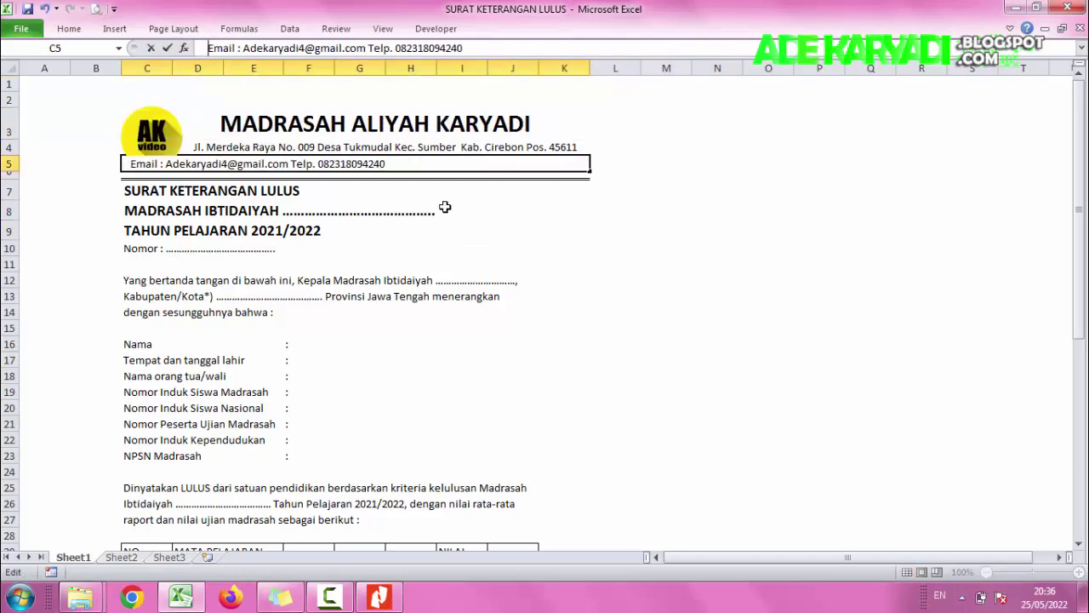
{"action": "left_click", "coordinate": [514, 231]}
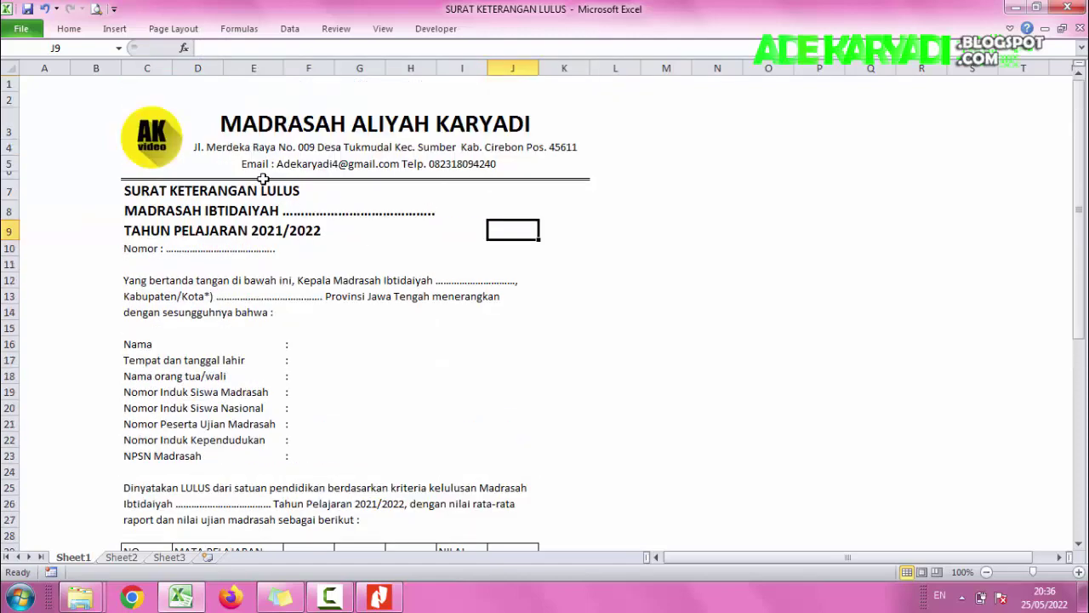
{"action": "mouse_move", "coordinate": [153, 194]}
{"action": "left_mouse_down"}
{"action": "mouse_move", "coordinate": [589, 207]}
{"action": "mouse_move", "coordinate": [587, 192]}
{"action": "left_mouse_up"}
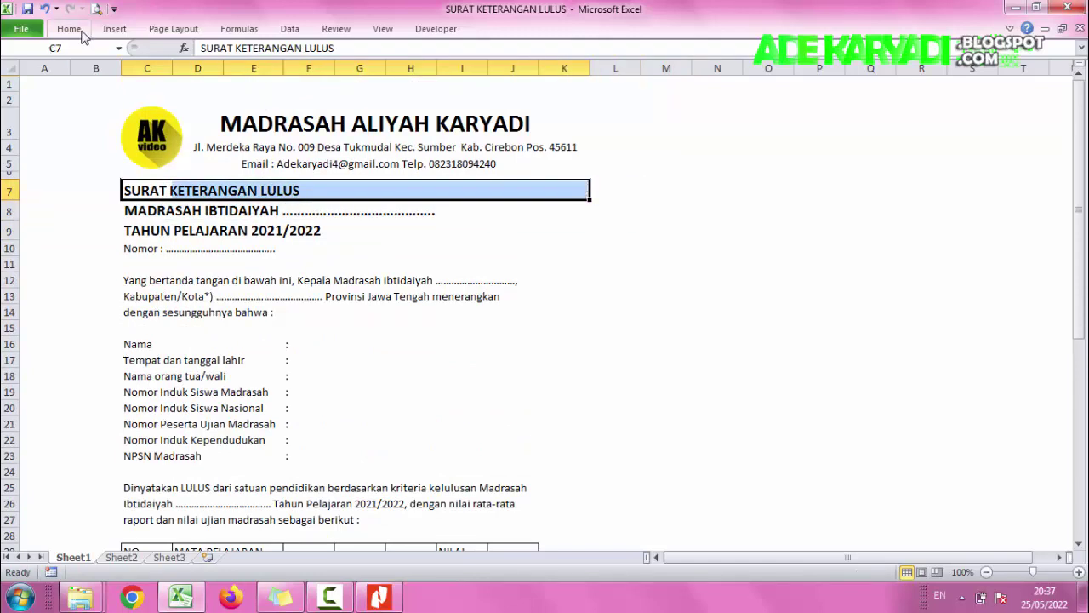
- Merge and centre the SURAT KETERANGAN LULUS, row 8 and TAHUN PELAJARAN 2021/2022 headings across C–K
{"action": "left_click", "coordinate": [75, 28]}
{"action": "left_click", "coordinate": [439, 79]}
{"action": "key", "text": "Down"}
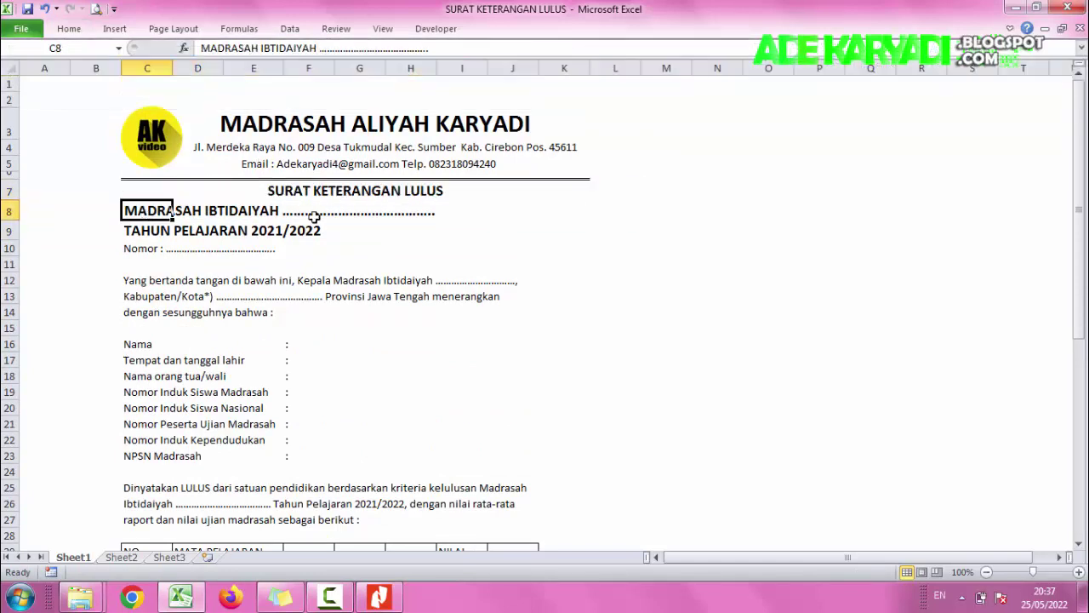
{"action": "left_click_drag", "start_coordinate": [149, 211], "coordinate": [579, 213]}
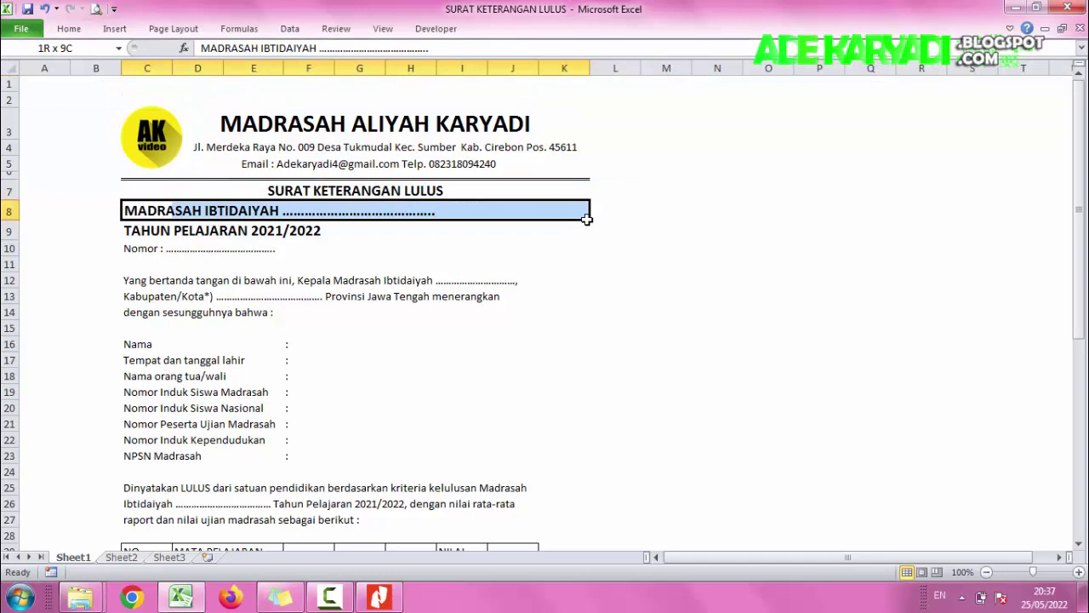
{"action": "left_click", "coordinate": [72, 31]}
{"action": "left_click", "coordinate": [438, 77]}
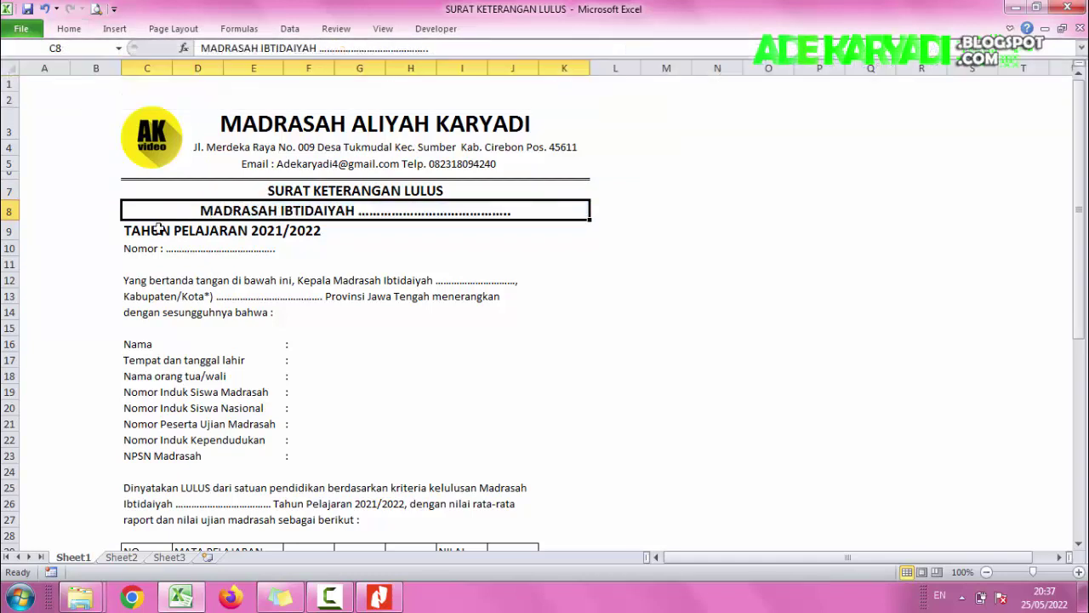
{"action": "left_click_drag", "start_coordinate": [158, 229], "coordinate": [569, 223]}
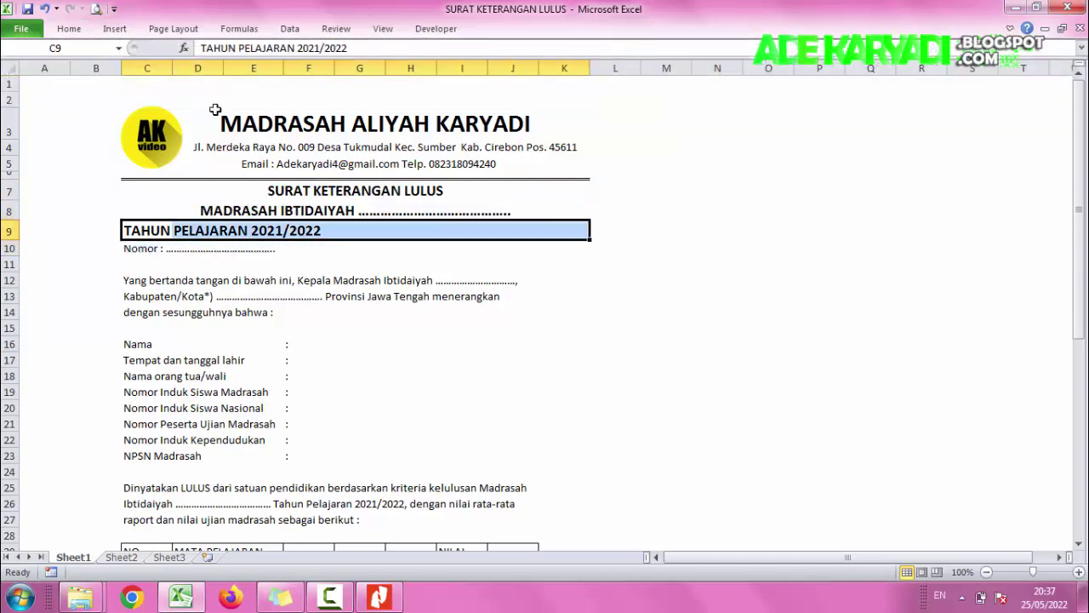
{"action": "left_click", "coordinate": [69, 29]}
{"action": "left_click", "coordinate": [412, 84]}
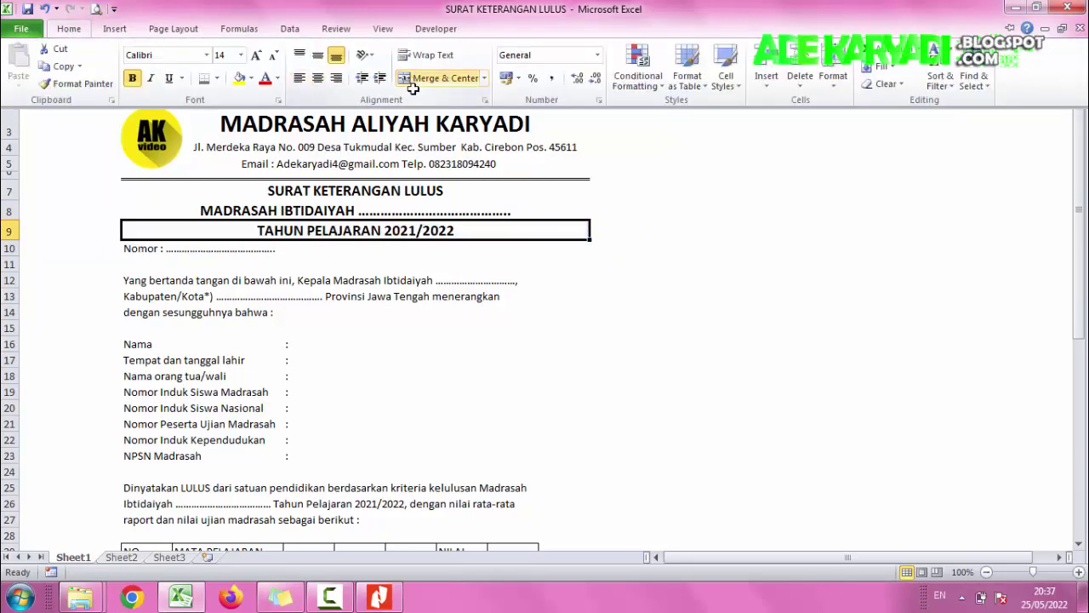
- Replace the dotted placeholder so row 8 reads 'MADRASAH IBTIDAIYAH KARYADI'
{"action": "left_click", "coordinate": [352, 212]}
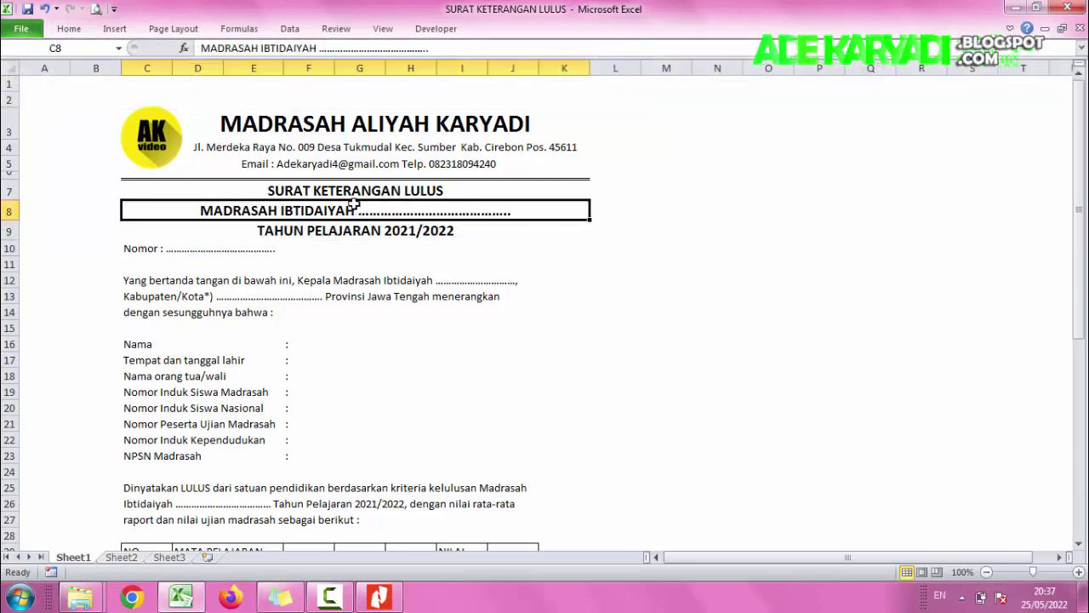
{"action": "double_click", "coordinate": [324, 49]}
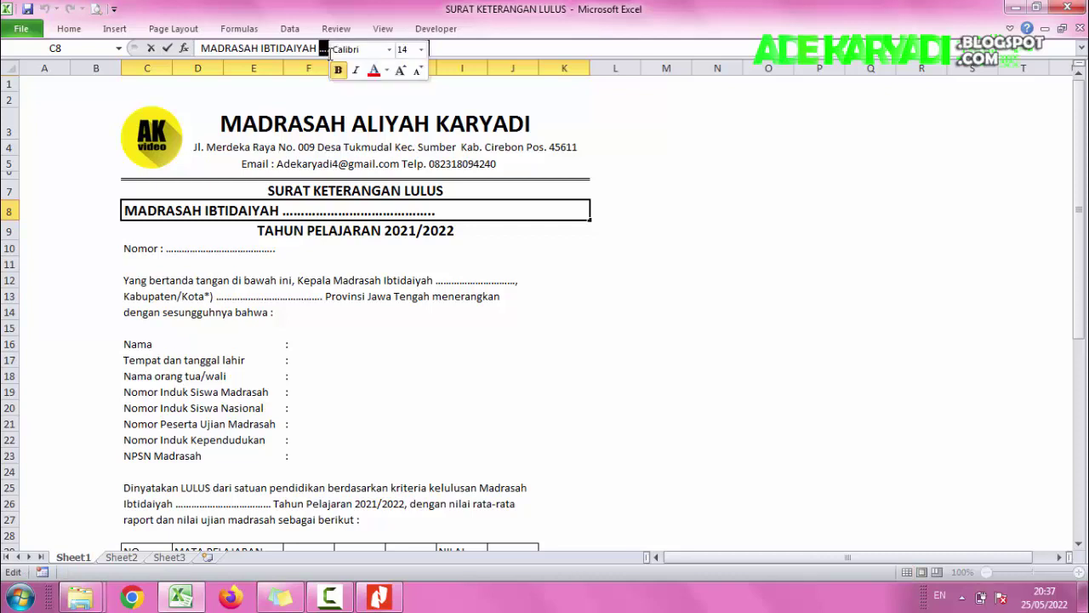
{"action": "type", "text": "karyadi"}
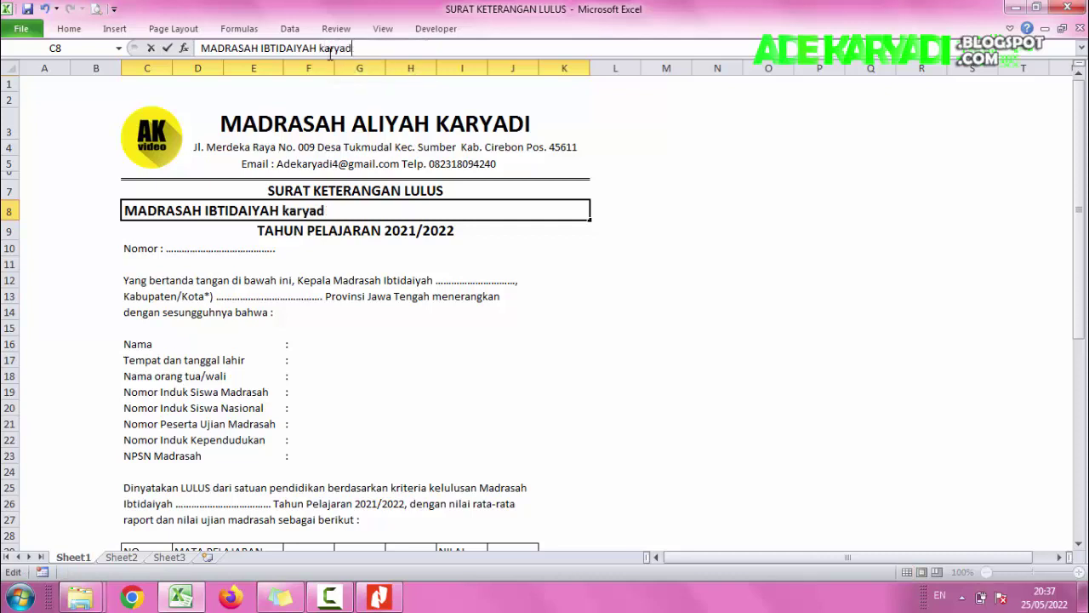
{"action": "key", "text": "BackSpace"}
{"action": "key", "text": "BackSpace"}
{"action": "key", "text": "BackSpace"}
{"action": "type", "text": "KA"}
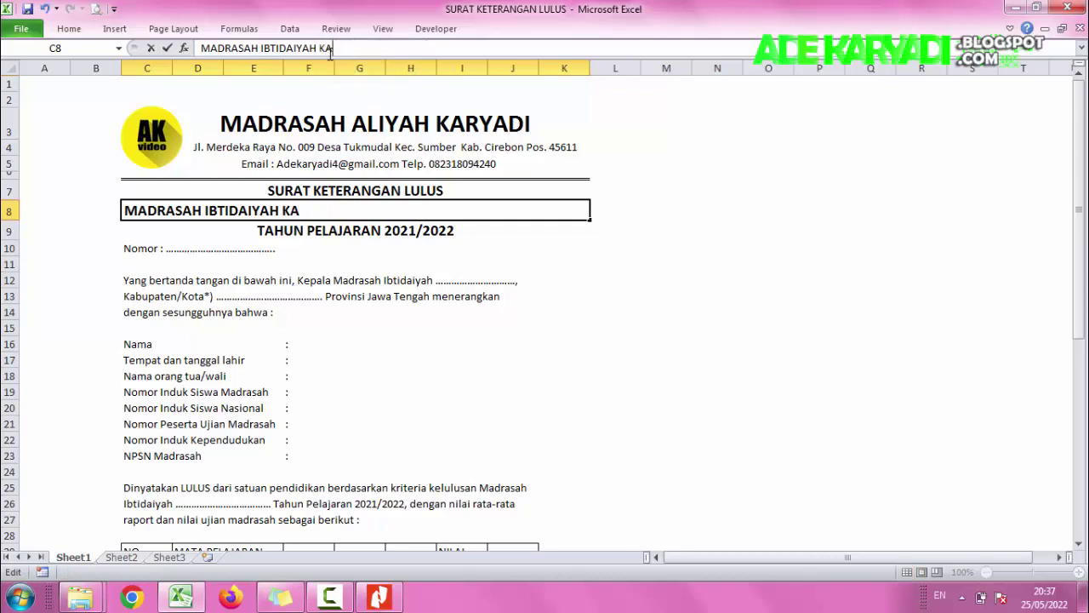
{"action": "type", "text": "RYADI"}
{"action": "key", "text": "Return"}
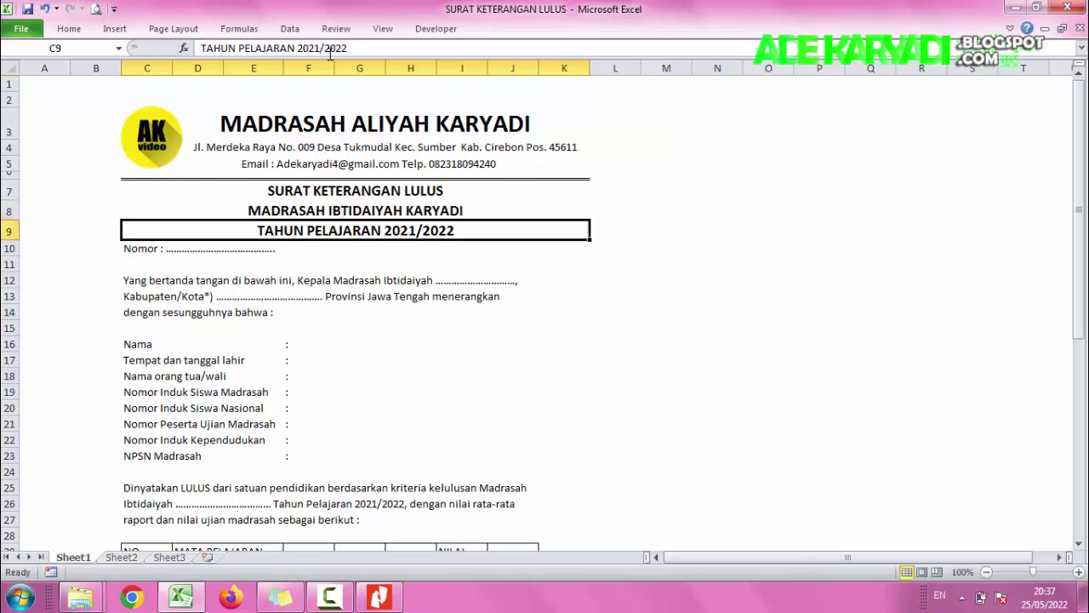
{"action": "scroll", "coordinate": [407, 283], "scroll_direction": "down", "scroll_amount": 2}
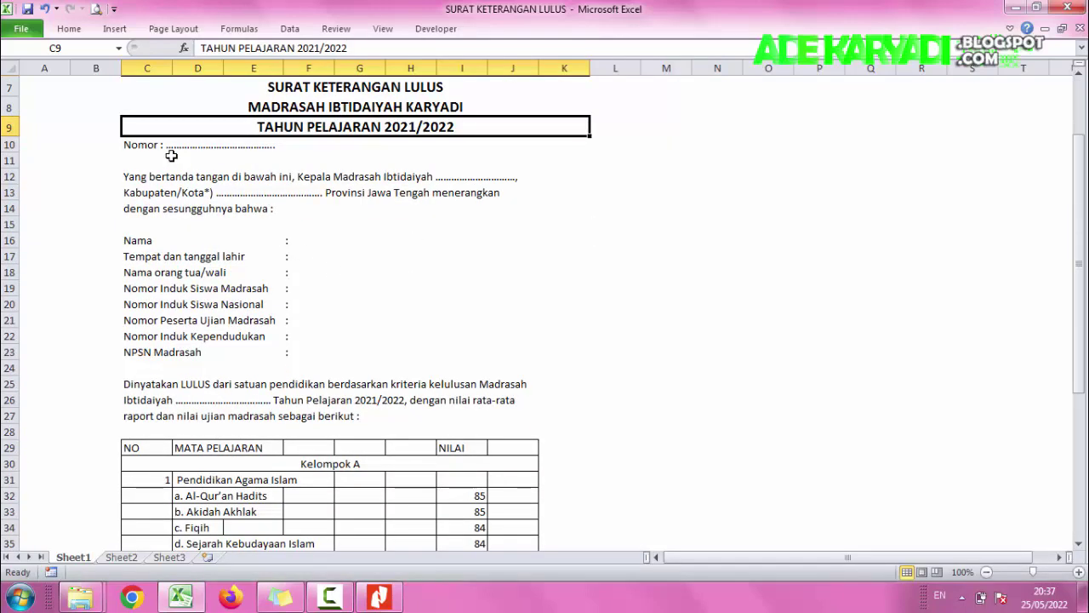
{"action": "scroll", "coordinate": [314, 181], "scroll_direction": "up", "scroll_amount": 1}
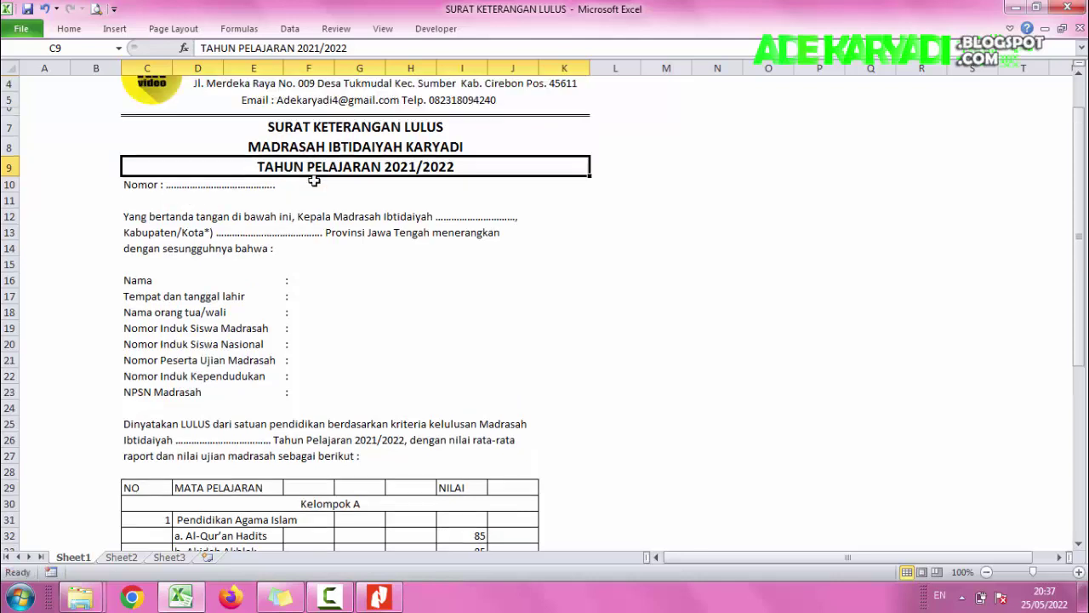
{"action": "left_click", "coordinate": [252, 202]}
{"action": "left_click", "coordinate": [379, 598]}
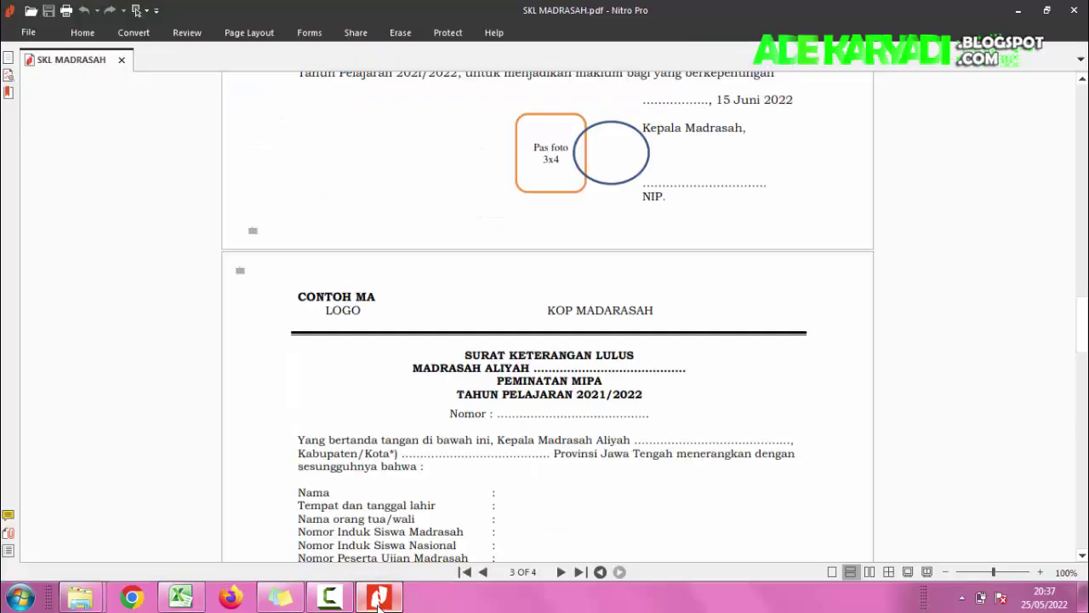
{"action": "left_click", "coordinate": [379, 598]}
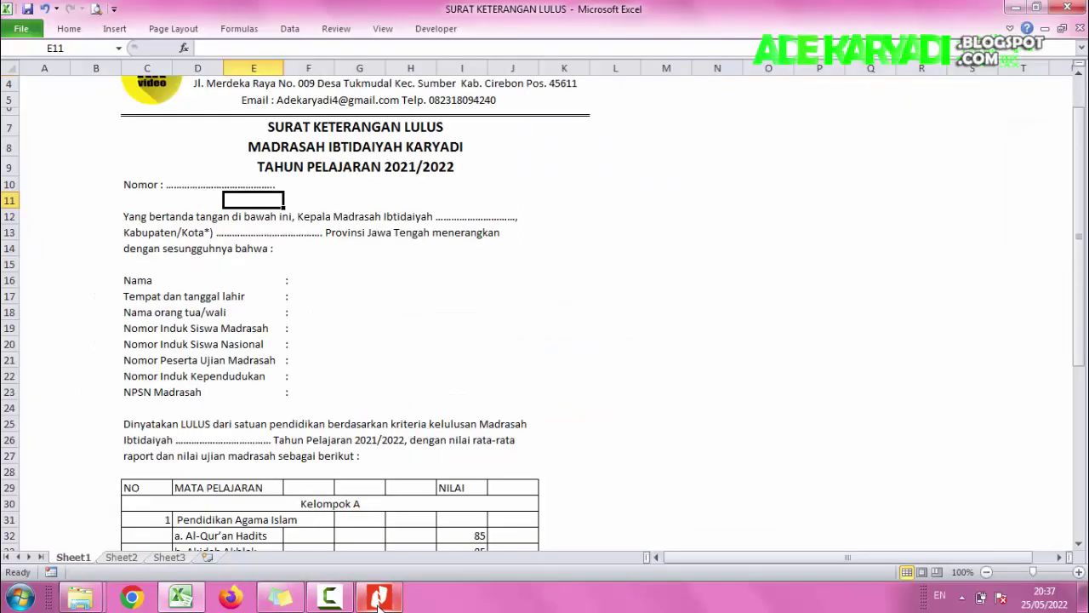
{"action": "left_click", "coordinate": [326, 176]}
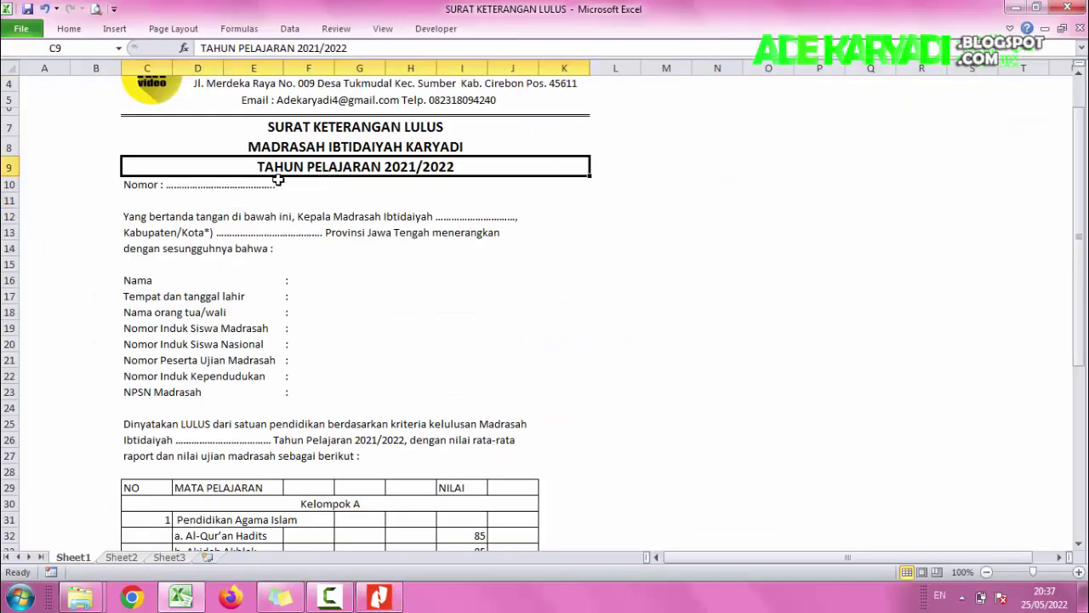
{"action": "left_click", "coordinate": [270, 182]}
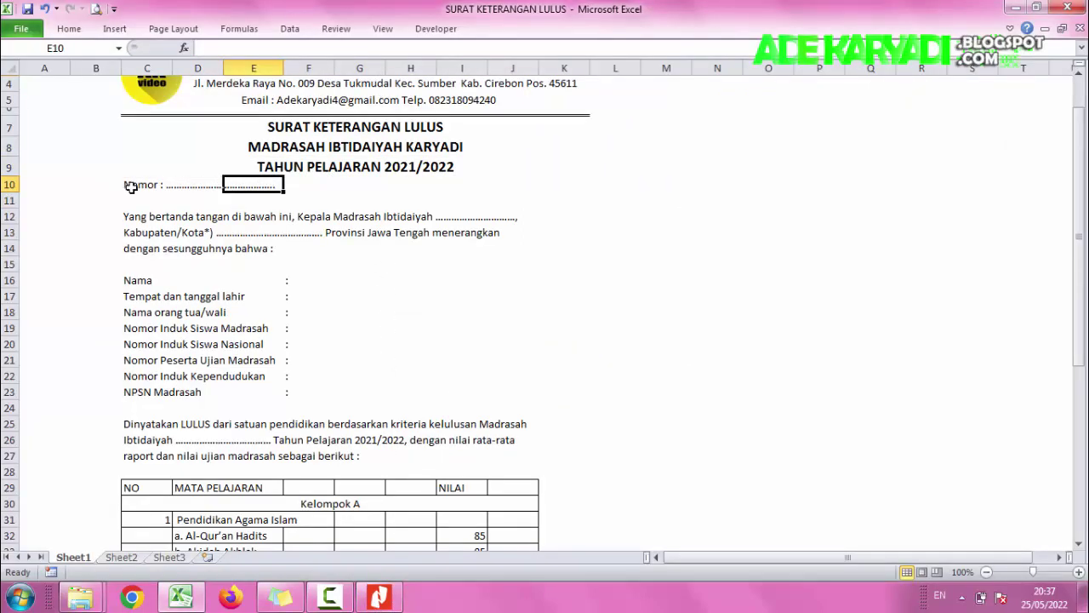
{"action": "left_click_drag", "start_coordinate": [130, 187], "coordinate": [566, 185]}
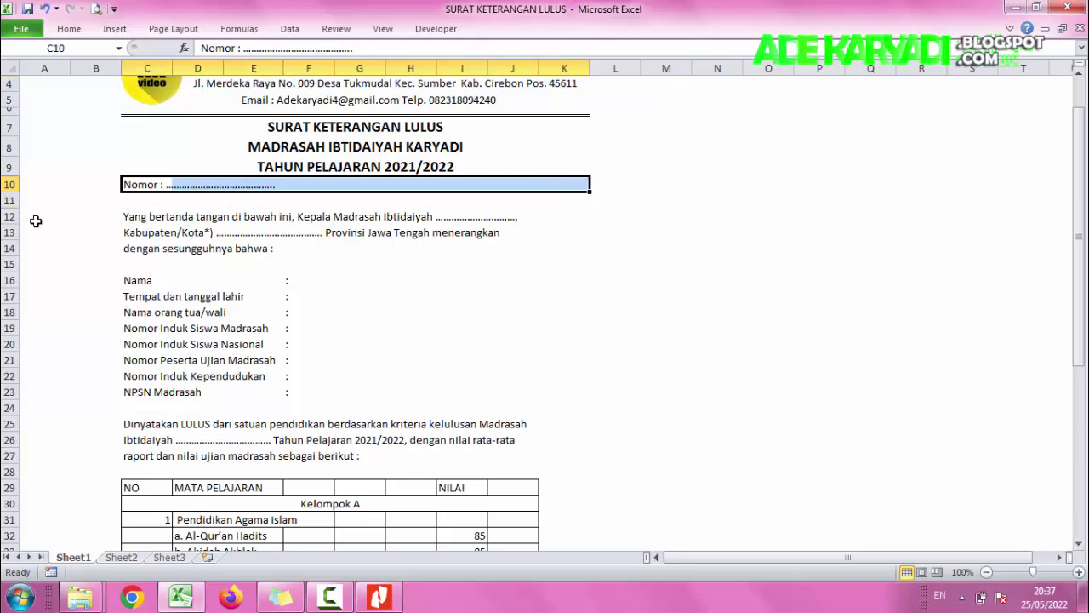
{"action": "left_click", "coordinate": [71, 28]}
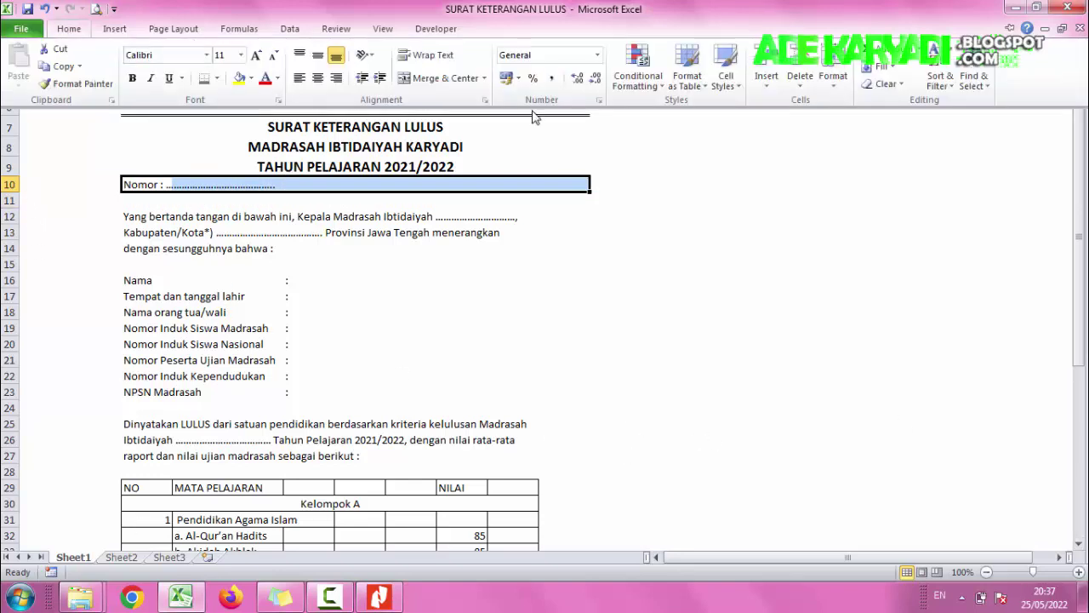
- Merge and centre the Nomor line across C10:K10
{"action": "left_click", "coordinate": [438, 77]}
{"action": "left_click", "coordinate": [460, 217]}
{"action": "scroll", "coordinate": [431, 225], "scroll_direction": "up", "scroll_amount": 1}
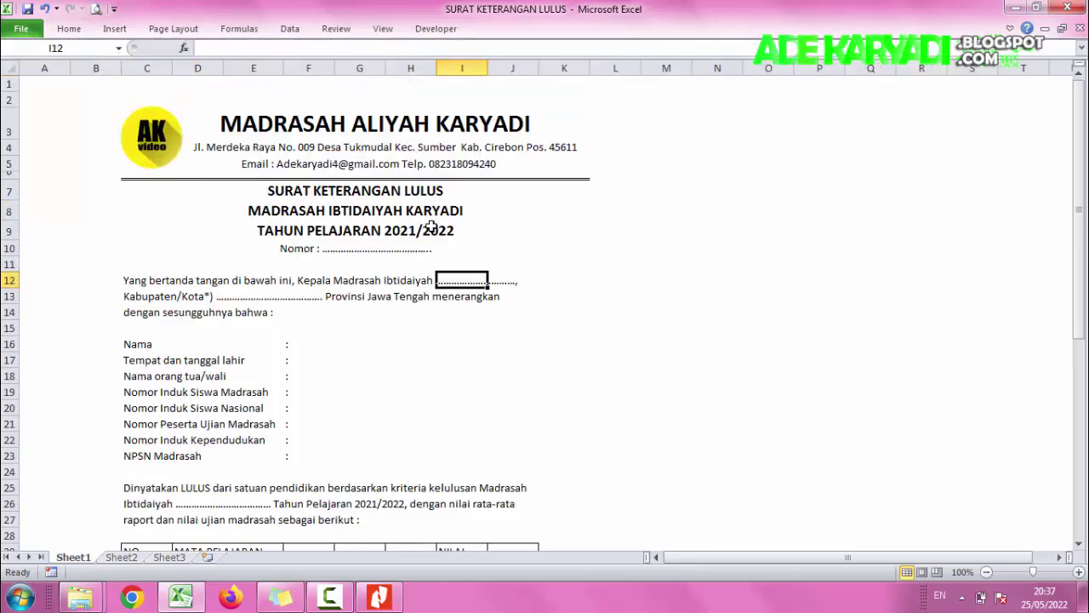
- Replace IBTIDAIYAH with ALIYAH so row 8 reads MADRASAH ALIYAH KARYADI, then view the reference PDF
{"action": "left_click", "coordinate": [353, 213]}
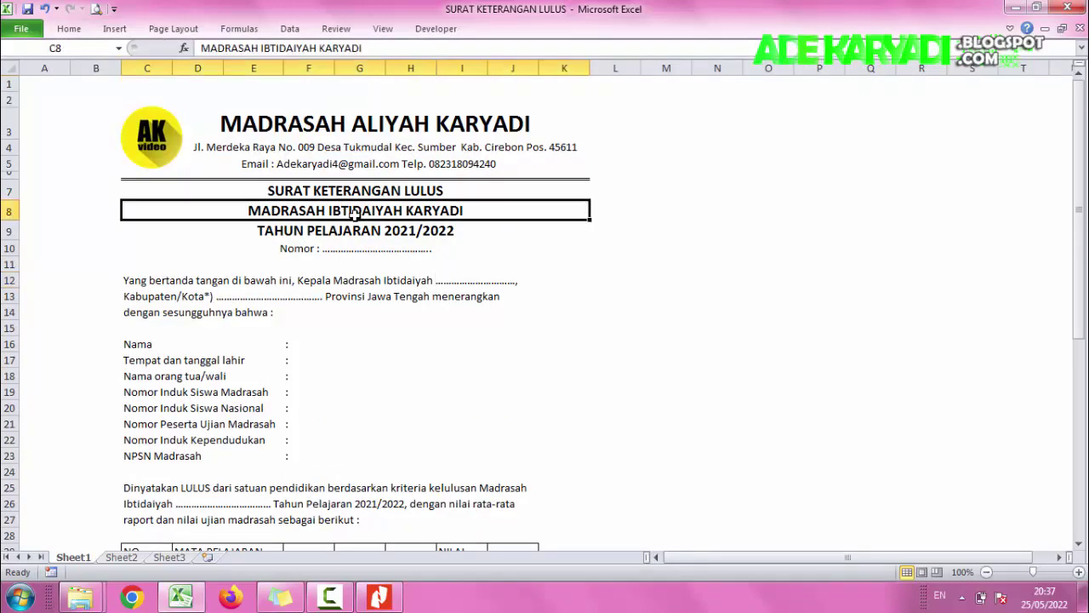
{"action": "double_click", "coordinate": [281, 47]}
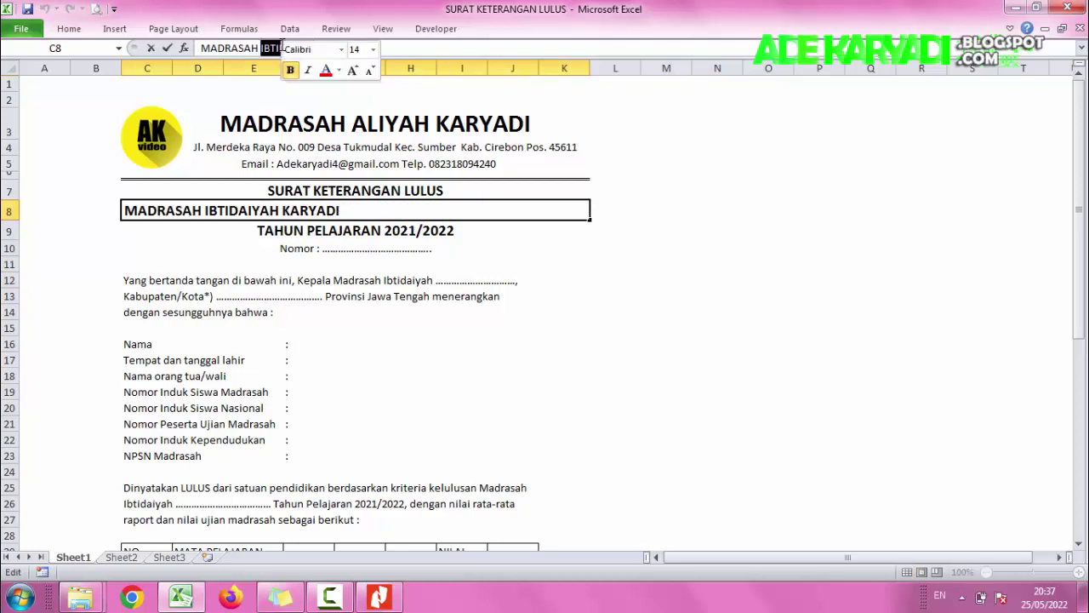
{"action": "type", "text": "al"}
{"action": "key", "text": "BackSpace"}
{"action": "key", "text": "BackSpace"}
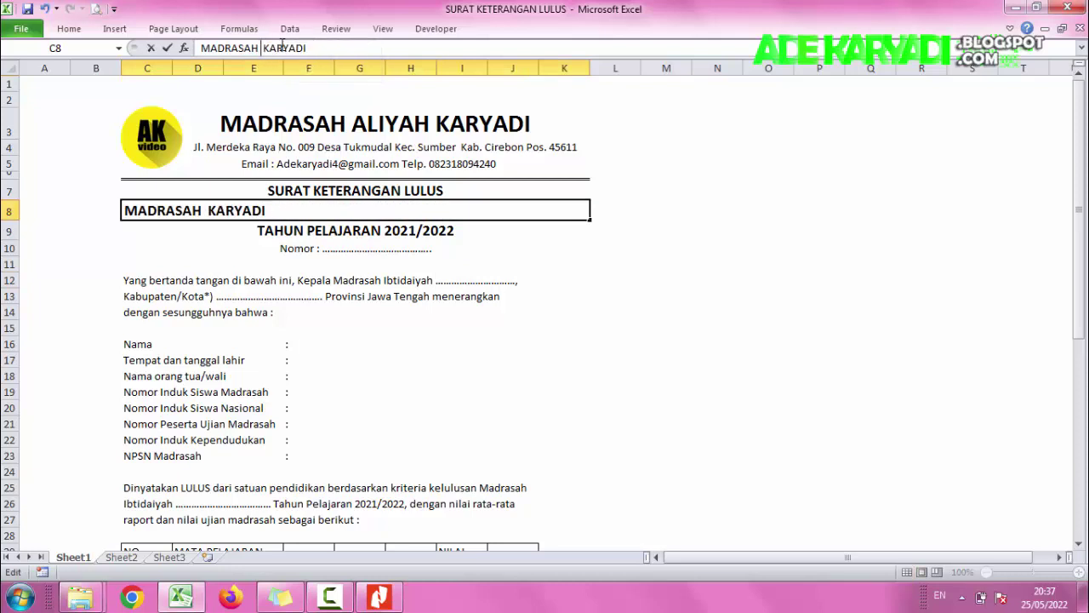
{"action": "type", "text": "ALIYAH"}
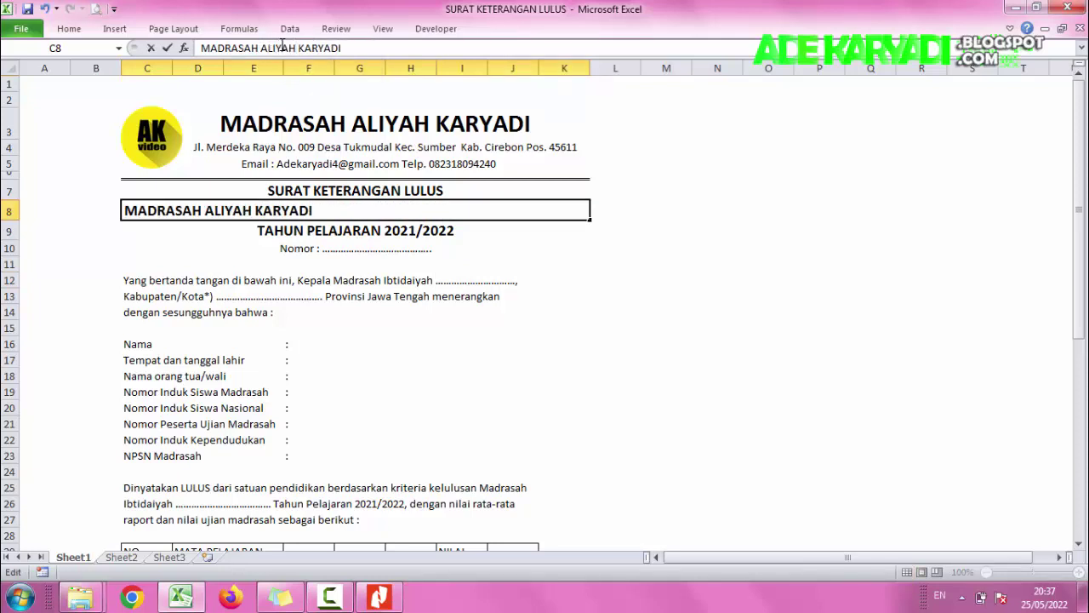
{"action": "key", "text": "Return"}
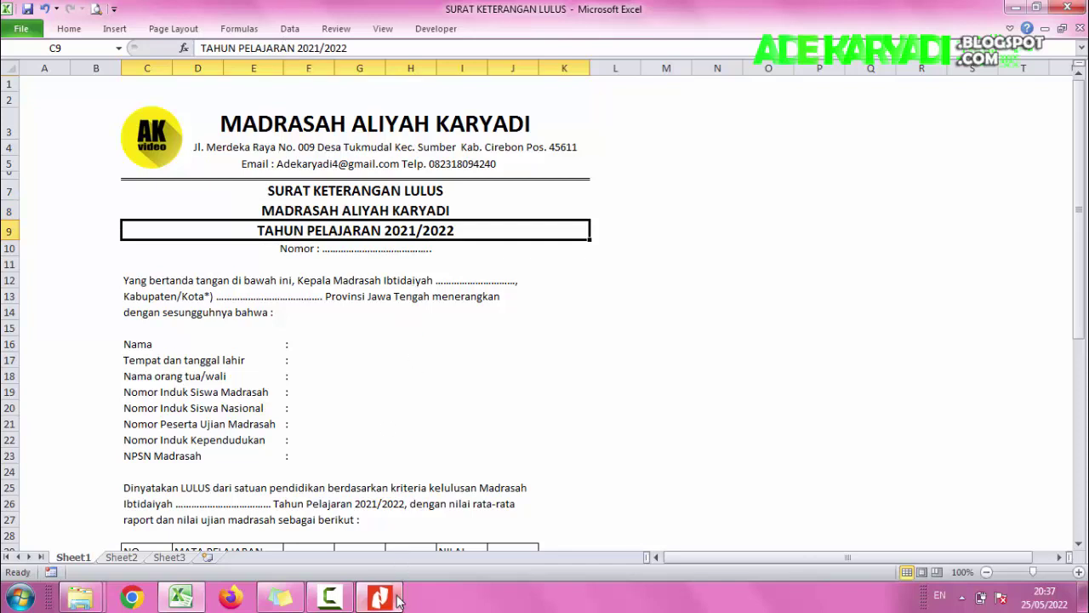
{"action": "left_click", "coordinate": [398, 599]}
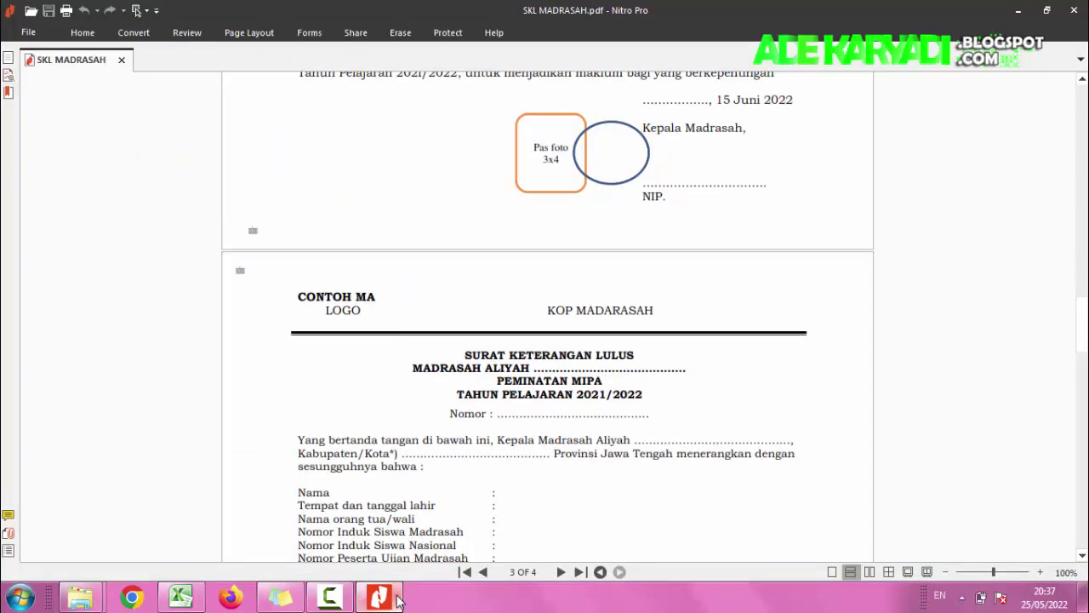
{"action": "left_click", "coordinate": [398, 600]}
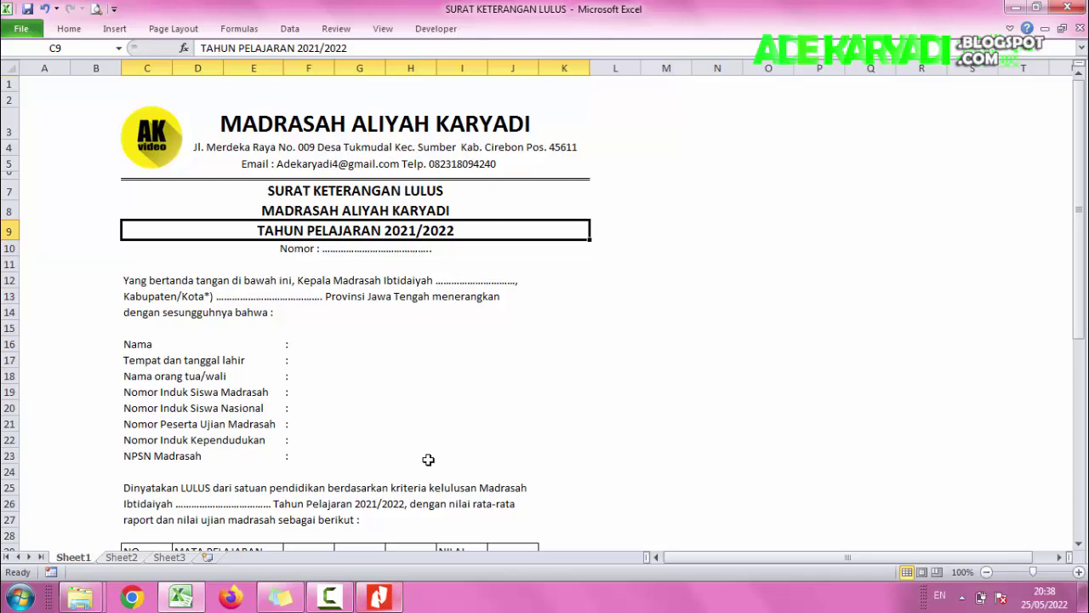
{"action": "scroll", "coordinate": [429, 460], "scroll_direction": "down", "scroll_amount": 2}
{"action": "scroll", "coordinate": [429, 459], "scroll_direction": "up", "scroll_amount": 1}
{"action": "scroll", "coordinate": [425, 464], "scroll_direction": "up", "scroll_amount": 1}
{"action": "scroll", "coordinate": [393, 521], "scroll_direction": "down", "scroll_amount": 2}
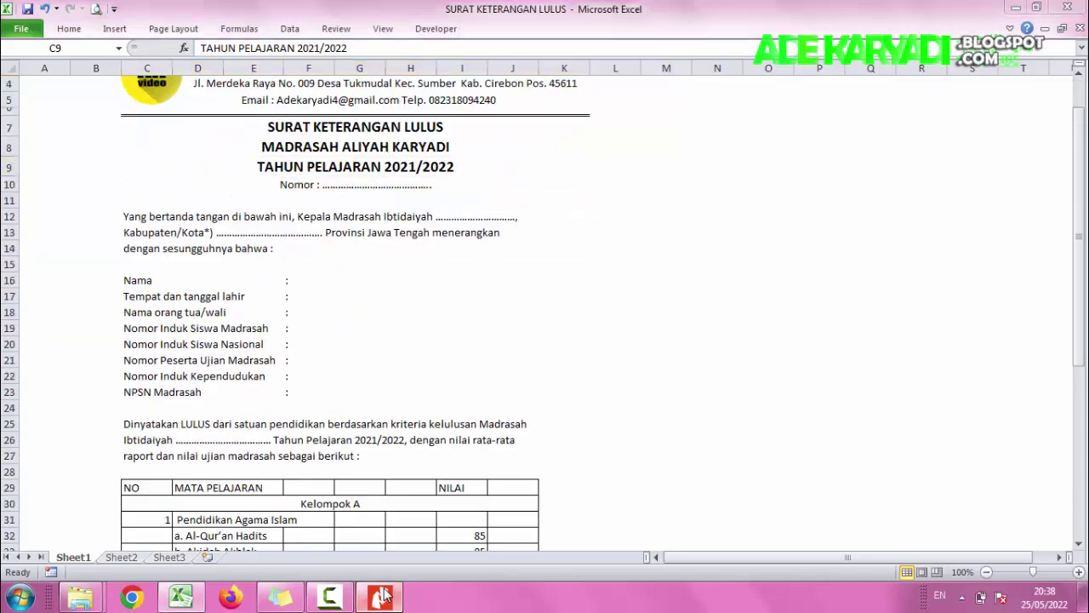
{"action": "key", "text": "alt+Tab"}
{"action": "scroll", "coordinate": [482, 475], "scroll_direction": "up", "scroll_amount": 8}
{"action": "scroll", "coordinate": [482, 474], "scroll_direction": "up", "scroll_amount": 3}
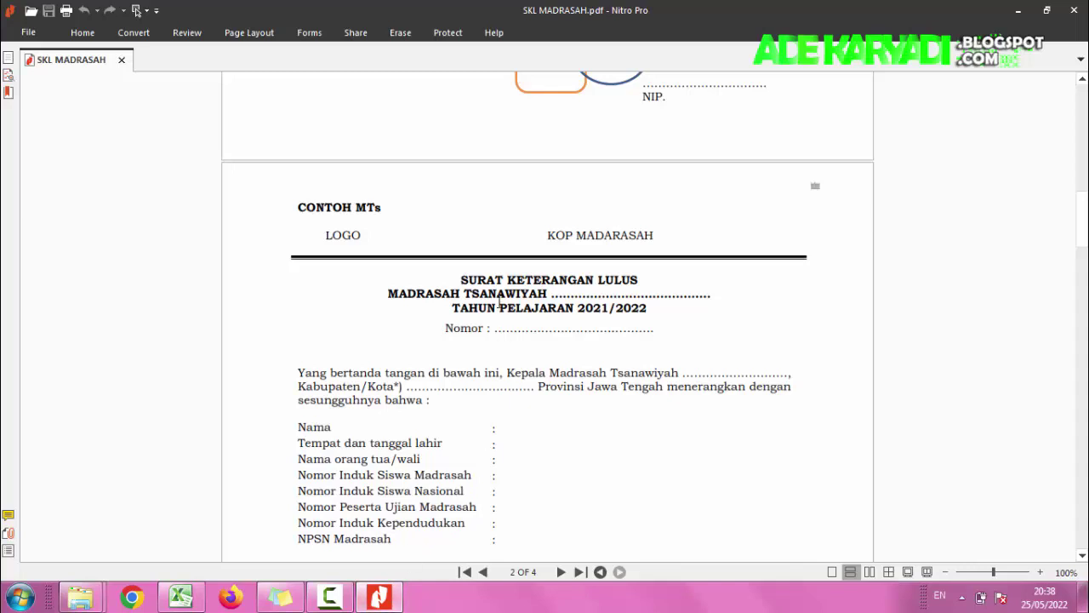
- Change the row 8 heading to MADRASAH SANAWIYAH ISLAM KARYADI
{"action": "left_click", "coordinate": [400, 600]}
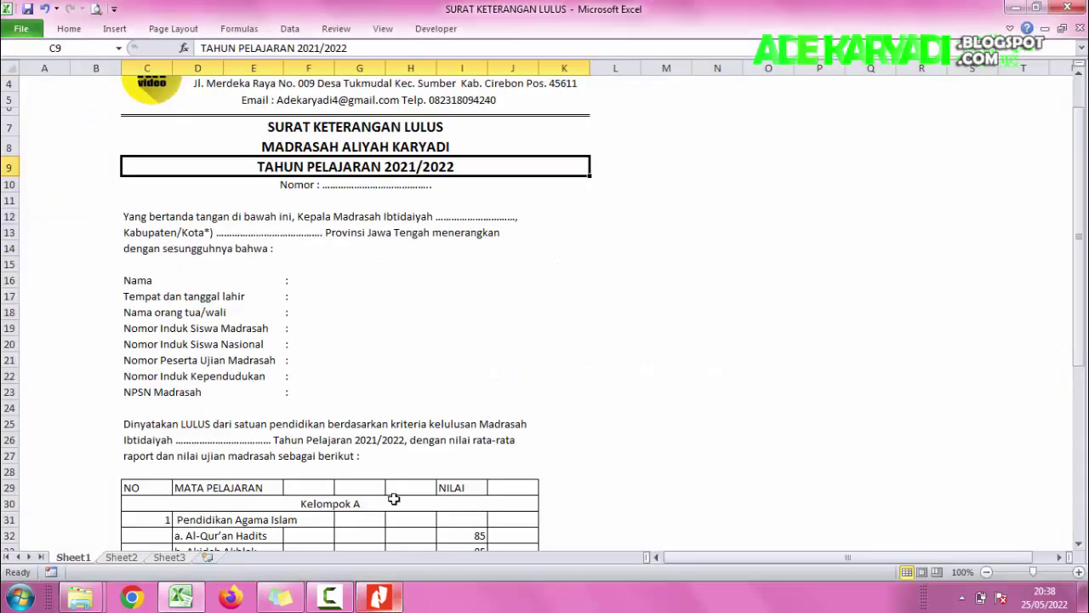
{"action": "left_click", "coordinate": [371, 151]}
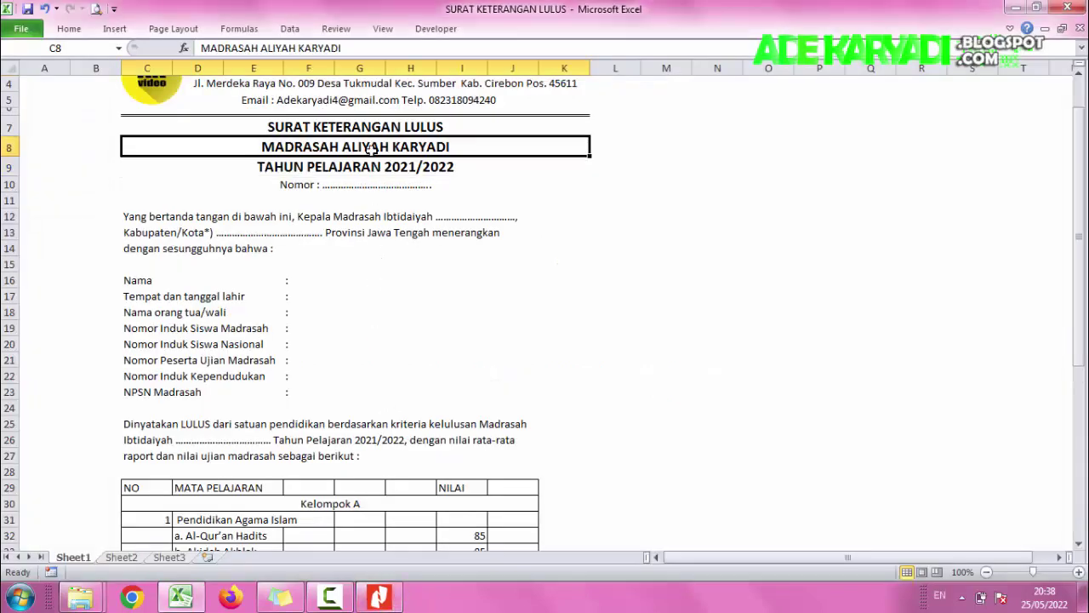
{"action": "double_click", "coordinate": [277, 48]}
{"action": "type", "text": "SANA"}
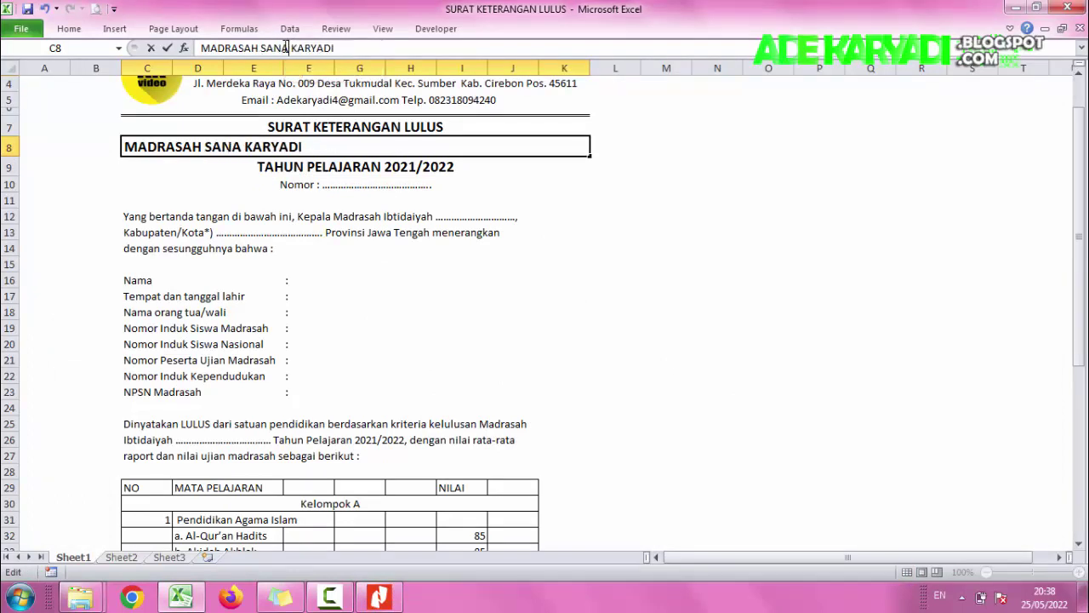
{"action": "type", "text": "WIYAH"}
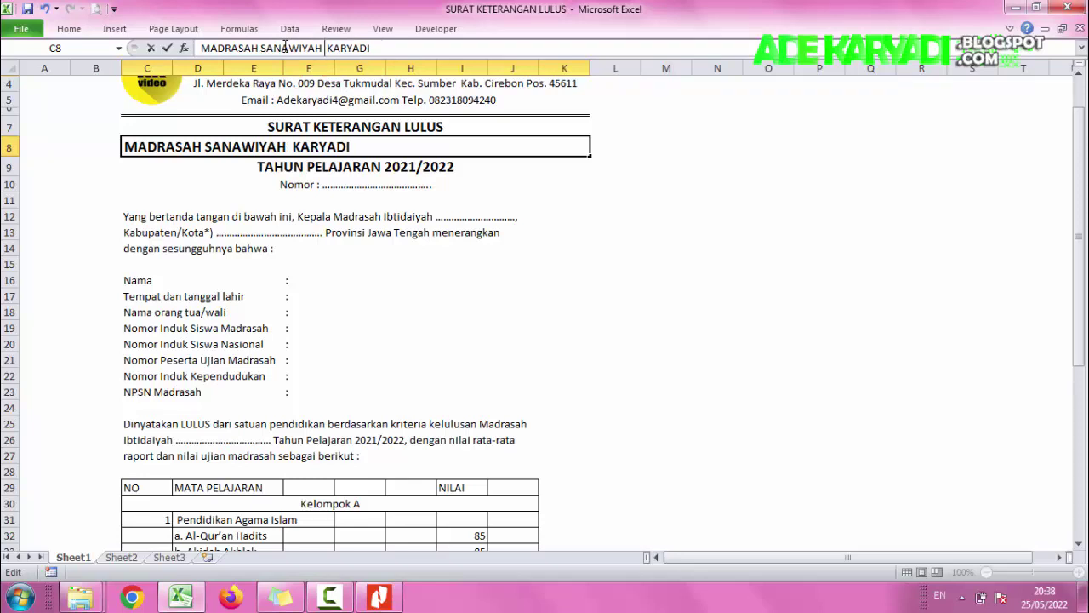
{"action": "type", "text": " ISLAM"}
{"action": "key", "text": "Return"}
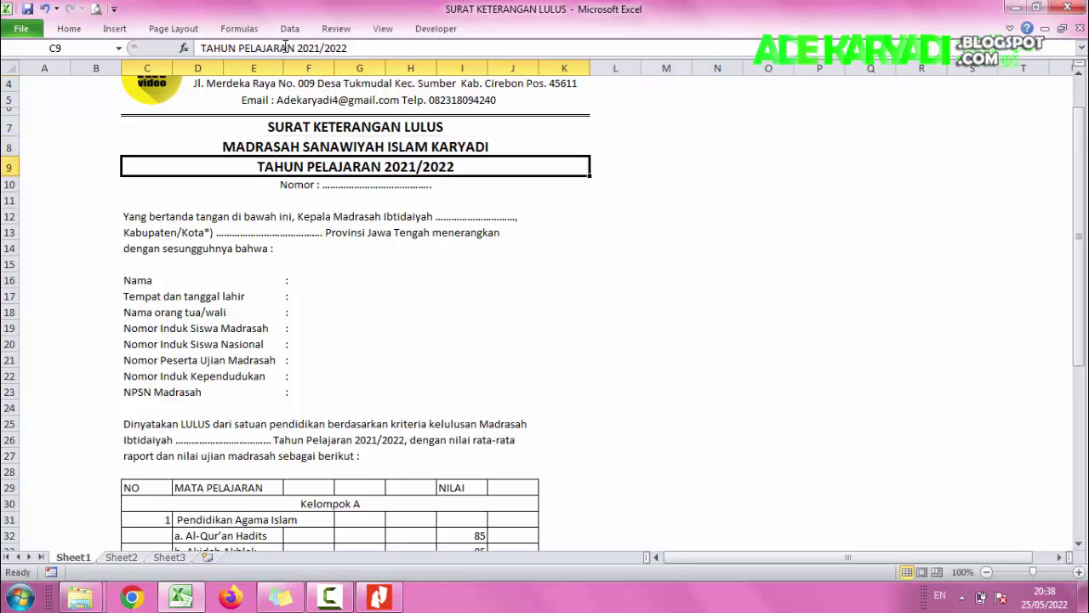
- In C12's opening sentence, replace 'Ibtidaiyah ......' with 'Sanawiyah Islam Karyadi'
{"action": "scroll", "coordinate": [388, 302], "scroll_direction": "down", "scroll_amount": 2}
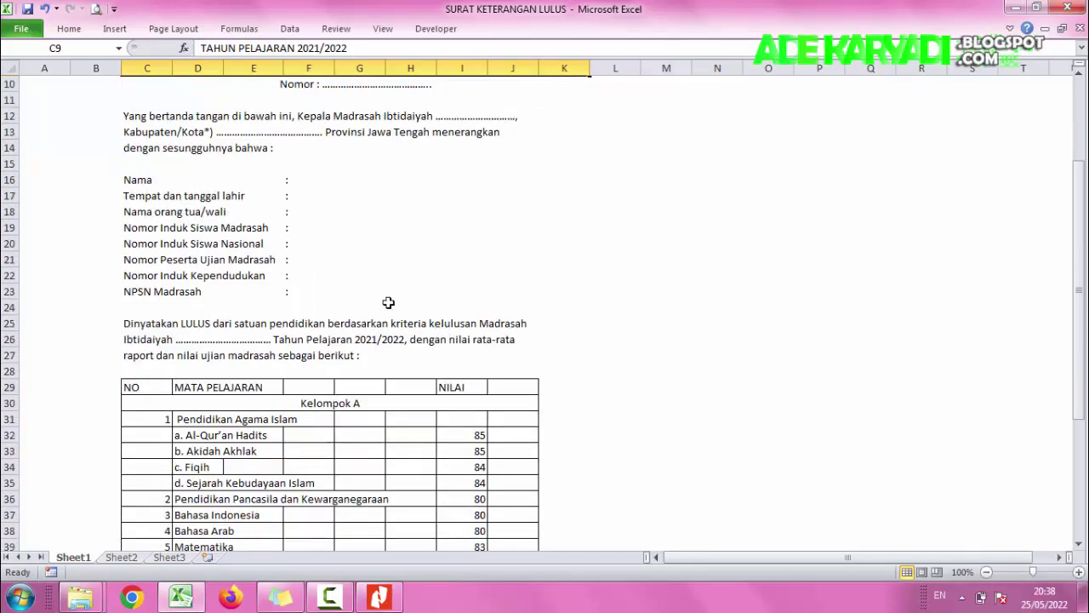
{"action": "scroll", "coordinate": [388, 302], "scroll_direction": "up", "scroll_amount": 3}
{"action": "left_click", "coordinate": [141, 280]}
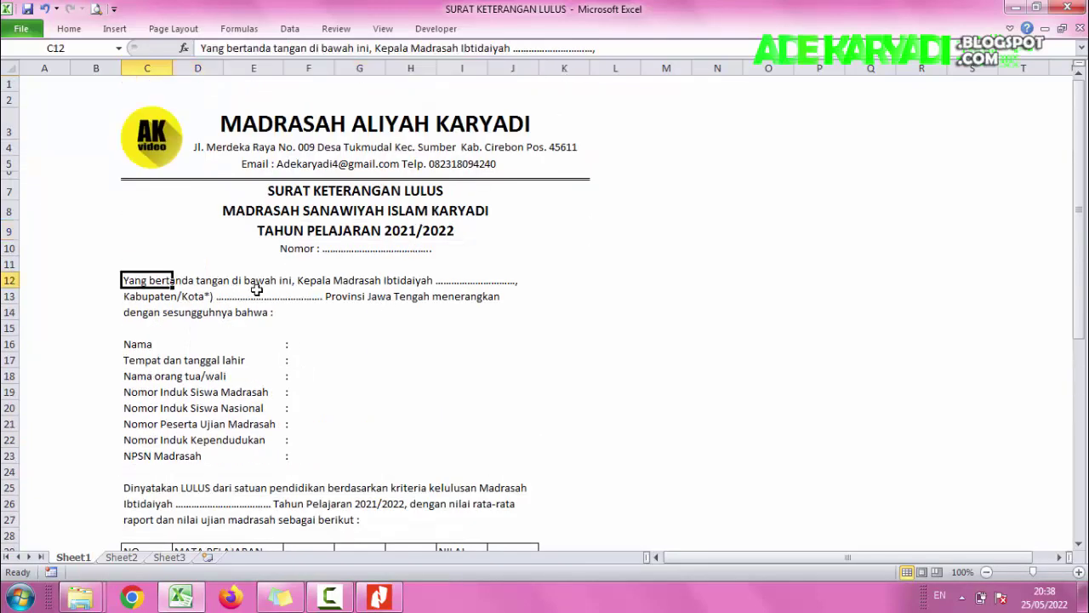
{"action": "left_click_drag", "start_coordinate": [256, 289], "coordinate": [554, 285]}
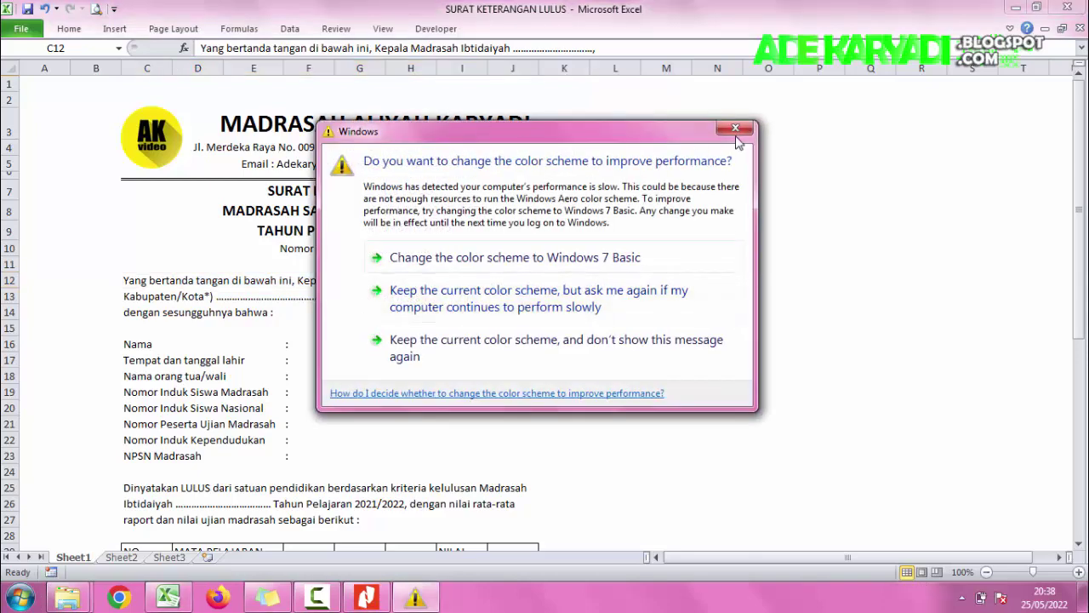
{"action": "left_click", "coordinate": [732, 129]}
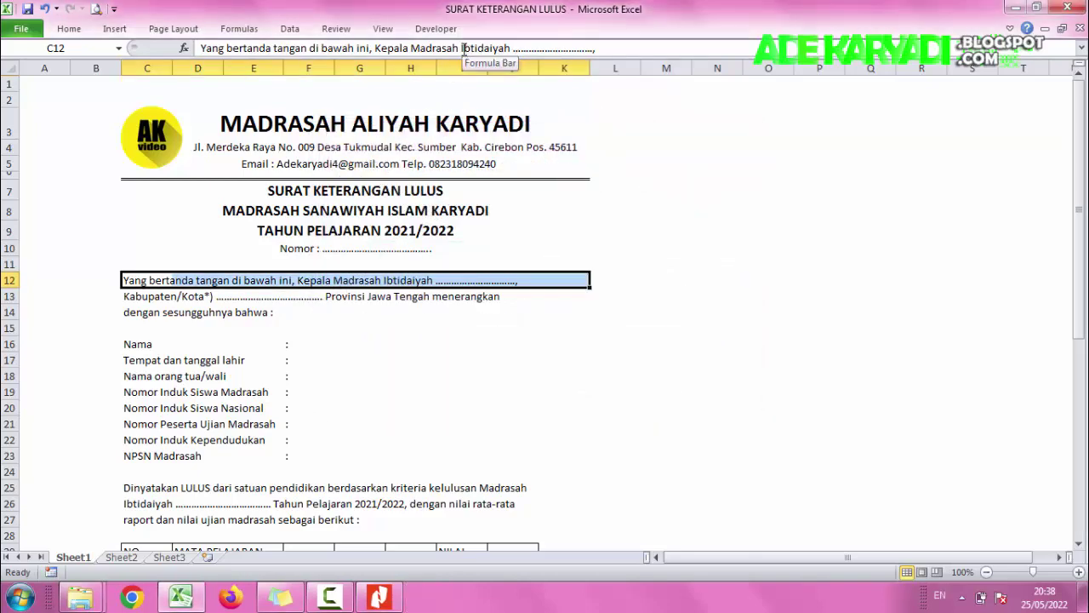
{"action": "left_click_drag", "start_coordinate": [464, 48], "coordinate": [644, 49]}
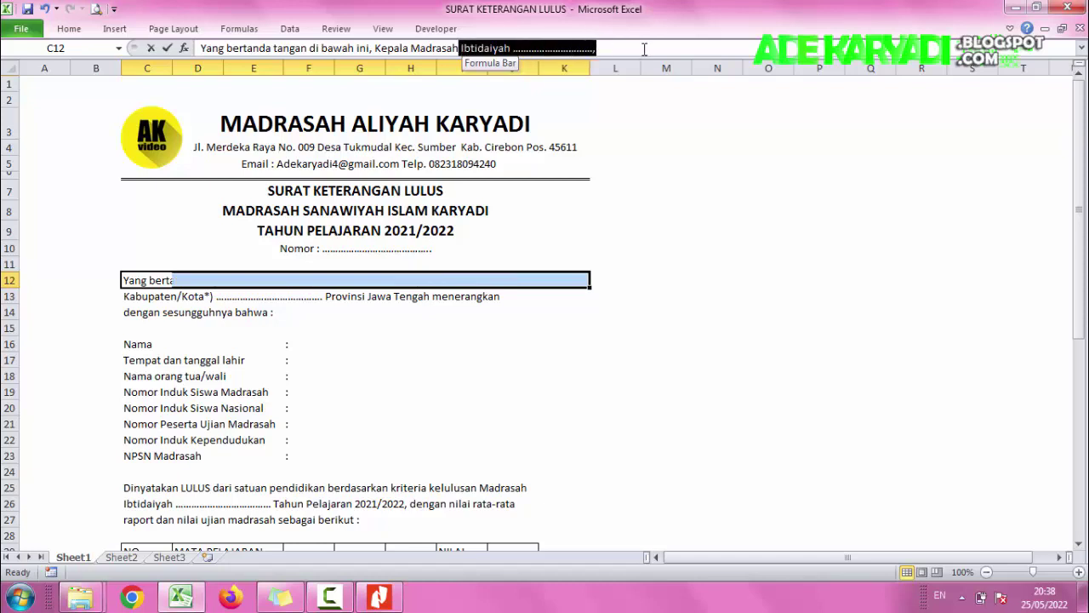
{"action": "key", "text": "BackSpace"}
{"action": "type", "text": "SA"}
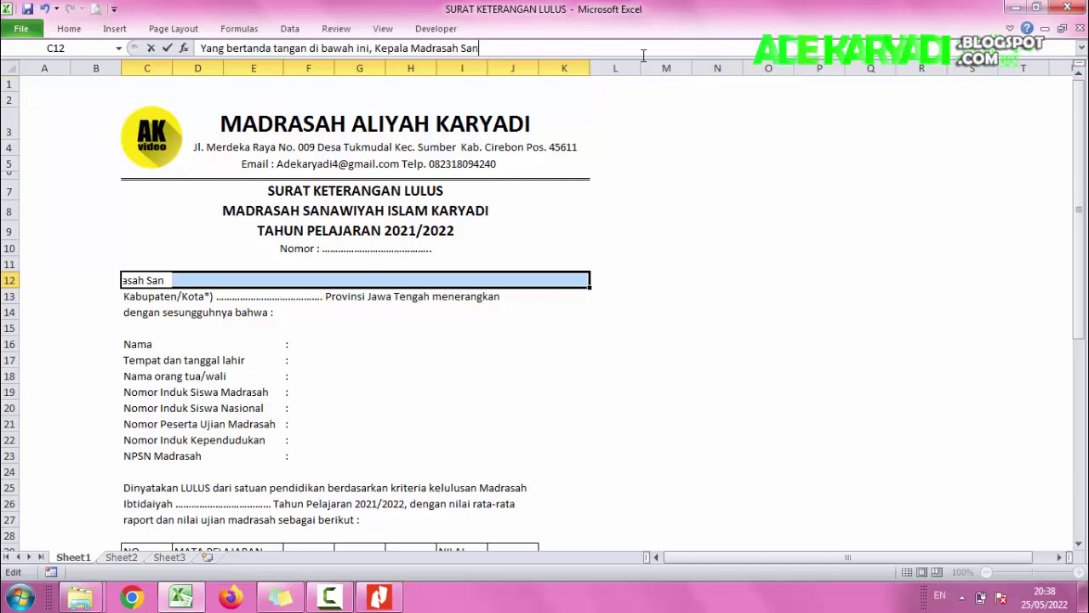
{"action": "type", "text": "awiyah I"}
{"action": "type", "text": "slam Kary"}
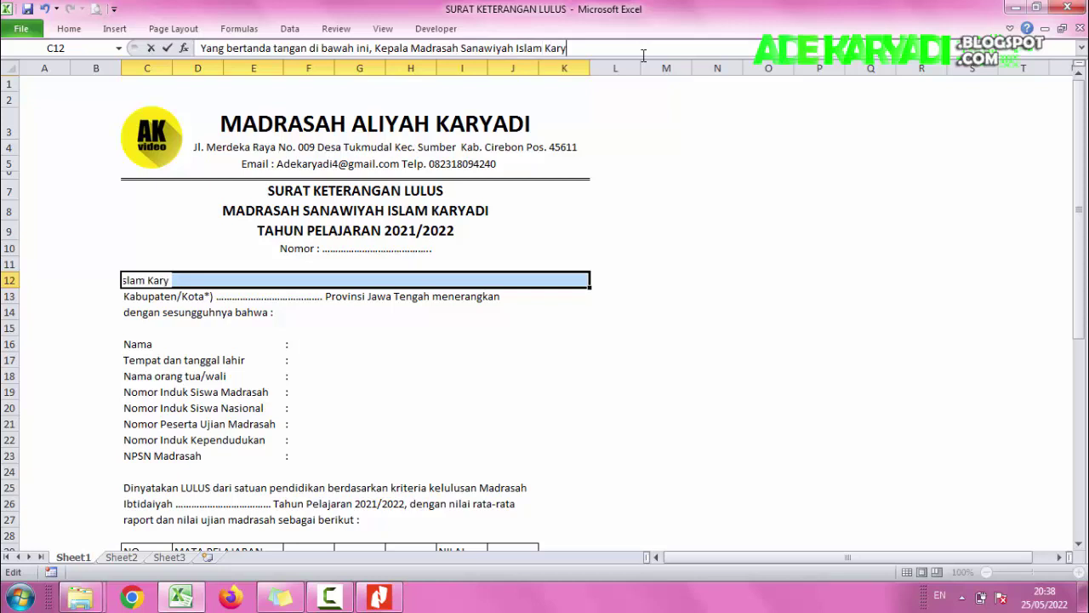
{"action": "type", "text": "adi"}
{"action": "key", "text": "Return"}
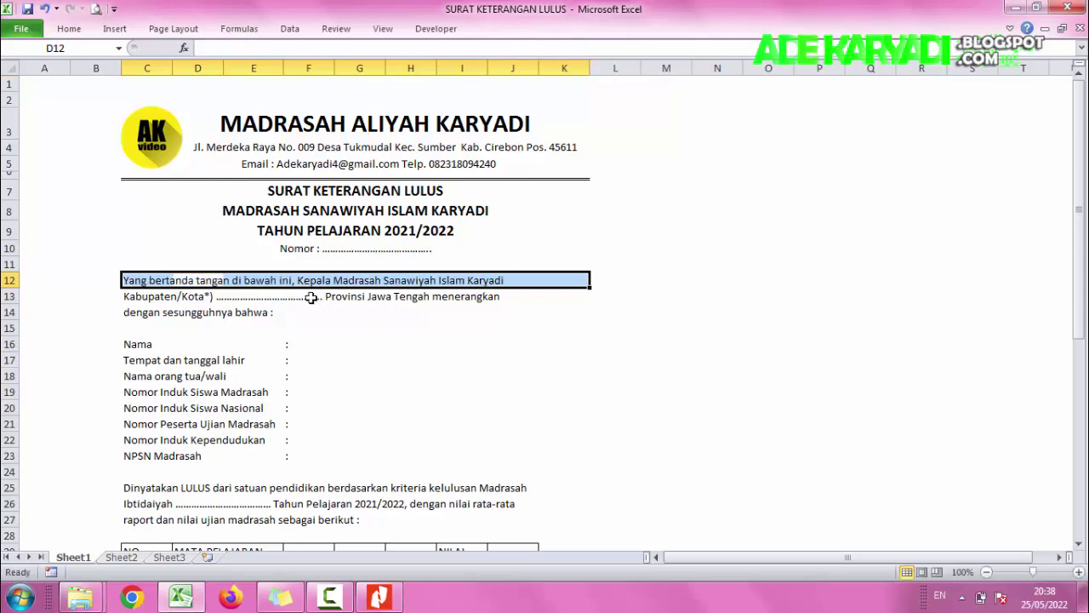
- Move the paragraph's second line from C13 to the end of C12
{"action": "left_click", "coordinate": [181, 296]}
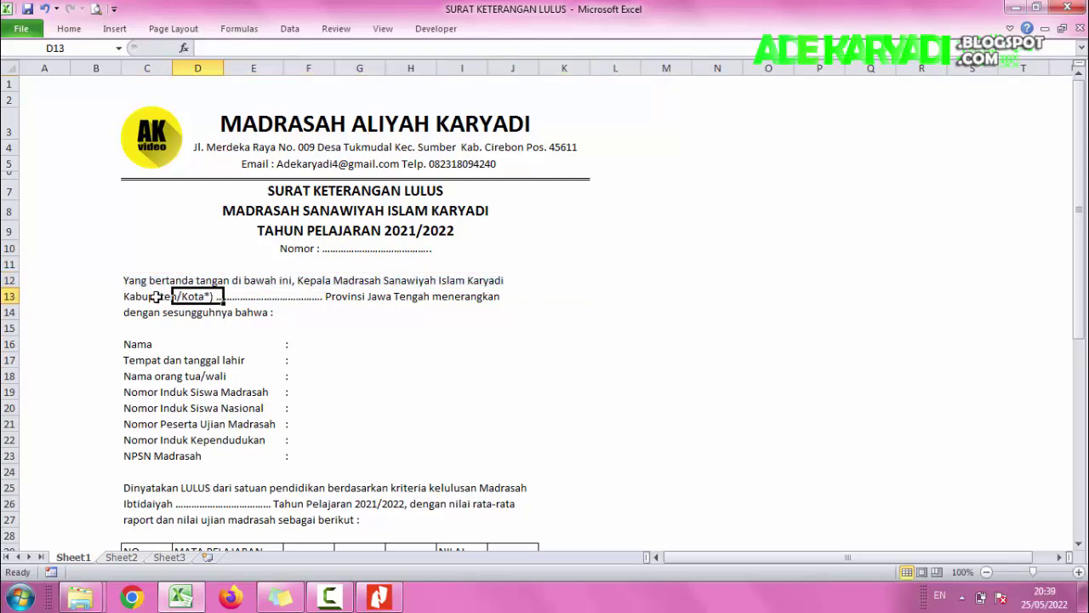
{"action": "left_click", "coordinate": [158, 297]}
{"action": "left_click_drag", "start_coordinate": [201, 50], "coordinate": [628, 53]}
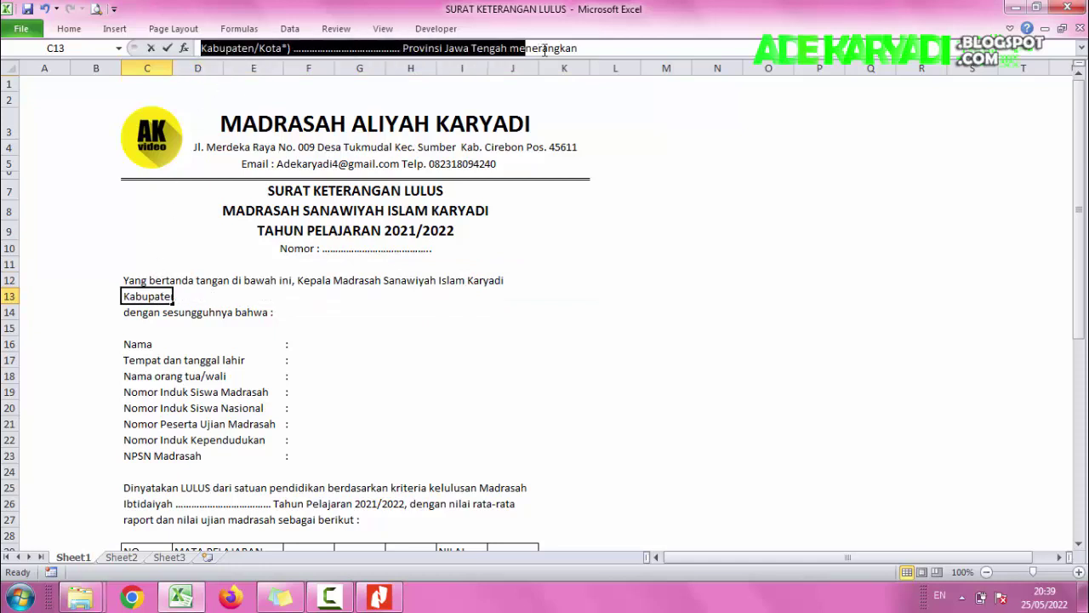
{"action": "key", "text": "BackSpace"}
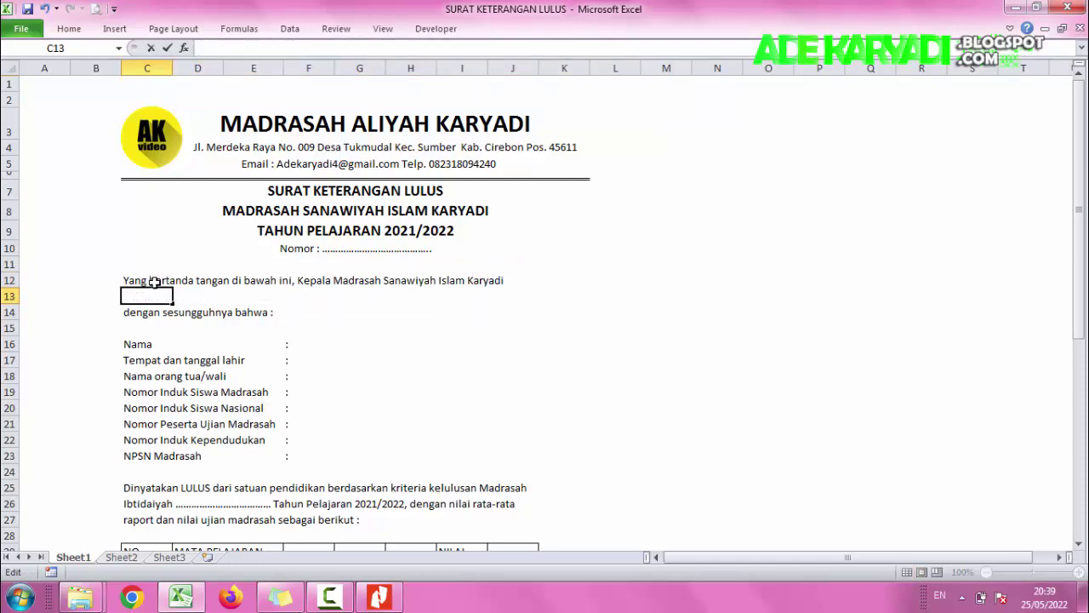
{"action": "left_click", "coordinate": [155, 281]}
{"action": "left_click", "coordinate": [599, 48]}
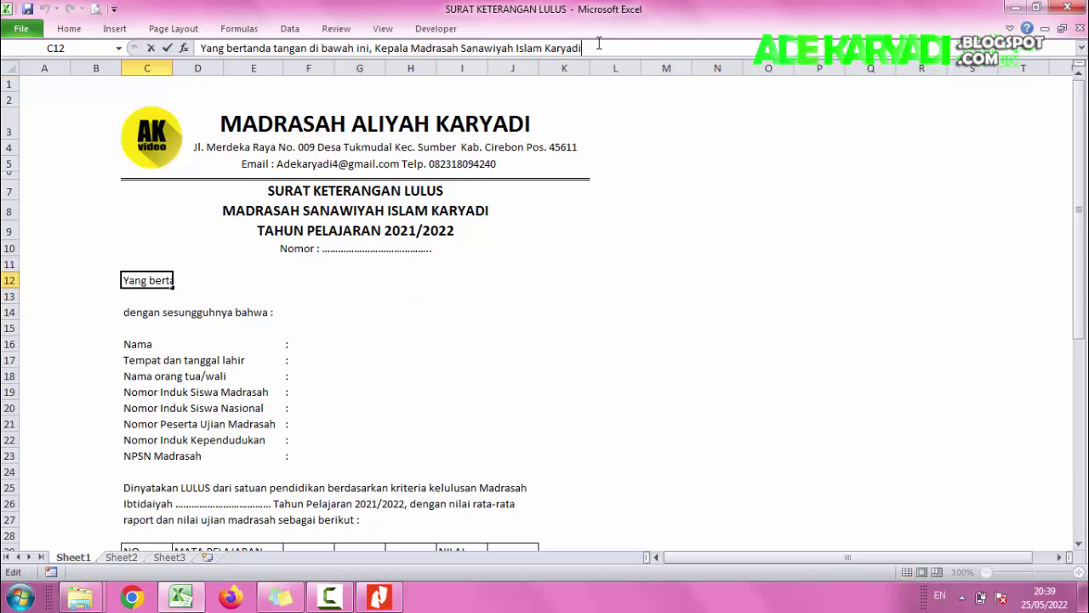
{"action": "key", "text": "ctrl+v"}
{"action": "left_click", "coordinate": [588, 173]}
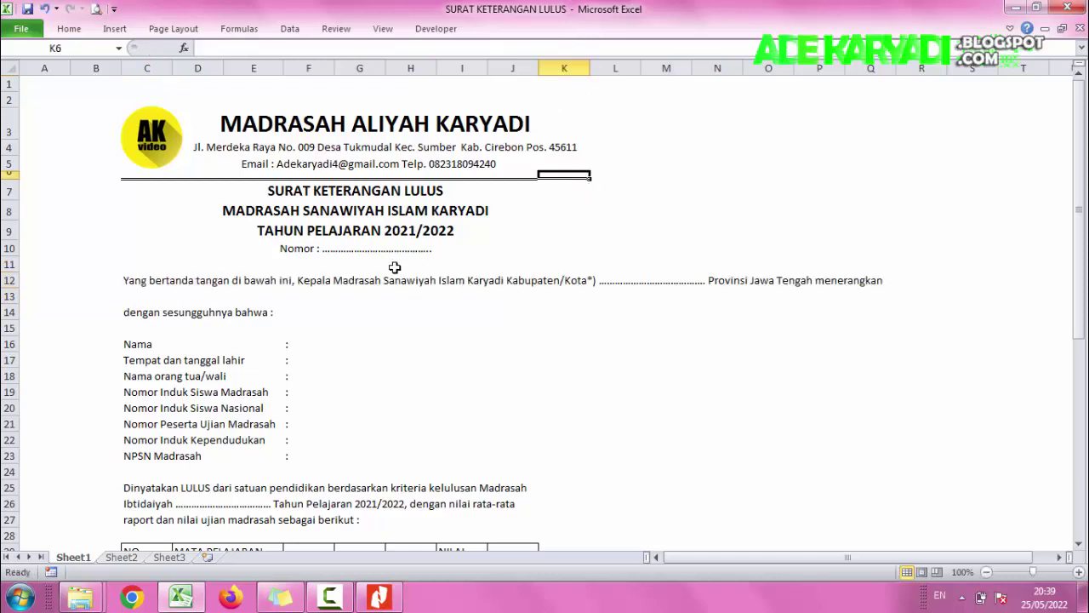
- Append C14's third line to C12 so it ends 'menerangkan dengan sesungguhnya bahwa :'
{"action": "left_click", "coordinate": [123, 316]}
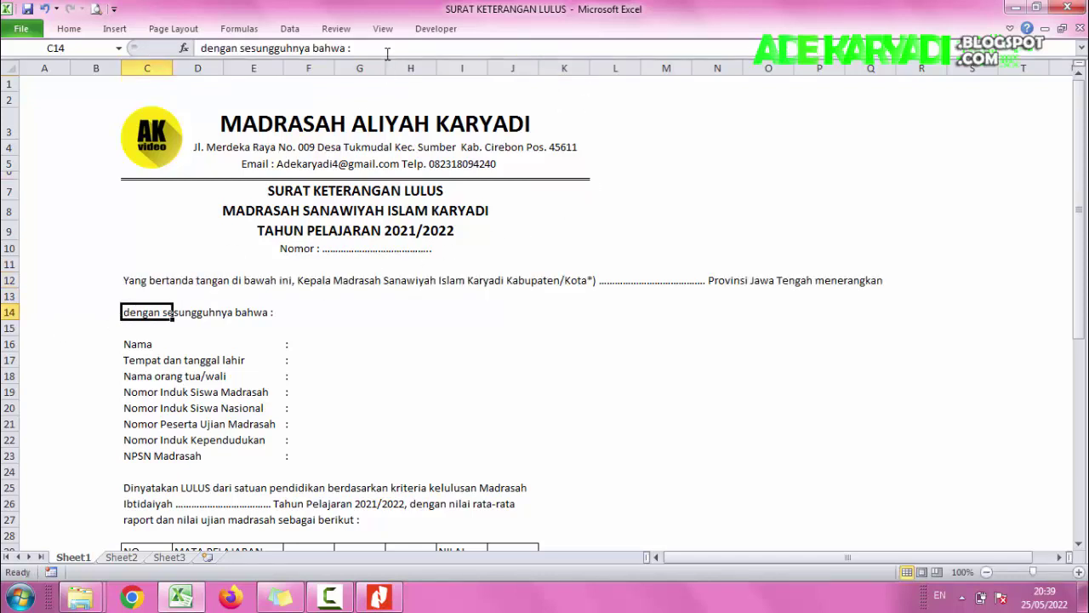
{"action": "left_click_drag", "start_coordinate": [386, 48], "coordinate": [183, 49]}
{"action": "key", "text": "ctrl+x"}
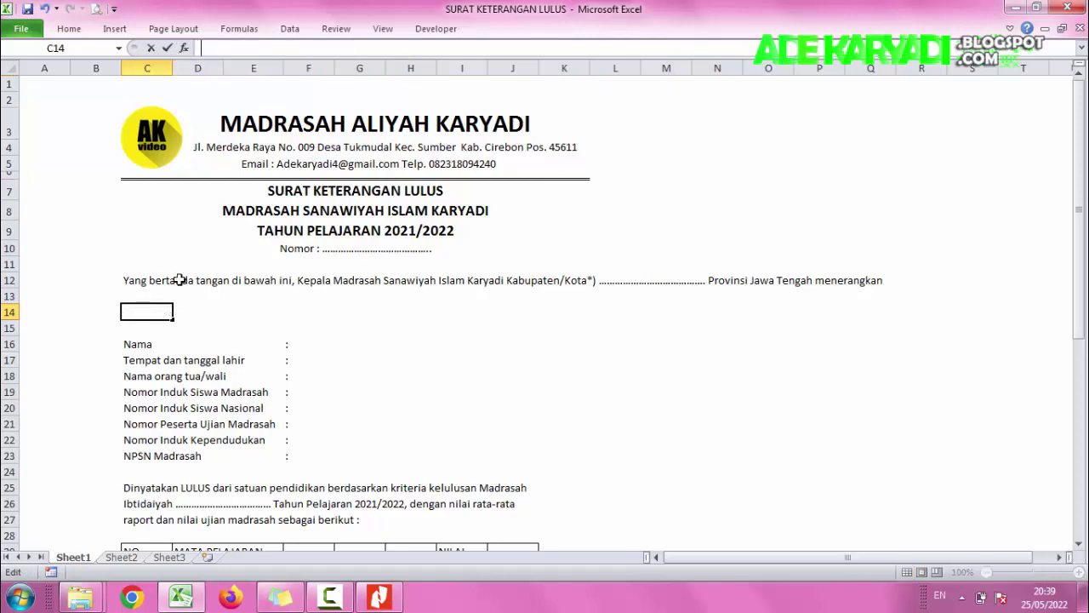
{"action": "left_click", "coordinate": [124, 280]}
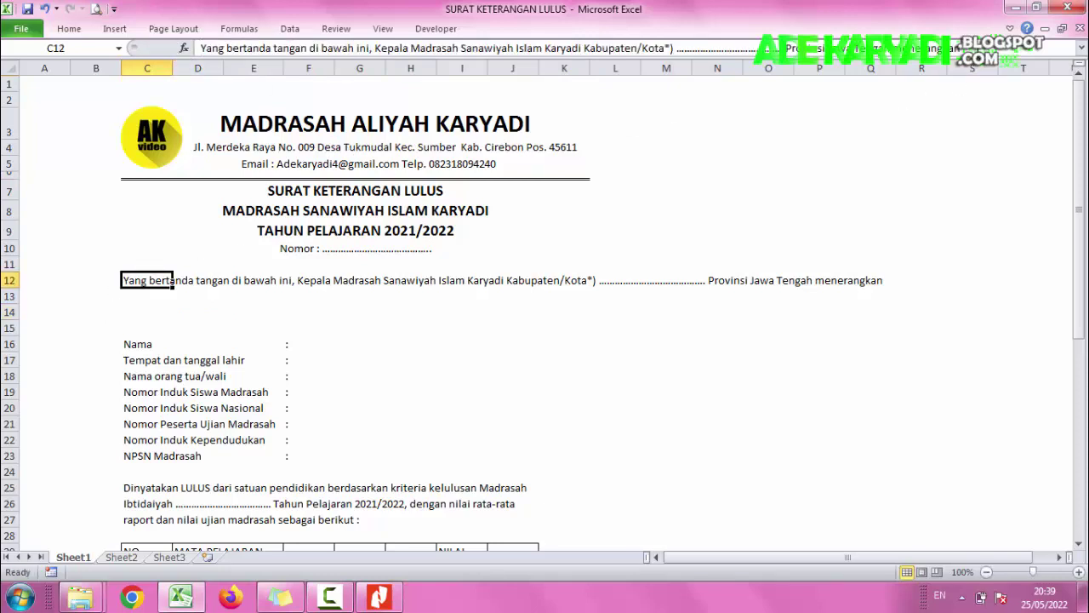
{"action": "double_click", "coordinate": [173, 280]}
{"action": "key", "text": "End"}
{"action": "key", "text": "ctrl+v"}
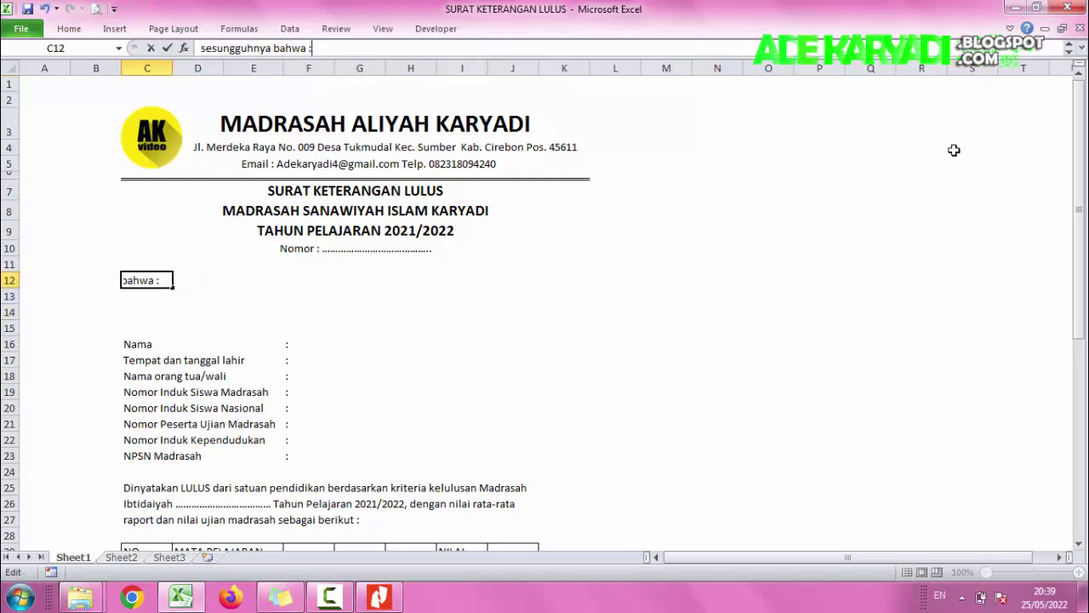
{"action": "left_click", "coordinate": [957, 149]}
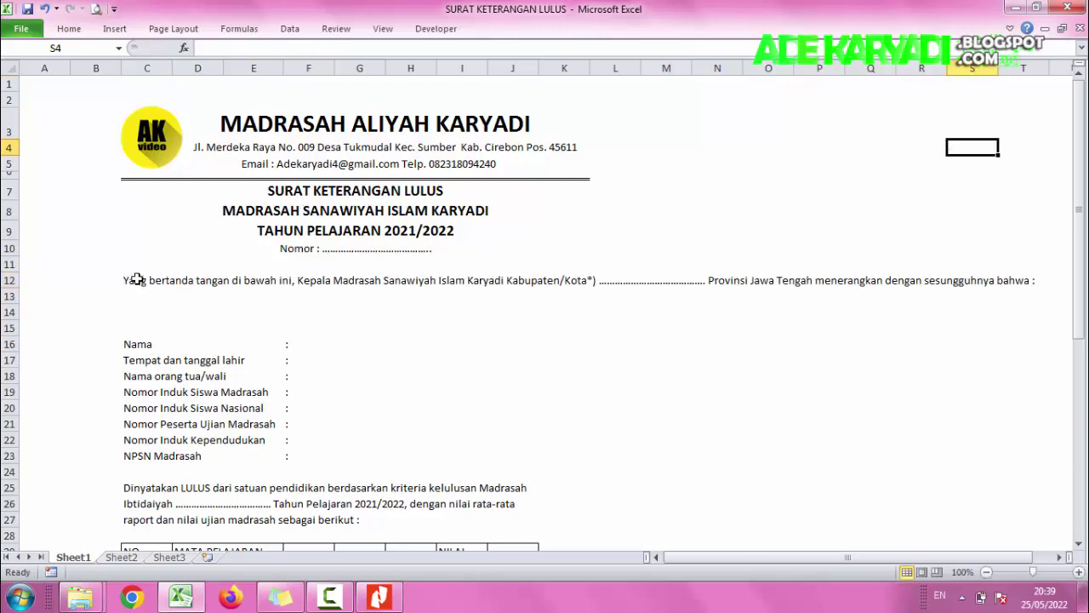
{"action": "left_click_drag", "start_coordinate": [137, 279], "coordinate": [259, 281]}
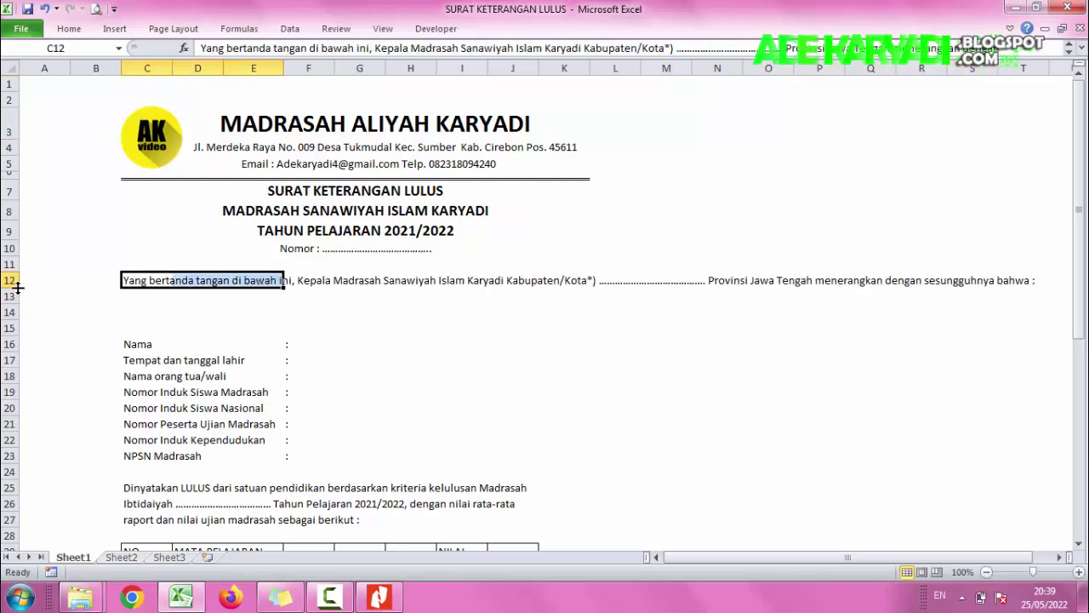
- Make row 12 about three lines tall, wrap its text and left-align it
{"action": "left_click_drag", "start_coordinate": [17, 288], "coordinate": [17, 317]}
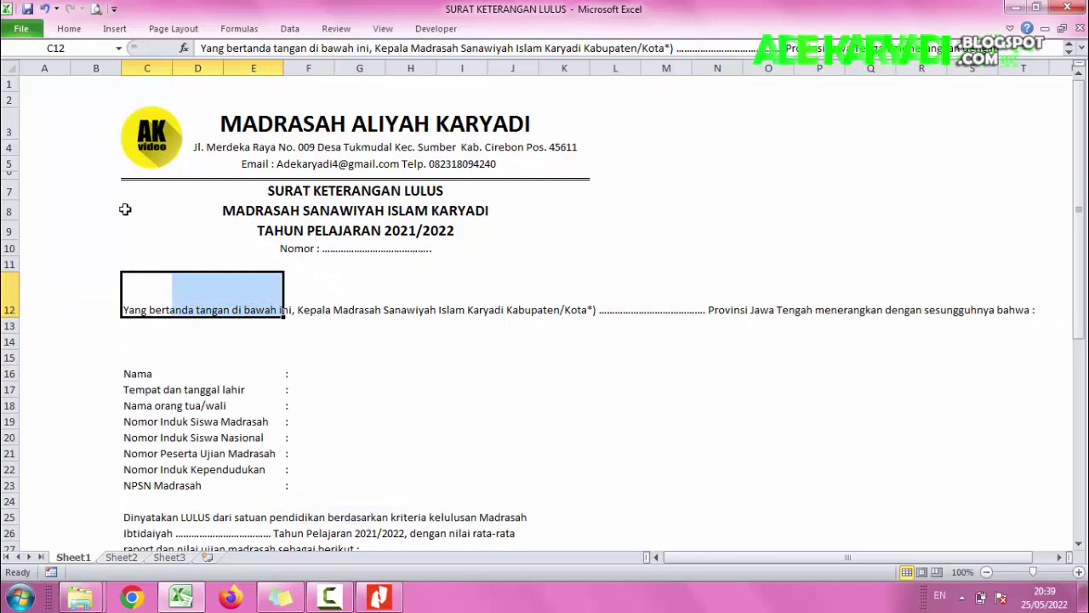
{"action": "left_click", "coordinate": [74, 29]}
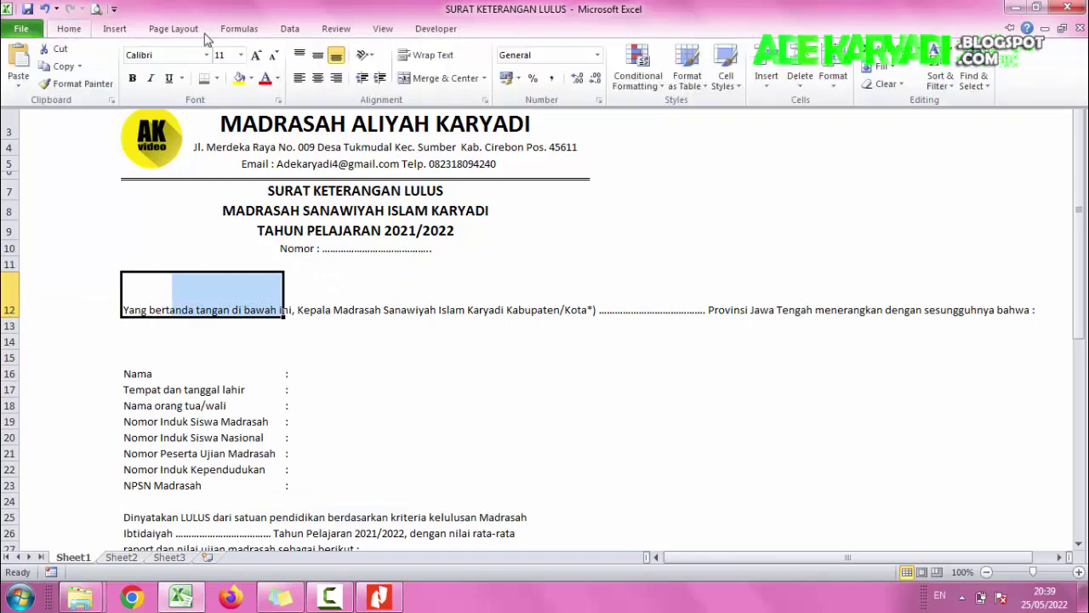
{"action": "left_click", "coordinate": [428, 52]}
{"action": "left_click", "coordinate": [68, 29]}
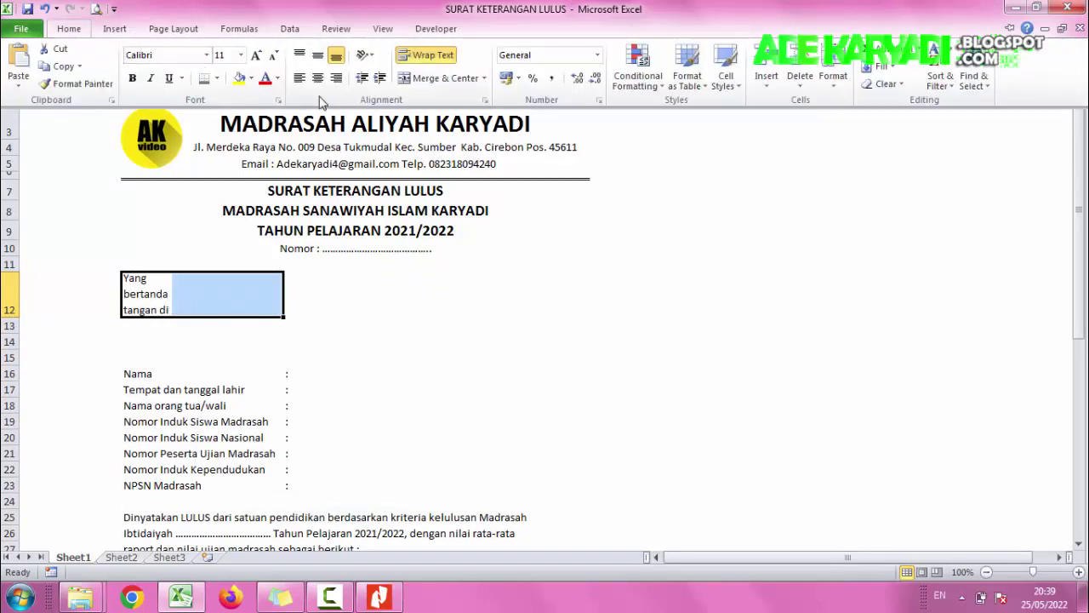
{"action": "left_click", "coordinate": [299, 78]}
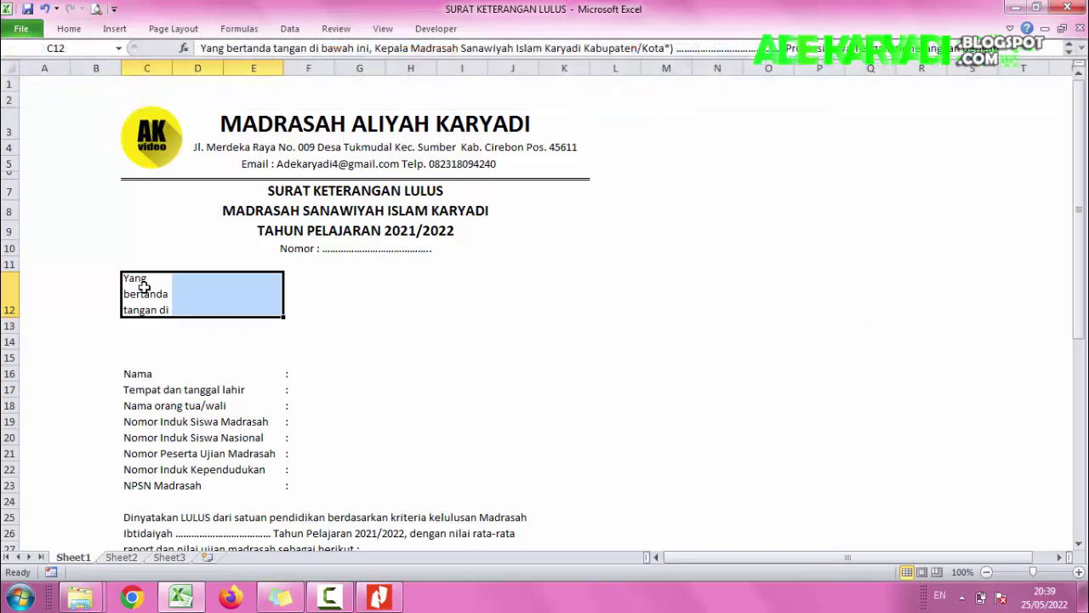
- Merge and centre the opening paragraph across C12:K12
{"action": "left_click_drag", "start_coordinate": [137, 288], "coordinate": [555, 293]}
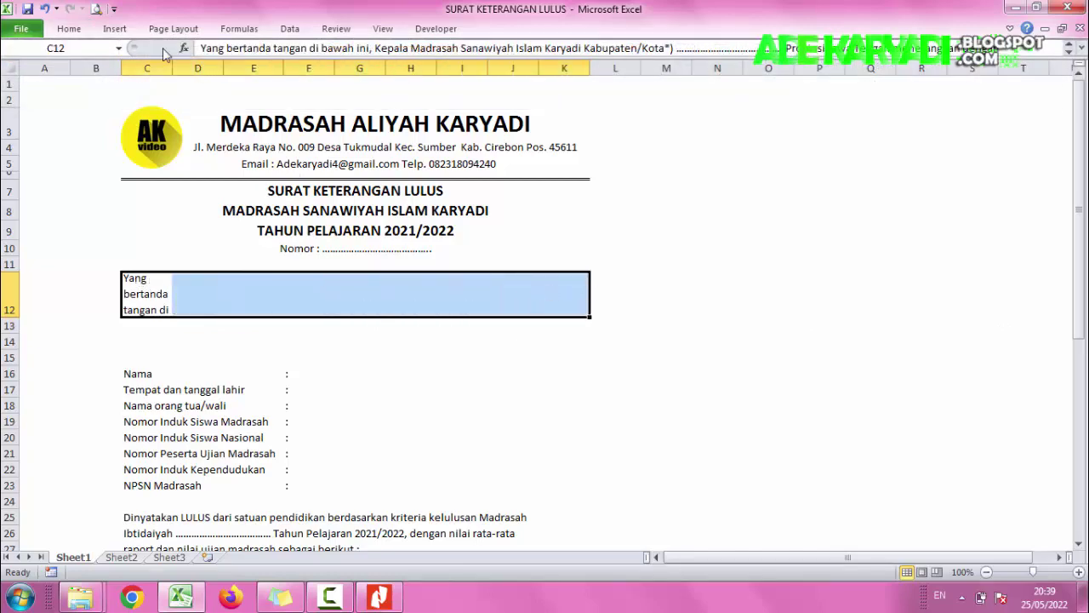
{"action": "left_click", "coordinate": [77, 32]}
{"action": "left_click", "coordinate": [442, 77]}
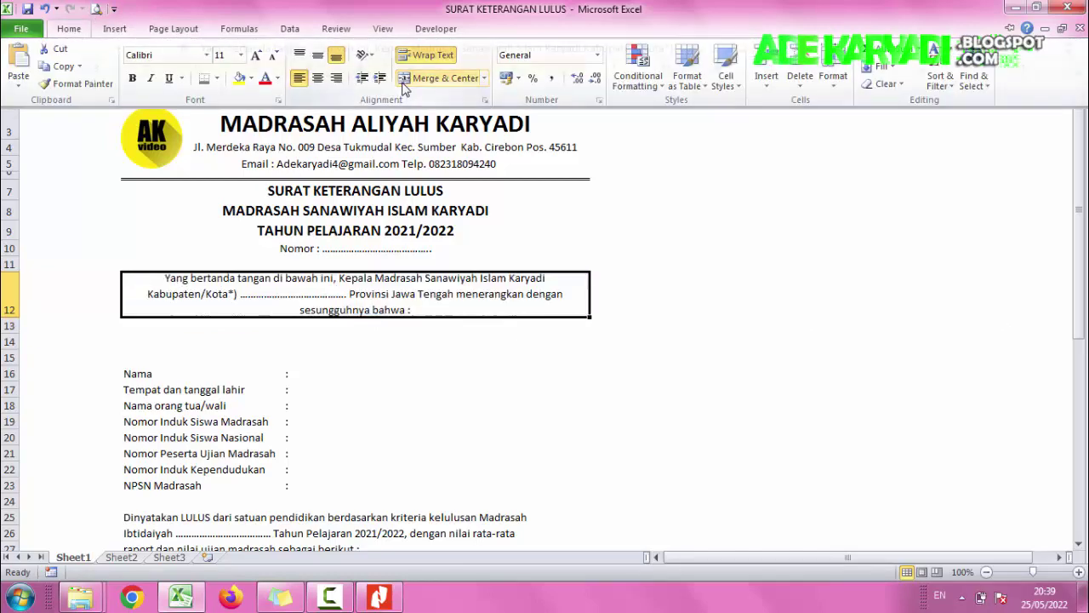
{"action": "left_click", "coordinate": [75, 32]}
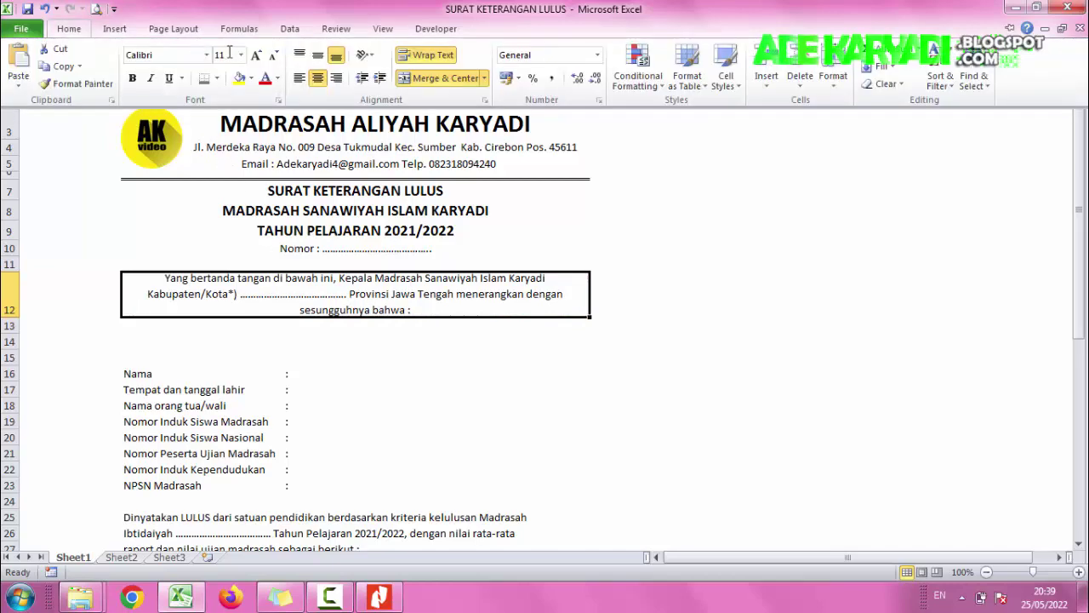
- Set C12's horizontal and vertical alignment to Justify in Format Cells
{"action": "left_click", "coordinate": [299, 78]}
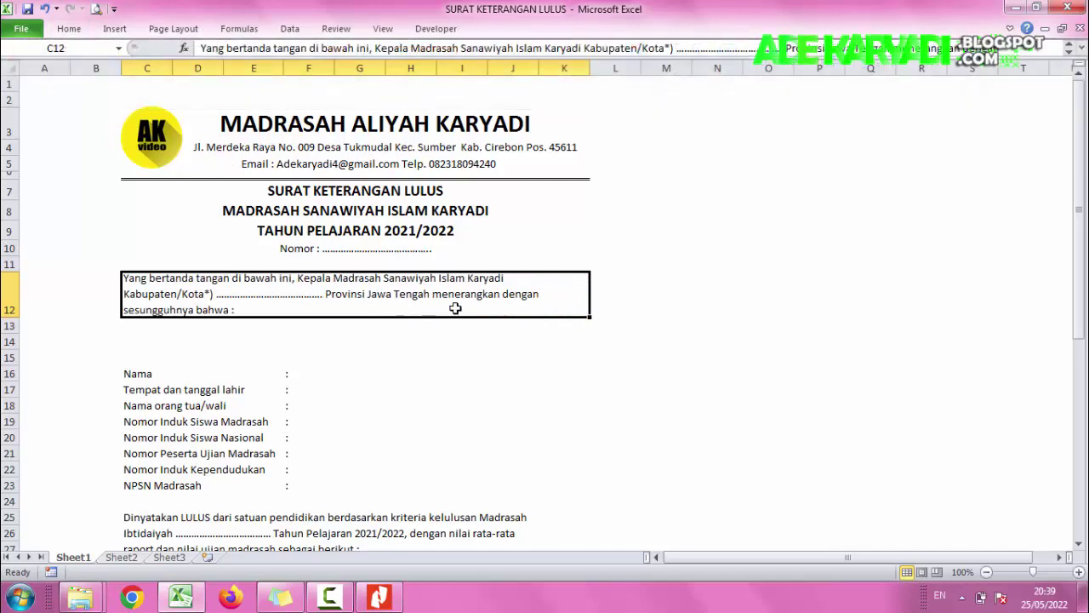
{"action": "right_click", "coordinate": [385, 308]}
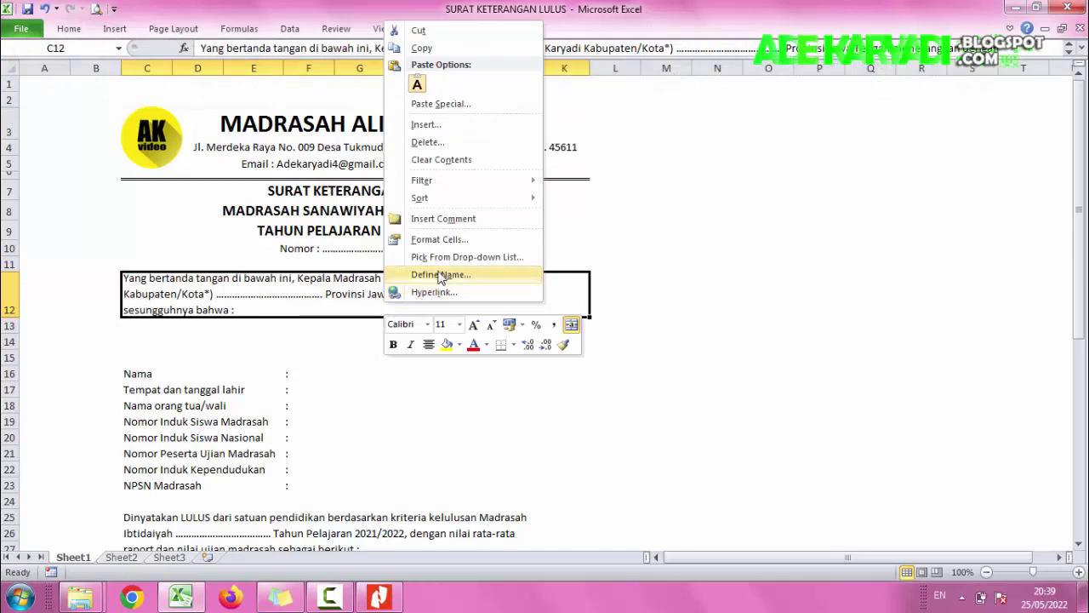
{"action": "left_click", "coordinate": [442, 242]}
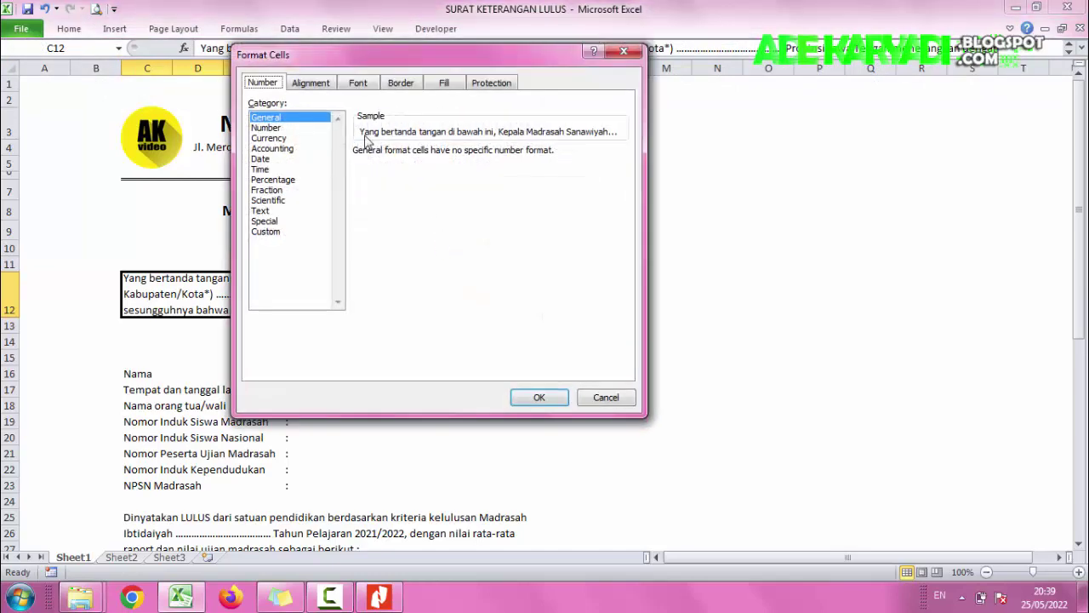
{"action": "left_click", "coordinate": [311, 83]}
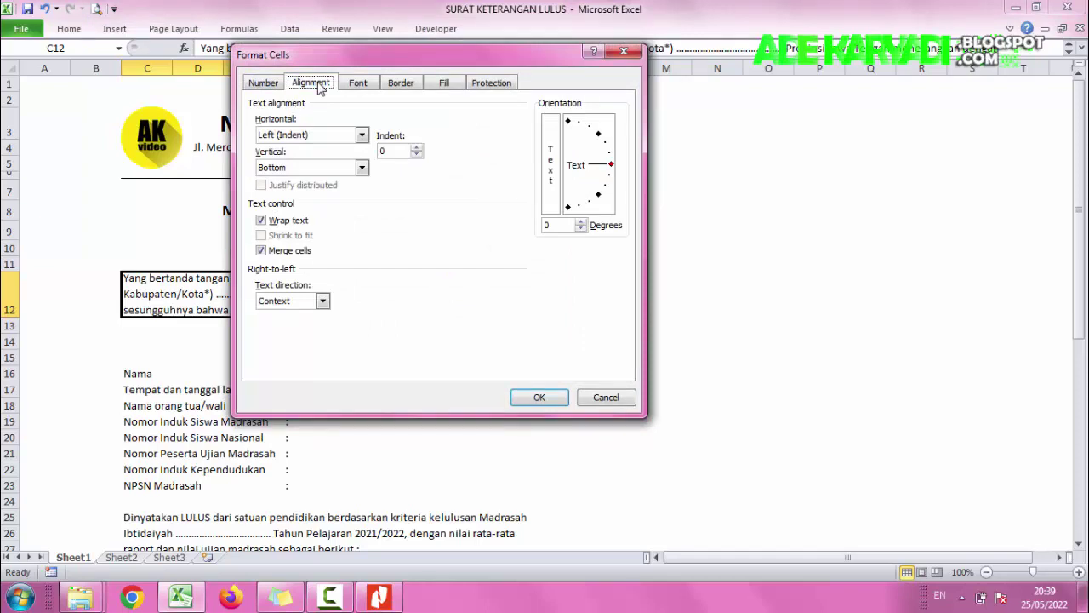
{"action": "left_click_drag", "start_coordinate": [380, 59], "coordinate": [582, 74]}
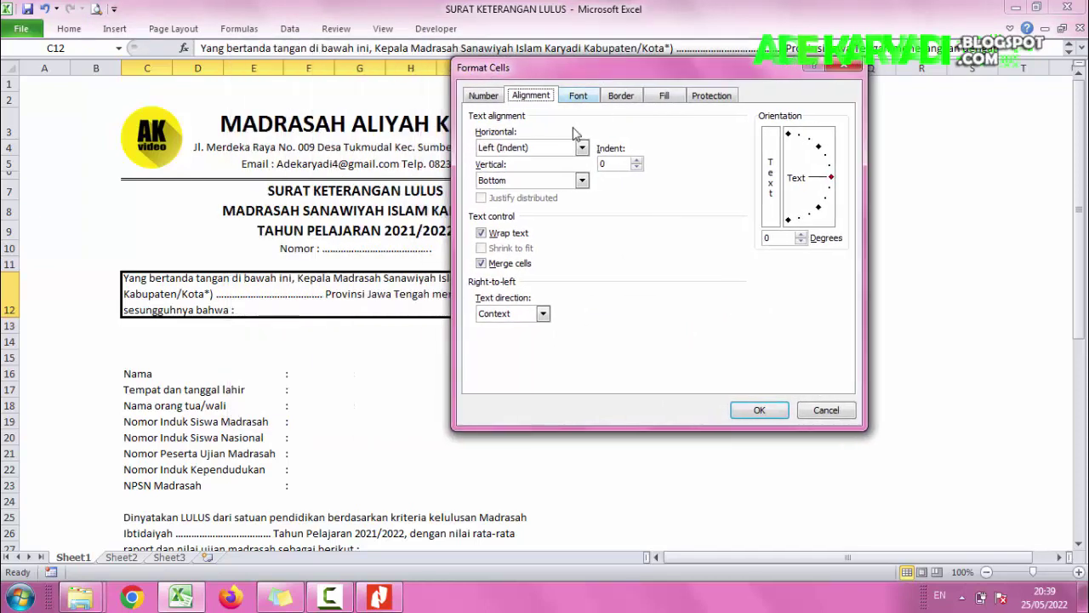
{"action": "left_click", "coordinate": [582, 148]}
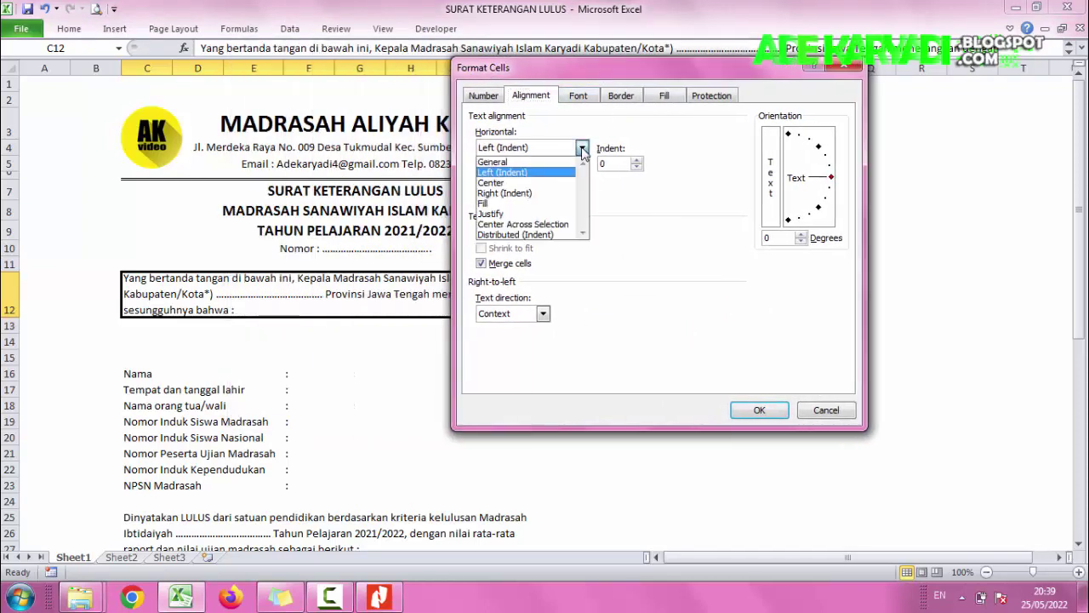
{"action": "left_click", "coordinate": [508, 214]}
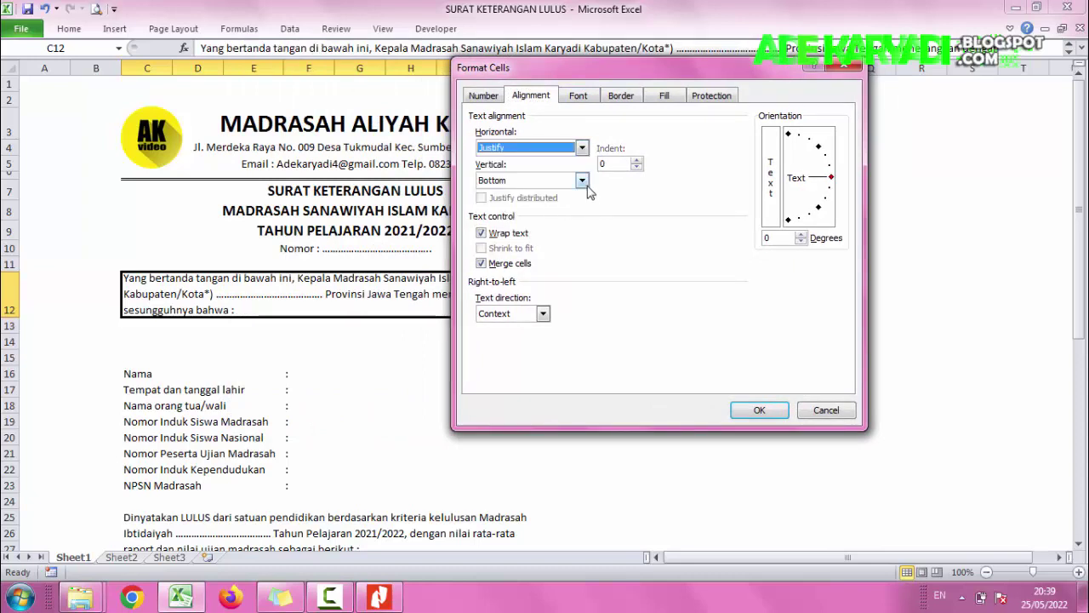
{"action": "left_click", "coordinate": [582, 181]}
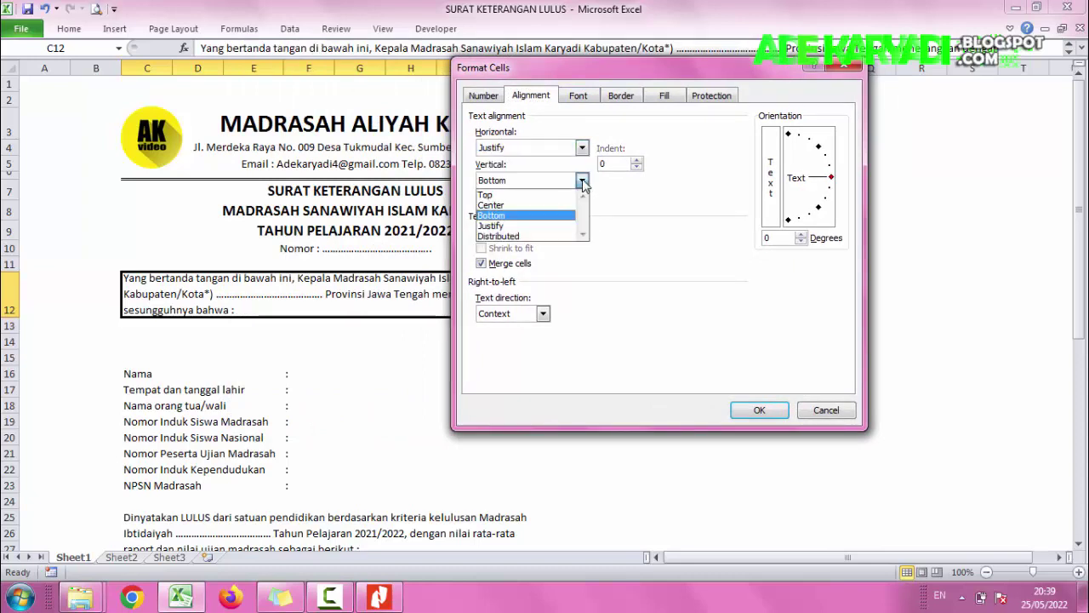
{"action": "left_click", "coordinate": [518, 226]}
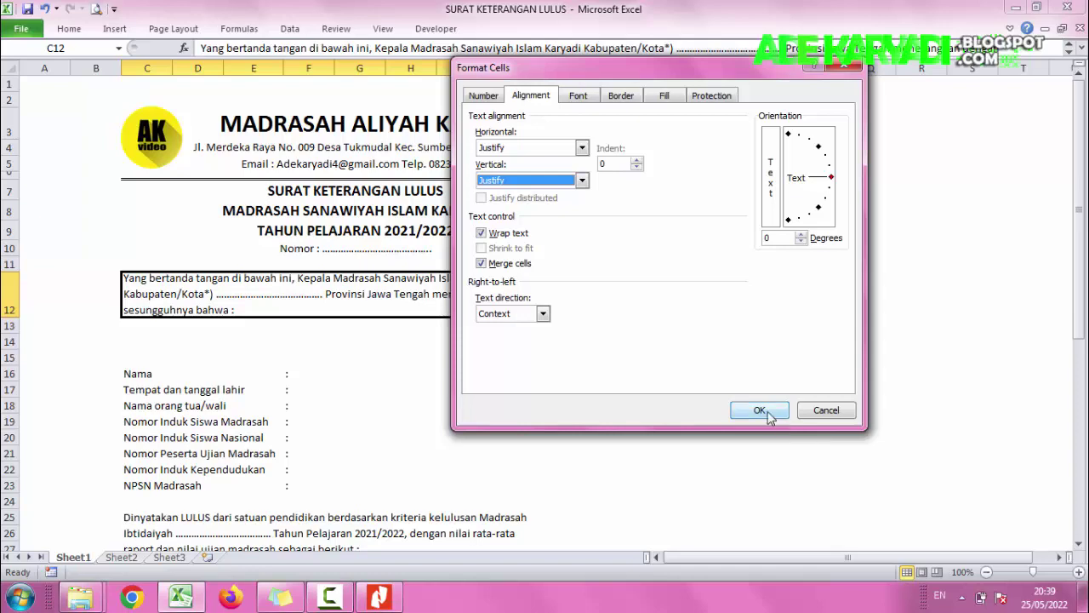
{"action": "left_click", "coordinate": [759, 411]}
{"action": "left_click", "coordinate": [654, 305]}
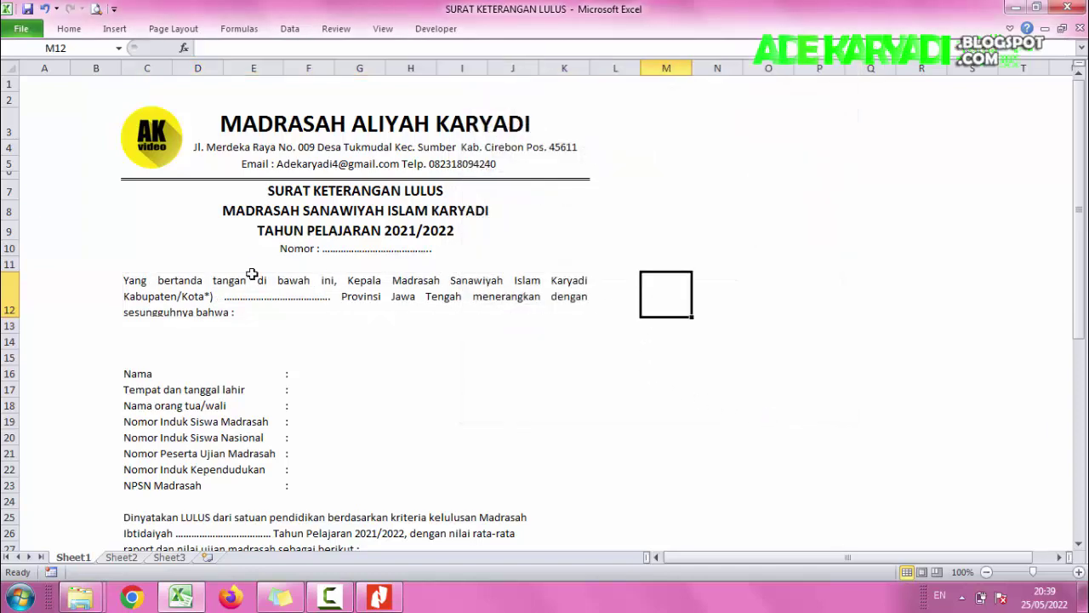
- Replace the paragraph's dotted blank with Cirebon and change Jawa Tengah to Jawa Barat
{"action": "left_click", "coordinate": [353, 294]}
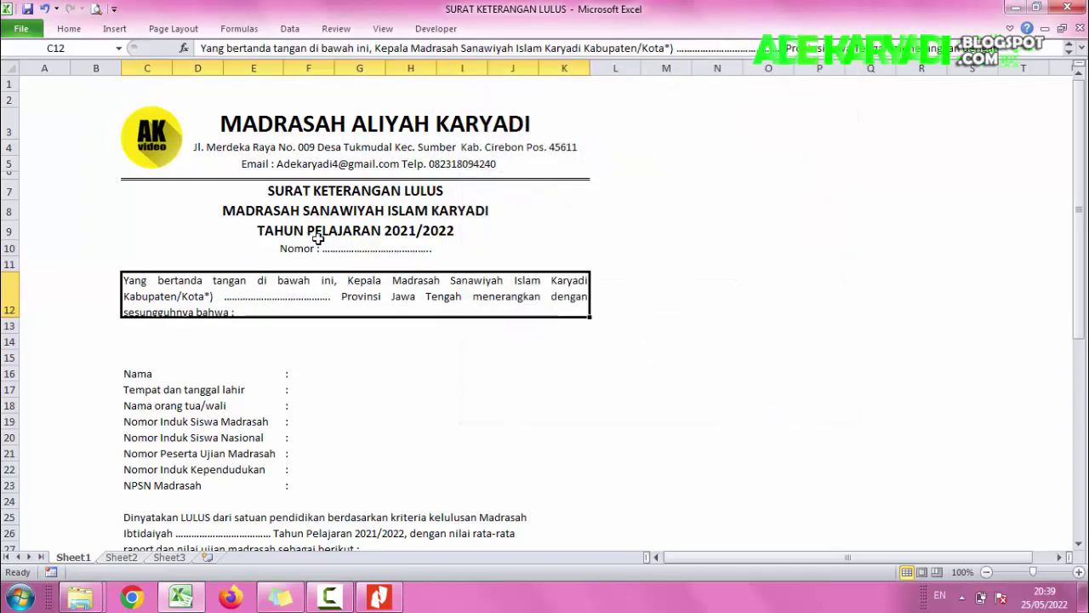
{"action": "double_click", "coordinate": [723, 48]}
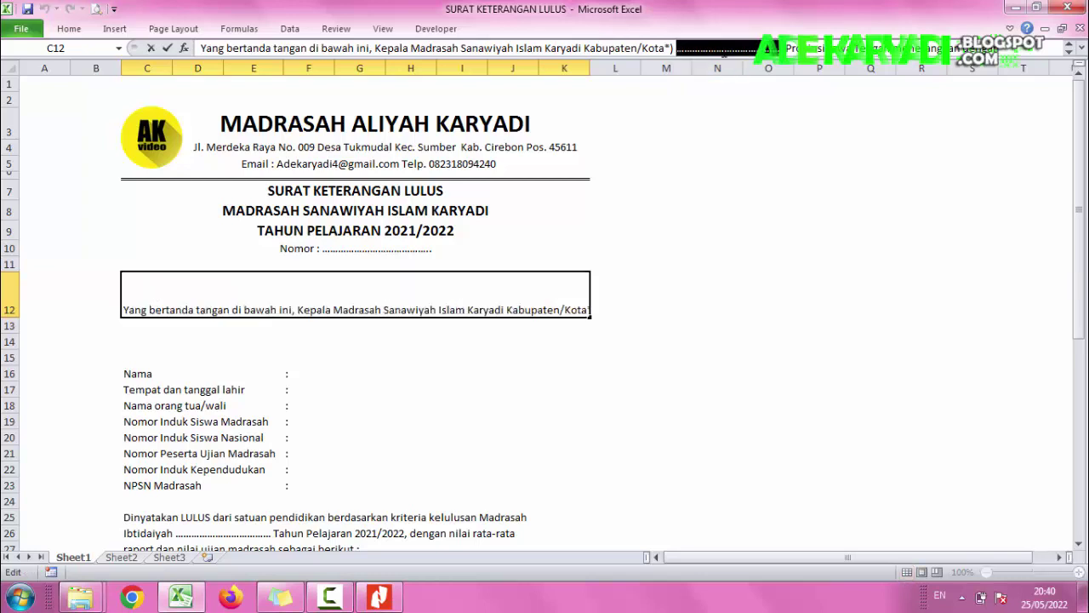
{"action": "type", "text": "C"}
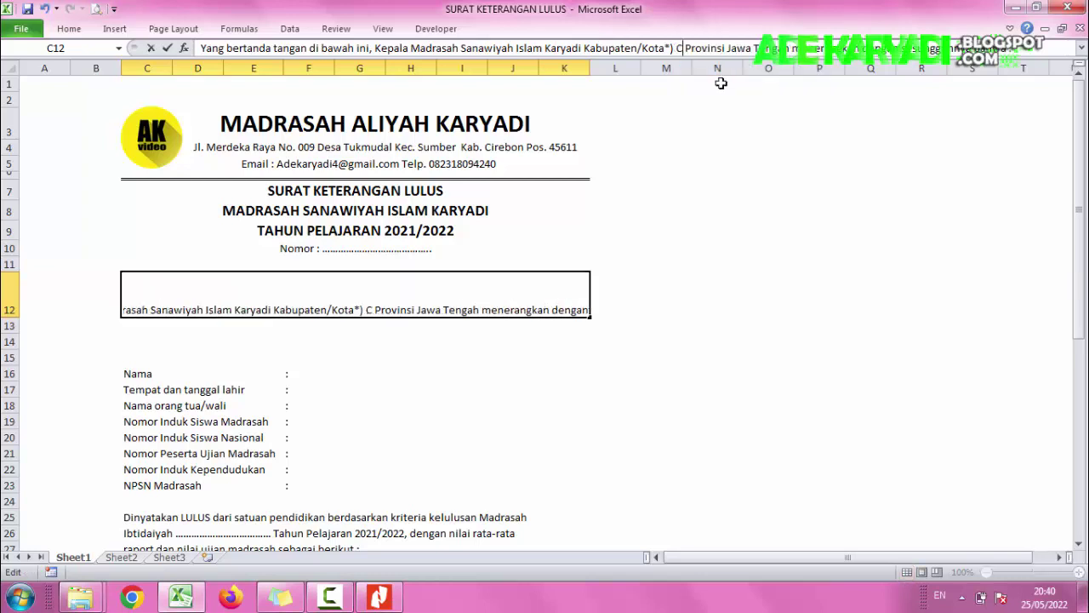
{"action": "type", "text": "irebon"}
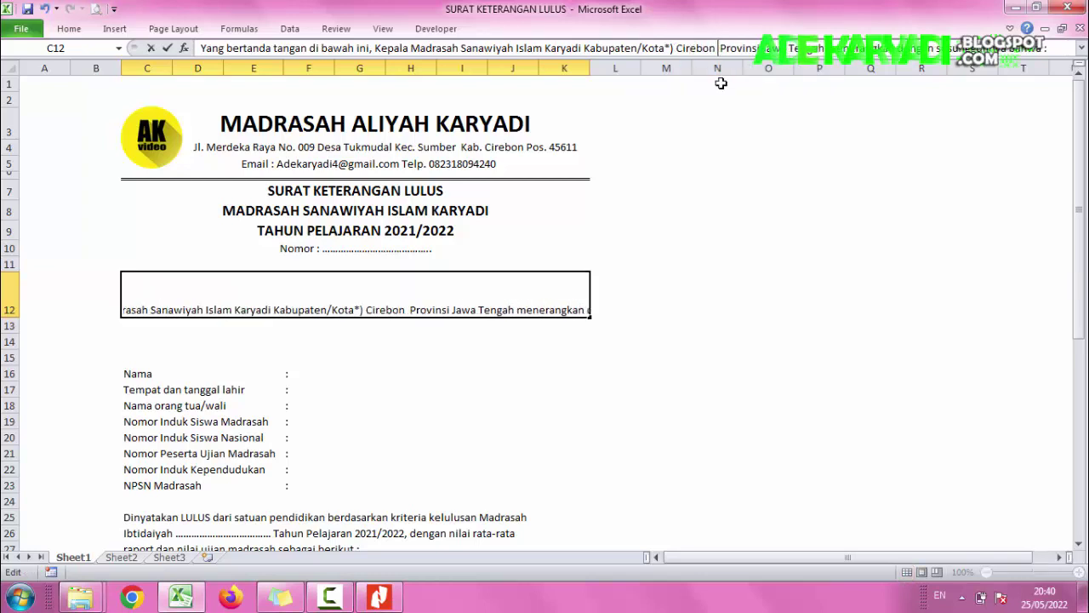
{"action": "key", "text": "BackSpace"}
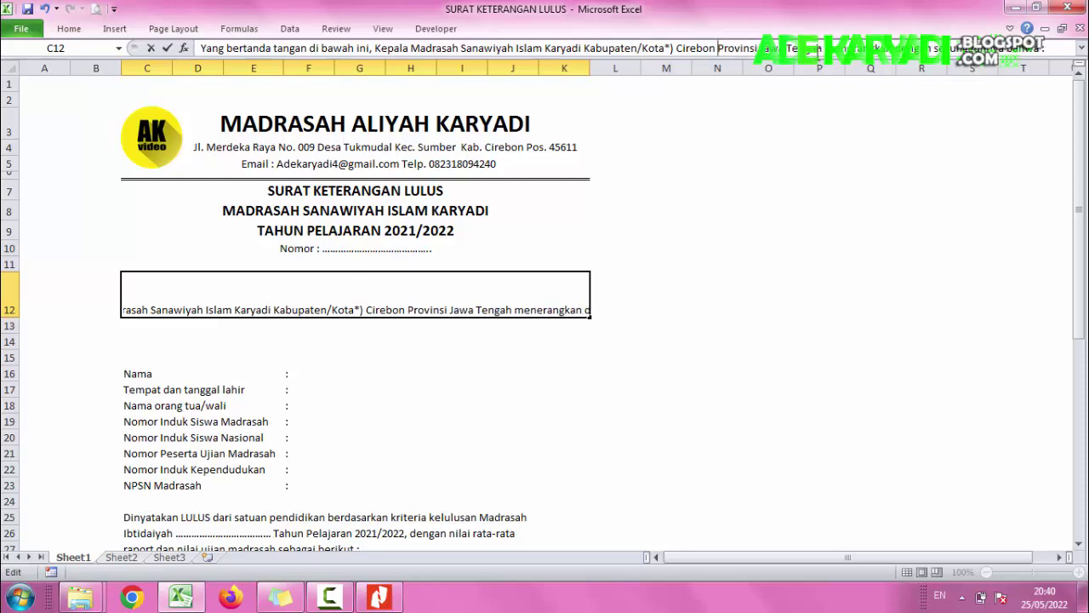
{"action": "double_click", "coordinate": [810, 49]}
{"action": "type", "text": "b"}
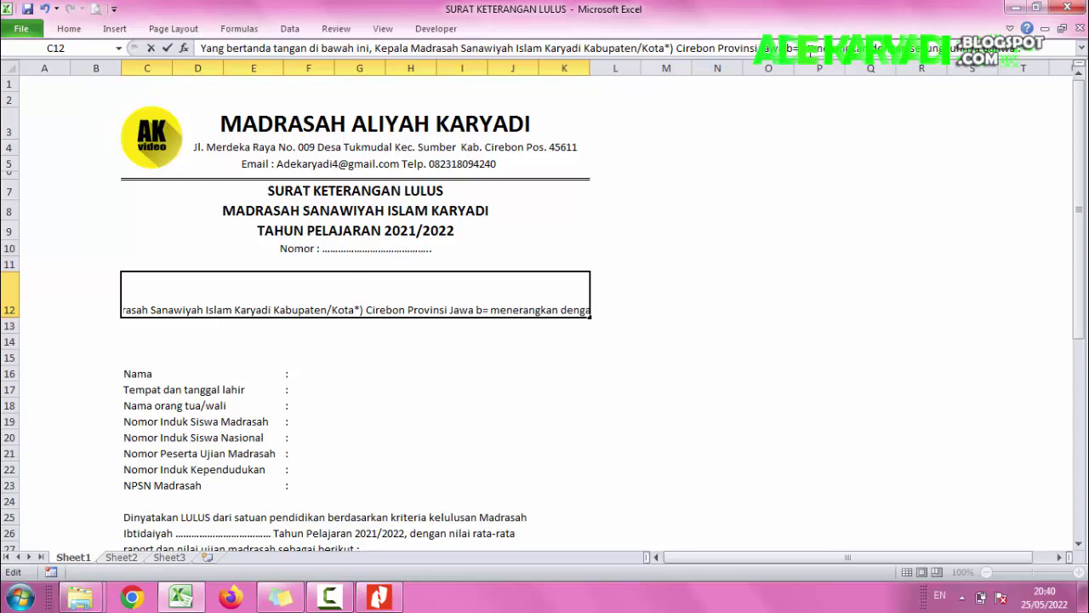
{"action": "key", "text": "BackSpace"}
{"action": "type", "text": "Ba"}
{"action": "type", "text": "rat"}
{"action": "key", "text": "Return"}
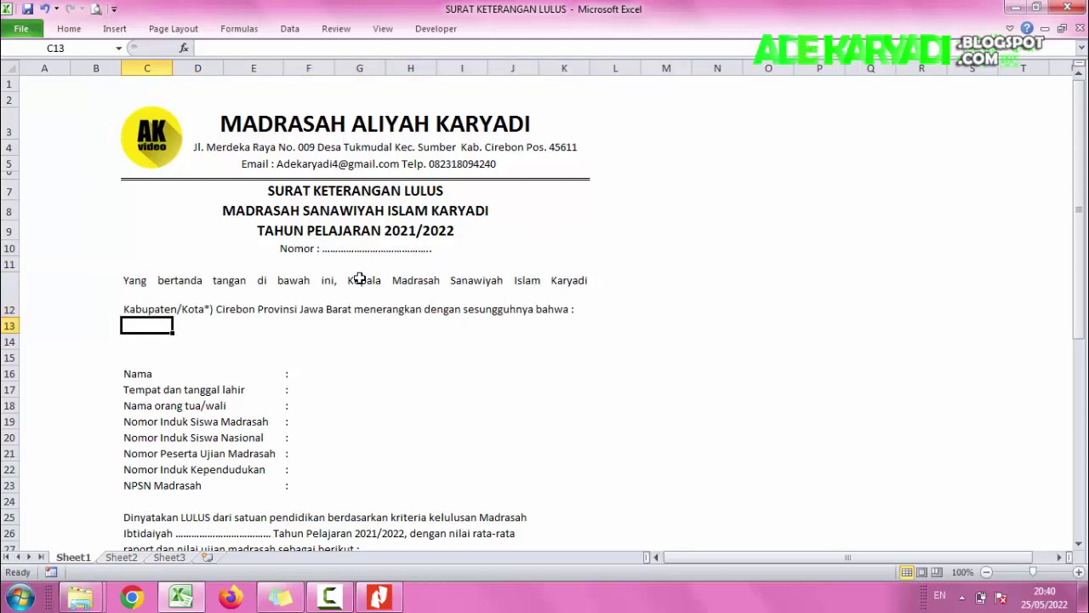
- Expand the formula bar to review the full paragraph text in C12
{"action": "left_click", "coordinate": [204, 295]}
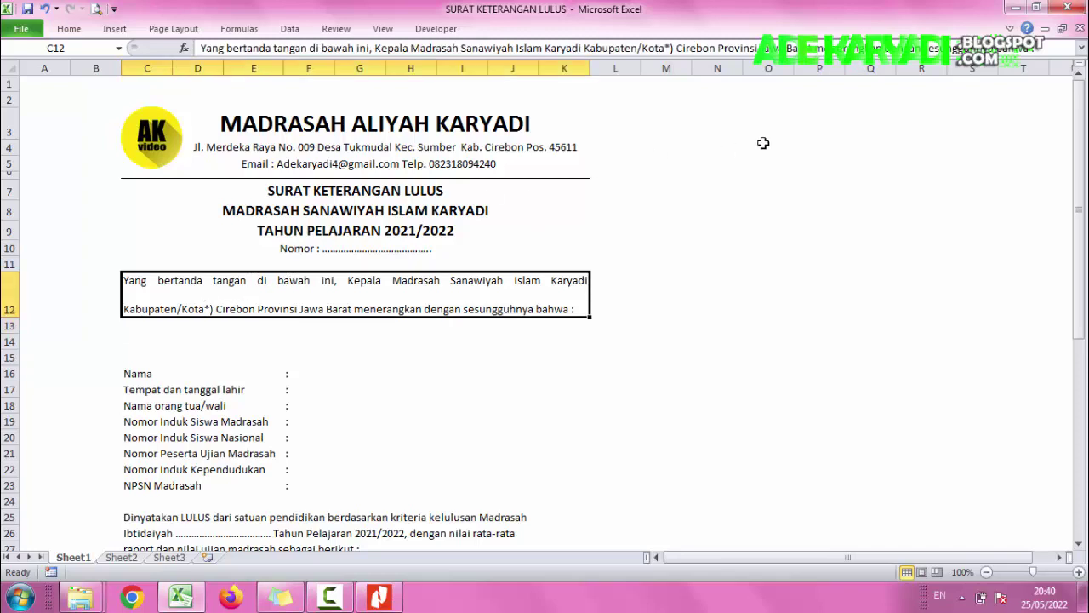
{"action": "left_click", "coordinate": [1081, 49]}
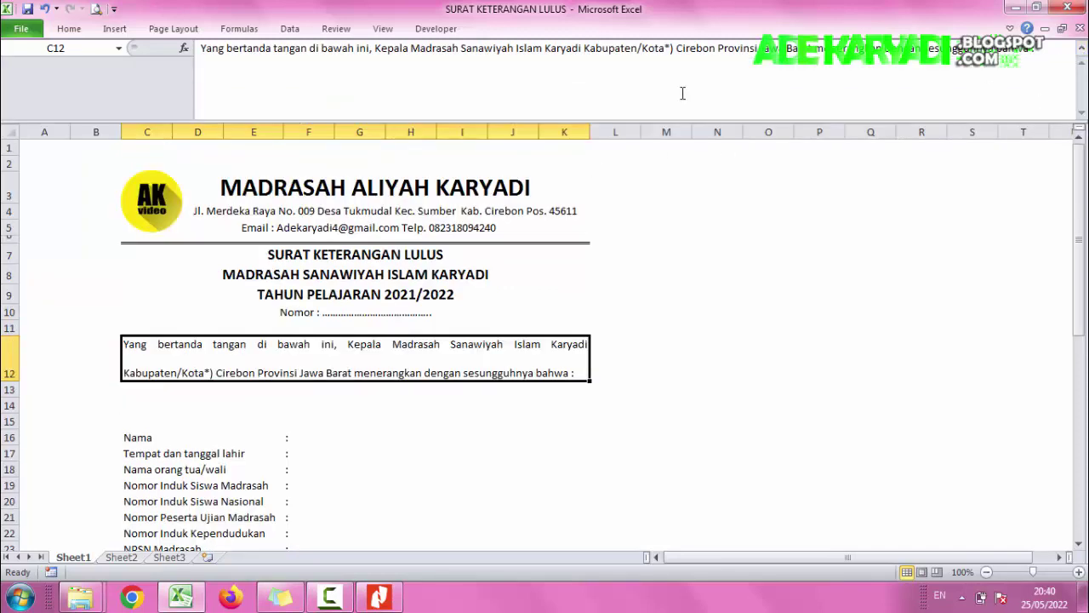
{"action": "left_click", "coordinate": [625, 80]}
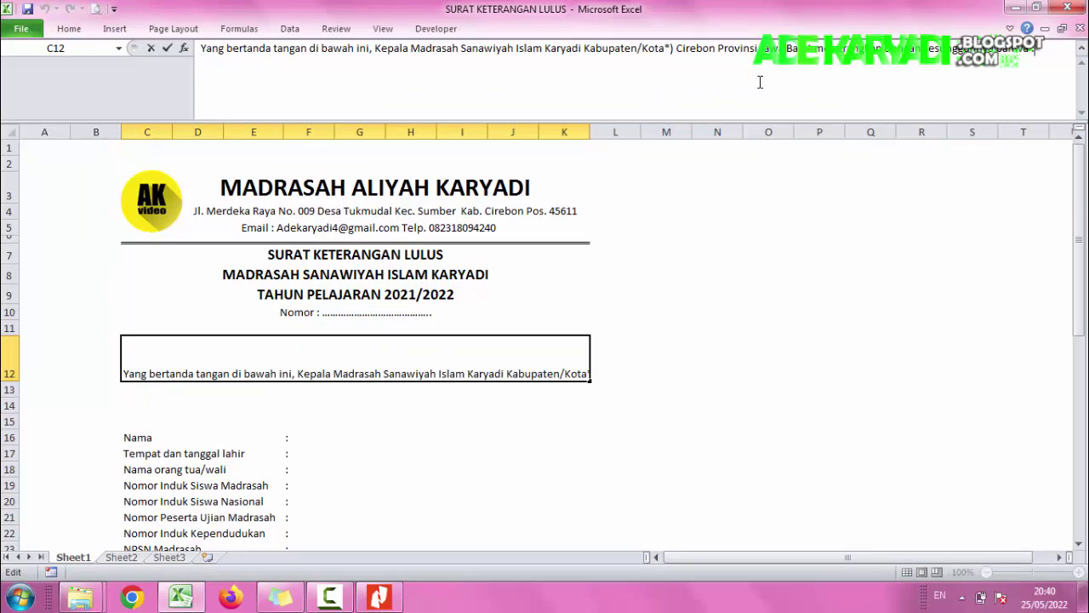
{"action": "left_click", "coordinate": [760, 82]}
{"action": "left_click", "coordinate": [613, 392]}
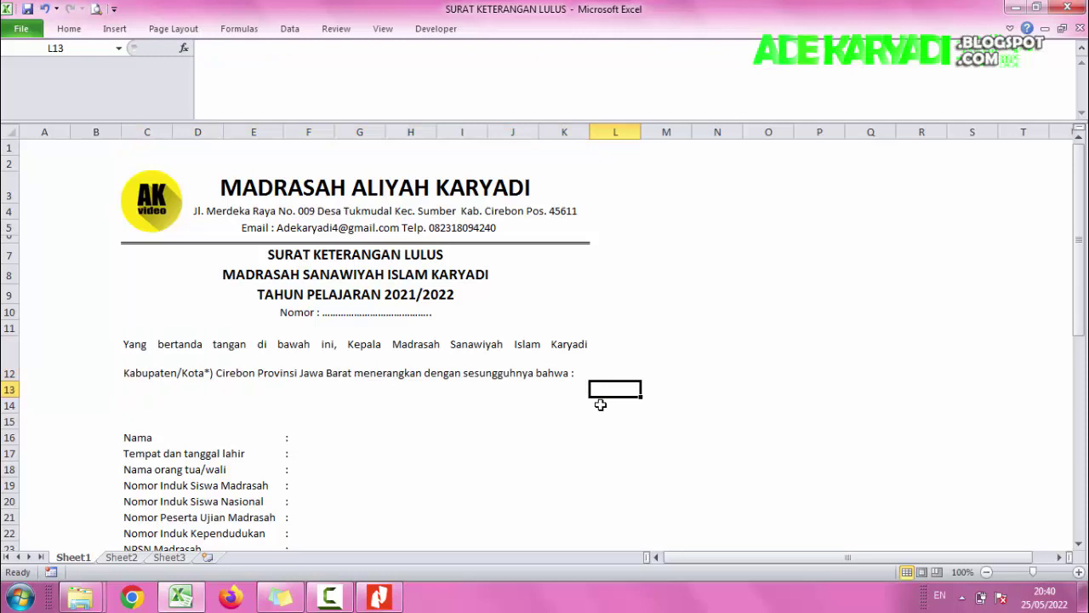
- Autofit row 12, then lengthen it until both justified paragraph lines show fully
{"action": "left_click", "coordinate": [444, 354]}
{"action": "double_click", "coordinate": [12, 381]}
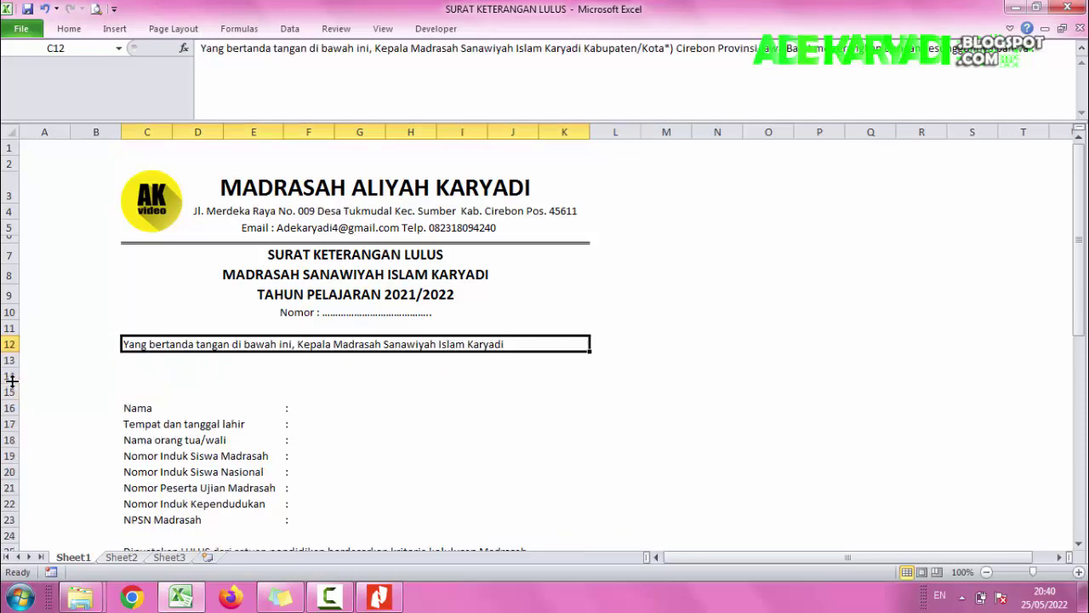
{"action": "left_click_drag", "start_coordinate": [16, 352], "coordinate": [16, 361]}
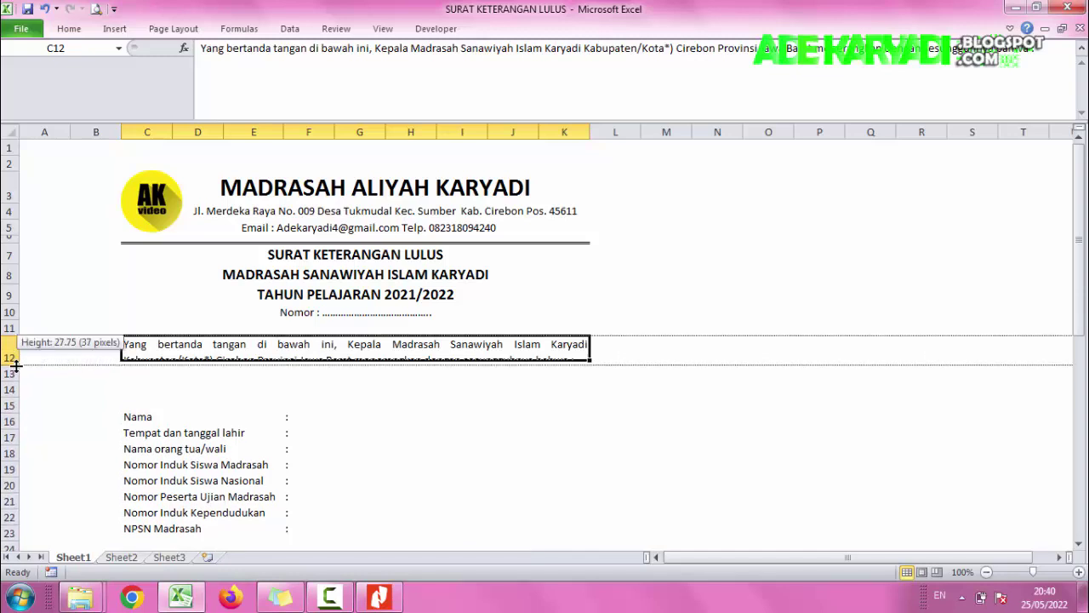
{"action": "left_click_drag", "start_coordinate": [16, 360], "coordinate": [15, 367]}
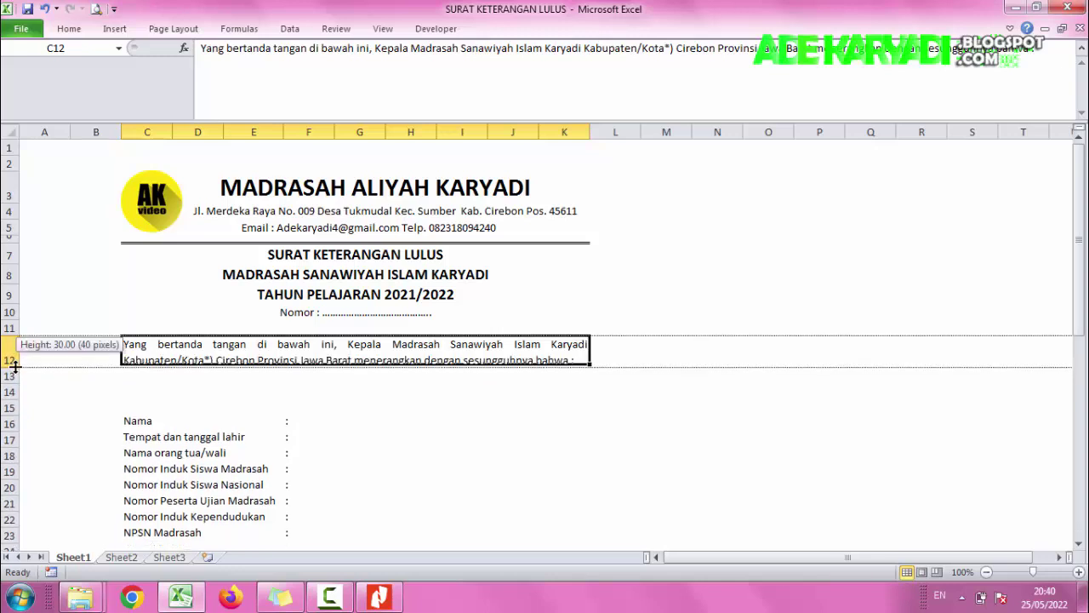
{"action": "left_click", "coordinate": [550, 395]}
{"action": "left_click", "coordinate": [310, 359]}
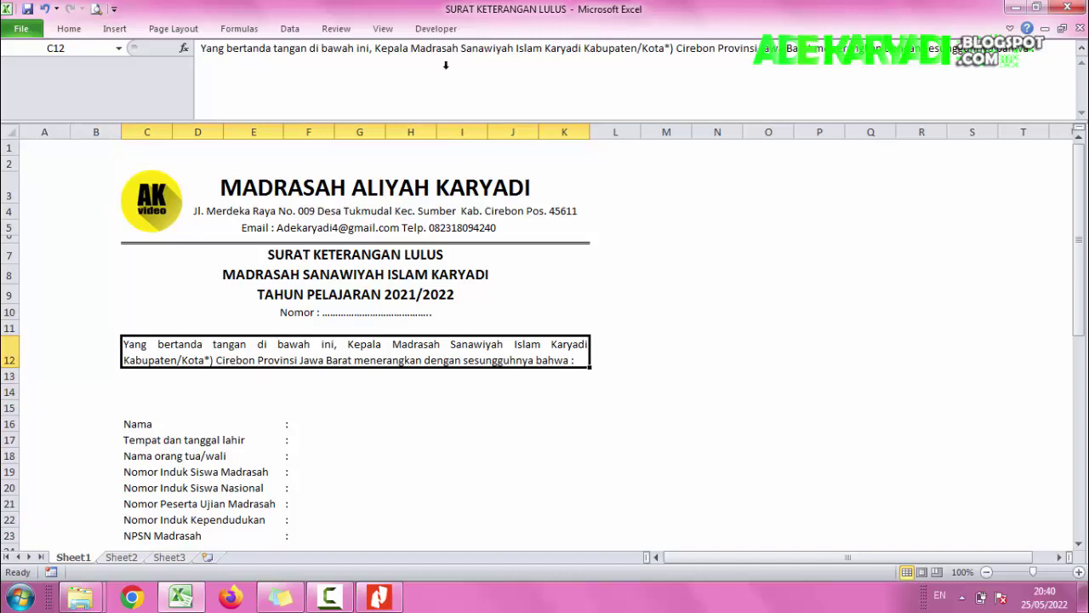
{"action": "left_click", "coordinate": [80, 32]}
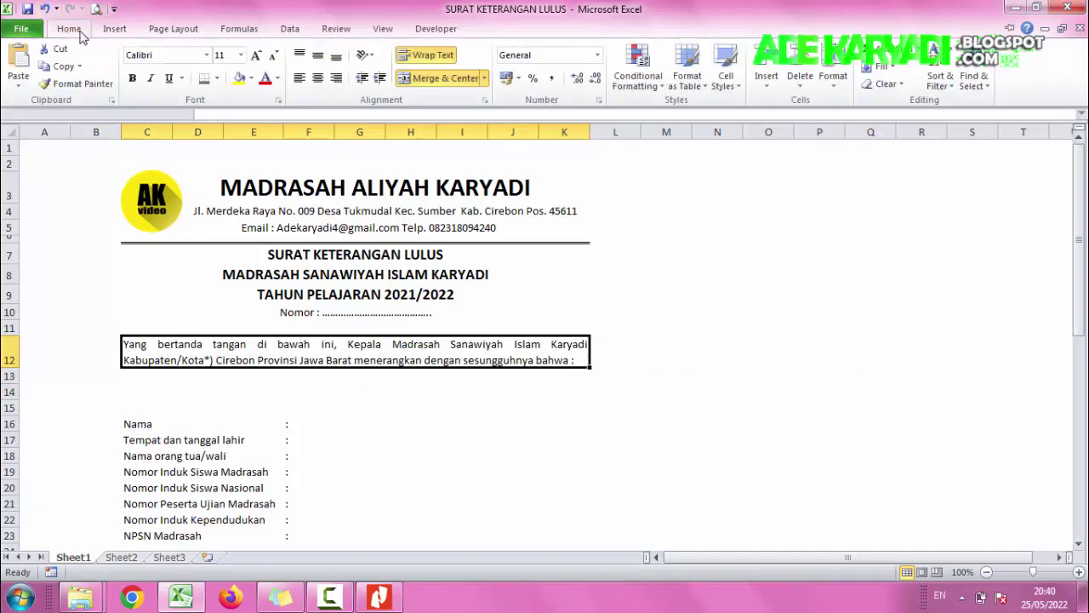
{"action": "left_click", "coordinate": [297, 62]}
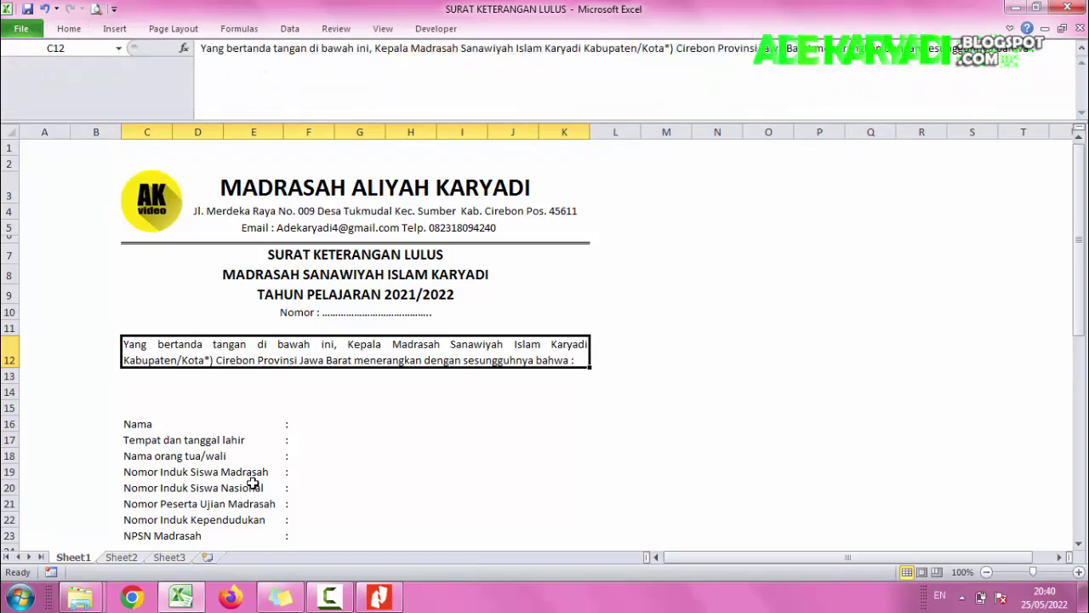
{"action": "left_click", "coordinate": [237, 426]}
- Delete the empty rows 13 and 14 below the opening paragraph
{"action": "left_click_drag", "start_coordinate": [11, 376], "coordinate": [14, 391]}
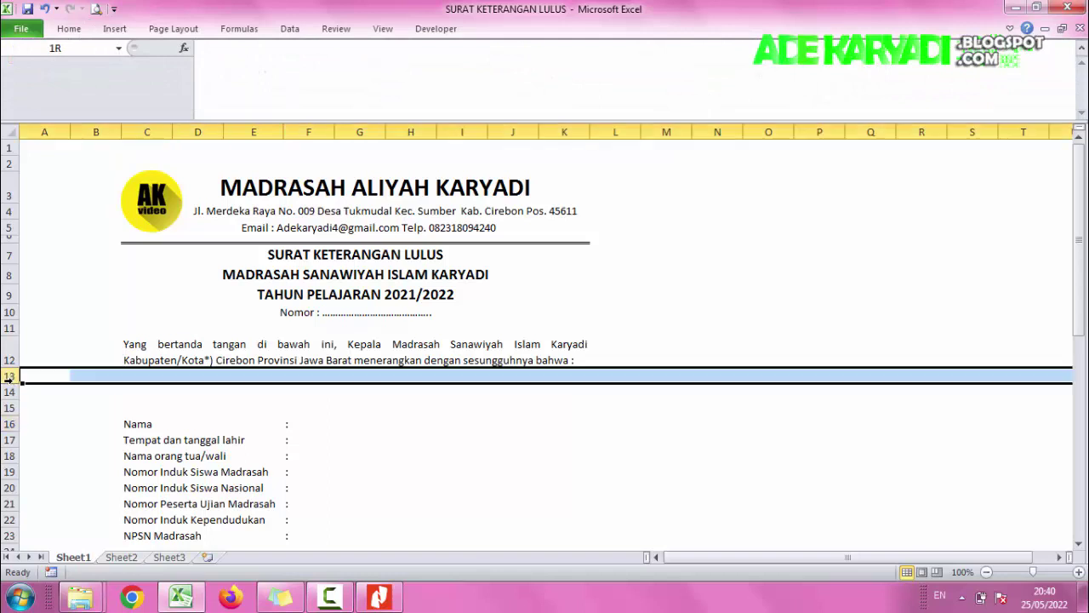
{"action": "right_click", "coordinate": [24, 393]}
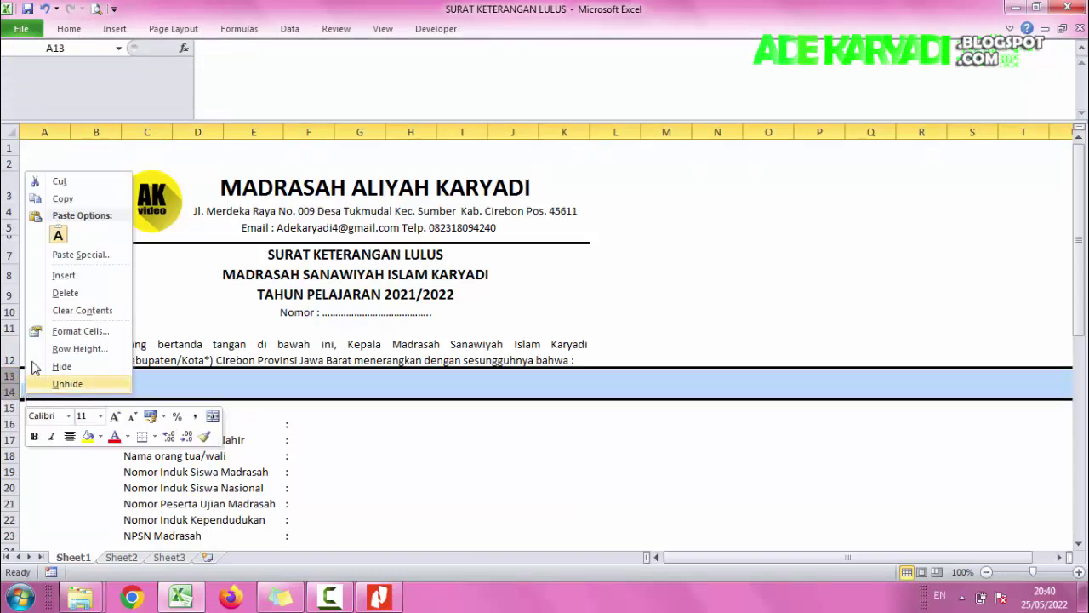
{"action": "left_click", "coordinate": [64, 292]}
{"action": "left_click", "coordinate": [350, 394]}
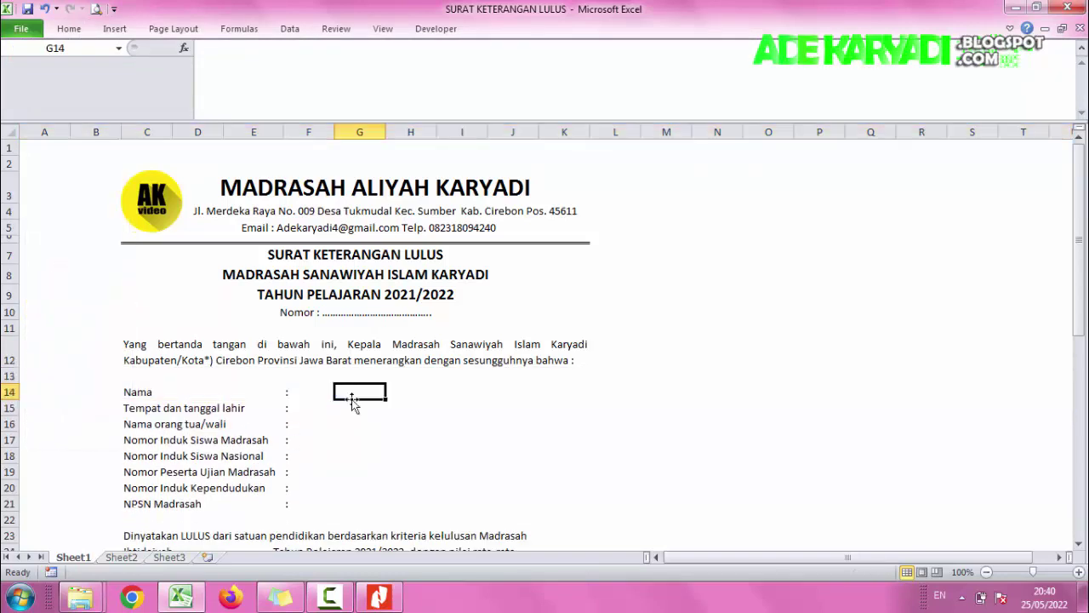
- Narrow colon column F and widen column G for the identity values
{"action": "scroll", "coordinate": [353, 413], "scroll_direction": "down", "scroll_amount": 1}
{"action": "scroll", "coordinate": [348, 400], "scroll_direction": "down", "scroll_amount": 1}
{"action": "left_click", "coordinate": [318, 288]}
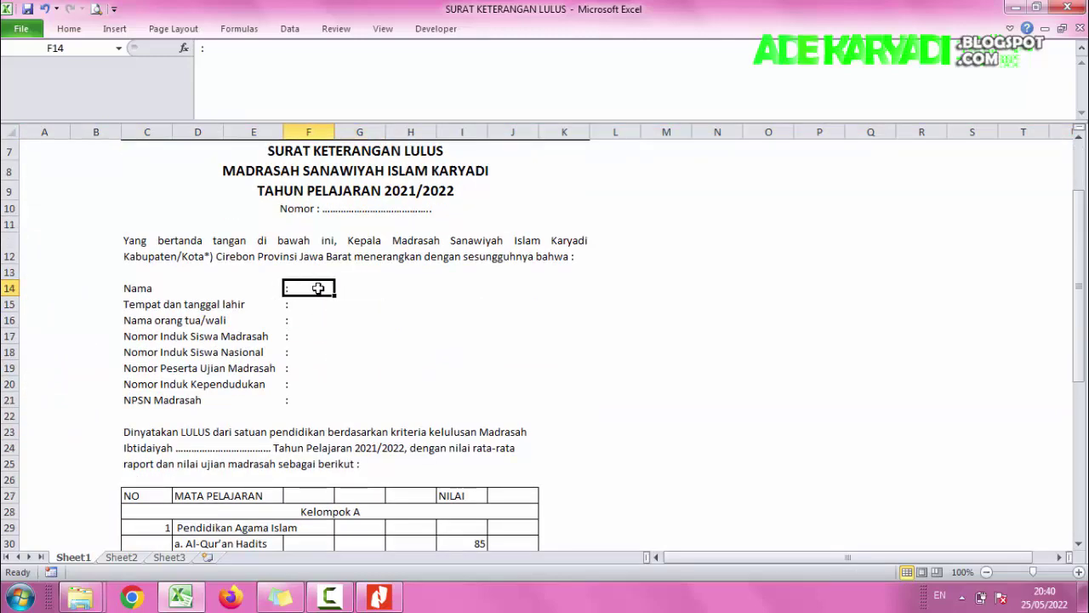
{"action": "scroll", "coordinate": [336, 160], "scroll_direction": "up", "scroll_amount": 2}
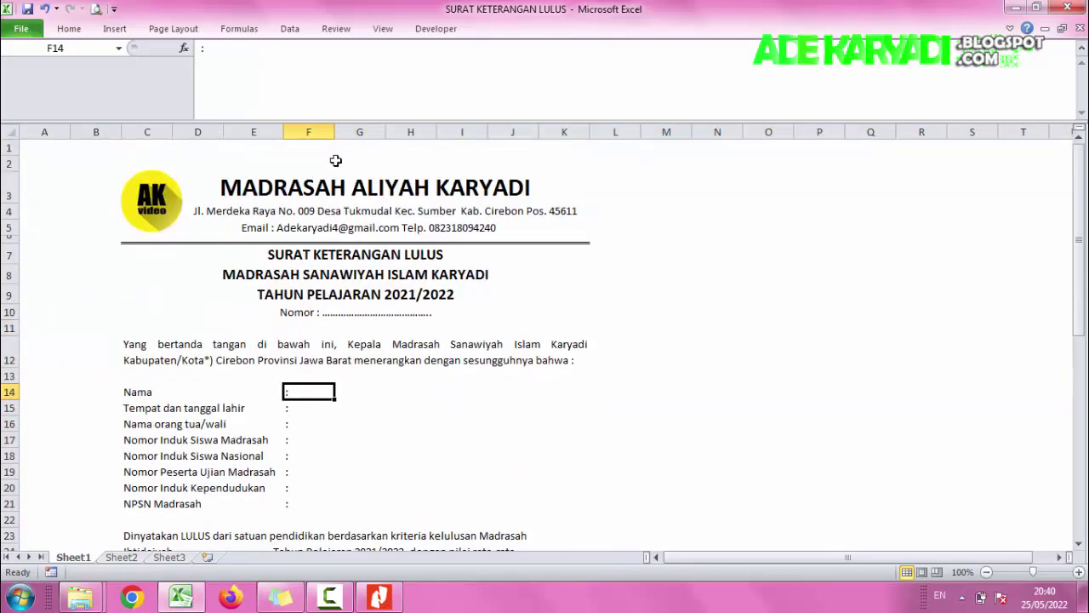
{"action": "left_click_drag", "start_coordinate": [337, 132], "coordinate": [300, 134]}
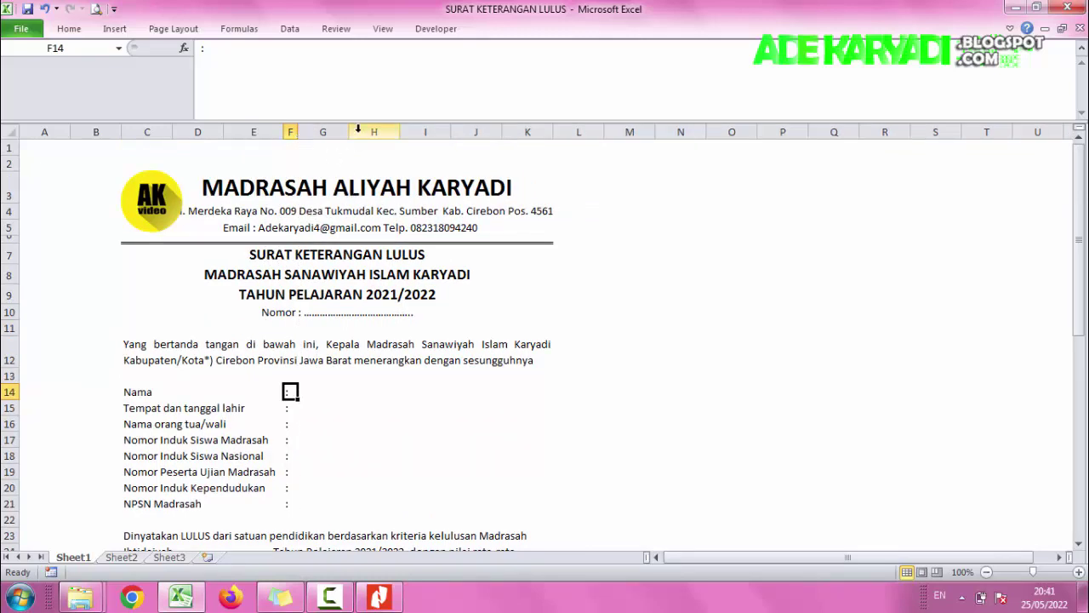
{"action": "left_click_drag", "start_coordinate": [349, 132], "coordinate": [379, 131]}
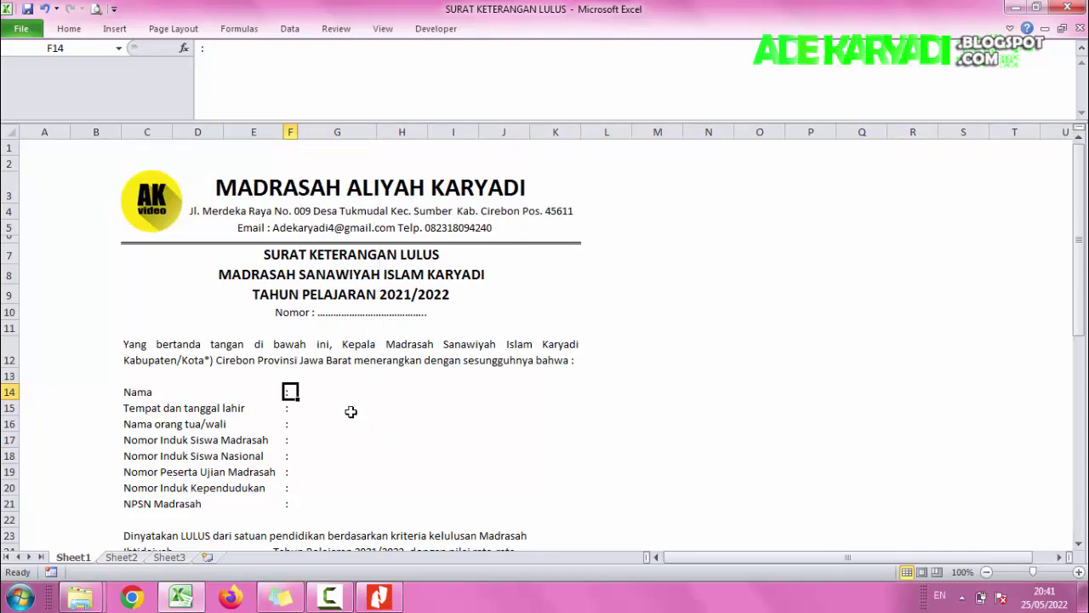
- Enter the student's name, birth place and date, and parent's name in G14–G16
{"action": "left_click", "coordinate": [326, 390]}
{"action": "scroll", "coordinate": [326, 391], "scroll_direction": "down", "scroll_amount": 1}
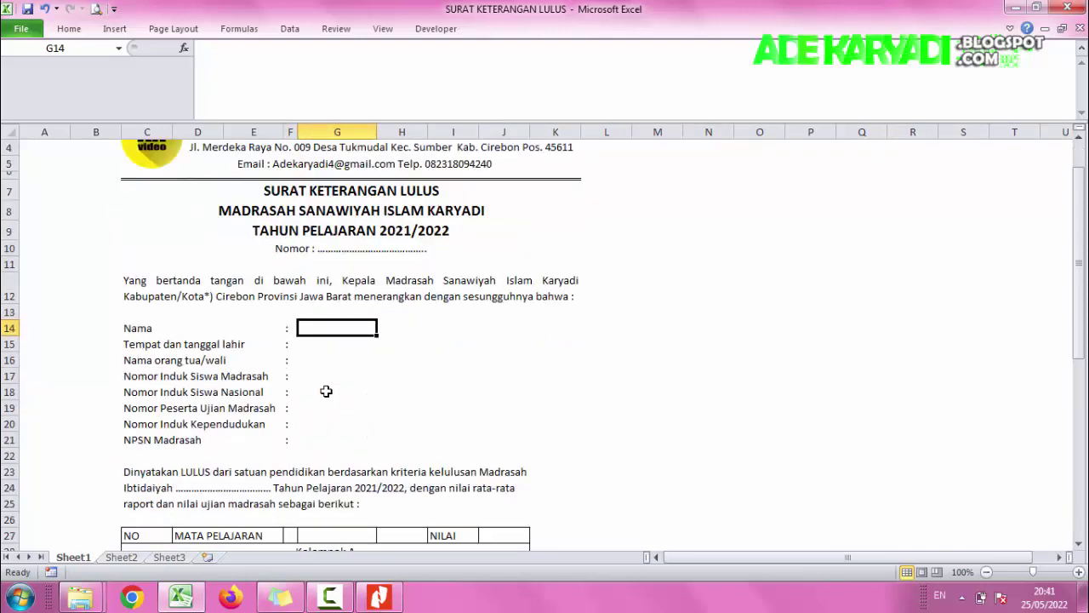
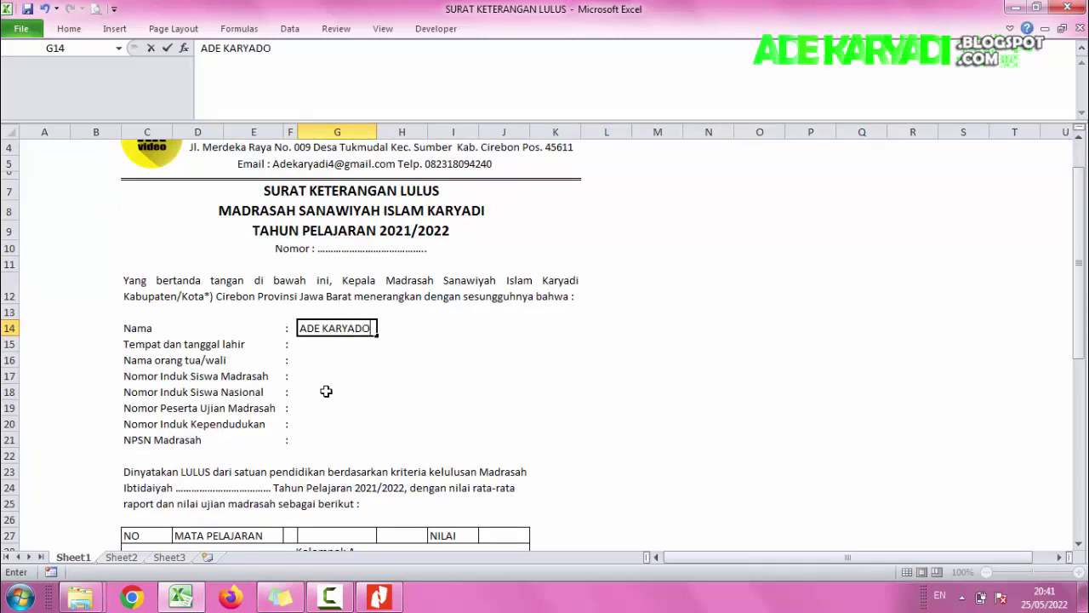
{"action": "key", "text": "Return"}
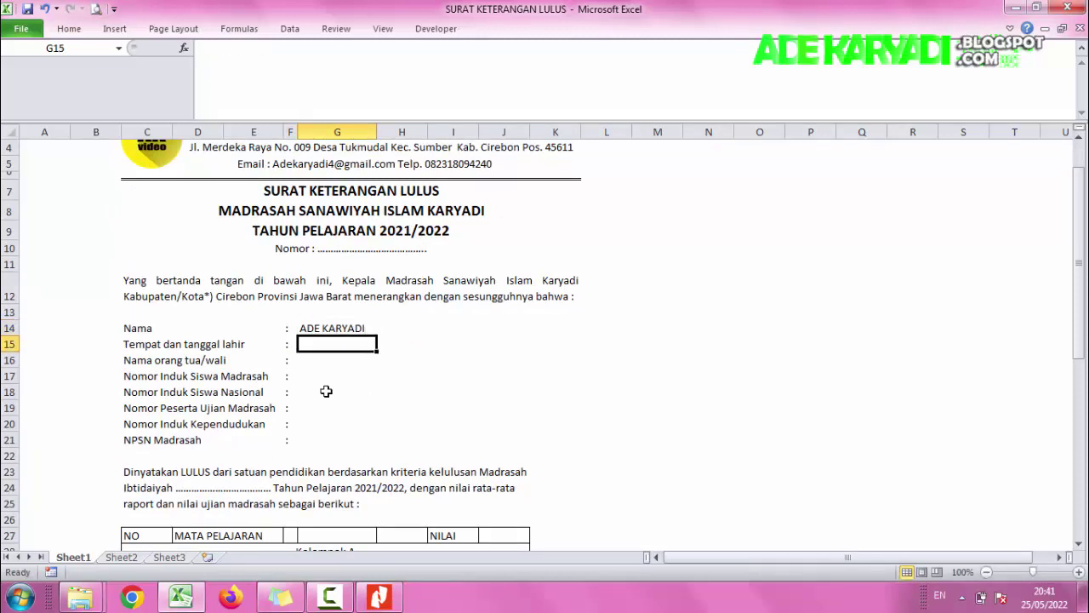
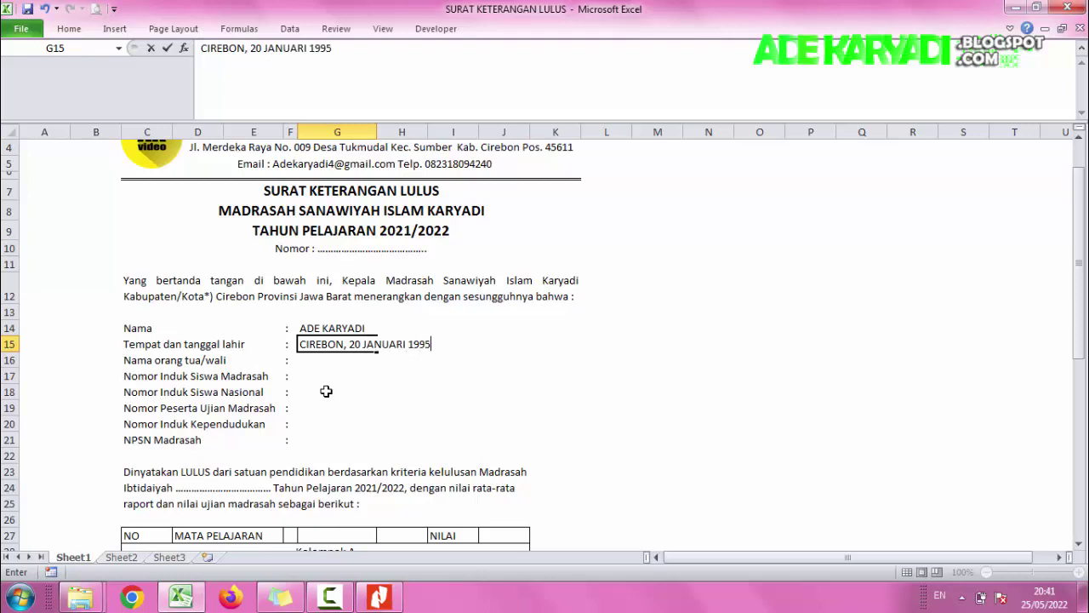
{"action": "key", "text": "Return"}
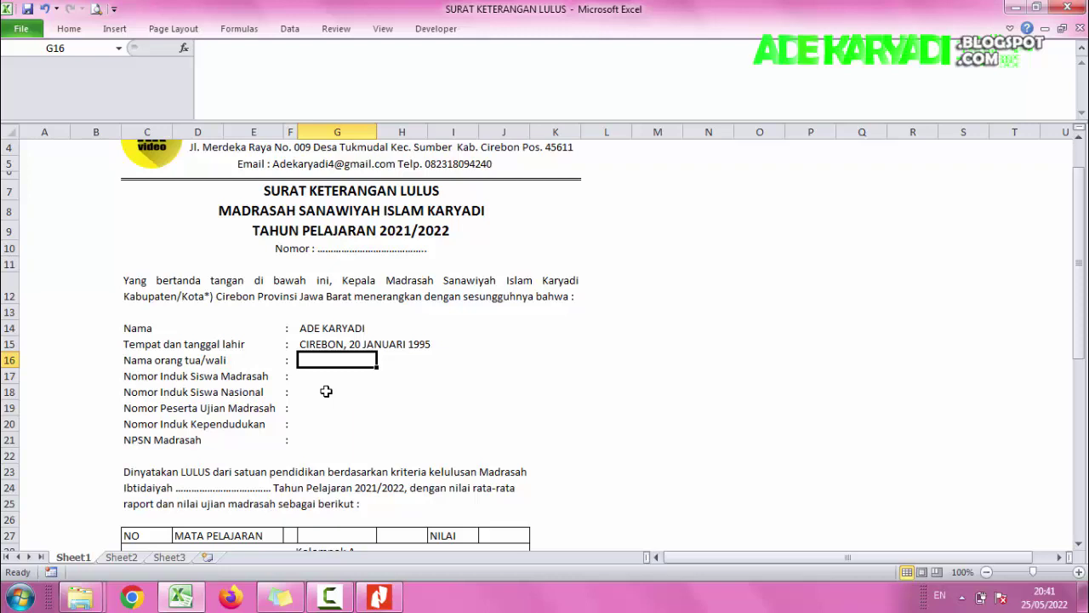
{"action": "type", "text": "SUKARNO"}
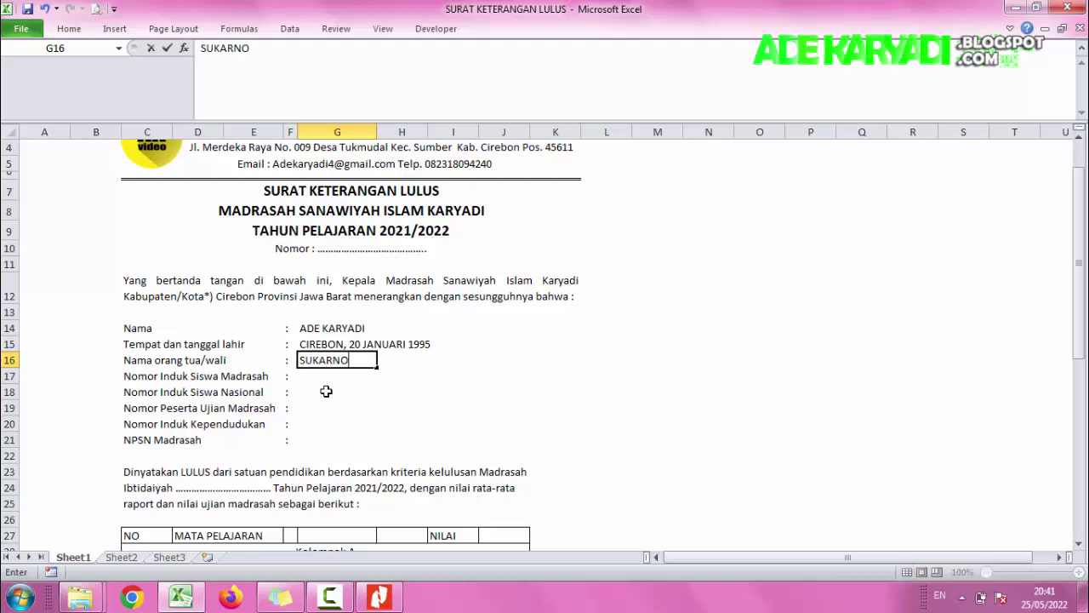
{"action": "key", "text": "Return"}
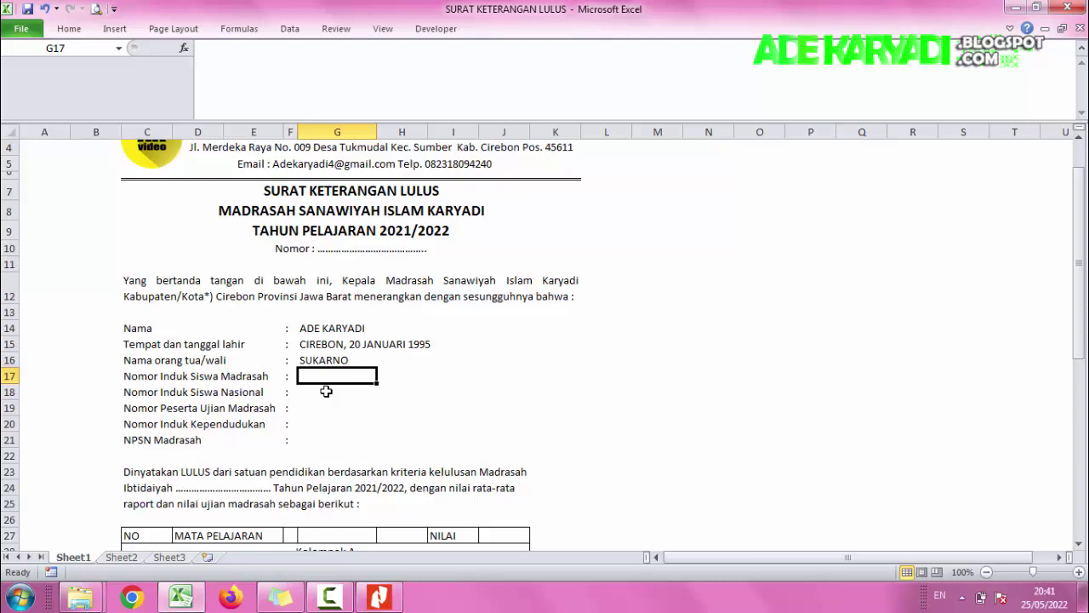
- Fill in the madrasah, national, exam participant and population ID numbers in G17–G21
{"action": "type", "text": "97797804808"}
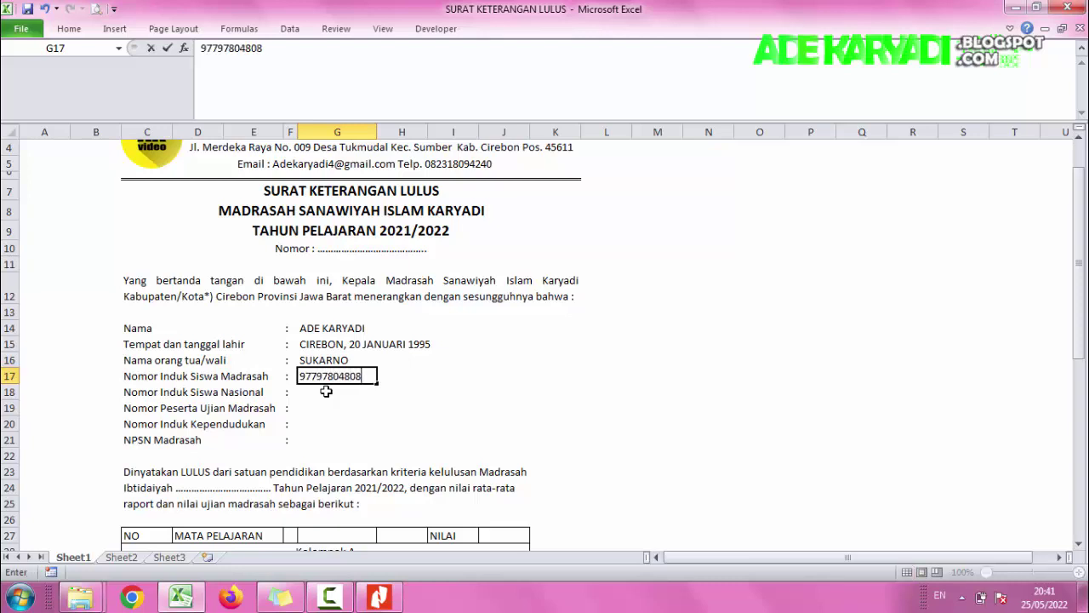
{"action": "type", "text": "32"}
{"action": "key", "text": "Return"}
{"action": "type", "text": "4342423"}
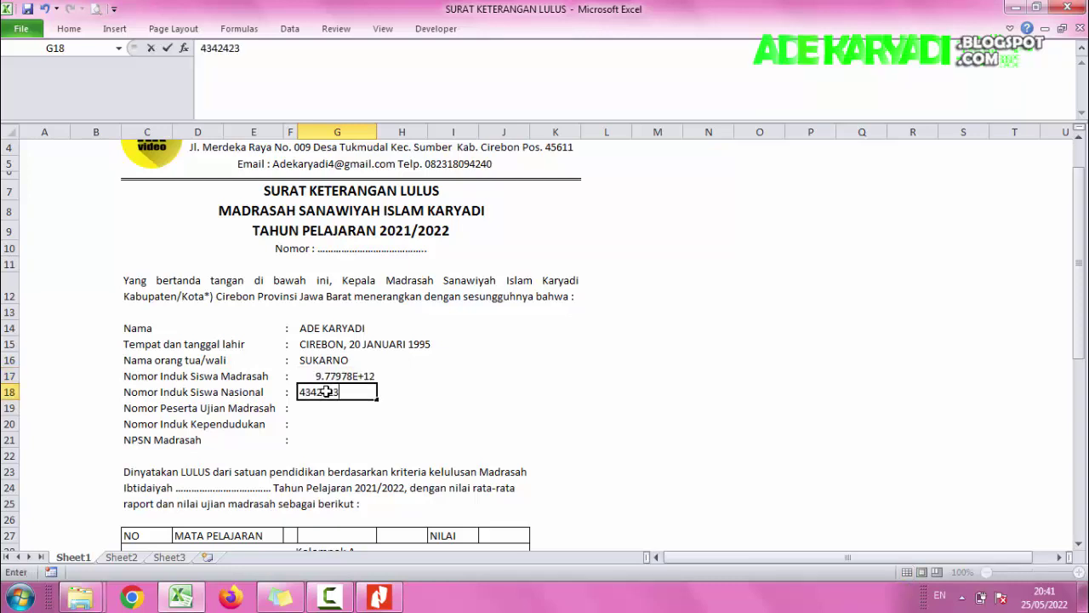
{"action": "type", "text": "4234"}
{"action": "key", "text": "Return"}
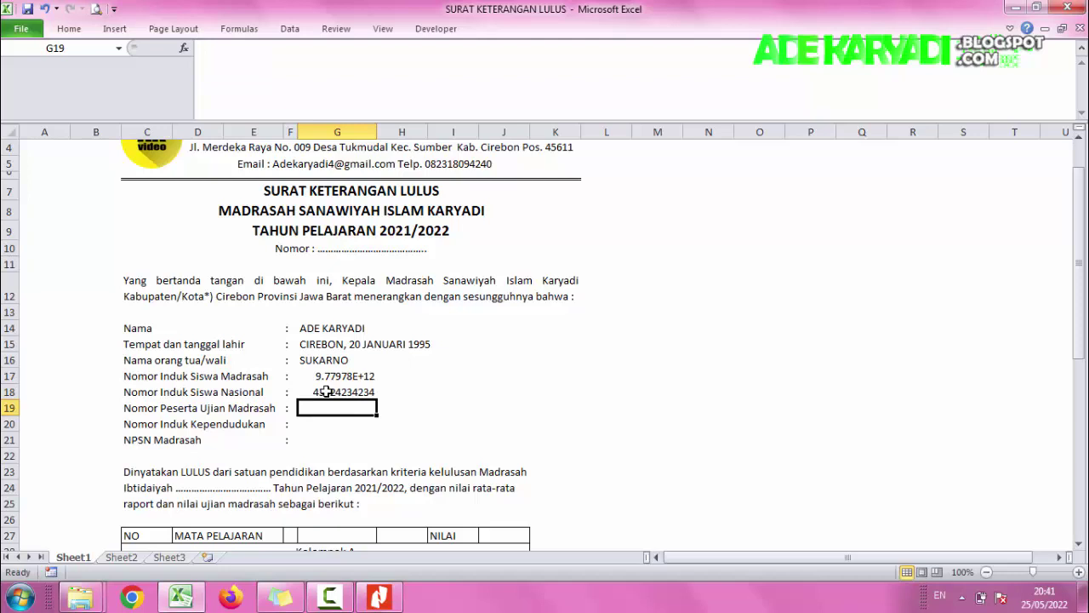
{"action": "type", "text": "4234242"}
{"action": "key", "text": "Return"}
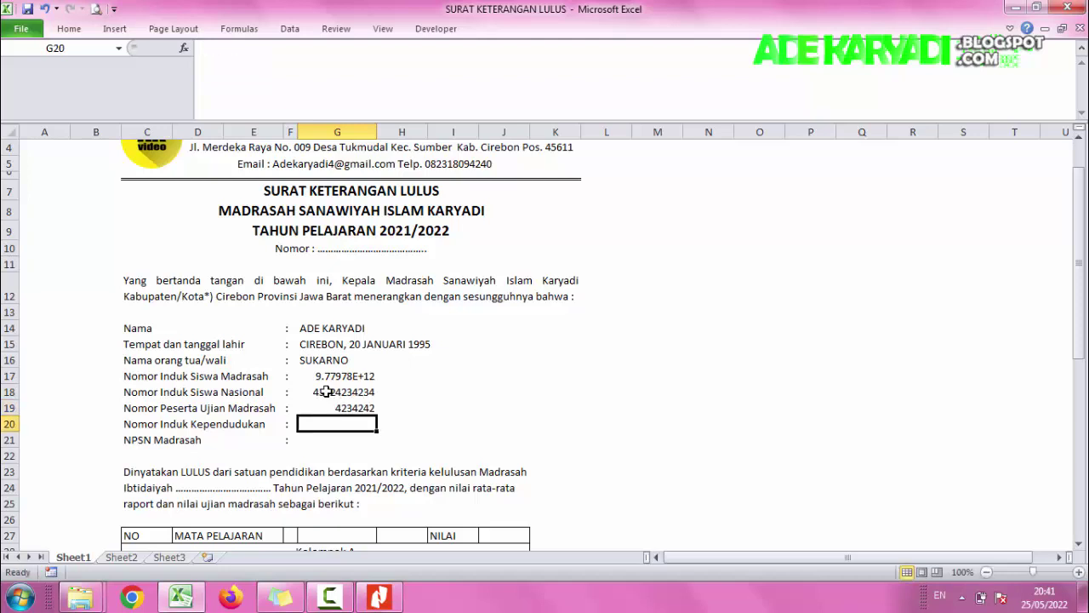
{"action": "type", "text": "424"}
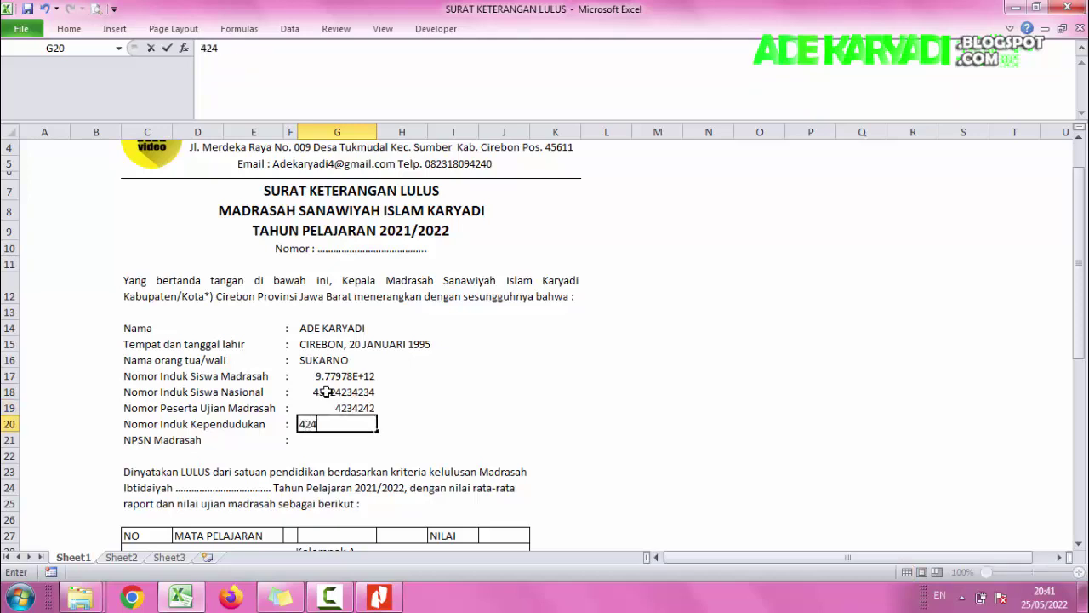
{"action": "type", "text": "2"}
{"action": "key", "text": "Return"}
{"action": "type", "text": "4234234"}
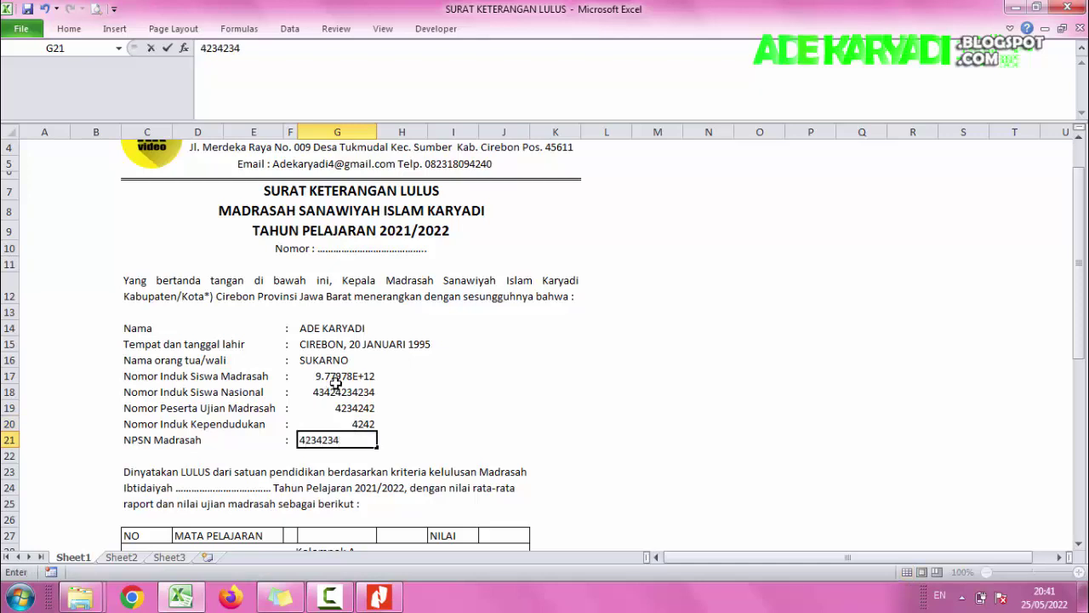
- Left-align the five ID numbers and retype the madrasah student number
{"action": "left_click_drag", "start_coordinate": [341, 376], "coordinate": [341, 439]}
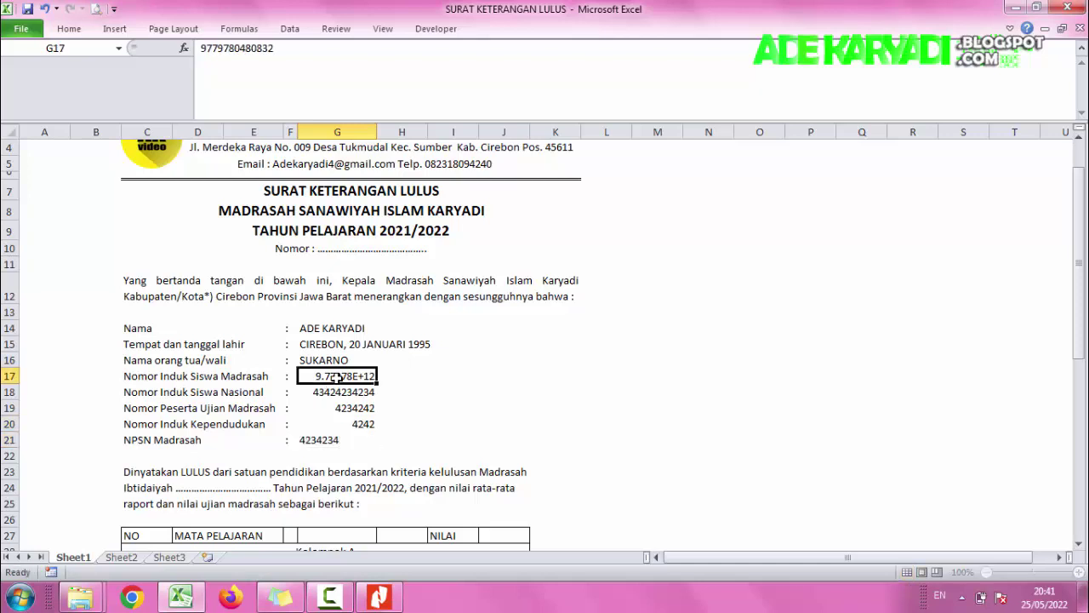
{"action": "left_click", "coordinate": [83, 28]}
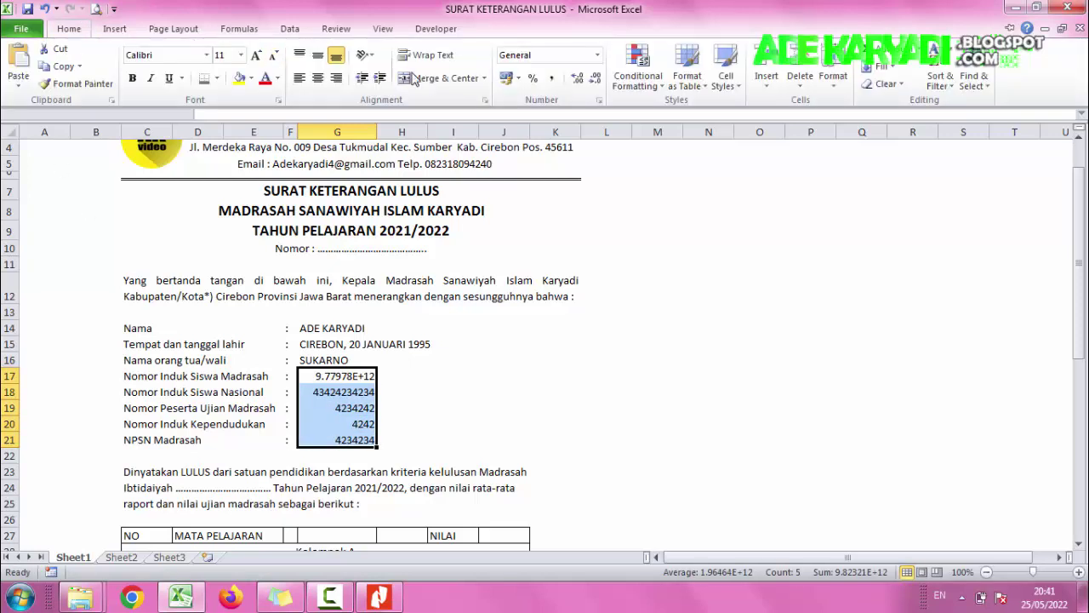
{"action": "left_click", "coordinate": [302, 80]}
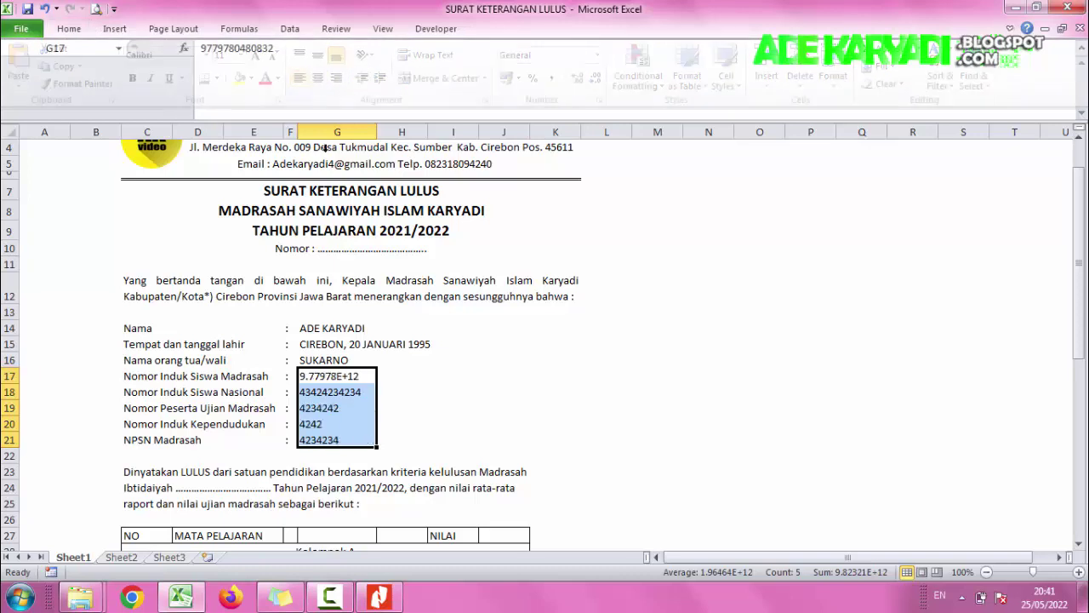
{"action": "left_click", "coordinate": [358, 381]}
{"action": "type", "text": "4324234"}
{"action": "left_click", "coordinate": [442, 408]}
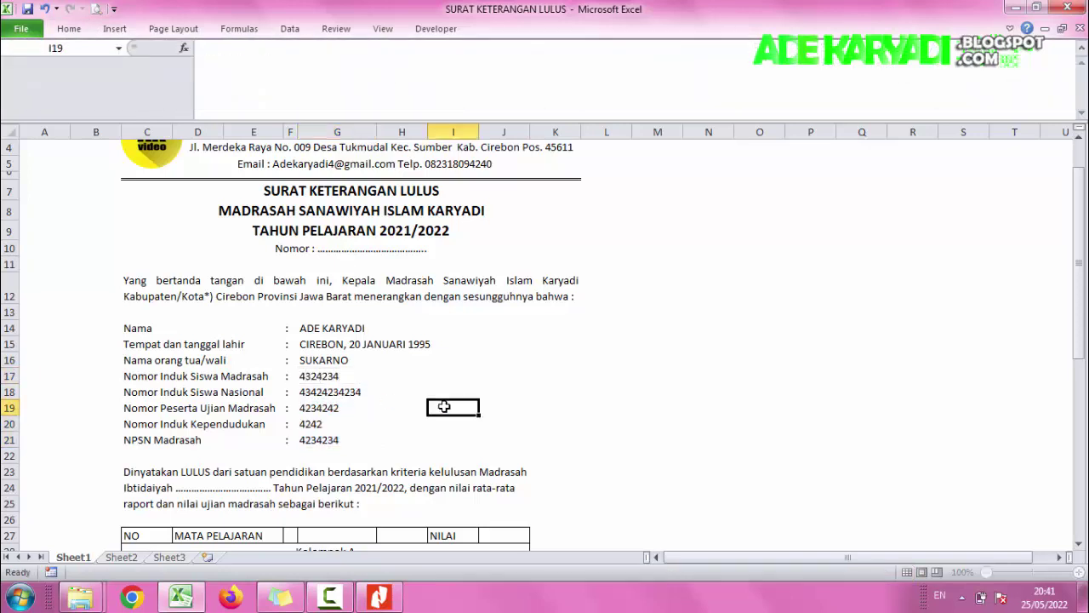
- Check the identity list, selecting the national student number cell
{"action": "scroll", "coordinate": [350, 372], "scroll_direction": "down", "scroll_amount": 1}
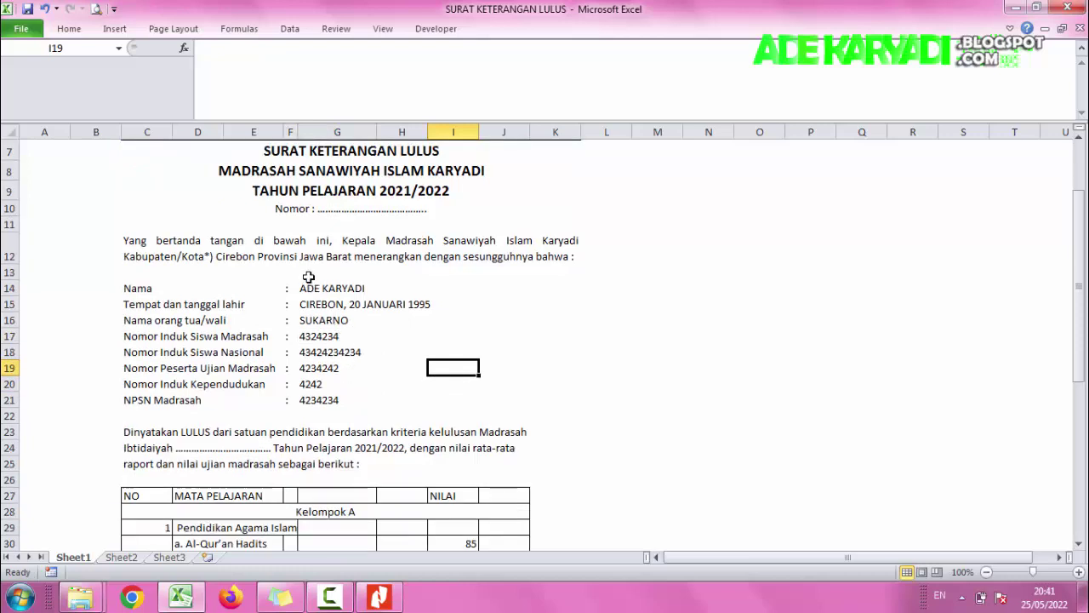
{"action": "mouse_move", "coordinate": [308, 287]}
{"action": "left_mouse_down"}
{"action": "mouse_move", "coordinate": [313, 412]}
{"action": "mouse_move", "coordinate": [324, 282]}
{"action": "left_mouse_up"}
{"action": "left_click", "coordinate": [337, 351]}
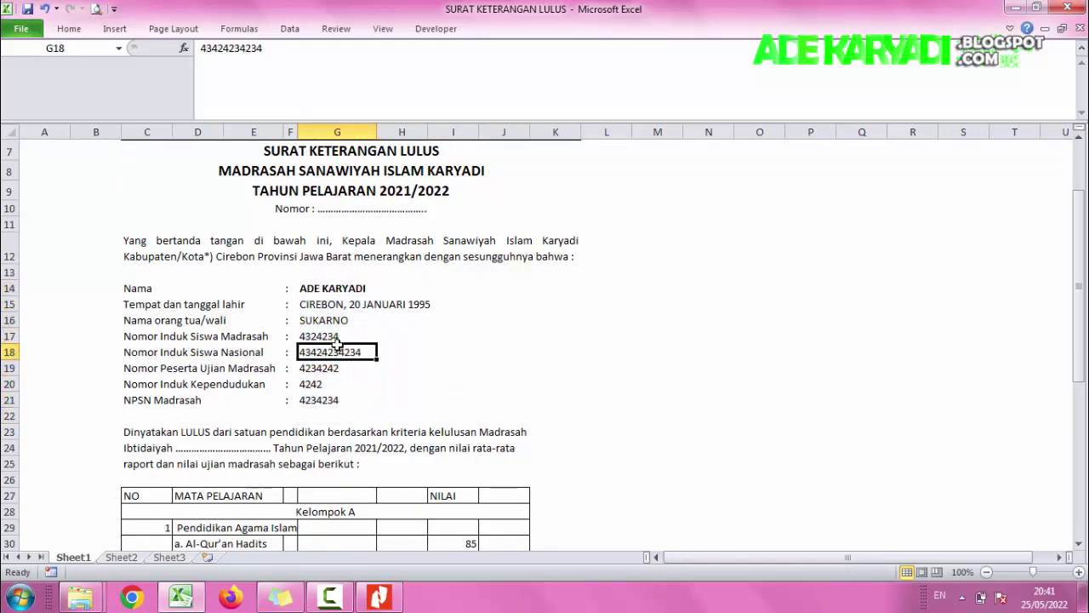
{"action": "scroll", "coordinate": [339, 349], "scroll_direction": "down", "scroll_amount": 2}
{"action": "scroll", "coordinate": [338, 349], "scroll_direction": "down", "scroll_amount": 1}
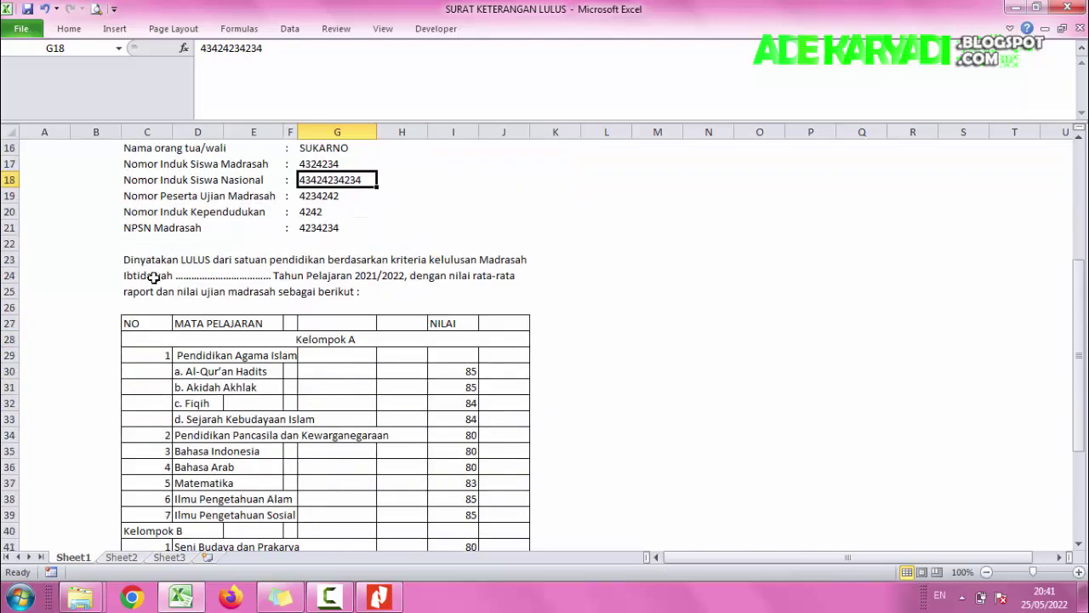
{"action": "scroll", "coordinate": [154, 278], "scroll_direction": "up", "scroll_amount": 3}
{"action": "scroll", "coordinate": [255, 281], "scroll_direction": "up", "scroll_amount": 1}
- Mark the school name in C12's paragraph, then select the passing statement's second line
{"action": "left_click", "coordinate": [265, 286]}
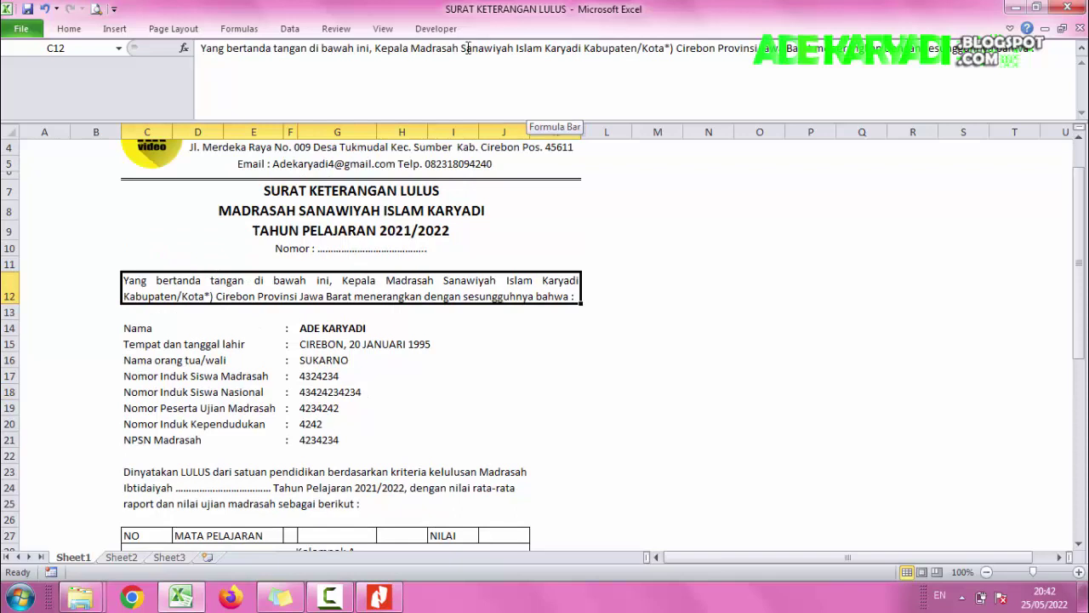
{"action": "left_click_drag", "start_coordinate": [464, 47], "coordinate": [574, 53]}
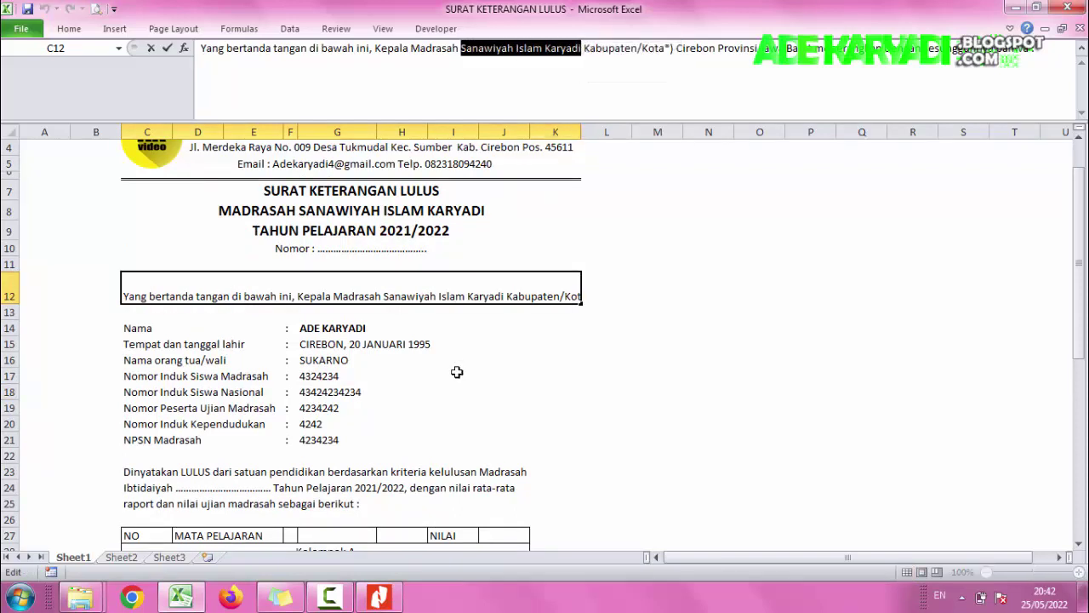
{"action": "left_click", "coordinate": [402, 409]}
{"action": "scroll", "coordinate": [332, 446], "scroll_direction": "down", "scroll_amount": 3}
{"action": "scroll", "coordinate": [332, 446], "scroll_direction": "down", "scroll_amount": 1}
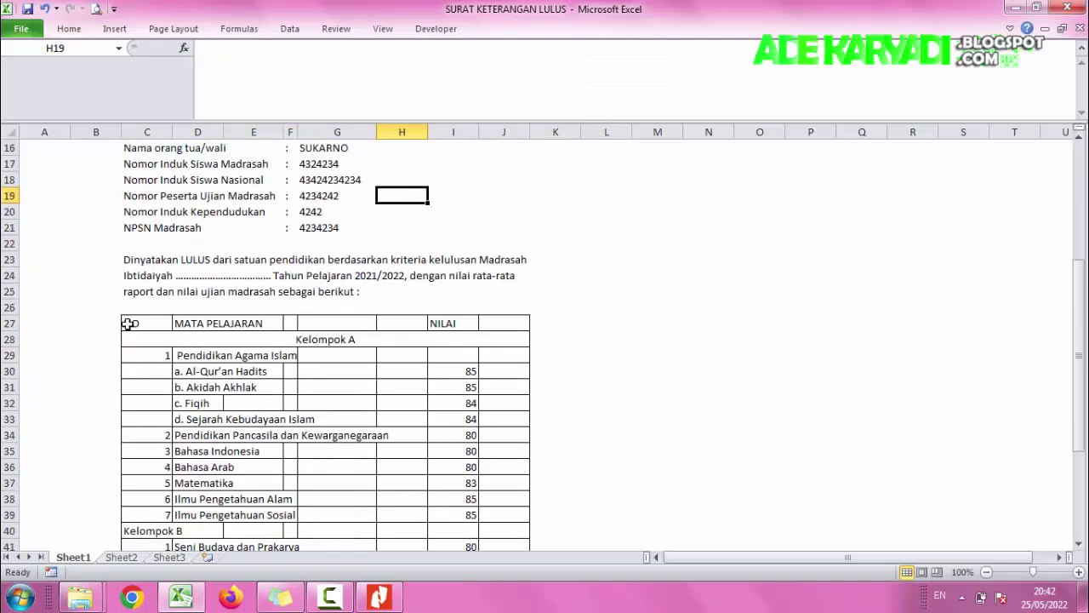
{"action": "left_click", "coordinate": [144, 274]}
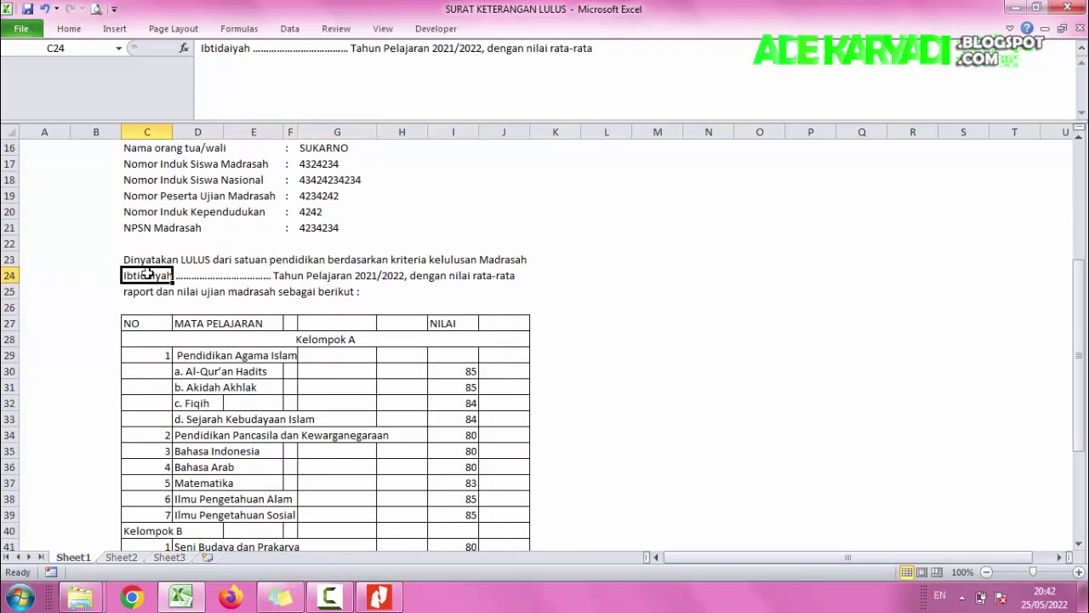
- Append 'Sanawiyah Islam Karyadi' to the end of the first passing-statement line in C23
{"action": "left_click", "coordinate": [135, 260]}
{"action": "left_click", "coordinate": [641, 54]}
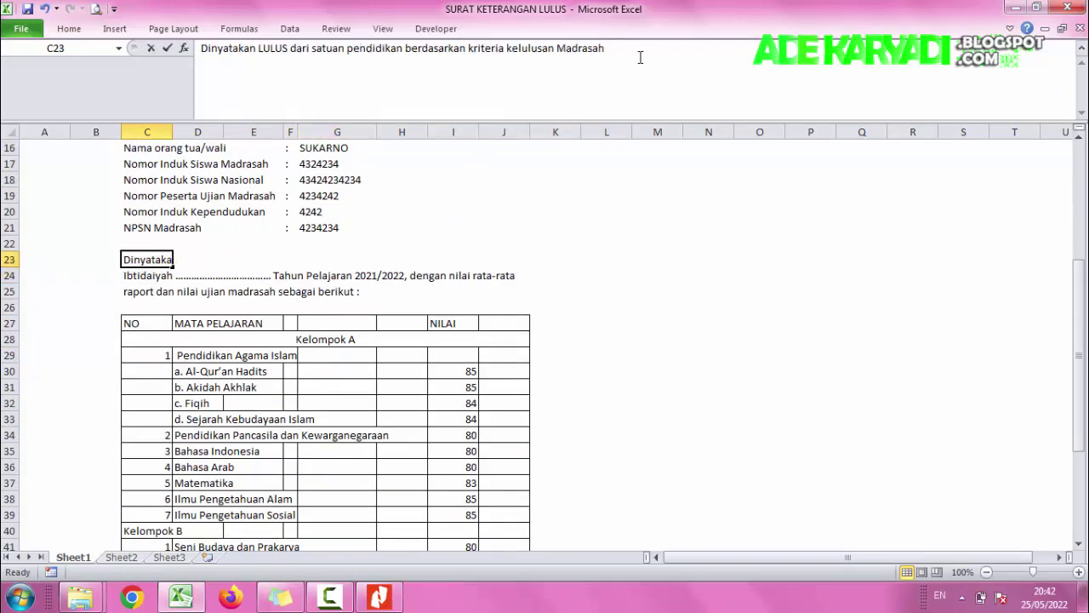
{"action": "type", "text": "Sanawiyah Islam Karyadi"}
{"action": "left_click", "coordinate": [538, 215]}
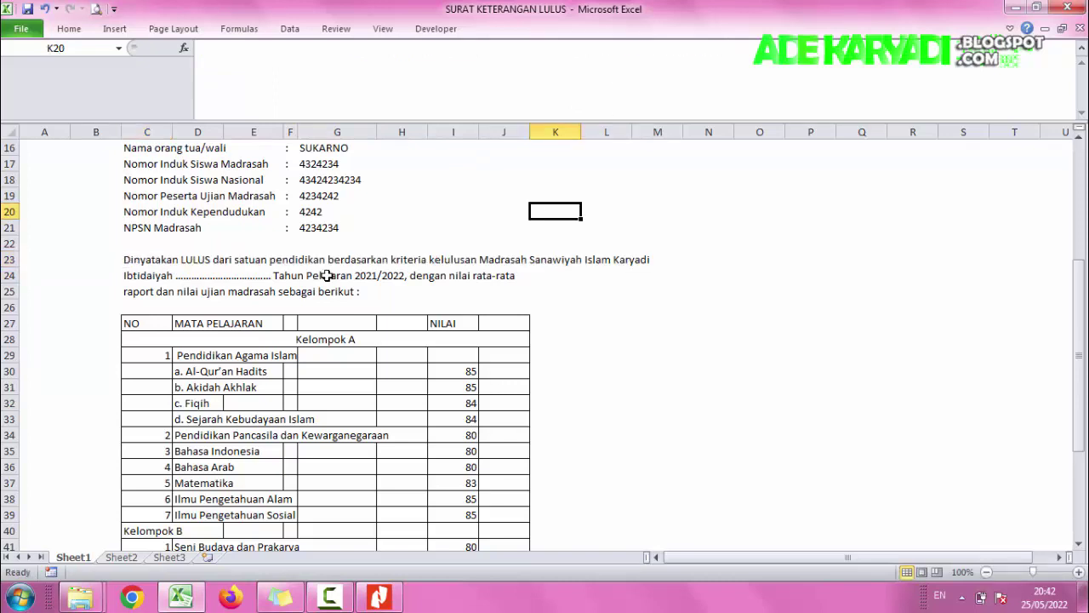
- Move the year phrase from C24 onto the end of the C23 sentence
{"action": "left_click", "coordinate": [141, 276]}
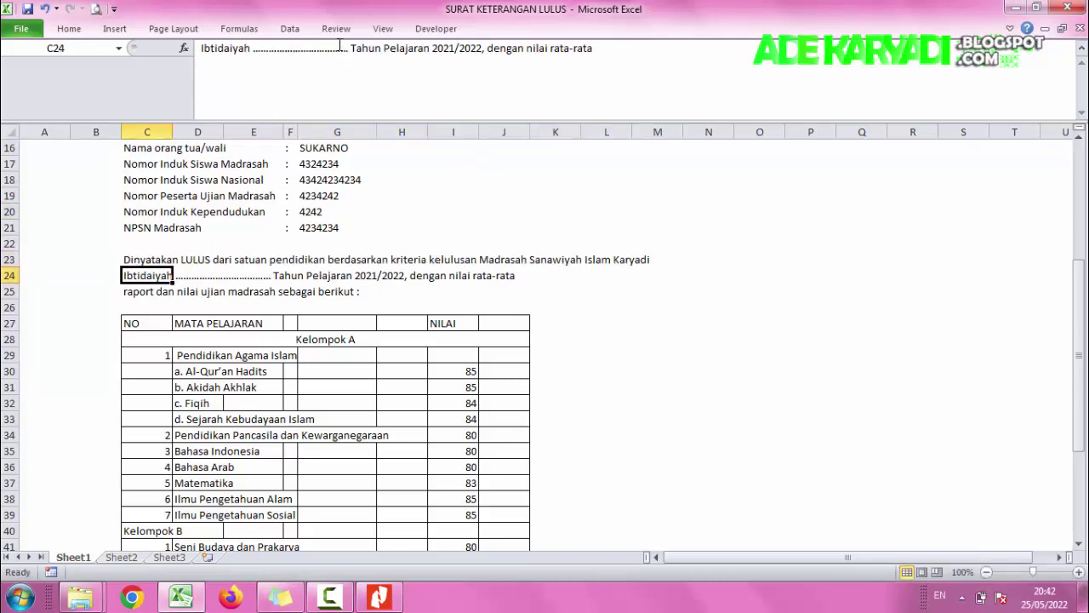
{"action": "left_click_drag", "start_coordinate": [351, 48], "coordinate": [586, 68]}
{"action": "key", "text": "ctrl+c"}
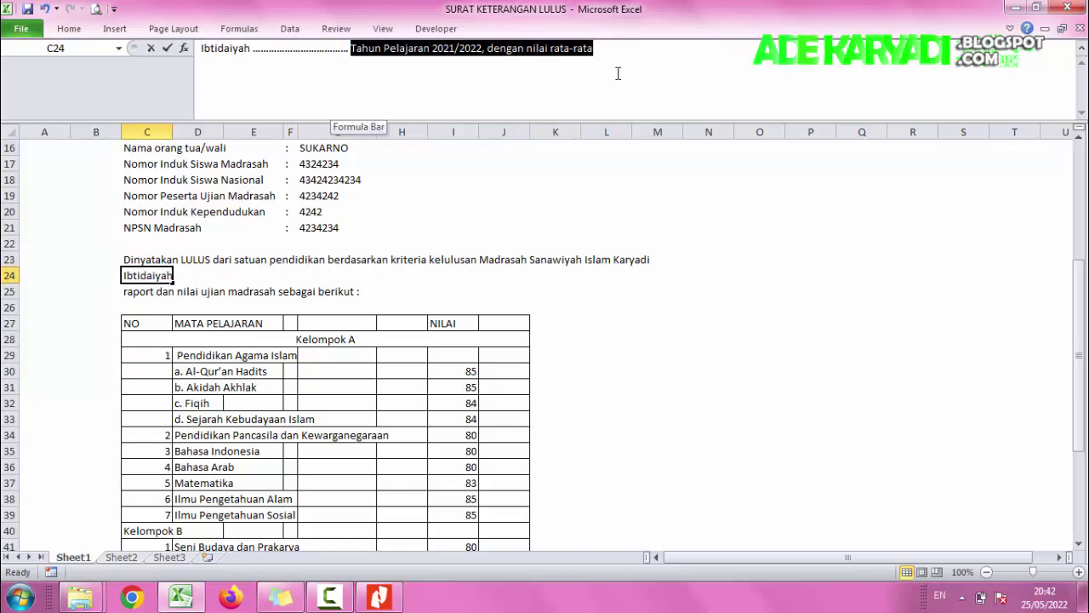
{"action": "key", "text": "Delete"}
{"action": "left_click", "coordinate": [166, 259]}
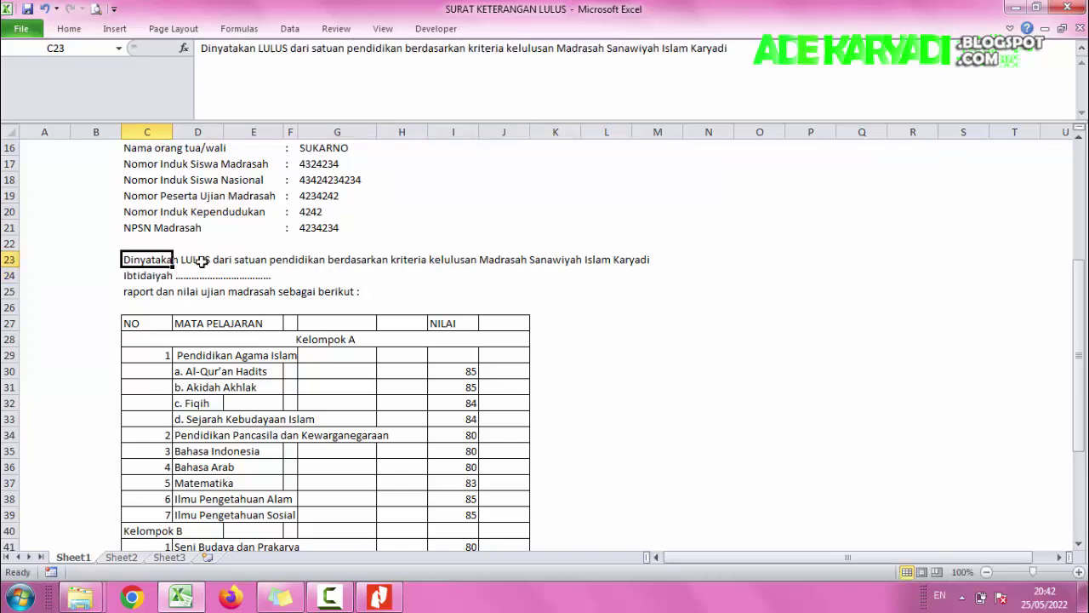
{"action": "left_click", "coordinate": [732, 49]}
{"action": "key", "text": "ctrl+v"}
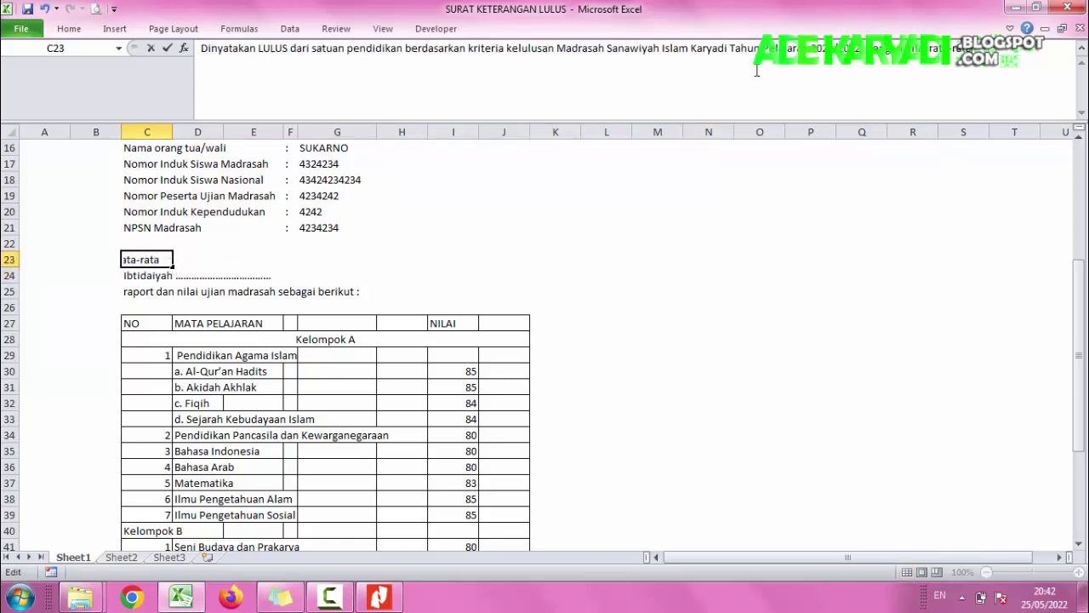
{"action": "left_click", "coordinate": [640, 325]}
- Move the closing line from C25 onto the end of C23, then clear leftover C24
{"action": "left_click", "coordinate": [146, 294]}
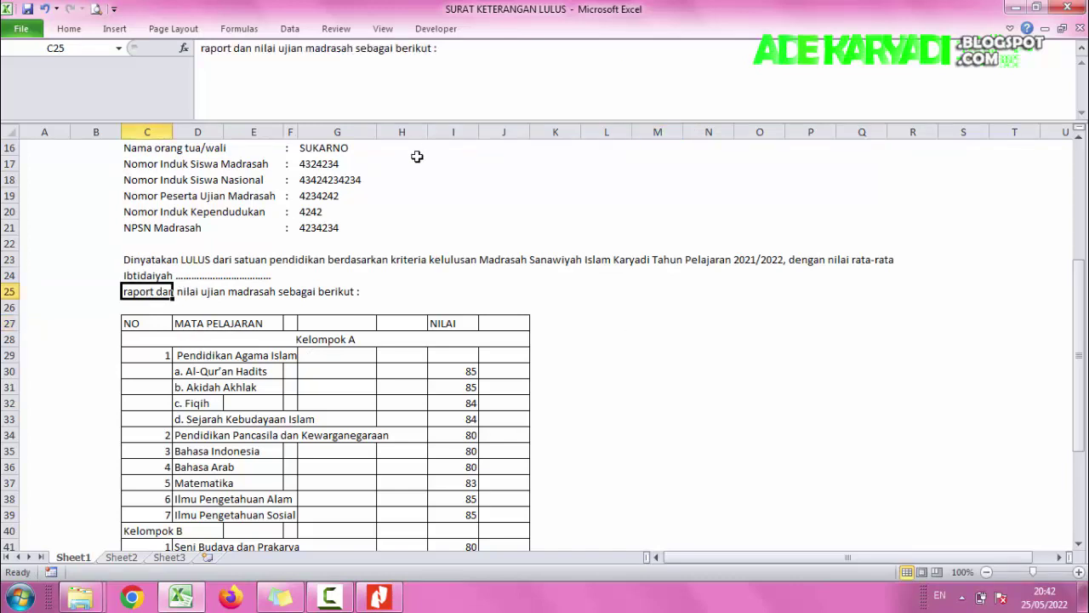
{"action": "left_click", "coordinate": [377, 59]}
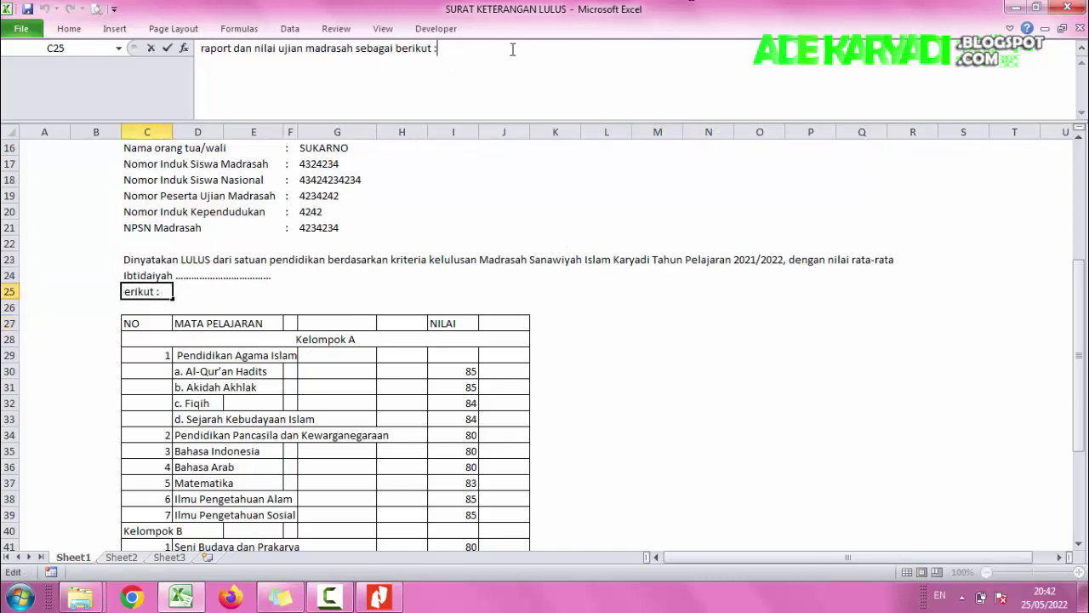
{"action": "left_click_drag", "start_coordinate": [514, 49], "coordinate": [202, 49]}
{"action": "key", "text": "ctrl+x"}
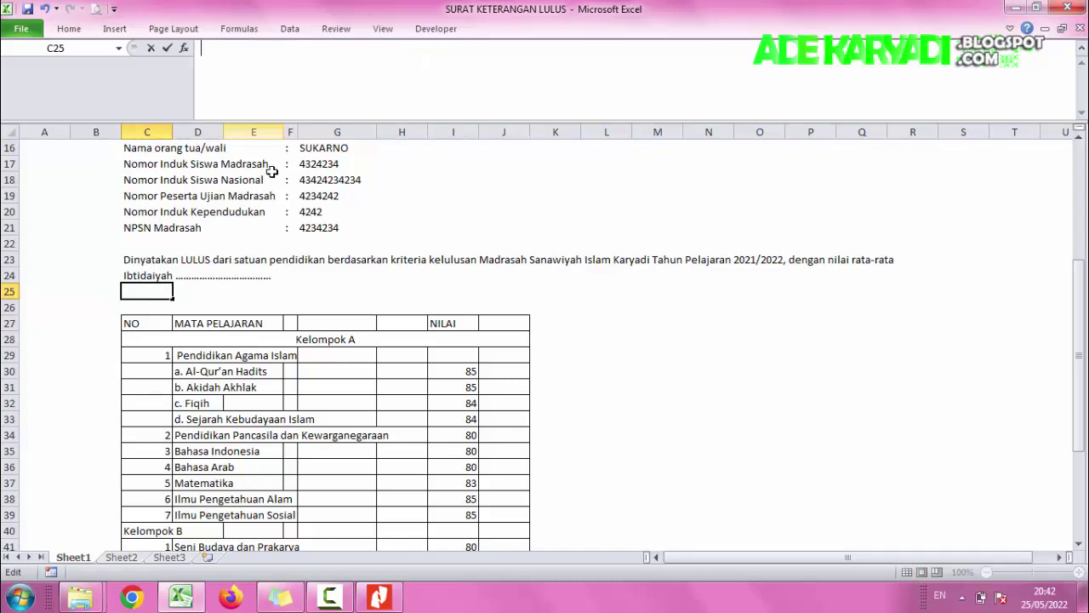
{"action": "left_click", "coordinate": [137, 260]}
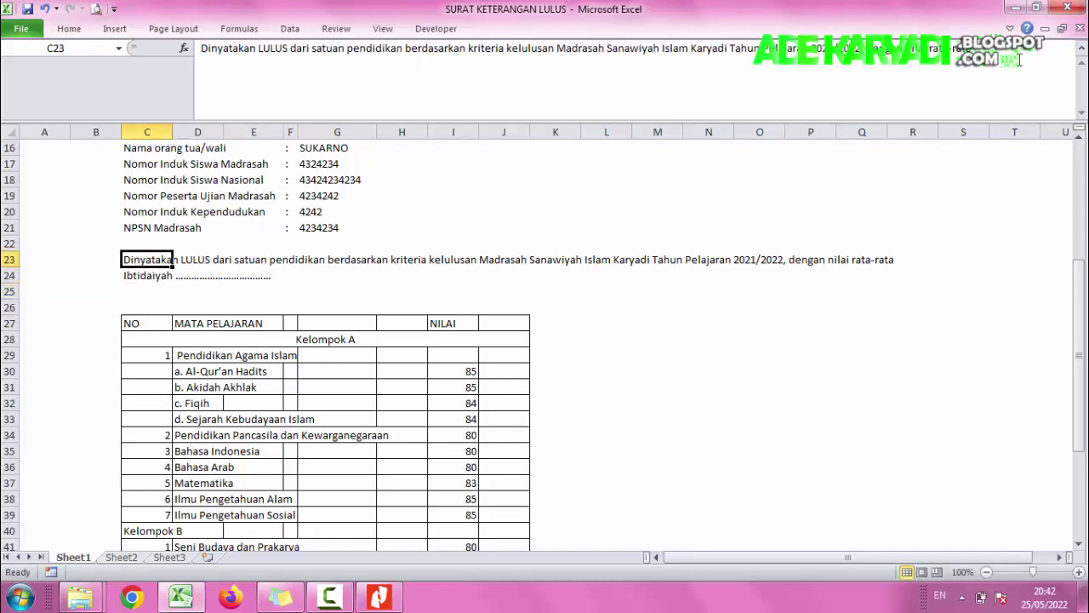
{"action": "key", "text": "F2"}
{"action": "key", "text": "ctrl+v"}
{"action": "left_click", "coordinate": [943, 183]}
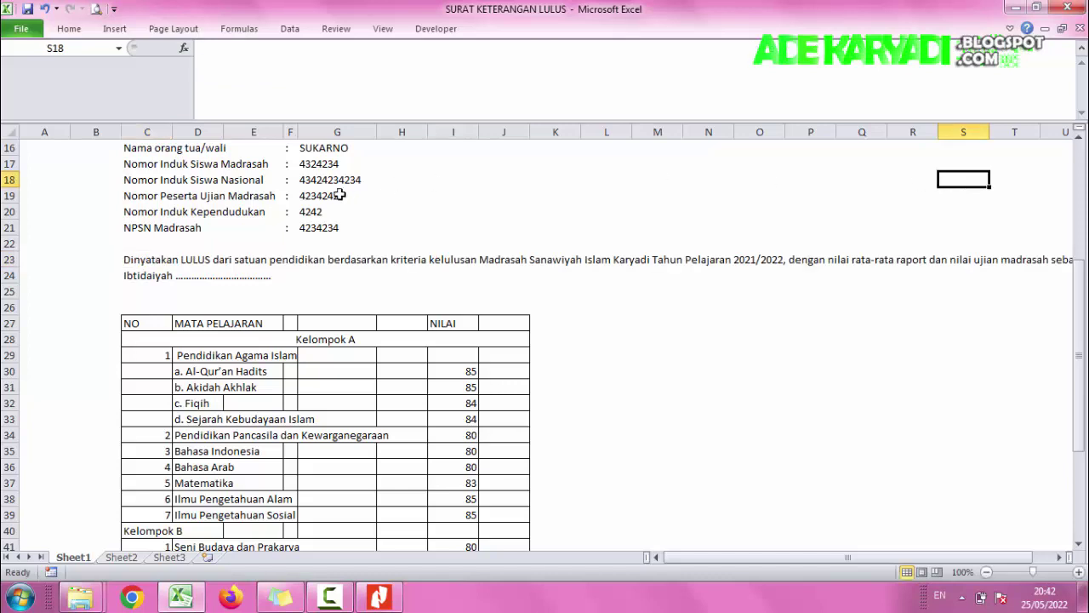
{"action": "left_click", "coordinate": [168, 274]}
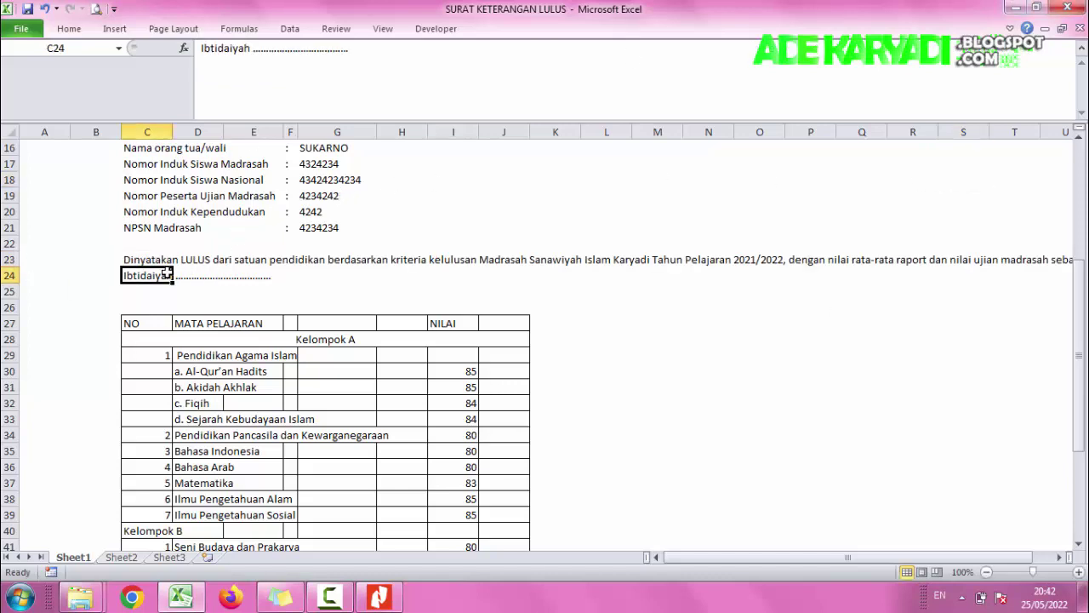
{"action": "key", "text": "Delete"}
- Delete the empty row 24
{"action": "left_click", "coordinate": [10, 275]}
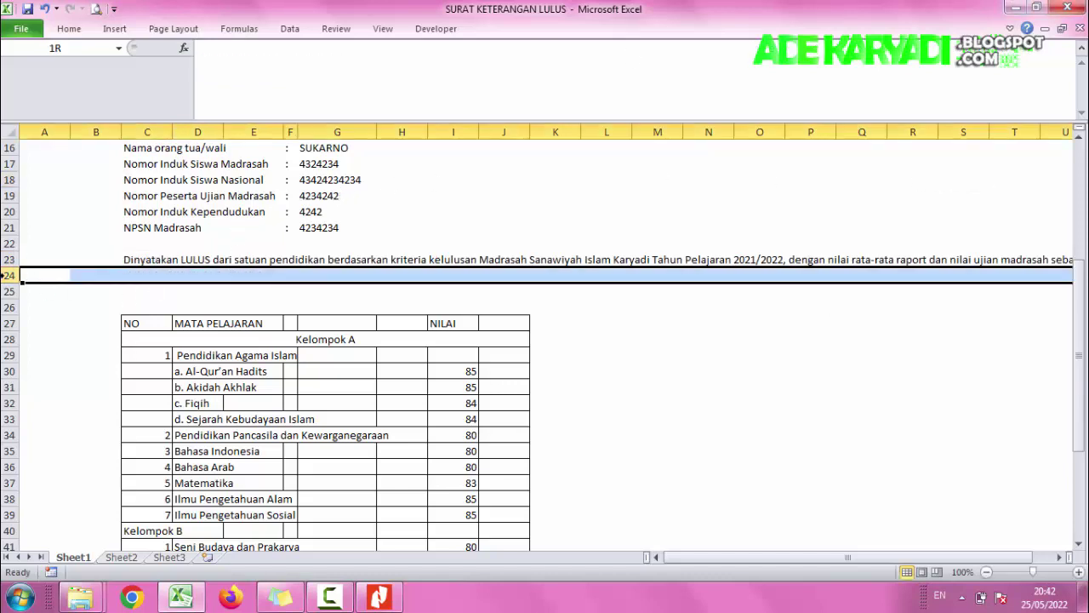
{"action": "left_click_drag", "start_coordinate": [21, 283], "coordinate": [21, 298]}
{"action": "right_click", "coordinate": [10, 288]}
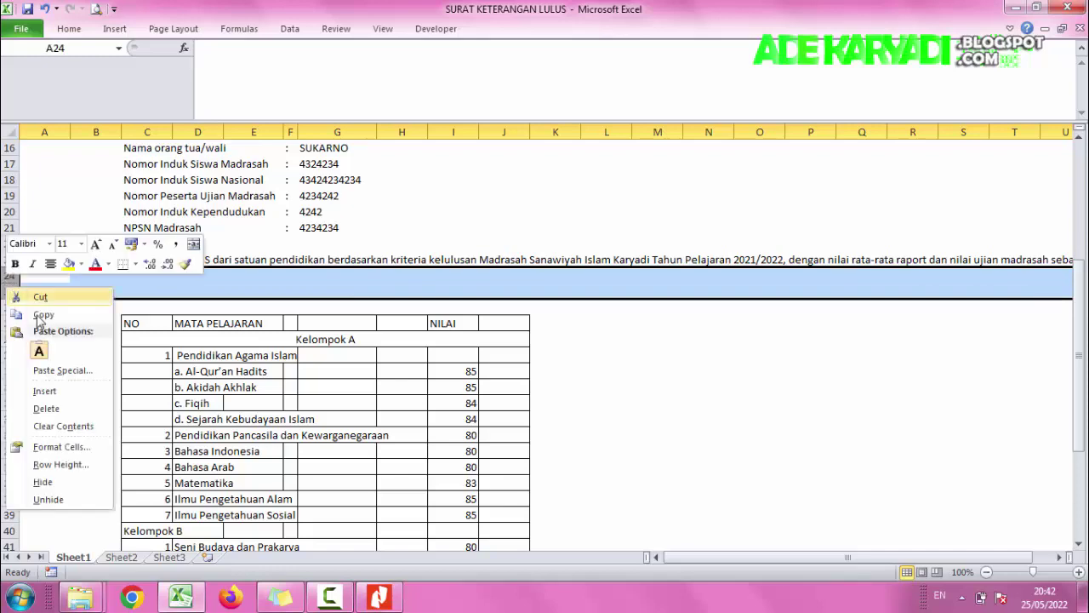
{"action": "left_click", "coordinate": [62, 408]}
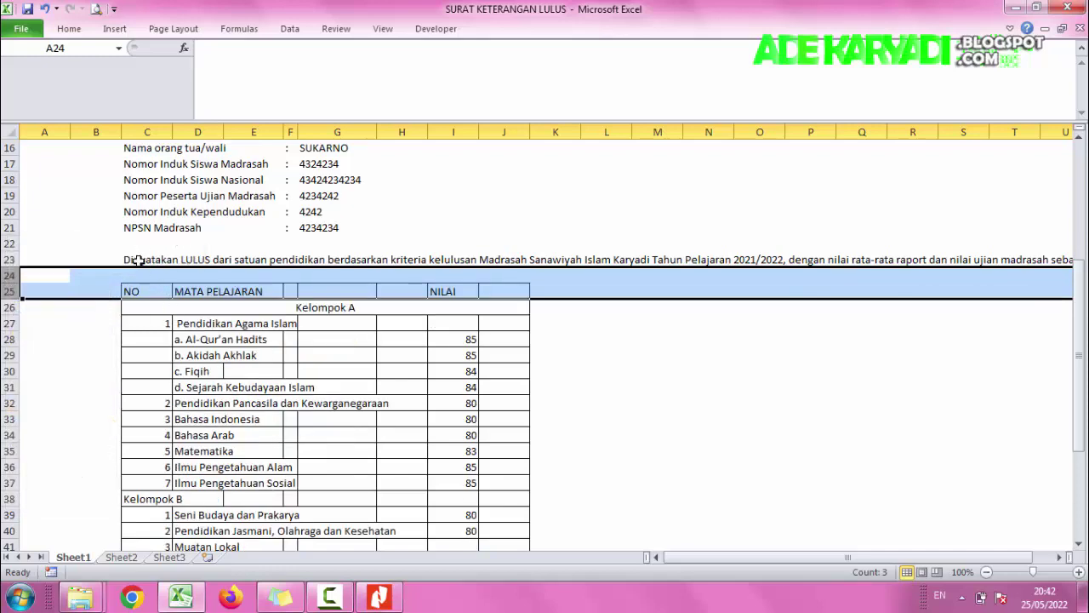
- Merge C23:K23 into one cell and wrap the paragraph text
{"action": "left_click_drag", "start_coordinate": [135, 260], "coordinate": [521, 260]}
{"action": "scroll", "coordinate": [603, 235], "scroll_direction": "up", "scroll_amount": 7}
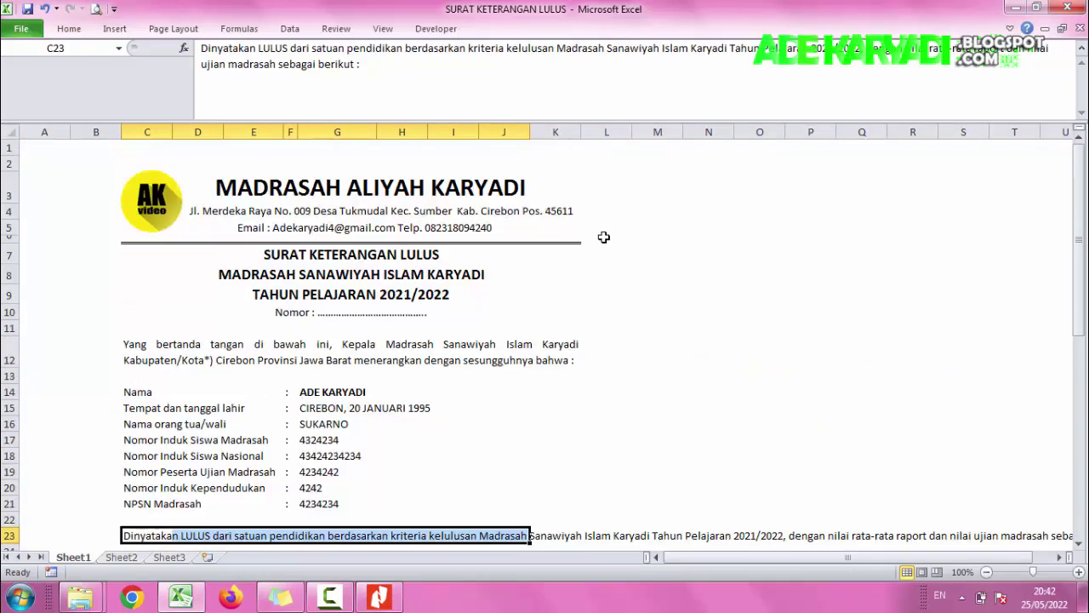
{"action": "scroll", "coordinate": [571, 224], "scroll_direction": "down", "scroll_amount": 6}
{"action": "scroll", "coordinate": [569, 196], "scroll_direction": "up", "scroll_amount": 2}
{"action": "left_click", "coordinate": [565, 249]}
{"action": "scroll", "coordinate": [570, 293], "scroll_direction": "down", "scroll_amount": 3}
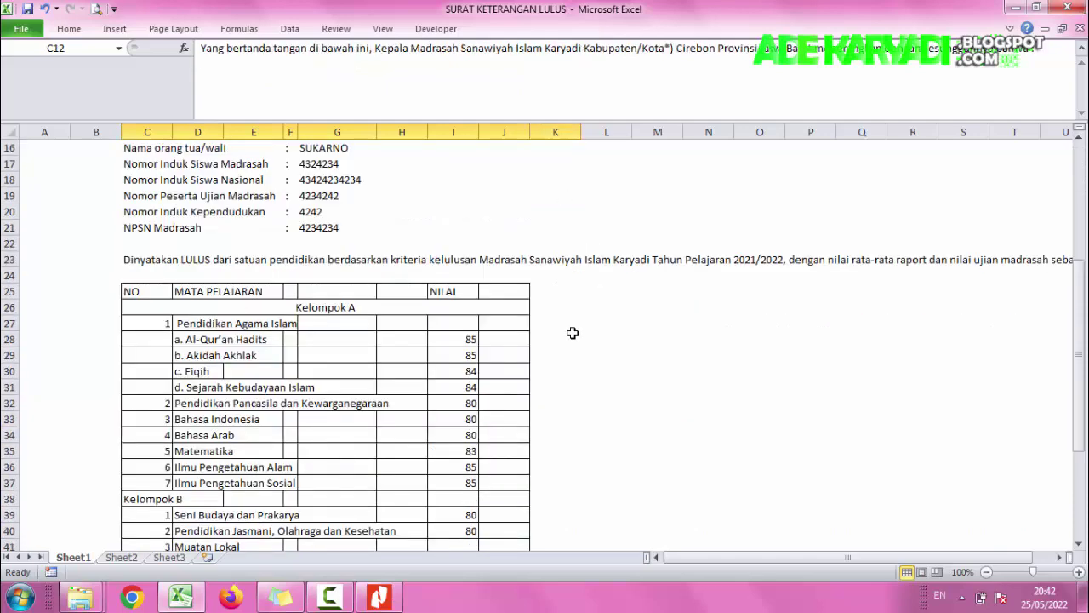
{"action": "scroll", "coordinate": [575, 270], "scroll_direction": "up", "scroll_amount": 1}
{"action": "left_click_drag", "start_coordinate": [562, 307], "coordinate": [168, 307]}
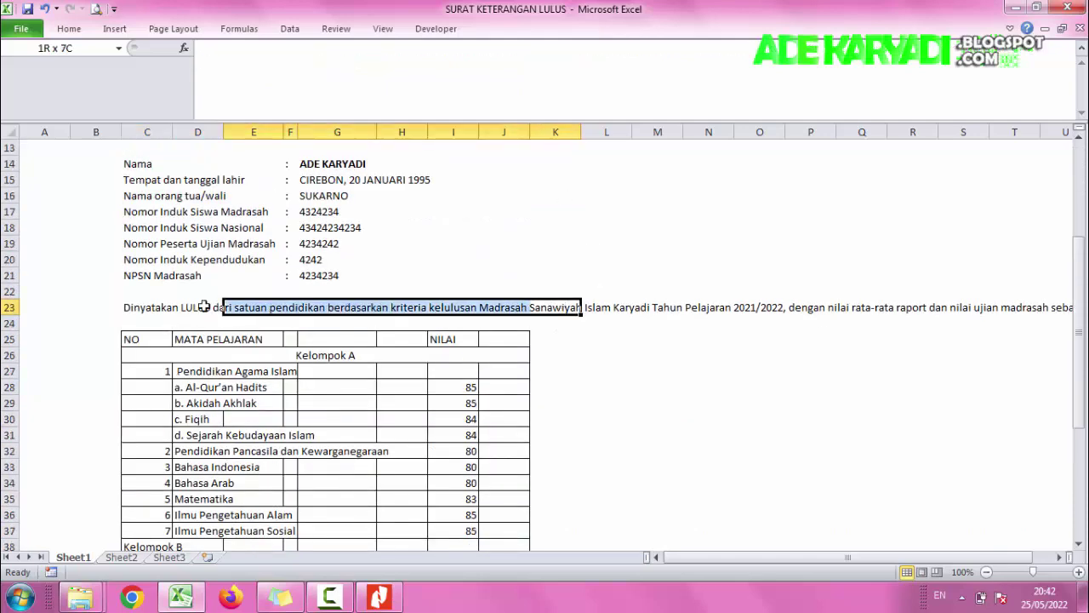
{"action": "left_click", "coordinate": [72, 26]}
{"action": "left_click", "coordinate": [417, 78]}
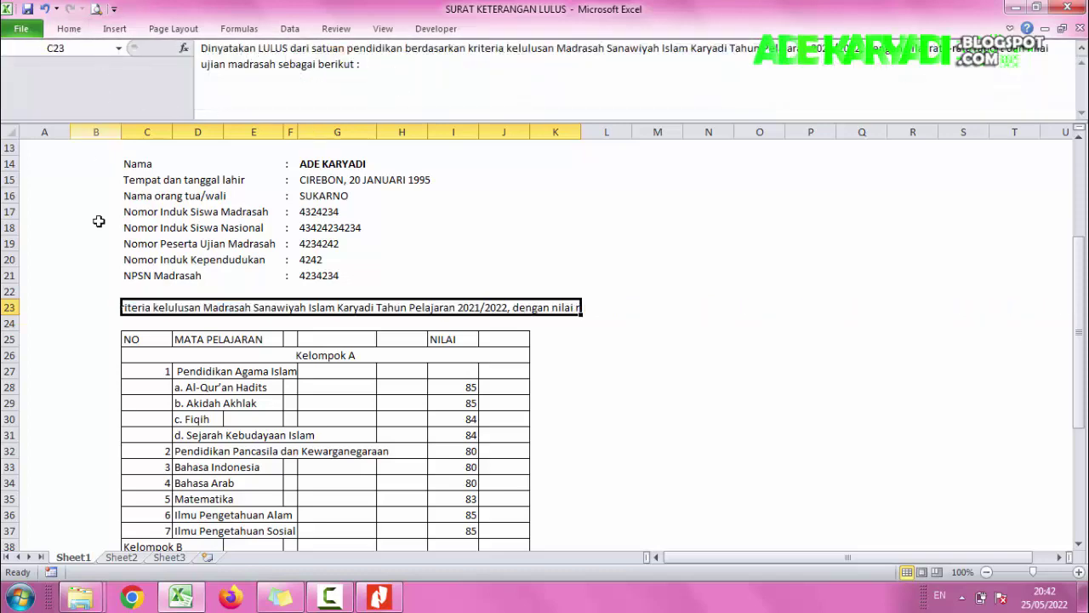
{"action": "left_click", "coordinate": [72, 28]}
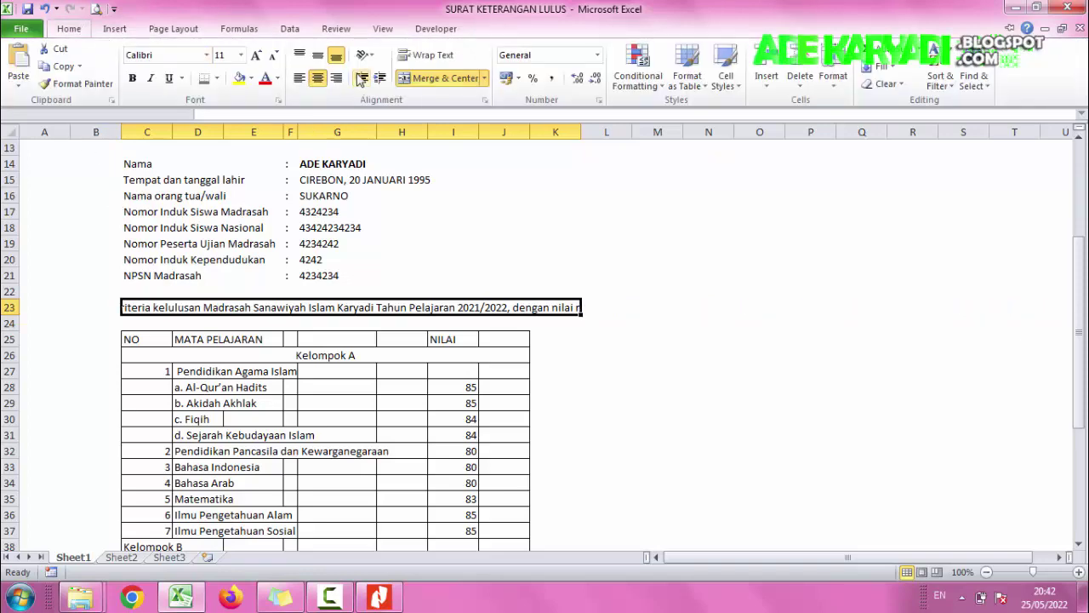
{"action": "left_click", "coordinate": [423, 51]}
{"action": "scroll", "coordinate": [271, 235], "scroll_direction": "up", "scroll_amount": 4}
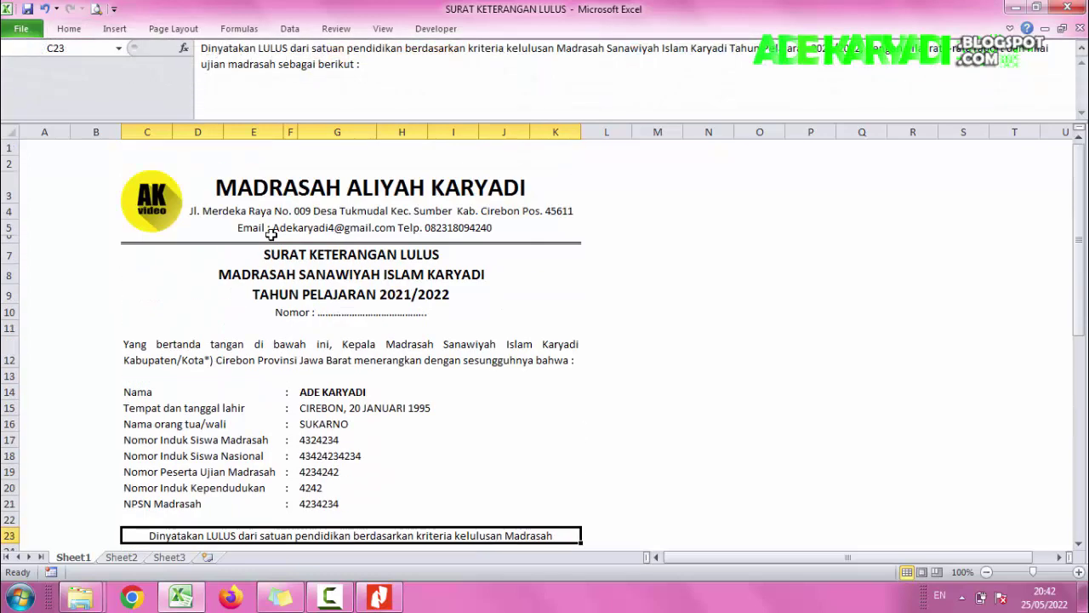
- Copy the opening paragraph's C12 formatting onto the row 23 paragraph with Format Painter
{"action": "left_click", "coordinate": [202, 356]}
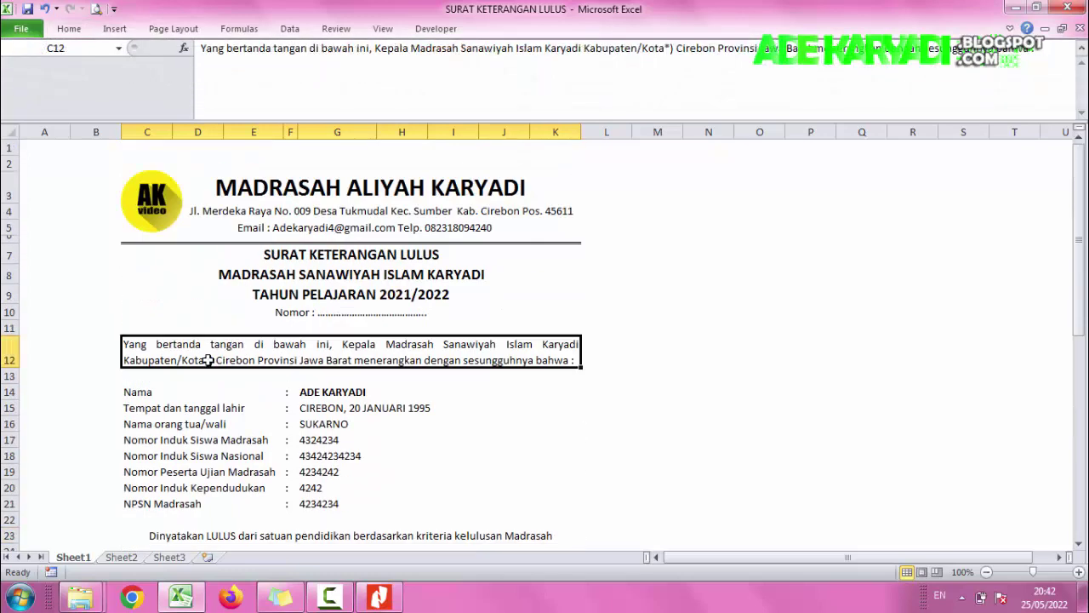
{"action": "left_click", "coordinate": [71, 28]}
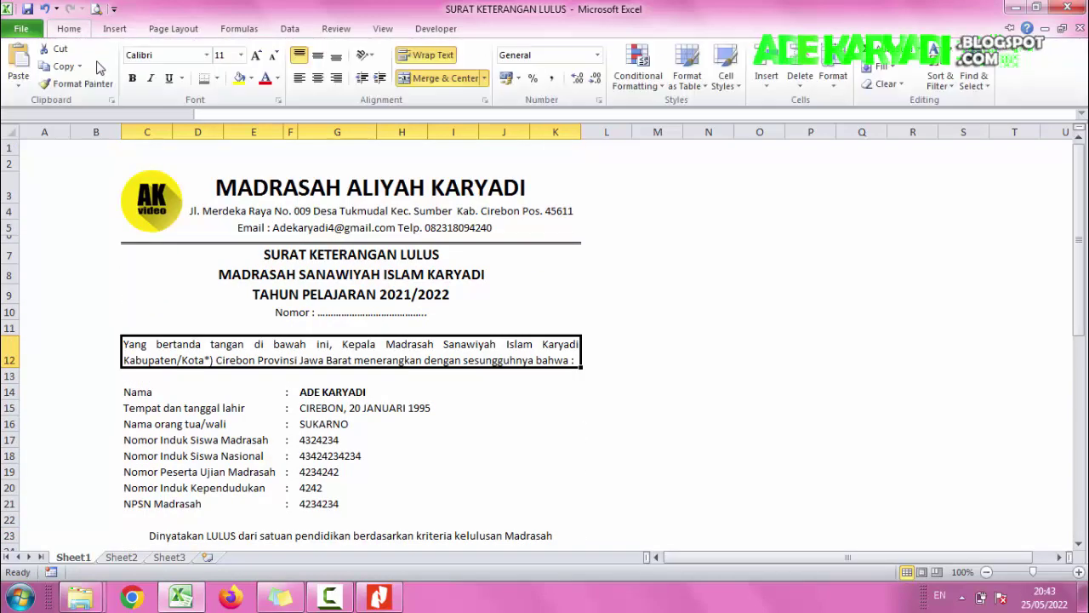
{"action": "left_click", "coordinate": [68, 84]}
{"action": "scroll", "coordinate": [194, 299], "scroll_direction": "down", "scroll_amount": 1}
{"action": "scroll", "coordinate": [194, 299], "scroll_direction": "down", "scroll_amount": 1}
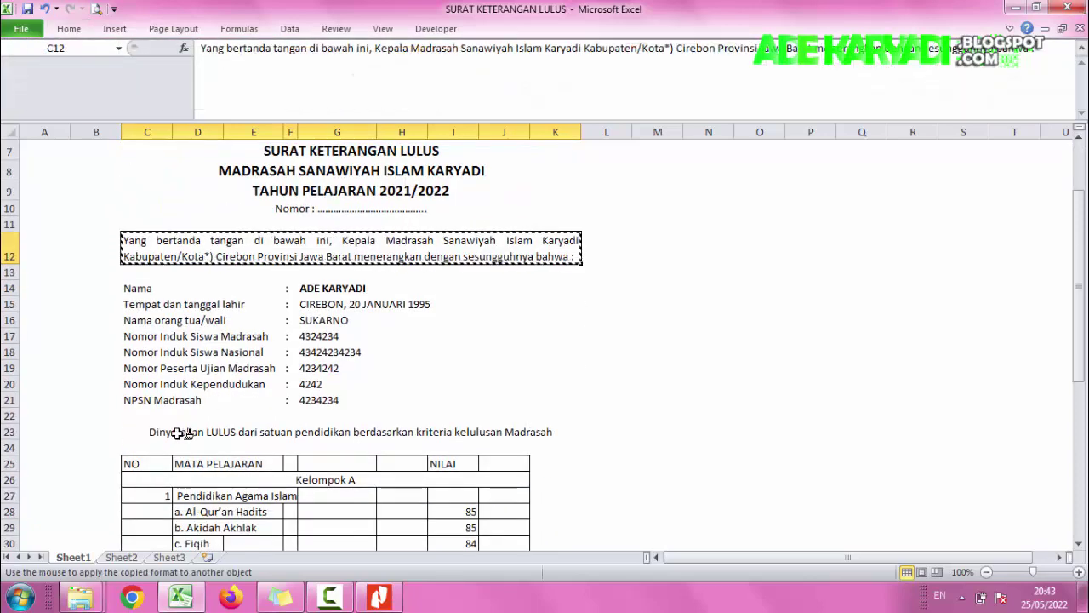
{"action": "left_click", "coordinate": [177, 432]}
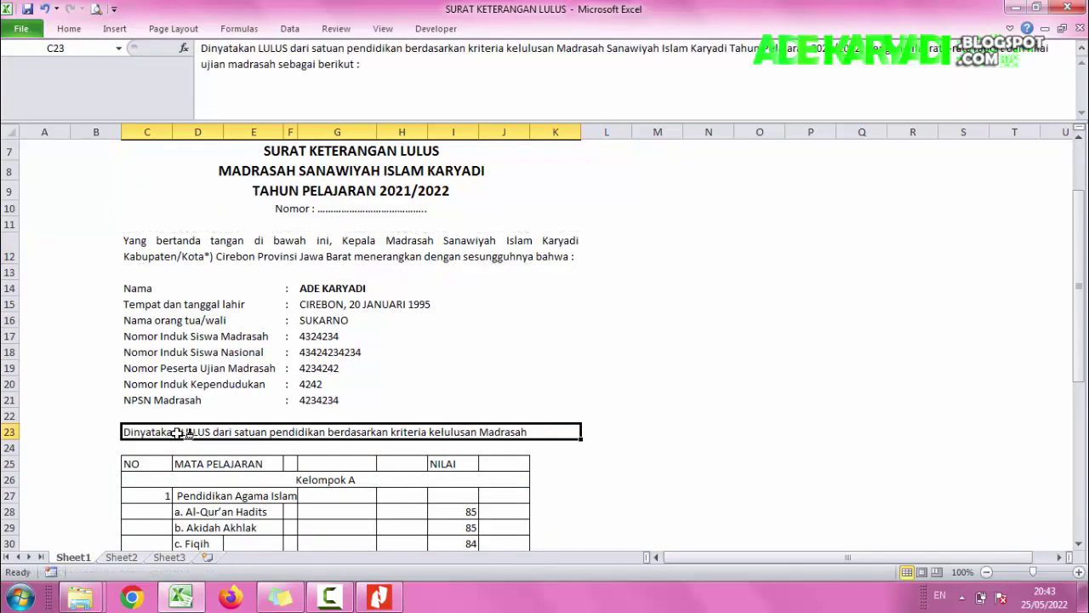
- Make row 23 tall enough to show all three justified lines
{"action": "scroll", "coordinate": [177, 432], "scroll_direction": "down", "scroll_amount": 1}
{"action": "scroll", "coordinate": [177, 432], "scroll_direction": "down", "scroll_amount": 2}
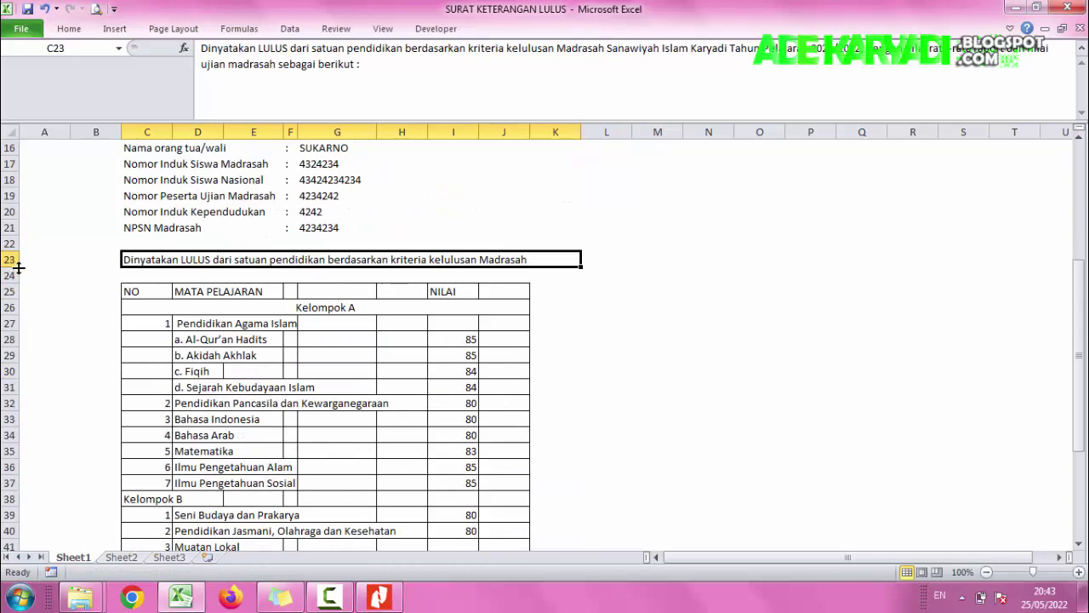
{"action": "left_click_drag", "start_coordinate": [19, 266], "coordinate": [19, 290]}
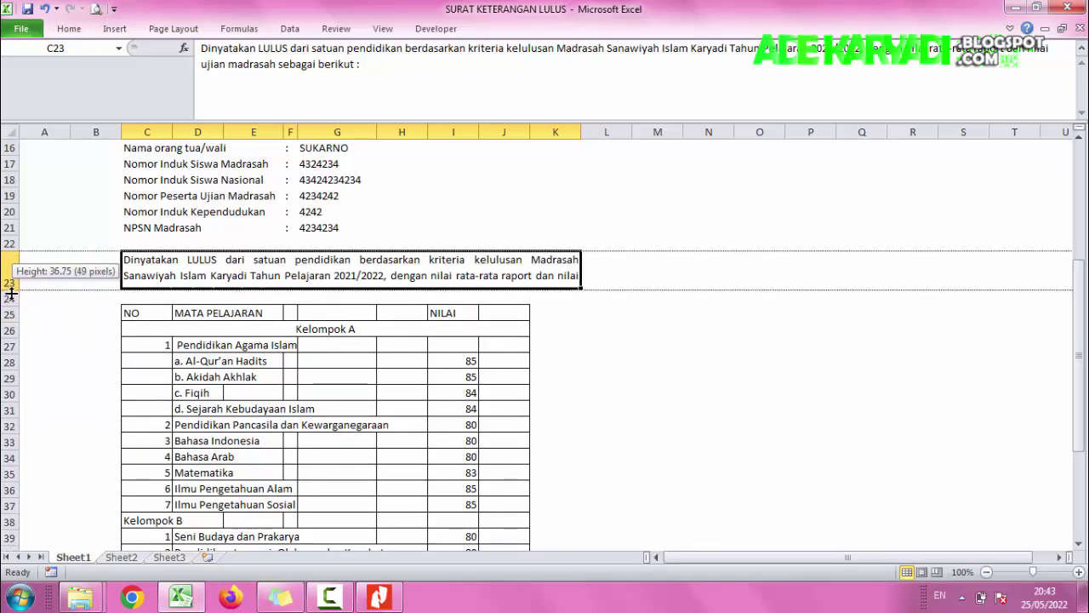
{"action": "left_click_drag", "start_coordinate": [11, 291], "coordinate": [11, 300]}
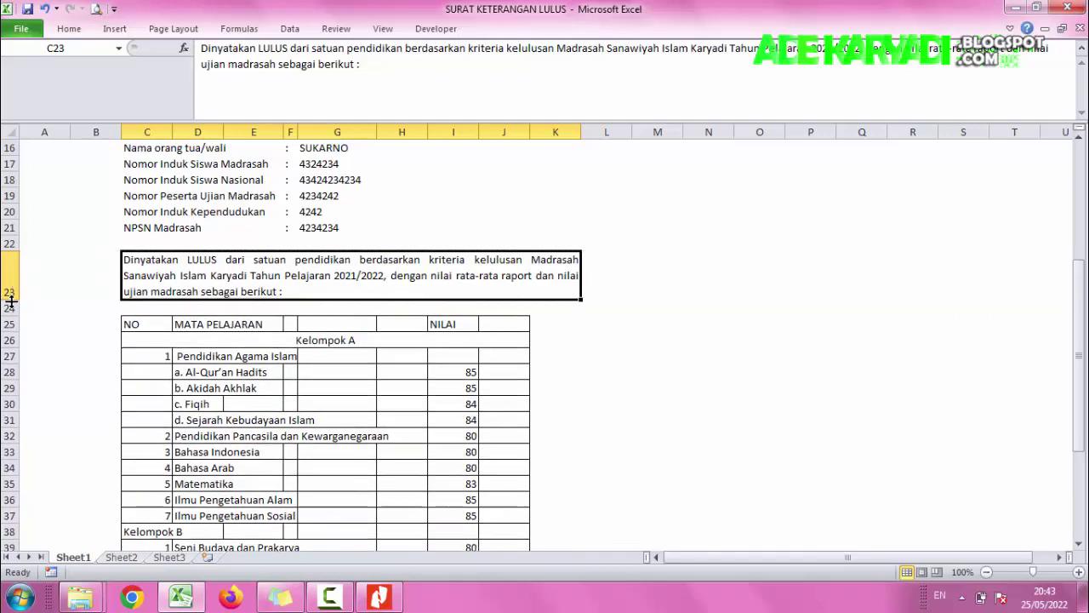
{"action": "left_click", "coordinate": [701, 296]}
{"action": "scroll", "coordinate": [305, 320], "scroll_direction": "up", "scroll_amount": 4}
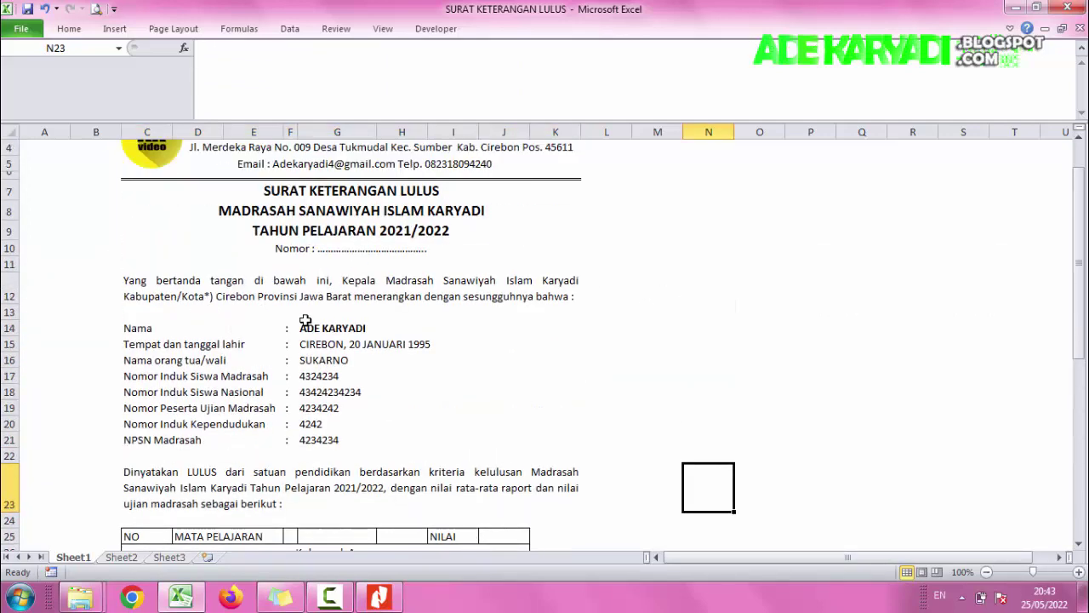
{"action": "scroll", "coordinate": [305, 320], "scroll_direction": "up", "scroll_amount": 1}
{"action": "scroll", "coordinate": [368, 330], "scroll_direction": "down", "scroll_amount": 3}
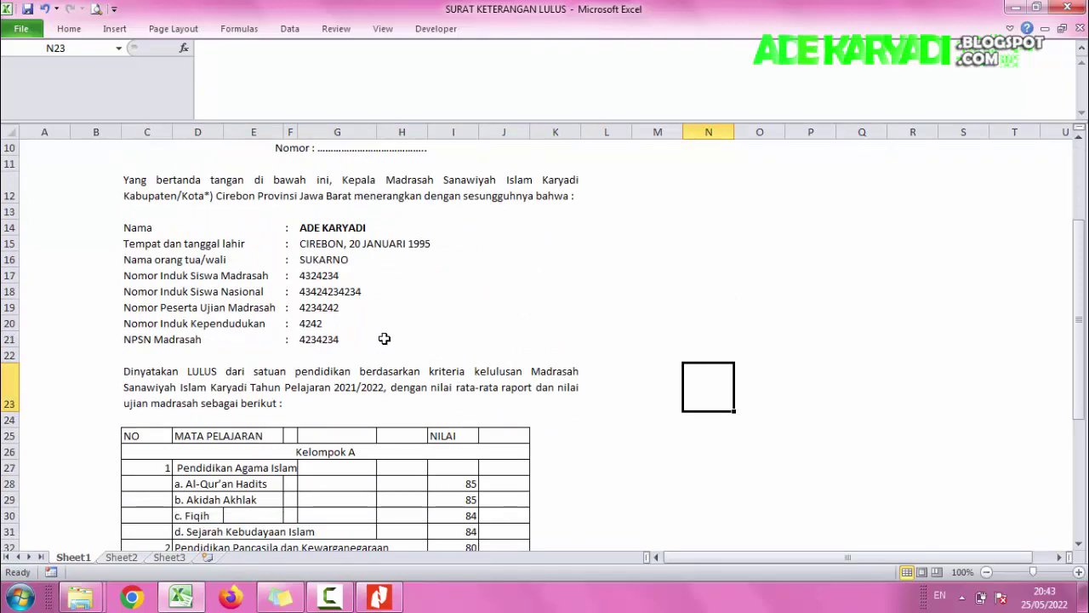
{"action": "scroll", "coordinate": [385, 339], "scroll_direction": "down", "scroll_amount": 1}
{"action": "scroll", "coordinate": [363, 354], "scroll_direction": "down", "scroll_amount": 2}
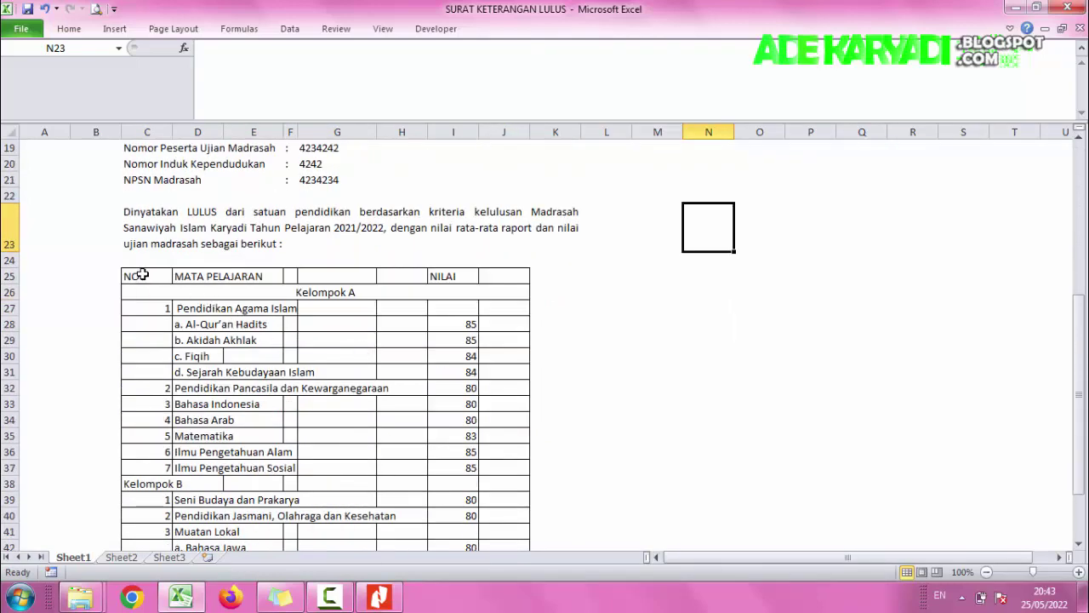
- Centre the NO header in C25 and the Kelompok A and B row numbers
{"action": "left_click_drag", "start_coordinate": [141, 274], "coordinate": [143, 451]}
{"action": "left_click", "coordinate": [190, 387]}
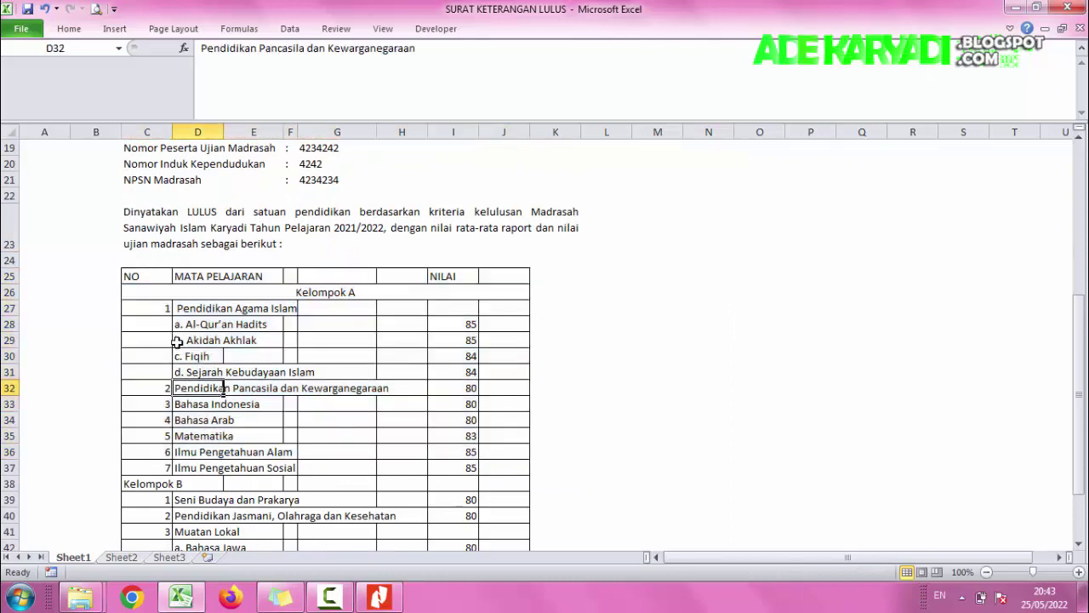
{"action": "left_click", "coordinate": [156, 275]}
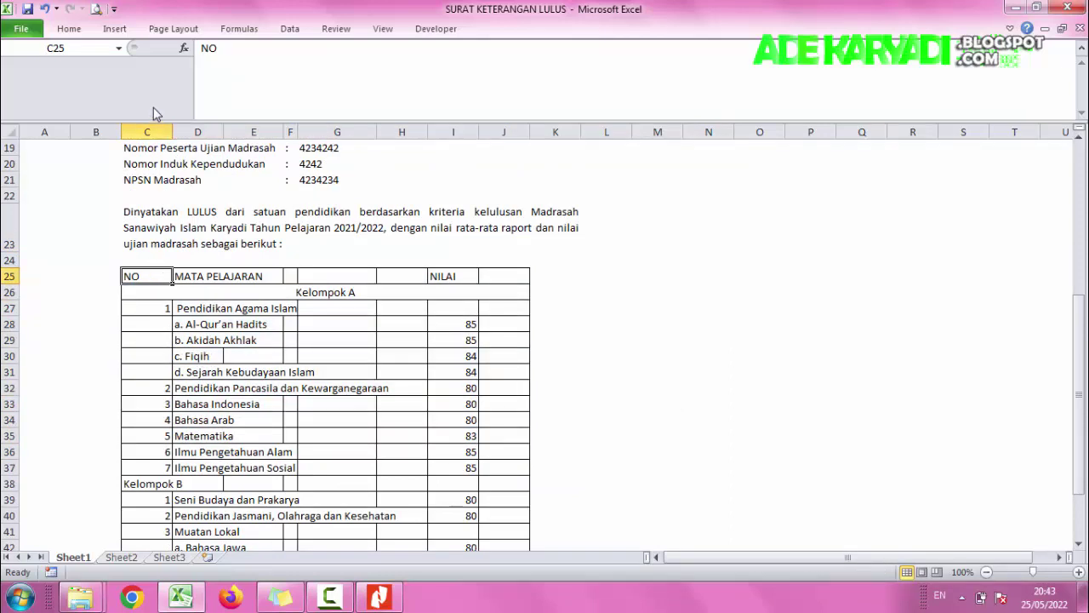
{"action": "left_click", "coordinate": [70, 28]}
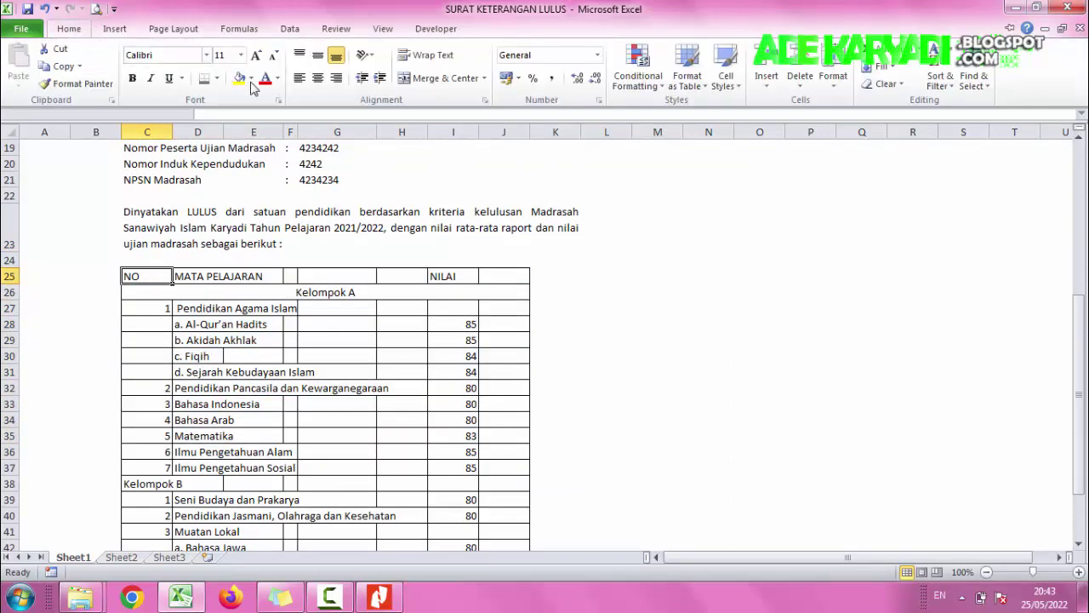
{"action": "left_click", "coordinate": [317, 78]}
{"action": "left_click_drag", "start_coordinate": [159, 309], "coordinate": [154, 459]}
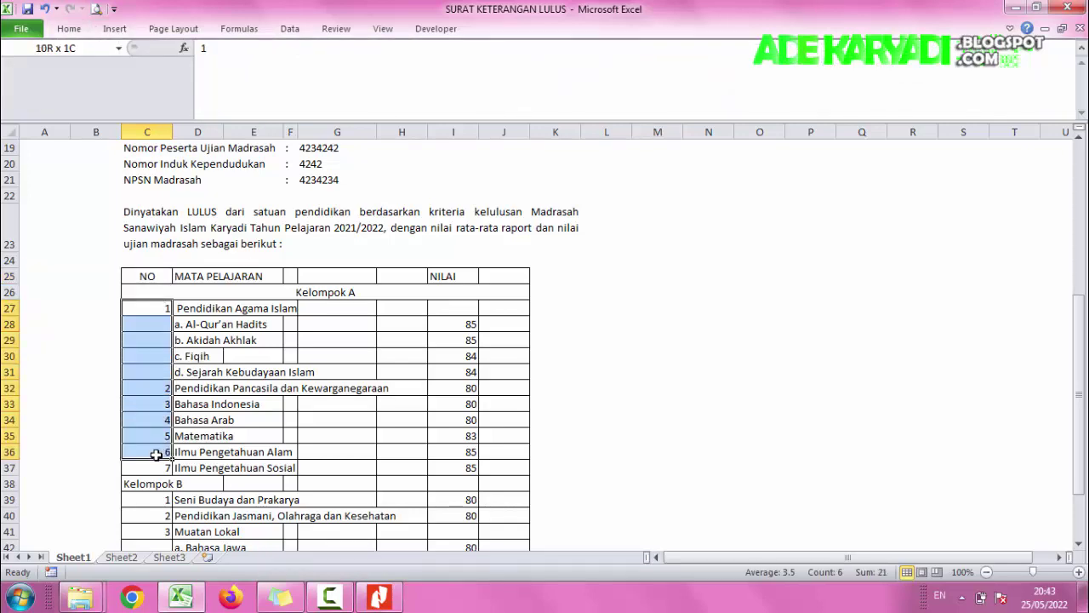
{"action": "left_click", "coordinate": [69, 28]}
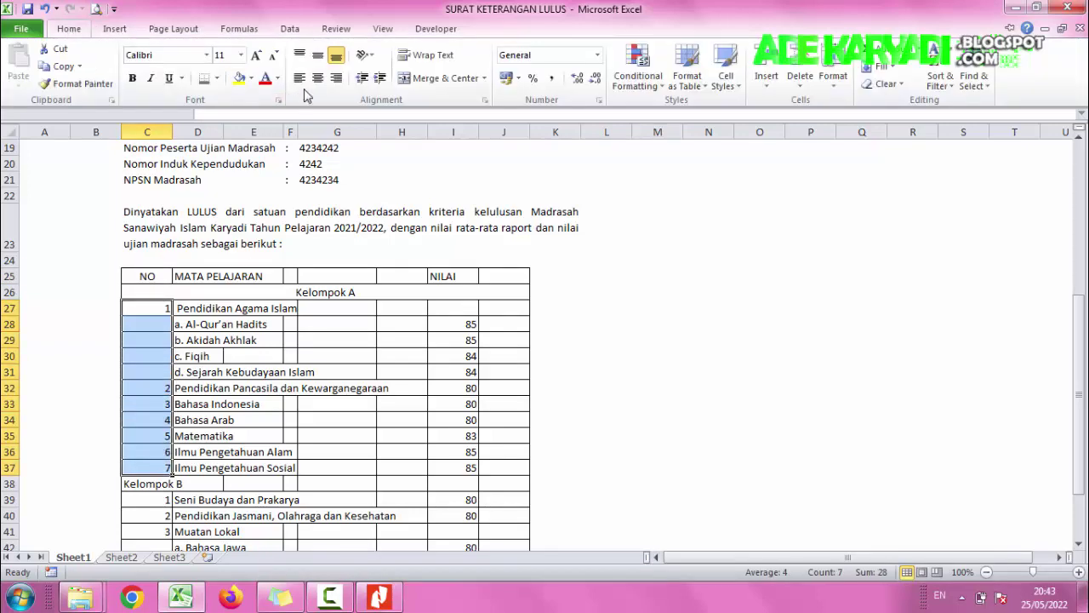
{"action": "left_click", "coordinate": [318, 78]}
{"action": "scroll", "coordinate": [255, 389], "scroll_direction": "down", "scroll_amount": 4}
{"action": "scroll", "coordinate": [255, 389], "scroll_direction": "down", "scroll_amount": 1}
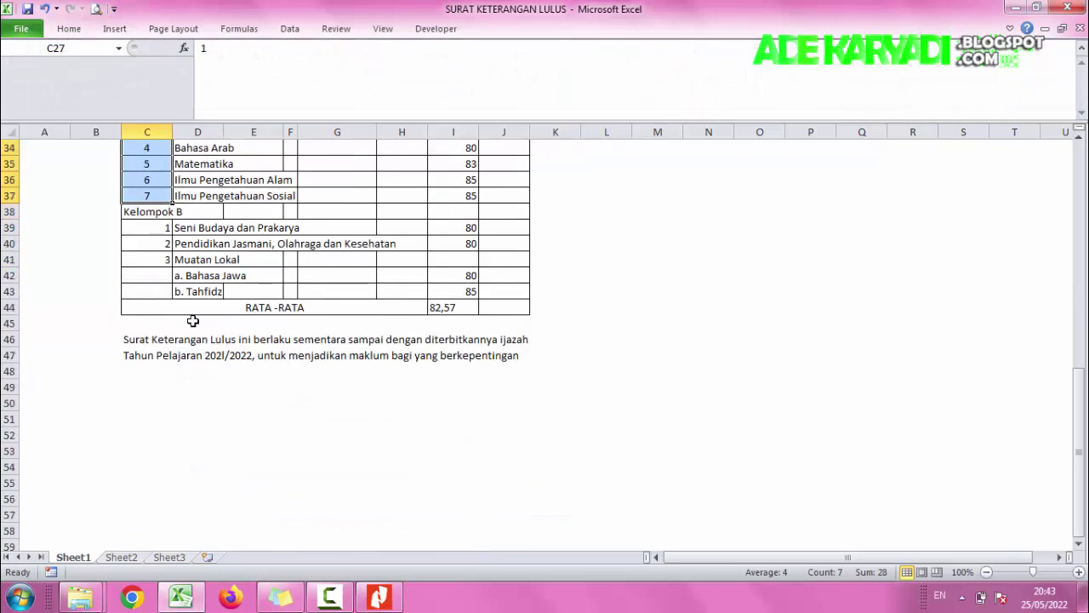
{"action": "left_click_drag", "start_coordinate": [146, 228], "coordinate": [145, 298]}
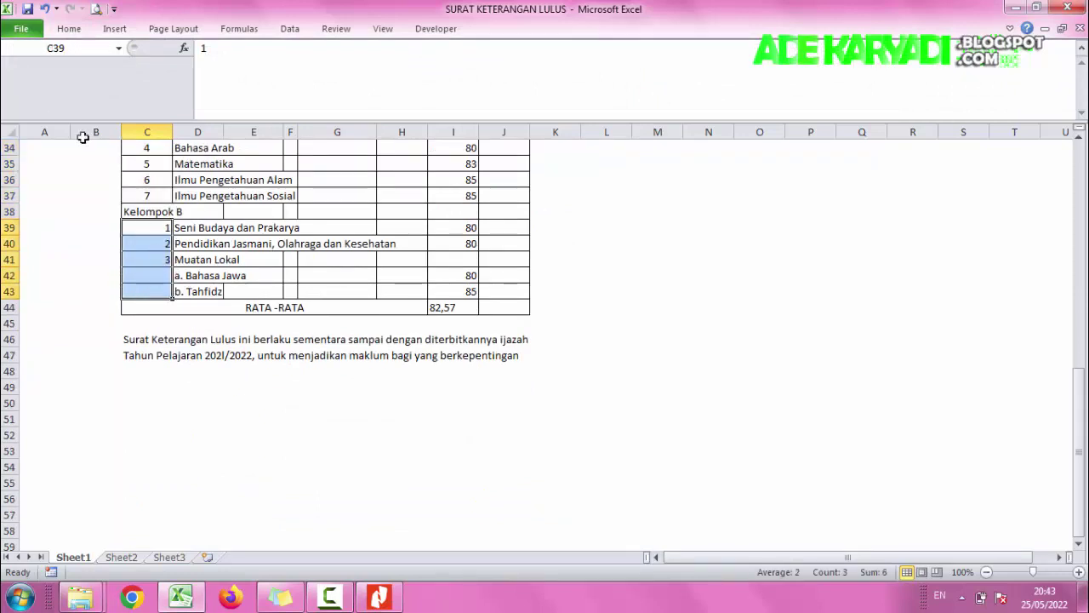
{"action": "left_click", "coordinate": [69, 28]}
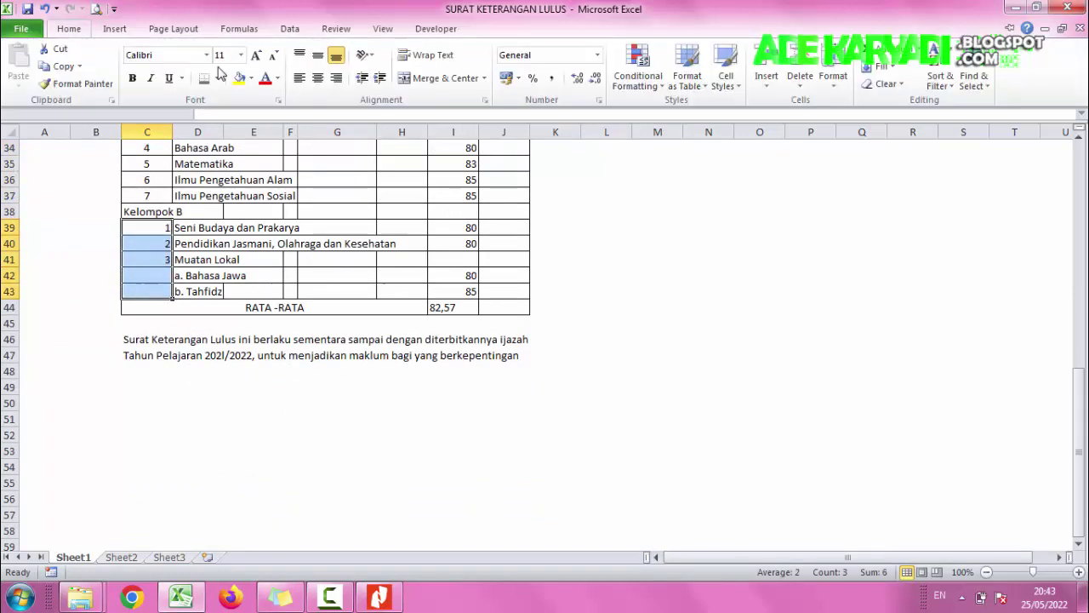
{"action": "left_click", "coordinate": [317, 77]}
{"action": "left_click", "coordinate": [307, 254]}
- Merge and centre MATA PELAJARAN across D25:H25 and NILAI across I25:J25
{"action": "scroll", "coordinate": [289, 304], "scroll_direction": "up", "scroll_amount": 3}
{"action": "scroll", "coordinate": [286, 304], "scroll_direction": "up", "scroll_amount": 2}
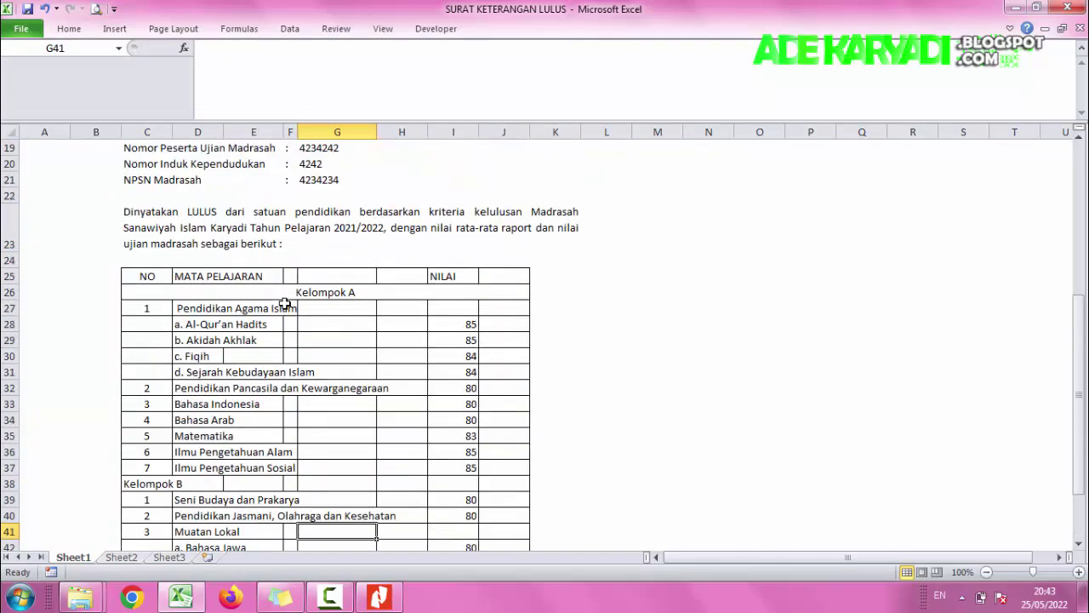
{"action": "left_click_drag", "start_coordinate": [219, 276], "coordinate": [407, 276]}
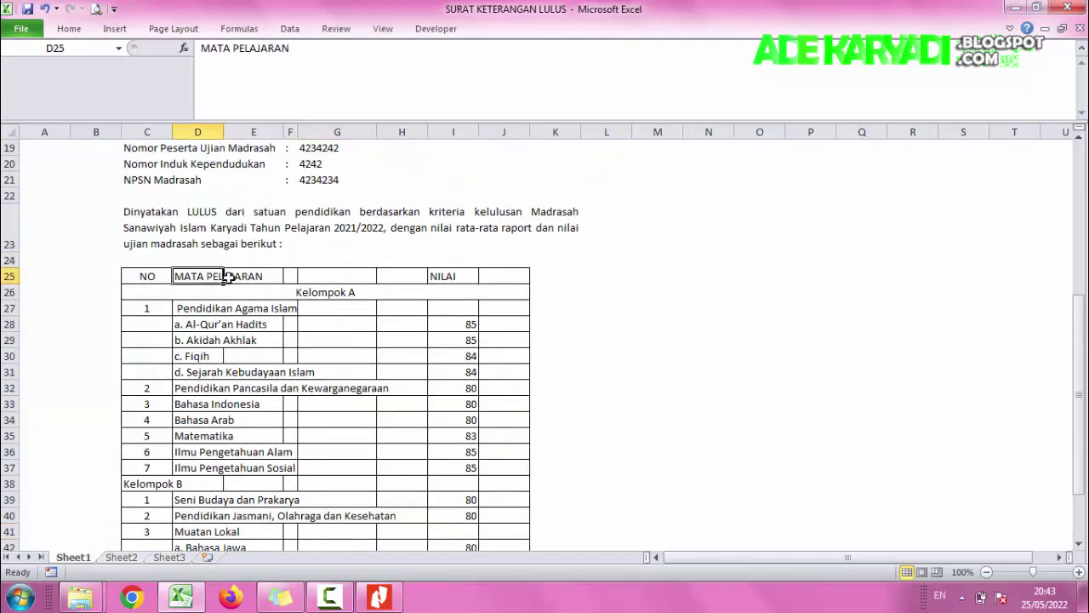
{"action": "left_click", "coordinate": [72, 28]}
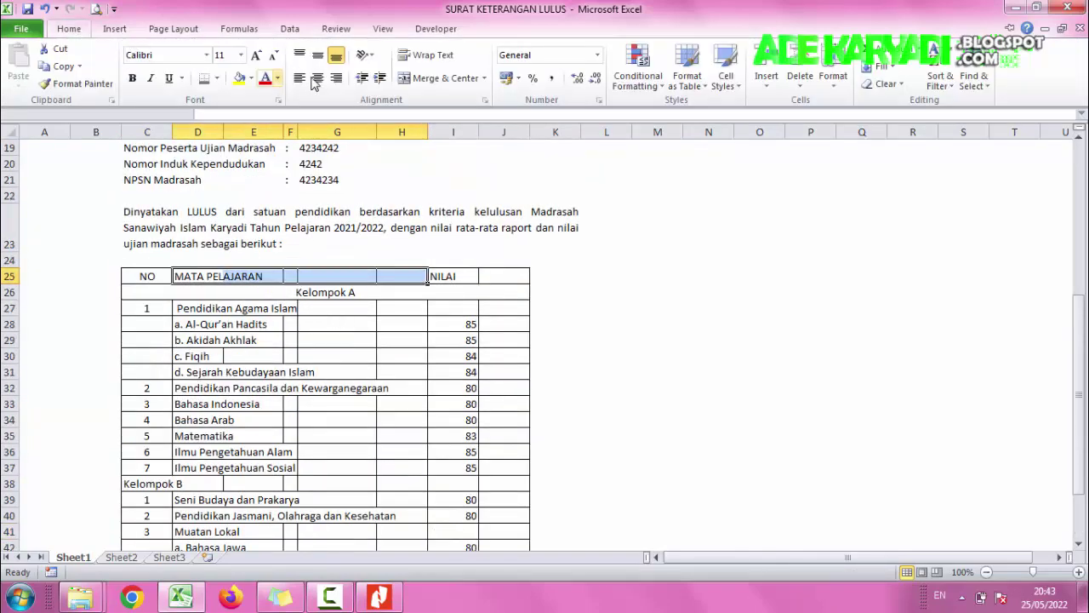
{"action": "left_click", "coordinate": [438, 80]}
{"action": "left_click_drag", "start_coordinate": [449, 281], "coordinate": [489, 277]}
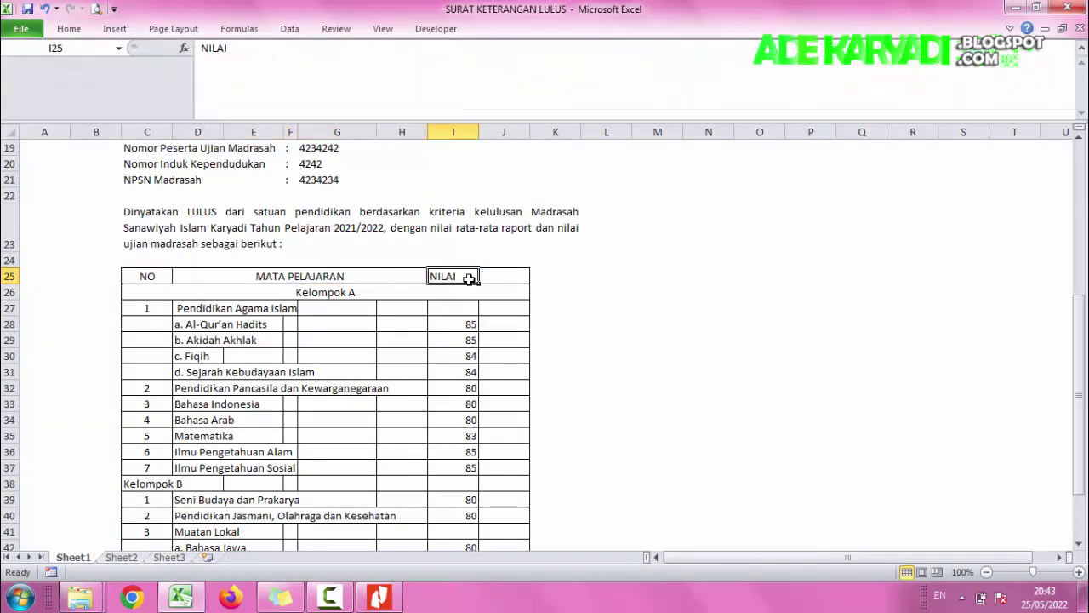
{"action": "left_click", "coordinate": [71, 28]}
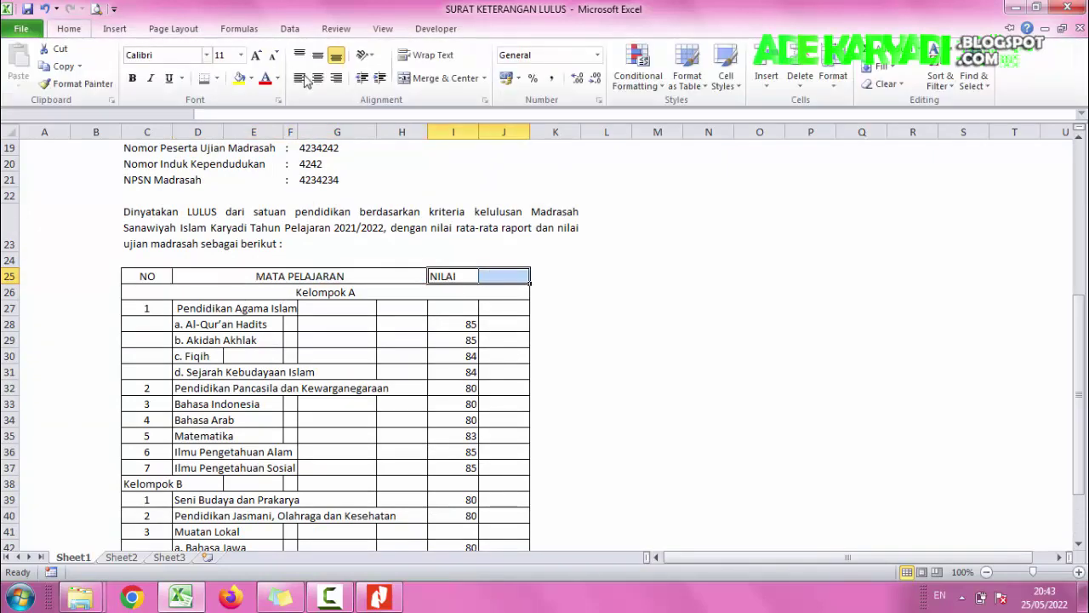
{"action": "left_click", "coordinate": [425, 78]}
{"action": "scroll", "coordinate": [561, 349], "scroll_direction": "up", "scroll_amount": 4}
{"action": "scroll", "coordinate": [569, 359], "scroll_direction": "up", "scroll_amount": 1}
{"action": "scroll", "coordinate": [568, 358], "scroll_direction": "down", "scroll_amount": 3}
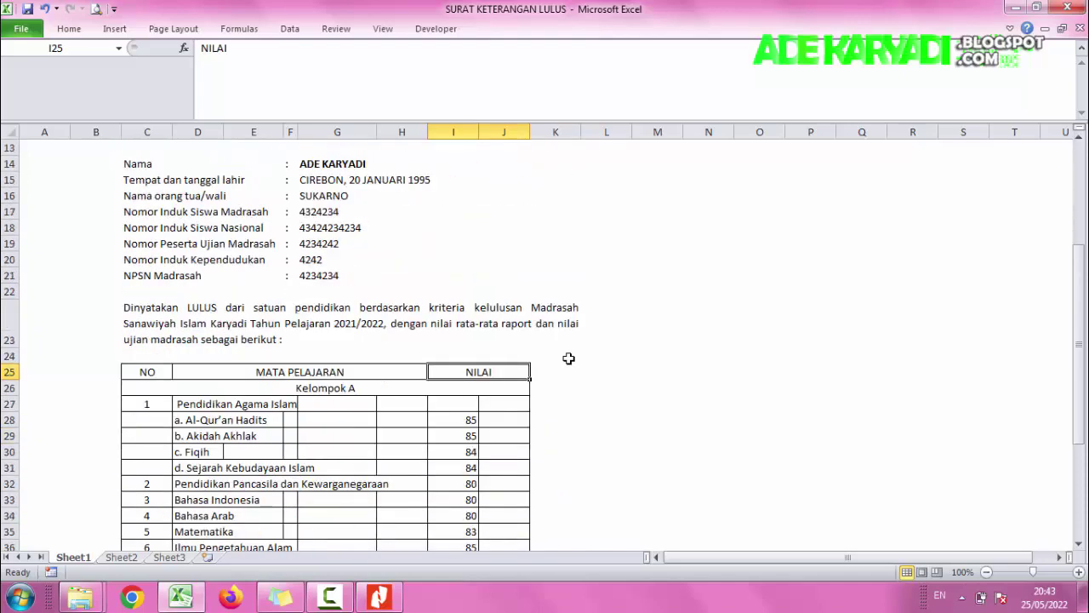
{"action": "scroll", "coordinate": [568, 358], "scroll_direction": "down", "scroll_amount": 2}
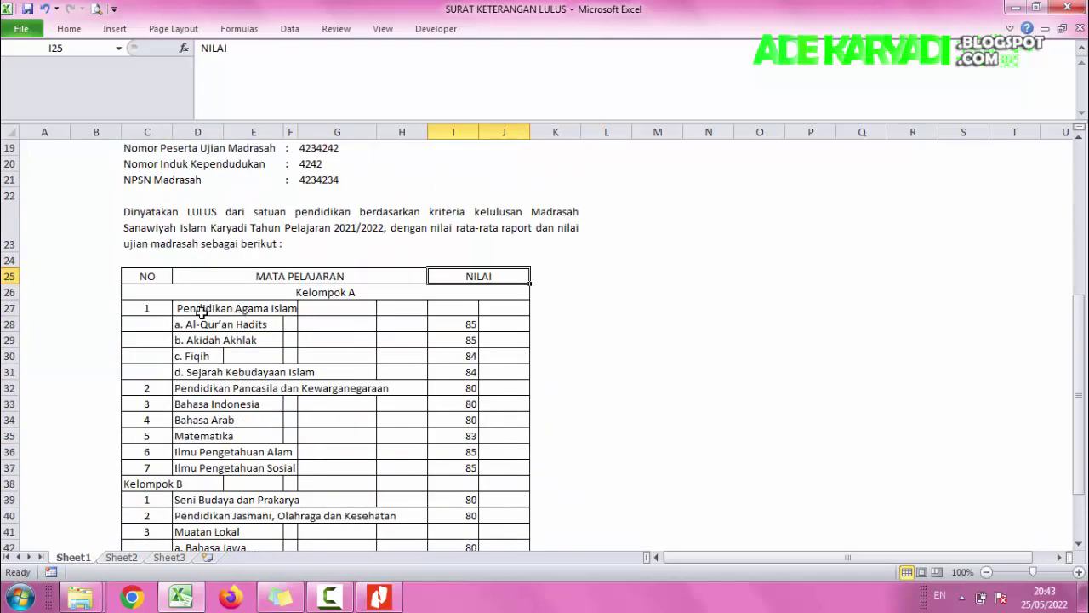
- Merge Pendidikan Agama Islam across D27:H27, paint that format onto rows 28–37, left-aligned
{"action": "left_click_drag", "start_coordinate": [187, 310], "coordinate": [417, 314]}
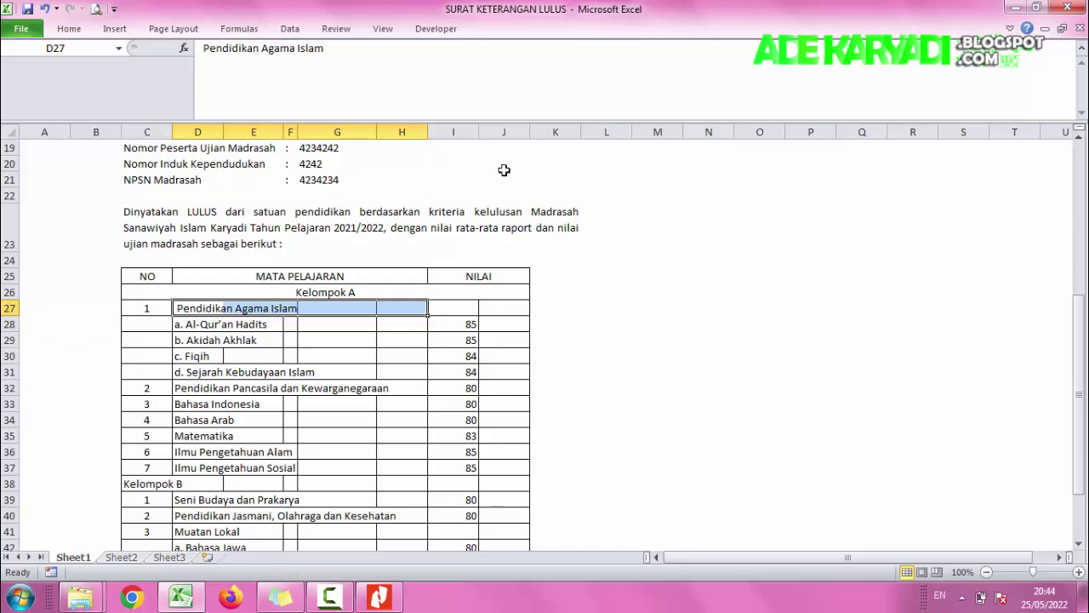
{"action": "left_click", "coordinate": [71, 34]}
{"action": "left_click", "coordinate": [446, 80]}
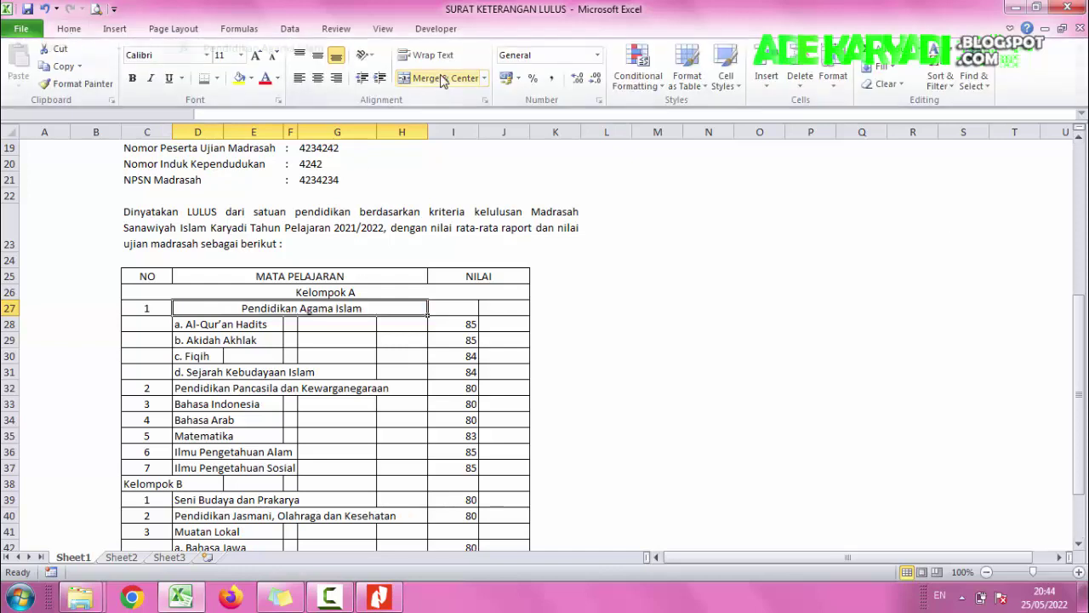
{"action": "left_click", "coordinate": [202, 384]}
{"action": "left_click", "coordinate": [198, 303]}
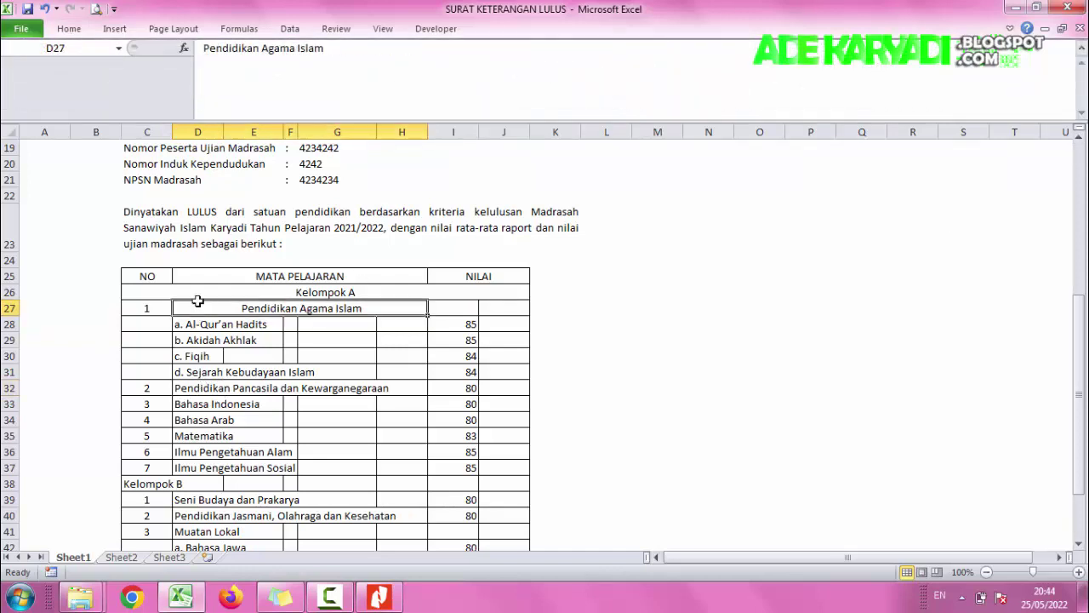
{"action": "left_click", "coordinate": [72, 28]}
{"action": "left_click", "coordinate": [72, 83]}
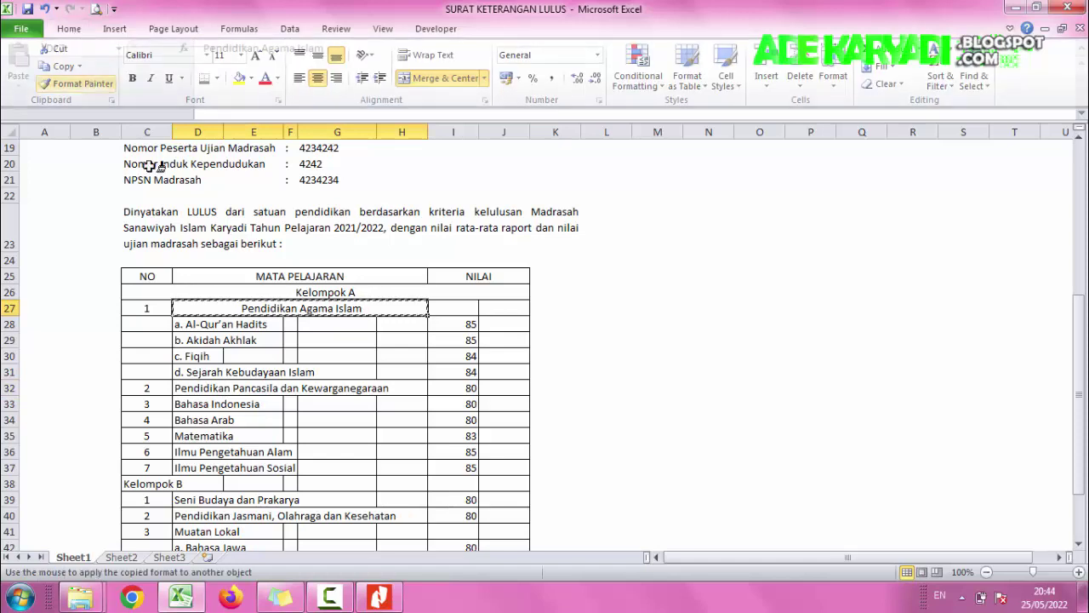
{"action": "left_click_drag", "start_coordinate": [189, 331], "coordinate": [406, 468]}
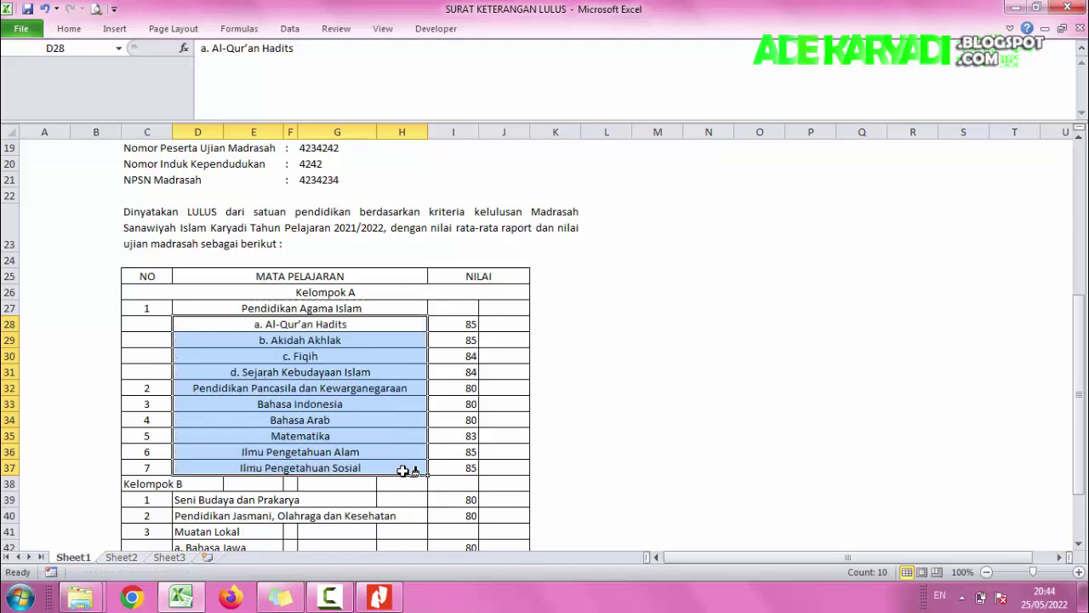
{"action": "left_click", "coordinate": [74, 31]}
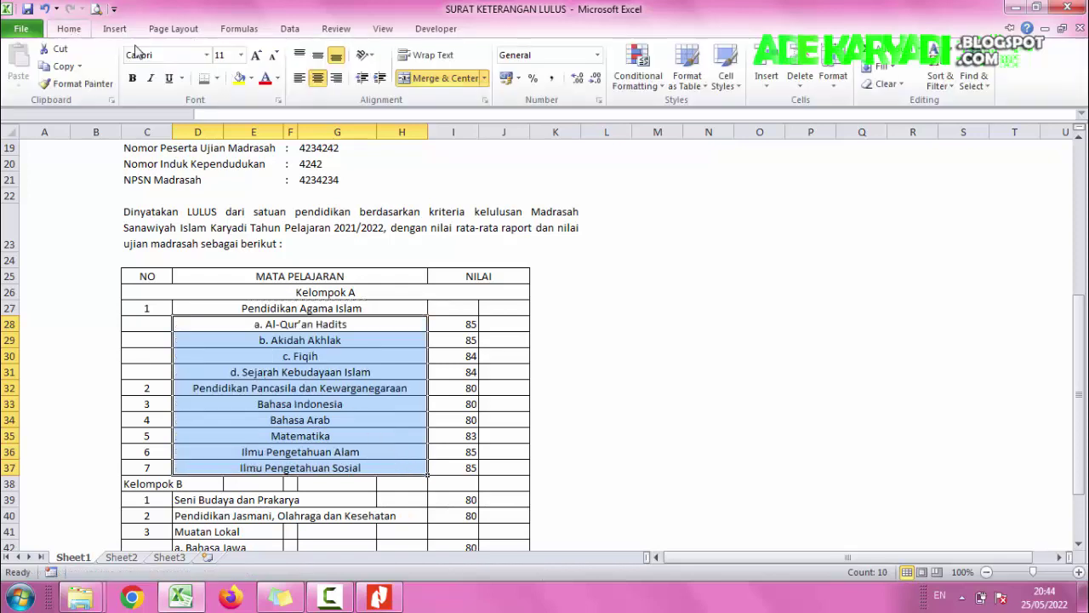
{"action": "left_click", "coordinate": [300, 77]}
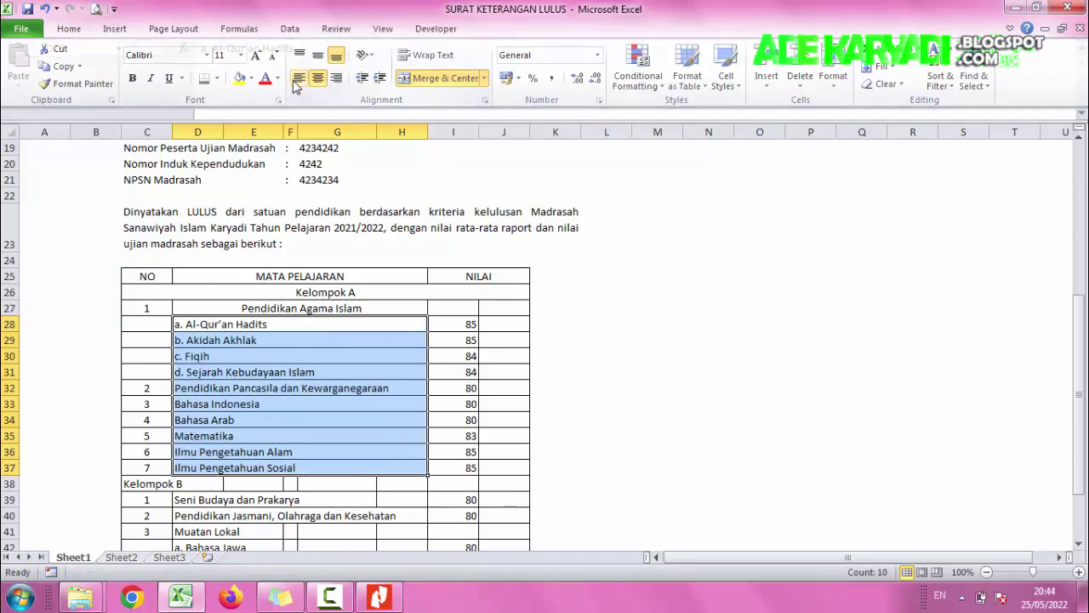
{"action": "left_click", "coordinate": [311, 328]}
- Merge and centre Kelompok B across C38:J38 and paint merged subject format onto D39:H43
{"action": "scroll", "coordinate": [310, 328], "scroll_direction": "down", "scroll_amount": 4}
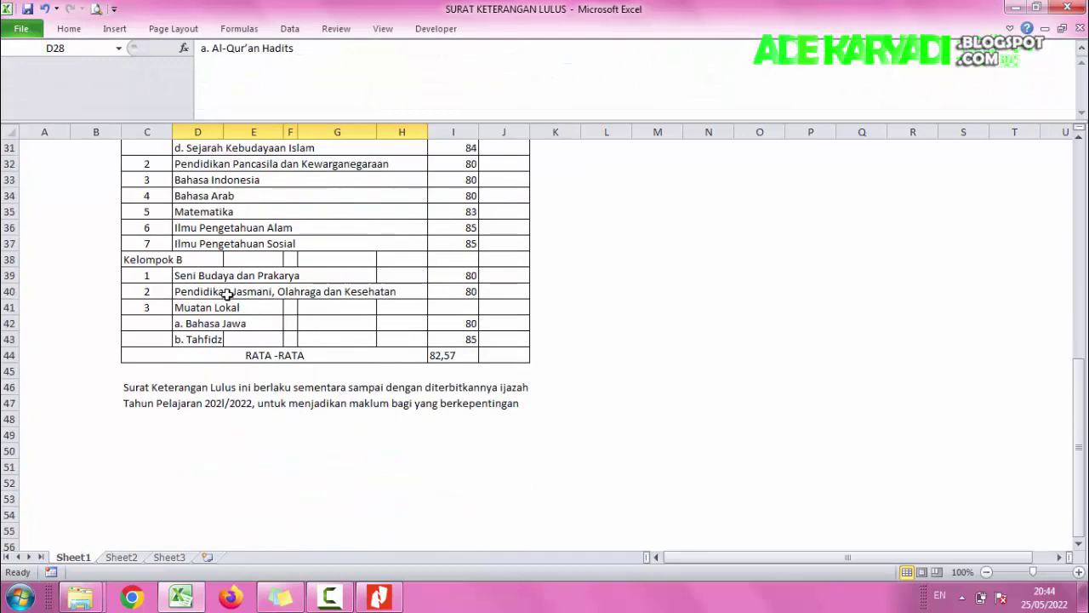
{"action": "left_click_drag", "start_coordinate": [174, 256], "coordinate": [506, 260]}
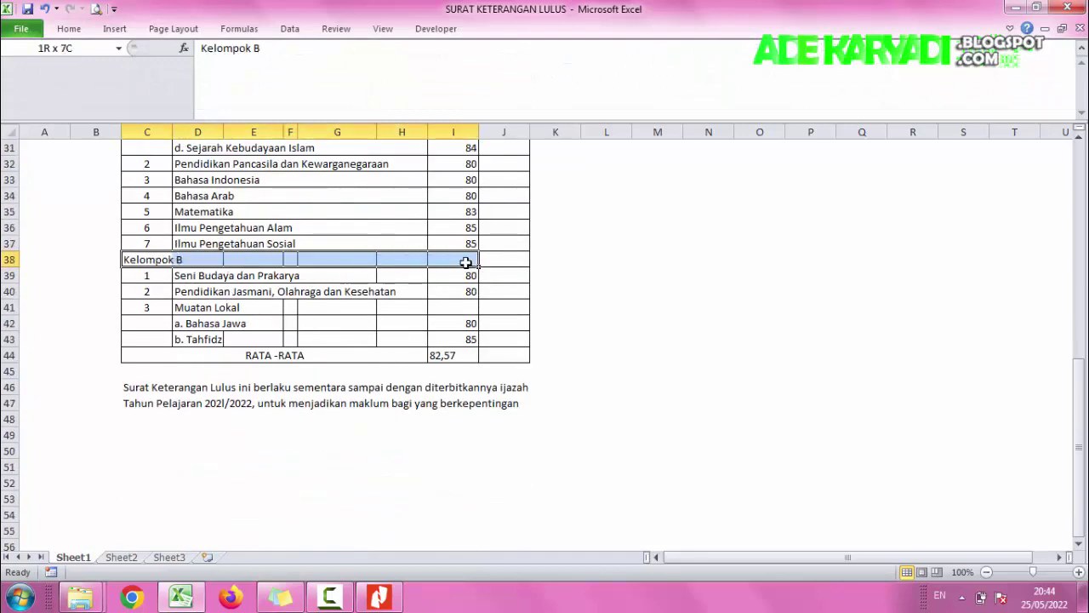
{"action": "left_click", "coordinate": [69, 29]}
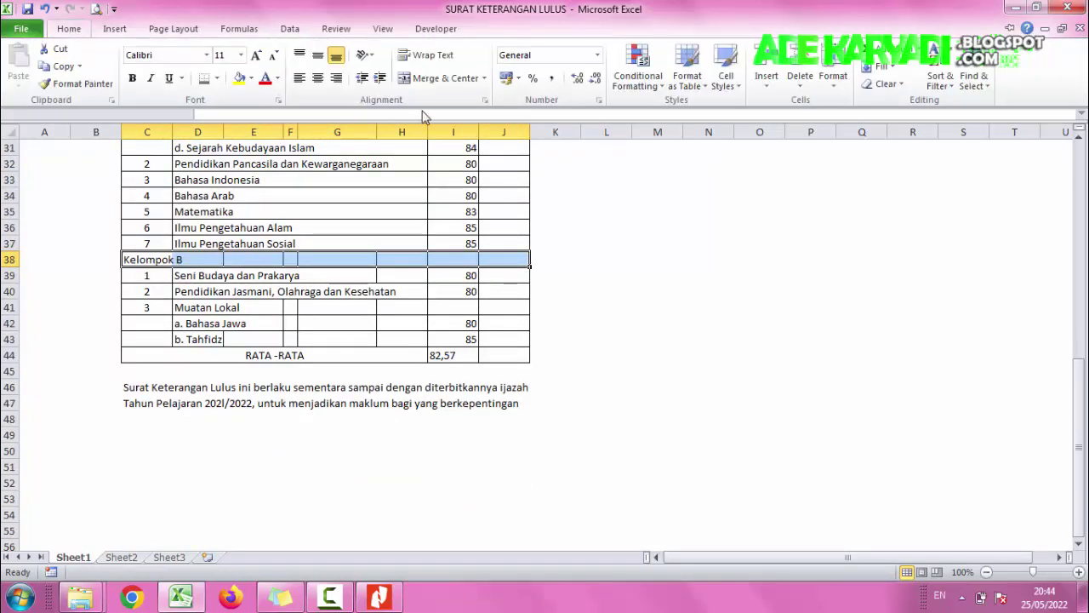
{"action": "left_click", "coordinate": [430, 78]}
{"action": "left_click", "coordinate": [229, 244]}
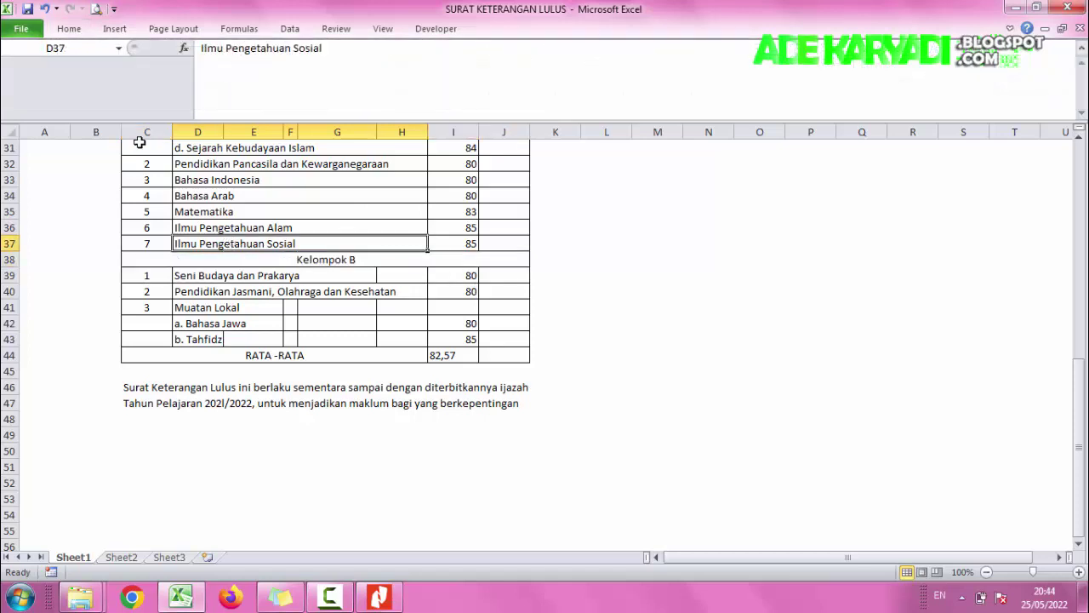
{"action": "left_click", "coordinate": [69, 29]}
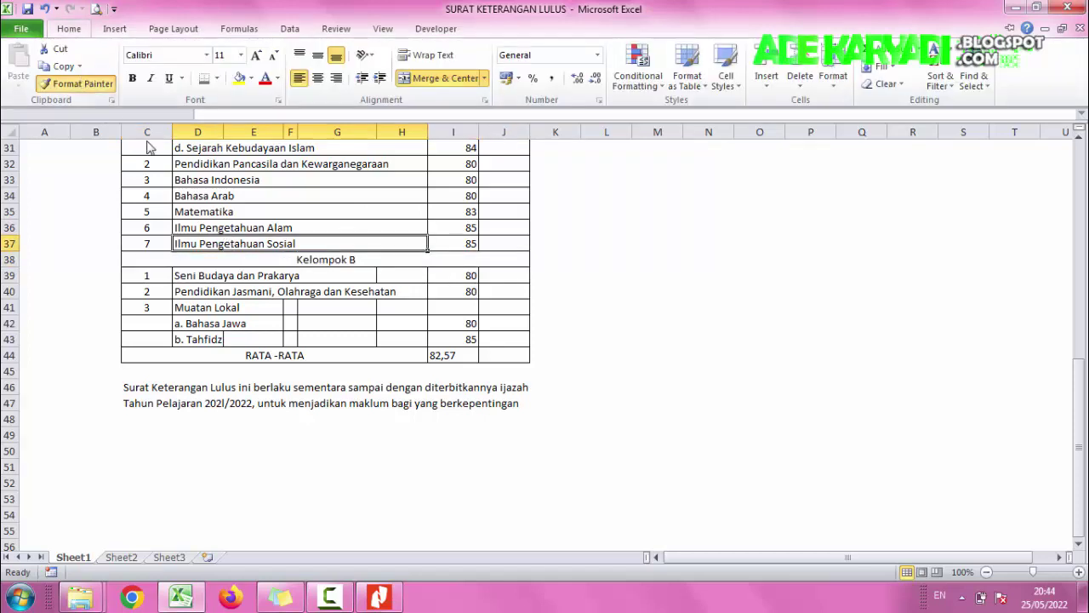
{"action": "left_click", "coordinate": [60, 88]}
{"action": "left_click_drag", "start_coordinate": [184, 279], "coordinate": [389, 339]}
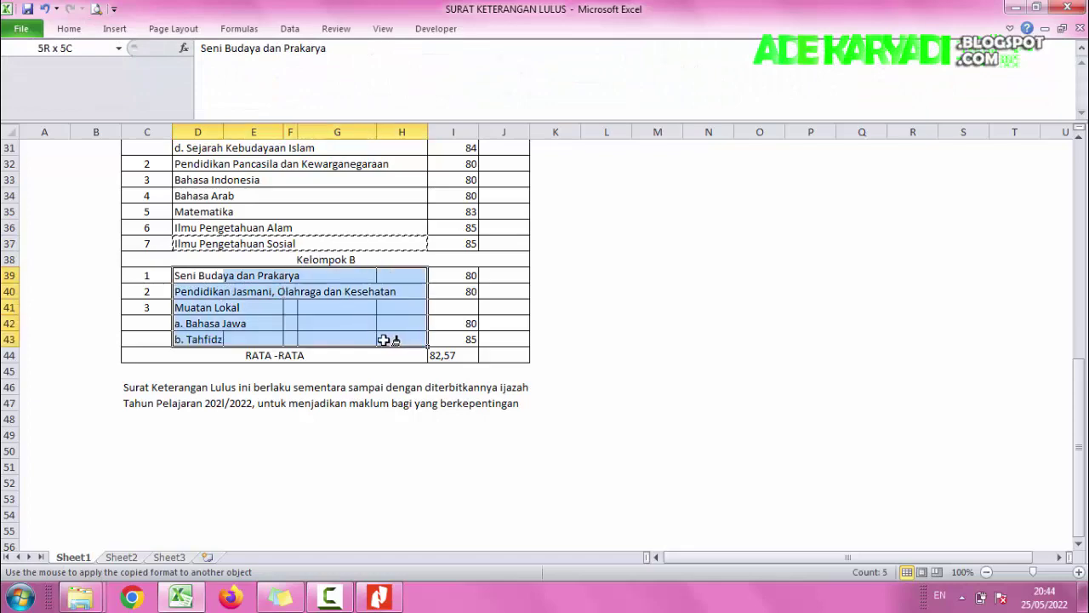
- Switch to the reference PDF in Nitro Pro and scroll up through it
{"action": "scroll", "coordinate": [396, 337], "scroll_direction": "up", "scroll_amount": 4}
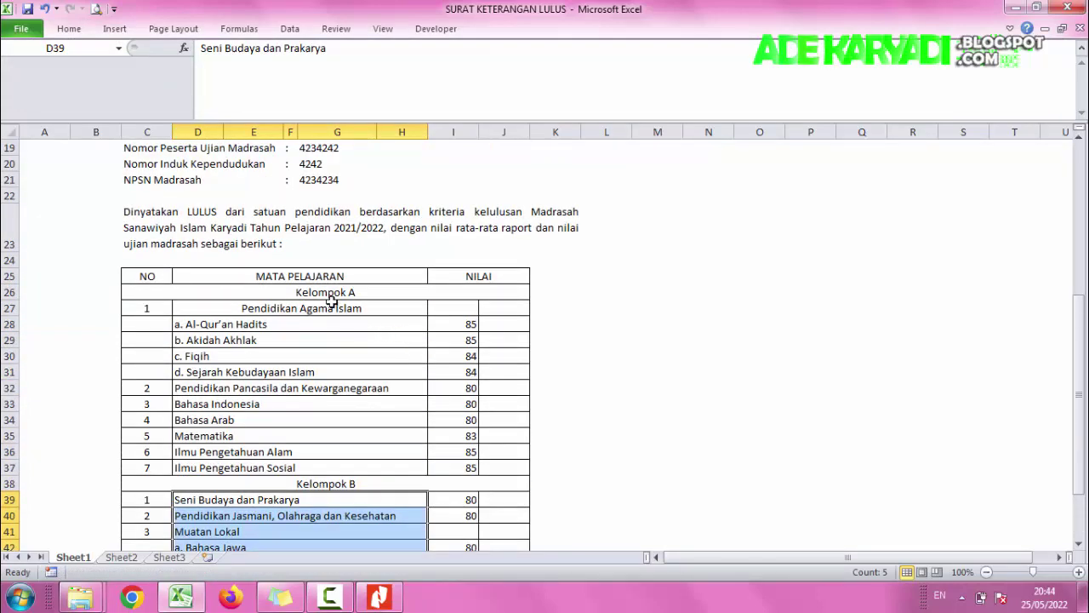
{"action": "left_click", "coordinate": [390, 603]}
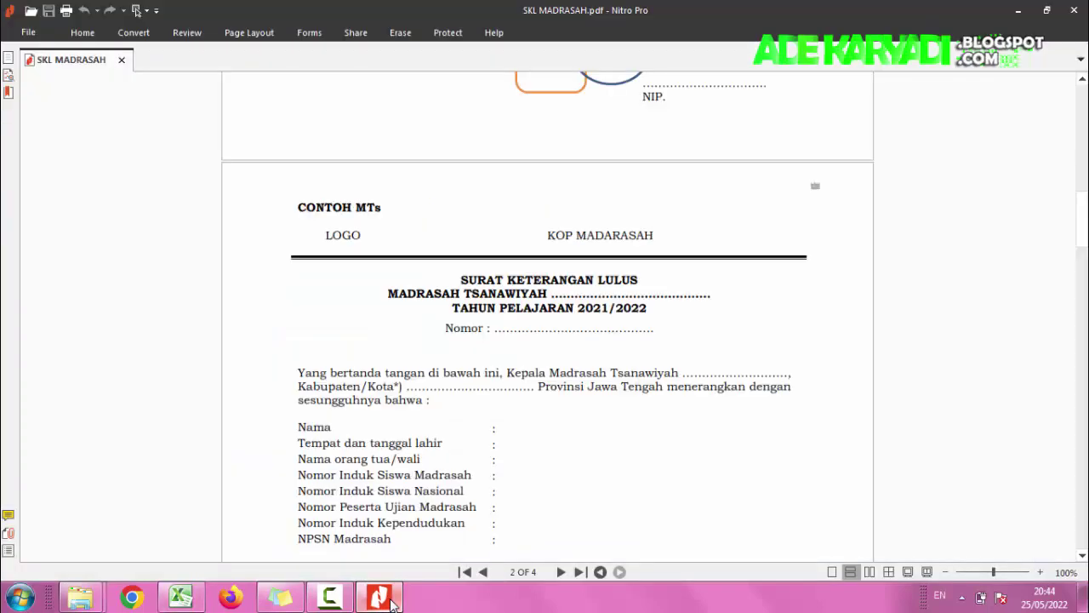
{"action": "scroll", "coordinate": [398, 254], "scroll_direction": "up", "scroll_amount": 5}
{"action": "scroll", "coordinate": [398, 254], "scroll_direction": "up", "scroll_amount": 5}
{"action": "scroll", "coordinate": [398, 254], "scroll_direction": "up", "scroll_amount": 1}
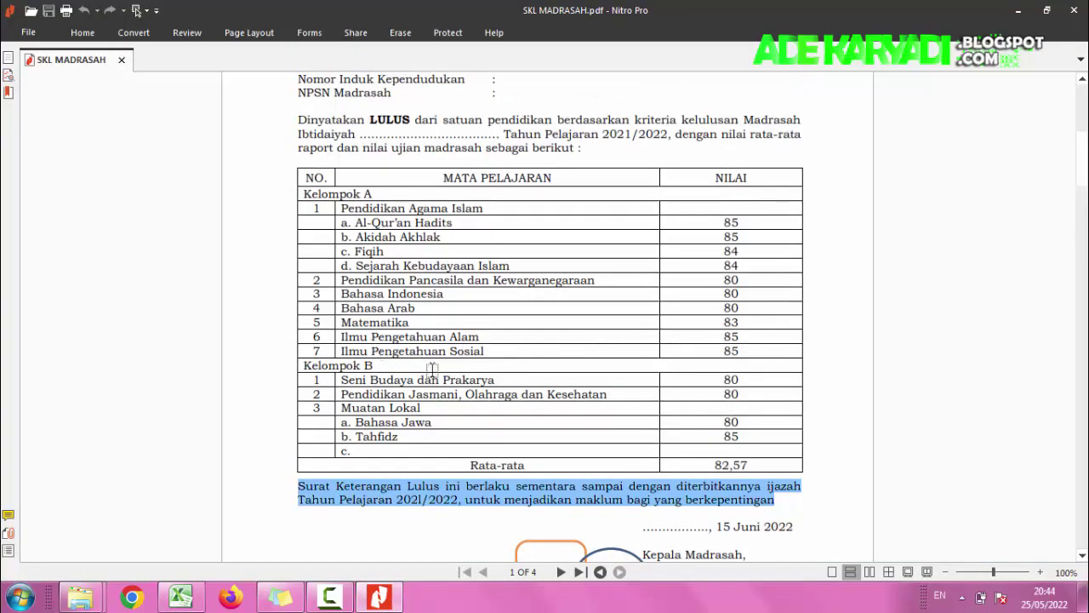
- Minimize the Nitro Pro certificate PDF to bring the Excel workbook back into view
{"action": "left_click", "coordinate": [393, 597]}
- Left-align the Kelompok A and Kelompok B group headings in C26 and C38
{"action": "scroll", "coordinate": [247, 309], "scroll_direction": "down", "scroll_amount": 2}
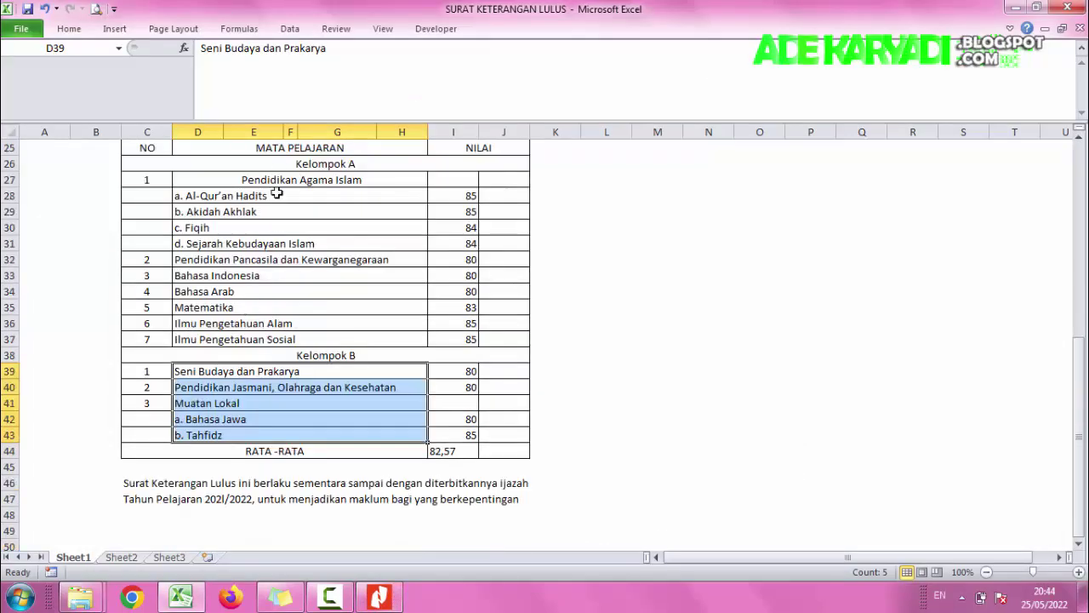
{"action": "left_click", "coordinate": [280, 168]}
{"action": "left_click", "coordinate": [267, 354], "text": "ctrl"}
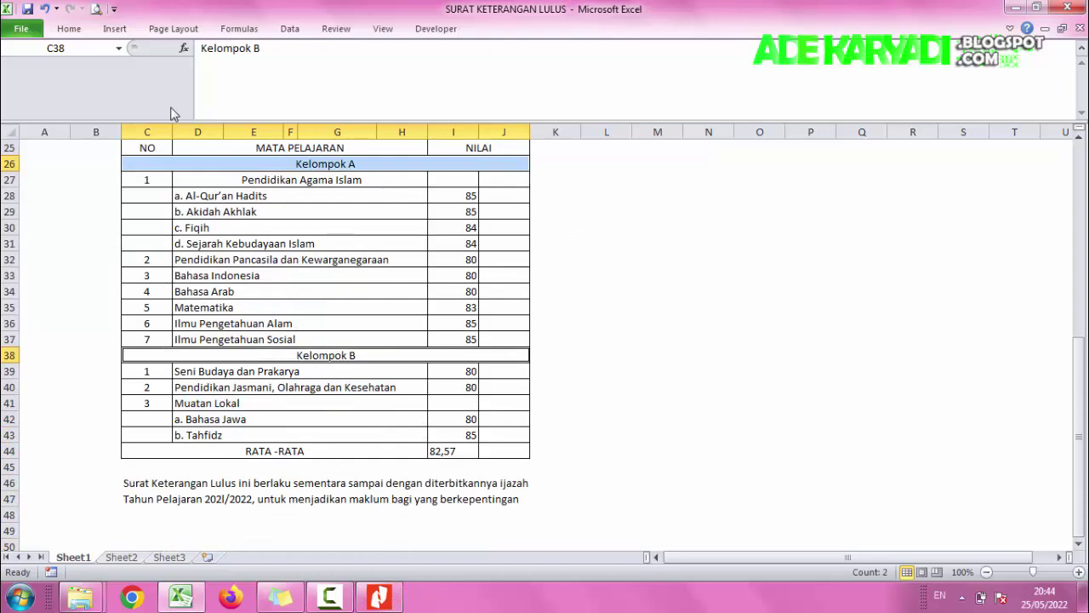
{"action": "left_click", "coordinate": [79, 29]}
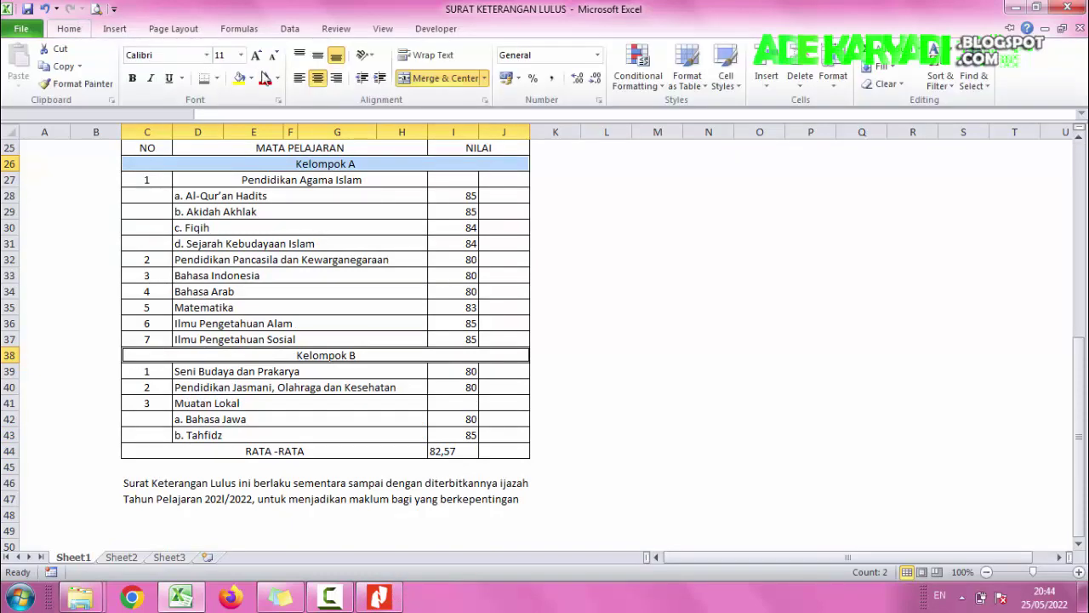
{"action": "left_click", "coordinate": [296, 79]}
{"action": "left_click", "coordinate": [382, 258]}
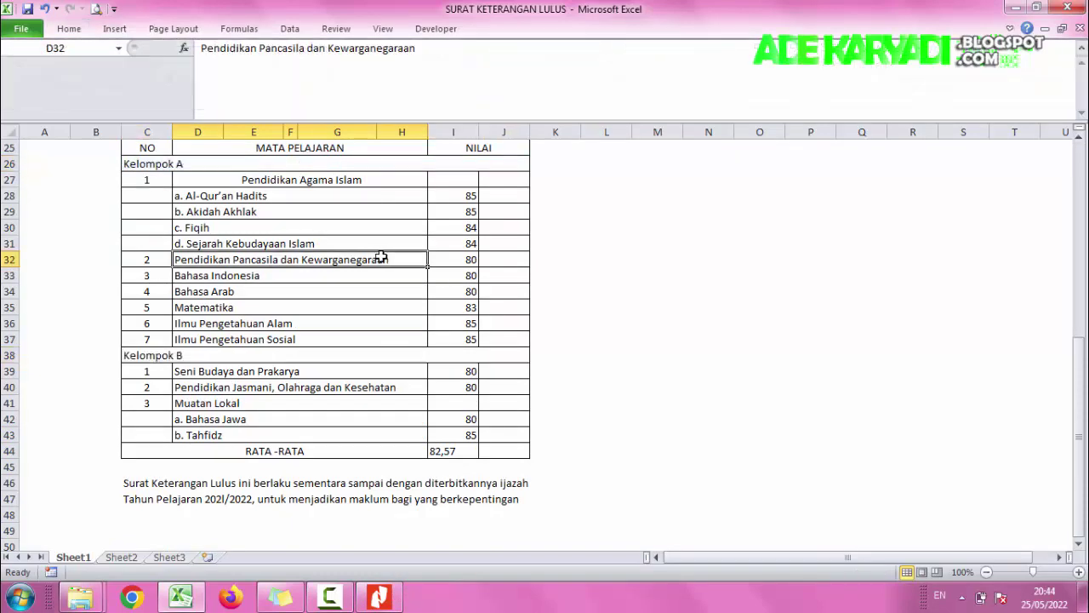
- Unmerge and re-merge the NILAI heading so it is centred across I25:K25
{"action": "scroll", "coordinate": [481, 267], "scroll_direction": "up", "scroll_amount": 1}
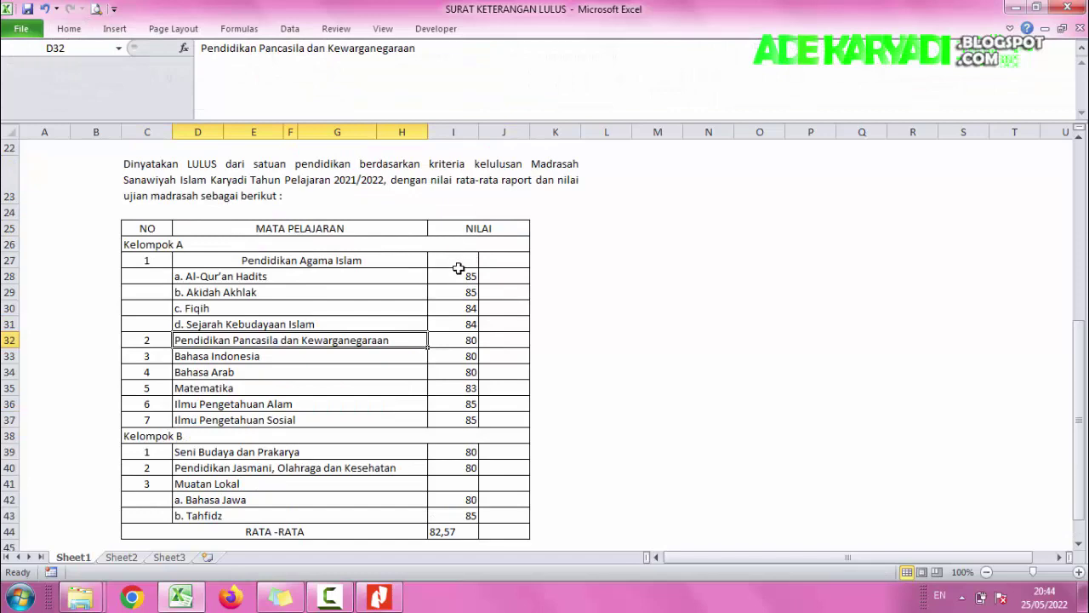
{"action": "left_click_drag", "start_coordinate": [458, 267], "coordinate": [493, 262]}
{"action": "scroll", "coordinate": [494, 262], "scroll_direction": "up", "scroll_amount": 5}
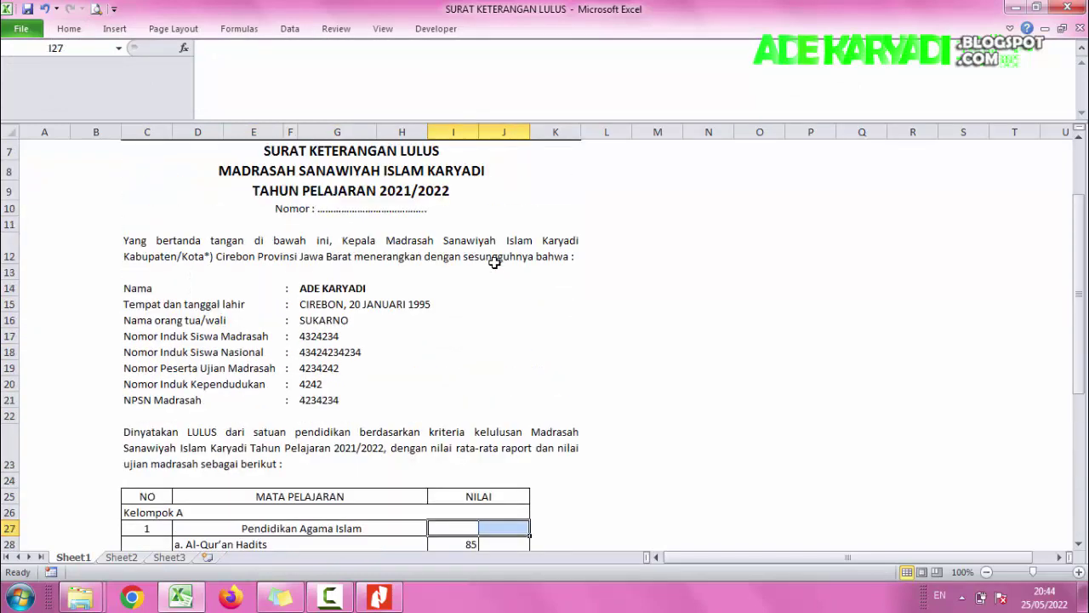
{"action": "scroll", "coordinate": [495, 262], "scroll_direction": "up", "scroll_amount": 2}
{"action": "scroll", "coordinate": [495, 262], "scroll_direction": "down", "scroll_amount": 1}
{"action": "scroll", "coordinate": [494, 262], "scroll_direction": "down", "scroll_amount": 2}
{"action": "scroll", "coordinate": [495, 262], "scroll_direction": "down", "scroll_amount": 1}
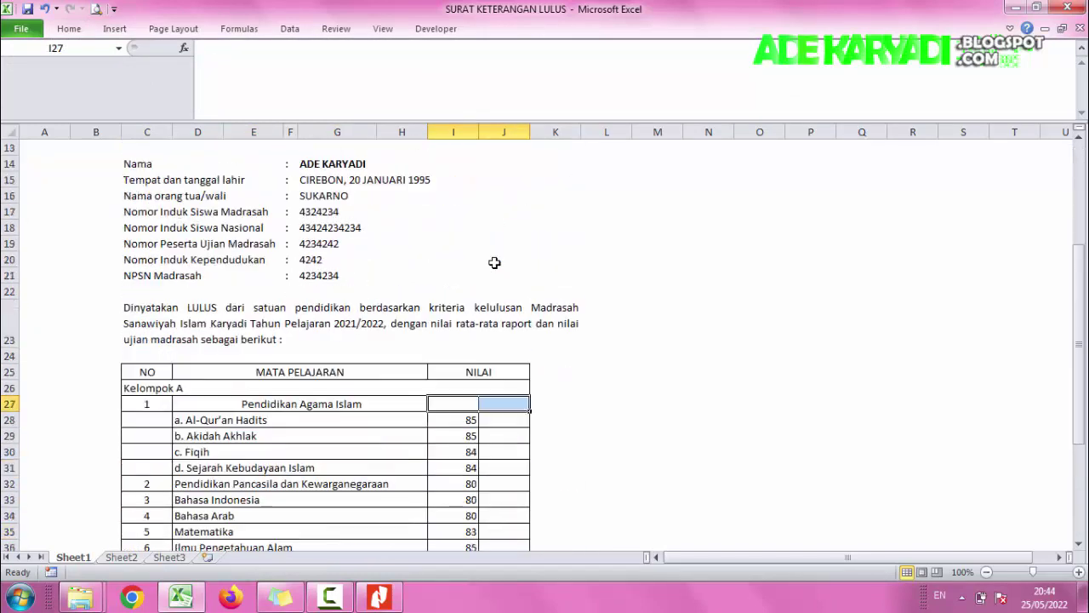
{"action": "scroll", "coordinate": [494, 262], "scroll_direction": "down", "scroll_amount": 2}
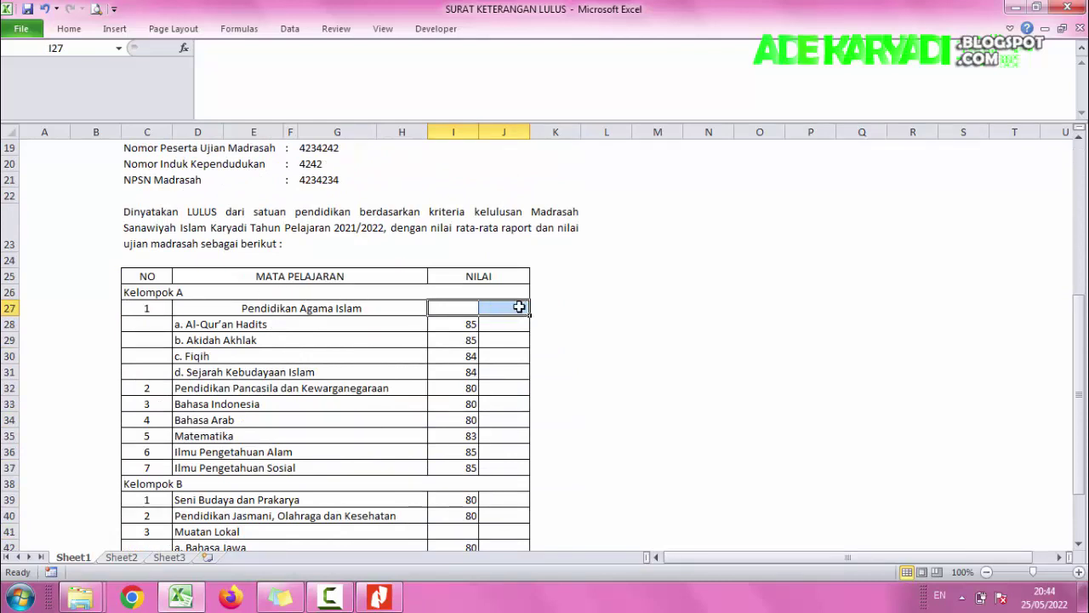
{"action": "left_click_drag", "start_coordinate": [521, 276], "coordinate": [544, 276]}
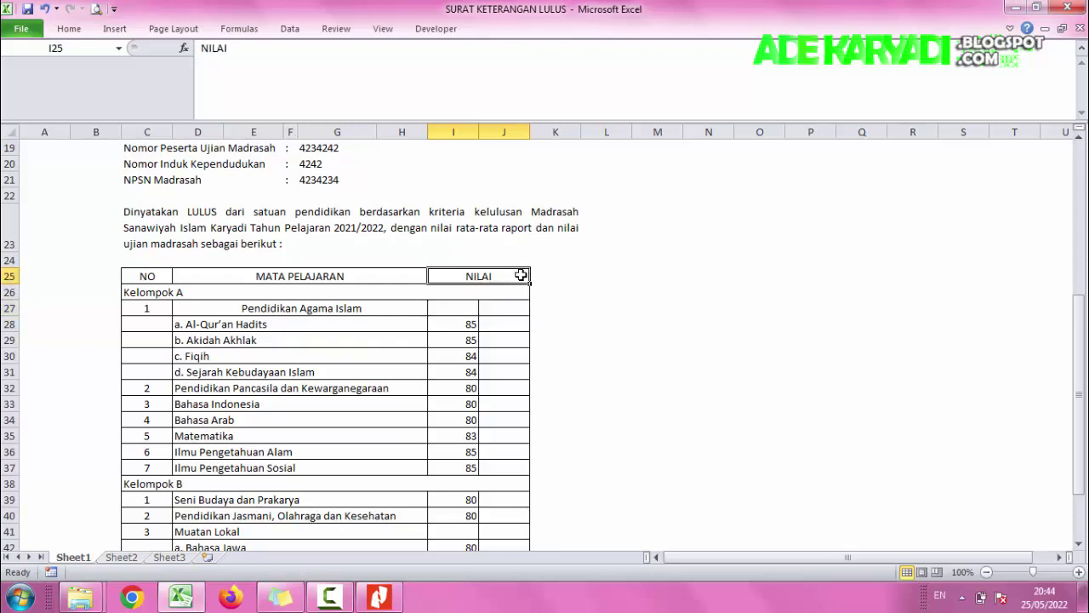
{"action": "left_click", "coordinate": [71, 30]}
{"action": "left_click", "coordinate": [441, 80]}
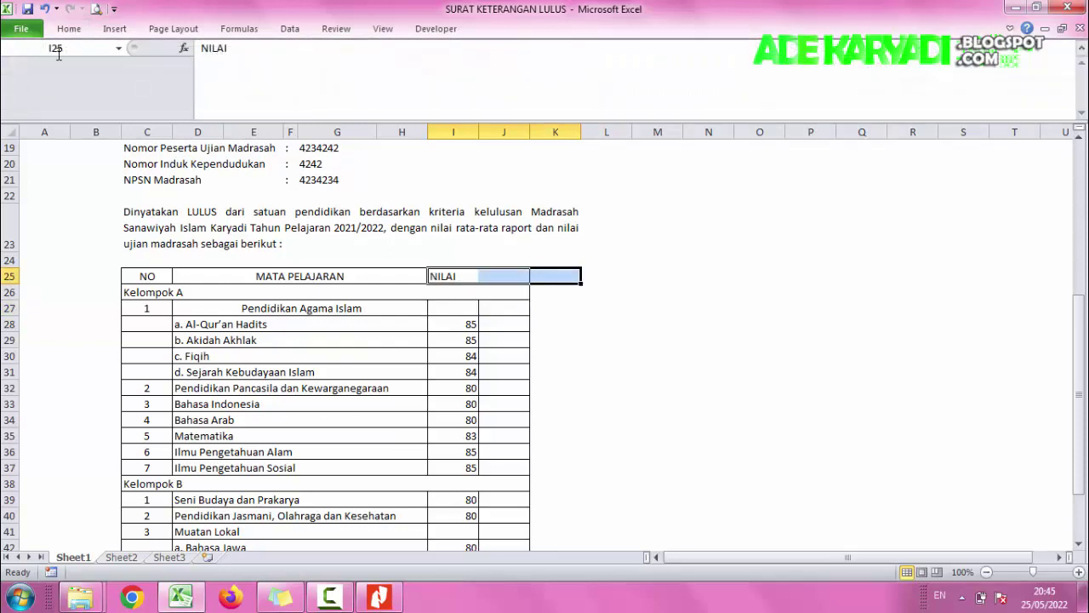
{"action": "left_click", "coordinate": [68, 31]}
{"action": "left_click", "coordinate": [434, 79]}
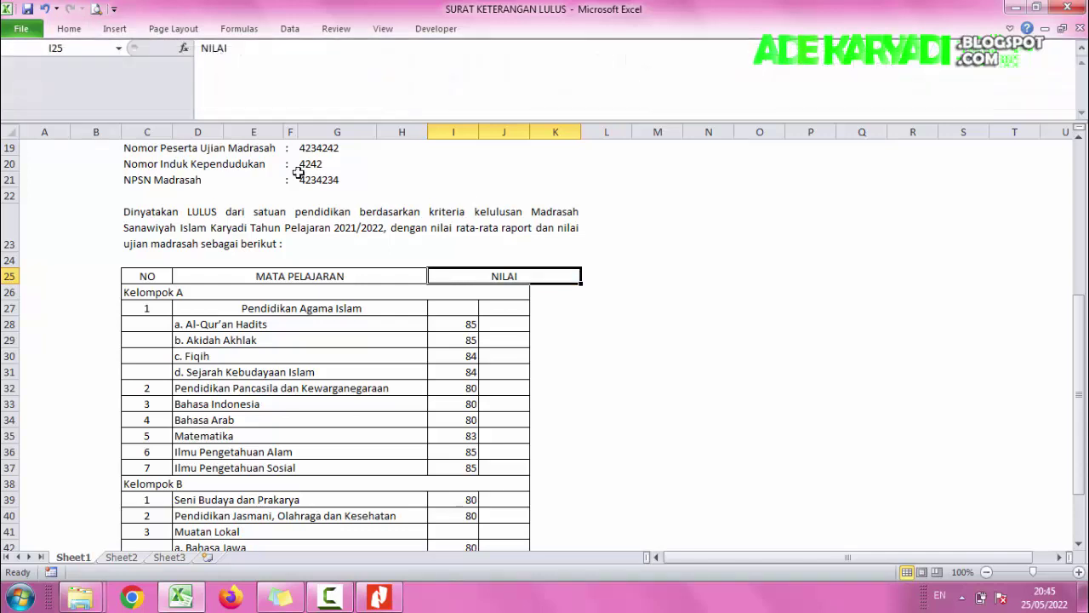
{"action": "left_click", "coordinate": [71, 30]}
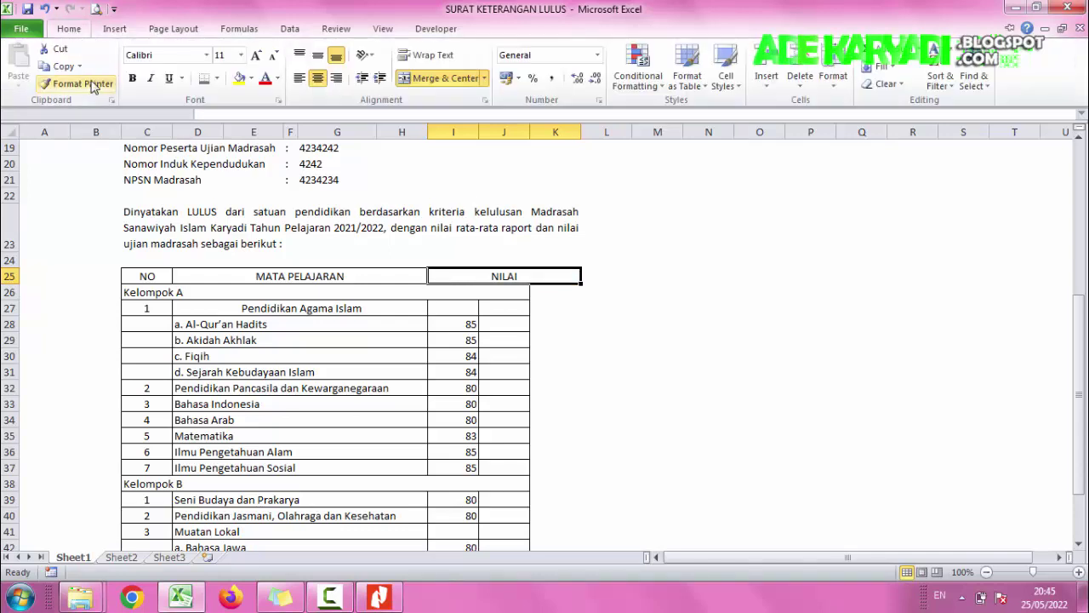
- Copy the NILAI heading's format from I25:K25 onto the Kelompok A grade cells I27:K37
{"action": "left_click", "coordinate": [91, 81]}
{"action": "left_click_drag", "start_coordinate": [476, 304], "coordinate": [509, 314]}
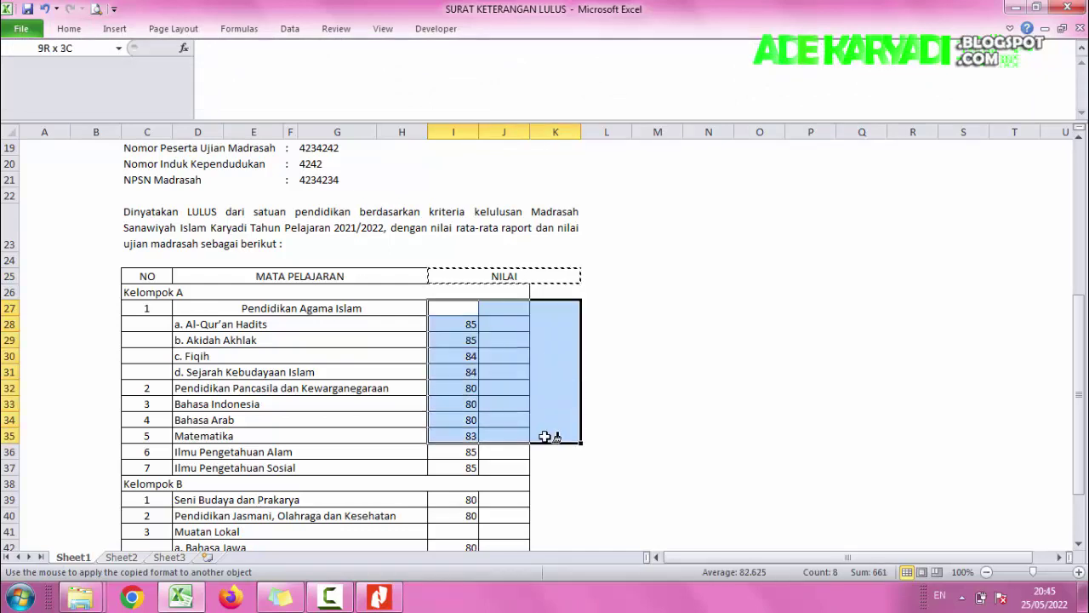
{"action": "left_click_drag", "start_coordinate": [509, 314], "coordinate": [550, 463]}
{"action": "left_click", "coordinate": [560, 377]}
{"action": "left_click", "coordinate": [635, 308]}
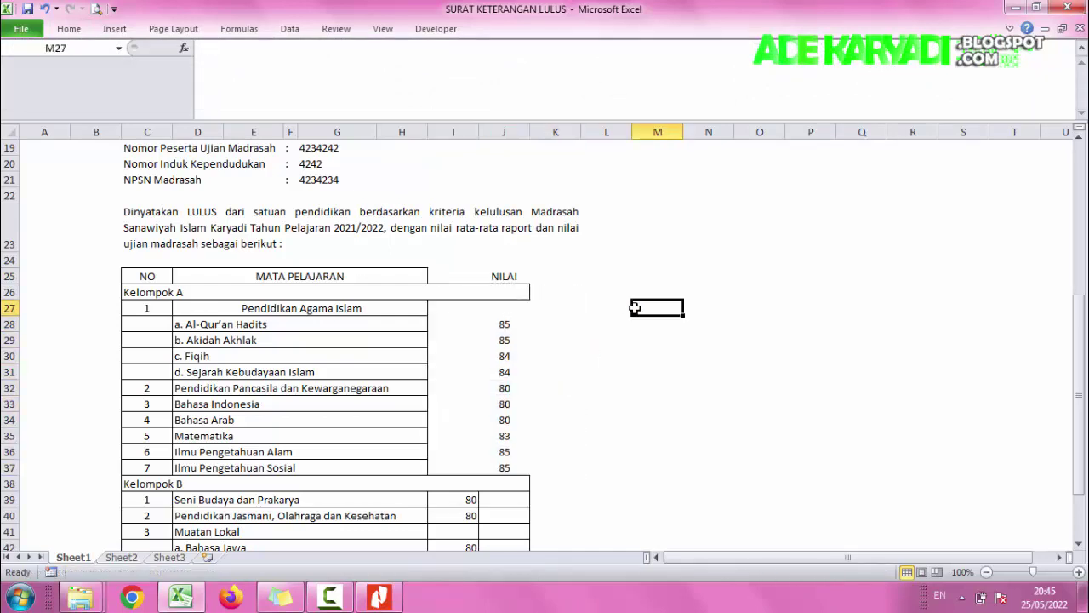
- Apply All Borders to the table range C25:K37
{"action": "left_click_drag", "start_coordinate": [496, 276], "coordinate": [520, 469]}
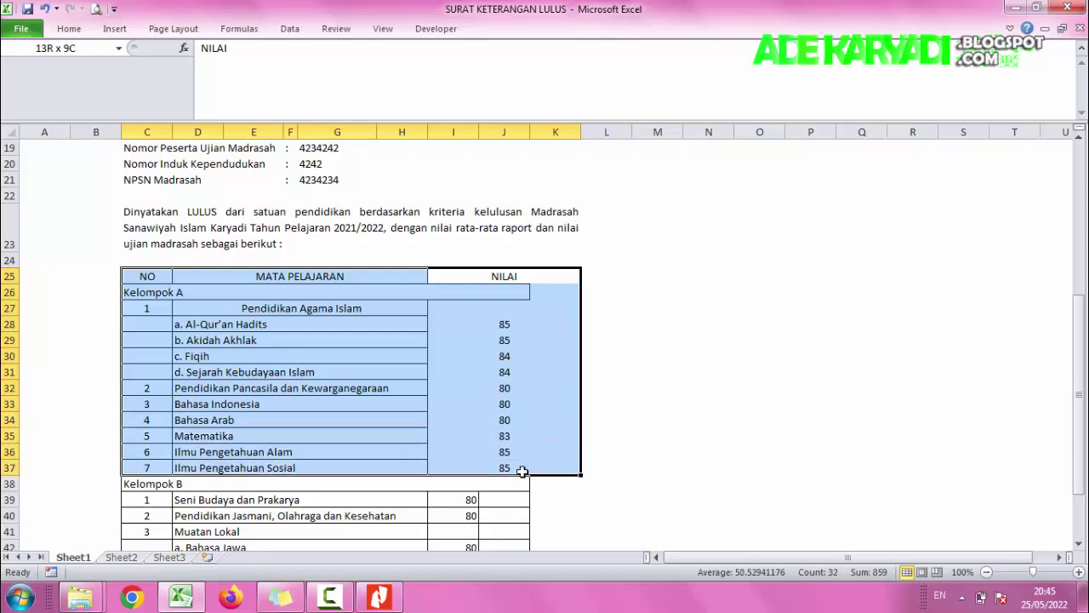
{"action": "left_click", "coordinate": [69, 28]}
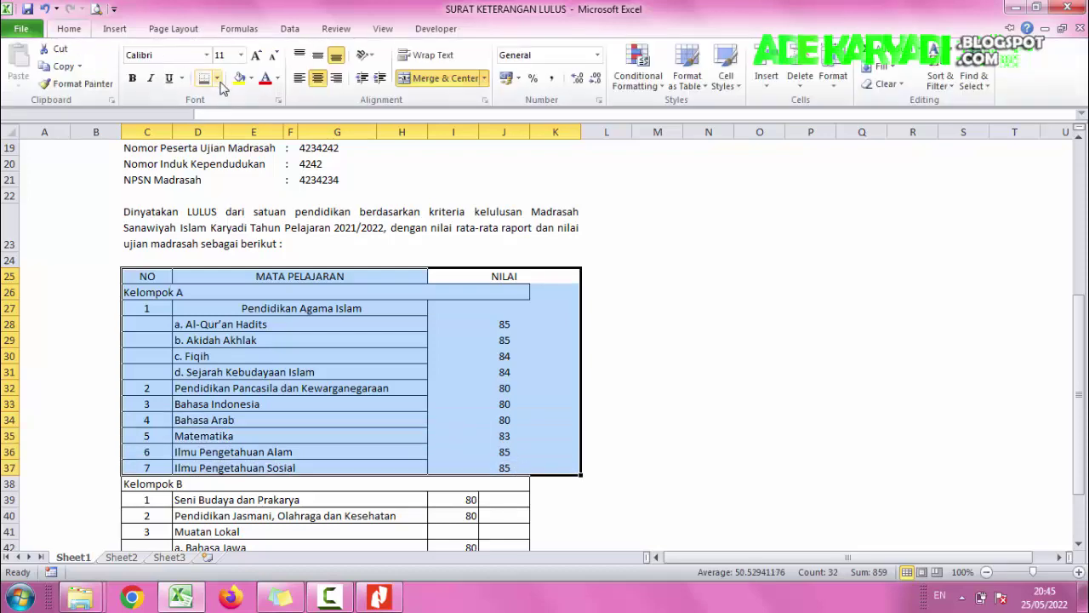
{"action": "left_click", "coordinate": [217, 77]}
{"action": "left_click", "coordinate": [244, 205]}
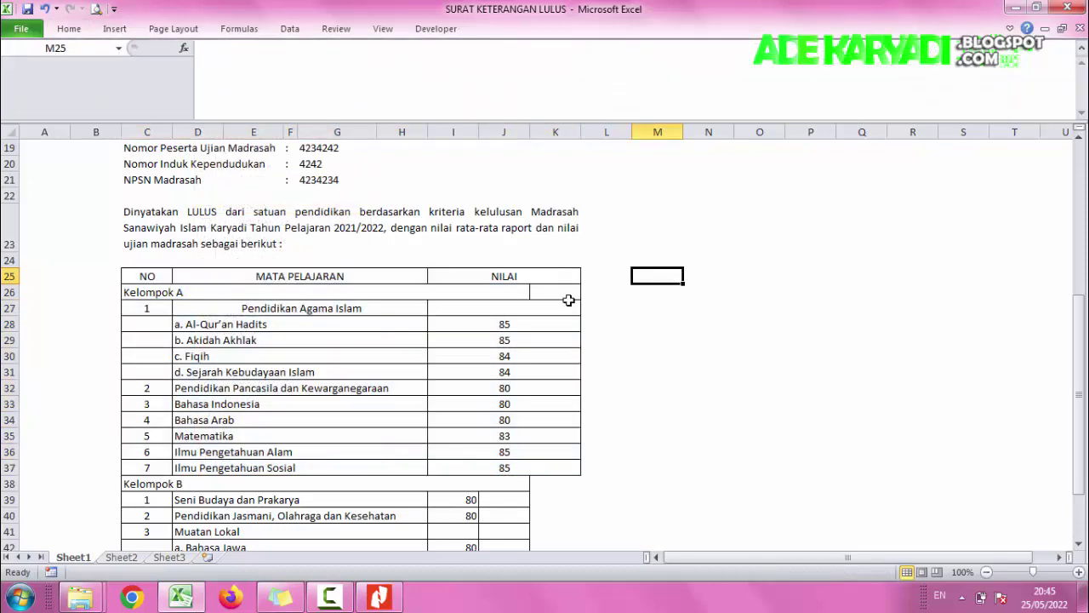
- Merge and centre the Kelompok A heading across C26:K26
{"action": "left_click_drag", "start_coordinate": [539, 288], "coordinate": [527, 289]}
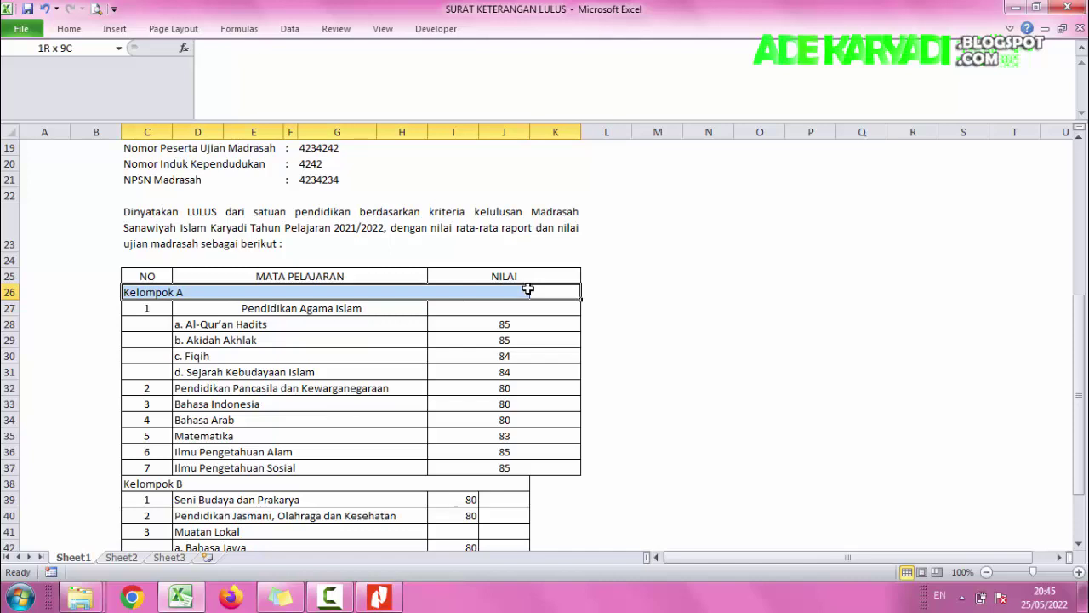
{"action": "left_click", "coordinate": [71, 28]}
{"action": "left_click", "coordinate": [421, 85]}
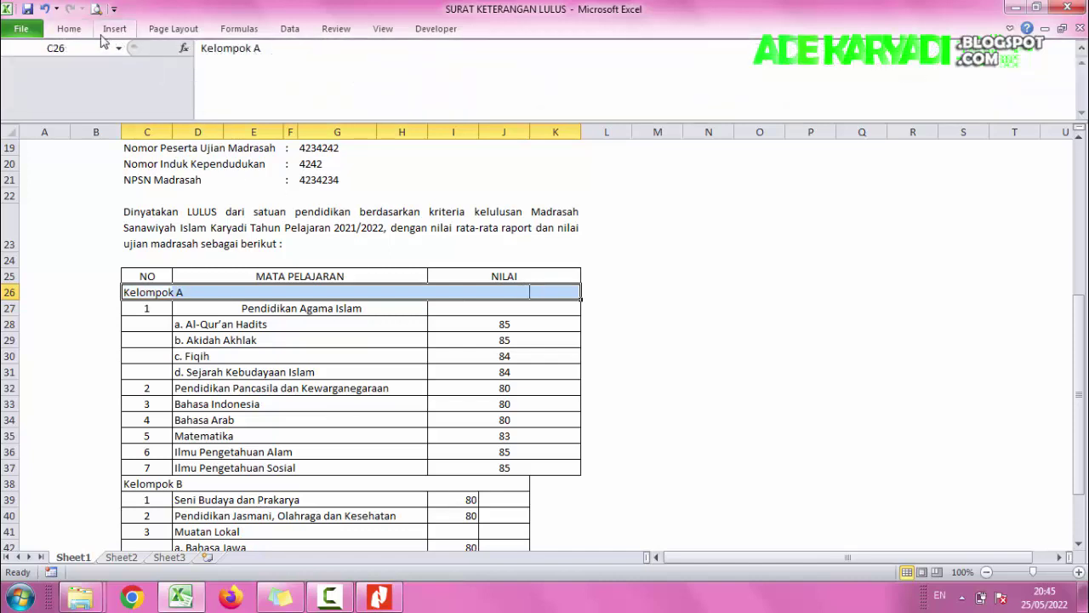
{"action": "left_click", "coordinate": [68, 29]}
{"action": "left_click", "coordinate": [428, 79]}
{"action": "left_click", "coordinate": [710, 323]}
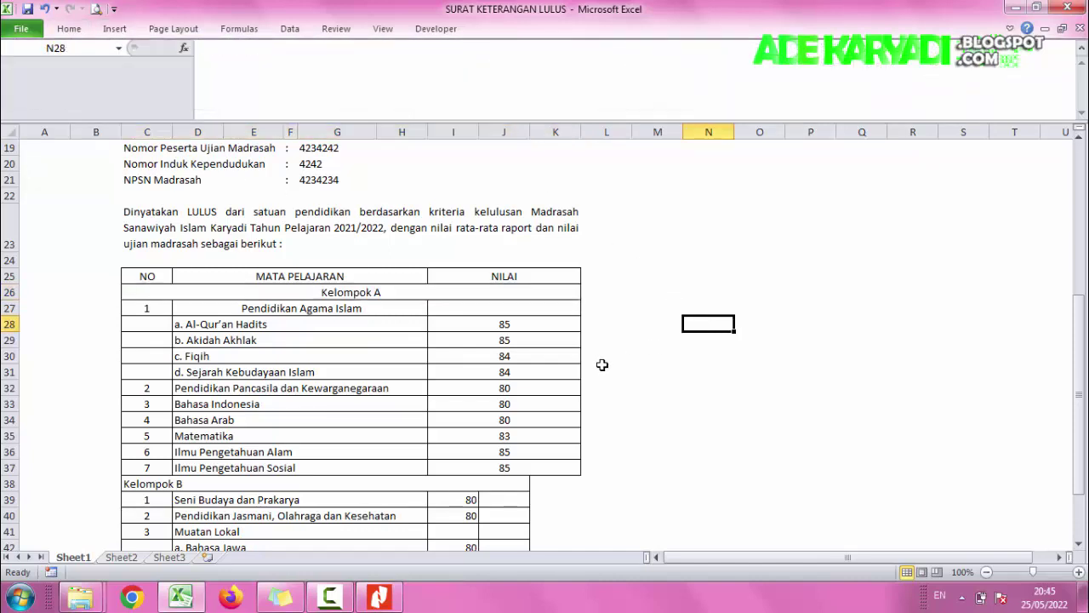
{"action": "scroll", "coordinate": [601, 364], "scroll_direction": "down", "scroll_amount": 1}
{"action": "left_click", "coordinate": [387, 244]}
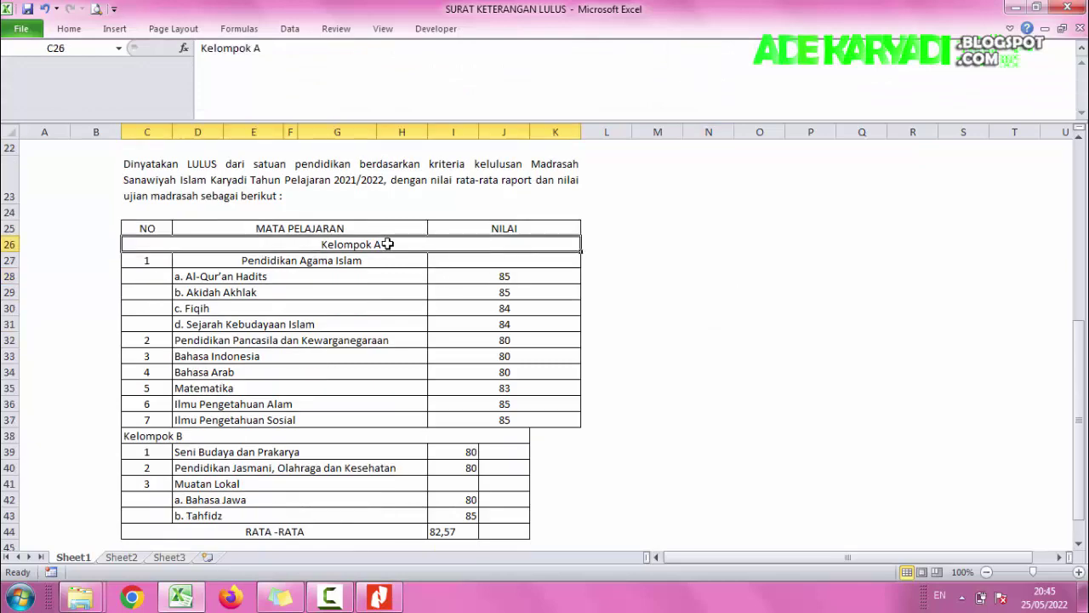
- Left-align the merged Kelompok A heading in C26
{"action": "left_click", "coordinate": [68, 29]}
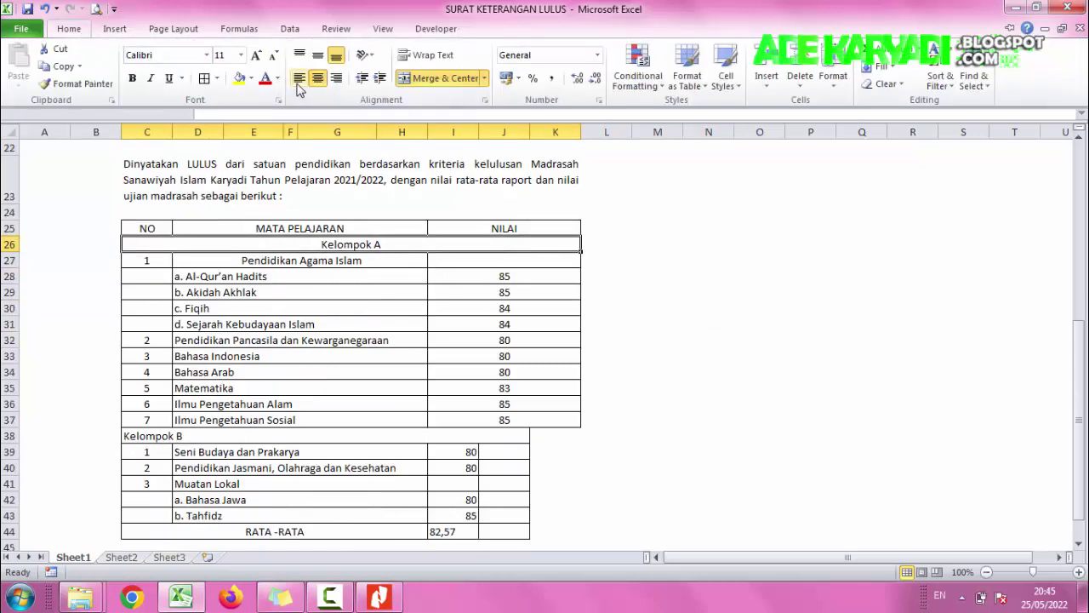
{"action": "left_click", "coordinate": [426, 79]}
{"action": "left_click", "coordinate": [646, 247]}
{"action": "scroll", "coordinate": [557, 299], "scroll_direction": "down", "scroll_amount": 1}
{"action": "scroll", "coordinate": [557, 298], "scroll_direction": "down", "scroll_amount": 1}
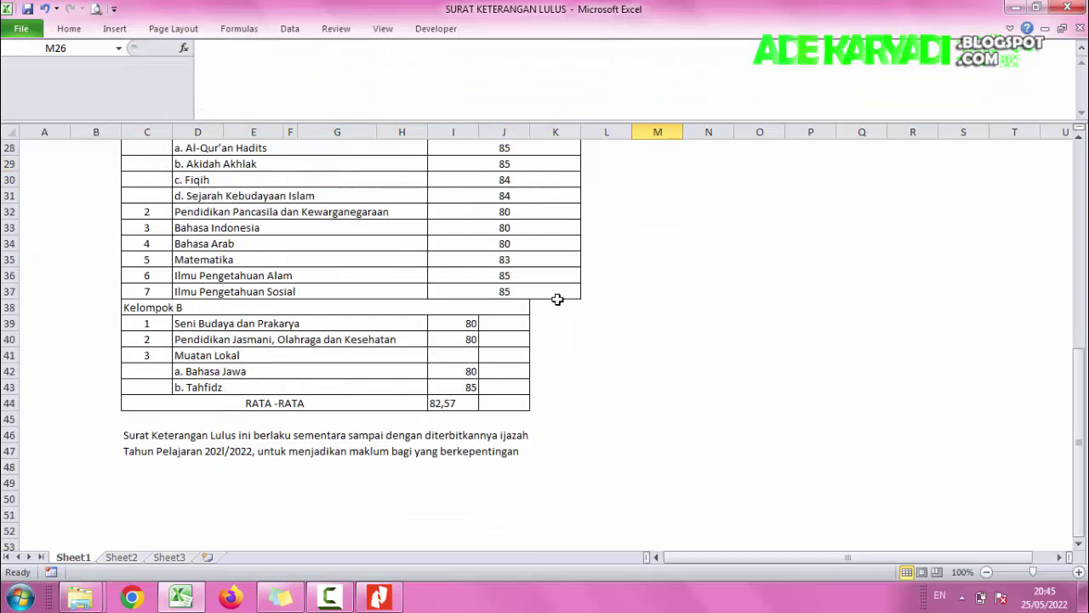
- Widen column H and narrow columns I and J, setting J to width 4.29
{"action": "scroll", "coordinate": [557, 299], "scroll_direction": "up", "scroll_amount": 1}
{"action": "scroll", "coordinate": [497, 219], "scroll_direction": "up", "scroll_amount": 1}
{"action": "scroll", "coordinate": [496, 219], "scroll_direction": "up", "scroll_amount": 2}
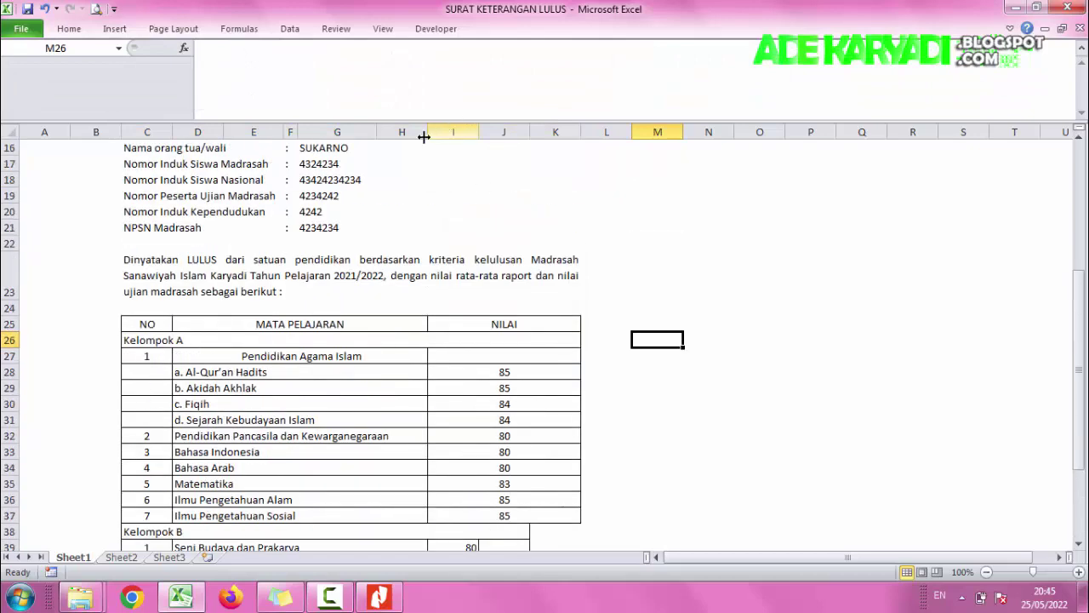
{"action": "left_click_drag", "start_coordinate": [424, 136], "coordinate": [465, 136]}
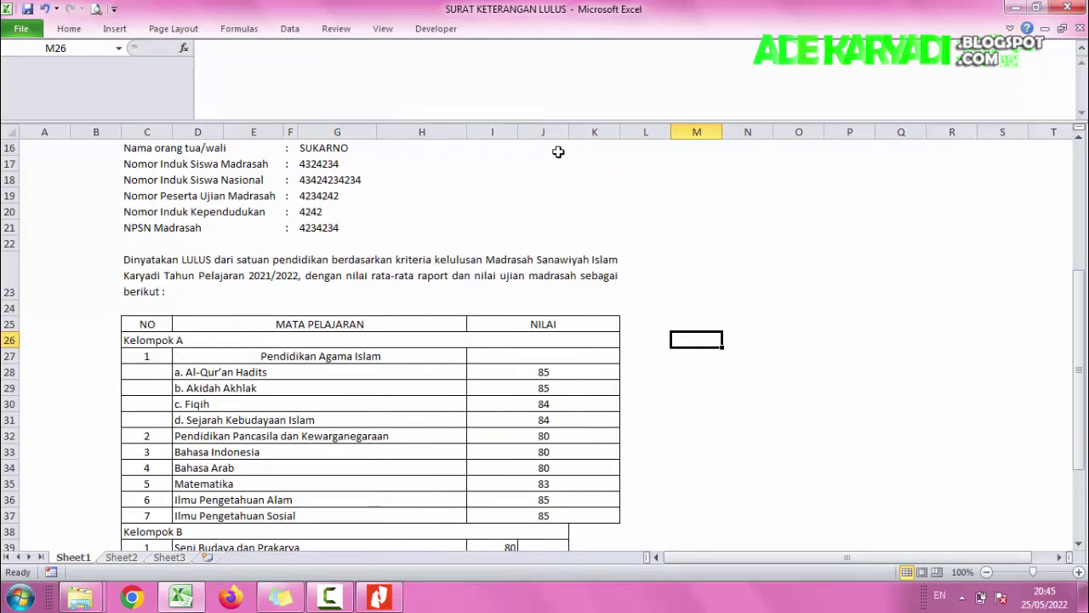
{"action": "left_click_drag", "start_coordinate": [569, 132], "coordinate": [503, 129]}
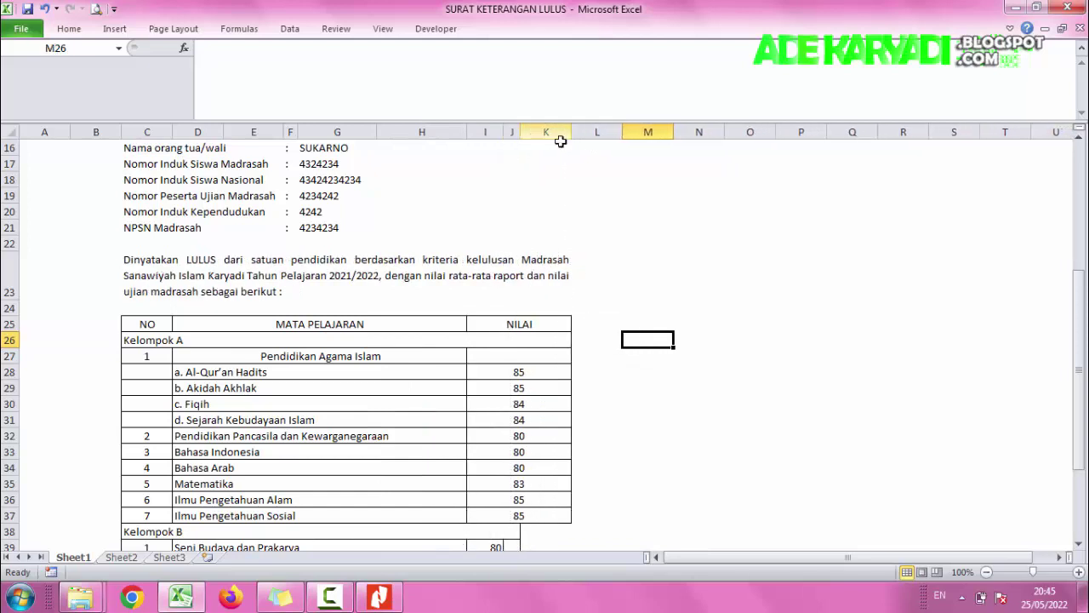
{"action": "left_click_drag", "start_coordinate": [572, 136], "coordinate": [565, 139]}
{"action": "left_click", "coordinate": [630, 243]}
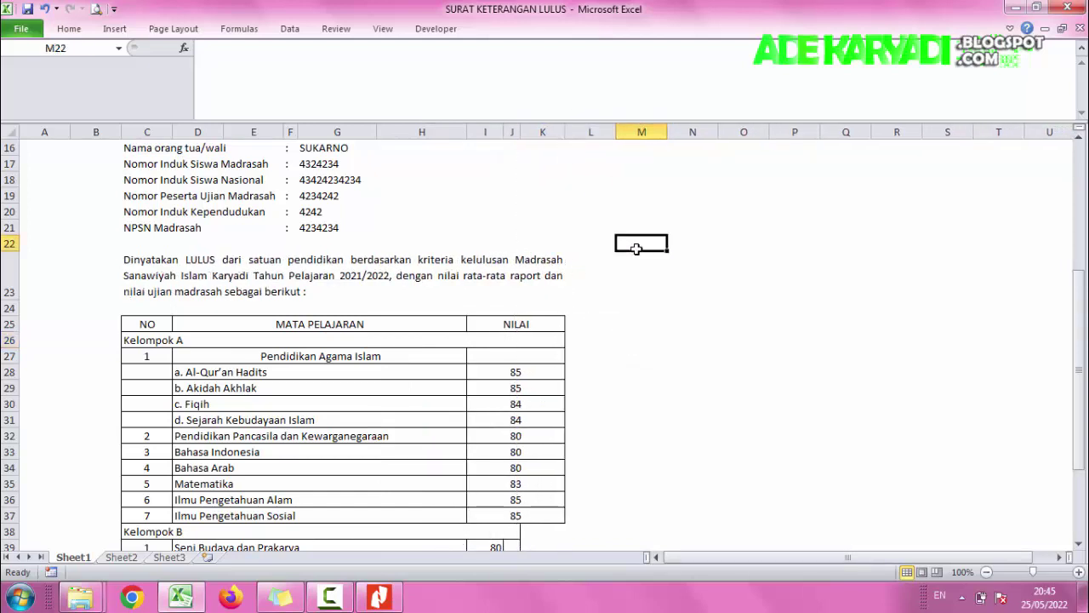
{"action": "scroll", "coordinate": [634, 253], "scroll_direction": "up", "scroll_amount": 3}
{"action": "scroll", "coordinate": [635, 253], "scroll_direction": "up", "scroll_amount": 2}
{"action": "scroll", "coordinate": [613, 280], "scroll_direction": "down", "scroll_amount": 6}
{"action": "scroll", "coordinate": [591, 302], "scroll_direction": "down", "scroll_amount": 1}
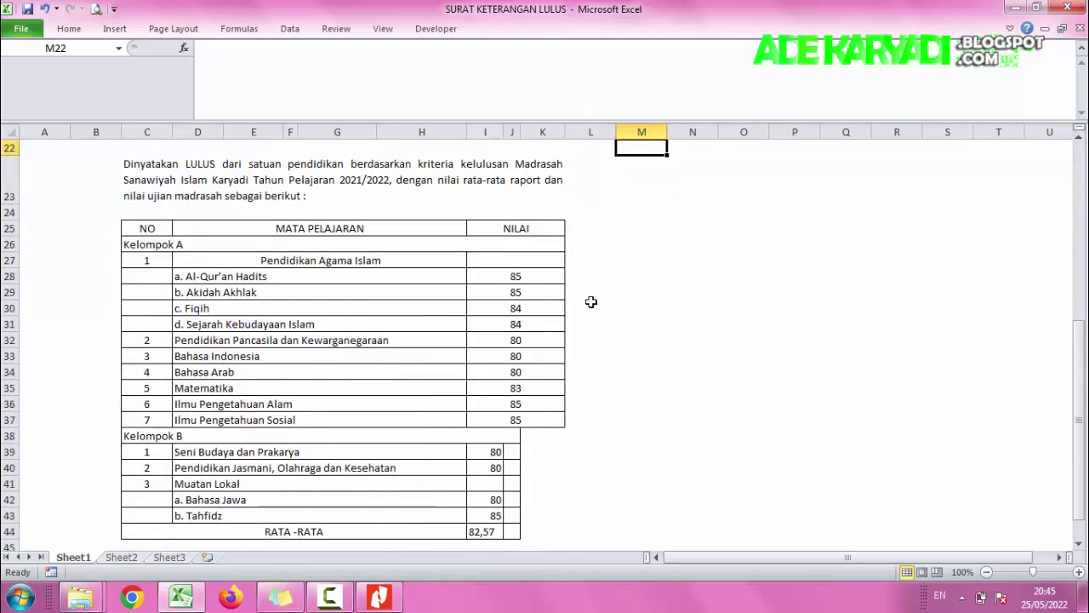
{"action": "scroll", "coordinate": [548, 330], "scroll_direction": "down", "scroll_amount": 3}
- Merge the Kelompok B label across C38:K38 and left-align it
{"action": "left_click_drag", "start_coordinate": [505, 265], "coordinate": [542, 260]}
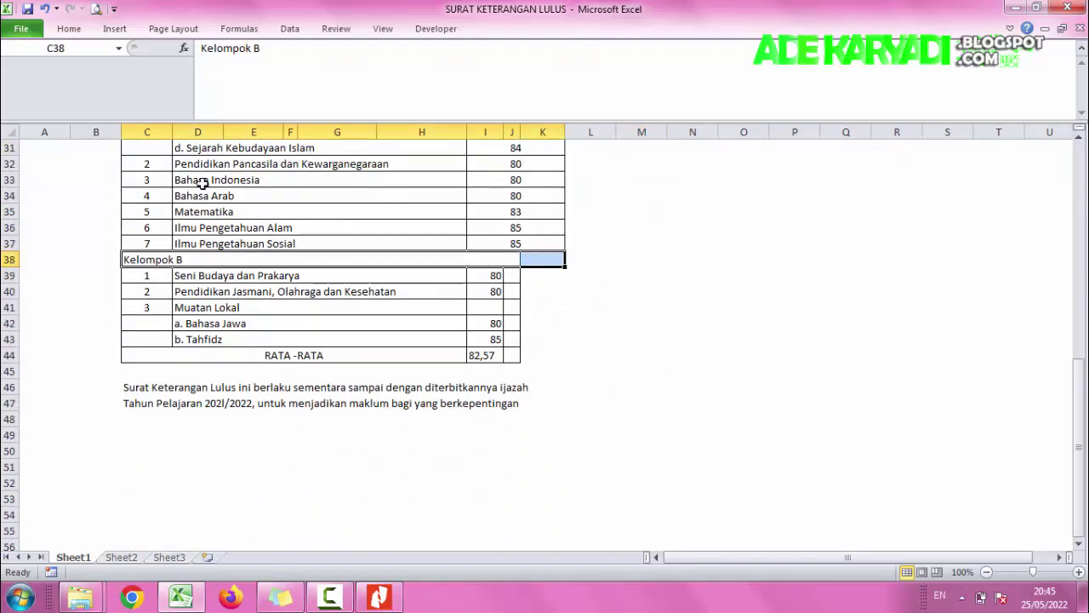
{"action": "scroll", "coordinate": [573, 524], "scroll_direction": "up", "scroll_amount": 4}
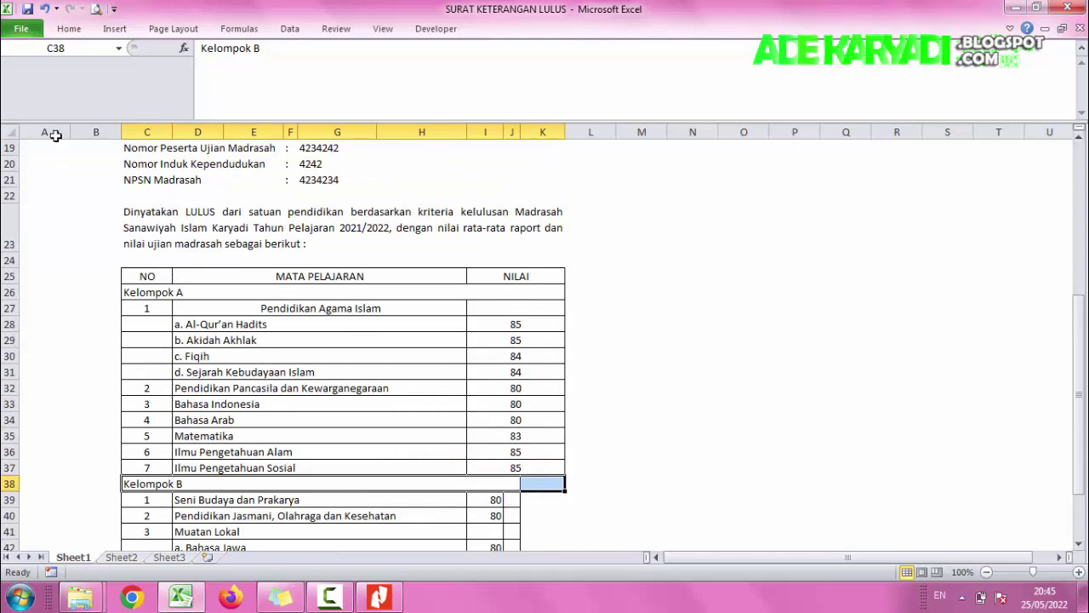
{"action": "left_click", "coordinate": [68, 29]}
{"action": "left_click", "coordinate": [425, 77]}
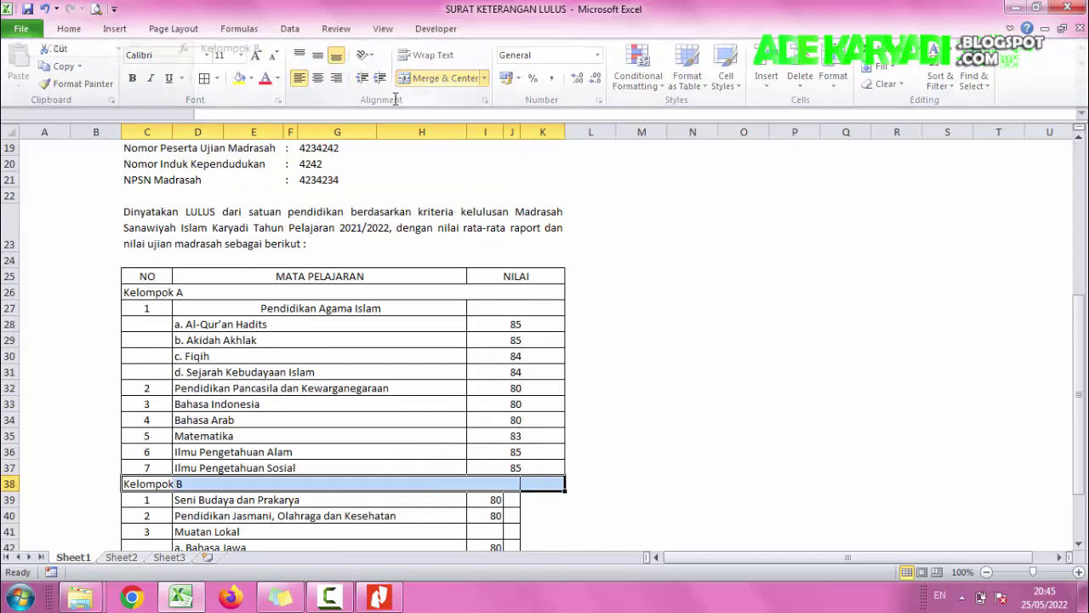
{"action": "left_click", "coordinate": [69, 29]}
{"action": "left_click", "coordinate": [425, 75]}
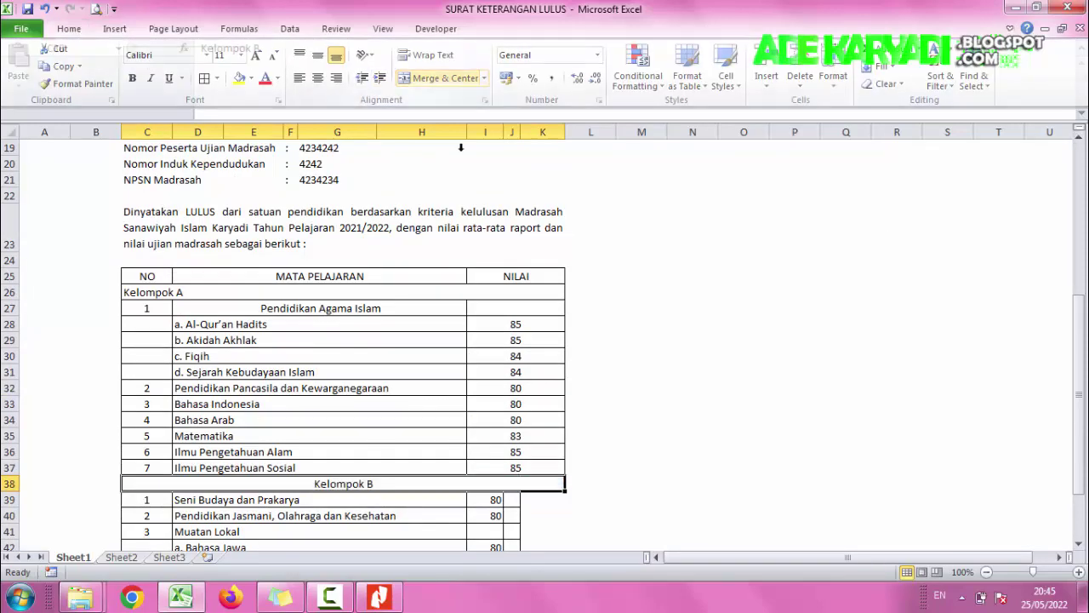
{"action": "scroll", "coordinate": [511, 281], "scroll_direction": "down", "scroll_amount": 2}
{"action": "scroll", "coordinate": [511, 282], "scroll_direction": "down", "scroll_amount": 2}
{"action": "left_click", "coordinate": [549, 277]}
{"action": "left_click", "coordinate": [377, 261]}
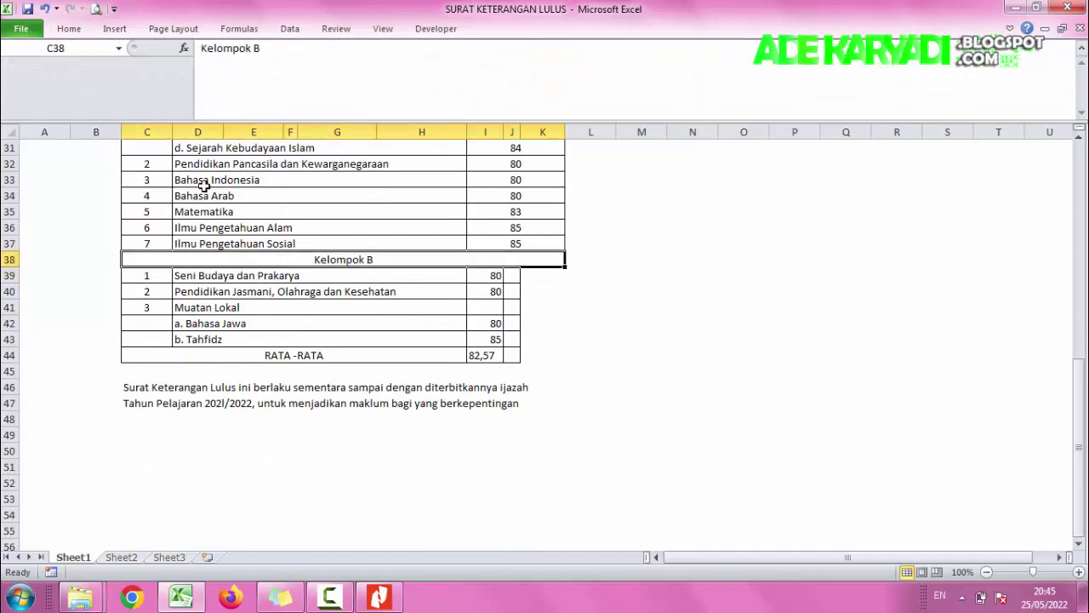
{"action": "left_click", "coordinate": [71, 30]}
{"action": "left_click", "coordinate": [296, 76]}
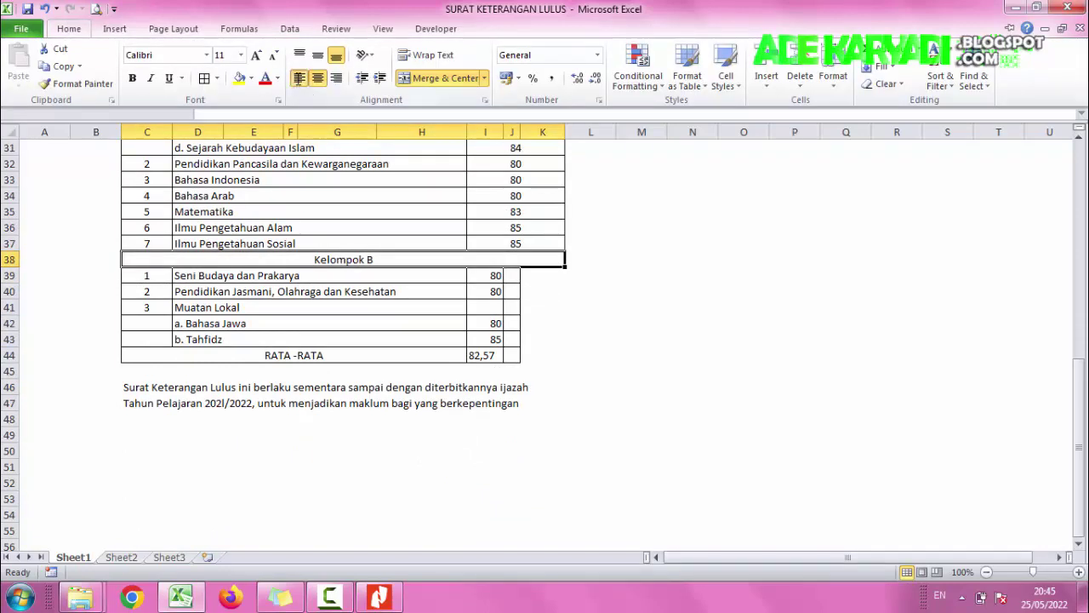
{"action": "left_click", "coordinate": [568, 290]}
- Copy grade cell I37's format onto the Kelompok B grades I39:K44
{"action": "left_click", "coordinate": [519, 255]}
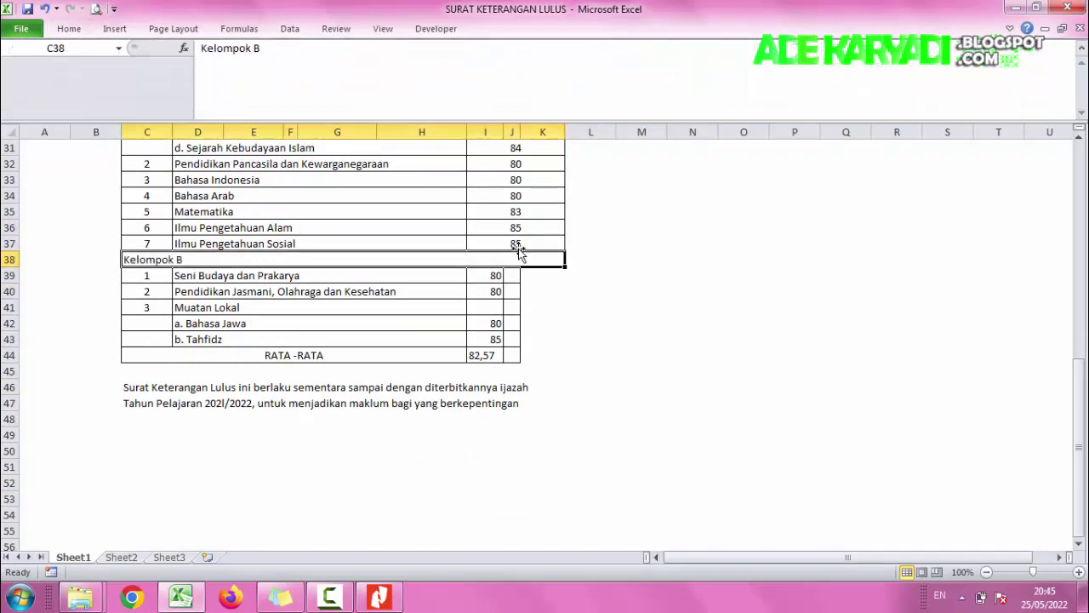
{"action": "left_click", "coordinate": [517, 243]}
{"action": "left_click", "coordinate": [71, 30]}
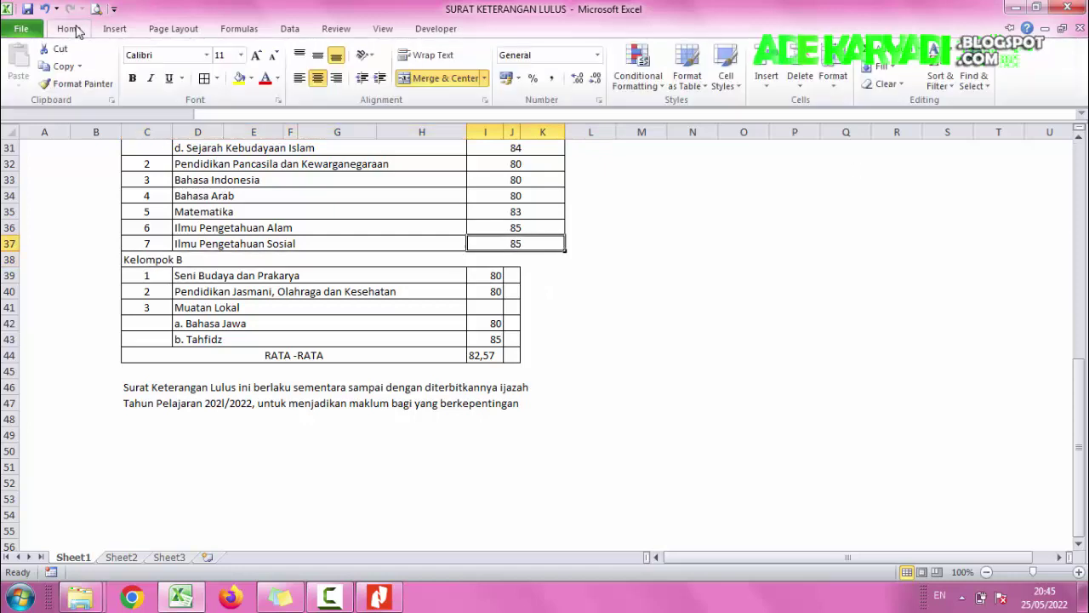
{"action": "left_click", "coordinate": [82, 84]}
{"action": "mouse_move", "coordinate": [481, 276]}
{"action": "left_mouse_down"}
{"action": "mouse_move", "coordinate": [572, 296]}
{"action": "mouse_move", "coordinate": [558, 350]}
{"action": "left_mouse_up"}
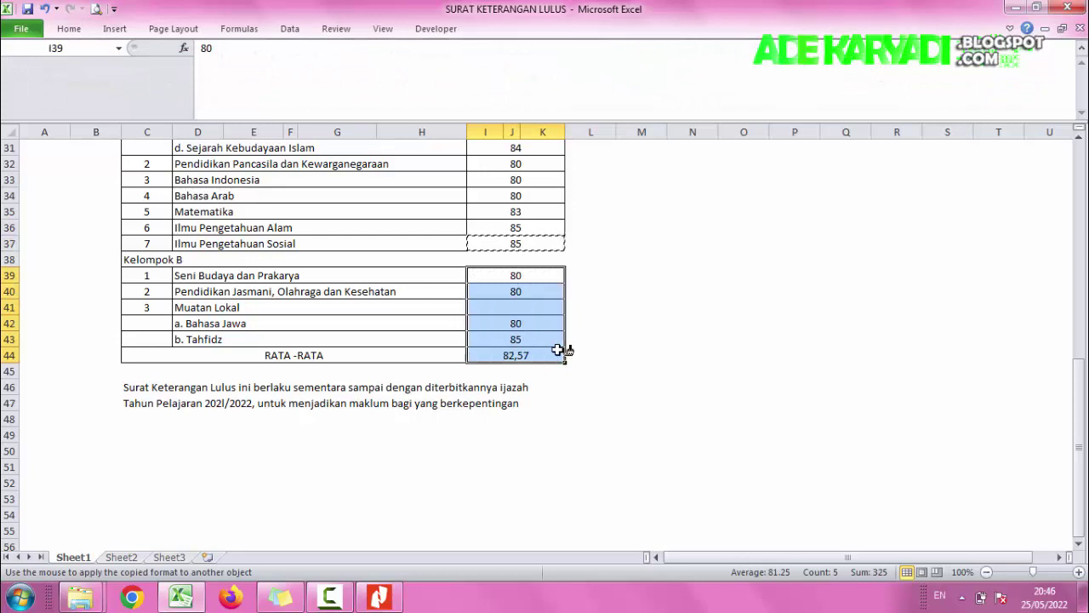
{"action": "left_click", "coordinate": [630, 307]}
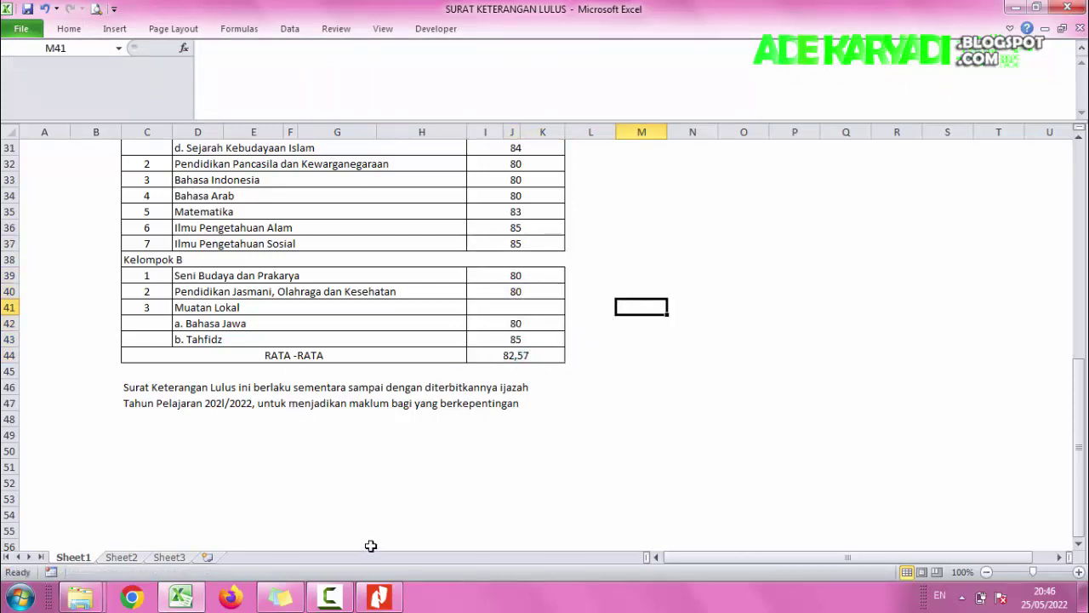
- Clear the Tahun Pelajaran text from the closing note's second line in C47
{"action": "left_click", "coordinate": [136, 384]}
{"action": "left_click", "coordinate": [141, 405]}
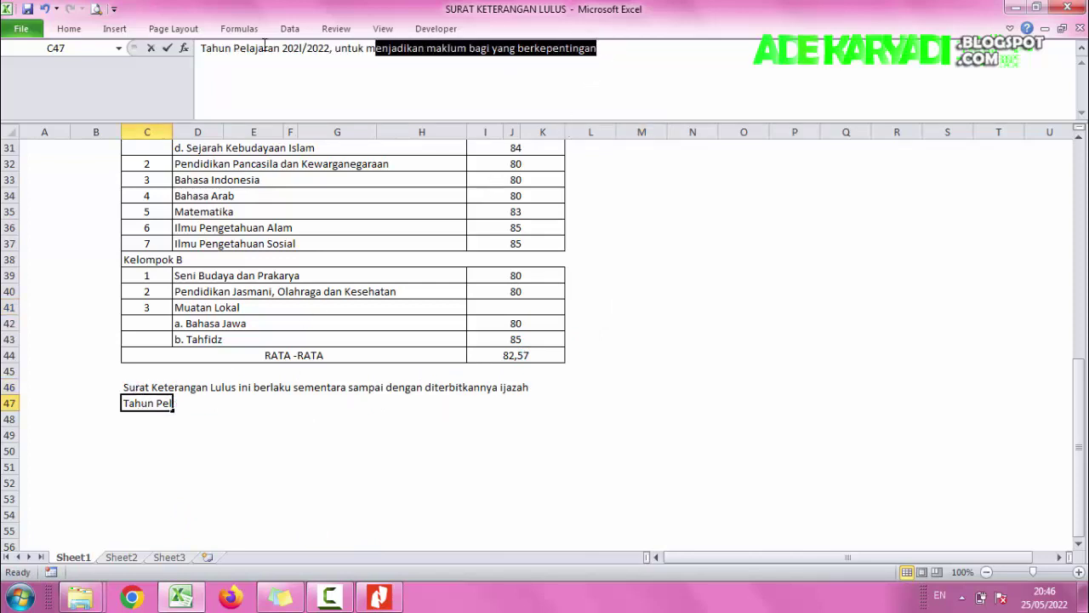
{"action": "left_click_drag", "start_coordinate": [609, 48], "coordinate": [198, 48]}
{"action": "key", "text": "BackSpace"}
- Append the rest of the closing sentence to the end of C46
{"action": "left_click", "coordinate": [137, 387]}
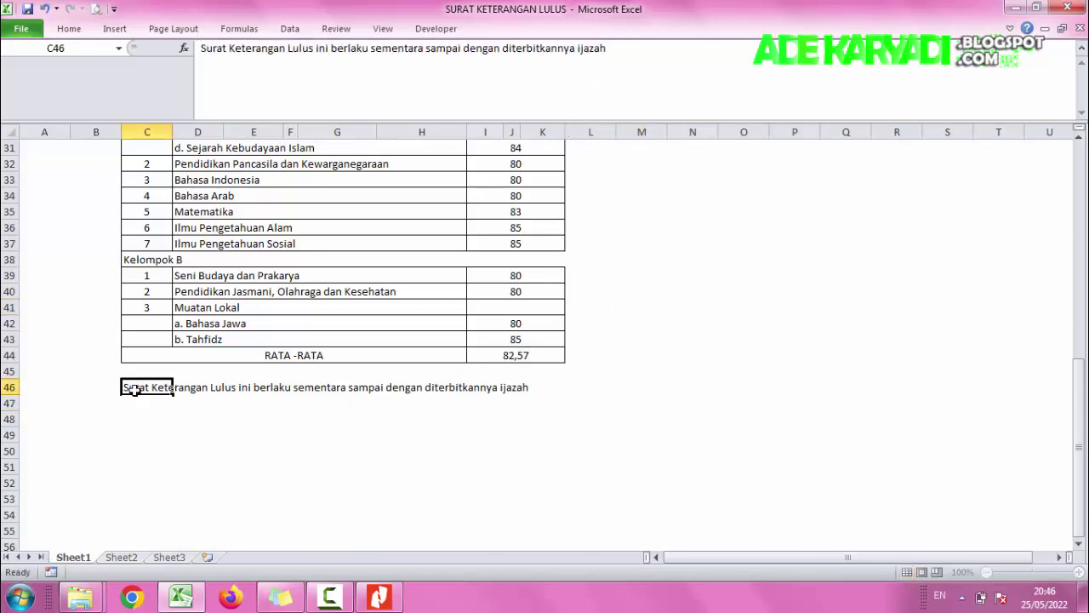
{"action": "left_click", "coordinate": [653, 53]}
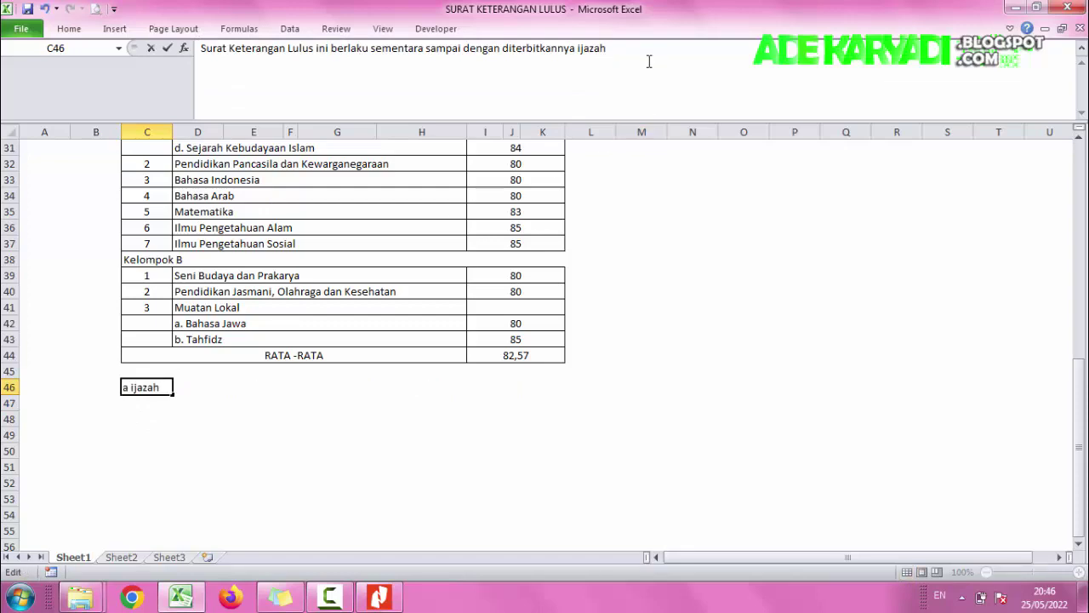
{"action": "key", "text": "ctrl+v"}
{"action": "left_click", "coordinate": [587, 280]}
{"action": "left_click", "coordinate": [142, 387]}
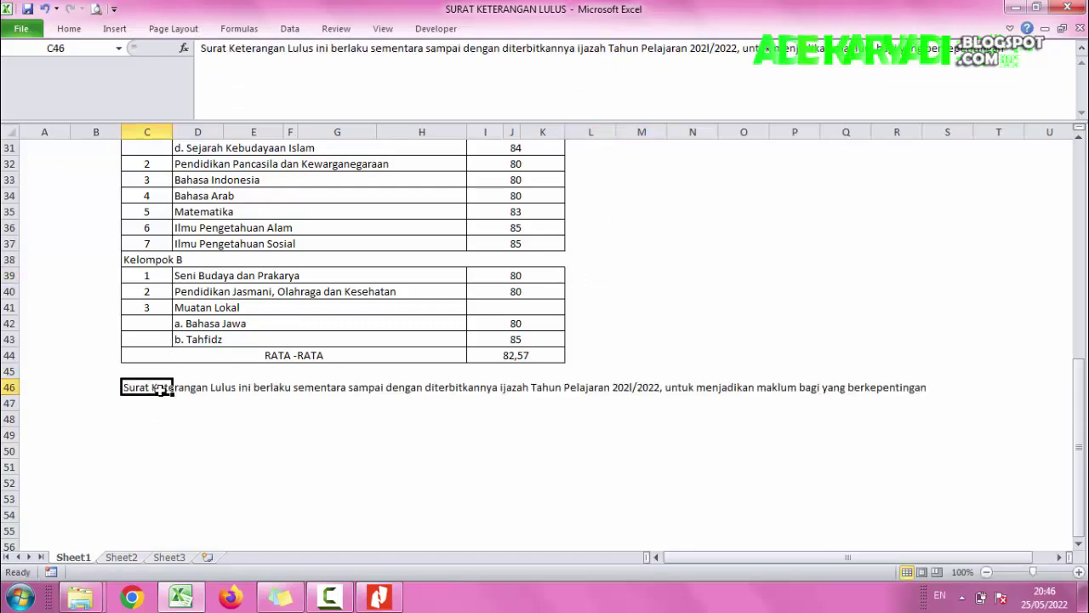
- Copy the wrapped paragraph format from C23 onto the closing note in C46
{"action": "scroll", "coordinate": [161, 375], "scroll_direction": "up", "scroll_amount": 6}
{"action": "scroll", "coordinate": [174, 358], "scroll_direction": "up", "scroll_amount": 3}
{"action": "scroll", "coordinate": [180, 435], "scroll_direction": "down", "scroll_amount": 2}
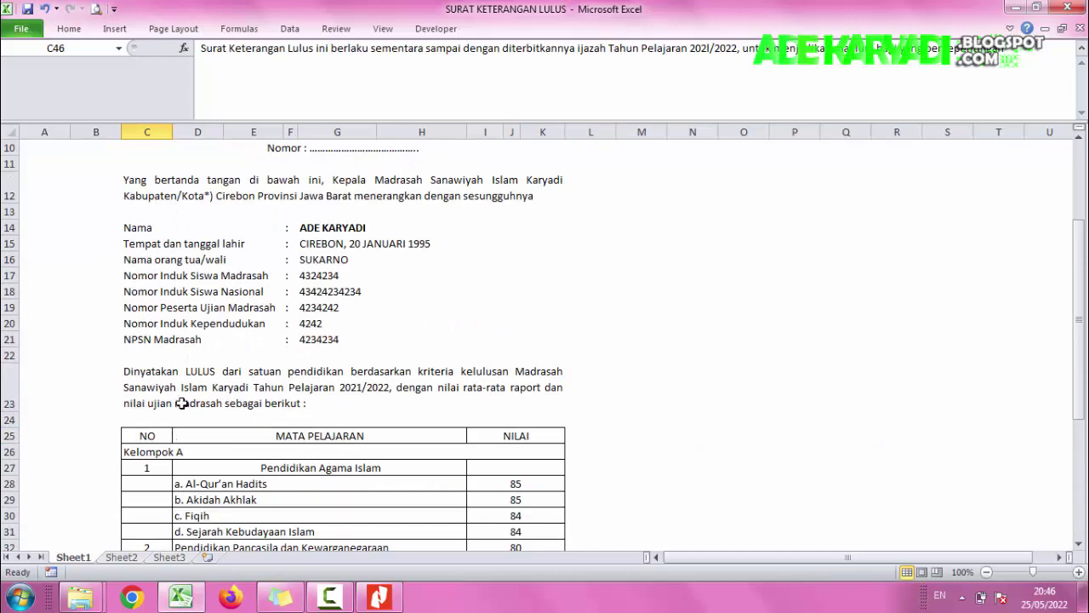
{"action": "left_click", "coordinate": [181, 403]}
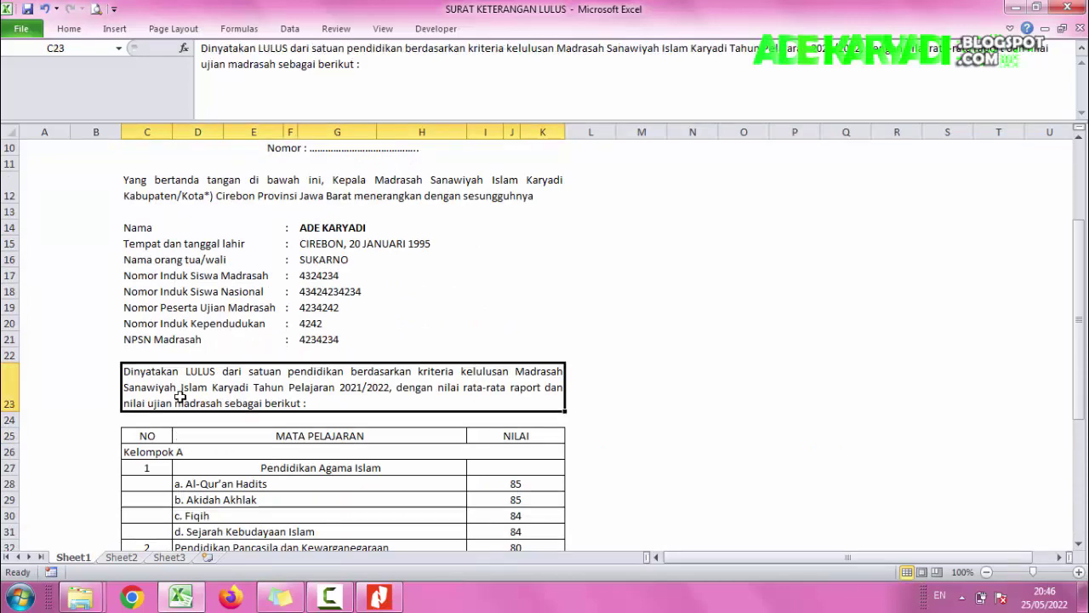
{"action": "left_click", "coordinate": [69, 29]}
{"action": "left_click", "coordinate": [77, 85]}
{"action": "scroll", "coordinate": [192, 397], "scroll_direction": "down", "scroll_amount": 1}
{"action": "scroll", "coordinate": [192, 398], "scroll_direction": "down", "scroll_amount": 6}
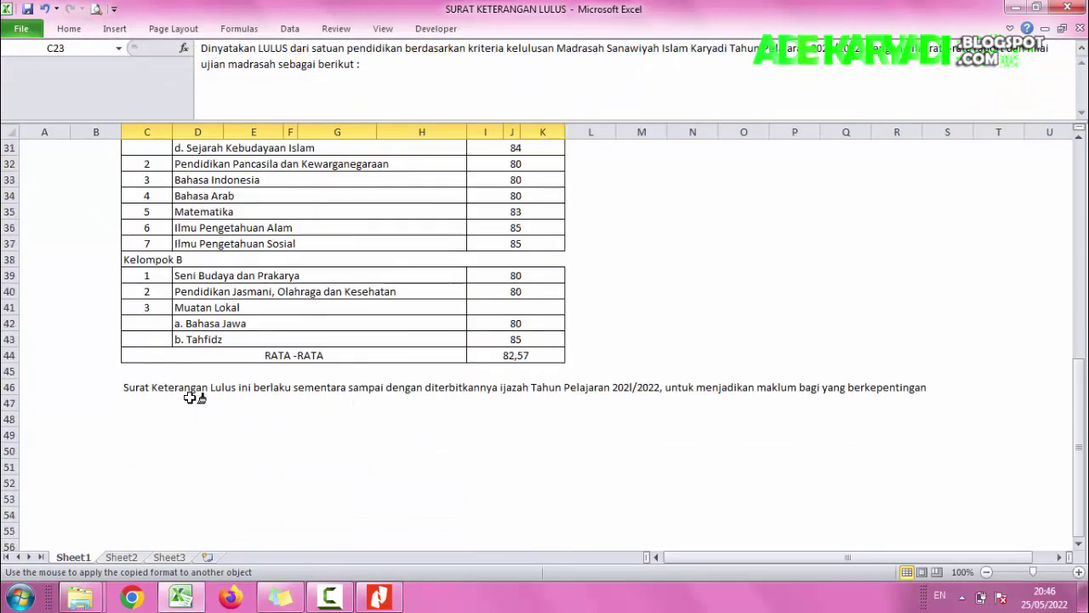
{"action": "scroll", "coordinate": [191, 398], "scroll_direction": "down", "scroll_amount": 1}
{"action": "left_click_drag", "start_coordinate": [132, 340], "coordinate": [553, 342]}
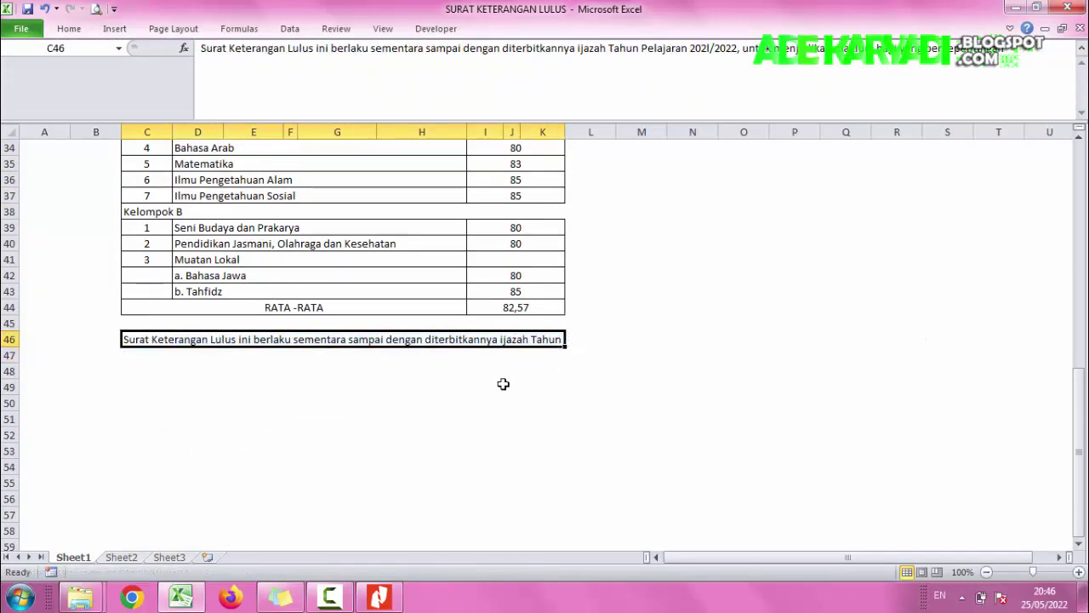
{"action": "left_click", "coordinate": [503, 384]}
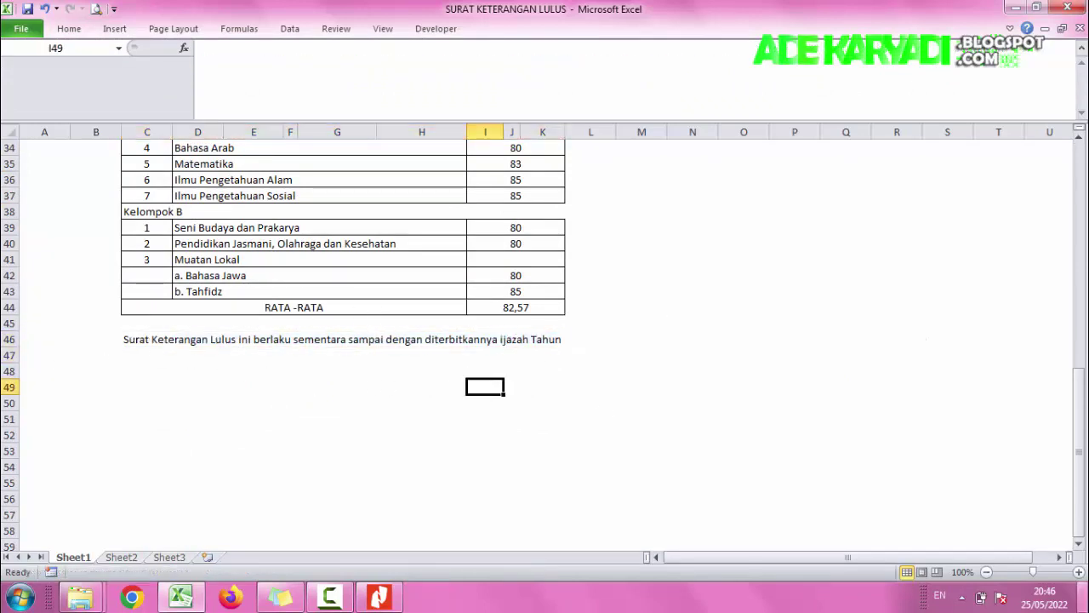
- Resize row 46 so the closing note shows on two lines
{"action": "left_click_drag", "start_coordinate": [6, 348], "coordinate": [7, 376]}
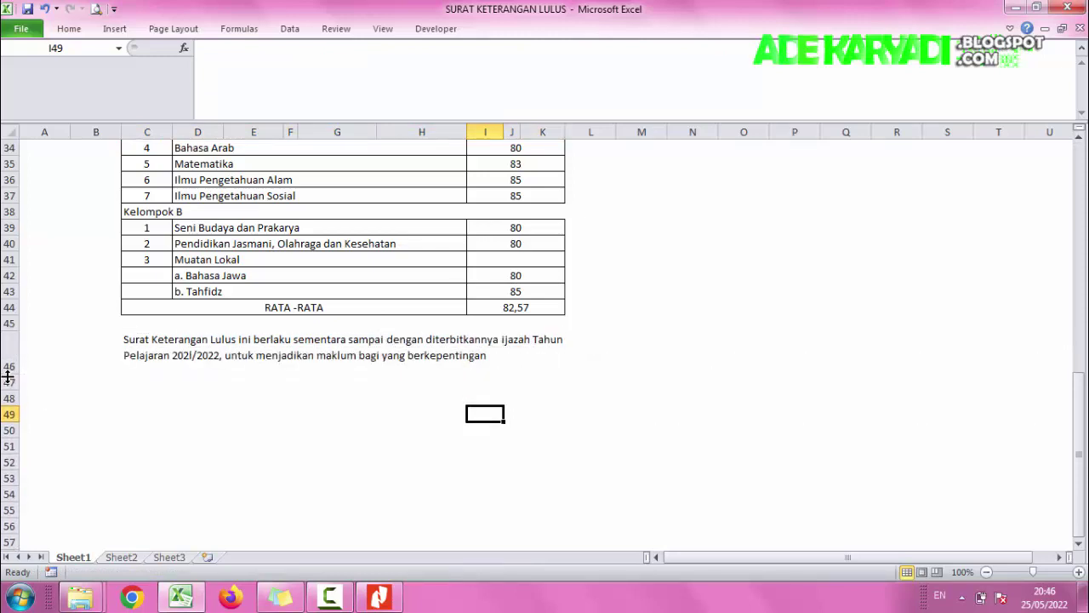
{"action": "left_click_drag", "start_coordinate": [6, 376], "coordinate": [6, 376]}
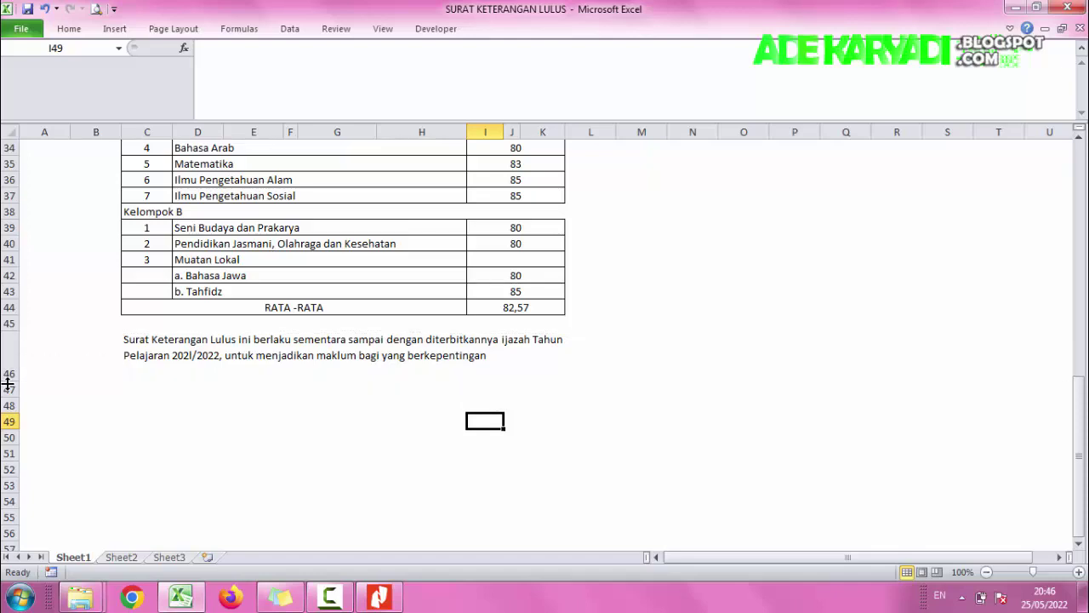
{"action": "left_click_drag", "start_coordinate": [8, 384], "coordinate": [7, 376]}
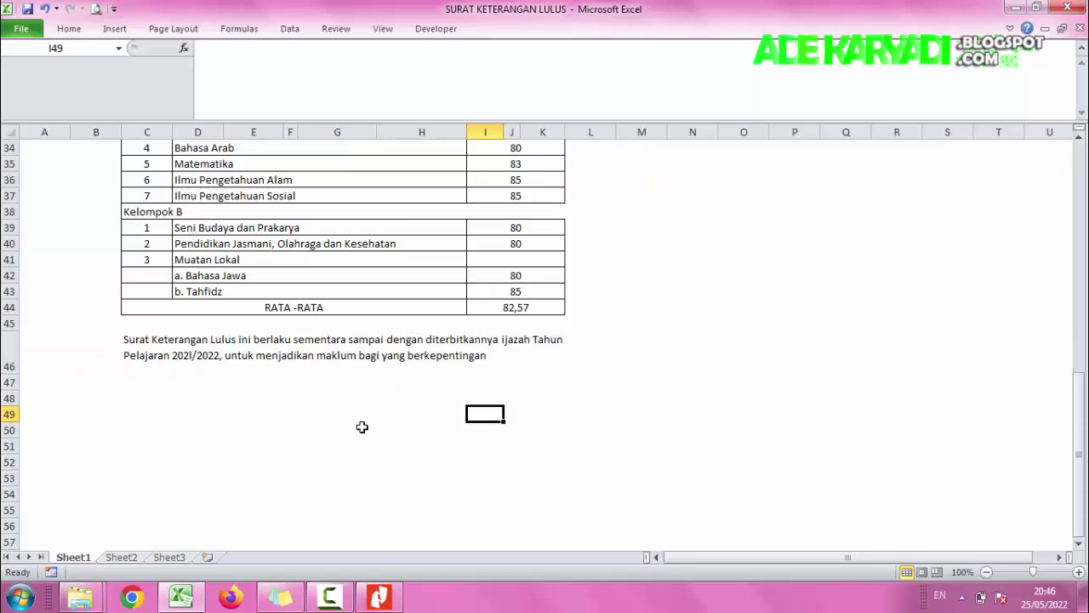
{"action": "scroll", "coordinate": [381, 409], "scroll_direction": "up", "scroll_amount": 7}
- Reduce column B's width to shift the certificate toward the sheet's left edge
{"action": "scroll", "coordinate": [382, 409], "scroll_direction": "up", "scroll_amount": 4}
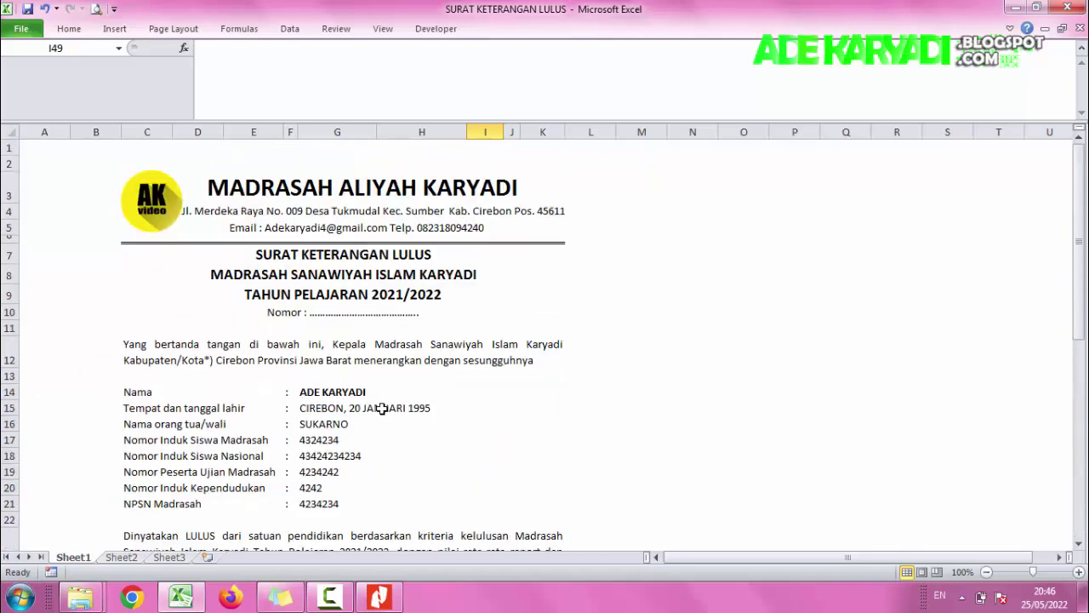
{"action": "left_click", "coordinate": [1082, 53]}
{"action": "scroll", "coordinate": [494, 358], "scroll_direction": "down", "scroll_amount": 8}
{"action": "scroll", "coordinate": [485, 362], "scroll_direction": "up", "scroll_amount": 5}
{"action": "scroll", "coordinate": [471, 370], "scroll_direction": "up", "scroll_amount": 3}
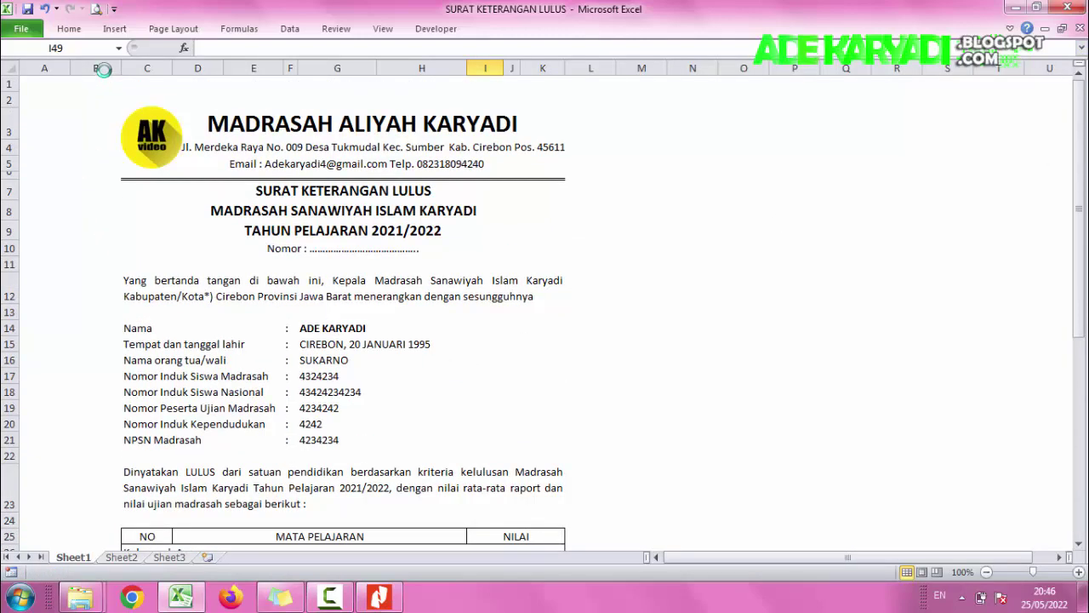
{"action": "left_click", "coordinate": [102, 69]}
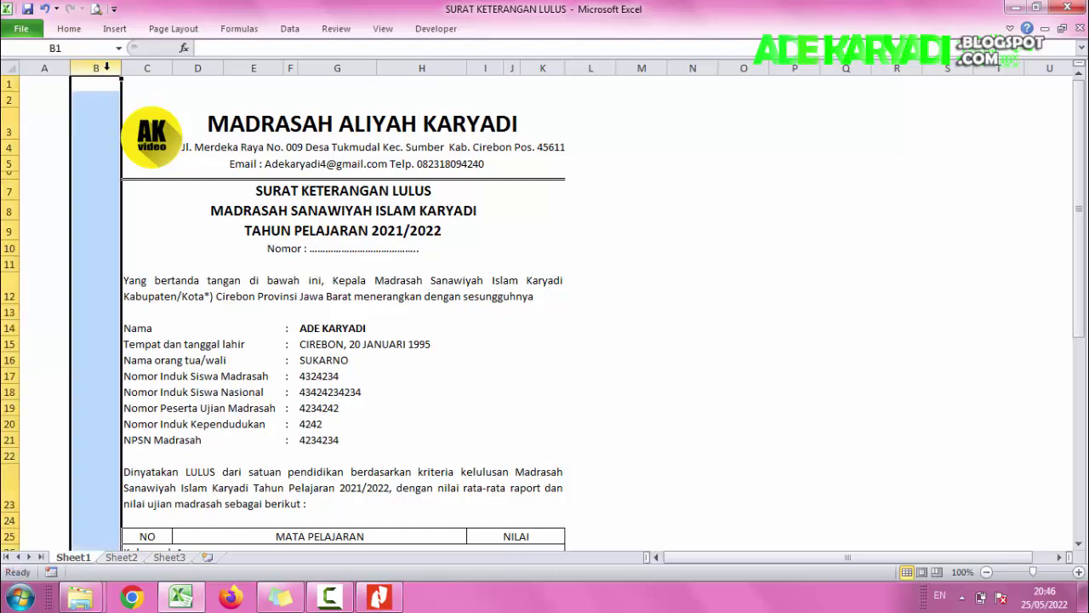
{"action": "left_click_drag", "start_coordinate": [121, 68], "coordinate": [47, 68]}
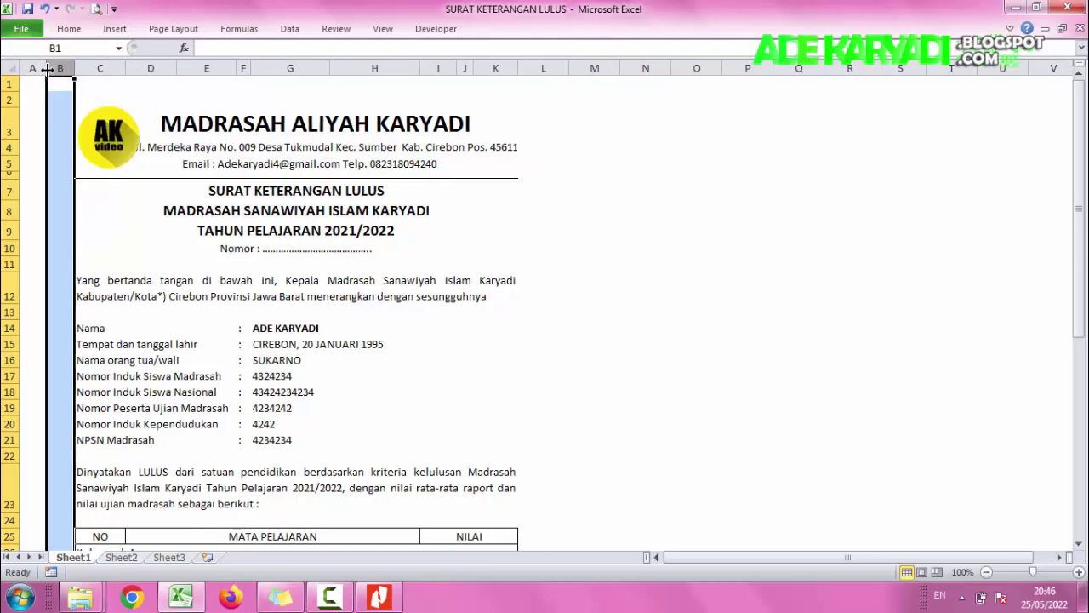
{"action": "scroll", "coordinate": [604, 244], "scroll_direction": "down", "scroll_amount": 5}
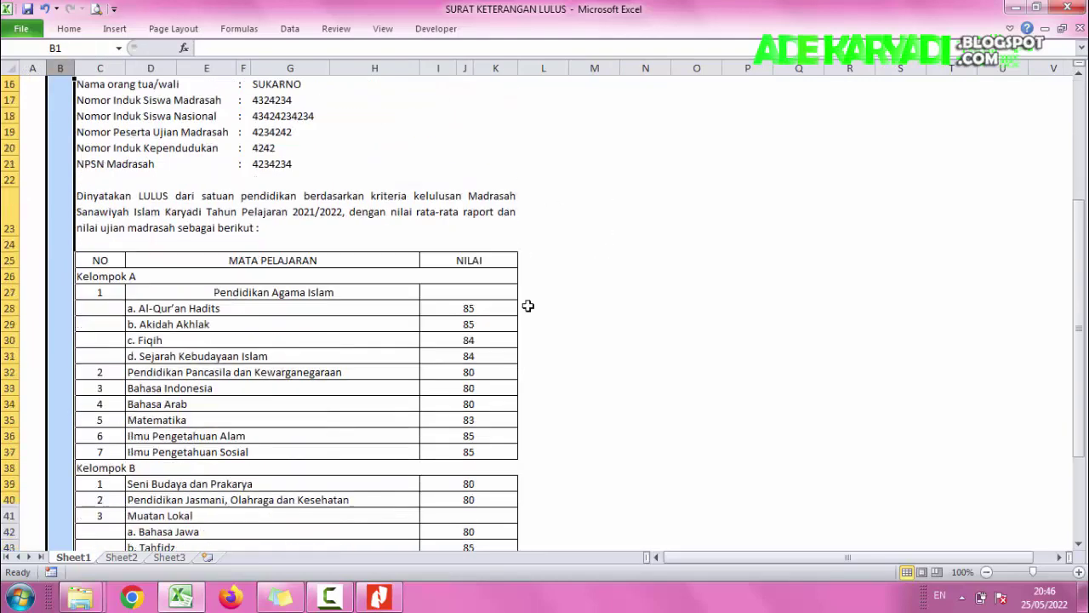
{"action": "scroll", "coordinate": [522, 304], "scroll_direction": "down", "scroll_amount": 6}
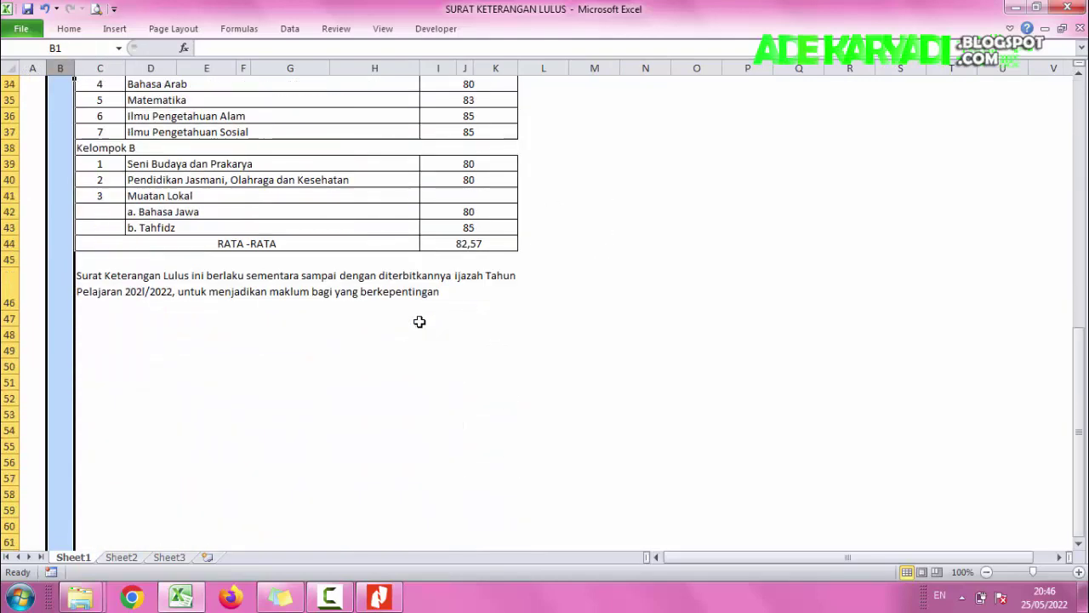
{"action": "left_click", "coordinate": [377, 594]}
- Copy the PDF's date, Kepala Madrasah and NIP lines and pick their destination cell in Excel
{"action": "scroll", "coordinate": [575, 510], "scroll_direction": "down", "scroll_amount": 4}
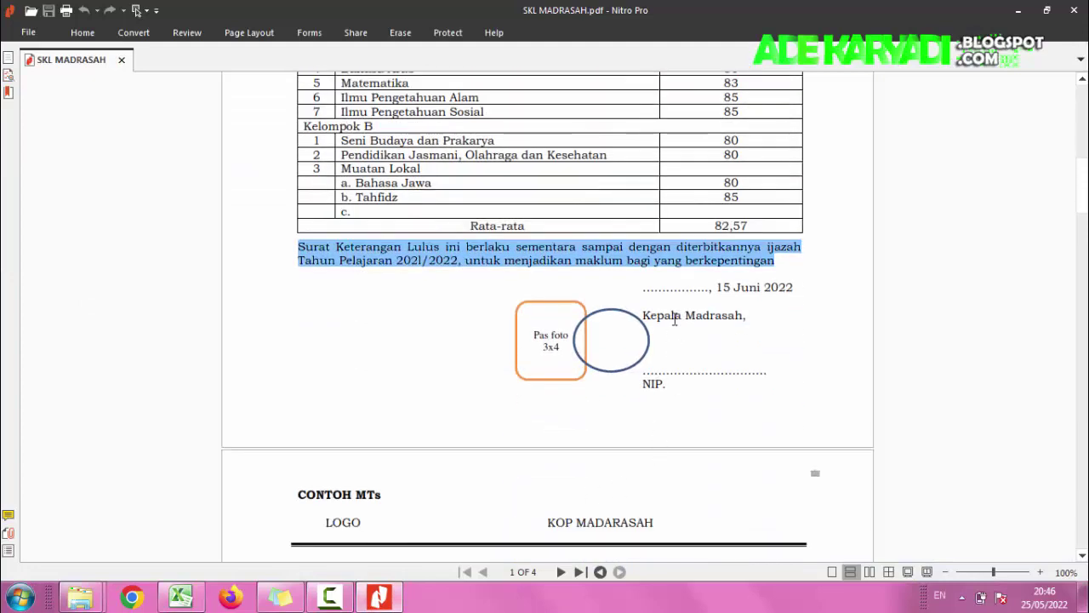
{"action": "left_click_drag", "start_coordinate": [642, 290], "coordinate": [778, 394]}
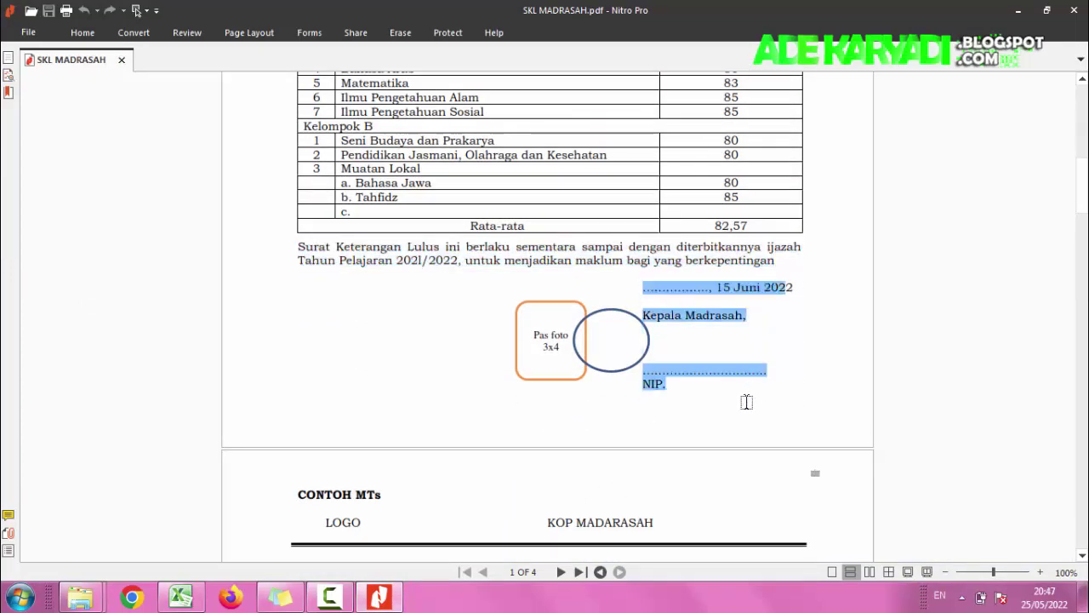
{"action": "left_click", "coordinate": [180, 596]}
{"action": "left_click", "coordinate": [397, 367]}
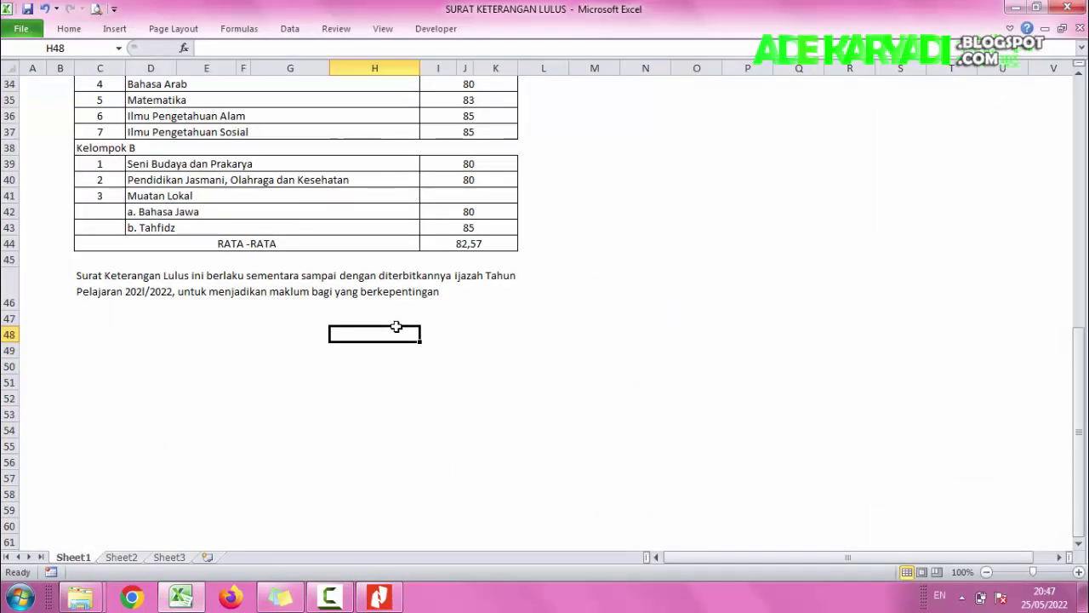
- Paste the signature block below the closing note and rewrite its date line
{"action": "key", "text": "ctrl+v"}
{"action": "left_click", "coordinate": [511, 364]}
{"action": "left_click_drag", "start_coordinate": [362, 338], "coordinate": [513, 338]}
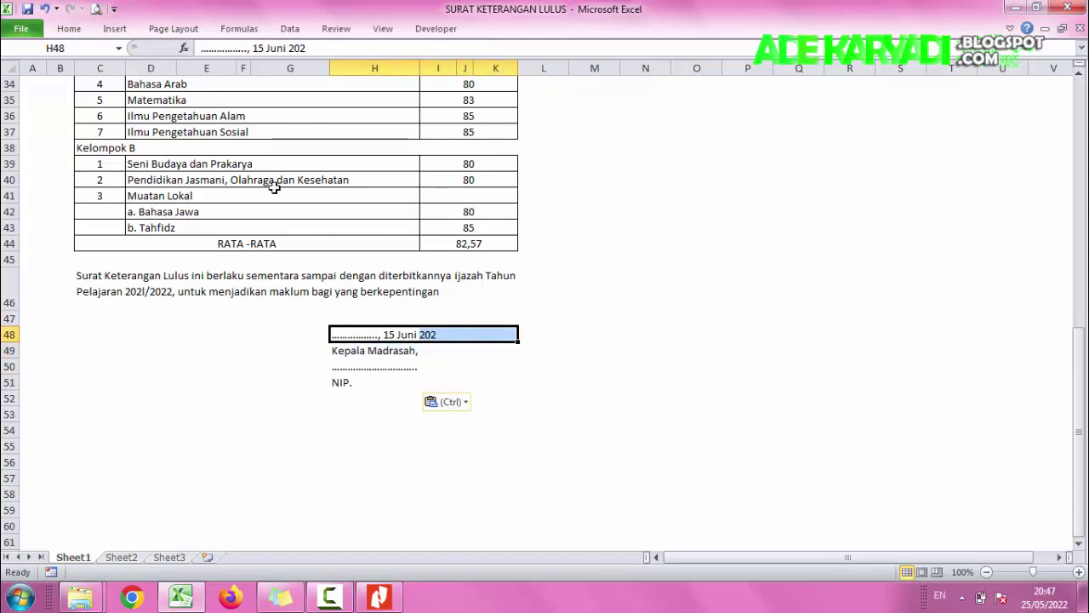
{"action": "type", "text": "c"}
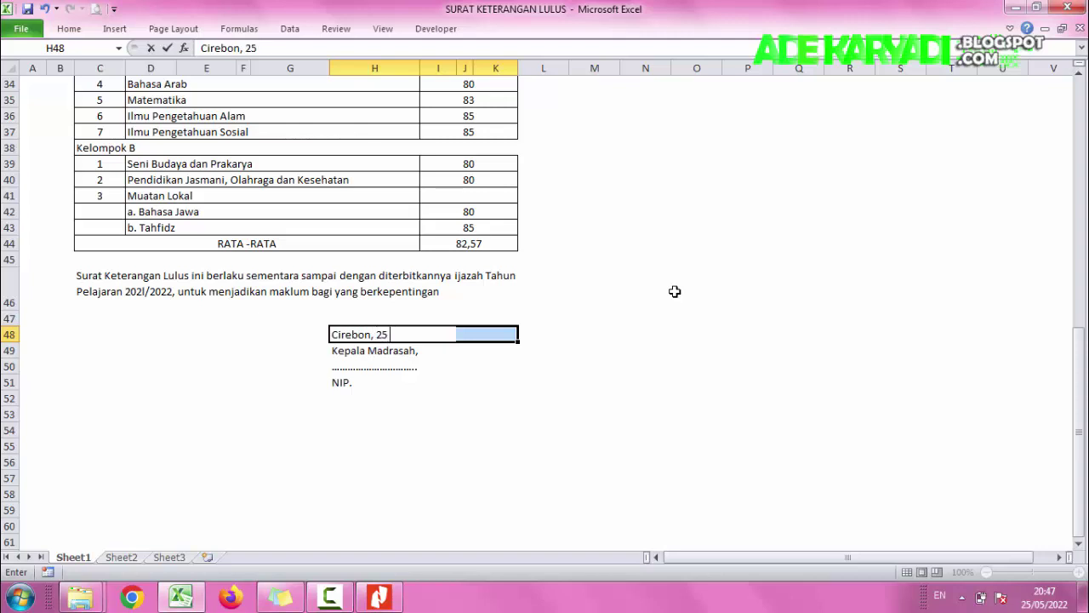
{"action": "type", "text": "Mey"}
{"action": "type", "text": "202"}
{"action": "key", "text": "Return"}
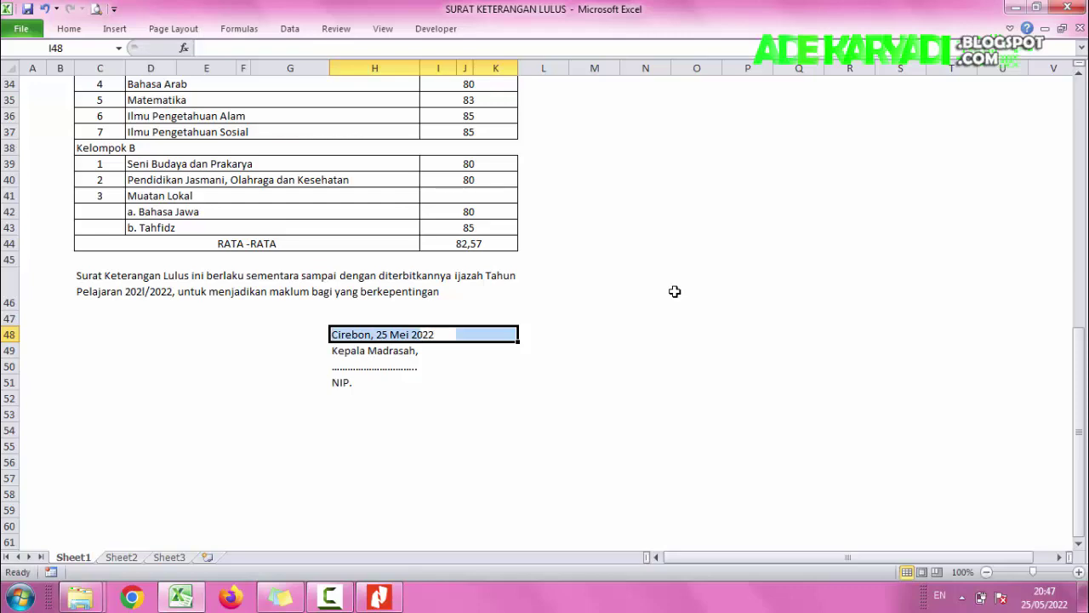
{"action": "left_click", "coordinate": [493, 414]}
- Move the dotted signature line and NIP. cells down to H53:H54
{"action": "left_click", "coordinate": [354, 369]}
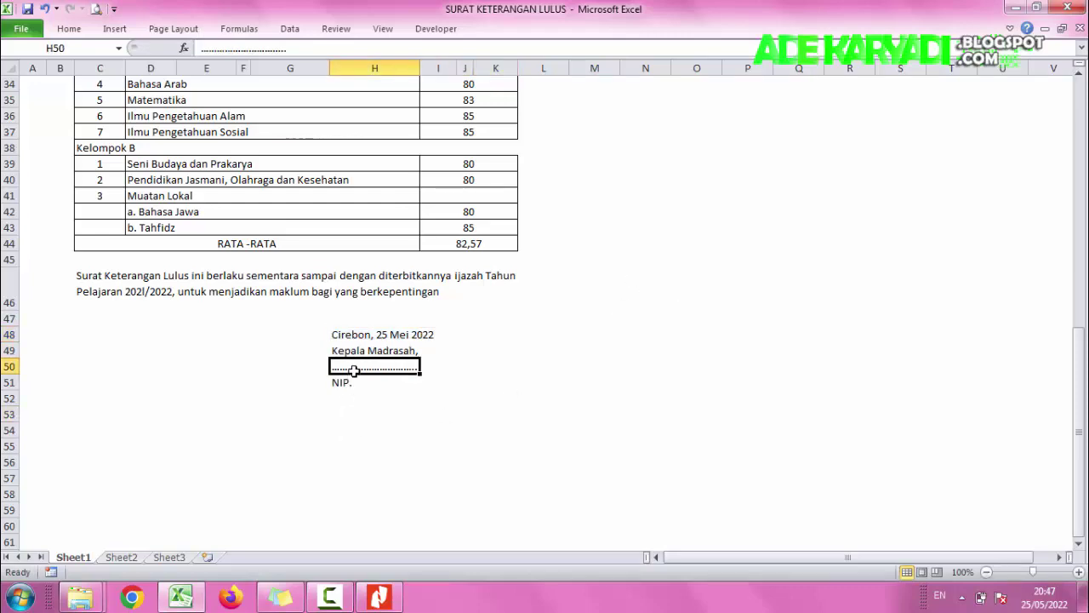
{"action": "key", "text": "alt+Tab"}
{"action": "key", "text": "alt+Tab"}
{"action": "left_click_drag", "start_coordinate": [358, 364], "coordinate": [358, 384]}
{"action": "key", "text": "ctrl+c"}
{"action": "left_click", "coordinate": [362, 416]}
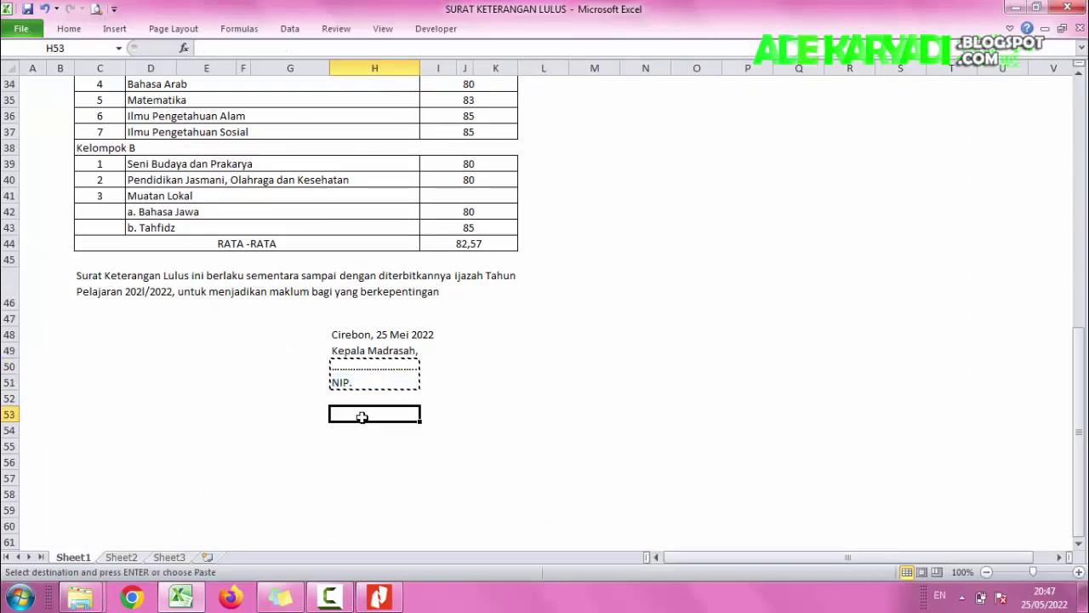
{"action": "key", "text": "Return"}
{"action": "left_click", "coordinate": [382, 368]}
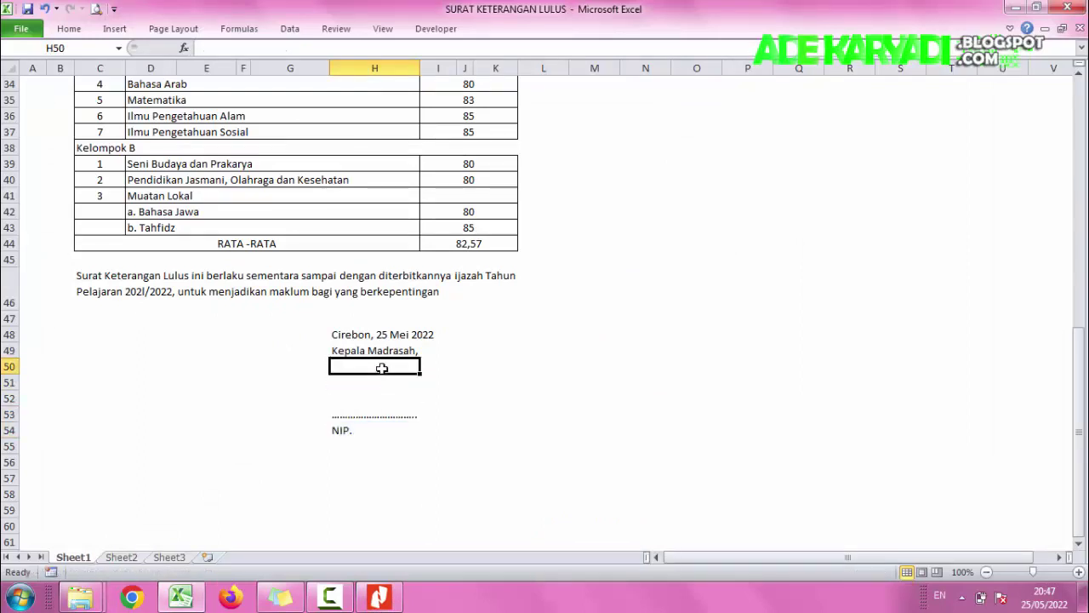
- Enter the headmaster's name in H53 and complete the NIP number in H54
{"action": "left_click", "coordinate": [381, 419]}
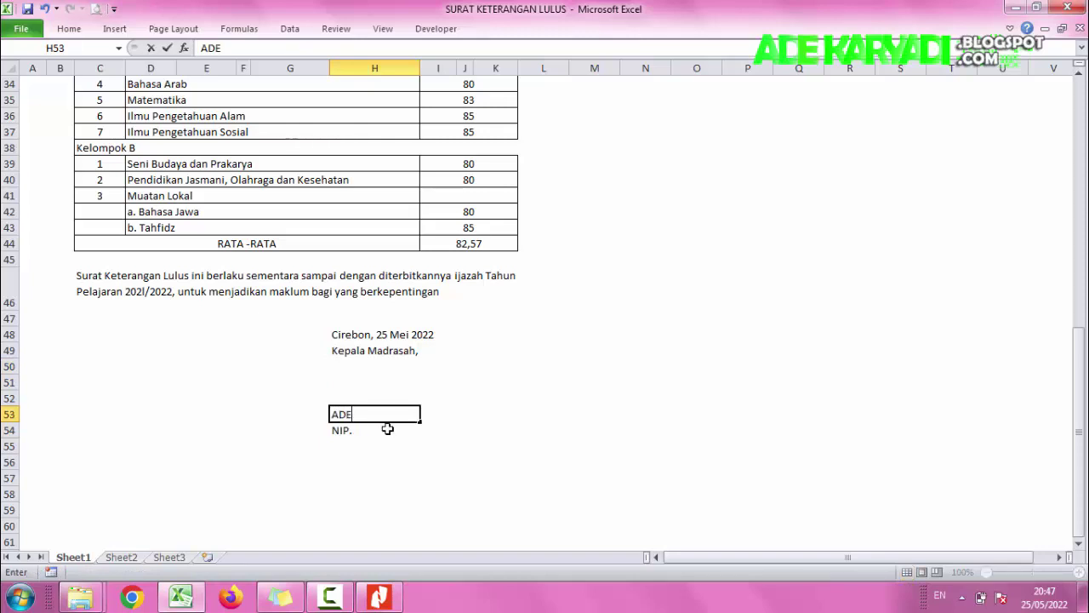
{"action": "double_click", "coordinate": [388, 429]}
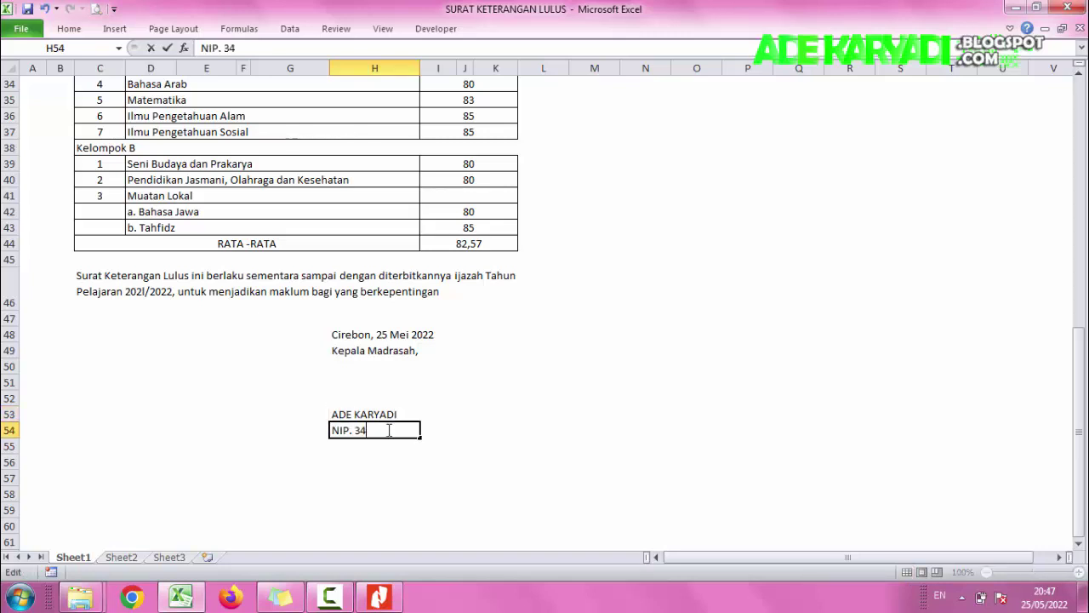
{"action": "left_click", "coordinate": [484, 462]}
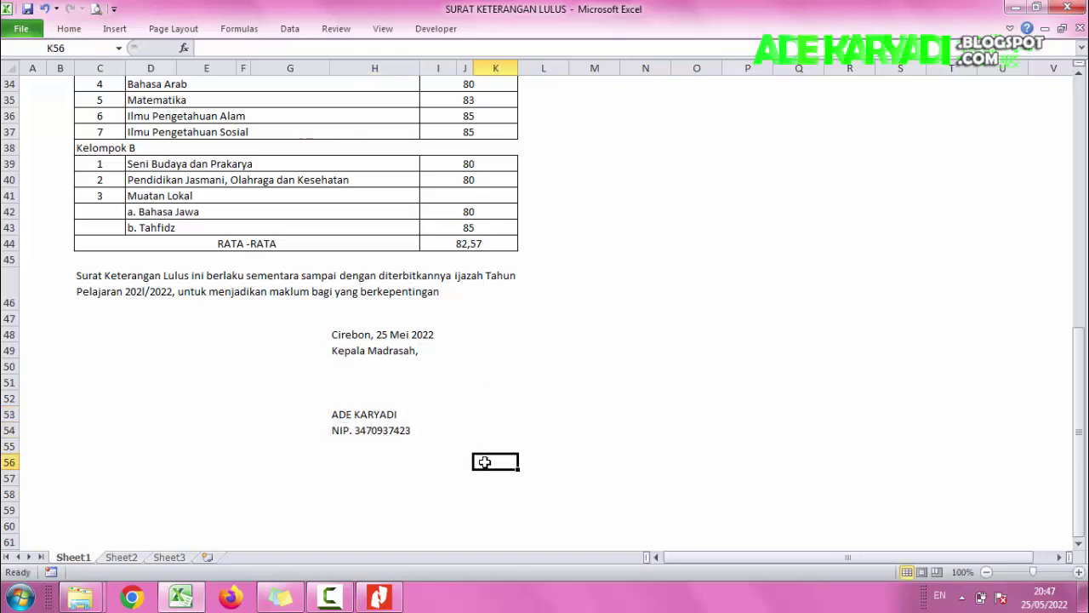
- Merge and centre the place-and-date line across H48:J48
{"action": "mouse_move", "coordinate": [368, 334]}
{"action": "left_mouse_down"}
{"action": "mouse_move", "coordinate": [352, 334]}
{"action": "mouse_move", "coordinate": [469, 338]}
{"action": "left_mouse_up"}
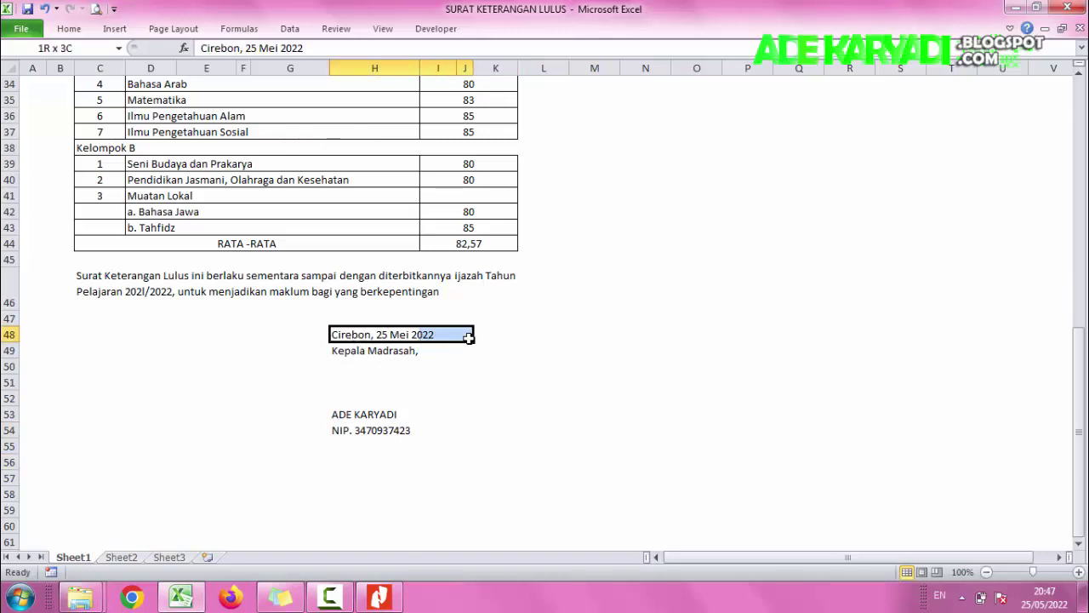
{"action": "left_click", "coordinate": [69, 28]}
{"action": "left_click", "coordinate": [444, 78]}
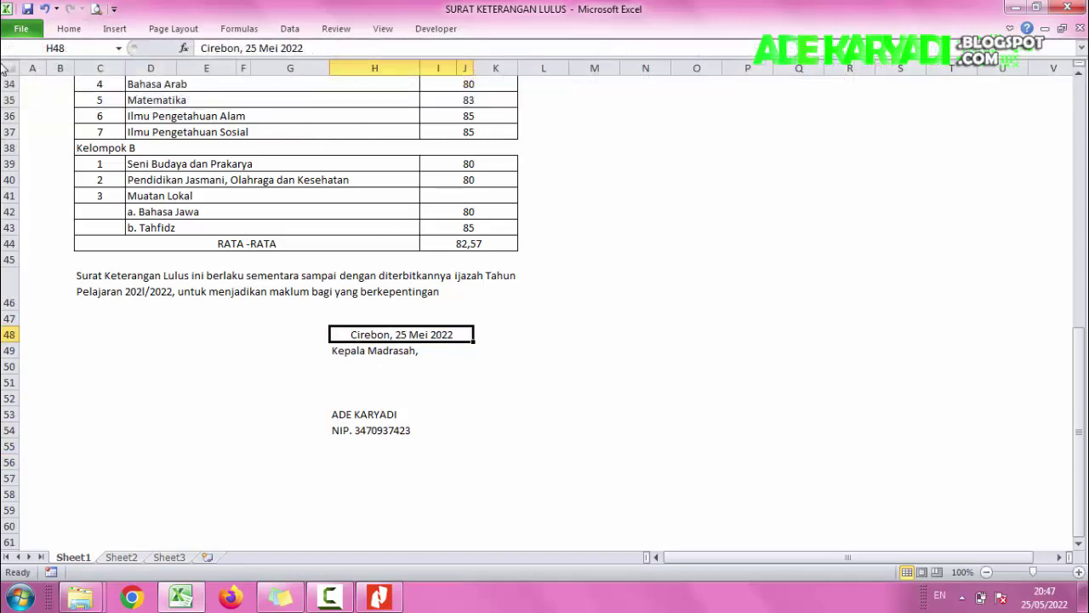
- Copy the merged, centred date-line format onto the signature rows H49:J54 with Format Painter
{"action": "left_click", "coordinate": [70, 29]}
{"action": "left_click", "coordinate": [73, 82]}
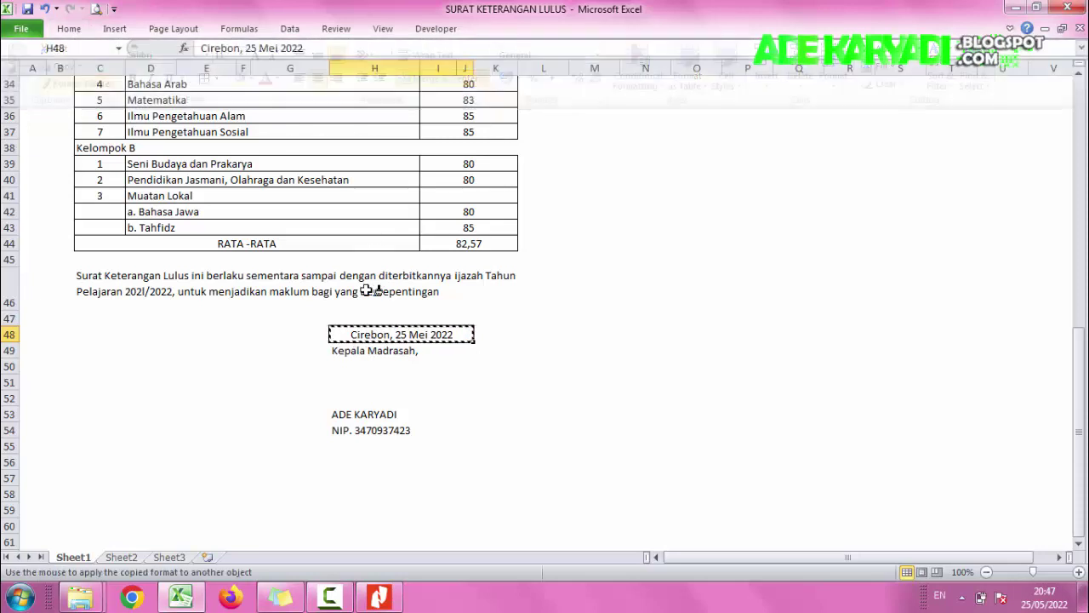
{"action": "left_click_drag", "start_coordinate": [358, 354], "coordinate": [447, 426]}
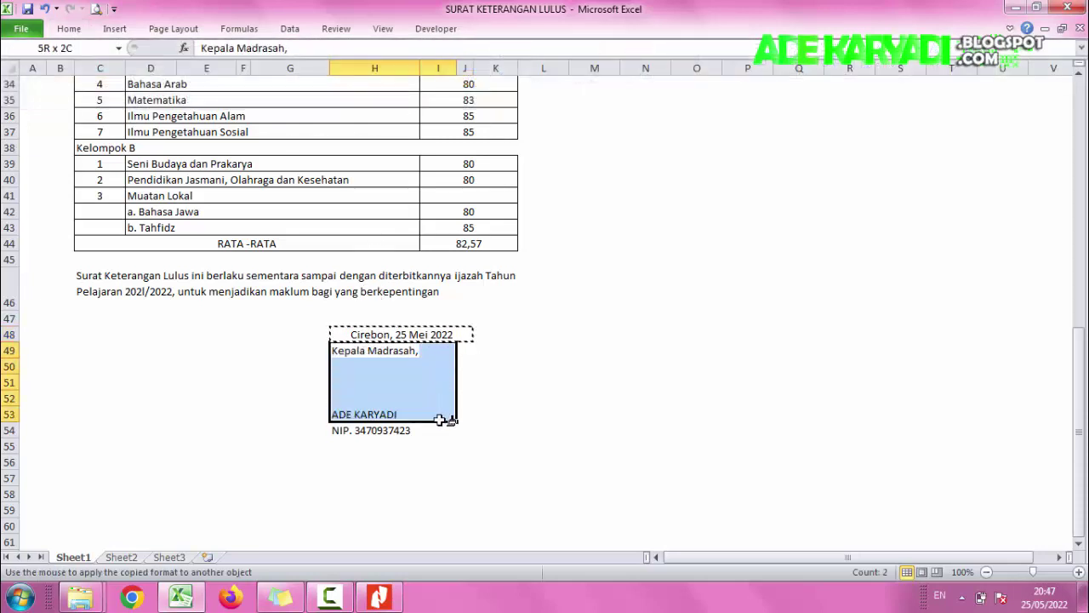
{"action": "left_click_drag", "start_coordinate": [446, 425], "coordinate": [460, 425]}
{"action": "left_click", "coordinate": [492, 383]}
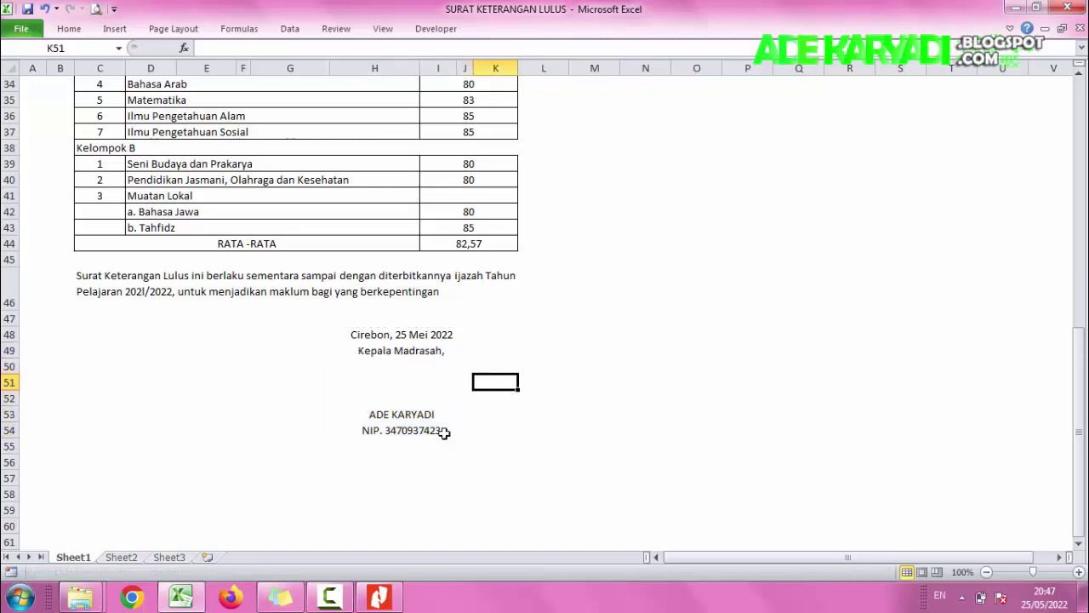
- Compare with the reference PDF in Nitro Pro, then select cell G48 in Excel
{"action": "left_click", "coordinate": [378, 598]}
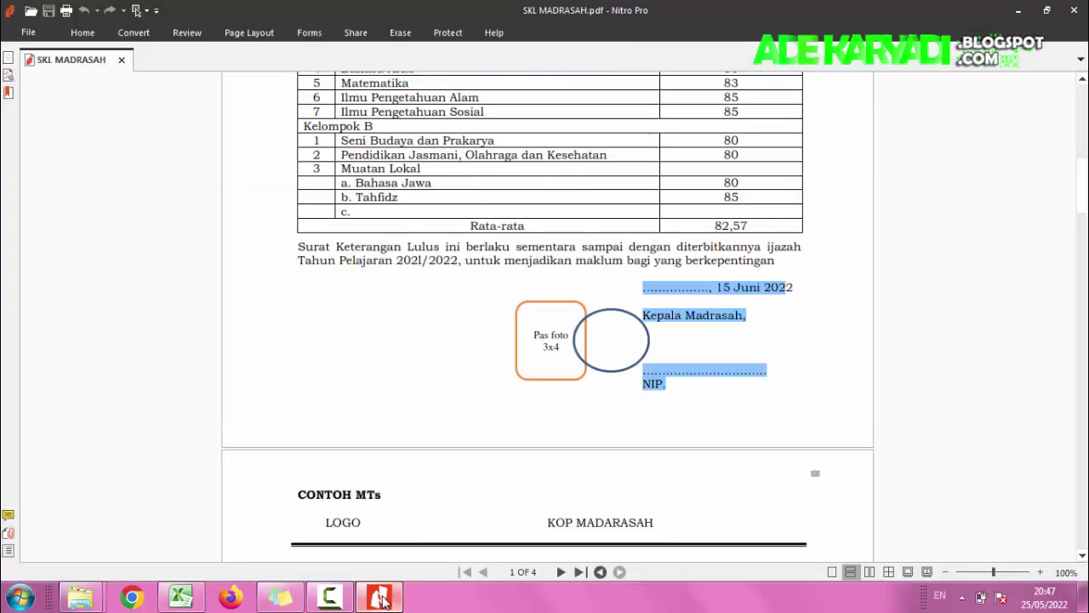
{"action": "left_click", "coordinate": [382, 600]}
{"action": "left_click", "coordinate": [312, 338]}
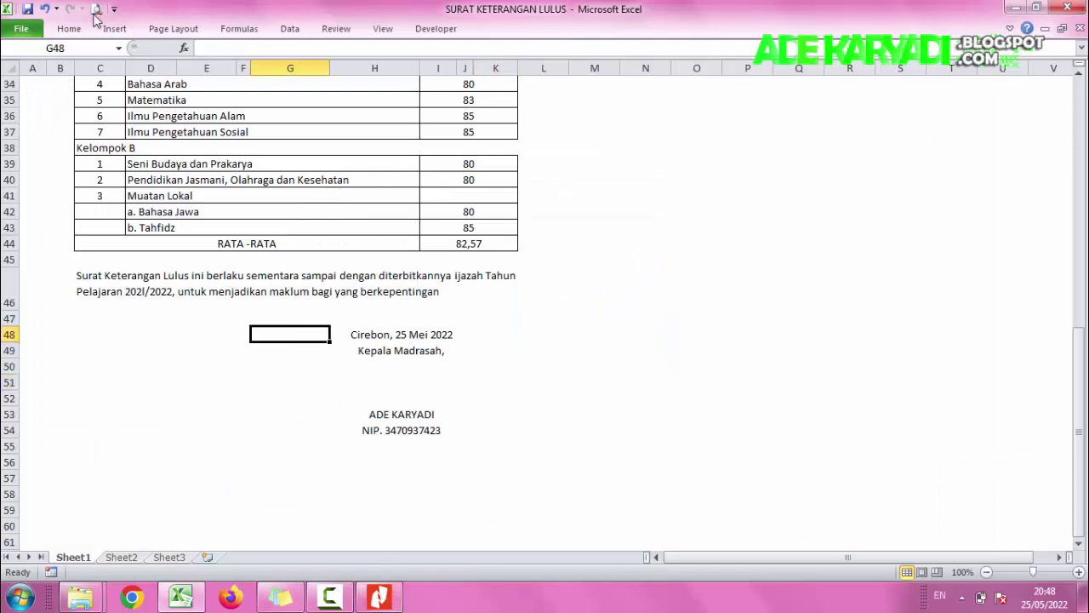
- Insert the picture 'poto backgroun biru ok' into the worksheet
{"action": "left_click", "coordinate": [115, 28]}
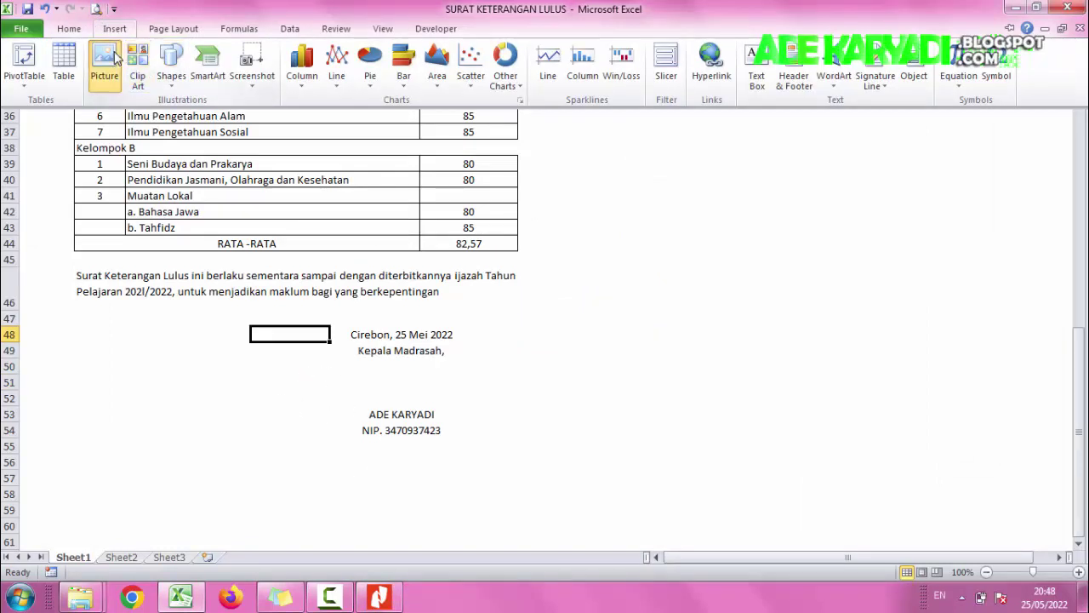
{"action": "left_click", "coordinate": [668, 253]}
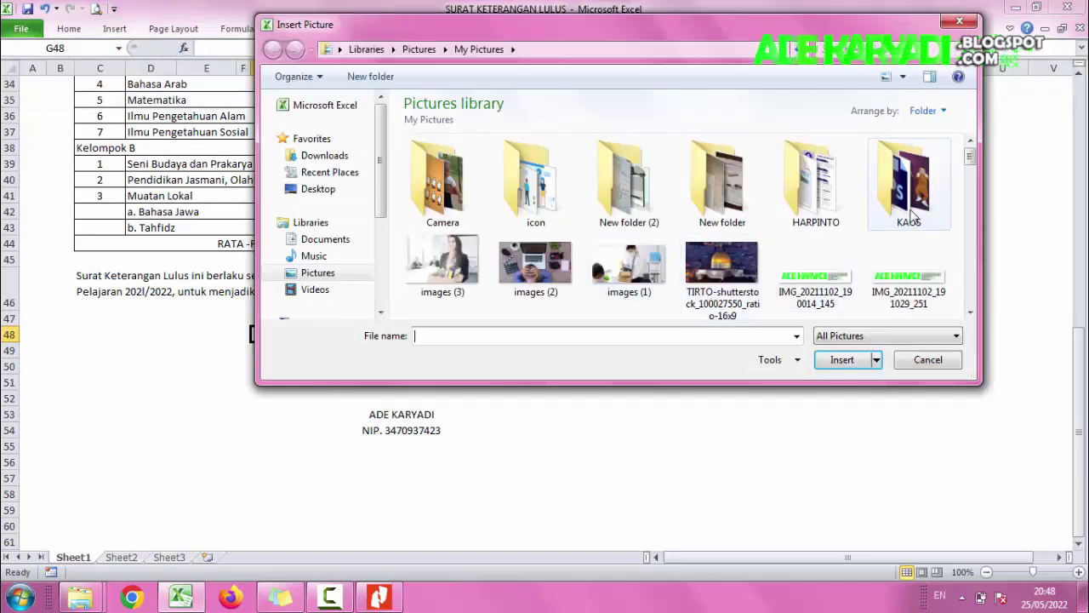
{"action": "left_click_drag", "start_coordinate": [971, 160], "coordinate": [971, 288]}
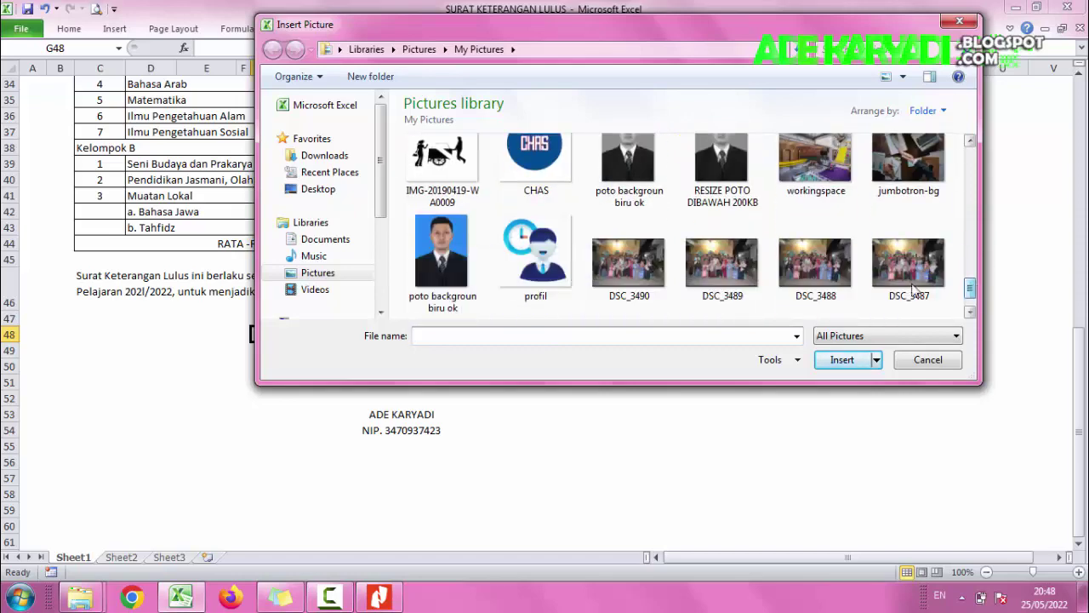
{"action": "left_click", "coordinate": [457, 228]}
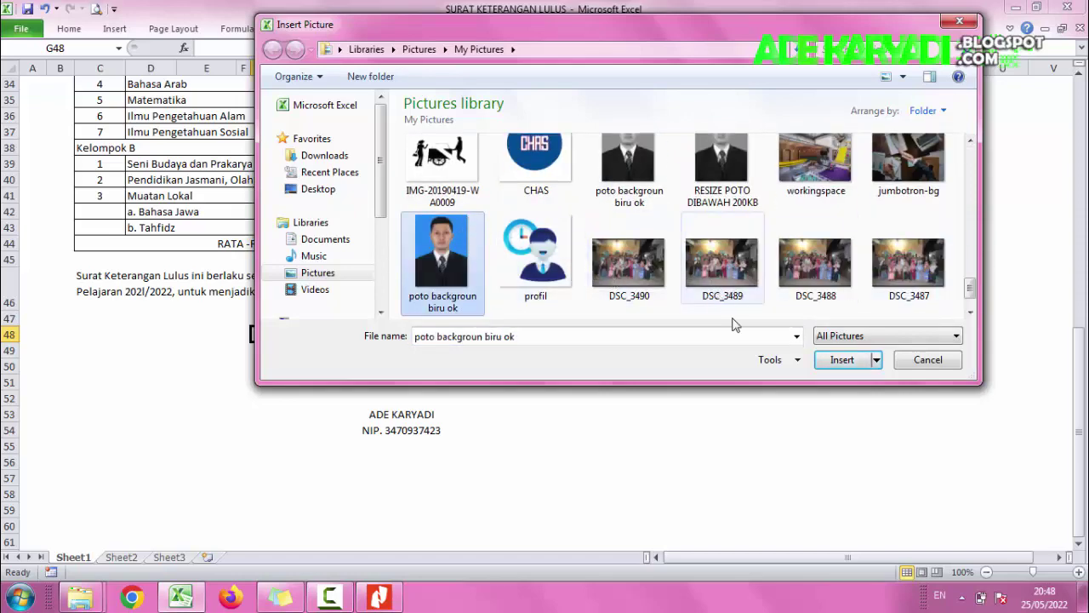
{"action": "left_click", "coordinate": [833, 360]}
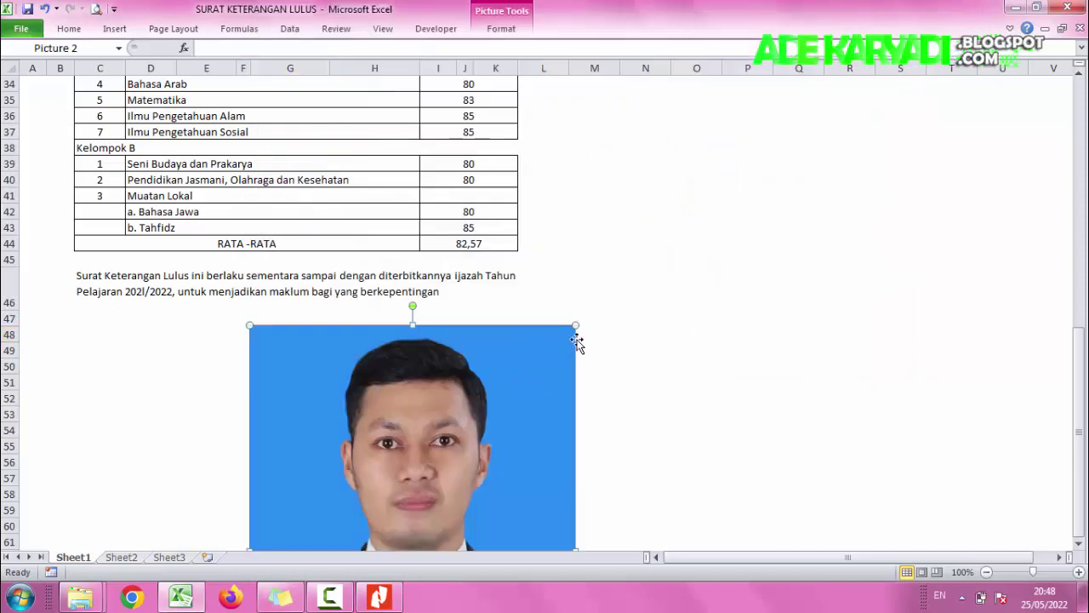
- Shrink the photo to passport size and place it left of the signature block
{"action": "mouse_move", "coordinate": [533, 369]}
{"action": "left_mouse_down"}
{"action": "mouse_move", "coordinate": [409, 495]}
{"action": "mouse_move", "coordinate": [324, 336]}
{"action": "left_mouse_up"}
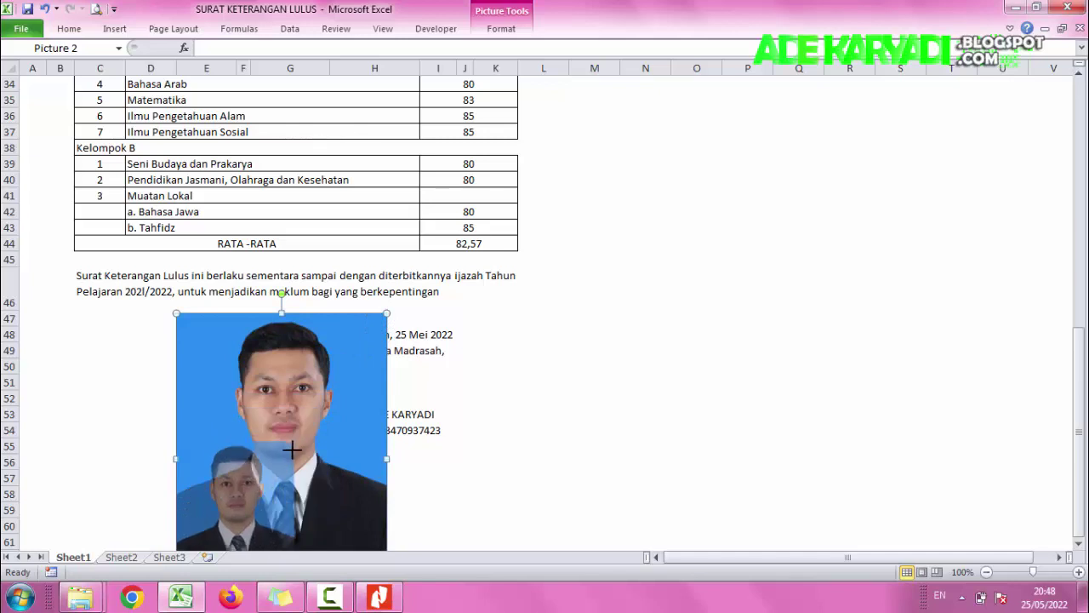
{"action": "left_click_drag", "start_coordinate": [379, 328], "coordinate": [292, 446]}
{"action": "left_click_drag", "start_coordinate": [280, 486], "coordinate": [295, 359]}
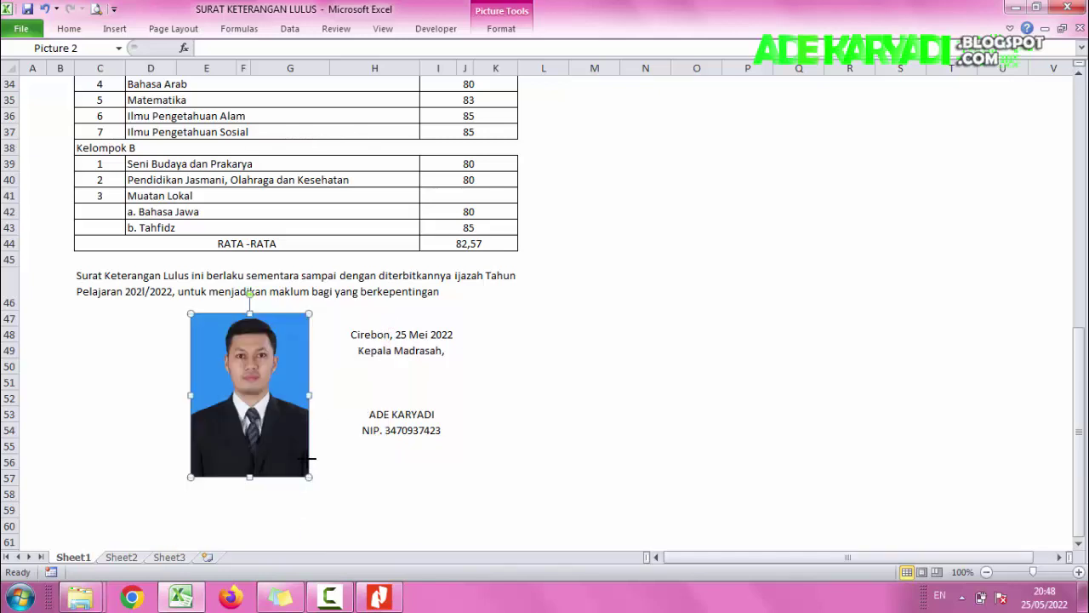
{"action": "left_click_drag", "start_coordinate": [307, 461], "coordinate": [280, 437]}
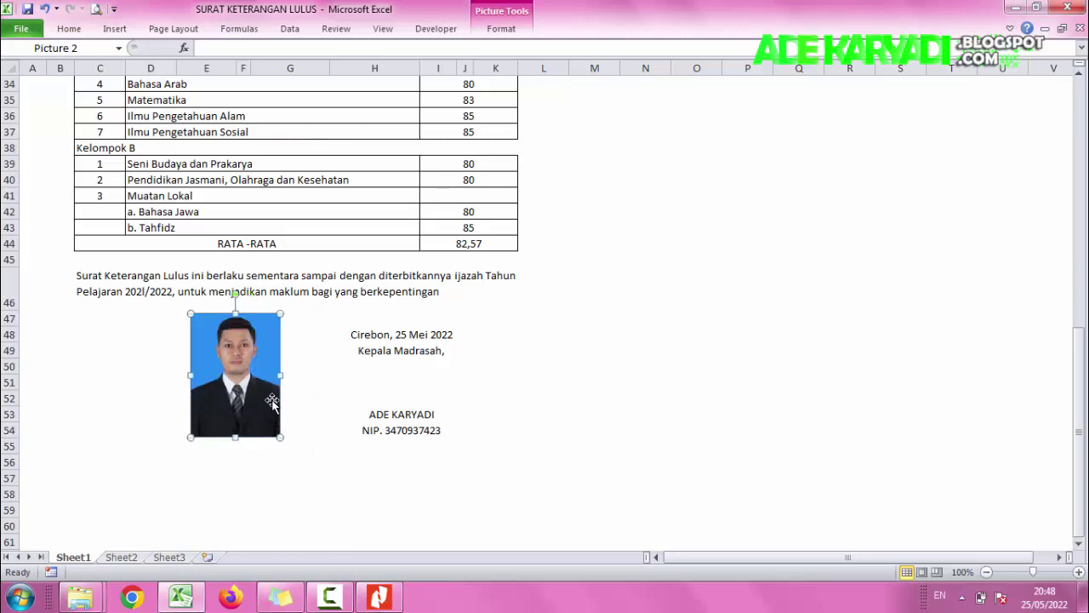
{"action": "left_click_drag", "start_coordinate": [263, 386], "coordinate": [276, 394]}
{"action": "left_click", "coordinate": [331, 366]}
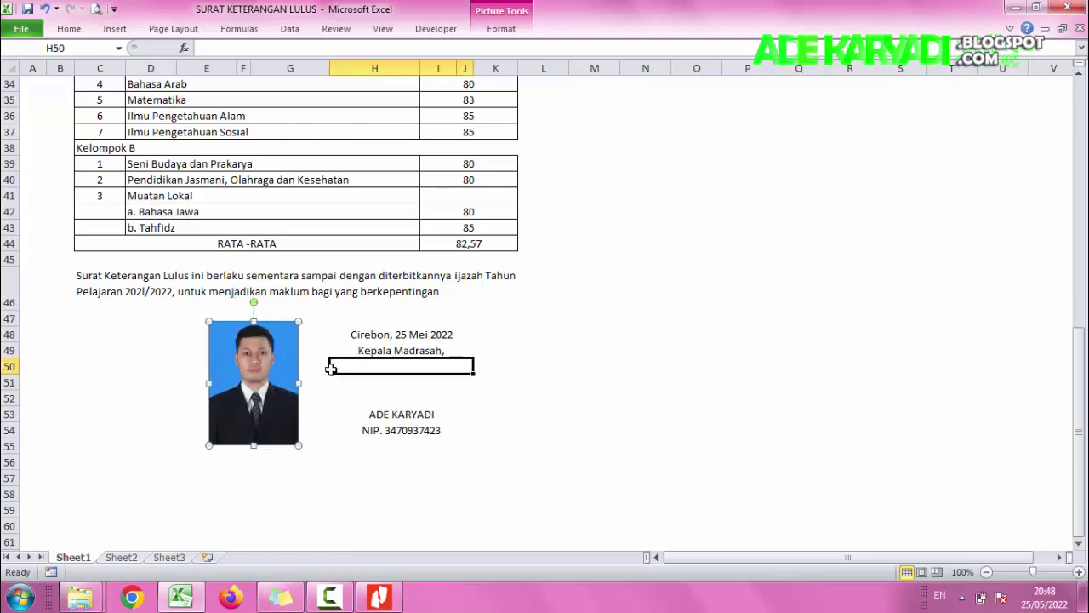
- Save the workbook, then insert the 'ak video' logo picture and move it beside the photo
{"action": "left_click", "coordinate": [26, 8]}
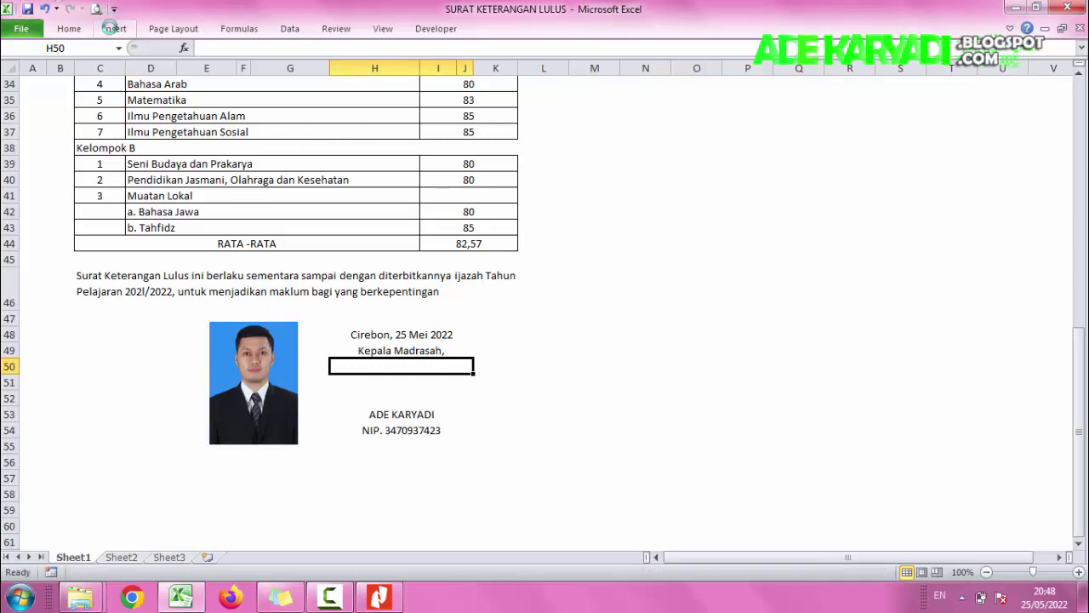
{"action": "left_click", "coordinate": [113, 30]}
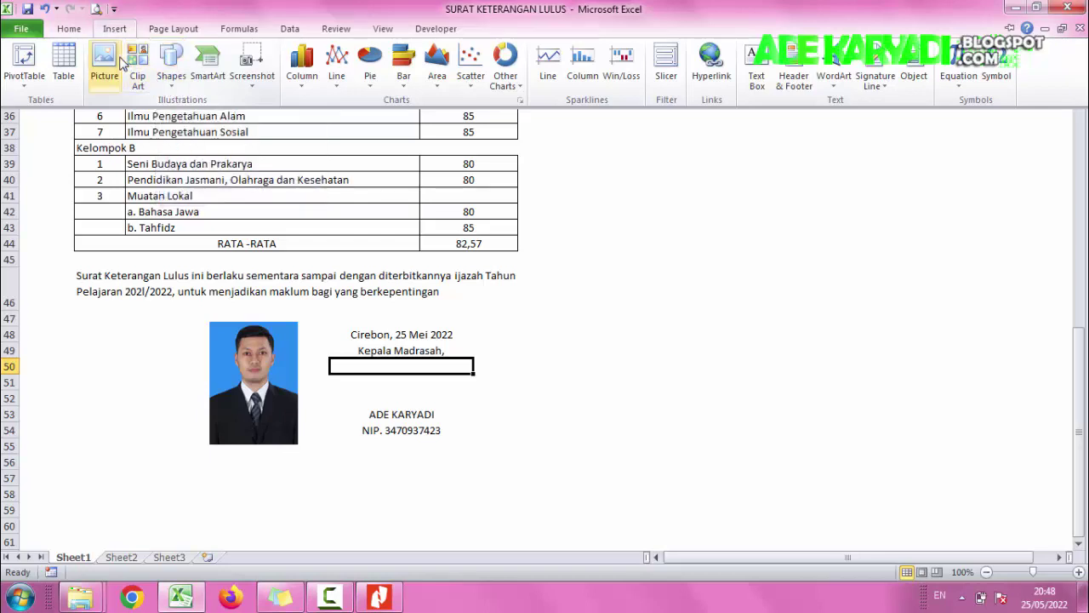
{"action": "left_click", "coordinate": [116, 57]}
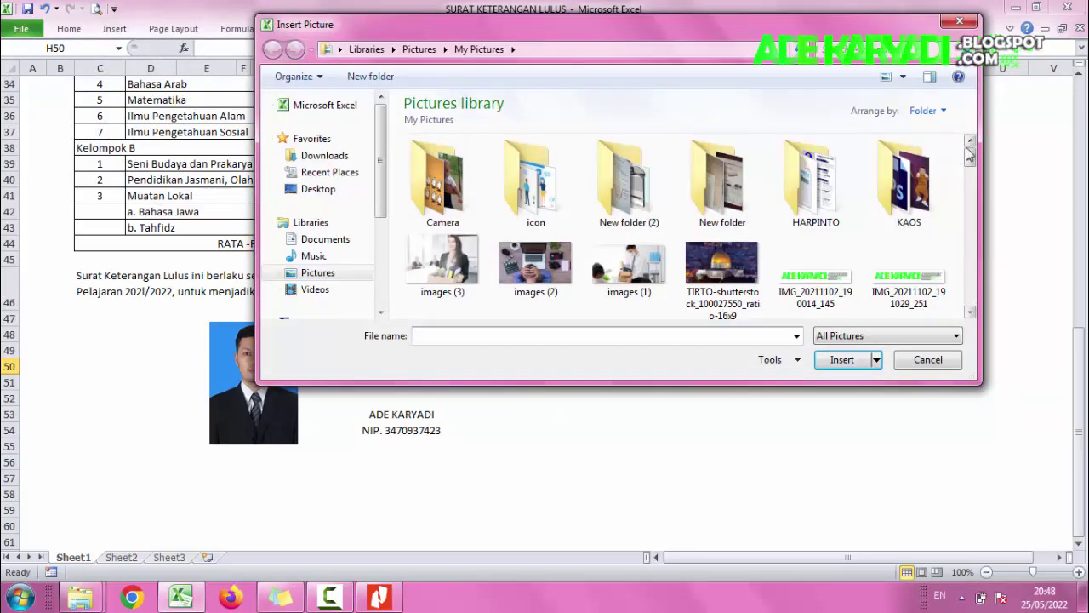
{"action": "left_click_drag", "start_coordinate": [970, 164], "coordinate": [975, 234]}
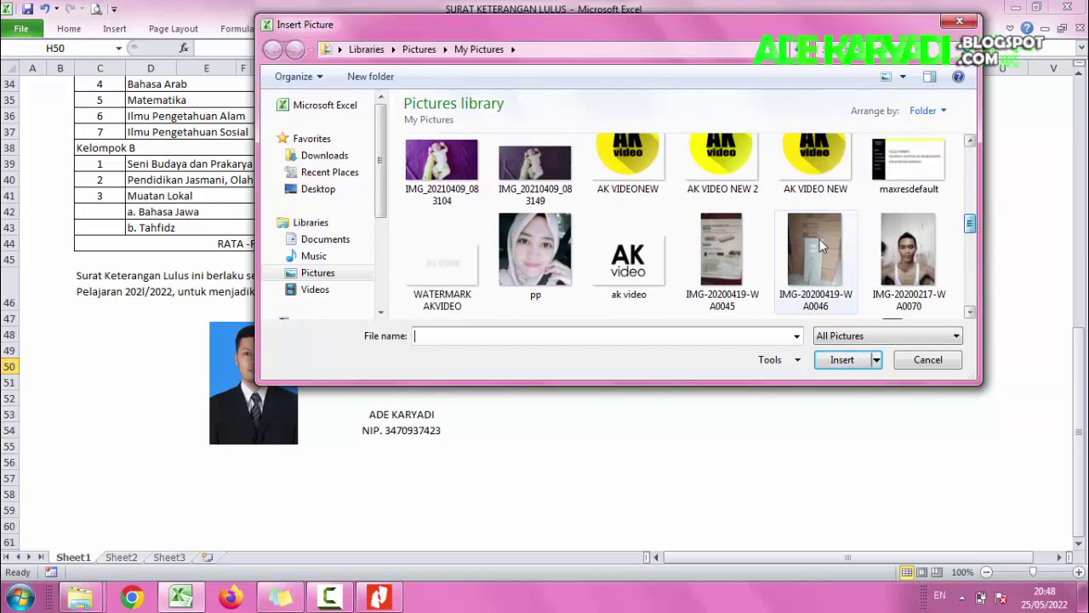
{"action": "left_click", "coordinate": [663, 256]}
{"action": "left_click", "coordinate": [851, 361]}
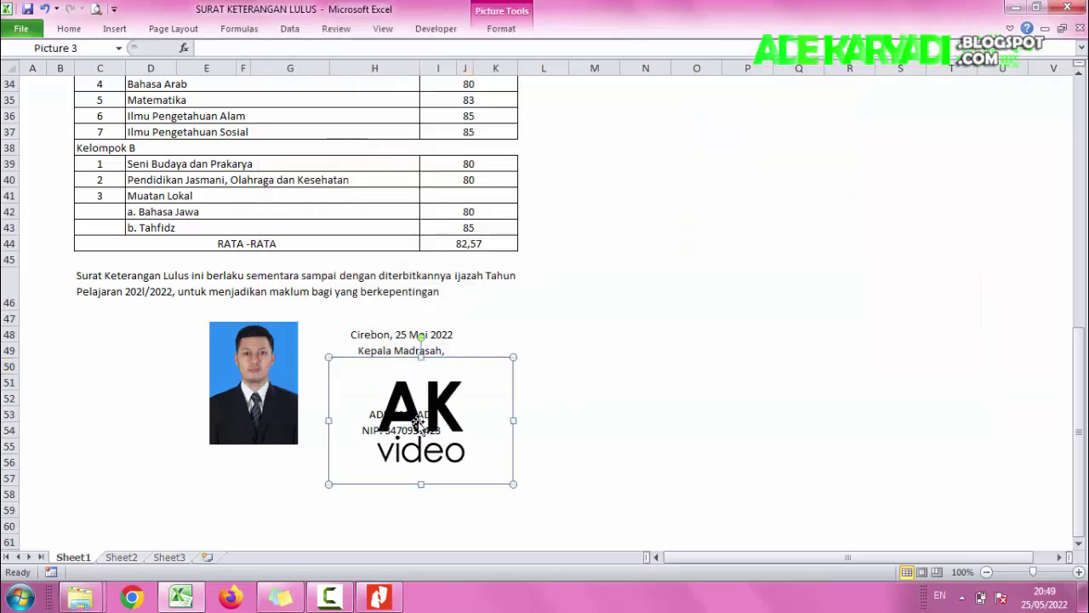
{"action": "mouse_move", "coordinate": [406, 414]}
{"action": "left_mouse_down"}
{"action": "mouse_move", "coordinate": [343, 407]}
{"action": "mouse_move", "coordinate": [330, 386]}
{"action": "left_mouse_up"}
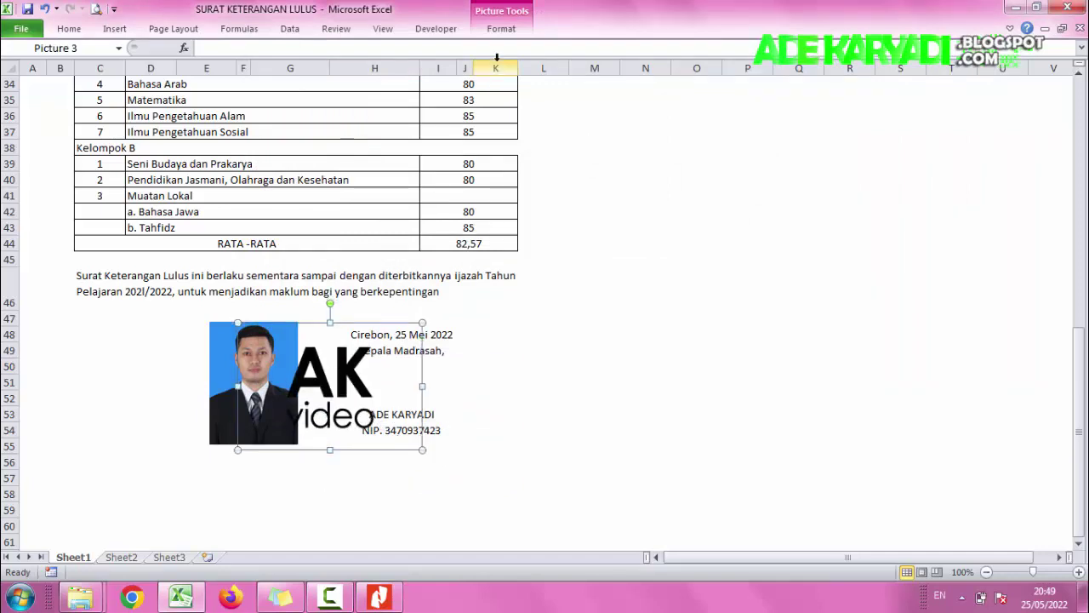
- Recolour the AK video logo to Red, Accent color 2 Light, replacing an earlier blue recolour
{"action": "left_click", "coordinate": [502, 30]}
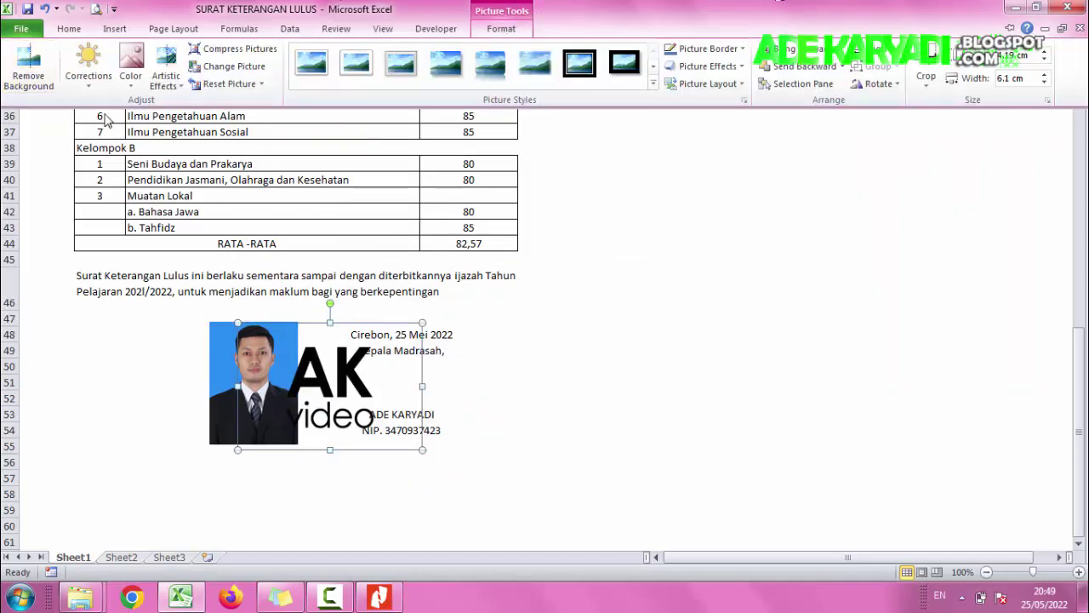
{"action": "left_click", "coordinate": [131, 81]}
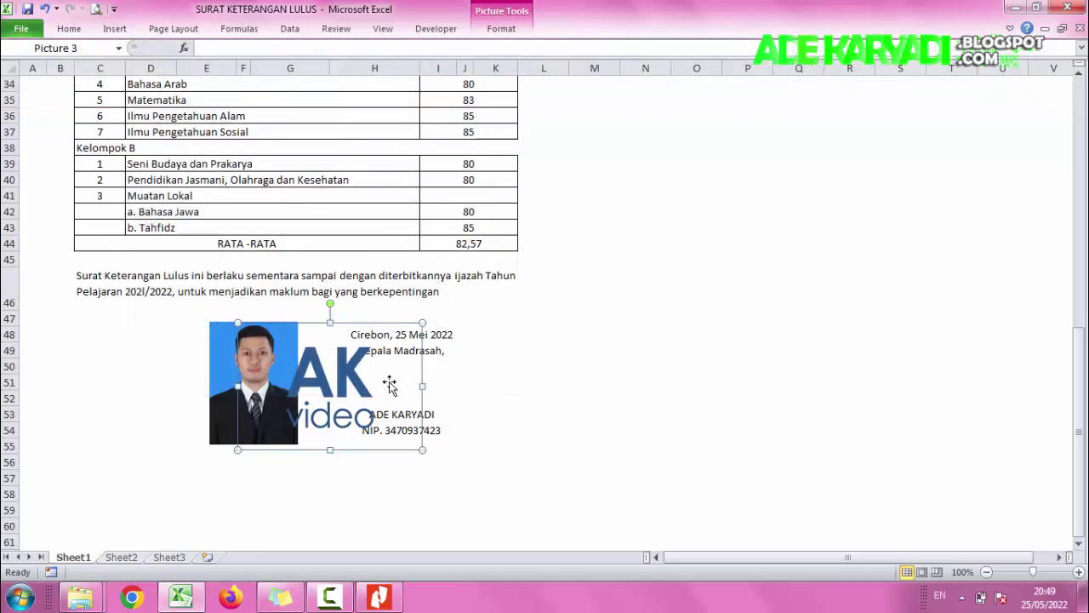
{"action": "left_click", "coordinate": [498, 373]}
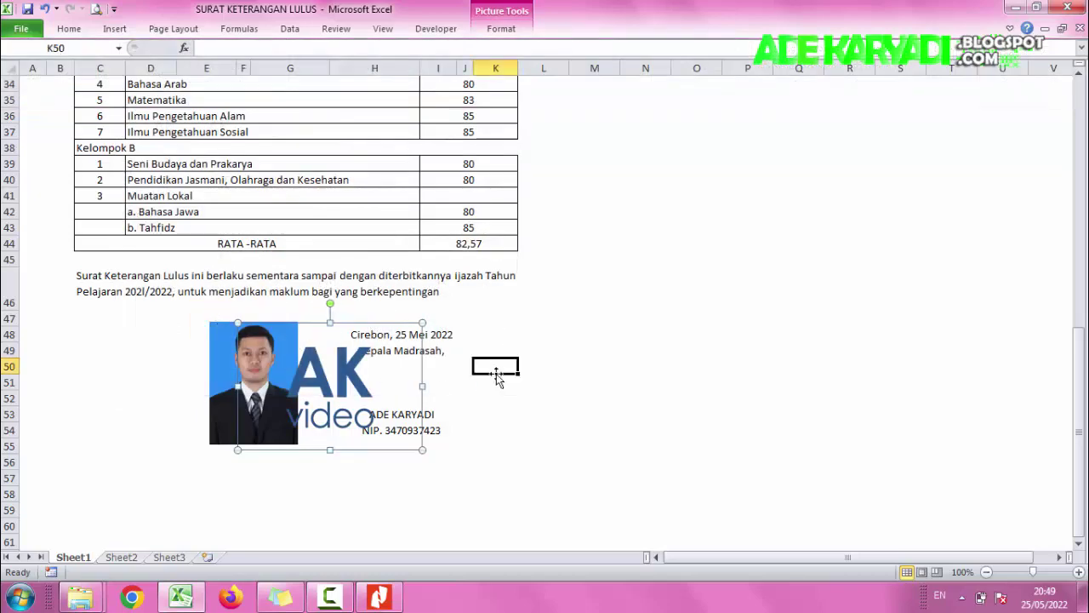
{"action": "left_click", "coordinate": [375, 387]}
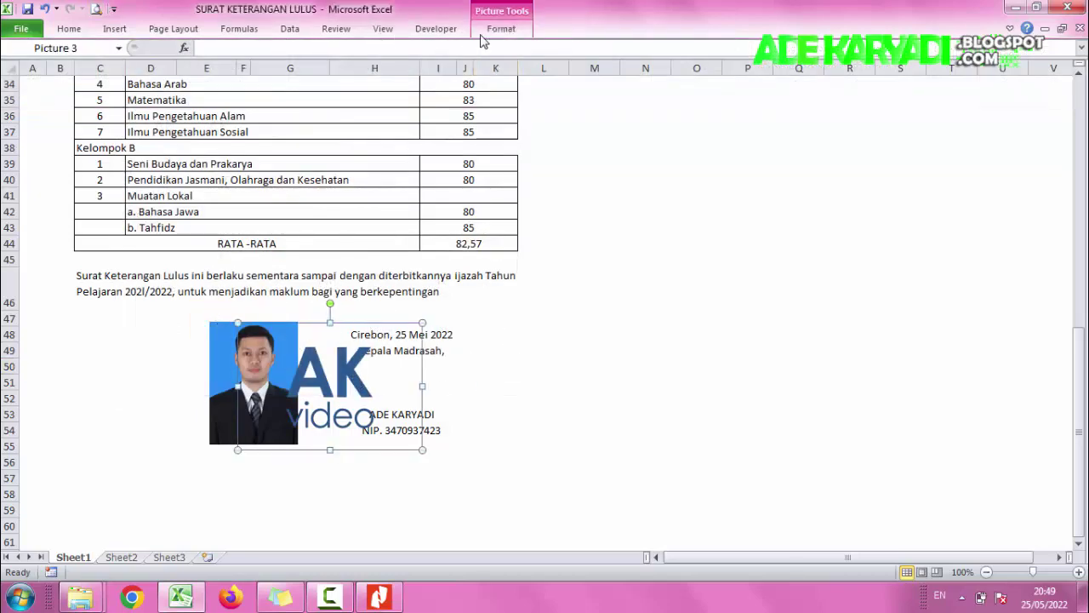
{"action": "left_click", "coordinate": [490, 30]}
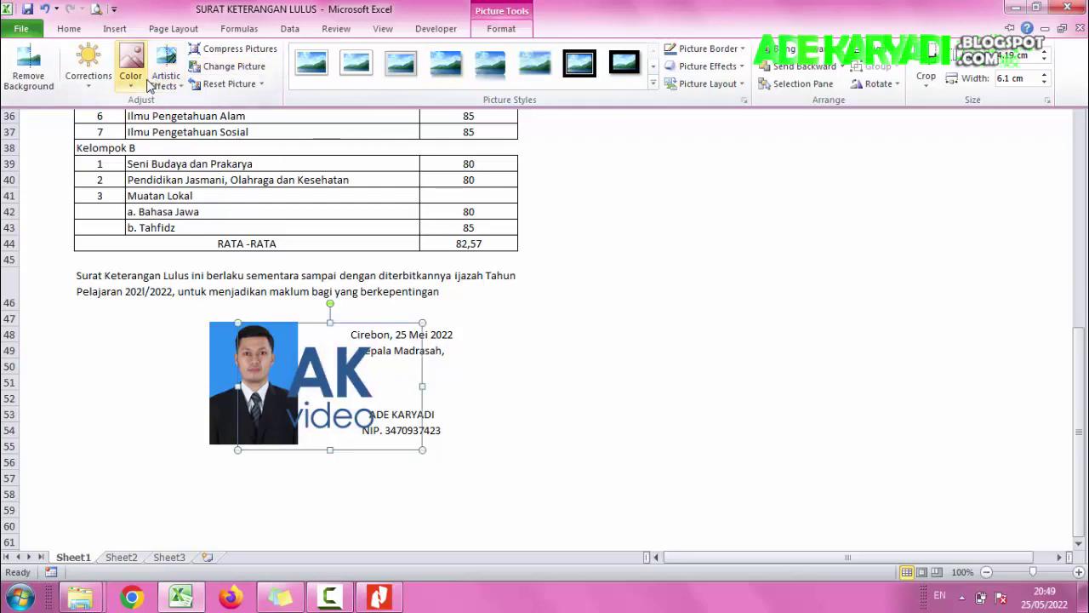
{"action": "left_click", "coordinate": [132, 73]}
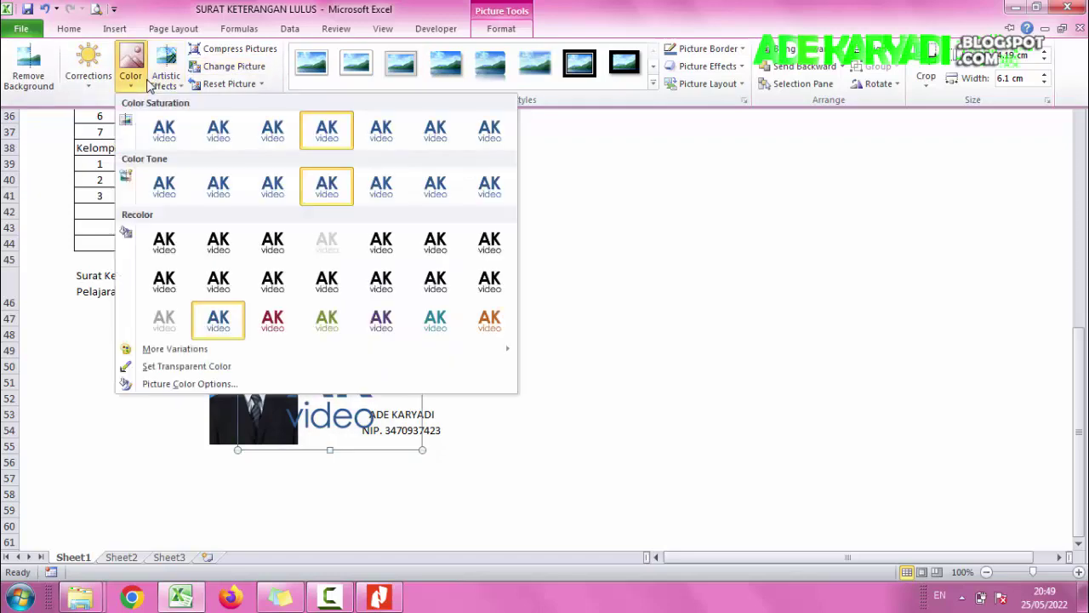
{"action": "left_click", "coordinate": [286, 312]}
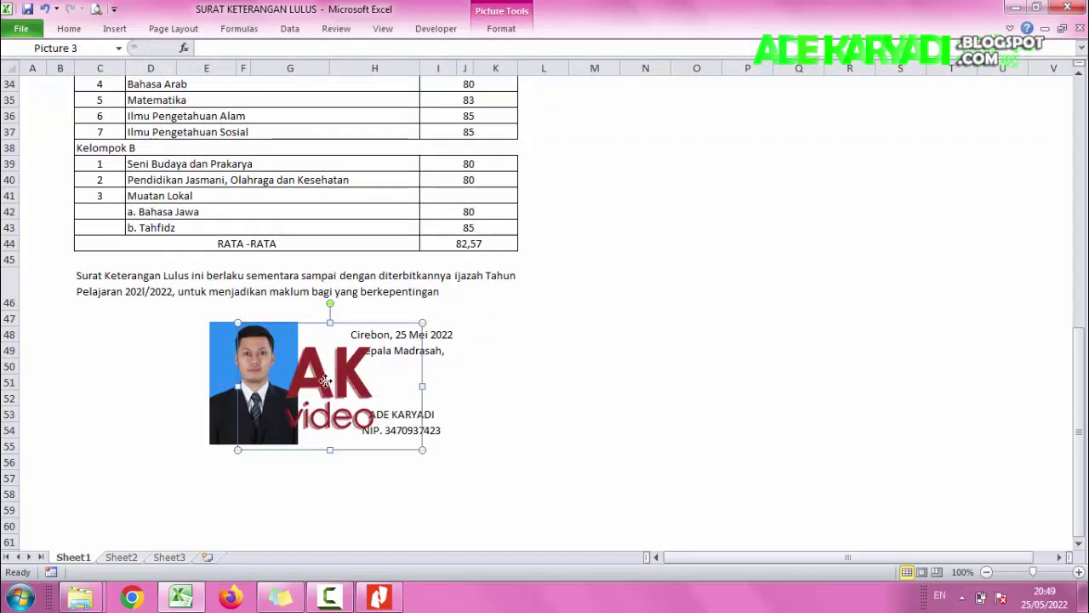
{"action": "left_click", "coordinate": [485, 368]}
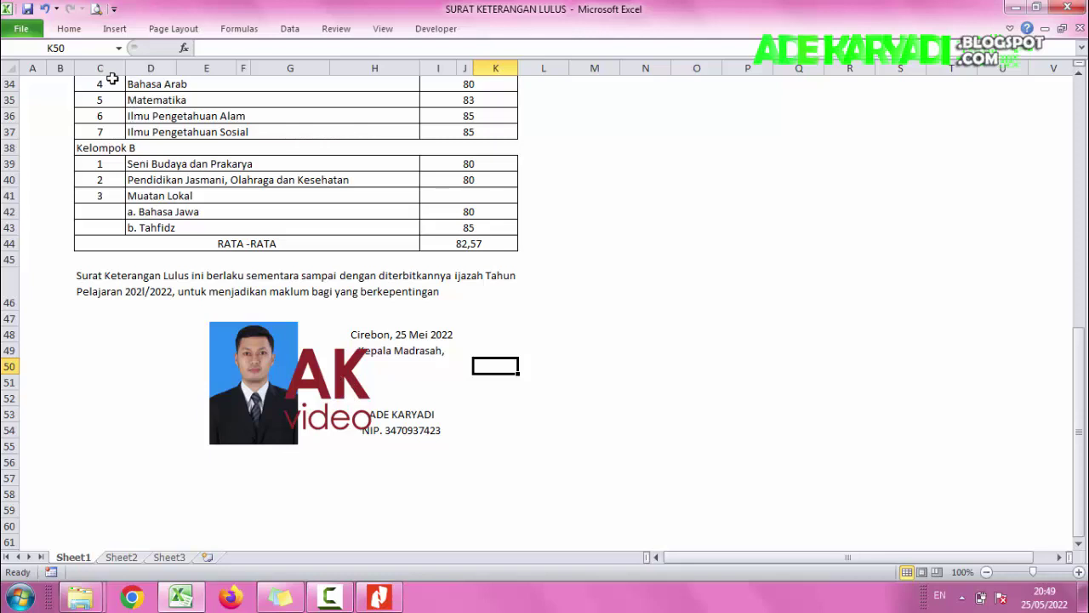
{"action": "left_click", "coordinate": [114, 29]}
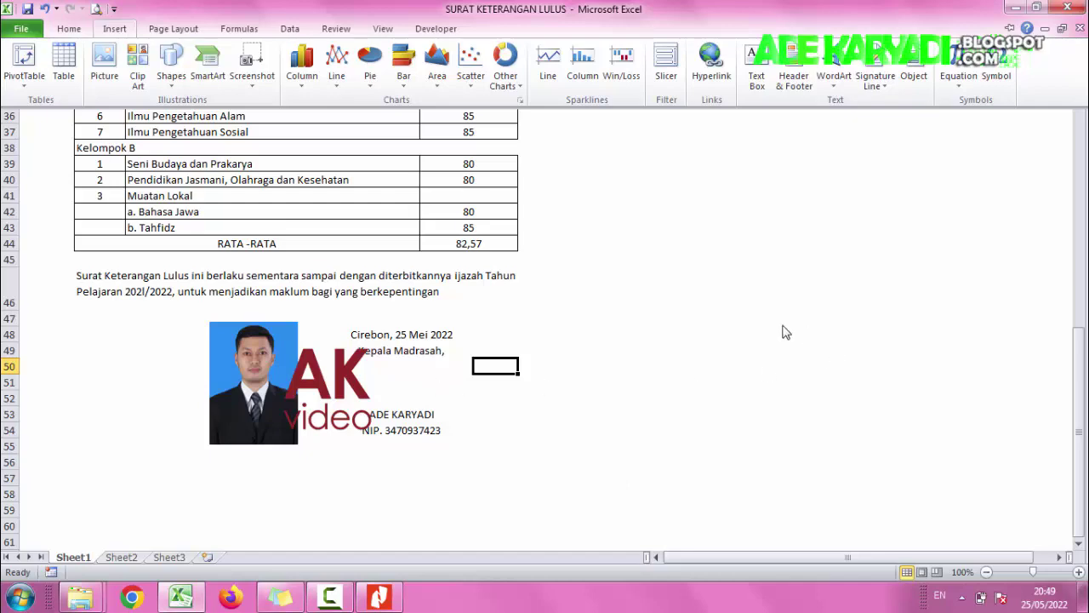
{"action": "left_click", "coordinate": [875, 76]}
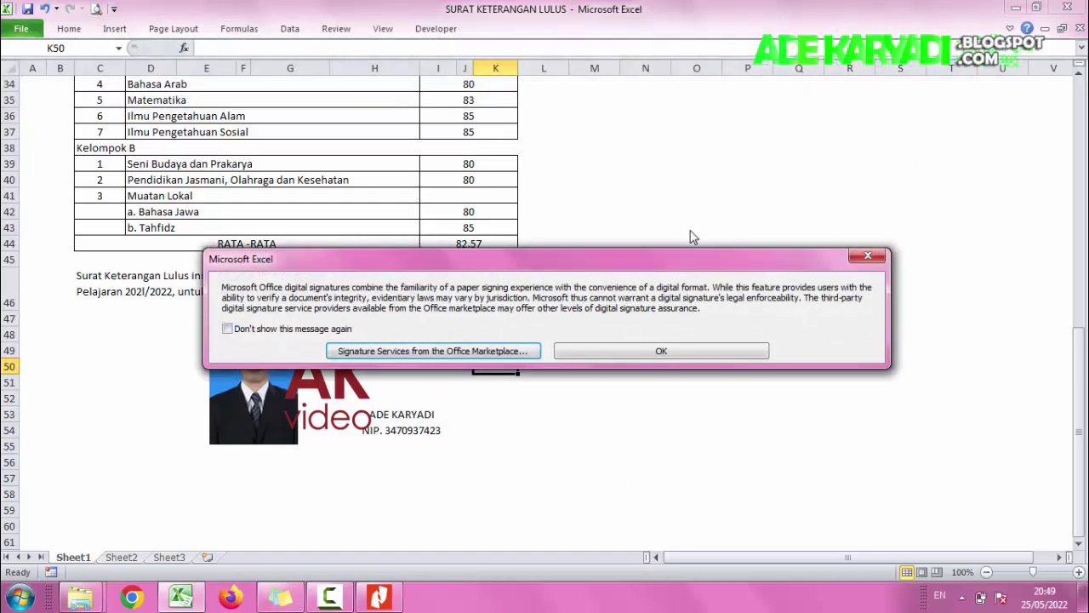
{"action": "left_click", "coordinate": [860, 257]}
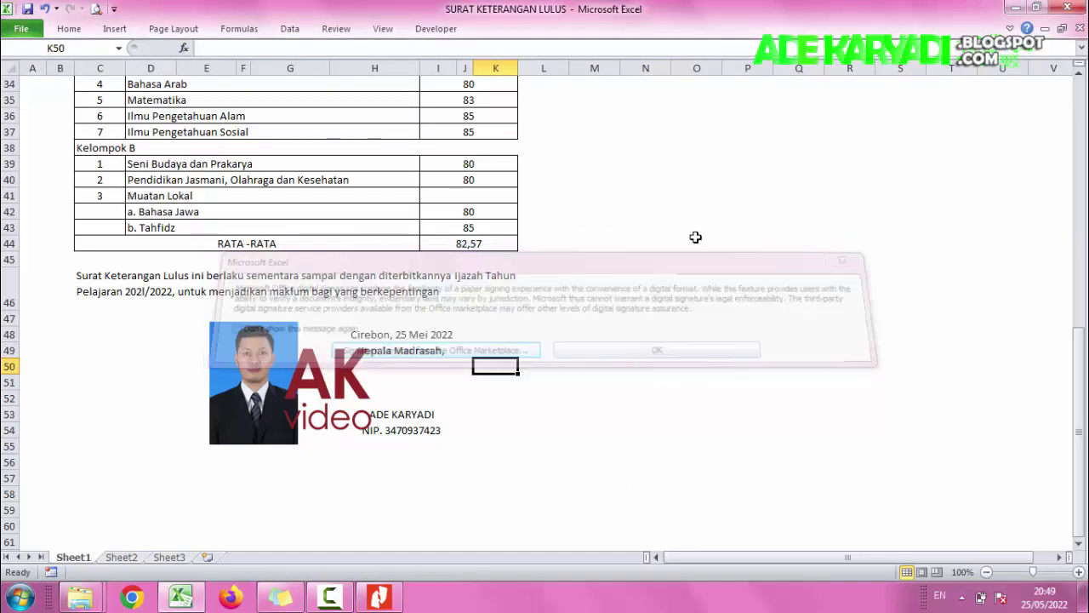
{"action": "left_click", "coordinate": [696, 241]}
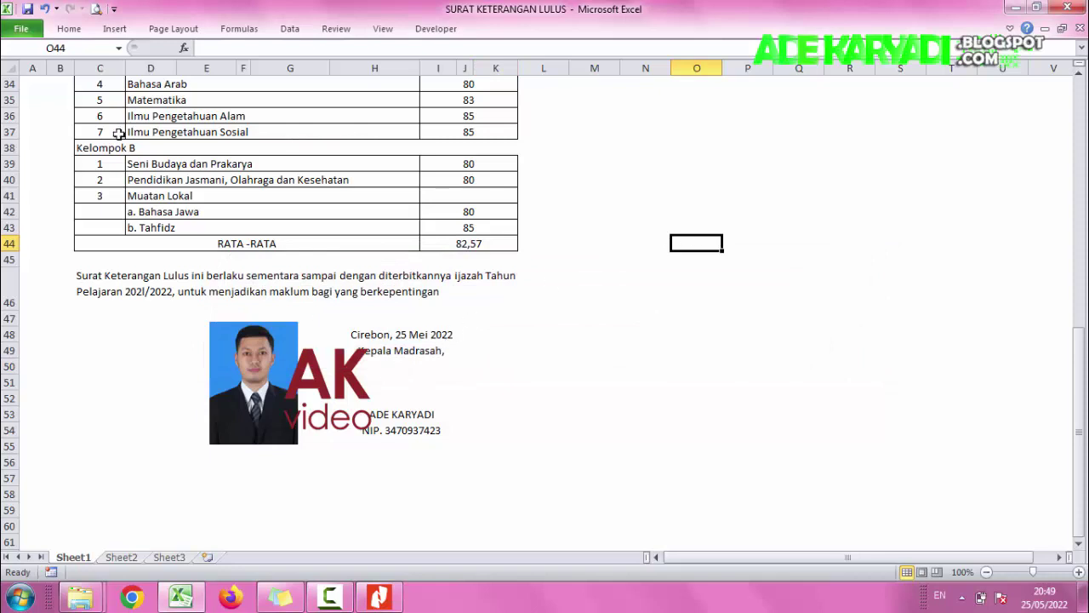
{"action": "left_click", "coordinate": [116, 29]}
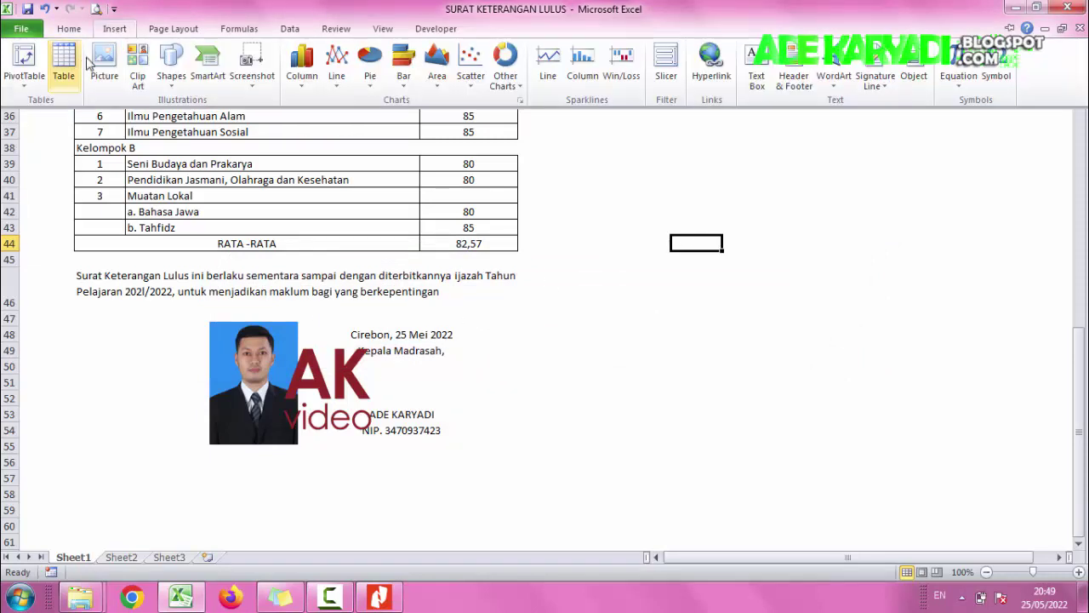
{"action": "left_click", "coordinate": [103, 64]}
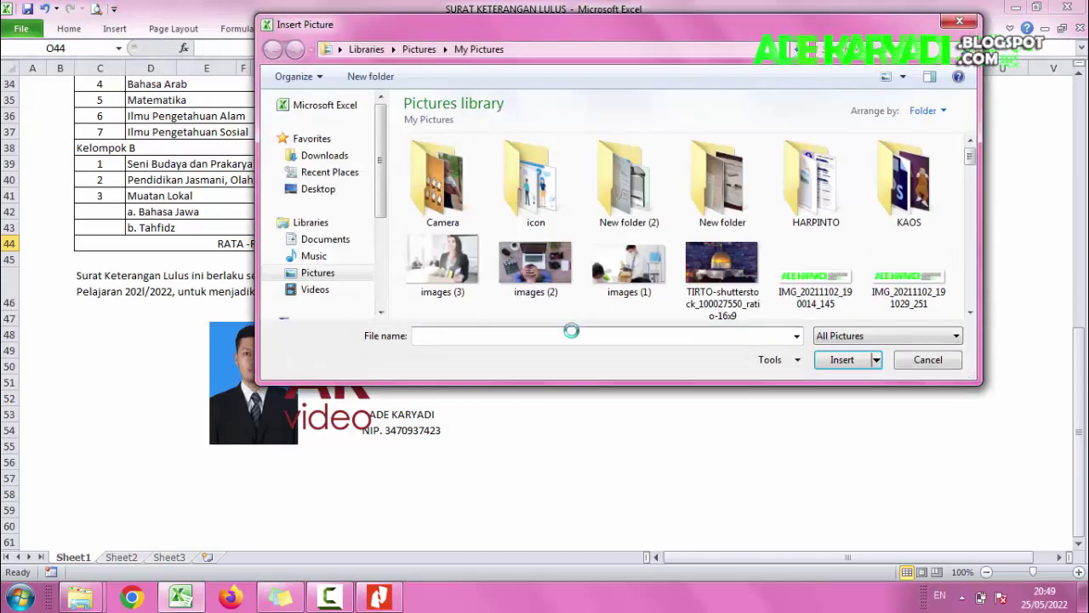
{"action": "left_click", "coordinate": [971, 175]}
{"action": "left_click_drag", "start_coordinate": [971, 174], "coordinate": [970, 295]}
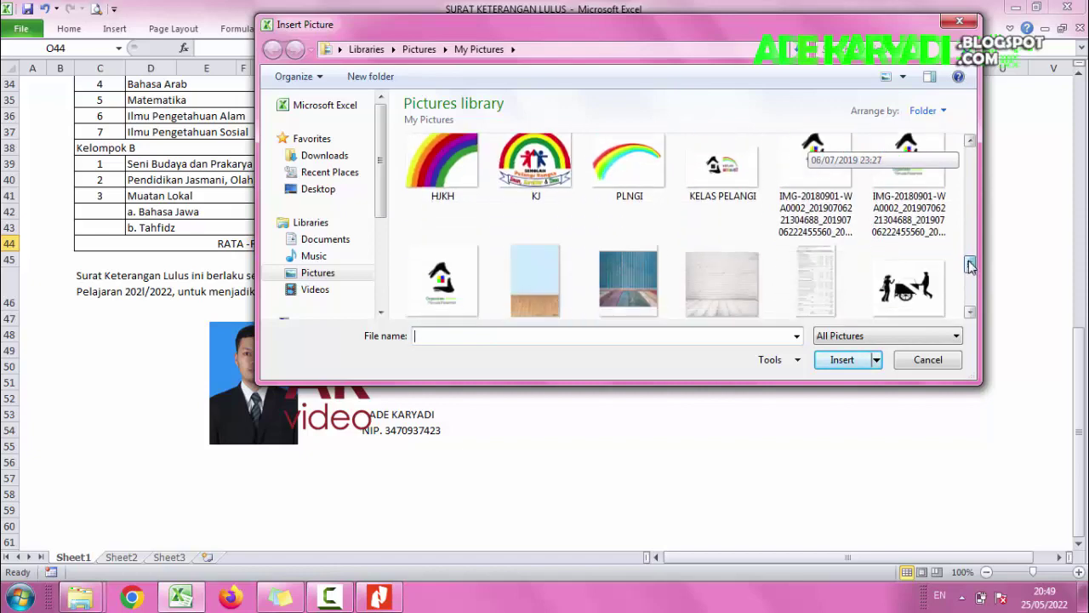
{"action": "left_click_drag", "start_coordinate": [968, 298], "coordinate": [967, 273]}
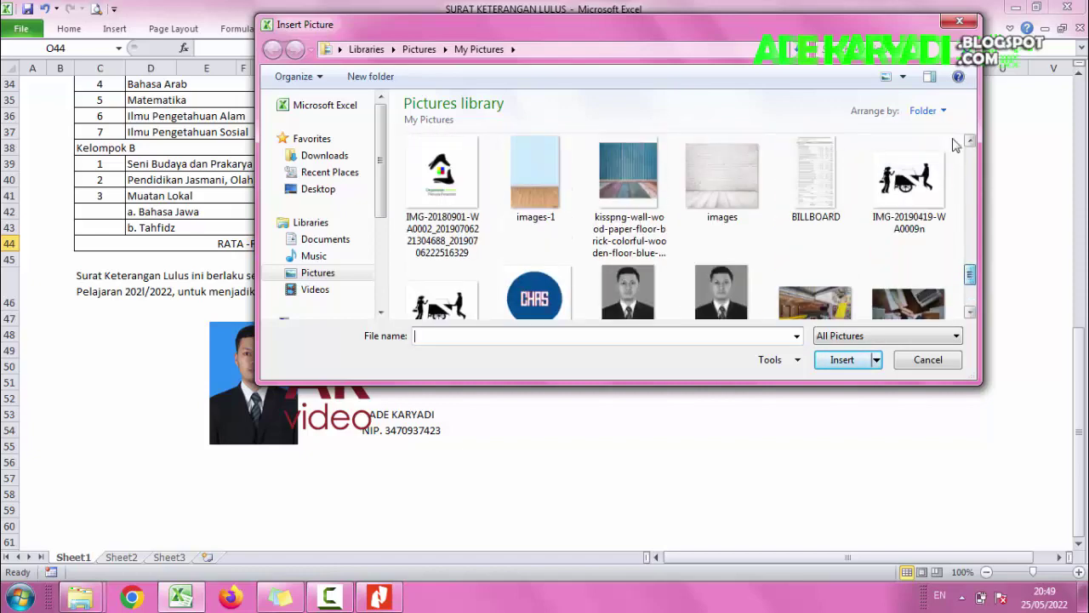
{"action": "left_click", "coordinate": [959, 21]}
{"action": "left_click", "coordinate": [581, 318]}
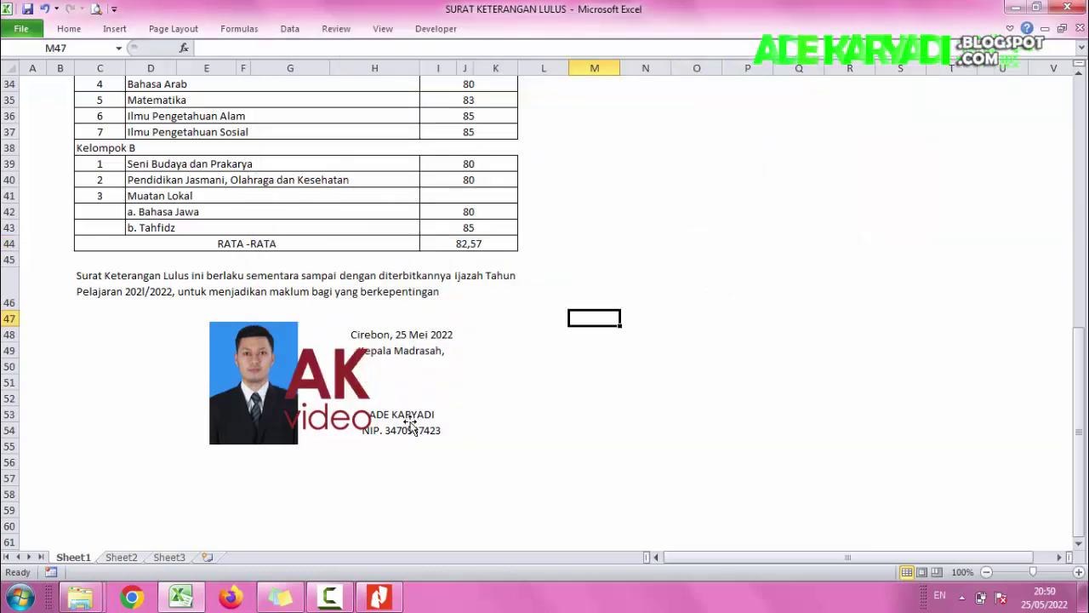
- Narrow column L to about half its width
{"action": "scroll", "coordinate": [518, 310], "scroll_direction": "up", "scroll_amount": 2}
{"action": "scroll", "coordinate": [519, 310], "scroll_direction": "up", "scroll_amount": 3}
{"action": "scroll", "coordinate": [518, 310], "scroll_direction": "up", "scroll_amount": 6}
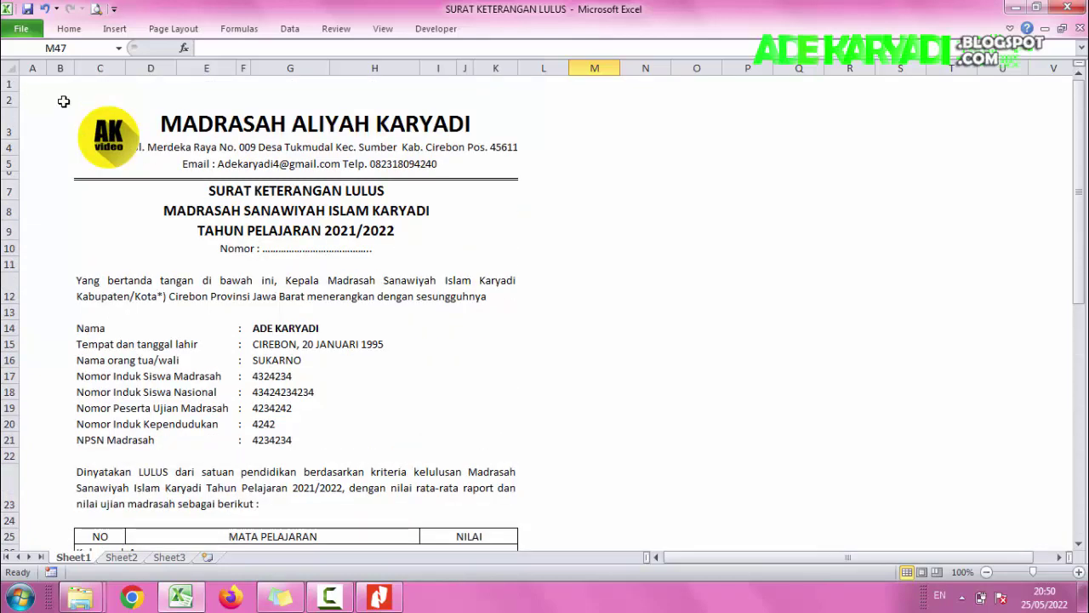
{"action": "left_click_drag", "start_coordinate": [63, 101], "coordinate": [512, 326]}
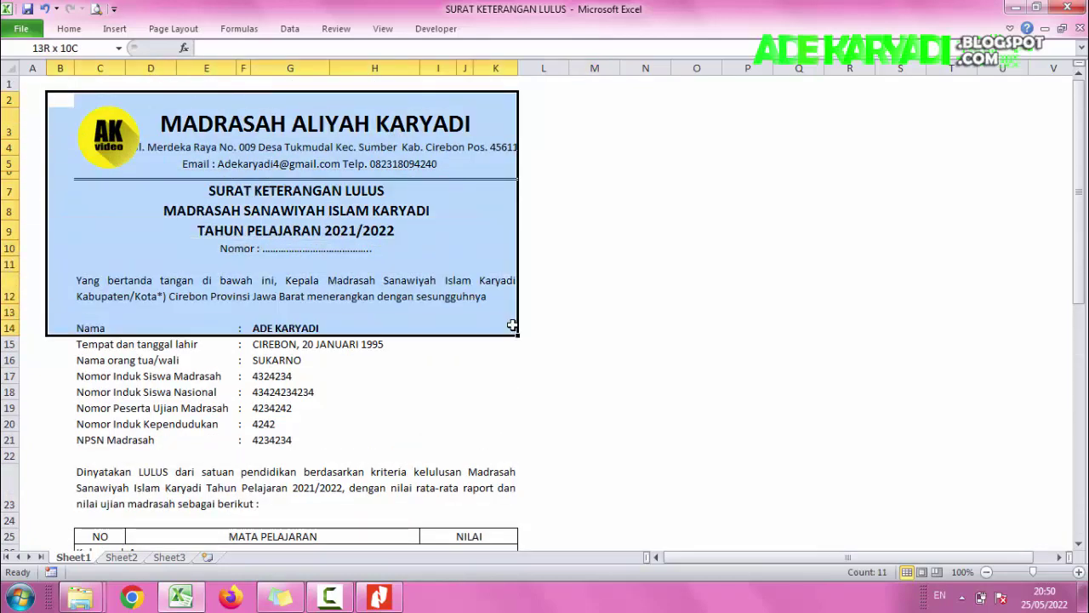
{"action": "left_click", "coordinate": [545, 68]}
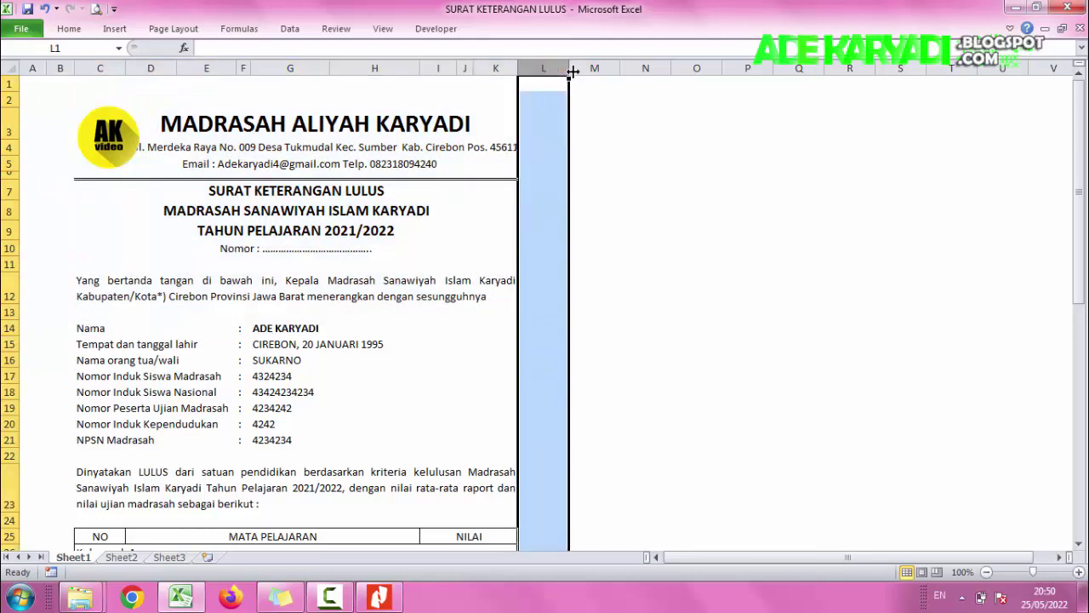
{"action": "mouse_move", "coordinate": [573, 71]}
{"action": "left_mouse_down"}
{"action": "mouse_move", "coordinate": [545, 72]}
{"action": "mouse_move", "coordinate": [154, 536]}
{"action": "mouse_move", "coordinate": [109, 522]}
{"action": "mouse_move", "coordinate": [62, 530]}
{"action": "mouse_move", "coordinate": [65, 510]}
{"action": "left_mouse_up"}
- Select the whole certificate range B2:L57
{"action": "left_click", "coordinate": [534, 102]}
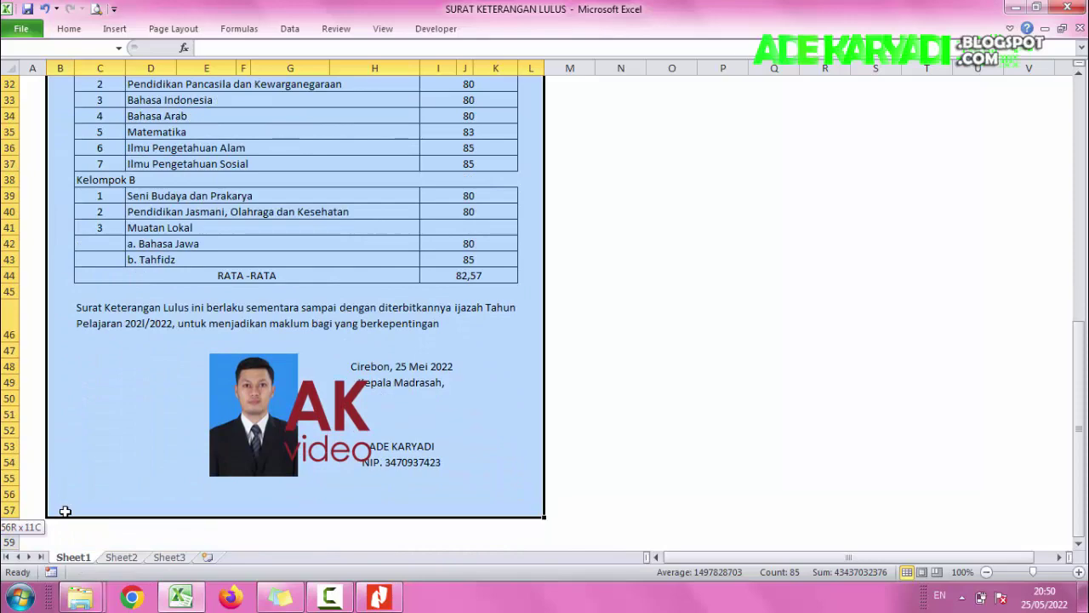
{"action": "left_click_drag", "start_coordinate": [65, 511], "coordinate": [65, 511]}
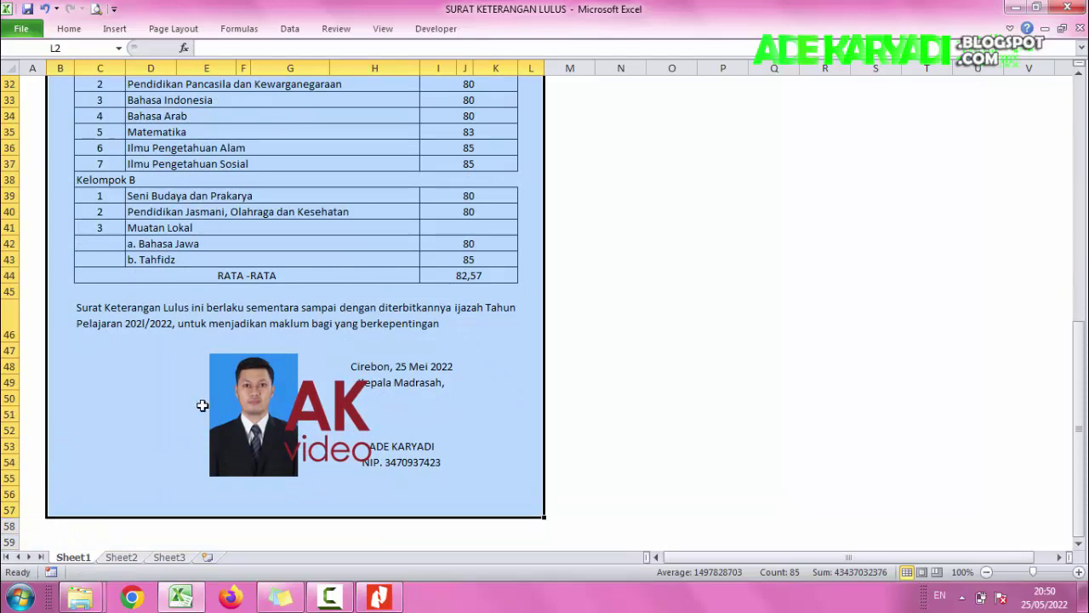
{"action": "scroll", "coordinate": [202, 405], "scroll_direction": "up", "scroll_amount": 7}
{"action": "scroll", "coordinate": [213, 402], "scroll_direction": "up", "scroll_amount": 4}
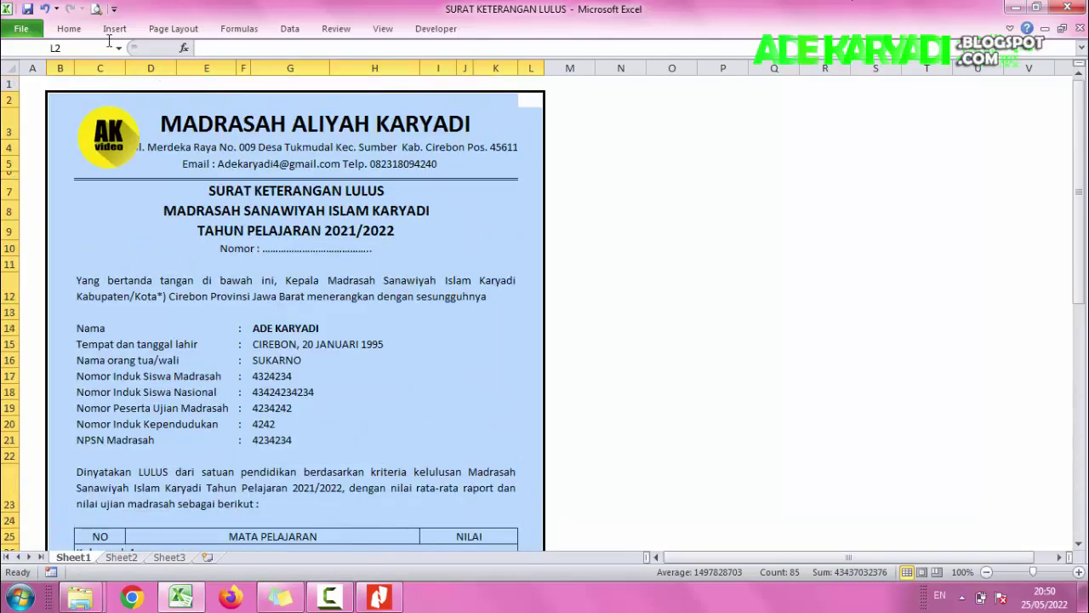
- Apply a Thick Box Border around B2:L57
{"action": "left_click", "coordinate": [69, 29]}
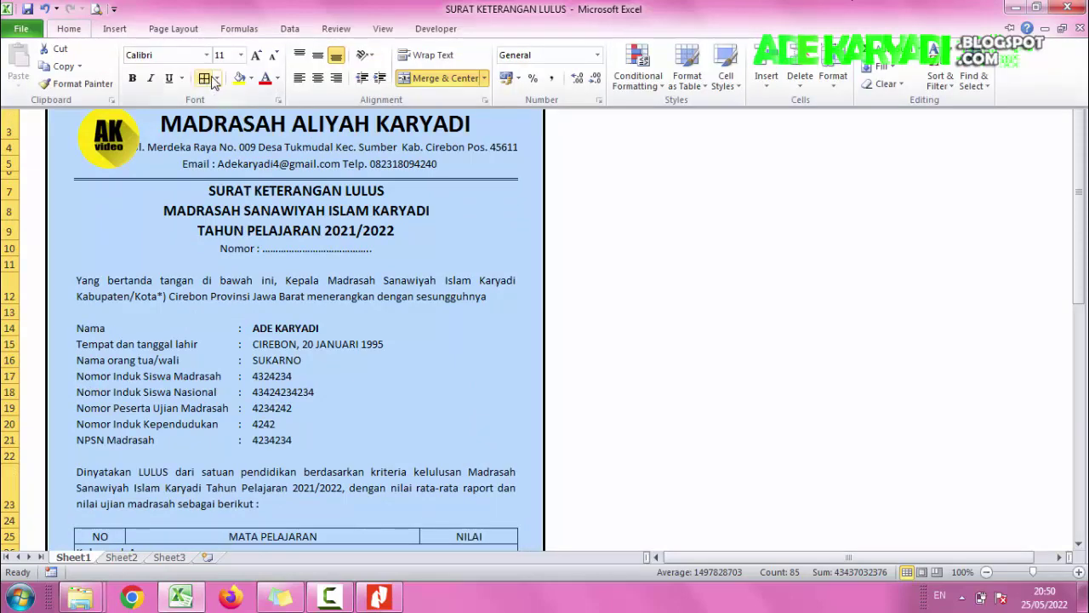
{"action": "left_click", "coordinate": [218, 79]}
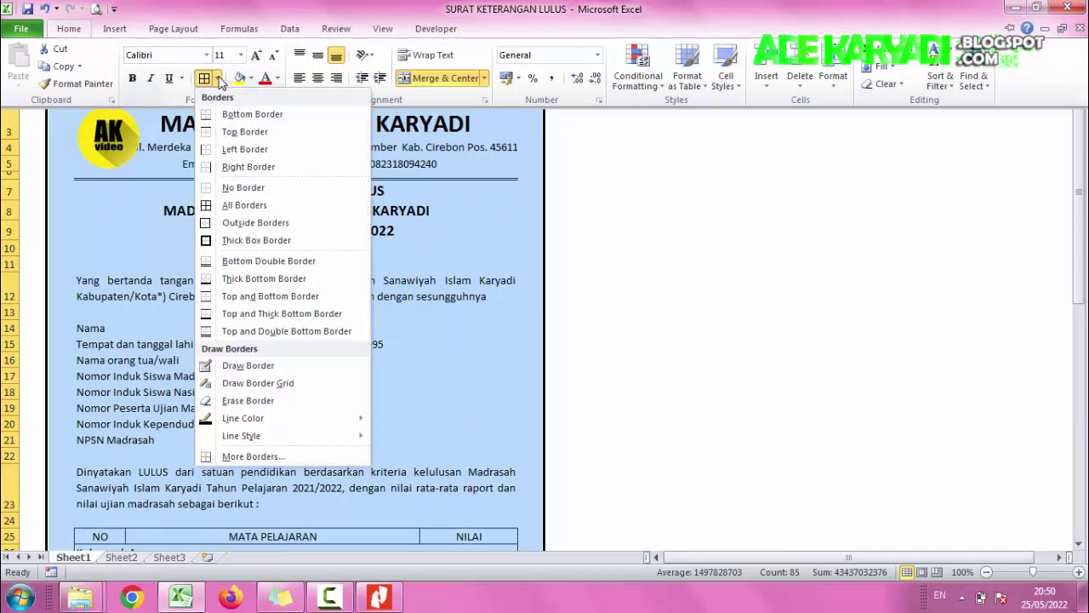
{"action": "left_click", "coordinate": [226, 241]}
{"action": "left_click", "coordinate": [660, 231]}
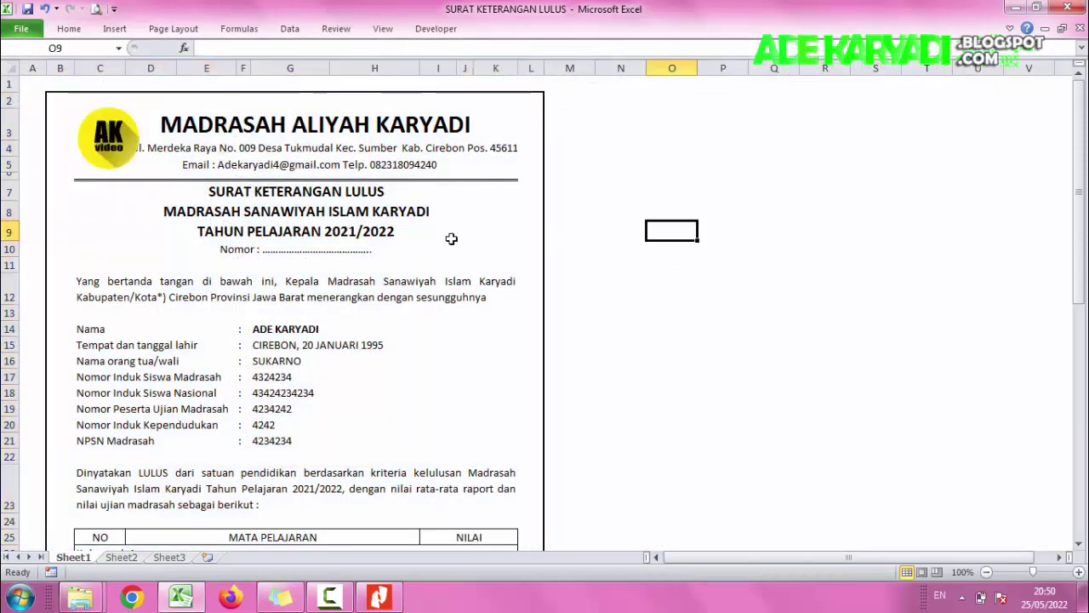
- Review the bordered certificate and start selecting its content from K56 upward
{"action": "scroll", "coordinate": [451, 239], "scroll_direction": "down", "scroll_amount": 6}
{"action": "scroll", "coordinate": [451, 239], "scroll_direction": "down", "scroll_amount": 4}
{"action": "scroll", "coordinate": [451, 239], "scroll_direction": "up", "scroll_amount": 6}
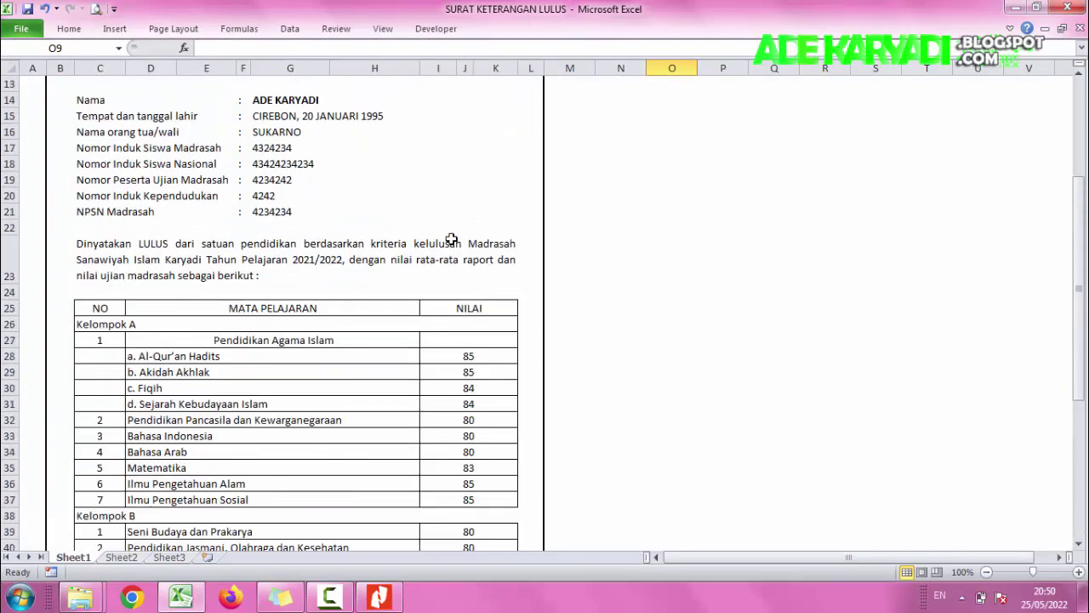
{"action": "scroll", "coordinate": [451, 239], "scroll_direction": "up", "scroll_amount": 4}
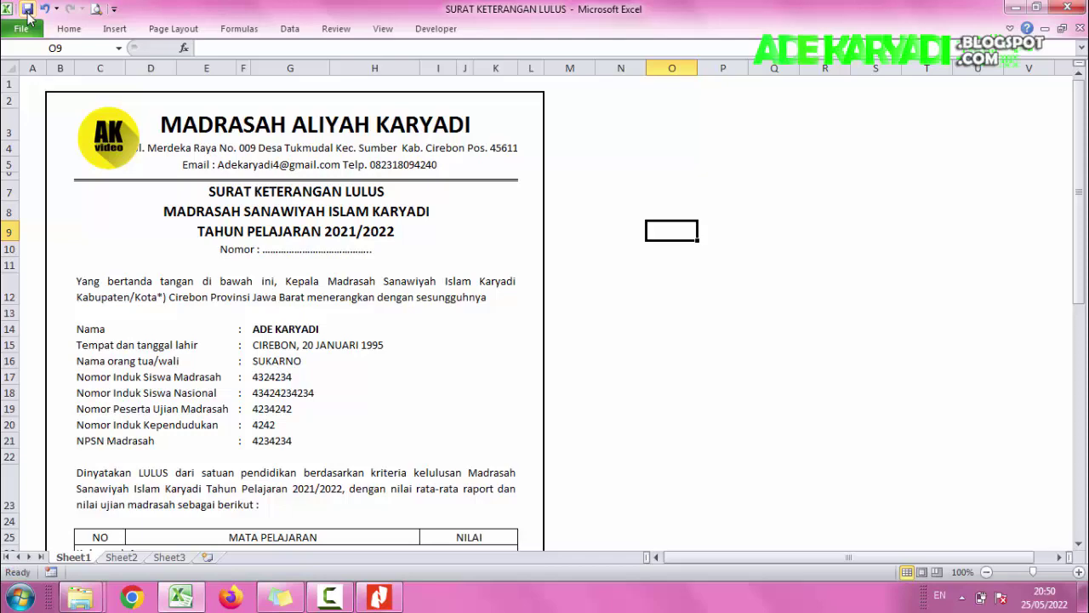
{"action": "scroll", "coordinate": [553, 144], "scroll_direction": "down", "scroll_amount": 5}
{"action": "scroll", "coordinate": [564, 146], "scroll_direction": "up", "scroll_amount": 5}
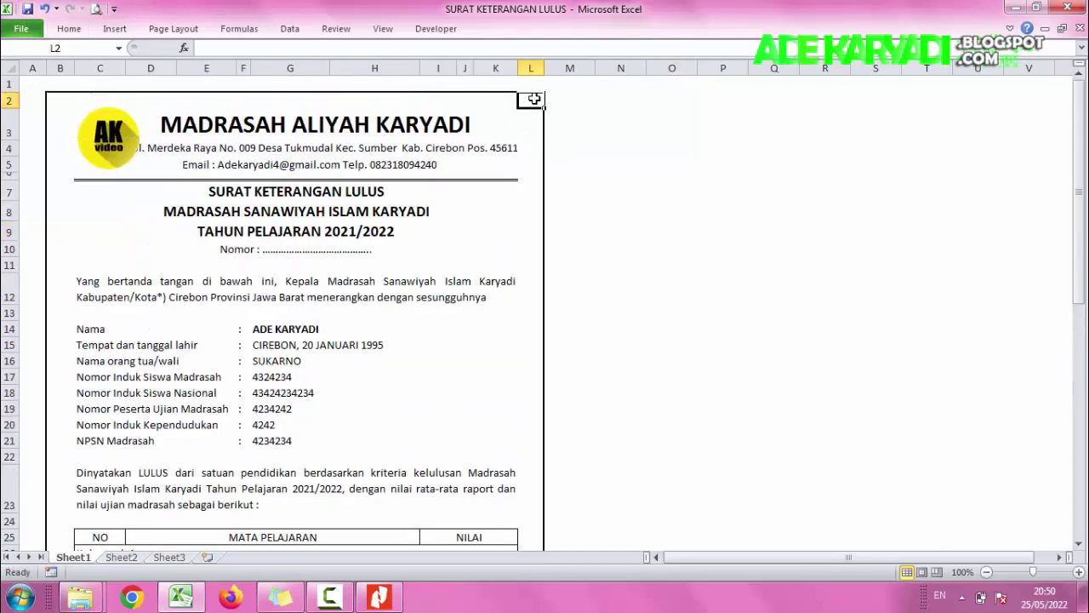
{"action": "mouse_move", "coordinate": [531, 103]}
{"action": "left_mouse_down"}
{"action": "mouse_move", "coordinate": [176, 586]}
{"action": "mouse_move", "coordinate": [110, 336]}
{"action": "left_mouse_up"}
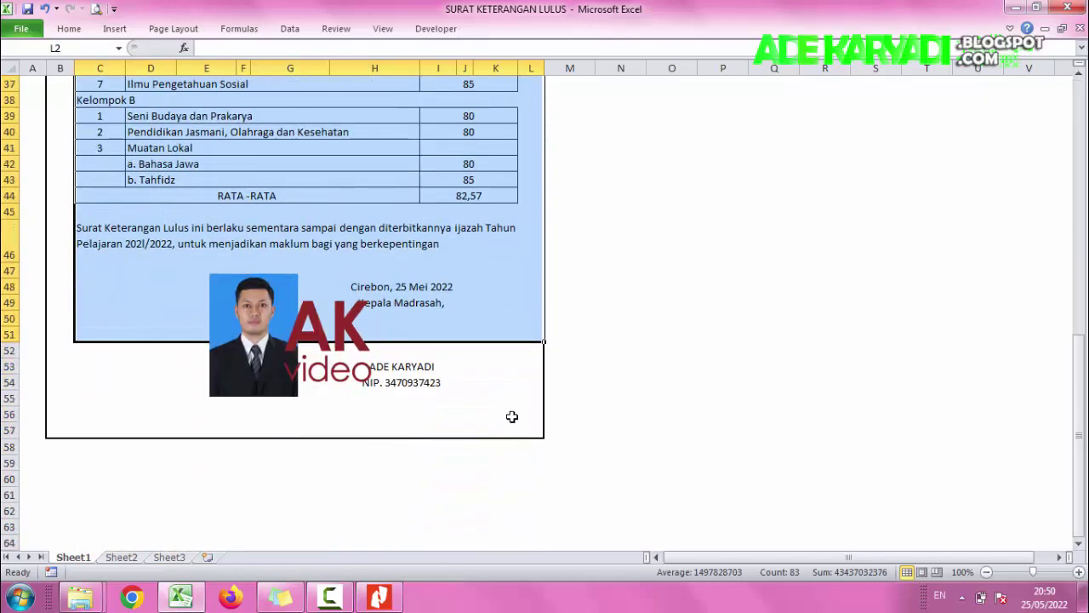
{"action": "mouse_move", "coordinate": [505, 413]}
{"action": "left_mouse_down"}
{"action": "mouse_move", "coordinate": [185, 121]}
{"action": "mouse_move", "coordinate": [182, 47]}
{"action": "left_mouse_up"}
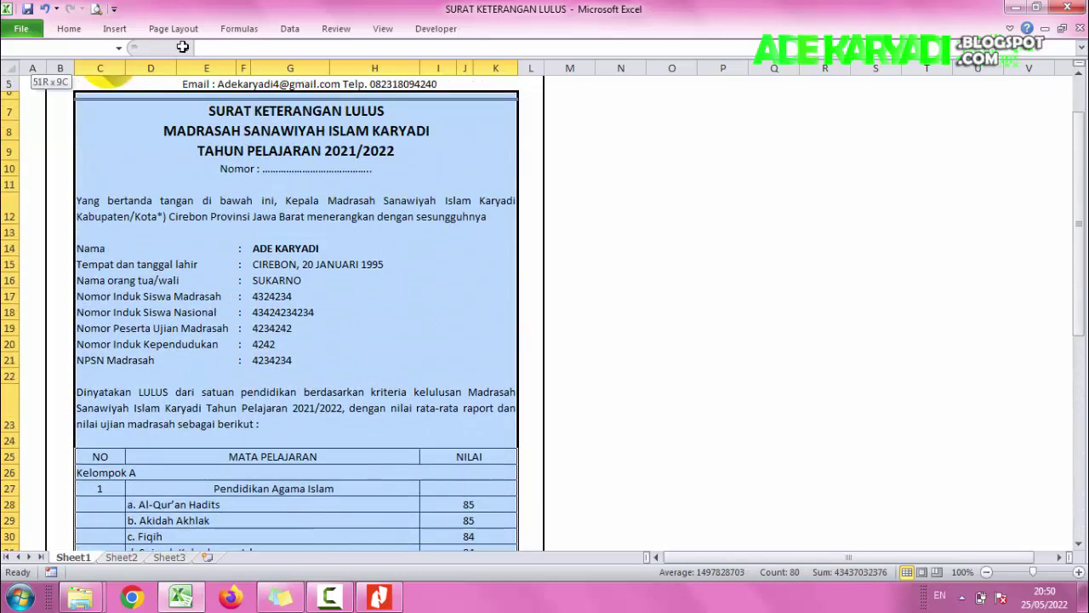
- Set C3:K56 as the sheet's print area
{"action": "left_click_drag", "start_coordinate": [182, 46], "coordinate": [201, 110]}
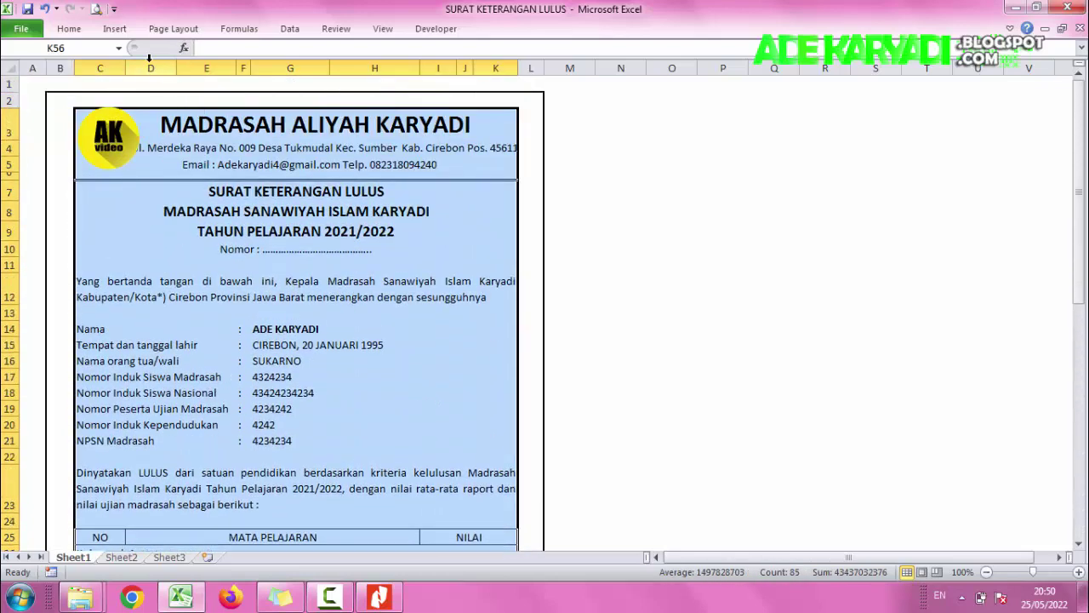
{"action": "left_click", "coordinate": [173, 28]}
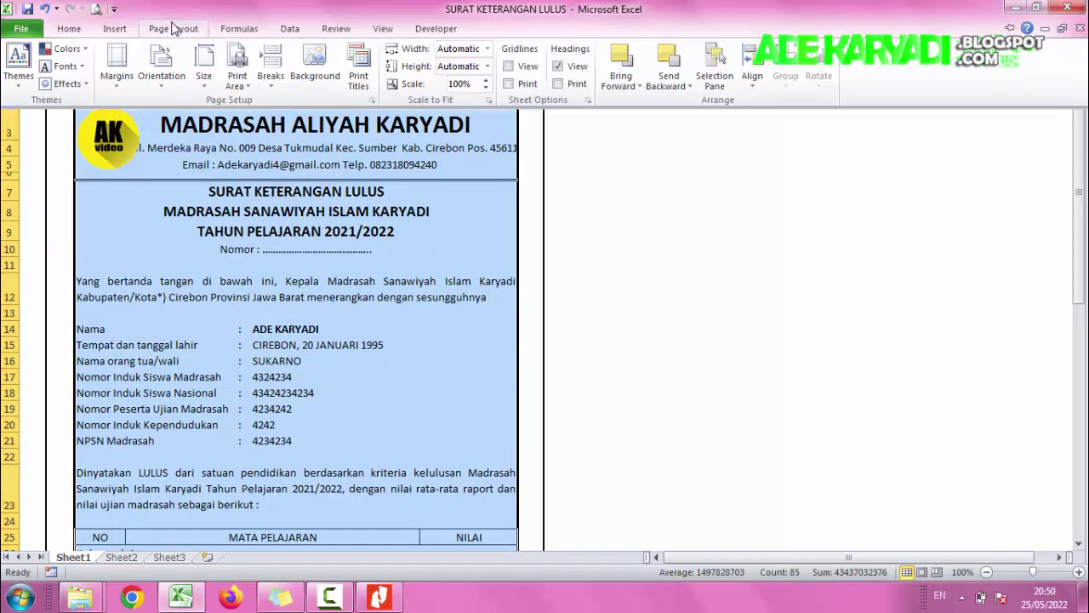
{"action": "left_click", "coordinate": [239, 83]}
{"action": "left_click", "coordinate": [255, 103]}
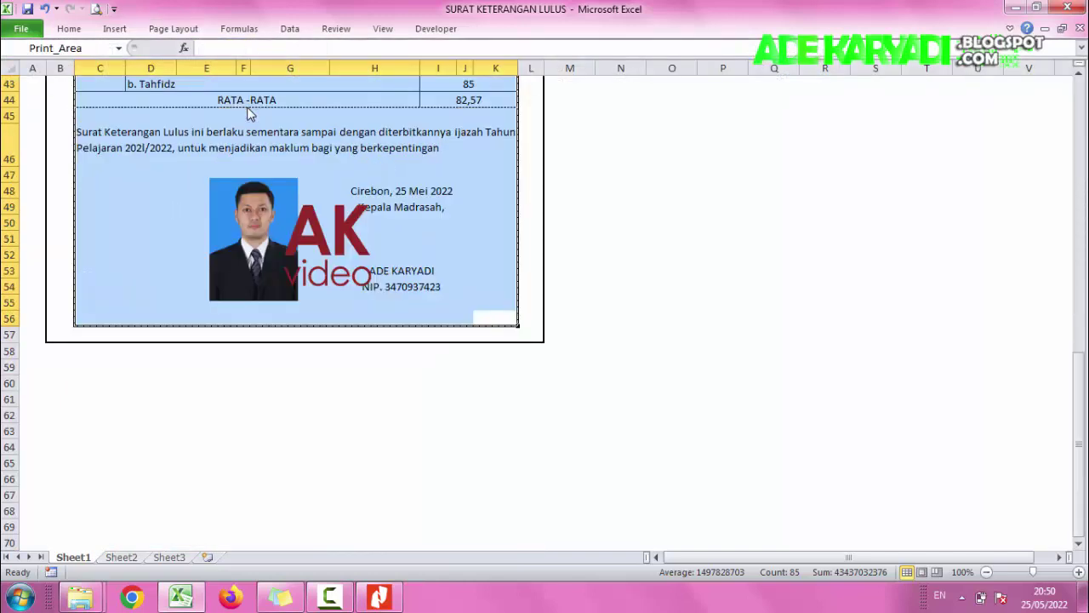
- In Page Setup, fit the printout to one page and centre it horizontally
{"action": "left_click", "coordinate": [97, 8]}
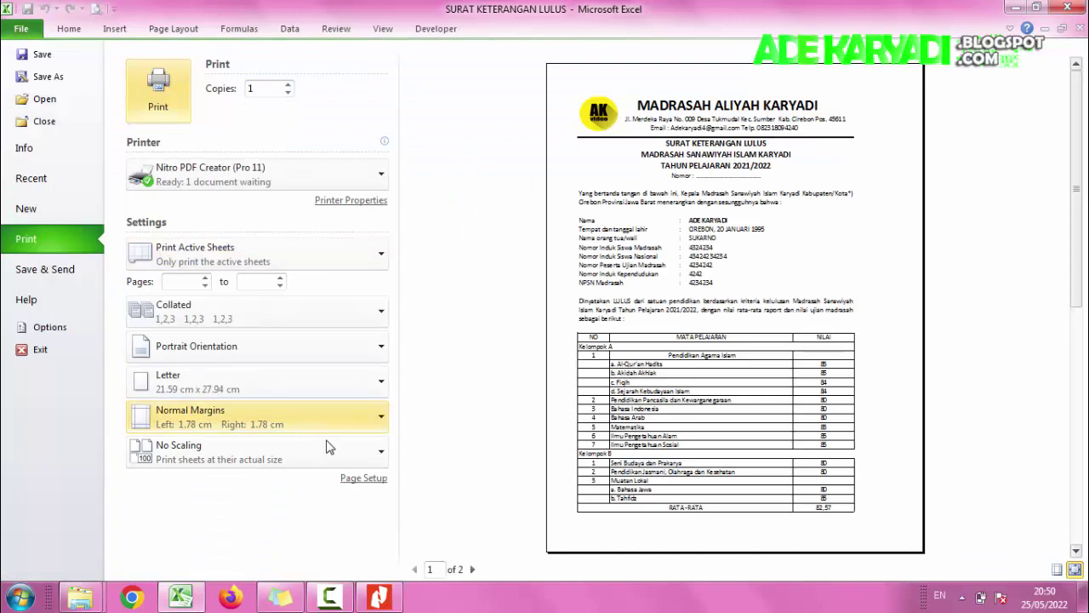
{"action": "left_click", "coordinate": [361, 477]}
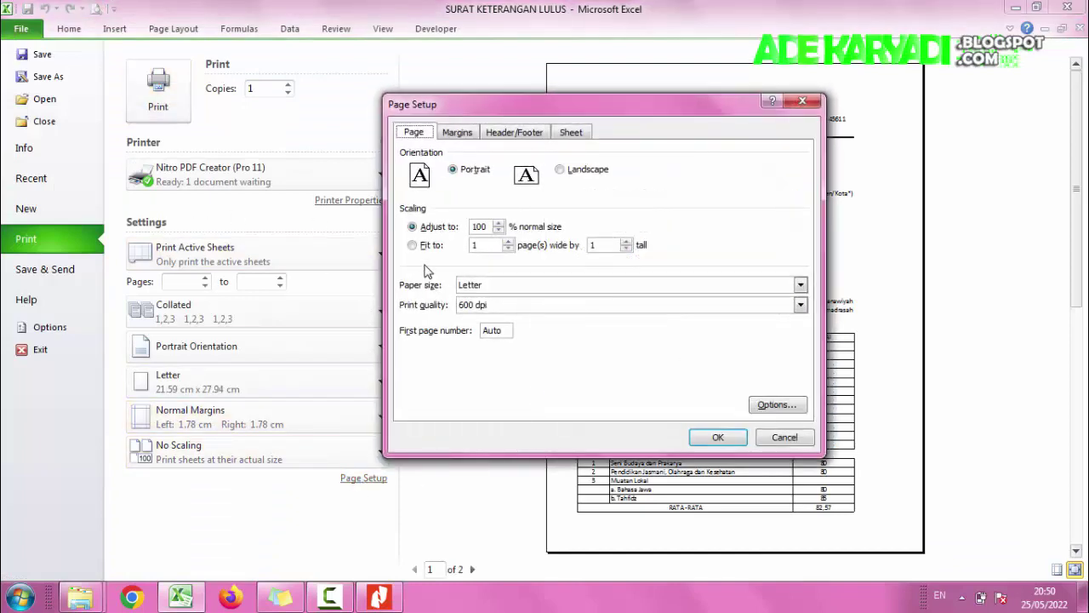
{"action": "left_click", "coordinate": [412, 245]}
{"action": "left_click", "coordinate": [457, 132]}
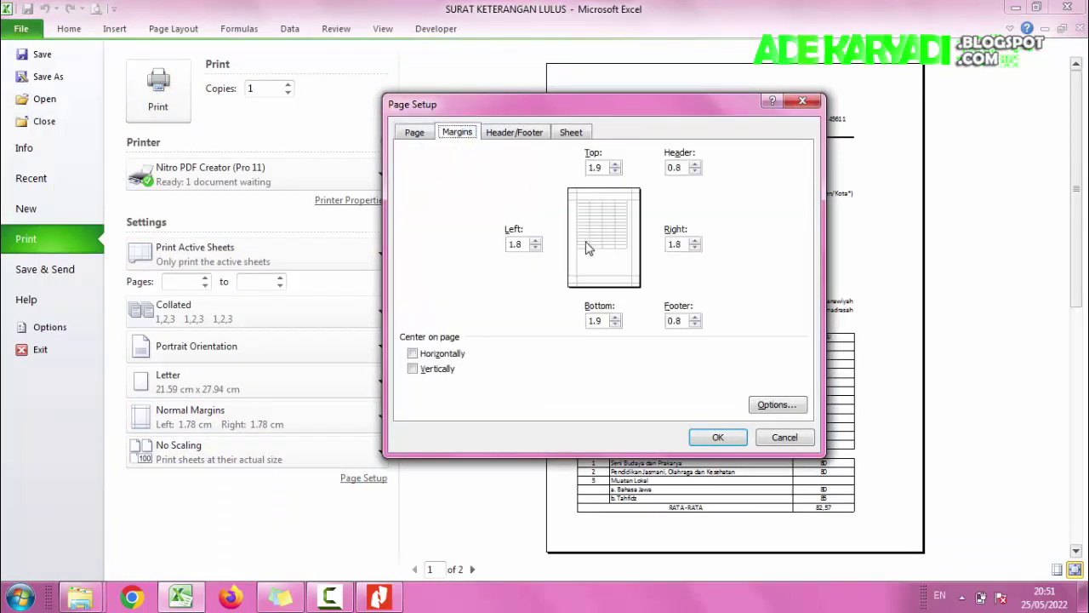
{"action": "left_click", "coordinate": [444, 355]}
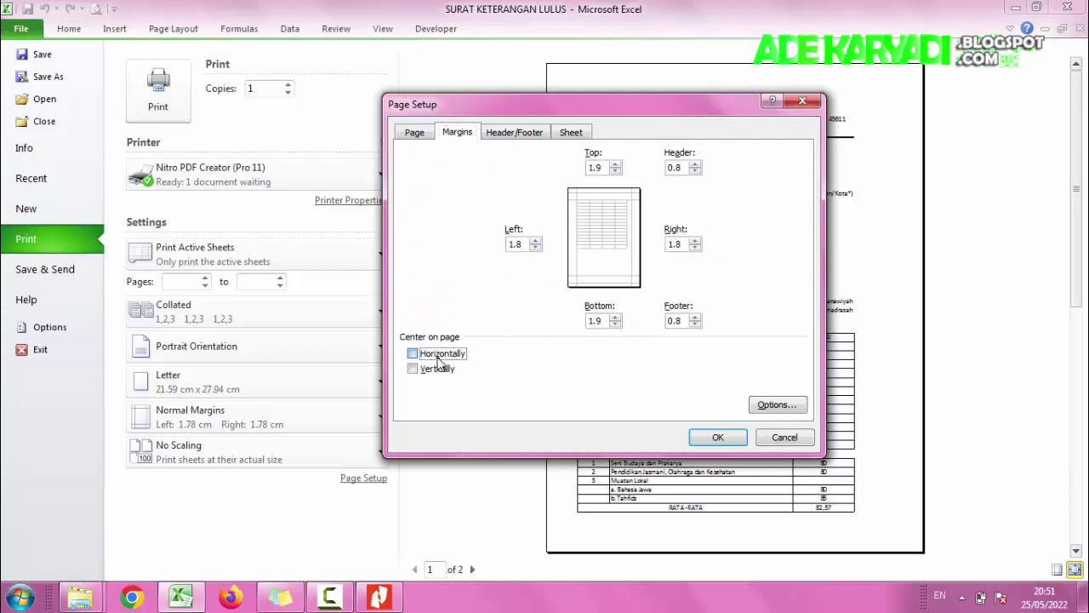
- Set margins to Left, Right, Bottom and Footer 0, Top 0.9, Header 0.3
{"action": "left_click", "coordinate": [536, 248]}
{"action": "left_click", "coordinate": [535, 248]}
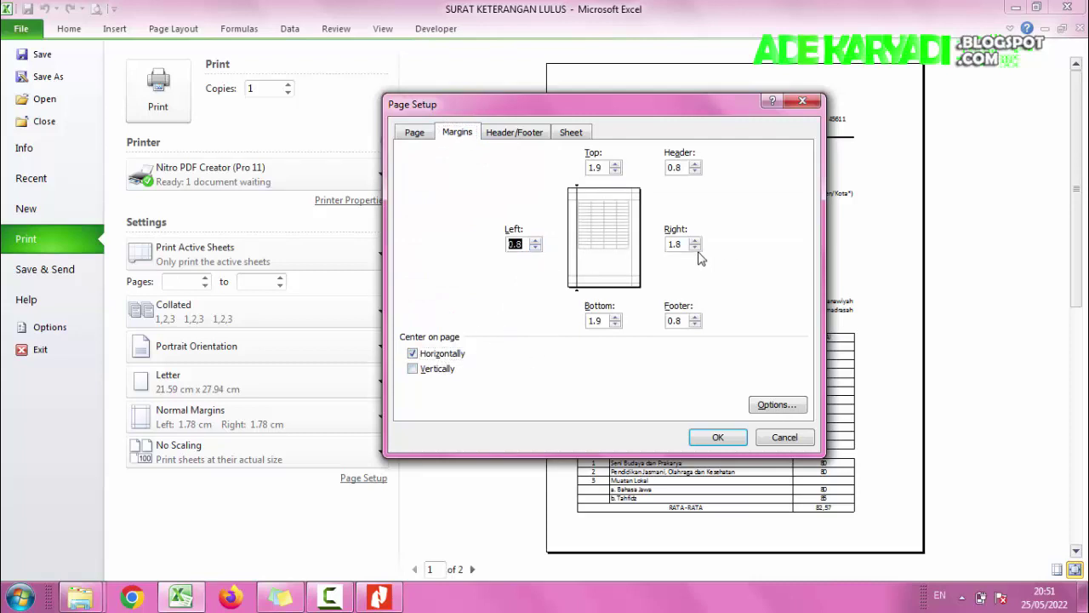
{"action": "left_click", "coordinate": [695, 248]}
{"action": "left_click", "coordinate": [696, 248]}
{"action": "left_click", "coordinate": [536, 247]}
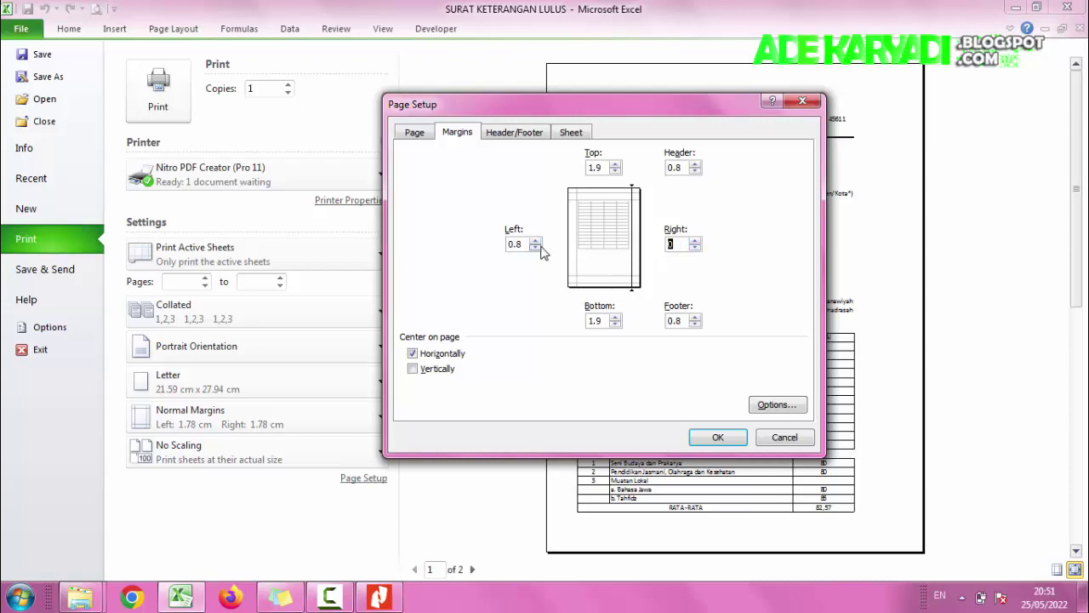
{"action": "left_click", "coordinate": [536, 248]}
{"action": "left_click", "coordinate": [615, 170]}
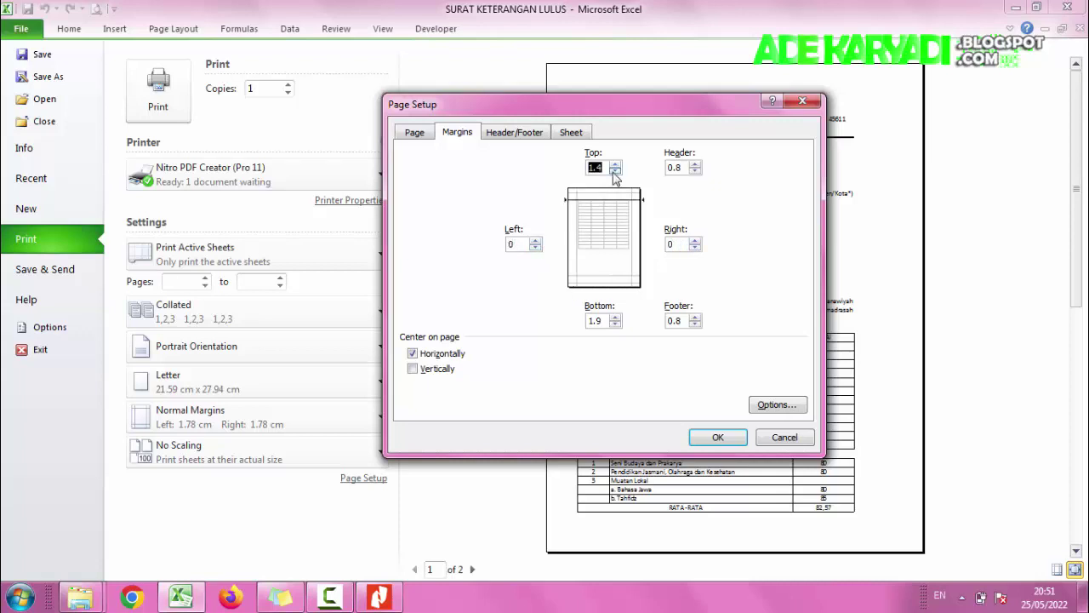
{"action": "left_click", "coordinate": [616, 324]}
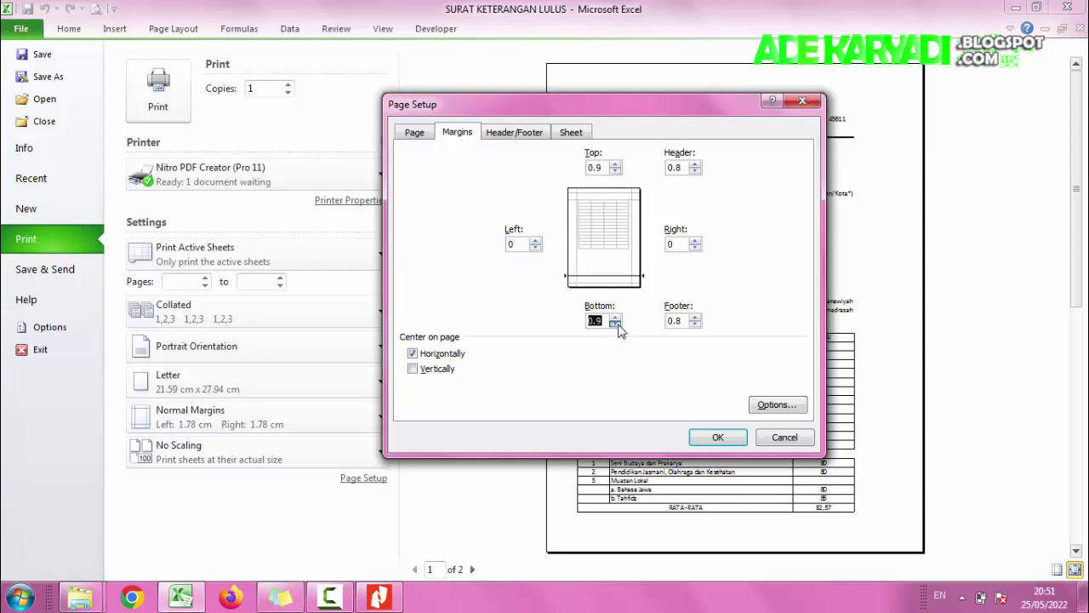
{"action": "left_click", "coordinate": [616, 325]}
{"action": "left_click", "coordinate": [695, 324]}
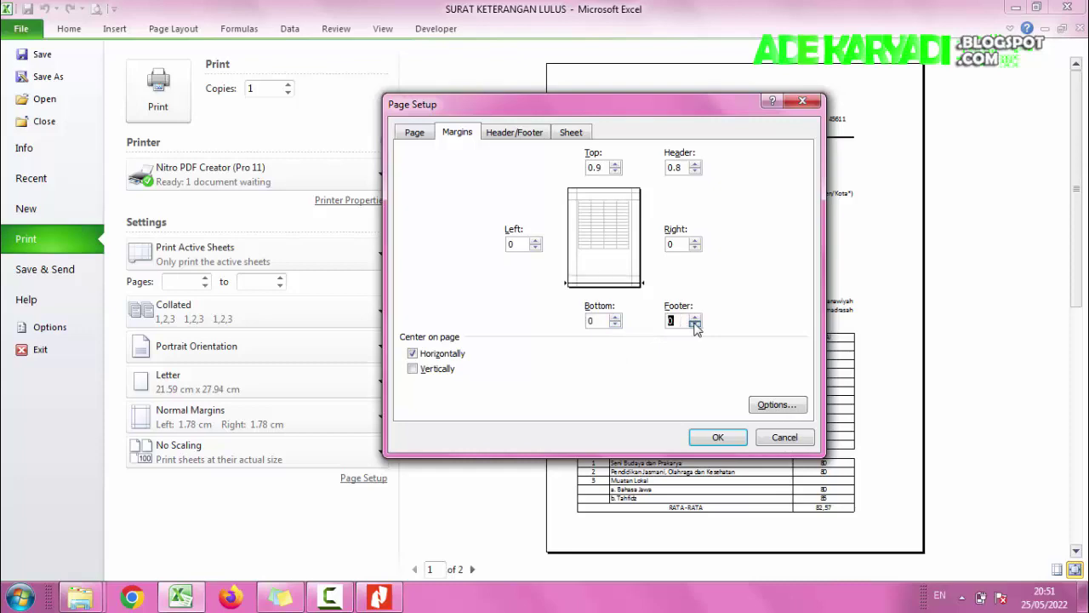
{"action": "left_click", "coordinate": [695, 171]}
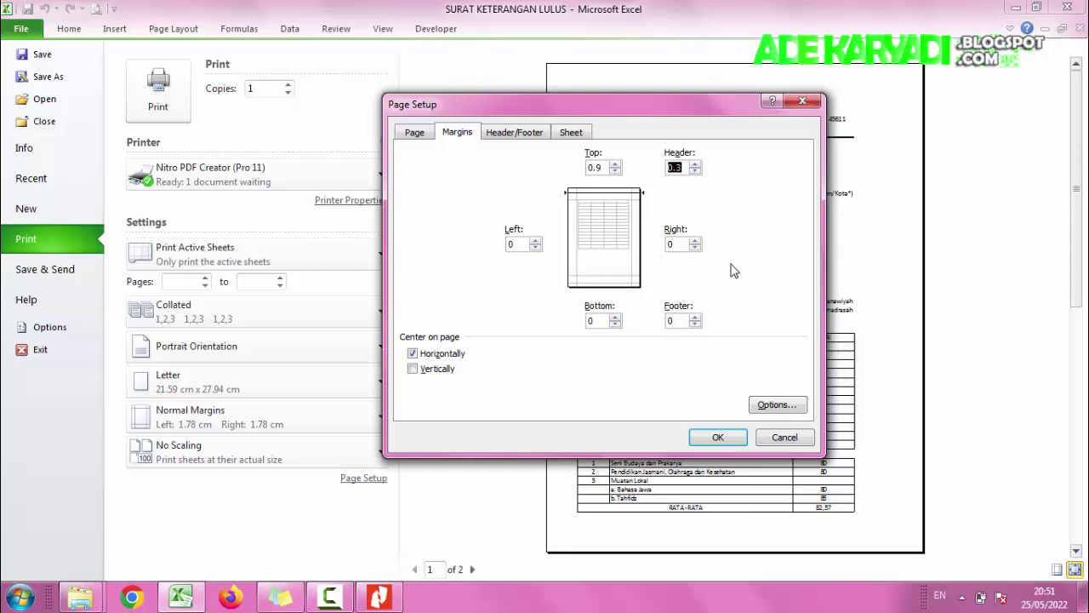
{"action": "left_click", "coordinate": [715, 434]}
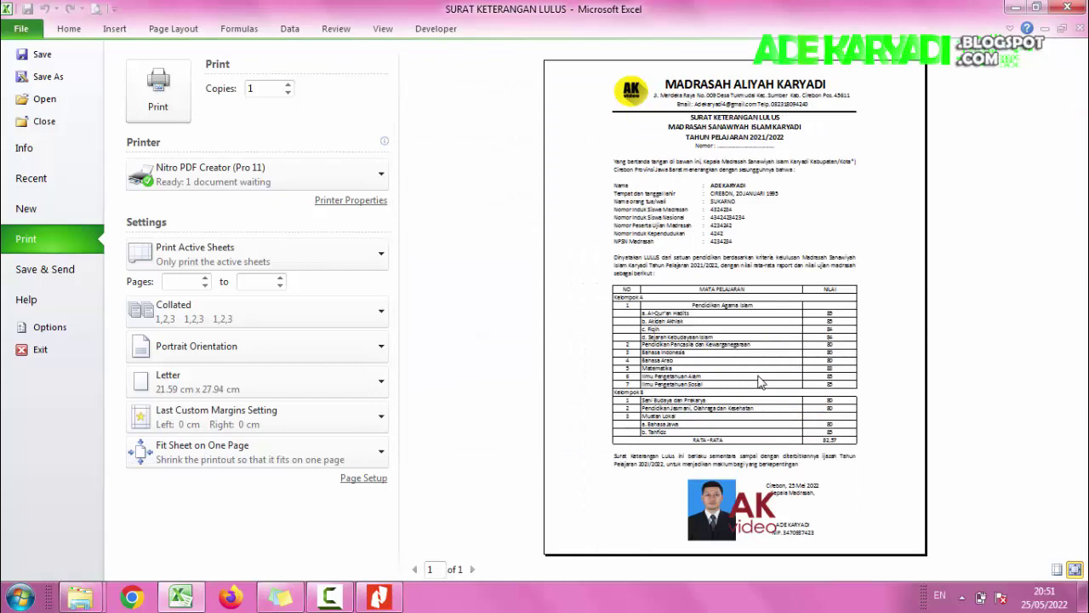
- Reopen Page Setup to confirm the margins and close it unchanged
{"action": "left_click", "coordinate": [382, 479]}
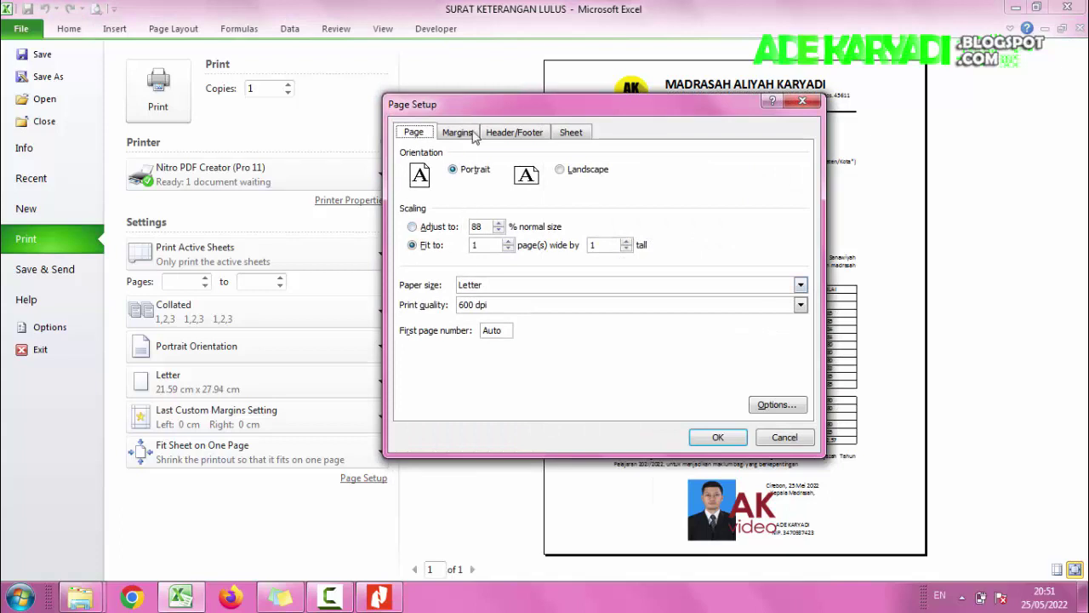
{"action": "left_click", "coordinate": [473, 132]}
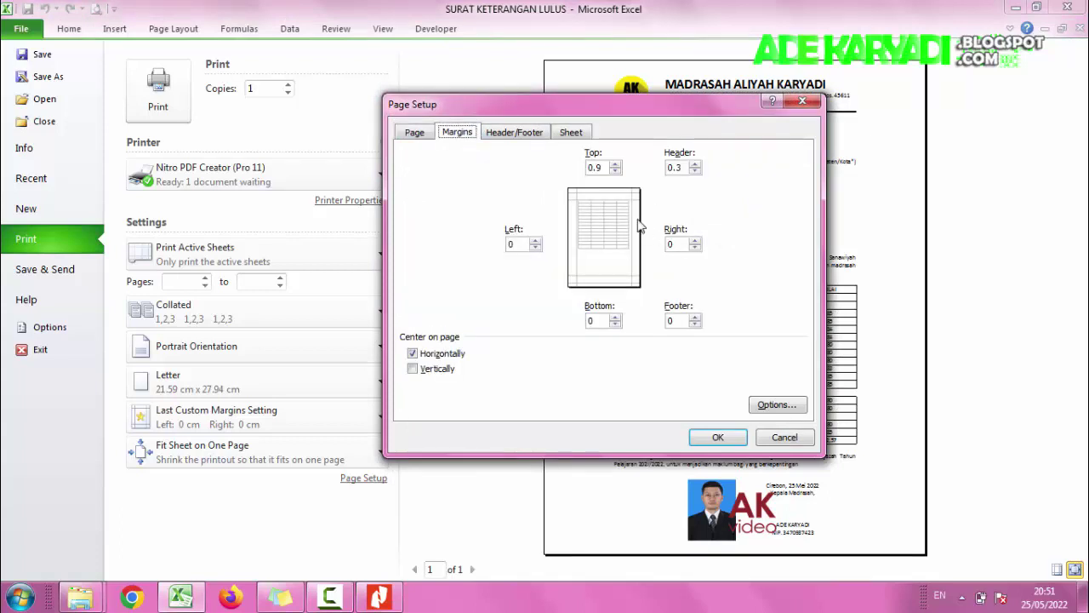
{"action": "left_click", "coordinate": [719, 438]}
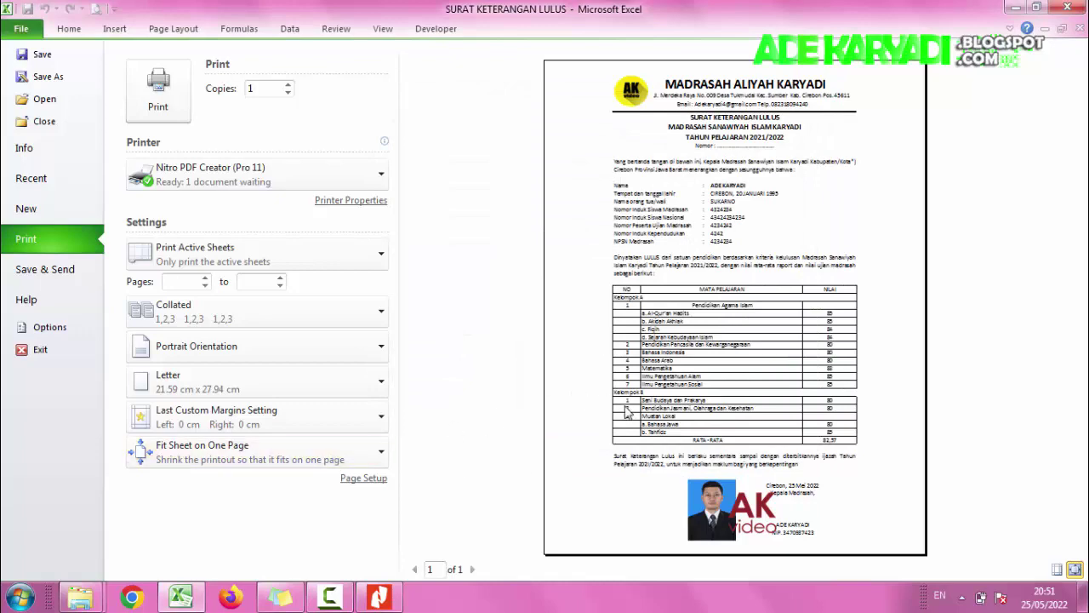
- Widen column H, then check the certificate's page fit in print preview
{"action": "left_click", "coordinate": [21, 28]}
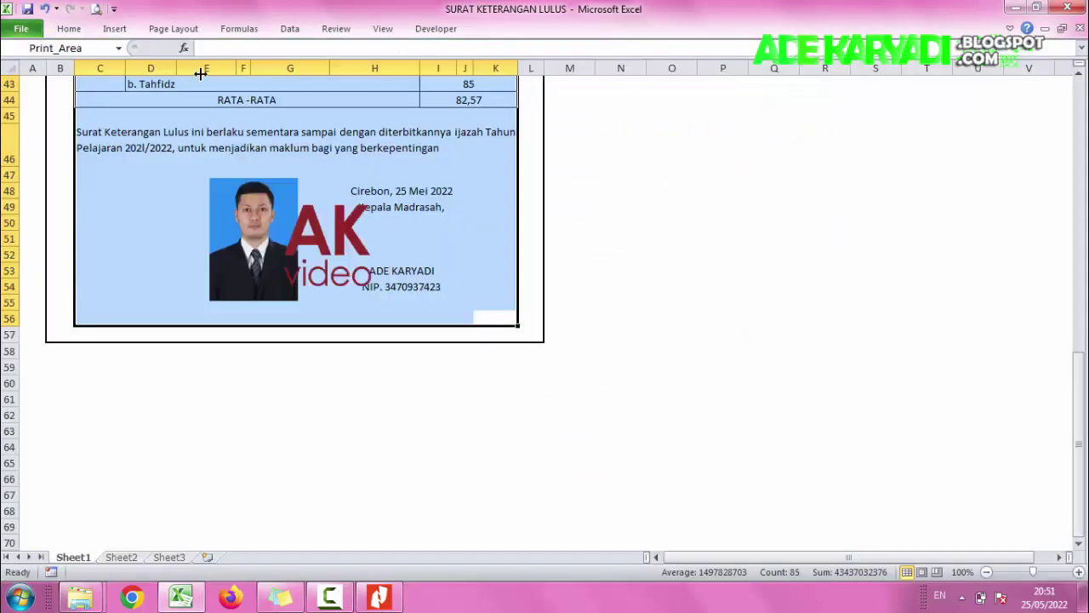
{"action": "scroll", "coordinate": [333, 136], "scroll_direction": "up", "scroll_amount": 6}
{"action": "scroll", "coordinate": [416, 111], "scroll_direction": "up", "scroll_amount": 2}
{"action": "left_click_drag", "start_coordinate": [424, 67], "coordinate": [470, 68]}
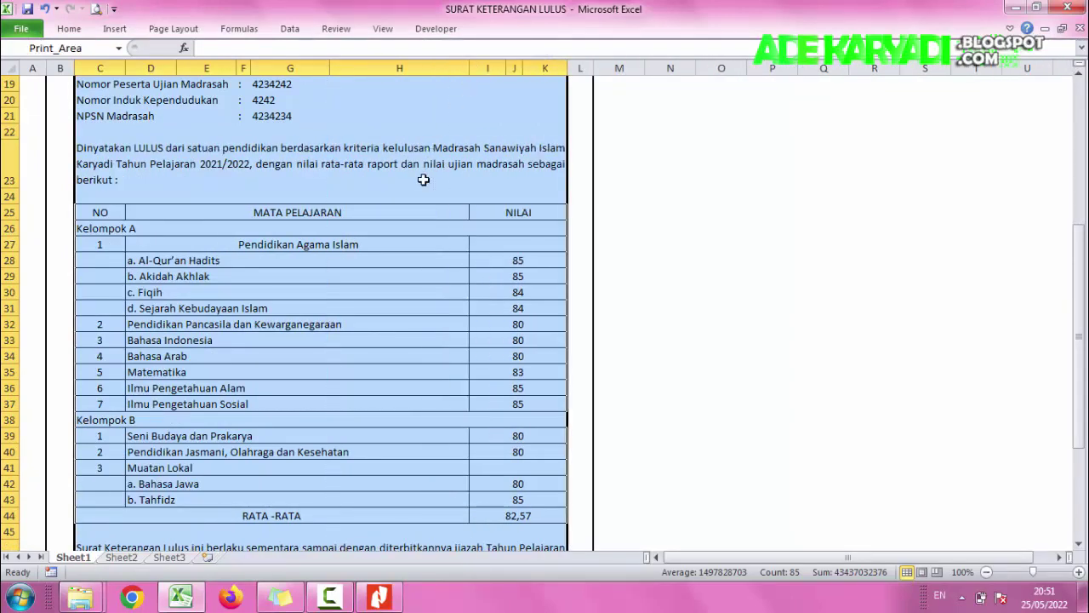
{"action": "scroll", "coordinate": [421, 191], "scroll_direction": "down", "scroll_amount": 1}
{"action": "scroll", "coordinate": [418, 204], "scroll_direction": "down", "scroll_amount": 4}
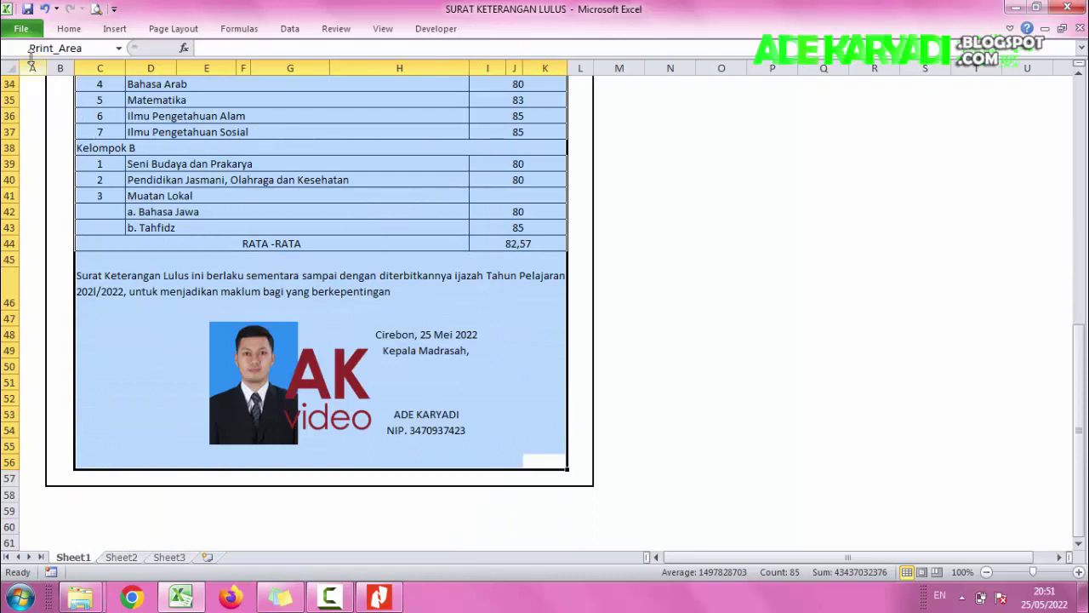
{"action": "left_click", "coordinate": [93, 11]}
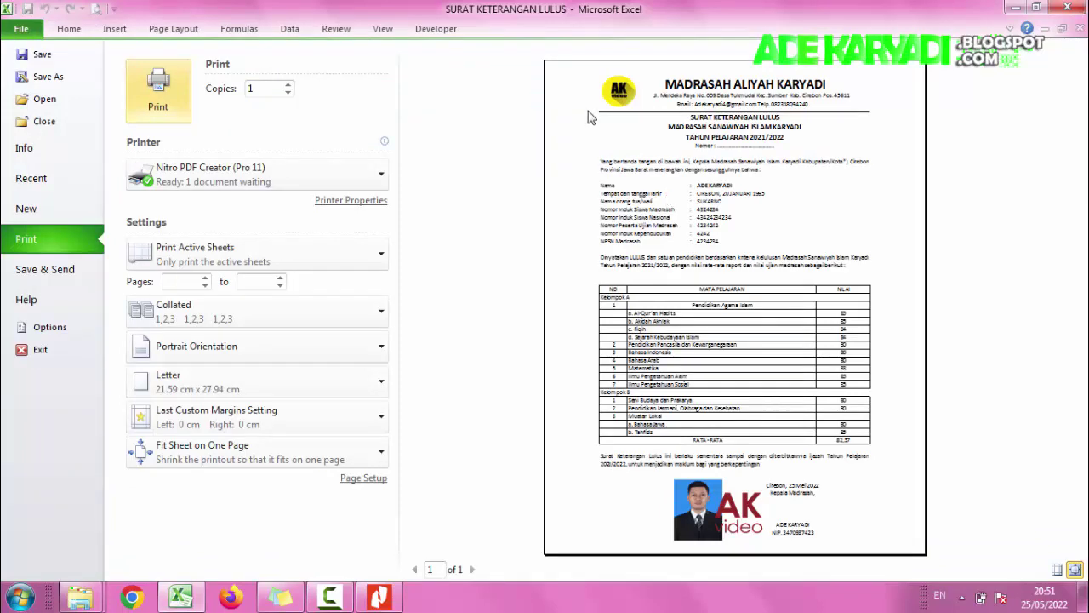
{"action": "left_click", "coordinate": [21, 28]}
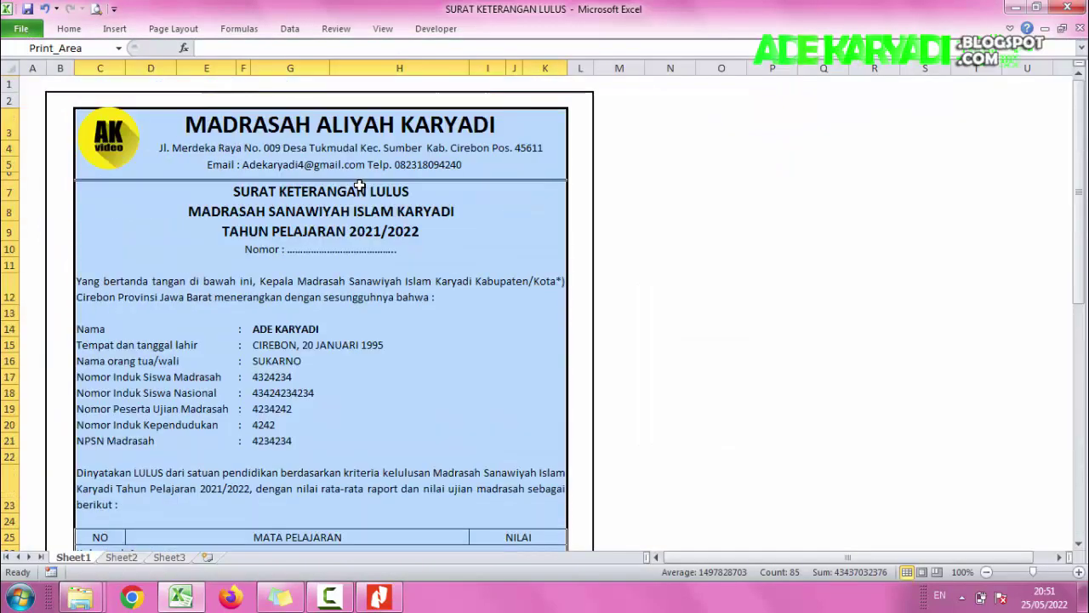
- Replace the dotted placeholder in C10 with 'Nomor : 001/SKL/MA KARYADI/V/2022'
{"action": "left_click", "coordinate": [281, 235]}
{"action": "left_click", "coordinate": [282, 248]}
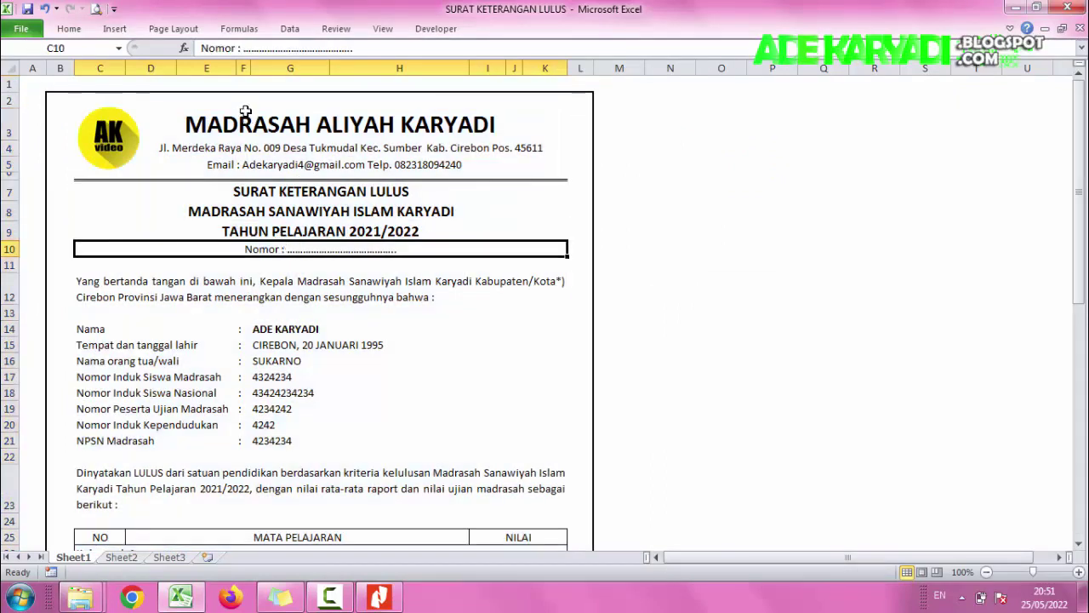
{"action": "left_click_drag", "start_coordinate": [243, 49], "coordinate": [353, 48]}
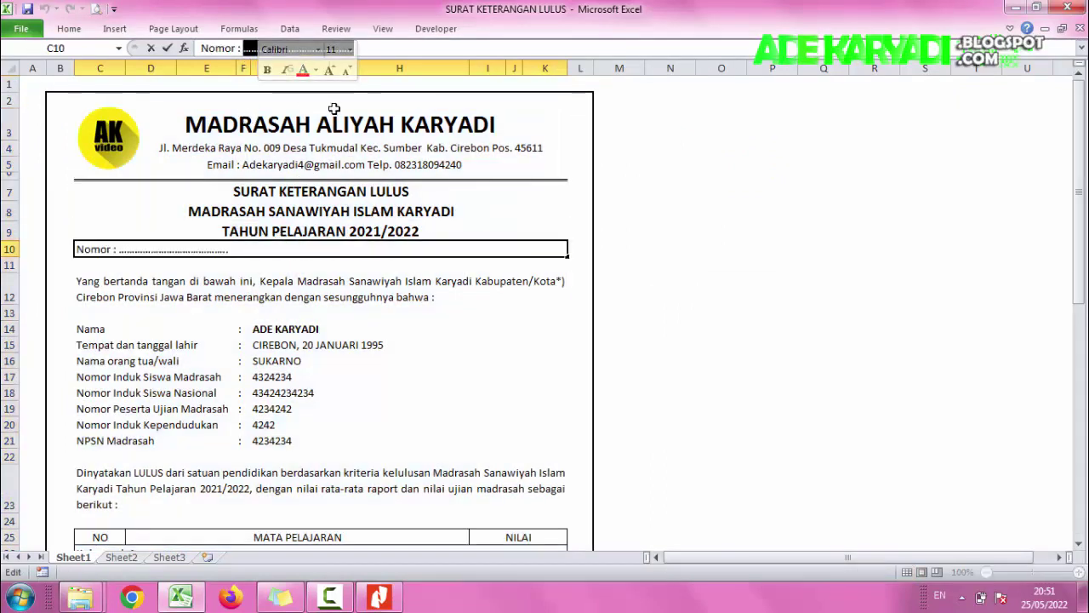
{"action": "type", "text": "001/SKL/"}
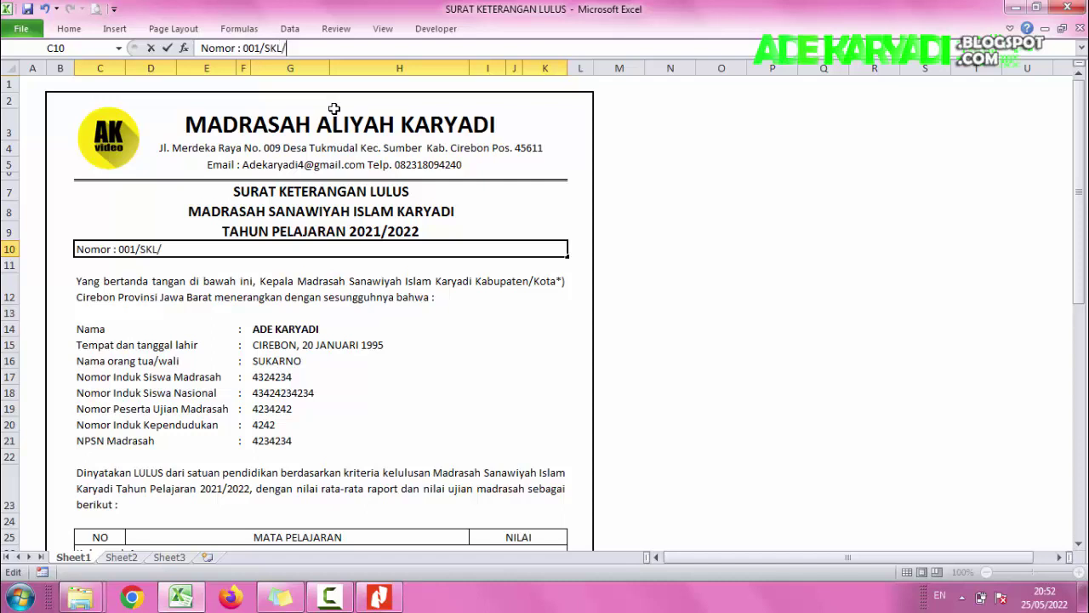
{"action": "type", "text": "KA"}
{"action": "key", "text": "BackSpace"}
{"action": "key", "text": "BackSpace"}
{"action": "type", "text": "KARYADI/V/"}
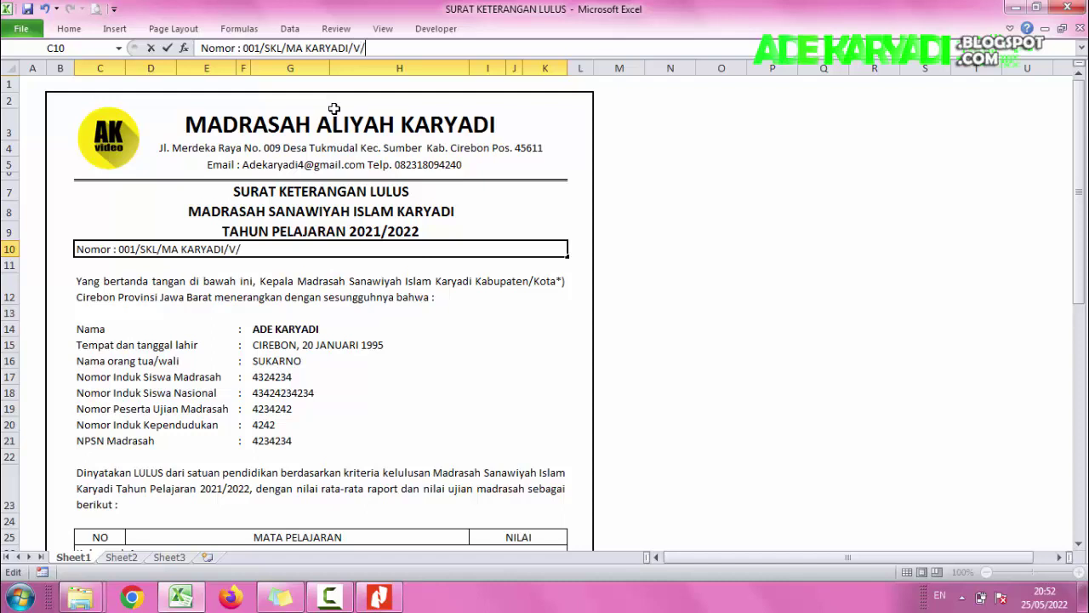
{"action": "type", "text": "022"}
{"action": "key", "text": "Return"}
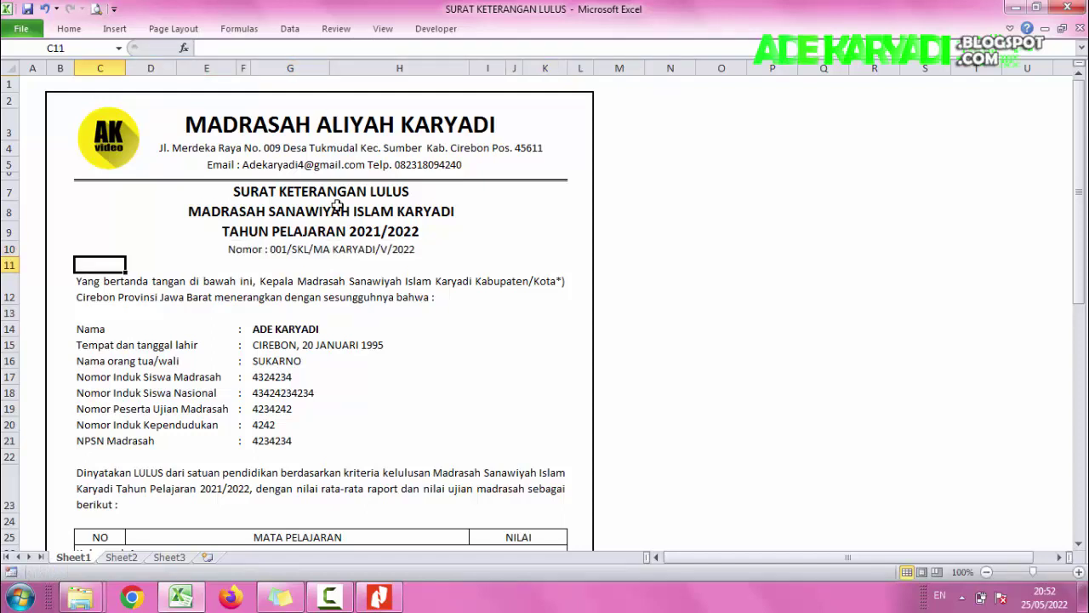
- Check the print preview, then return to the worksheet and save the workbook
{"action": "left_click", "coordinate": [97, 8]}
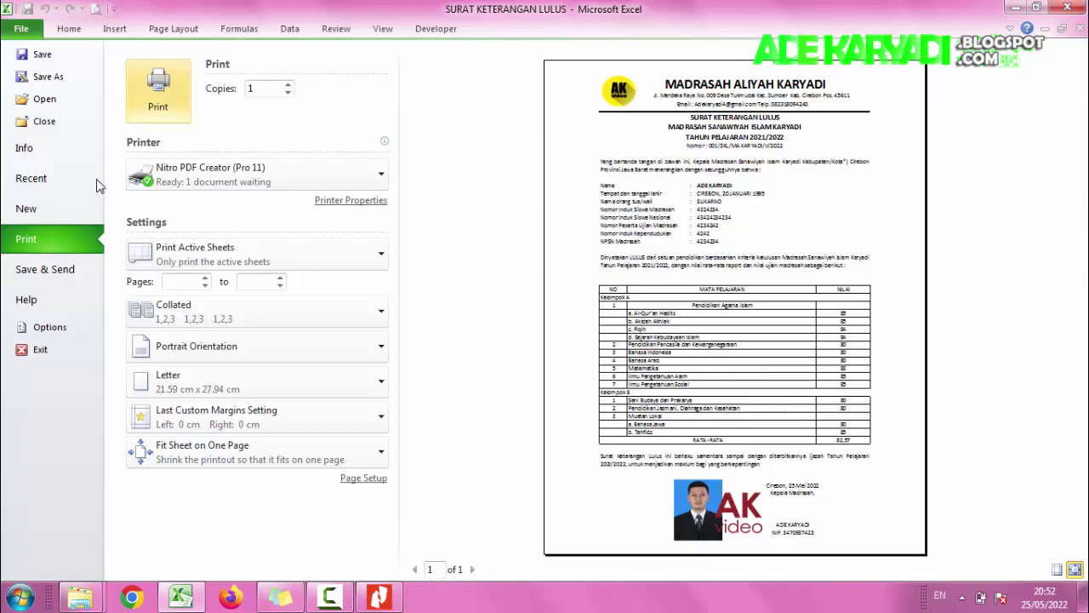
{"action": "left_click", "coordinate": [24, 29]}
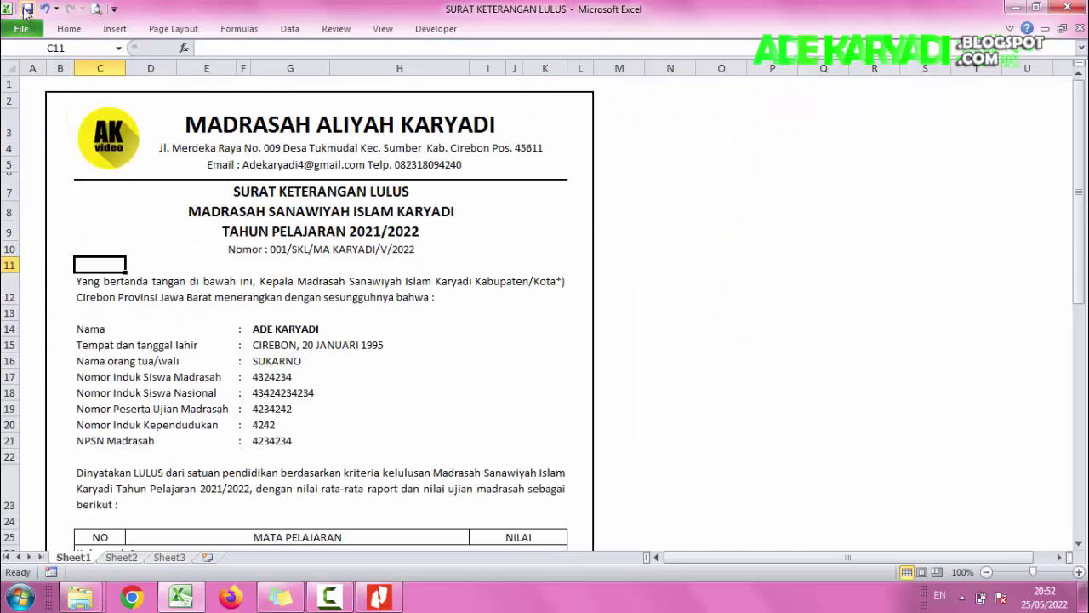
{"action": "left_click", "coordinate": [26, 10]}
- Review the worksheet, then reopen the print preview showing the certificate on one Letter page
{"action": "scroll", "coordinate": [322, 429], "scroll_direction": "down", "scroll_amount": 5}
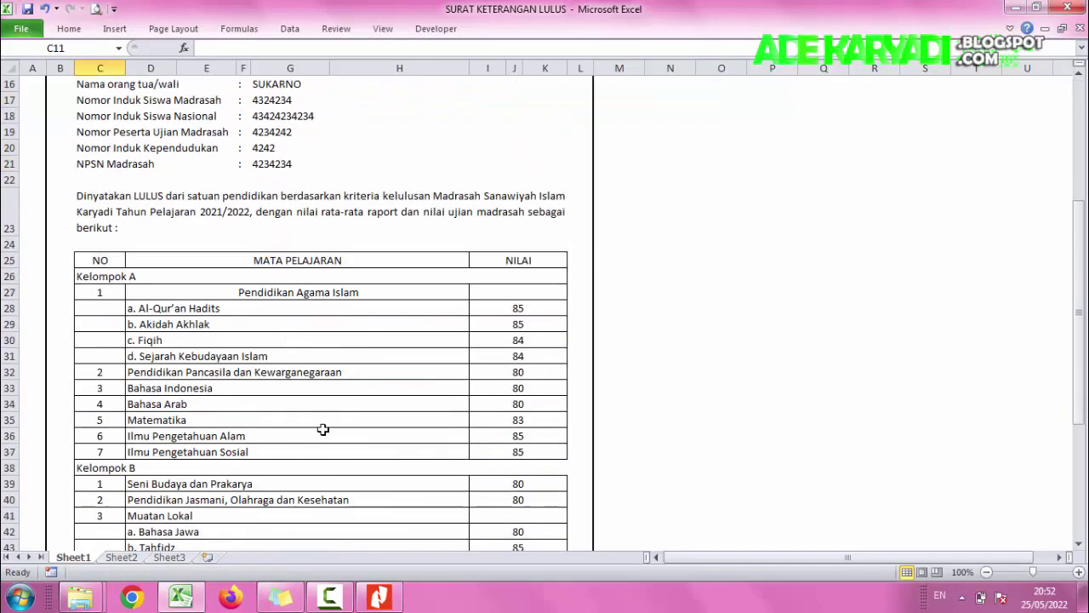
{"action": "scroll", "coordinate": [322, 429], "scroll_direction": "down", "scroll_amount": 1}
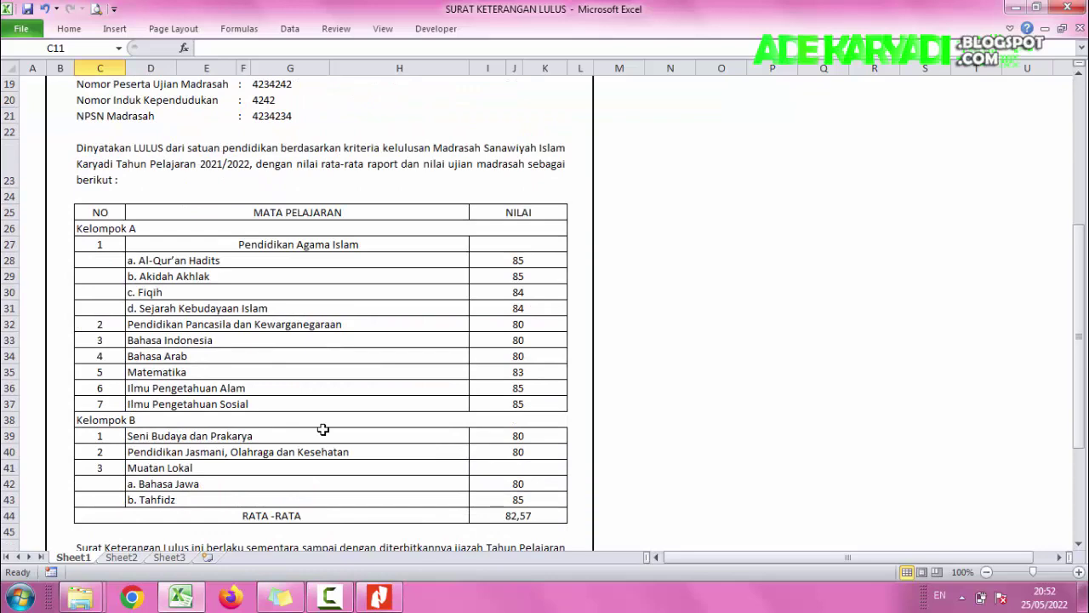
{"action": "scroll", "coordinate": [375, 429], "scroll_direction": "up", "scroll_amount": 6}
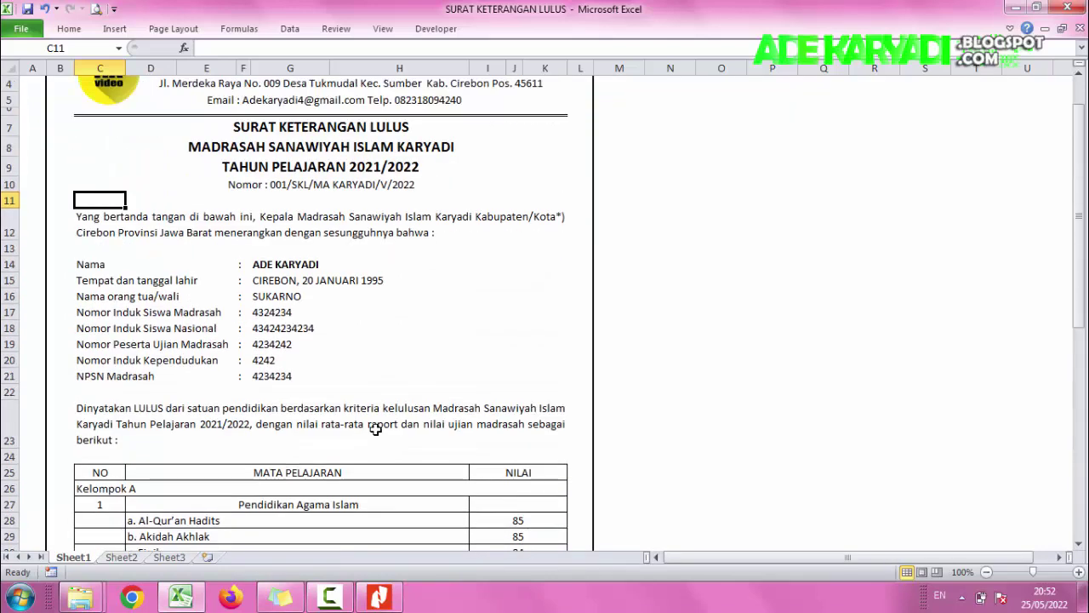
{"action": "left_click_drag", "start_coordinate": [671, 106], "coordinate": [664, 144]}
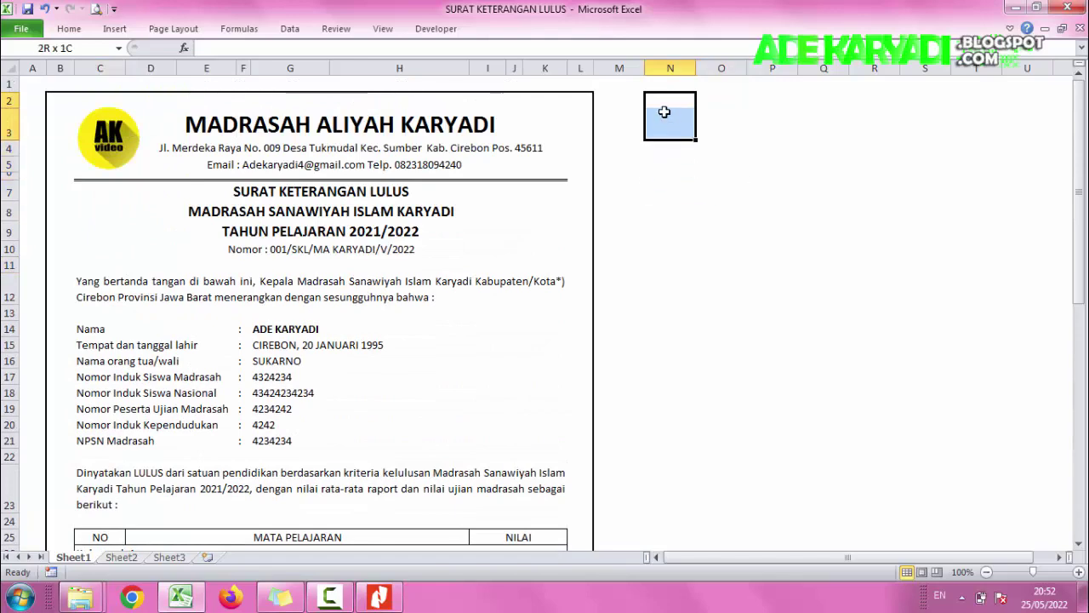
{"action": "mouse_move", "coordinate": [665, 144]}
{"action": "left_mouse_down"}
{"action": "mouse_move", "coordinate": [695, 103]}
{"action": "mouse_move", "coordinate": [672, 103]}
{"action": "left_mouse_up"}
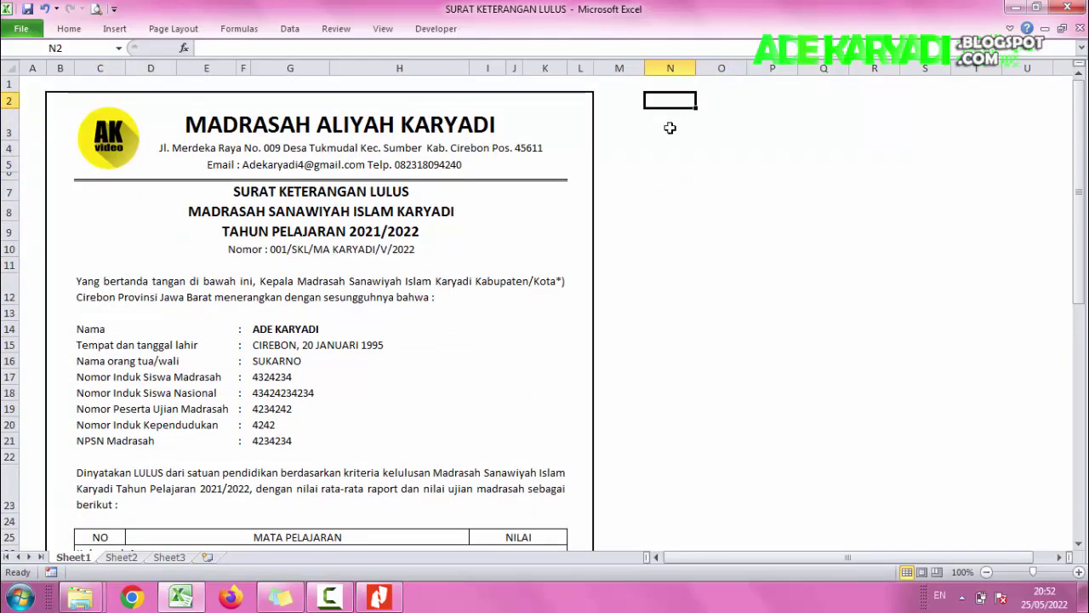
{"action": "scroll", "coordinate": [377, 284], "scroll_direction": "down", "scroll_amount": 4}
{"action": "scroll", "coordinate": [382, 292], "scroll_direction": "down", "scroll_amount": 3}
{"action": "scroll", "coordinate": [344, 321], "scroll_direction": "down", "scroll_amount": 2}
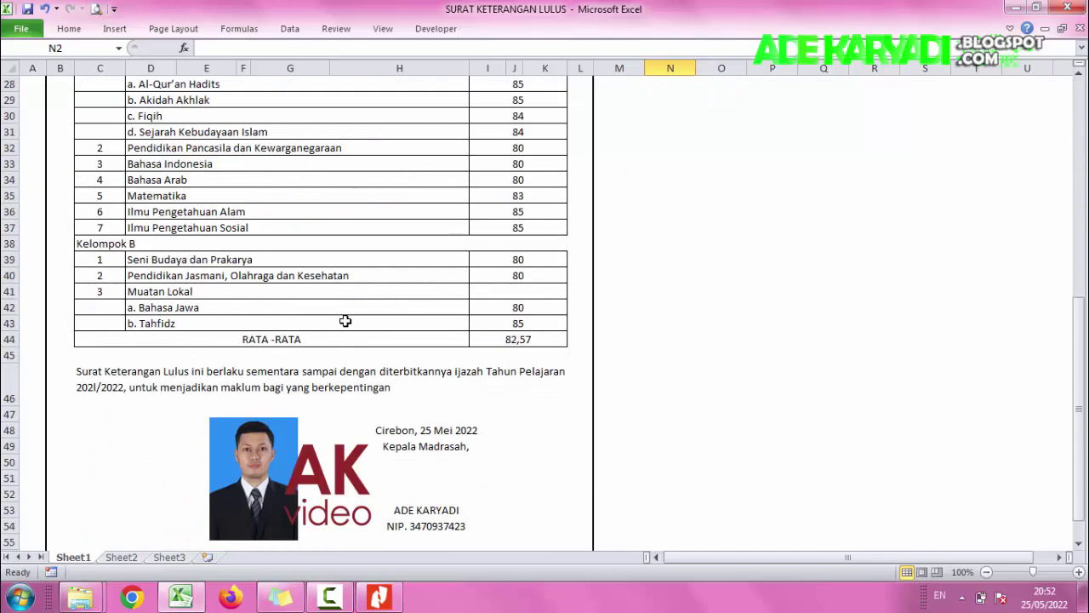
{"action": "scroll", "coordinate": [334, 308], "scroll_direction": "up", "scroll_amount": 5}
{"action": "scroll", "coordinate": [341, 307], "scroll_direction": "up", "scroll_amount": 4}
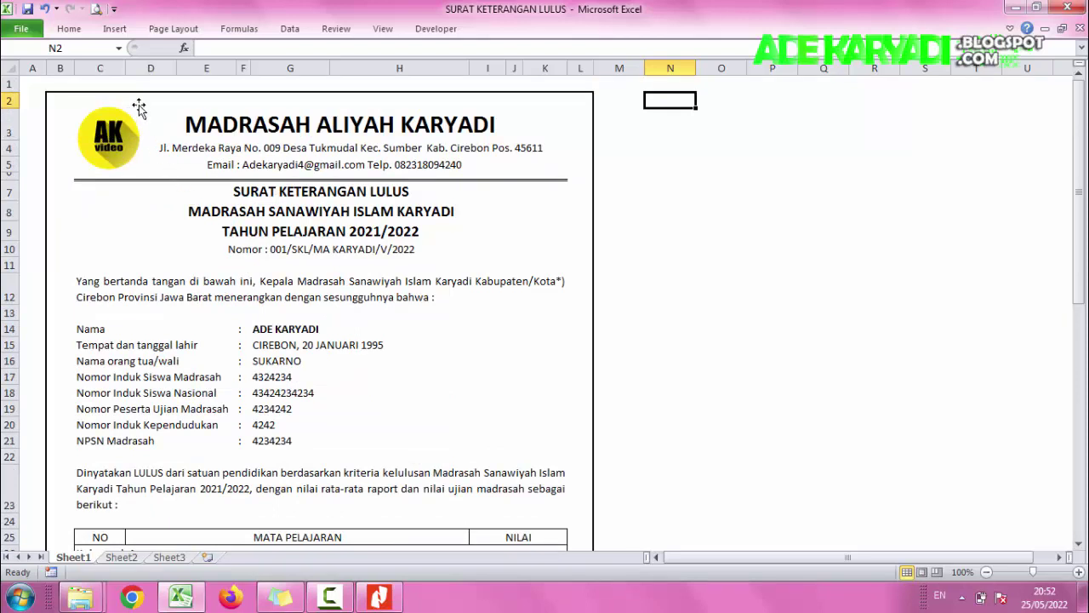
{"action": "left_click", "coordinate": [93, 13]}
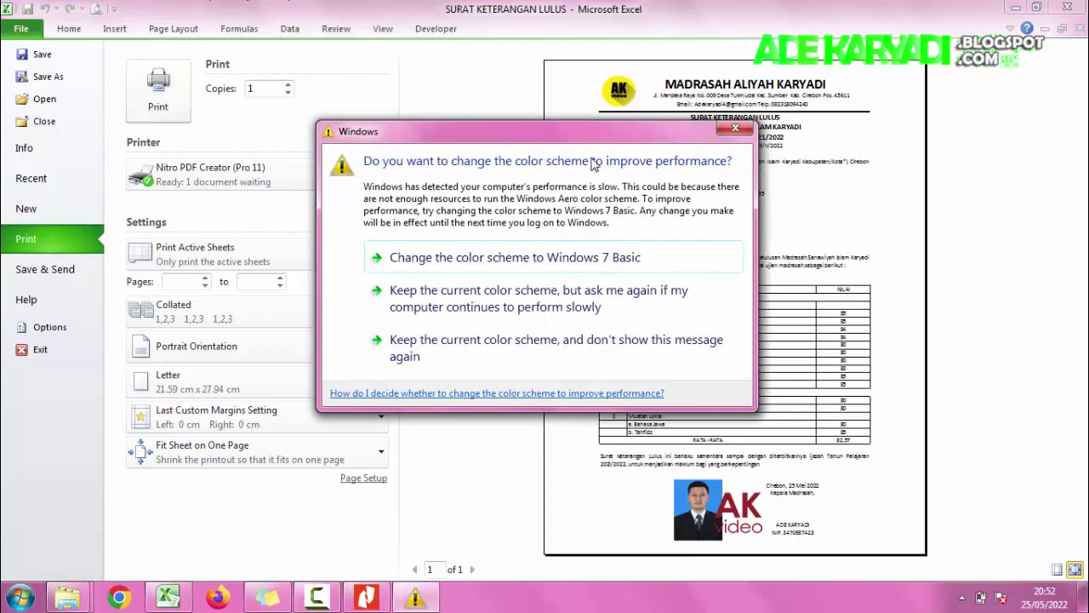
{"action": "left_click", "coordinate": [734, 129]}
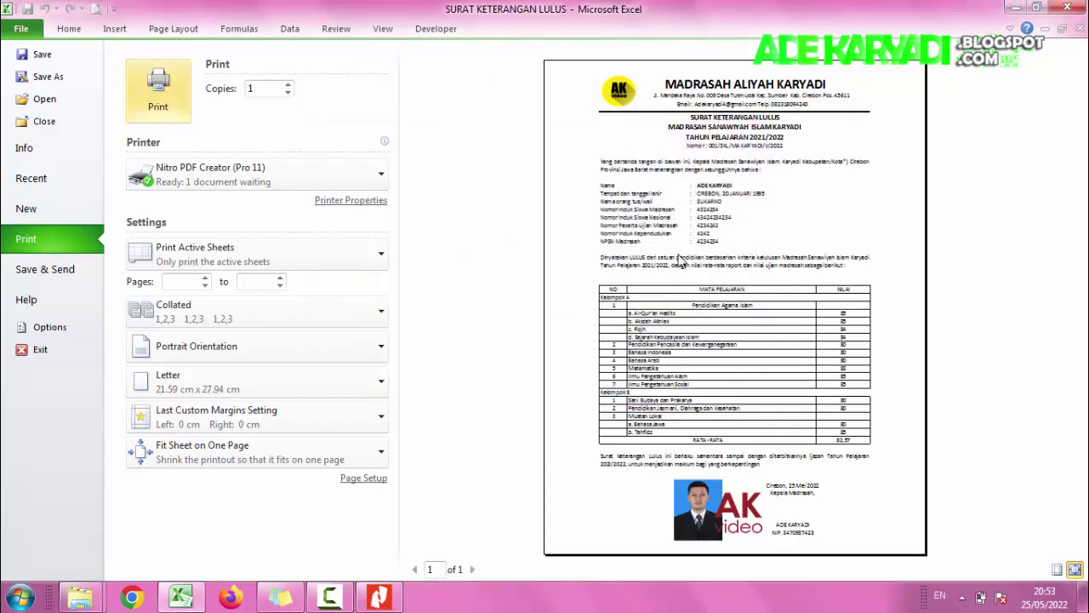
{"action": "left_click", "coordinate": [340, 599]}
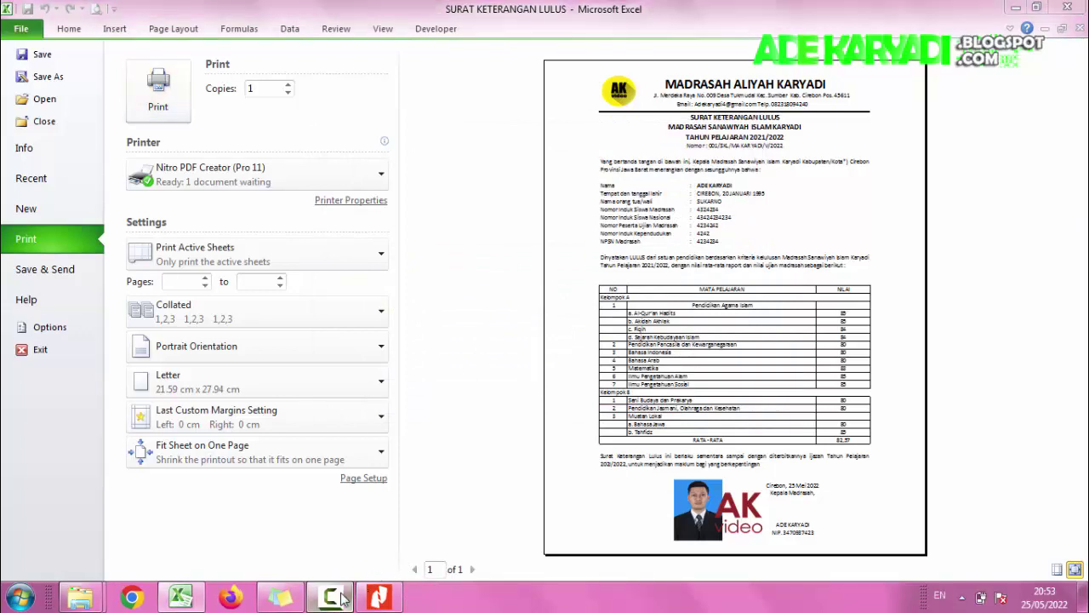